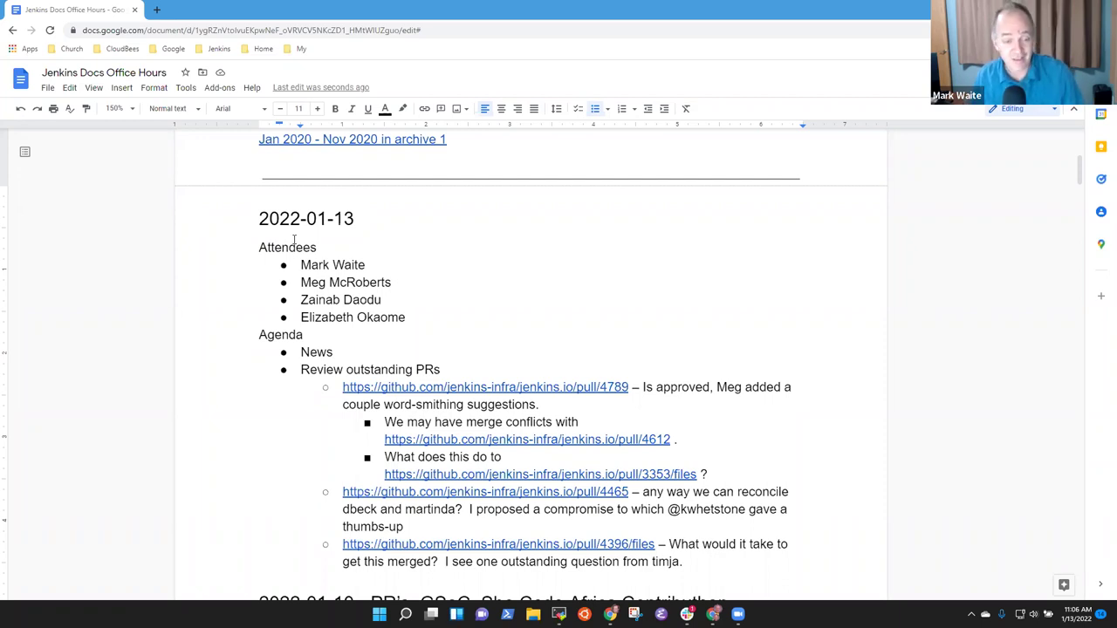
# - Add a top-level agenda bullet 'She Code Africa idea review' after the last PR item
pyautogui.click(339, 352)
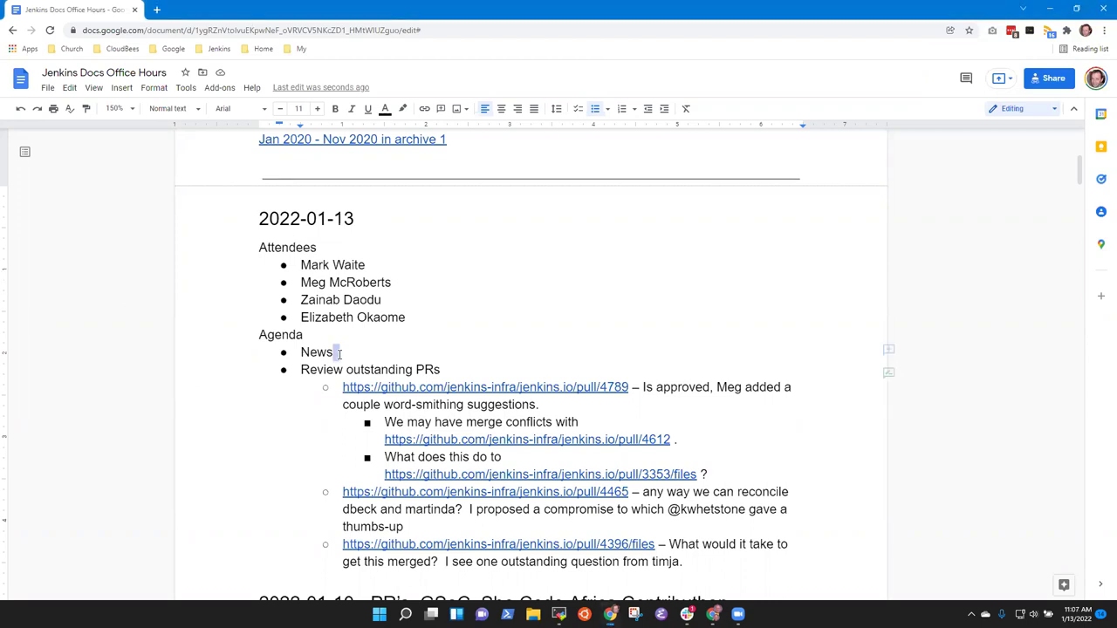
pyautogui.doubleClick(339, 353)
pyautogui.press('Down')
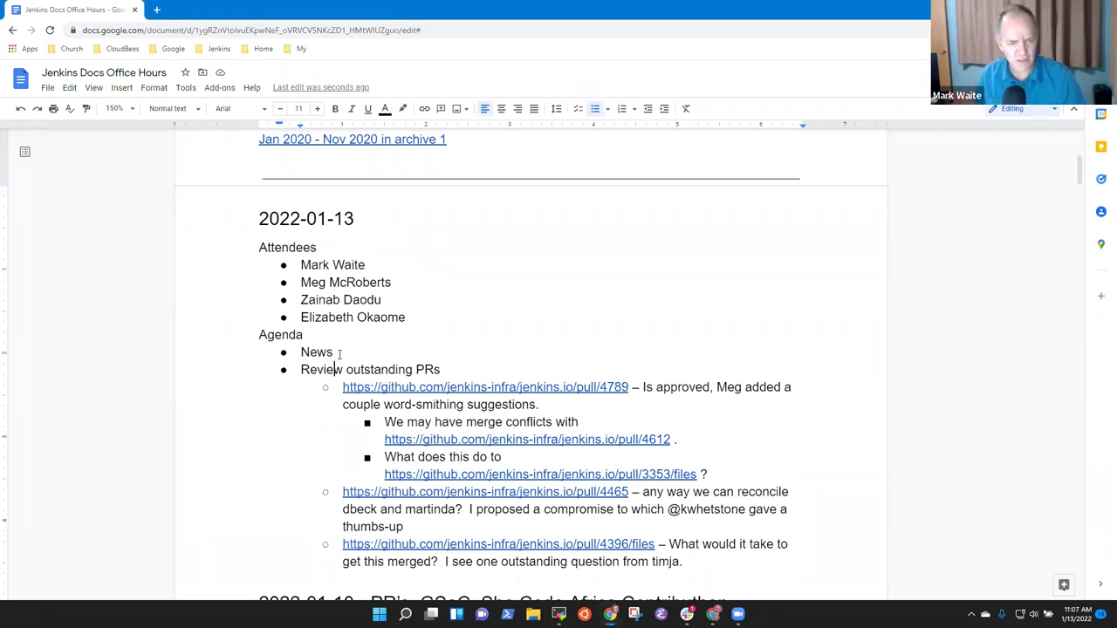
pyautogui.hotkey('shift', 'Down')
pyautogui.press('Down')
pyautogui.press('Down')
pyautogui.press('Down')
pyautogui.press('Down')
pyautogui.press('Down')
pyautogui.press('Down')
pyautogui.press('Down')
pyautogui.press('Down')
pyautogui.press('Down')
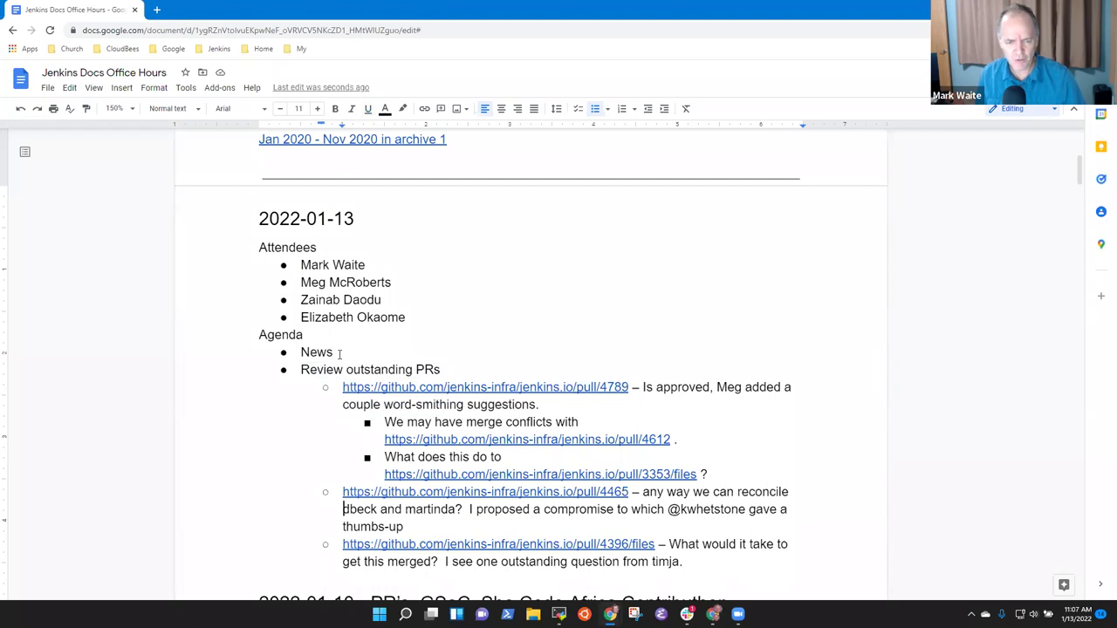
pyautogui.press('Down')
pyautogui.press('End')
pyautogui.press('Return')
pyautogui.hotkey('shift', 'Tab')
pyautogui.write('She Code C')
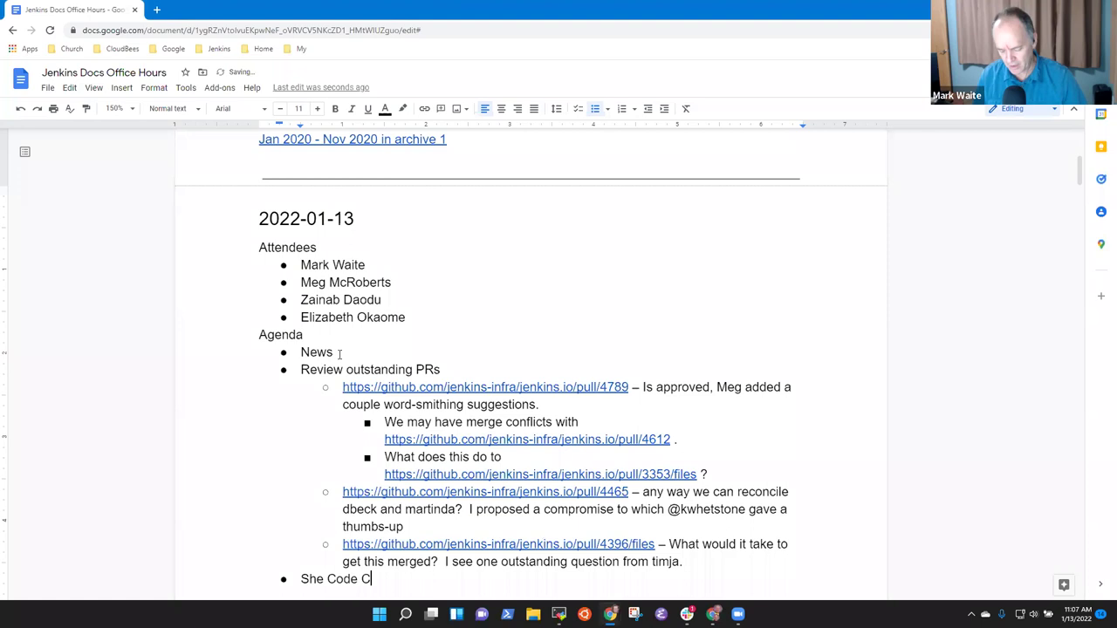
pyautogui.press('BackSpace')
pyautogui.write('Africa ')
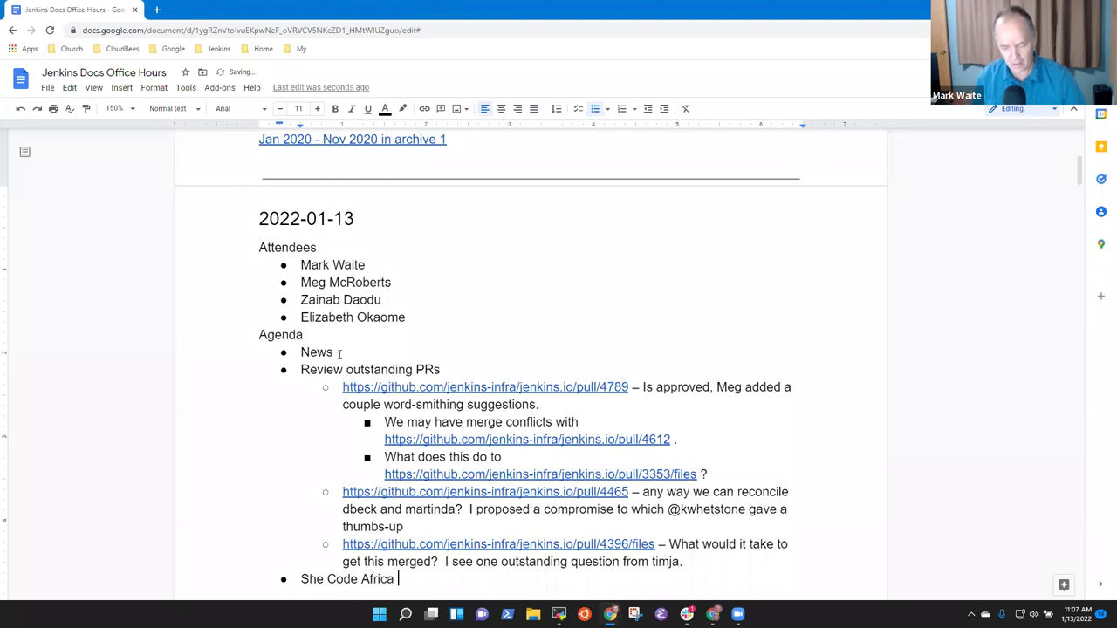
pyautogui.write('idea review')
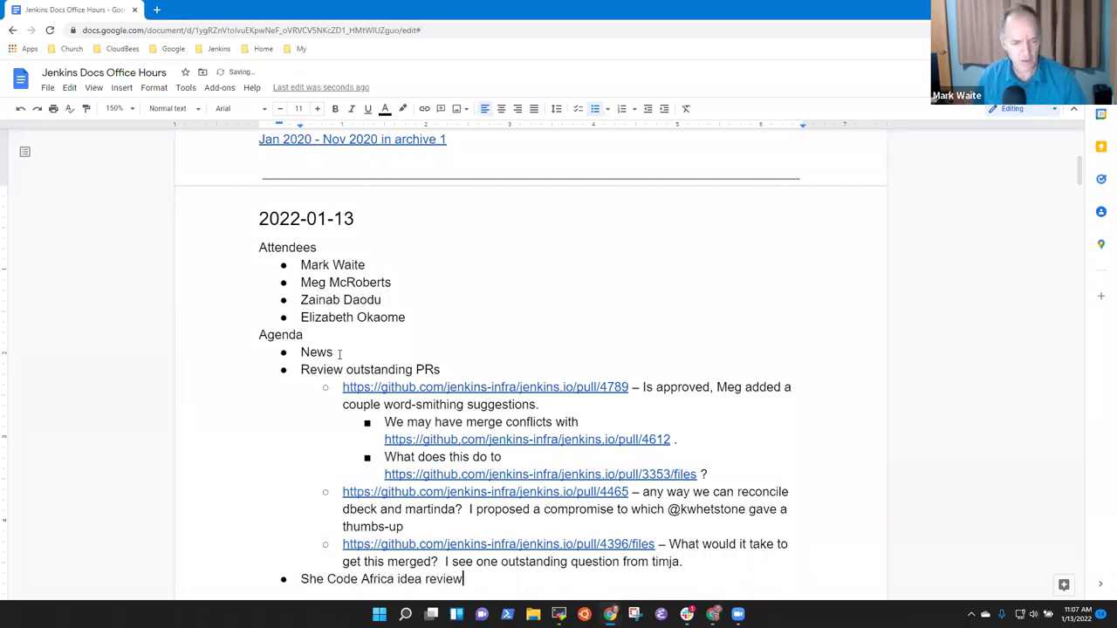
# - Insert 'Contributhon' into that bullet and add a 'New Year blog post review' bullet
pyautogui.press('Return')
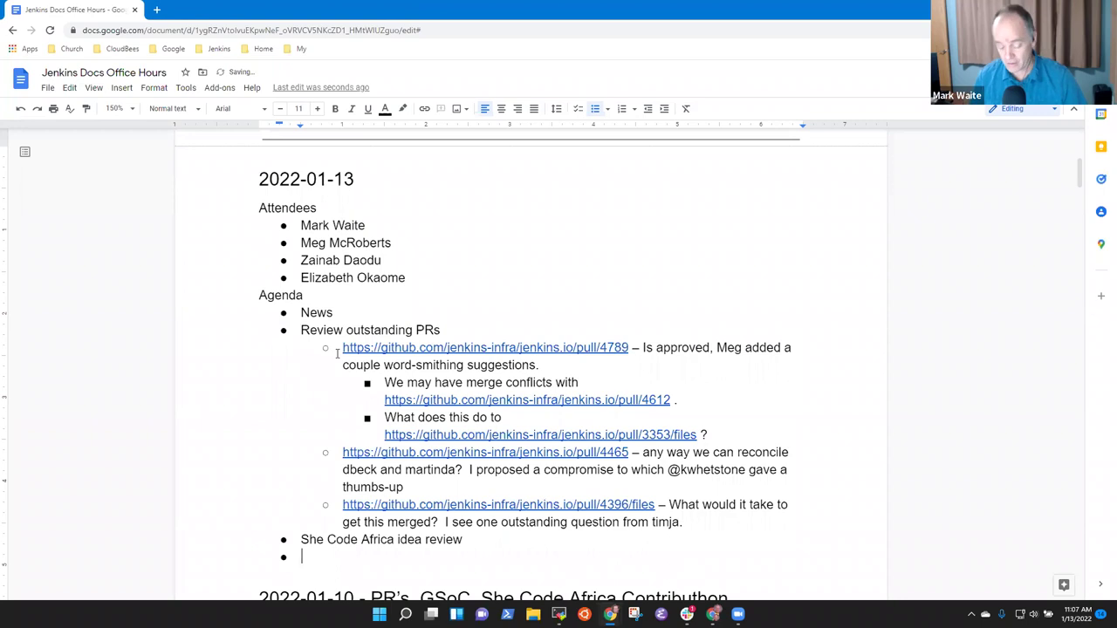
pyautogui.press('Up')
pyautogui.hotkey('ctrl', 'Right')
pyautogui.hotkey('ctrl', 'Right')
pyautogui.write('Contributho')
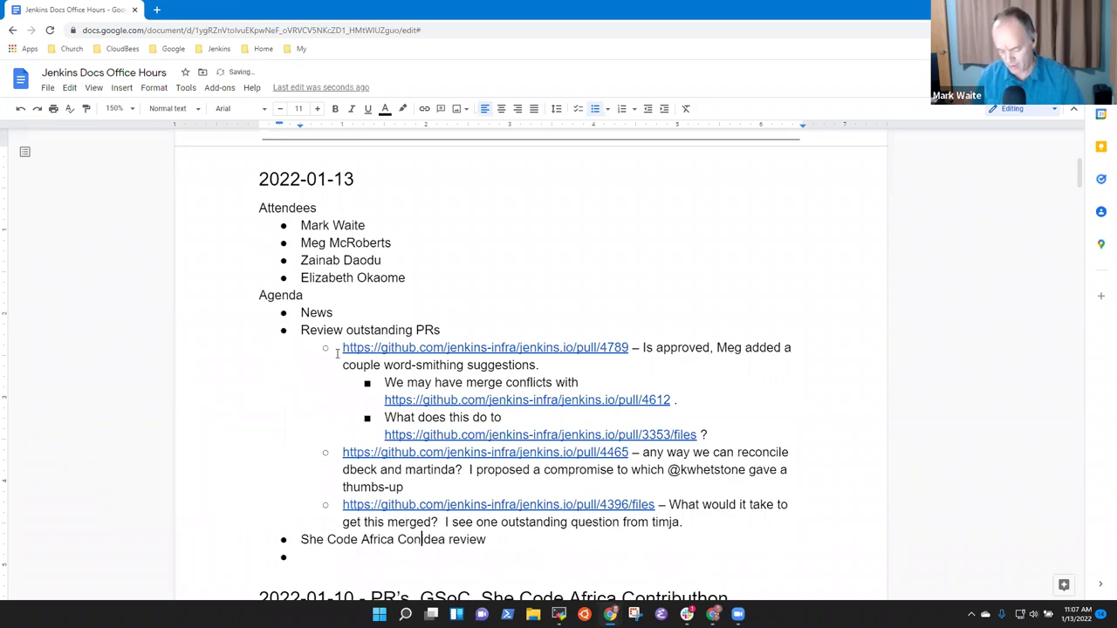
pyautogui.write('n')
pyautogui.press('Down')
pyautogui.write('Bnew')
pyautogui.press('BackSpace')
pyautogui.press('BackSpace')
pyautogui.press('BackSpace')
pyautogui.press('BackSpace')
pyautogui.write('New Year blog p')
pyautogui.press('BackSpace')
pyautogui.write('blog')
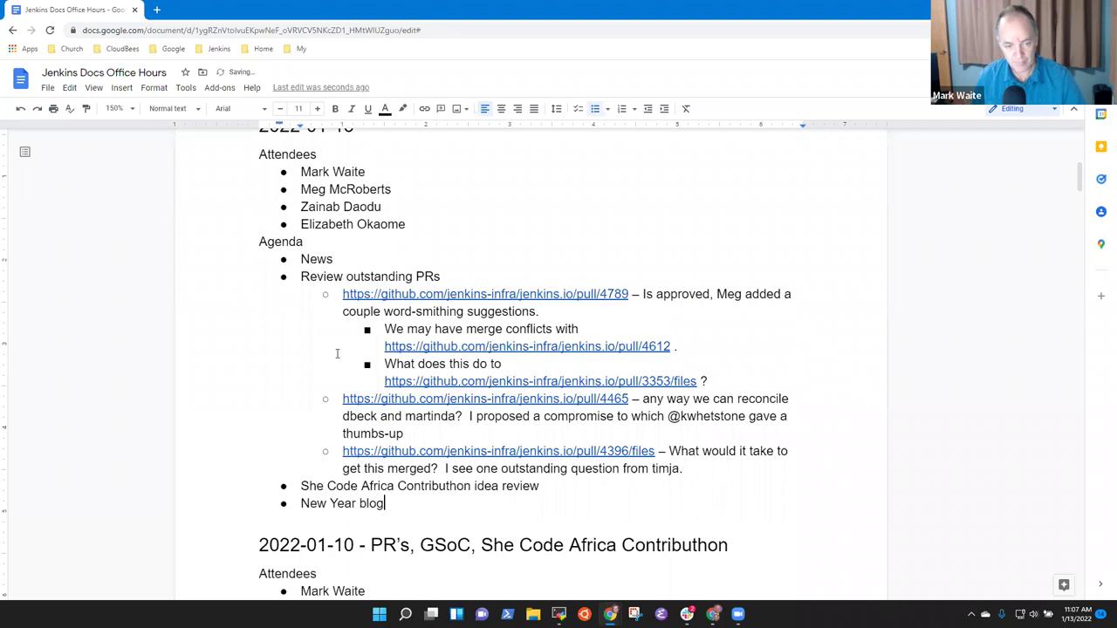
pyautogui.write(' post review')
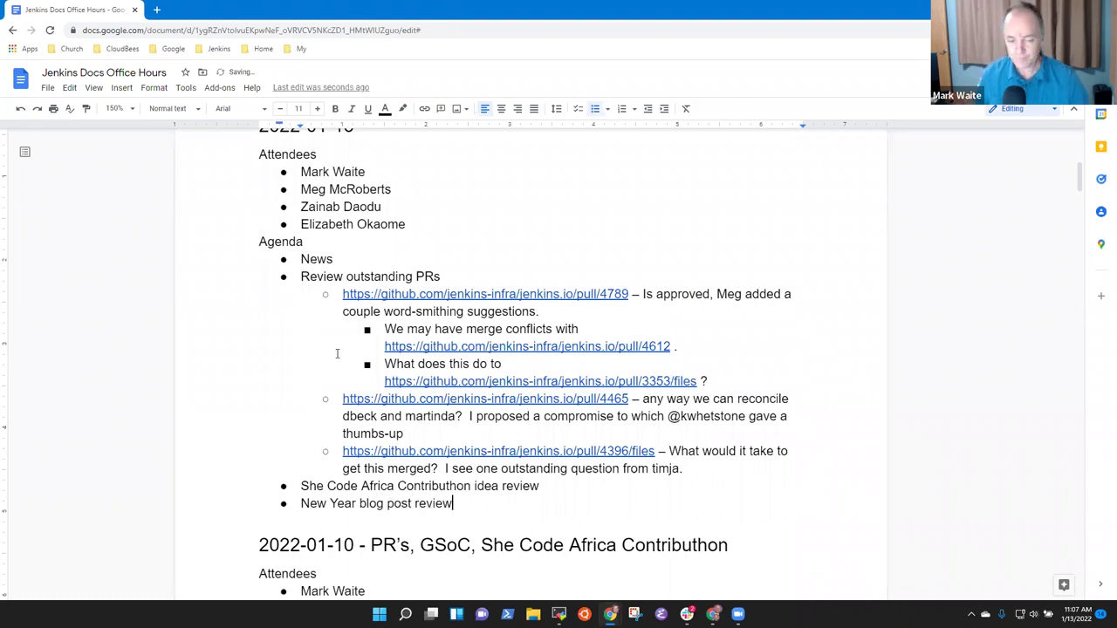
pyautogui.press('Return')
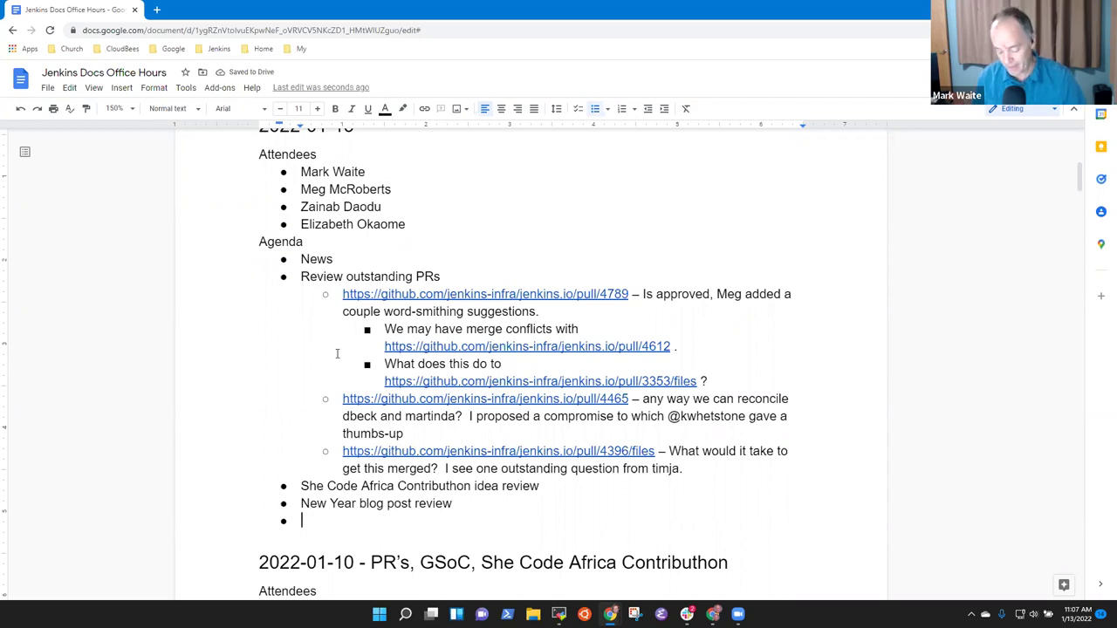
pyautogui.write('Site ')
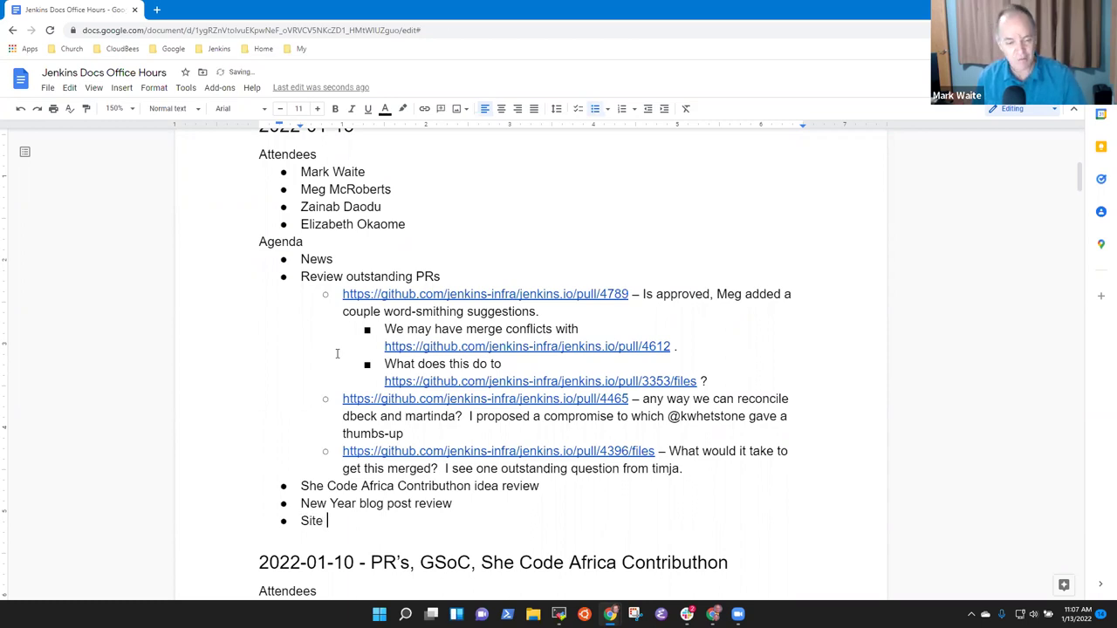
pyautogui.write('previews on w')
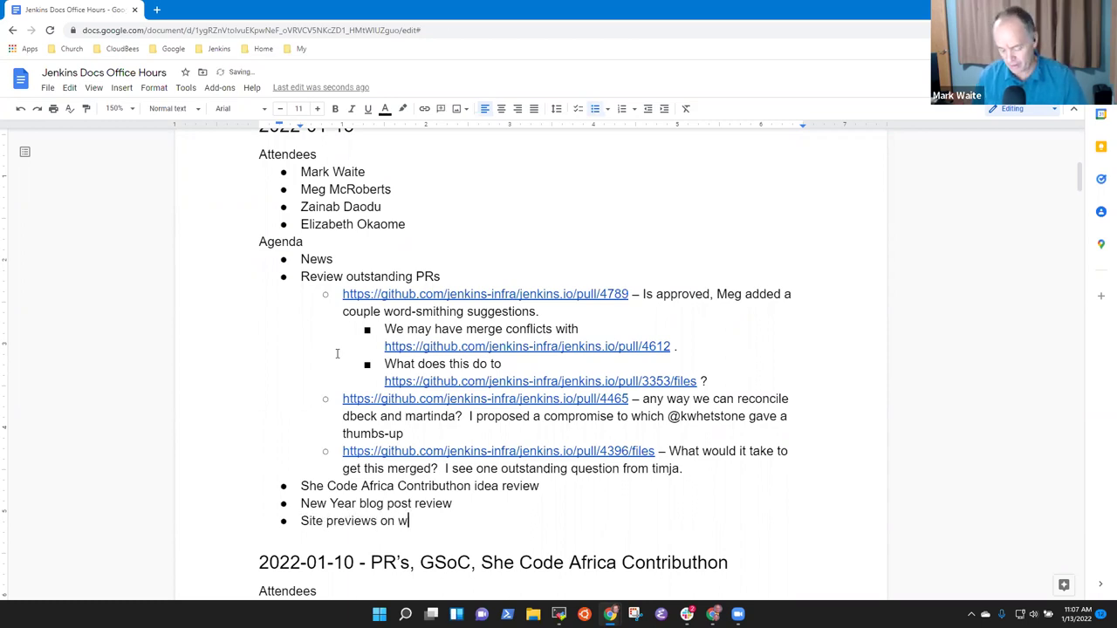
pyautogui.write('ww.jenkins.io pul')
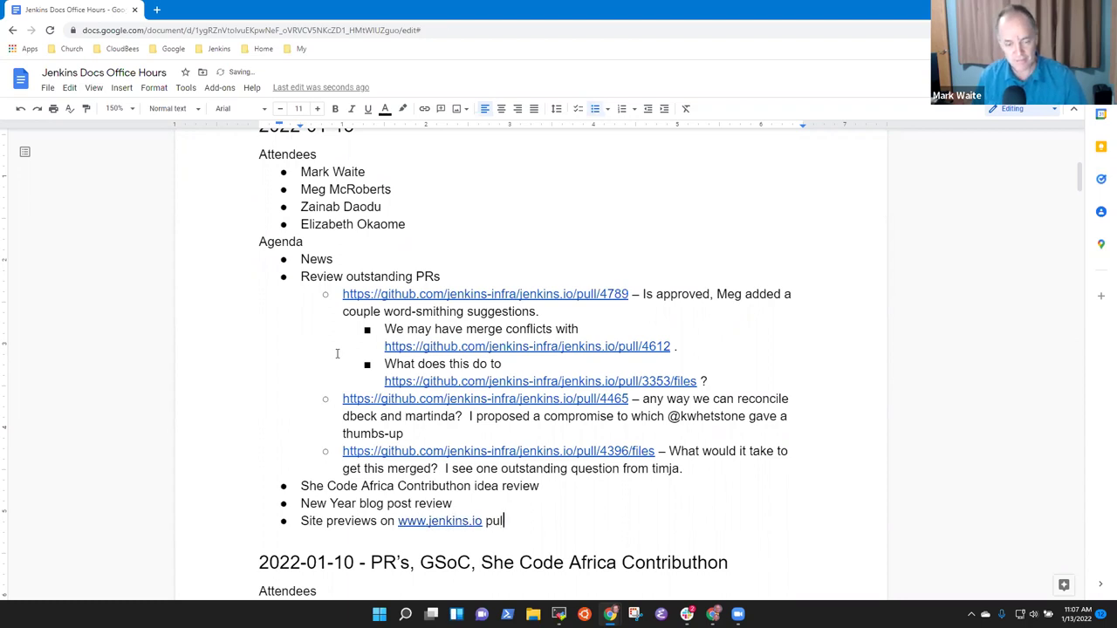
pyautogui.write('l requests')
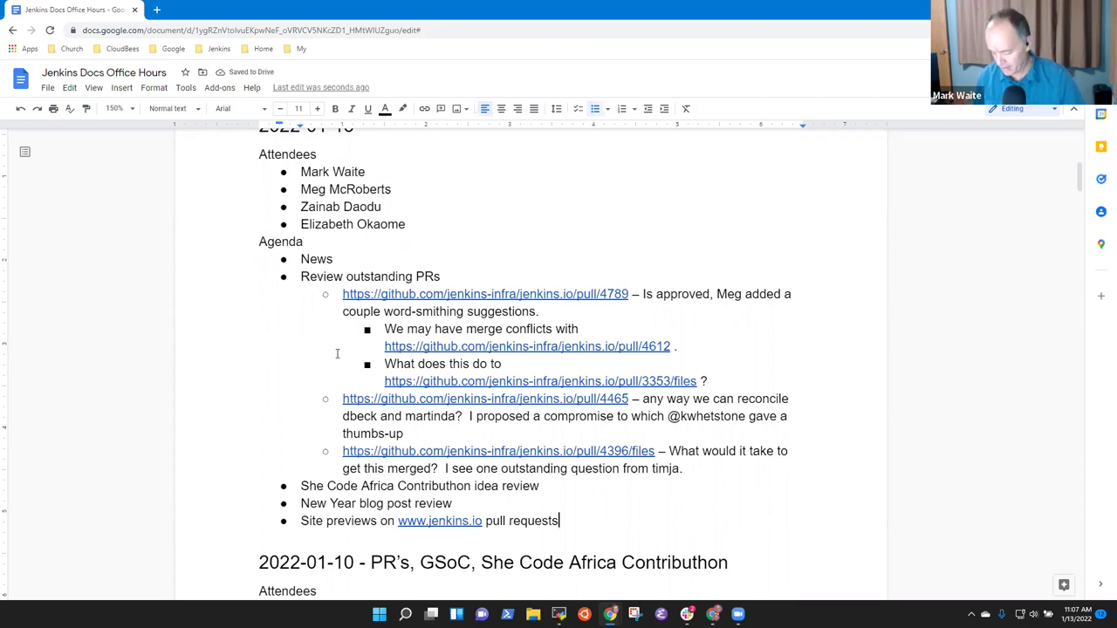
pyautogui.press('Return')
pyautogui.write('Using Gitpo')
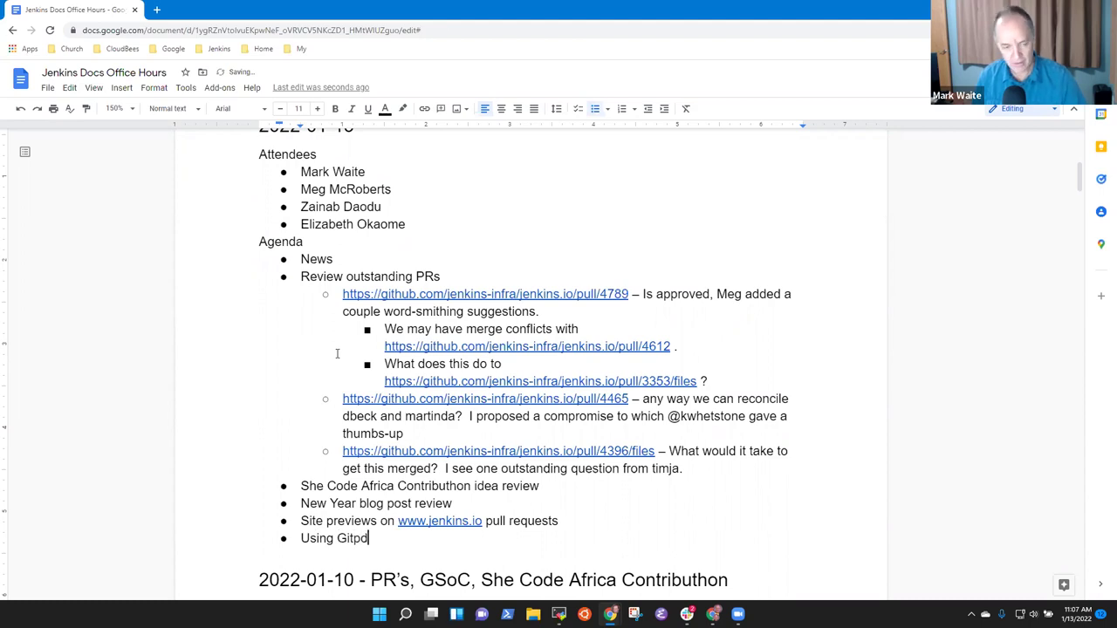
pyautogui.write('d to')
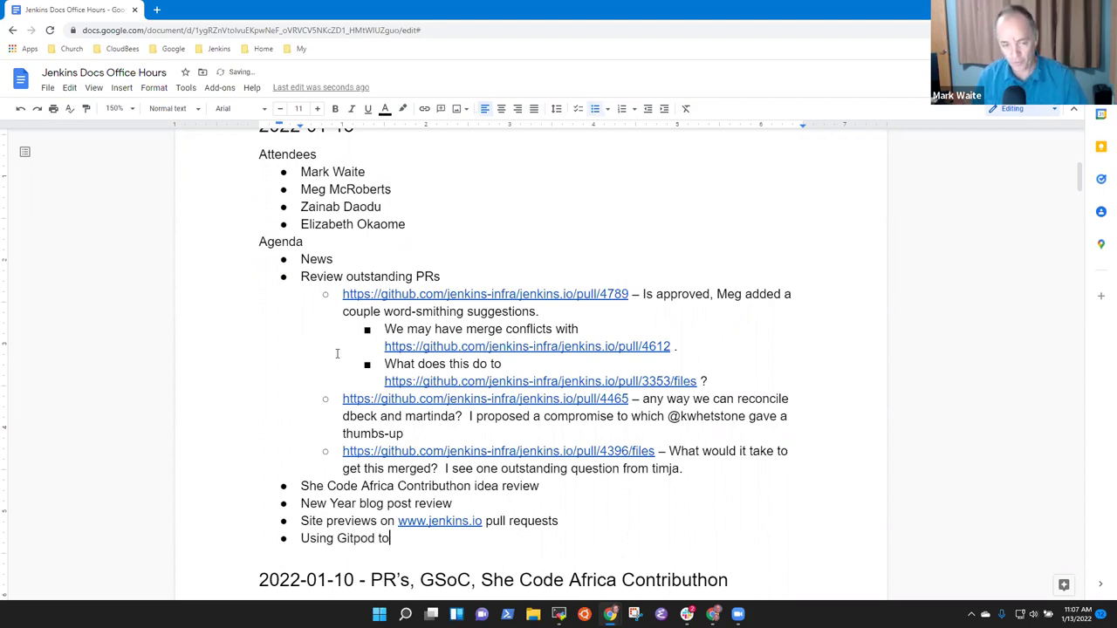
pyautogui.press('BackSpace')
pyautogui.press('BackSpace')
pyautogui.write('for ')
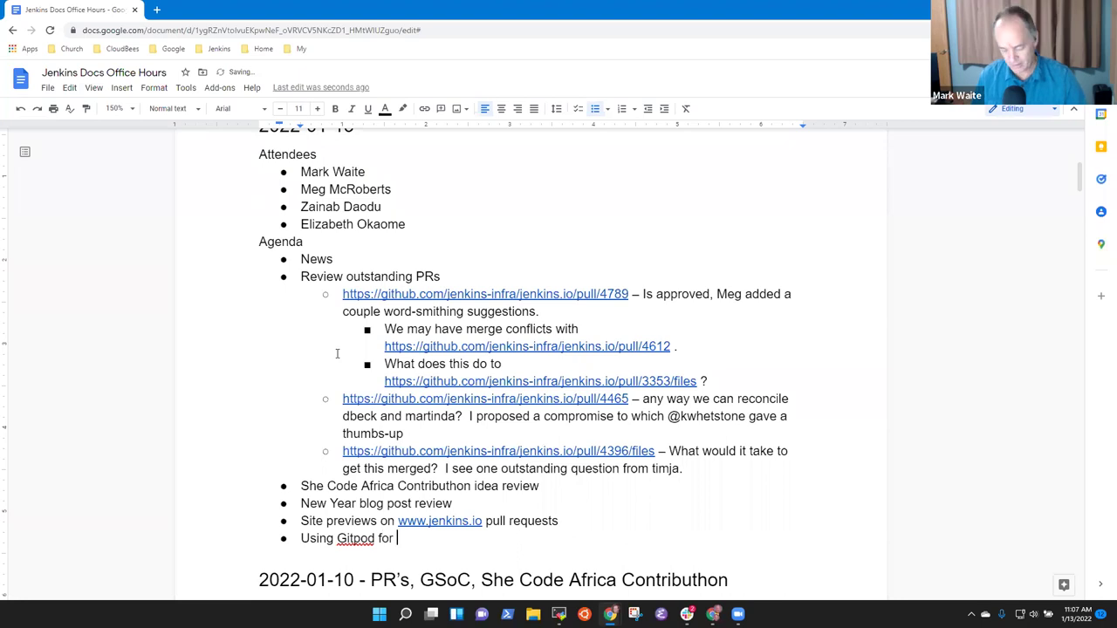
pyautogui.write('jenkins.io development')
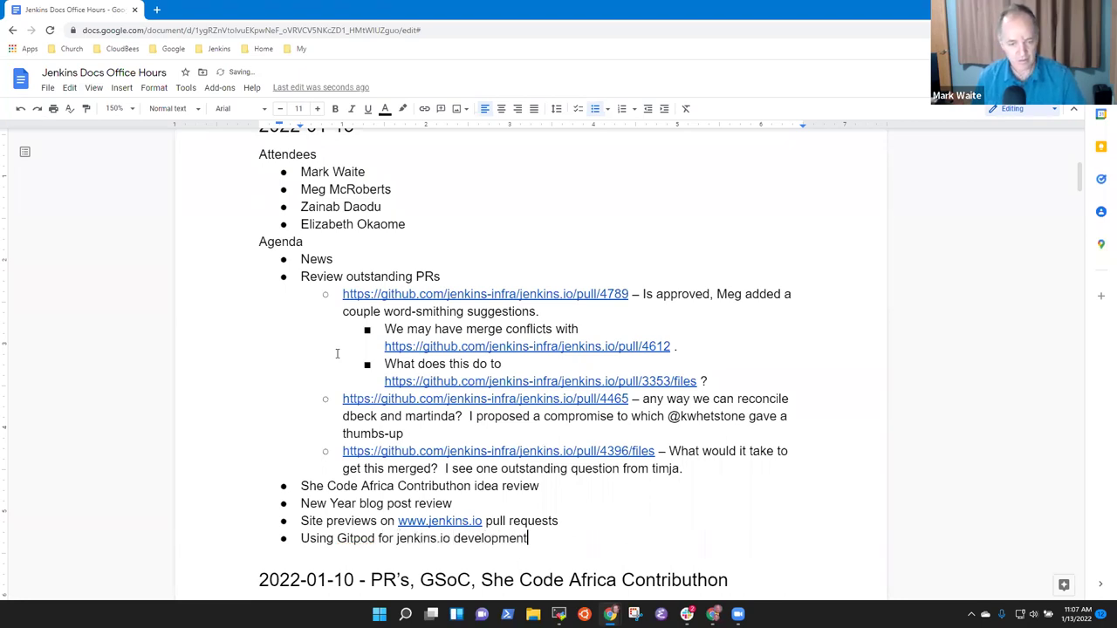
pyautogui.press('Up')
pyautogui.press('Up')
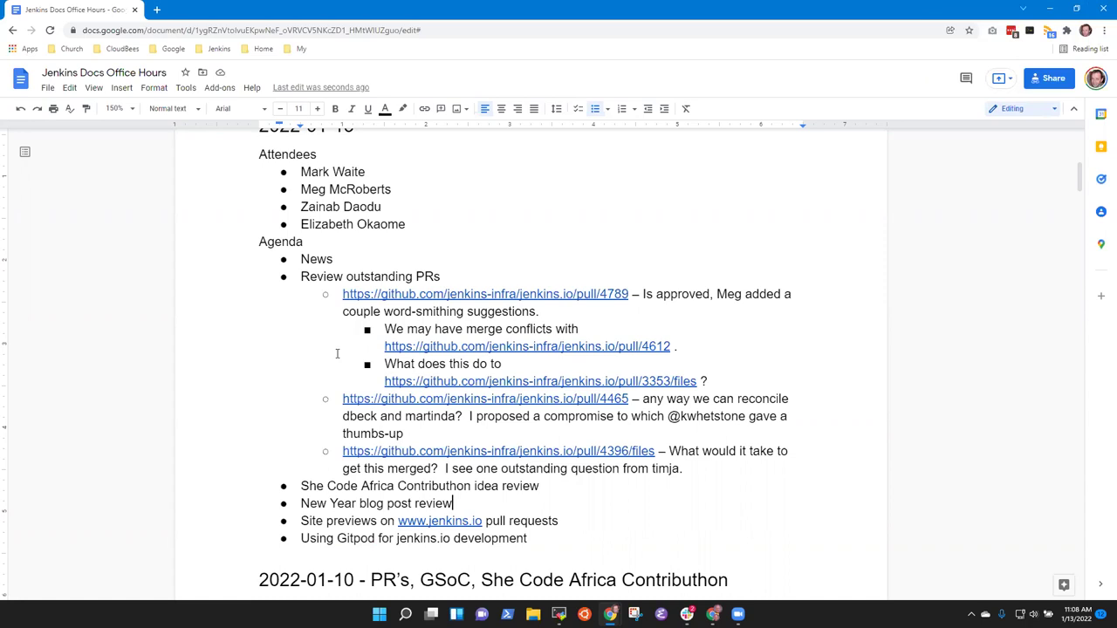
# - Insert a 'Questions related to new contributors to Jenkins docs' bullet above the She Code Africa item
pyautogui.click(495, 493)
pyautogui.press('Home')
pyautogui.press('Return')
pyautogui.press('Up')
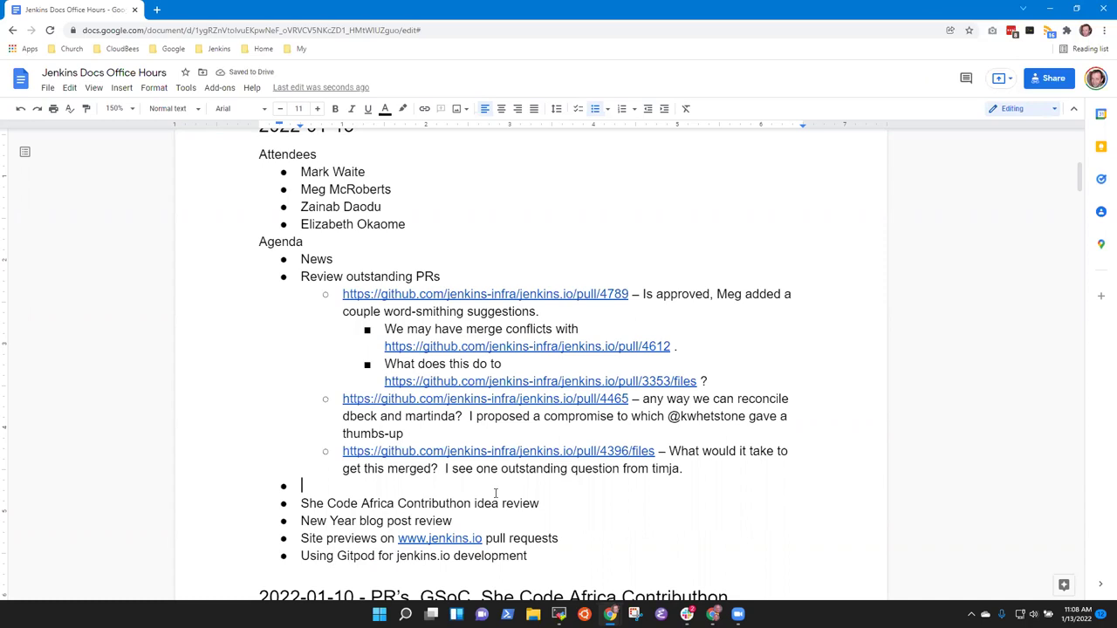
pyautogui.write('Questions related to new contributors to Jenkins docs')
pyautogui.press('Return')
pyautogui.press('Tab')
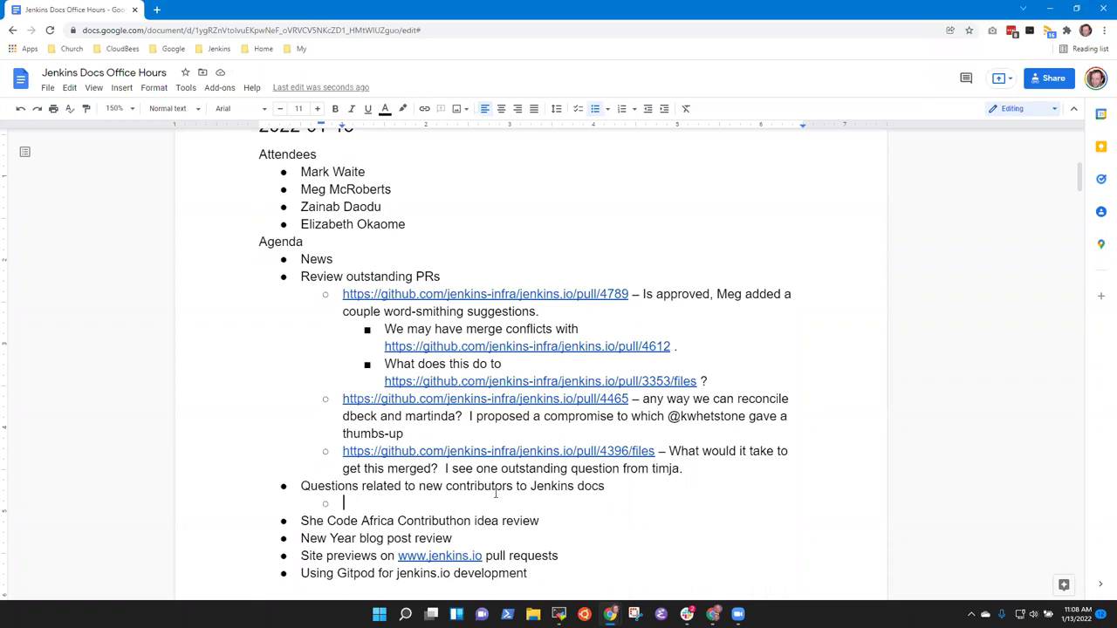
# - Add a sub-bullet saying good first issues are outdated or have been claimed, noting many need review
pyautogui.write('Good first iss')
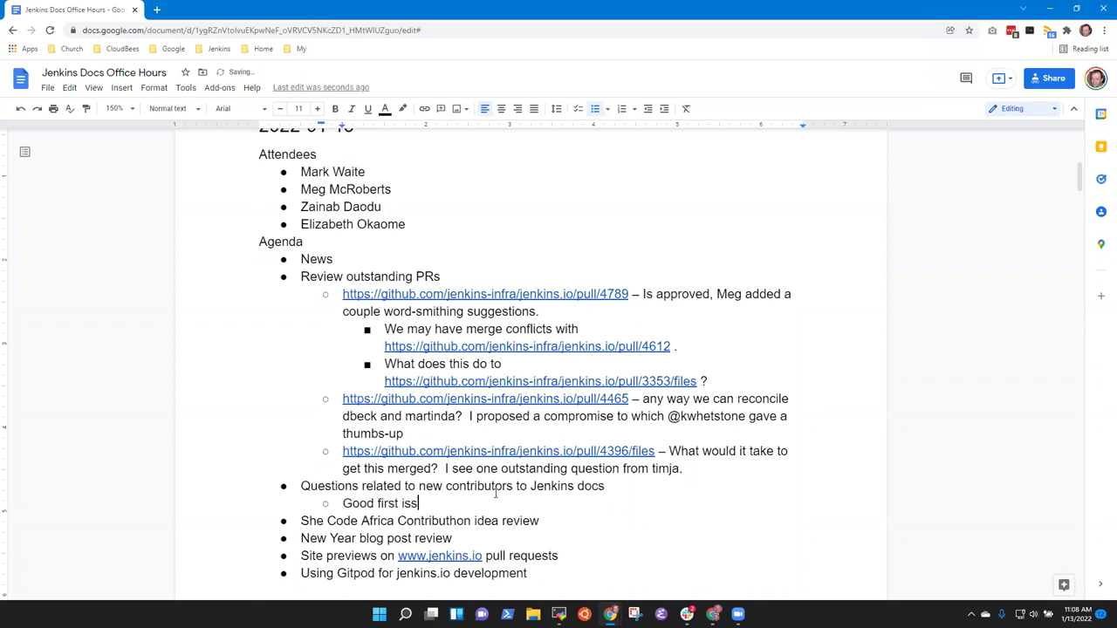
pyautogui.write('ues on the GitHub')
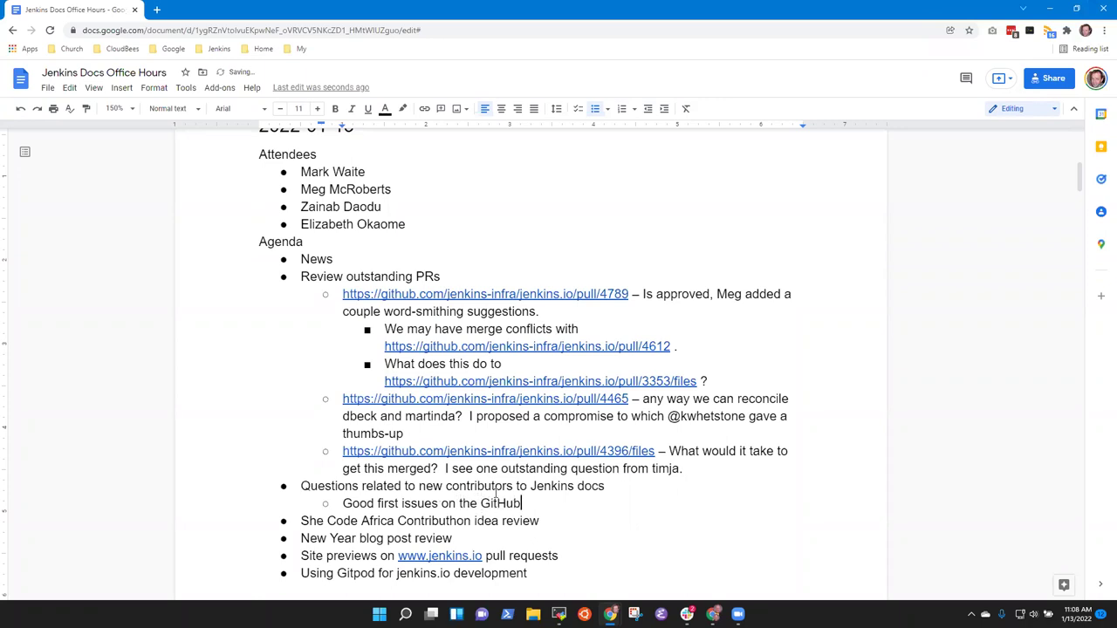
pyautogui.write(' site (not many available')
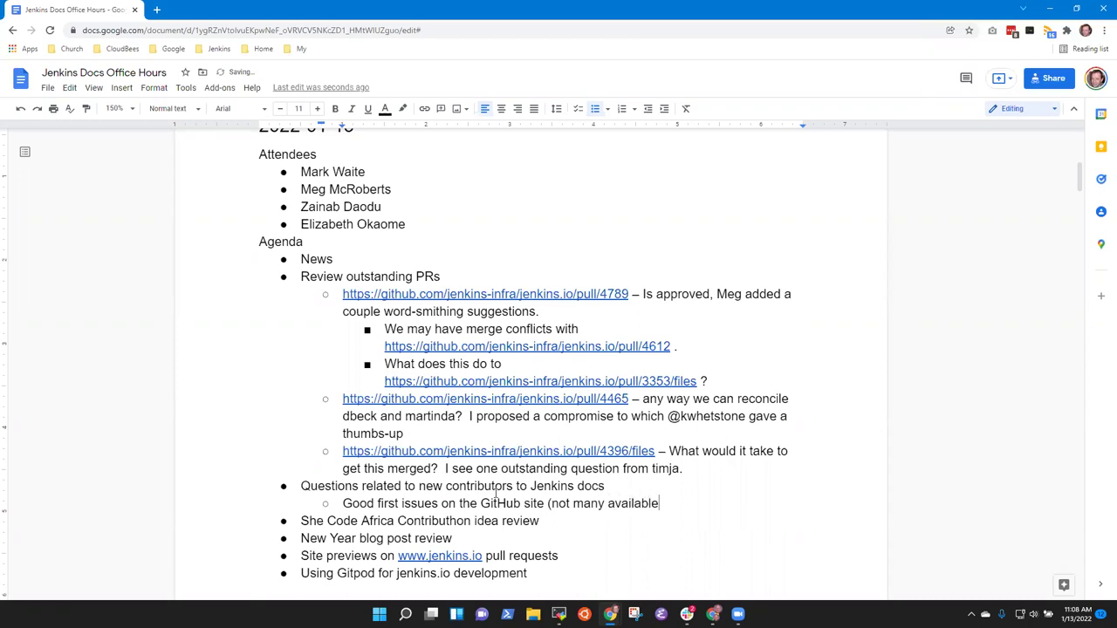
pyautogui.write(', ')
pyautogui.write('many need ')
pyautogui.write('to be reviewe')
pyautogui.press('BackSpace')
pyautogui.press('BackSpace')
pyautogui.press('BackSpace')
pyautogui.press('BackSpace')
pyautogui.press('BackSpace')
pyautogui.press('BackSpace')
pyautogui.press('BackSpace')
pyautogui.press('BackSpace')
pyautogui.press('BackSpace')
pyautogui.press('BackSpace')
pyautogui.press('BackSpace')
pyautogui.press('BackSpace')
pyautogui.press('BackSpace')
pyautogui.press('BackSpace')
pyautogui.press('BackSpace')
pyautogui.press('BackSpace')
pyautogui.press('BackSpace')
pyautogui.press('BackSpace')
pyautogui.write('need review)')
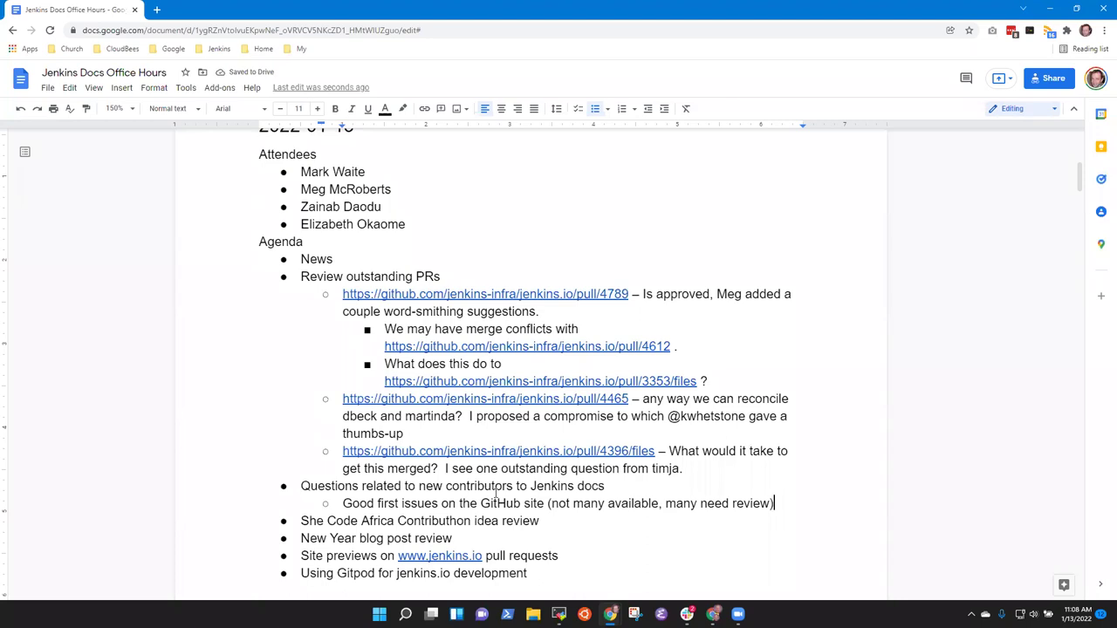
pyautogui.hotkey('ctrl', 'Left')
pyautogui.hotkey('ctrl', 'Left')
pyautogui.hotkey('ctrl', 'Left')
pyautogui.hotkey('ctrl', 'Left')
pyautogui.hotkey('ctrl', 'Left')
pyautogui.hotkey('ctrl', 'Left')
pyautogui.write('are outdated')
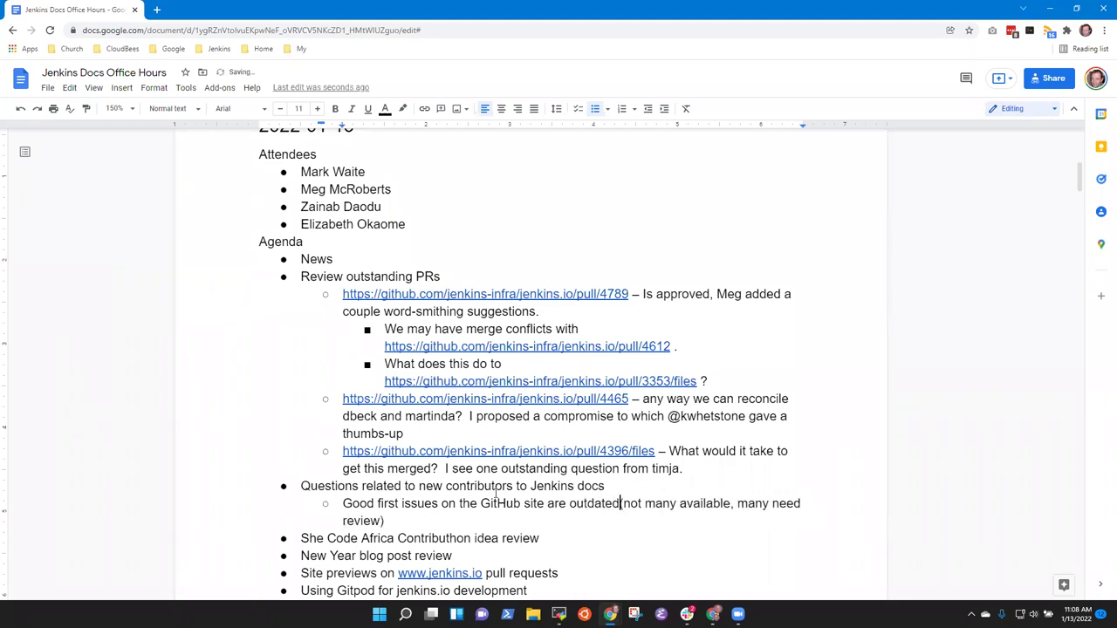
pyautogui.write(' or all ')
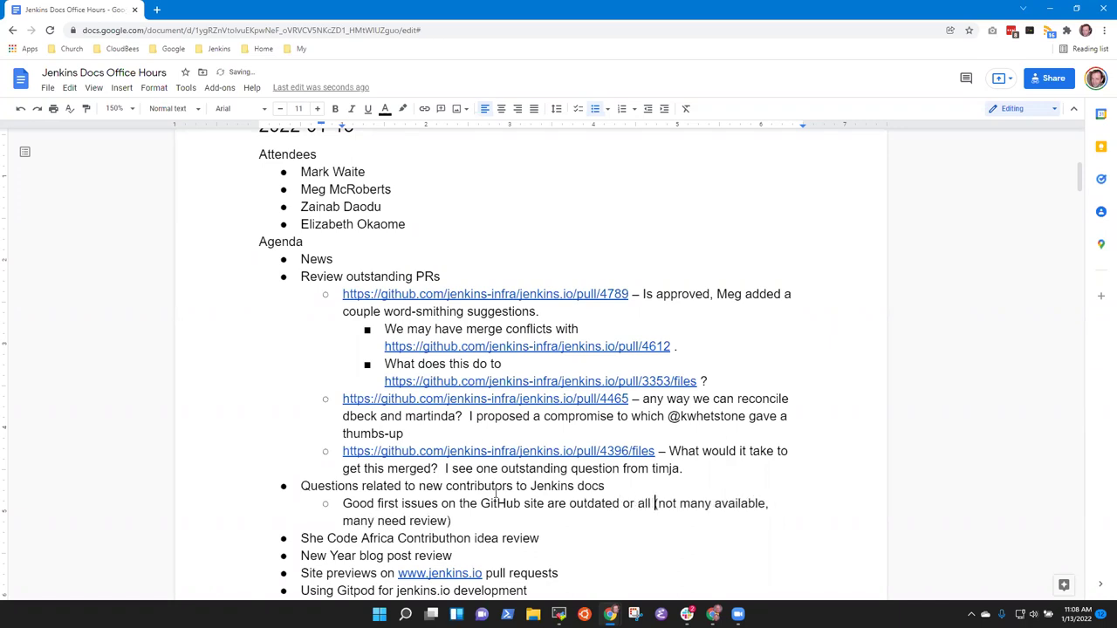
pyautogui.write('are')
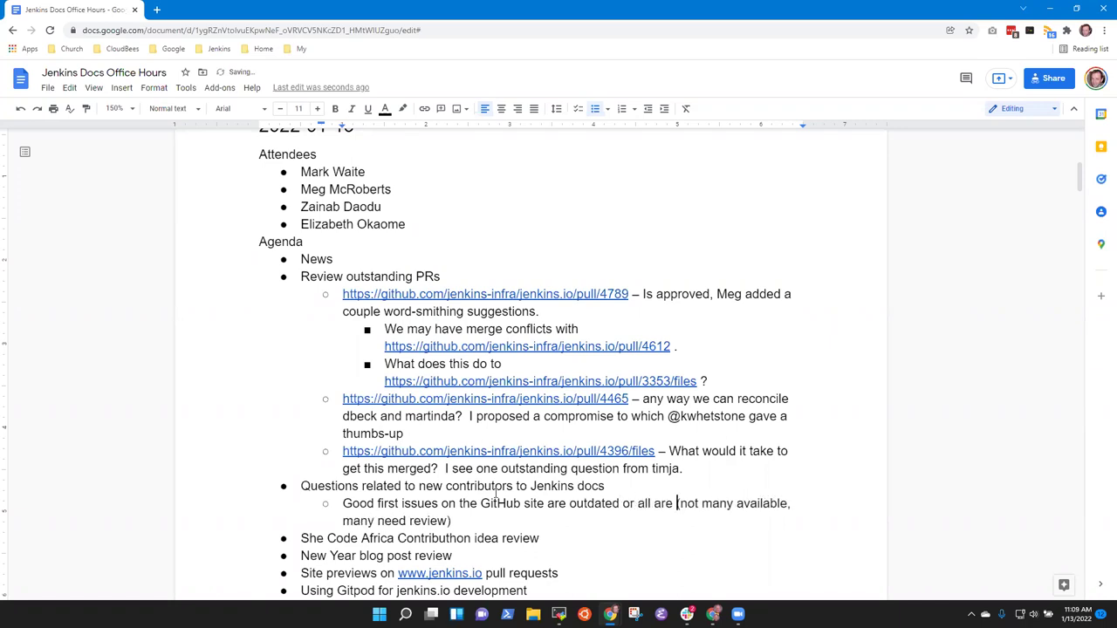
pyautogui.press('BackSpace')
pyautogui.press('BackSpace')
pyautogui.press('BackSpace')
pyautogui.press('BackSpace')
pyautogui.write('have be')
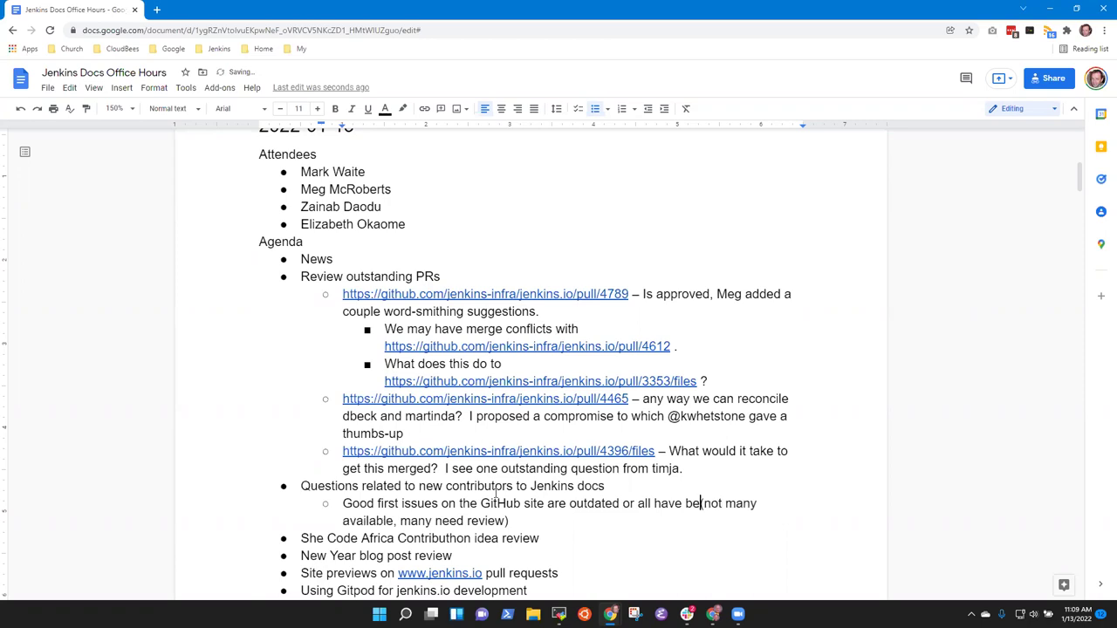
pyautogui.write('en ')
pyautogui.write('claimed')
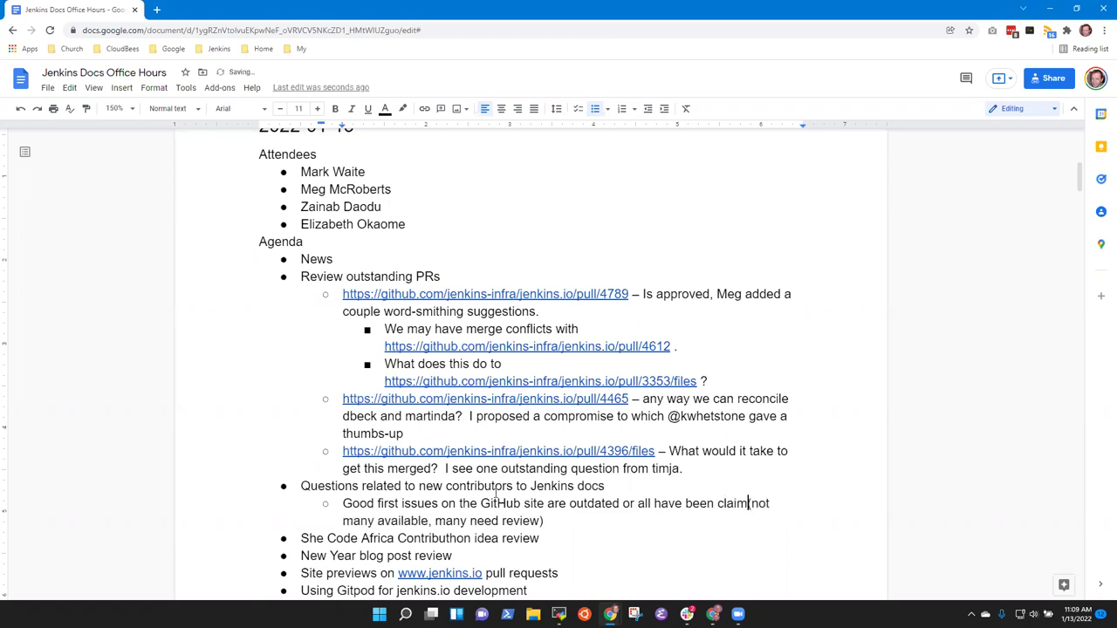
# - Put the 'many need review' note on its own indented line without parentheses
pyautogui.press('Return')
pyautogui.press('Tab')
pyautogui.press('Delete')
pyautogui.press('End')
pyautogui.press('BackSpace')
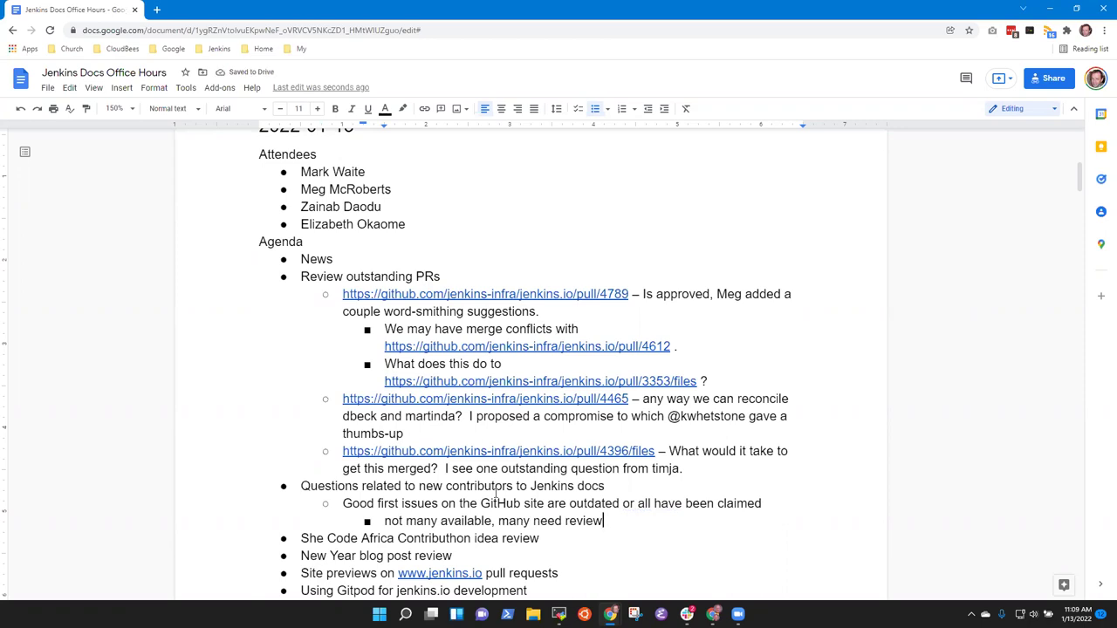
# - Add the sub-bullet 'Documentation or video to configure jenkins.io development on Windows?'
pyautogui.press('Return')
pyautogui.hotkey('shift', 'Tab')
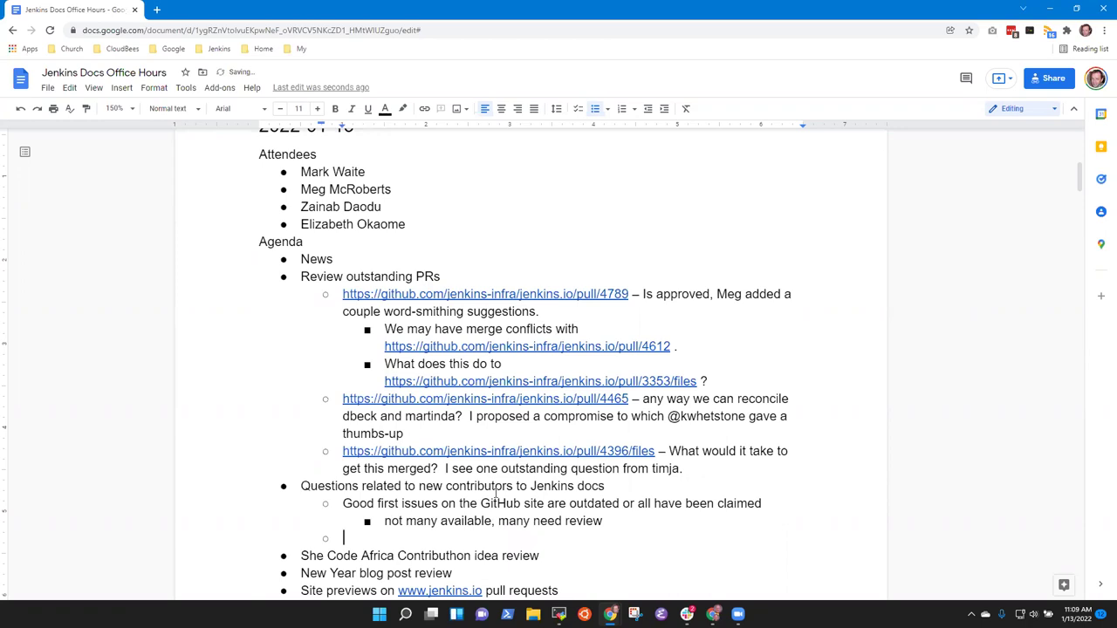
pyautogui.write('d')
pyautogui.press('BackSpace')
pyautogui.write('Documentation or video to ')
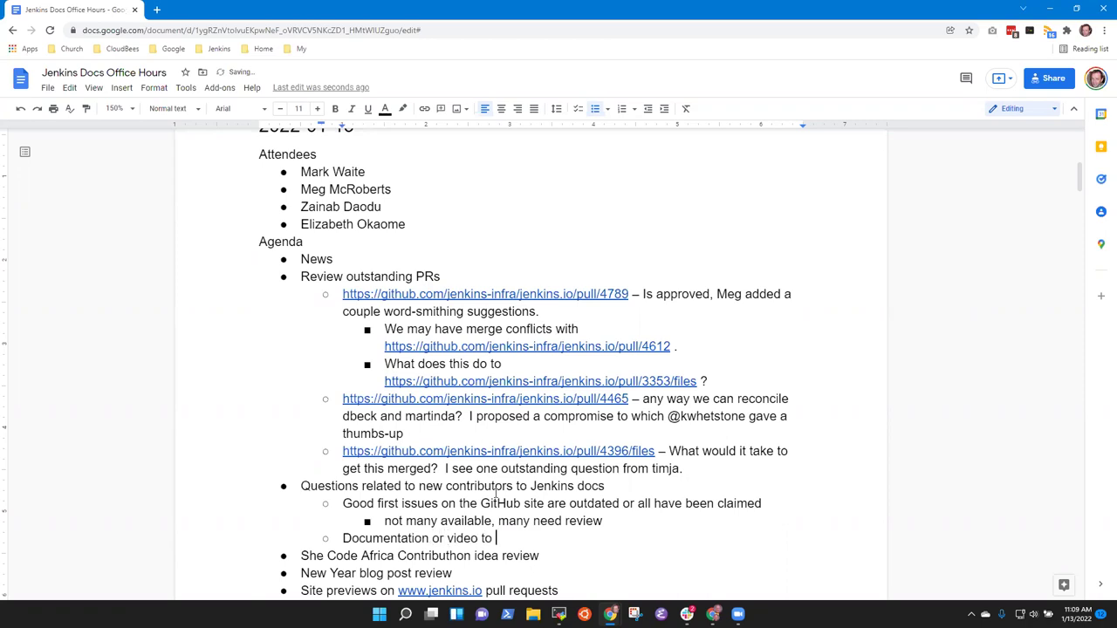
pyautogui.write('configure jenkins.io development on Windows?')
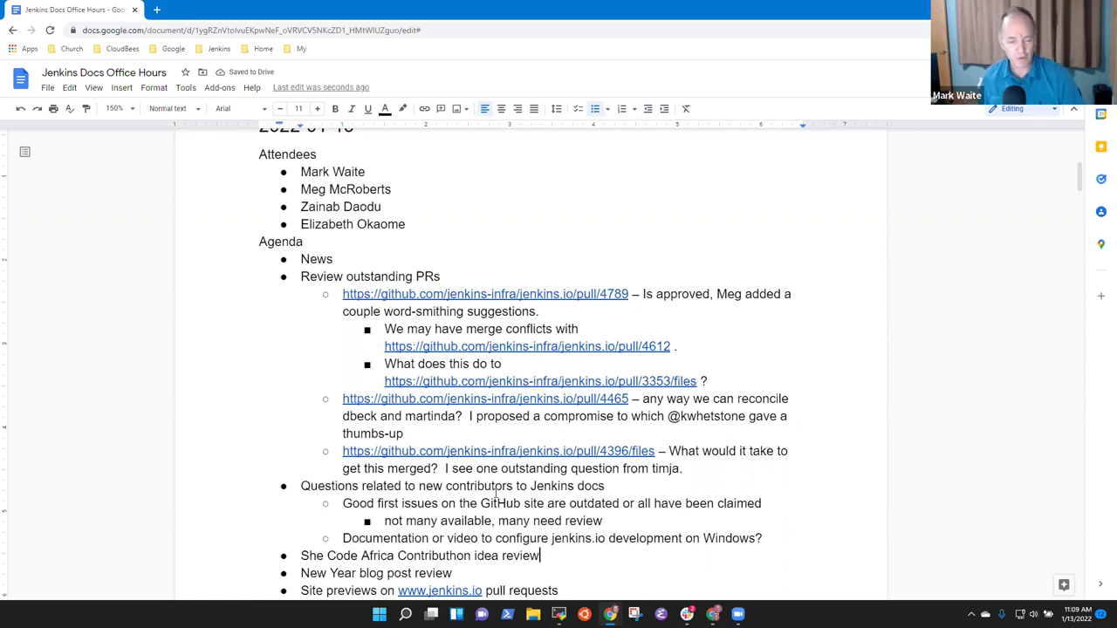
# - Cut the 'Using Gitpod' agenda line and paste it as a level-3 bullet under the Windows question
pyautogui.press('Down')
pyautogui.press('Down')
pyautogui.press('Down')
pyautogui.press('Down')
pyautogui.press('Down')
pyautogui.press('Down')
pyautogui.press('Up')
pyautogui.press('Up')
pyautogui.press('Down')
pyautogui.press('Down')
pyautogui.press('Home')
pyautogui.press('Up')
pyautogui.press('Up')
pyautogui.press('Down')
pyautogui.hotkey('shift', 'End')
pyautogui.hotkey('ctrl', 'c')
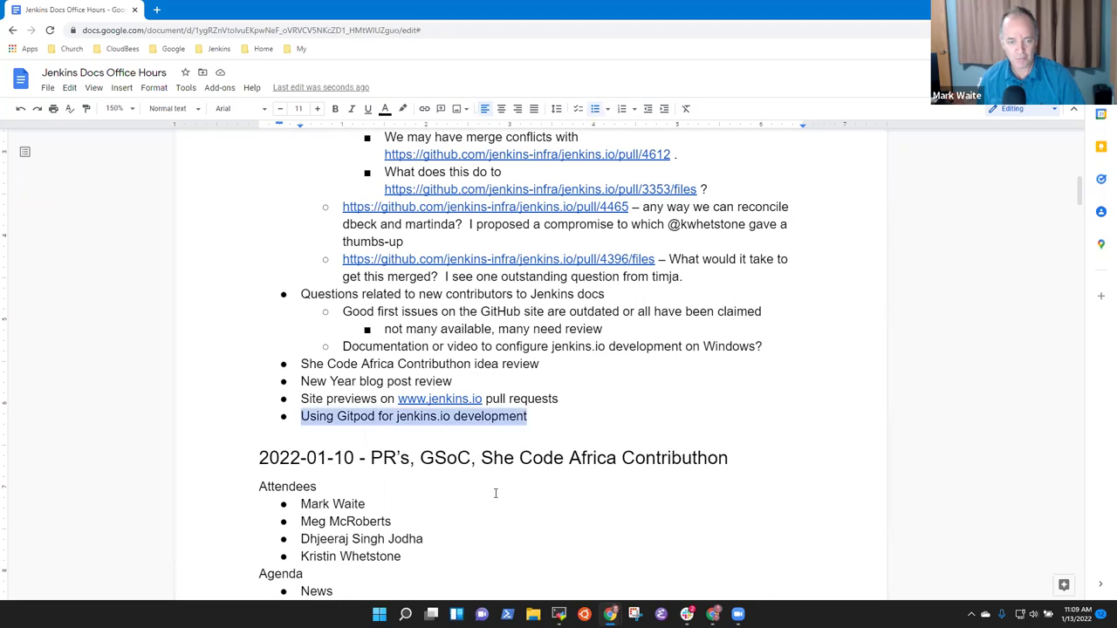
pyautogui.press('Delete')
pyautogui.press('Up')
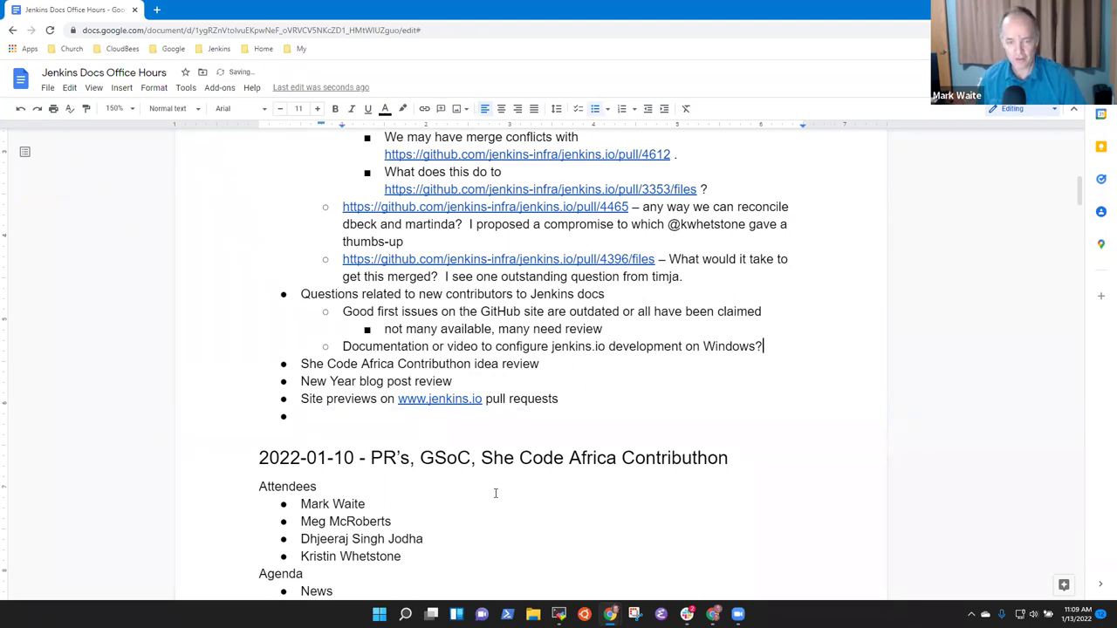
pyautogui.press('Up')
pyautogui.press('Up')
pyautogui.press('Up')
pyautogui.press('End')
pyautogui.press('Return')
pyautogui.press('Tab')
pyautogui.hotkey('ctrl', 'v')
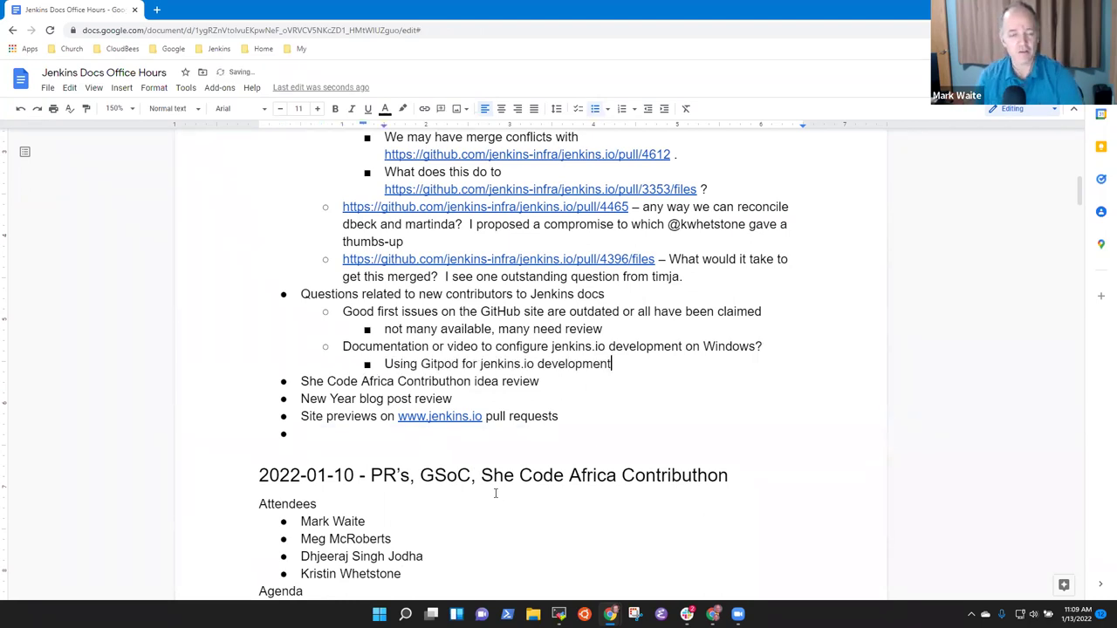
pyautogui.press('Home')
pyautogui.press('Up')
pyautogui.press('Up')
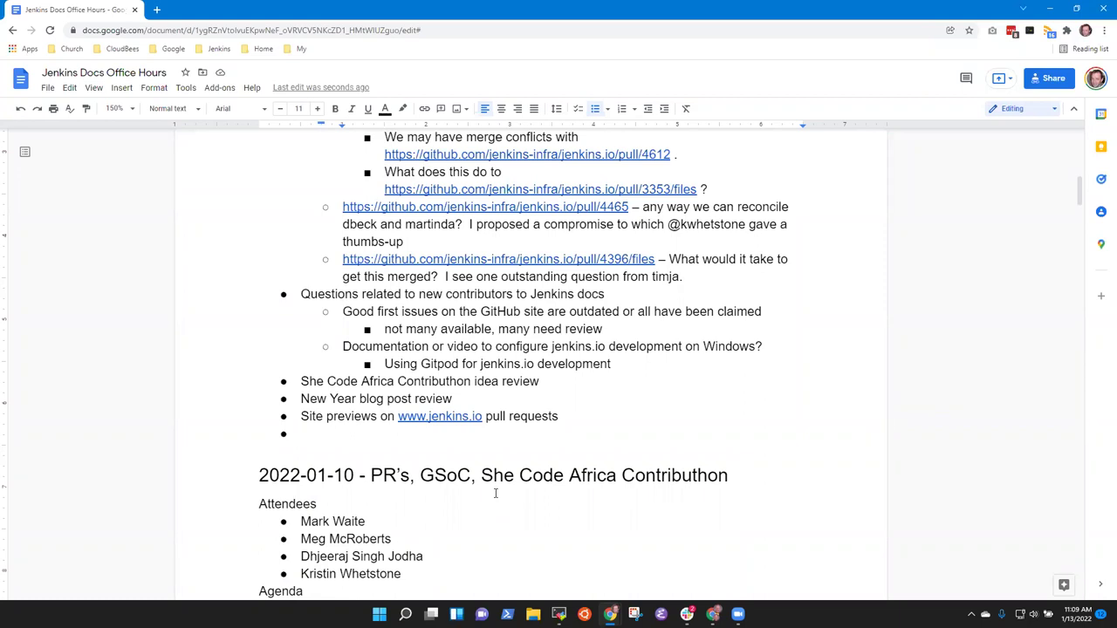
pyautogui.press('Down')
pyautogui.press('Down')
pyautogui.press('Down')
pyautogui.press('End')
pyautogui.press('Return')
pyautogui.hotkey('shift', 'Tab')
pyautogui.write('Consider')
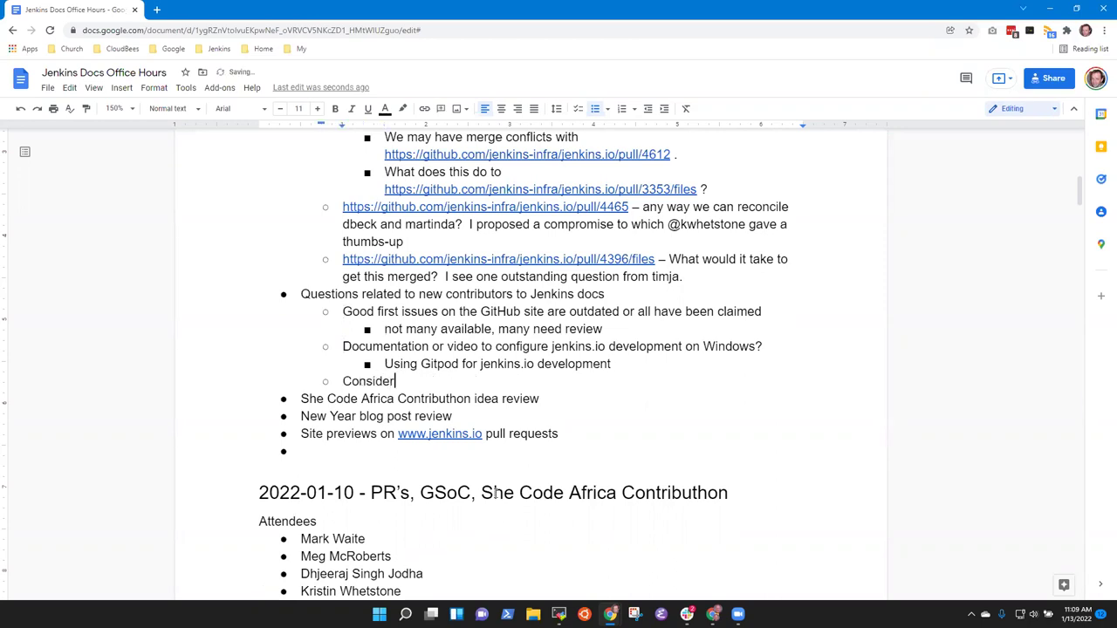
pyautogui.write('ing creating a seri')
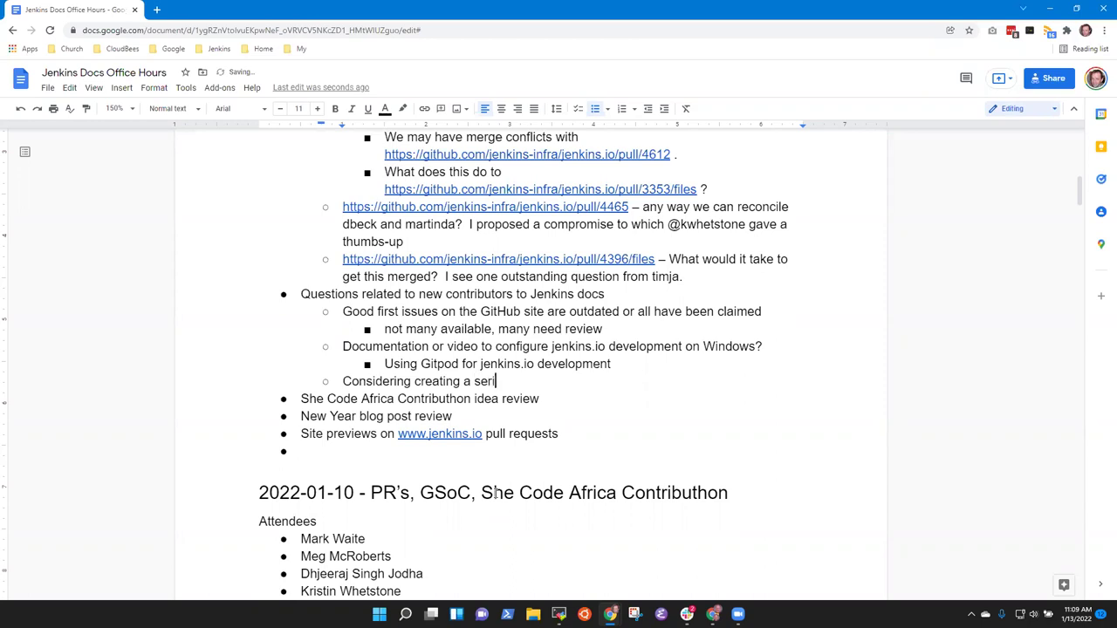
pyautogui.write('es of blog posts on Jenkins')
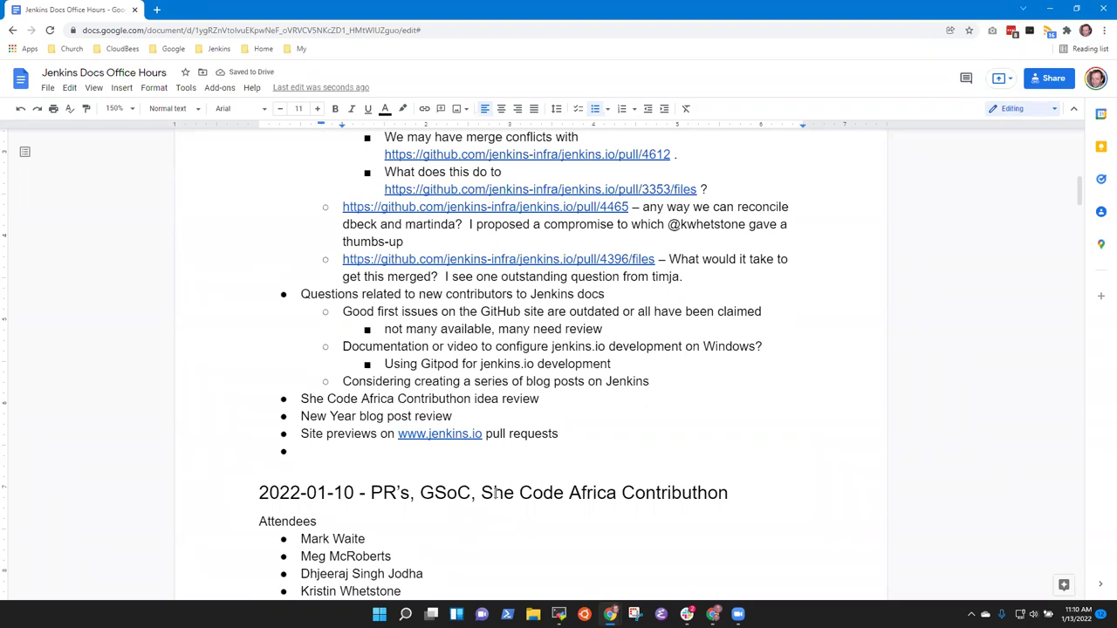
pyautogui.write(' to host')
pyautogui.write('www.jenkins.io')
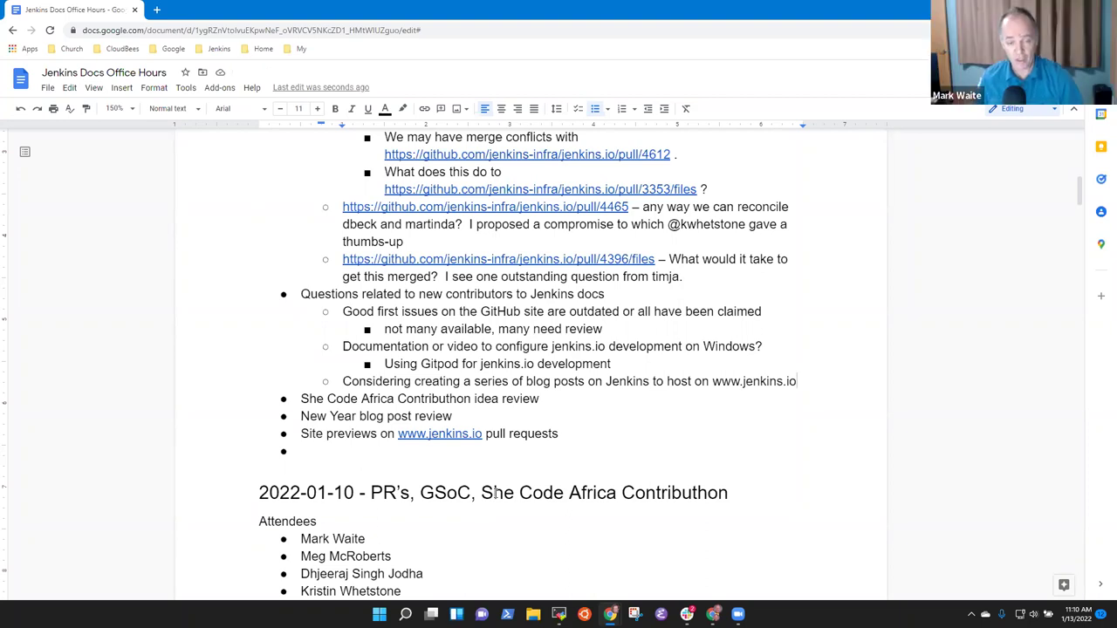
pyautogui.press('Down')
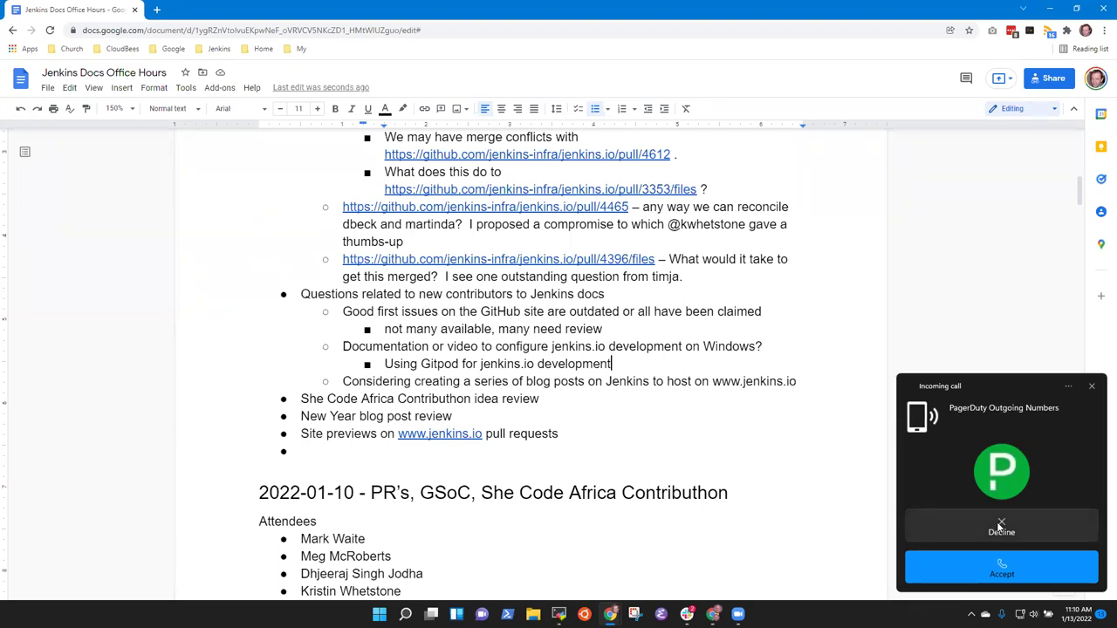
# - Decline the incoming call and delete the empty bullet at the end of the agenda
pyautogui.click(1001, 527)
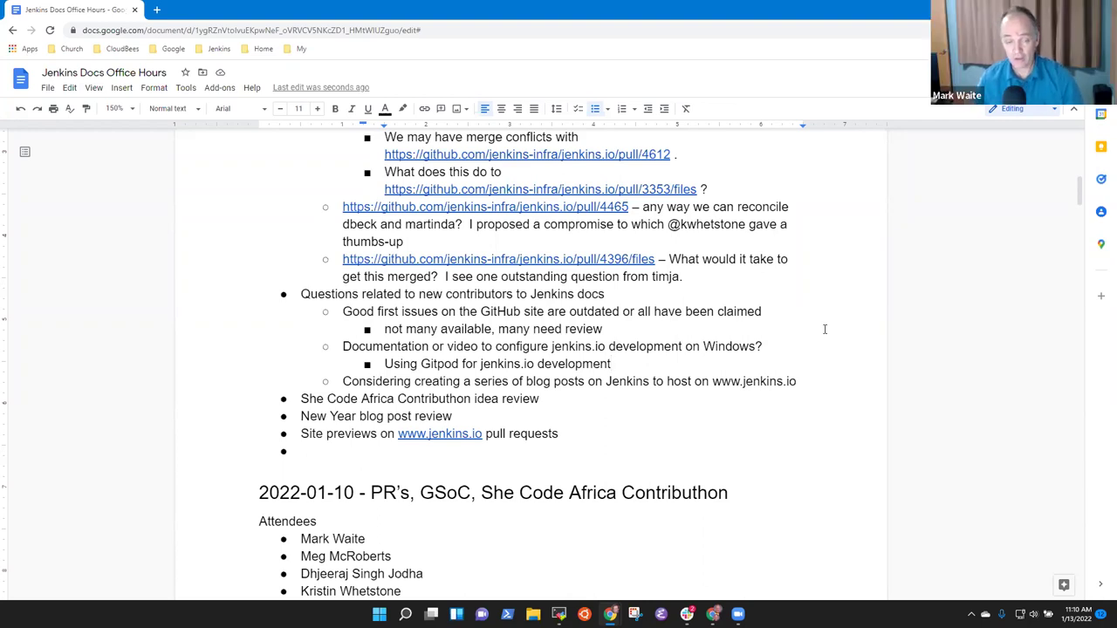
pyautogui.press('Up')
pyautogui.press('Up')
pyautogui.press('Up')
pyautogui.press('Up')
pyautogui.press('Home')
pyautogui.hotkey('shift', 'End')
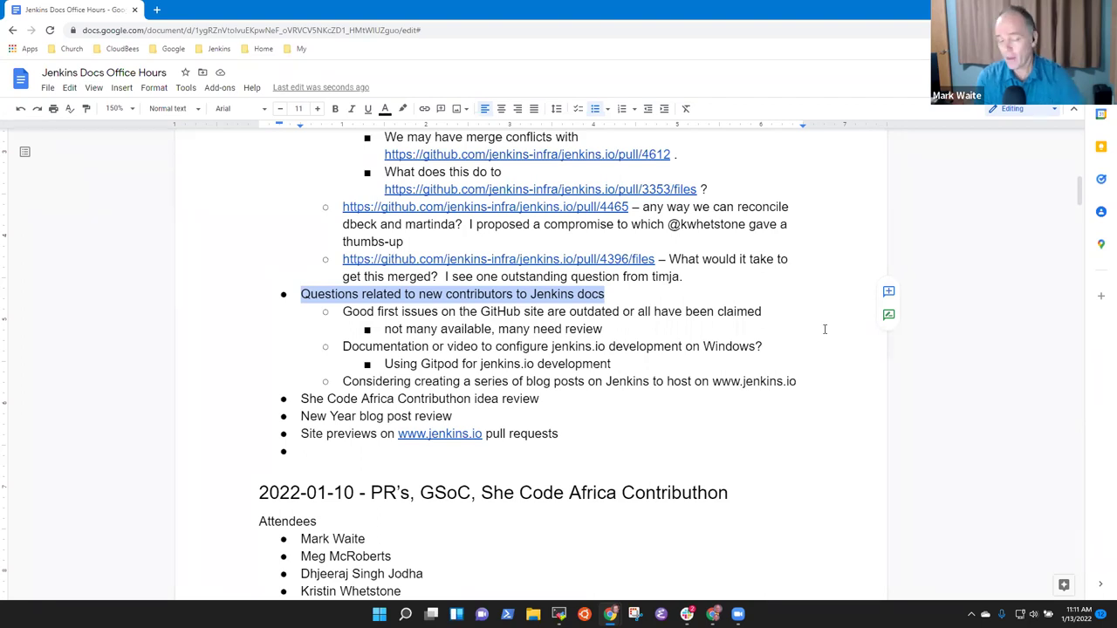
pyautogui.press('Down')
pyautogui.press('Down')
pyautogui.press('Down')
pyautogui.press('Down')
pyautogui.press('Down')
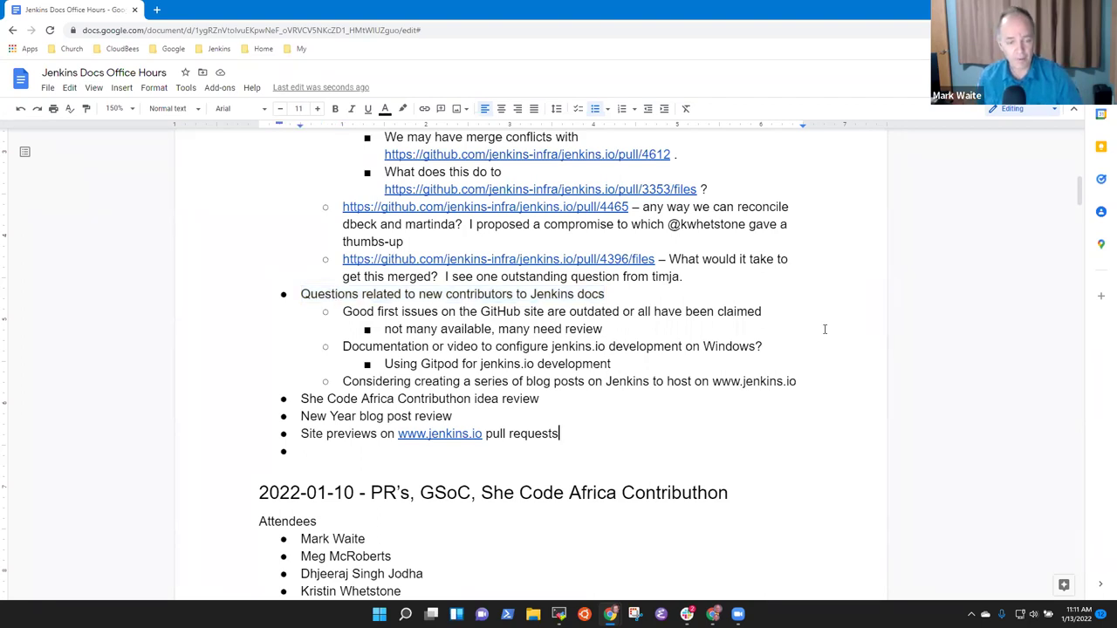
pyautogui.press('Down')
pyautogui.press('BackSpace')
pyautogui.press('BackSpace')
pyautogui.press('BackSpace')
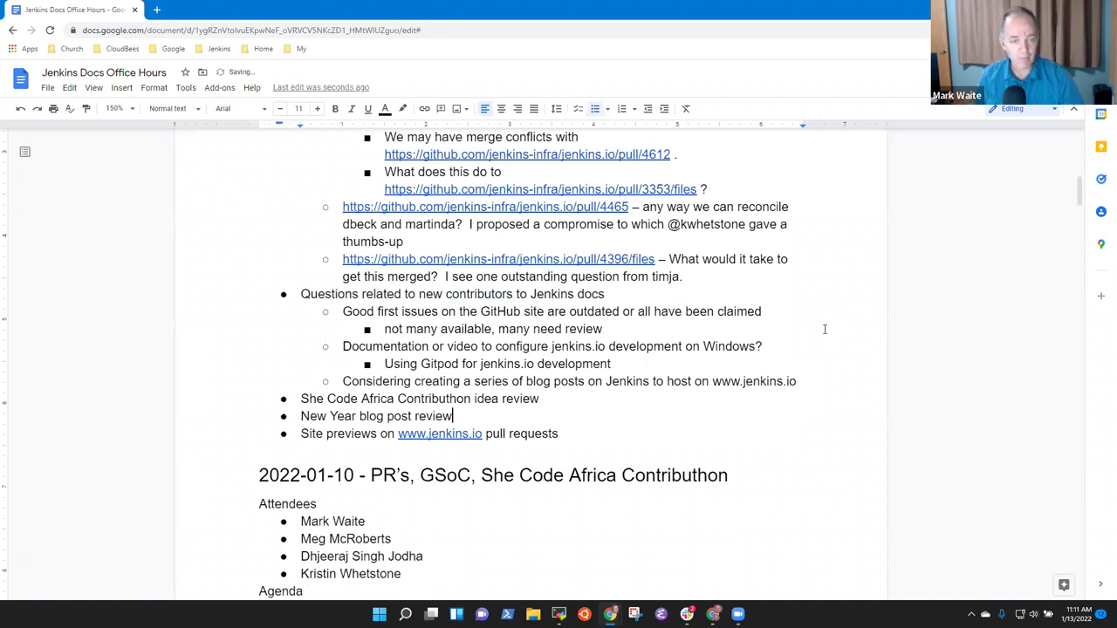
# - Cut the new-contributor questions block and paste it above 'Review outstanding PRs'
pyautogui.press('Up')
pyautogui.press('Up')
pyautogui.press('Up')
pyautogui.press('Up')
pyautogui.press('Up')
pyautogui.press('Up')
pyautogui.press('Up')
pyautogui.press('Up')
pyautogui.press('Up')
pyautogui.press('Up')
pyautogui.press('Up')
pyautogui.press('Up')
pyautogui.press('Up')
pyautogui.press('Up')
pyautogui.press('Up')
pyautogui.press('Up')
pyautogui.press('Up')
pyautogui.press('Up')
pyautogui.press('Up')
pyautogui.press('Up')
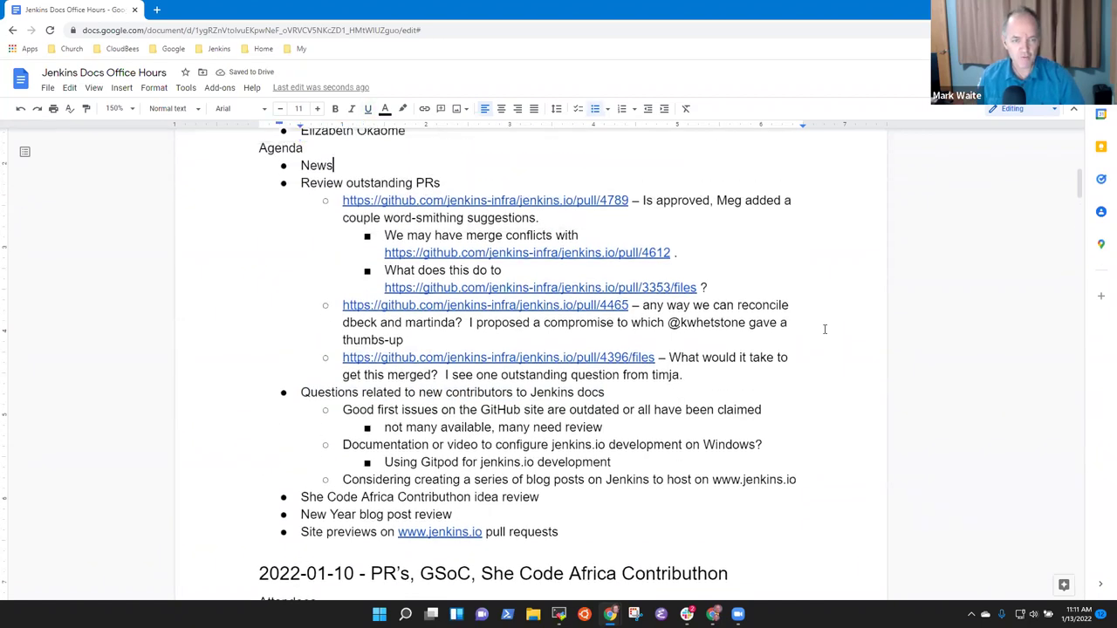
pyautogui.press('Down')
pyautogui.press('Down')
pyautogui.press('Down')
pyautogui.press('Down')
pyautogui.press('Down')
pyautogui.press('Down')
pyautogui.press('Down')
pyautogui.press('Down')
pyautogui.press('Down')
pyautogui.press('Down')
pyautogui.press('Down')
pyautogui.press('Down')
pyautogui.press('Down')
pyautogui.press('Home')
pyautogui.hotkey('shift', 'Down')
pyautogui.hotkey('shift', 'Down')
pyautogui.hotkey('shift', 'Down')
pyautogui.hotkey('shift', 'Down')
pyautogui.hotkey('shift', 'Down')
pyautogui.hotkey('shift', 'Down')
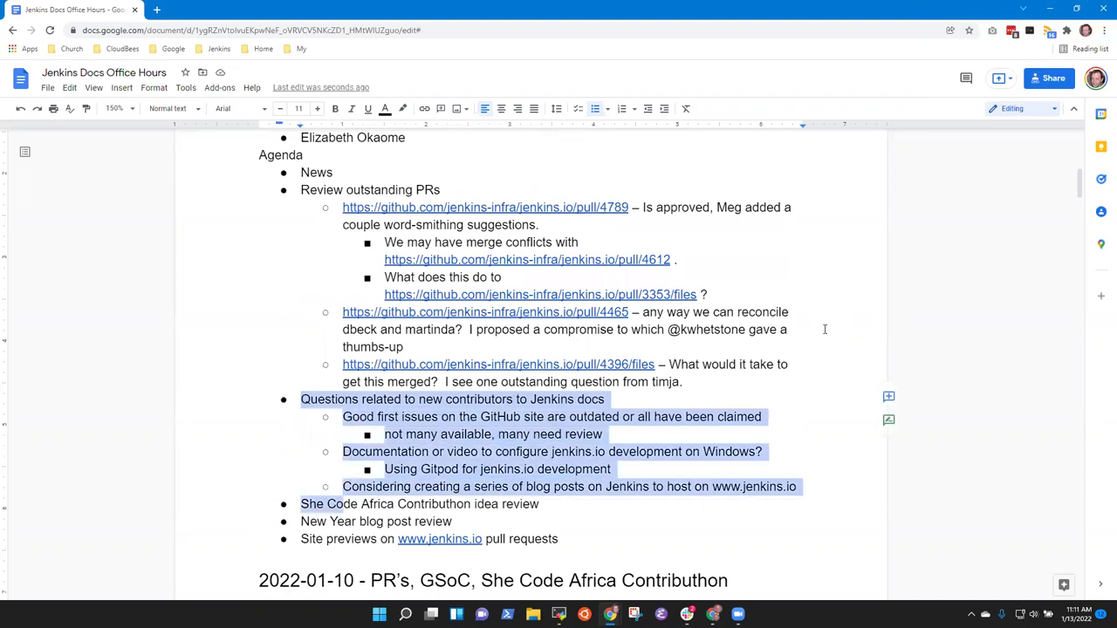
pyautogui.hotkey('shift', 'Left')
pyautogui.hotkey('shift', 'Left')
pyautogui.hotkey('shift', 'Left')
pyautogui.hotkey('shift', 'Left')
pyautogui.hotkey('shift', 'Left')
pyautogui.hotkey('shift', 'Left')
pyautogui.hotkey('shift', 'Left')
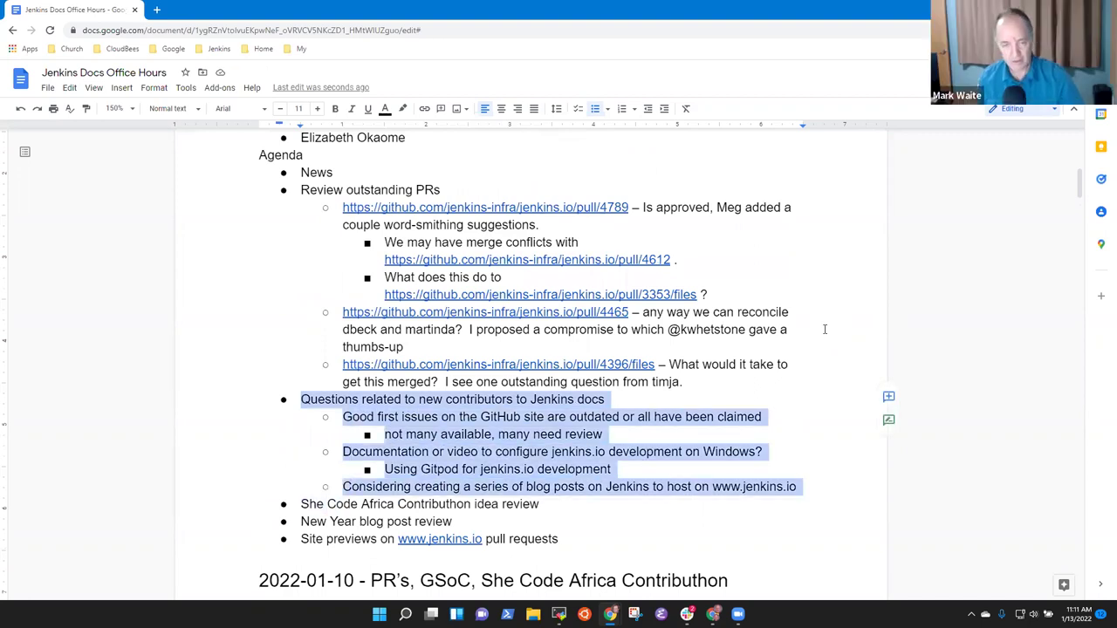
pyautogui.hotkey('ctrl', 'x')
pyautogui.press('Up')
pyautogui.press('Up')
pyautogui.press('Up')
pyautogui.press('Up')
pyautogui.press('Up')
pyautogui.press('Up')
pyautogui.press('Up')
pyautogui.press('Up')
pyautogui.press('Up')
pyautogui.press('Up')
pyautogui.press('Up')
pyautogui.press('Up')
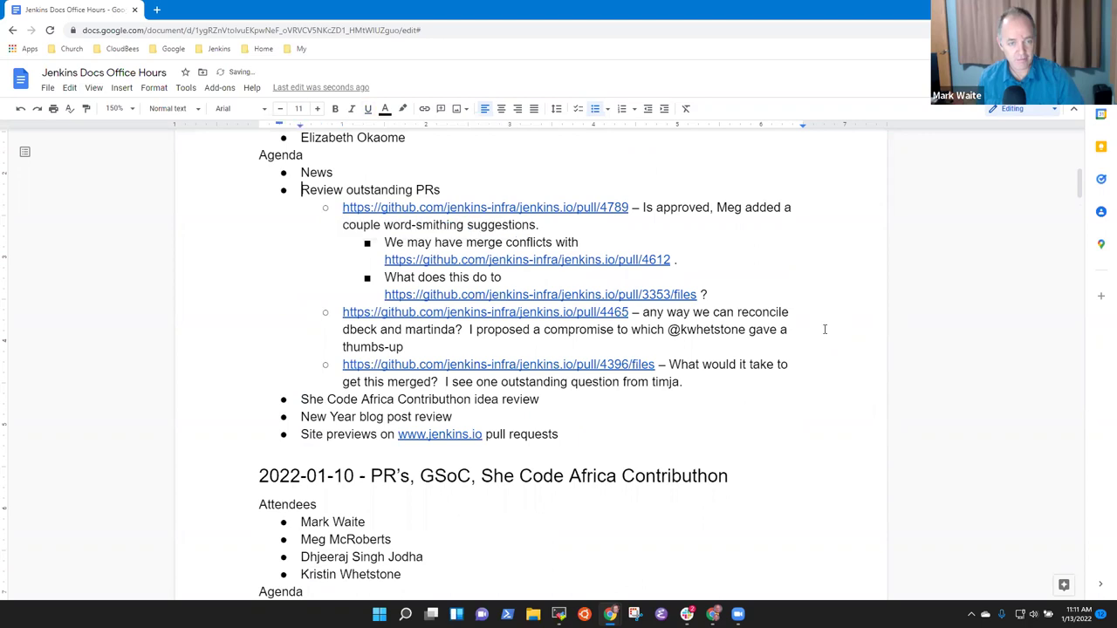
pyautogui.hotkey('ctrl', 'v')
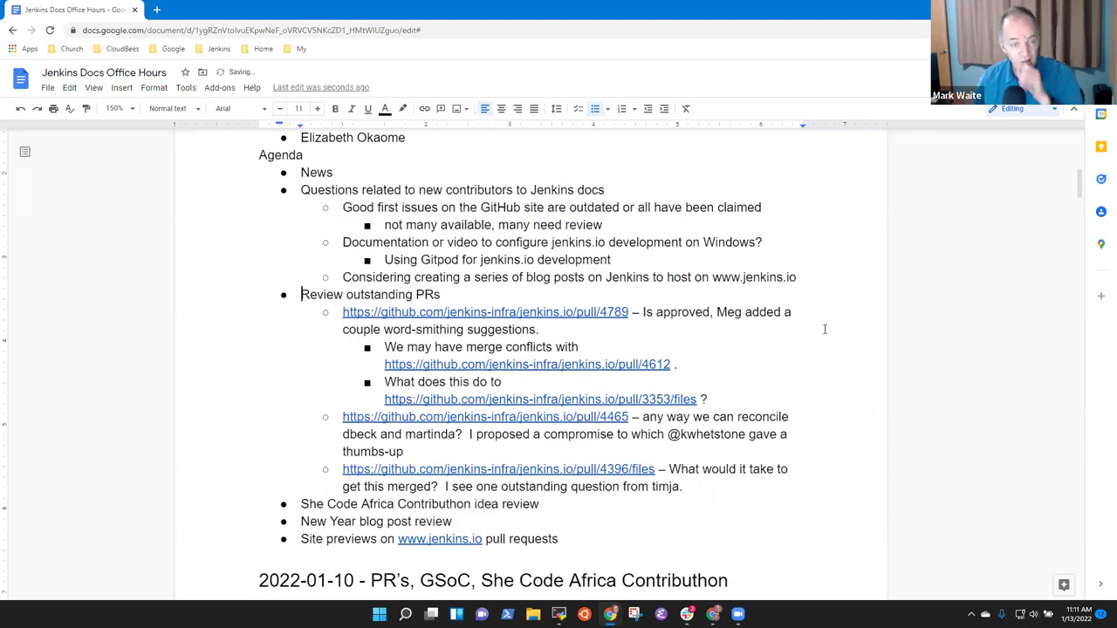
# - Place the cursor at the end of the News item
pyautogui.press('Up')
pyautogui.press('Up')
pyautogui.press('Up')
pyautogui.press('Up')
pyautogui.press('Up')
pyautogui.press('Up')
pyautogui.press('Up')
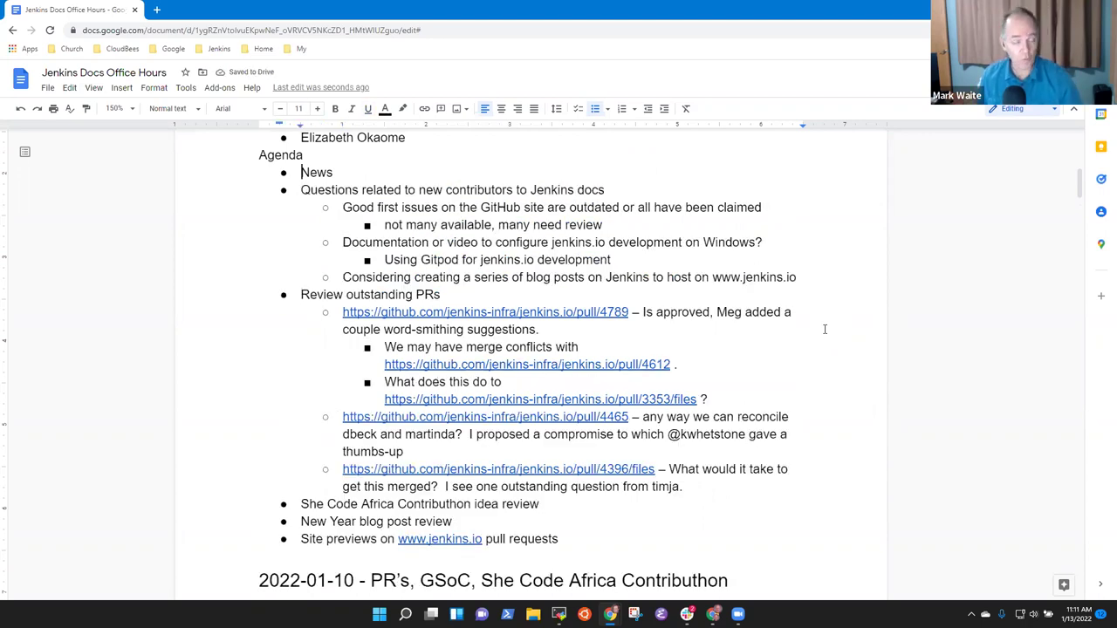
pyautogui.press('End')
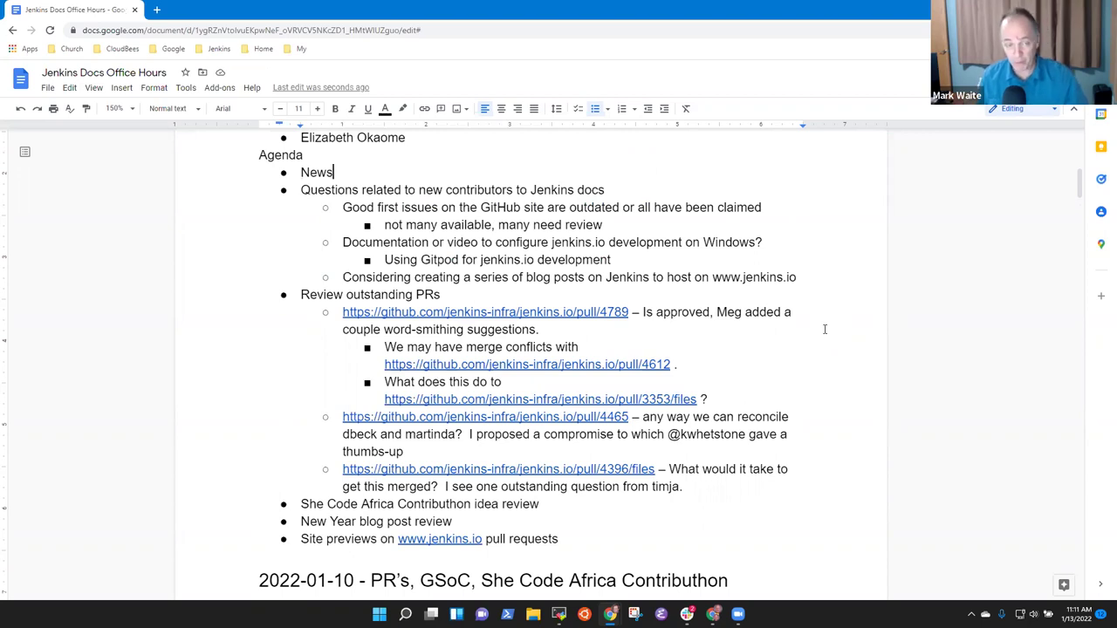
pyautogui.press('Home')
pyautogui.hotkey('shift', 'End')
pyautogui.press('End')
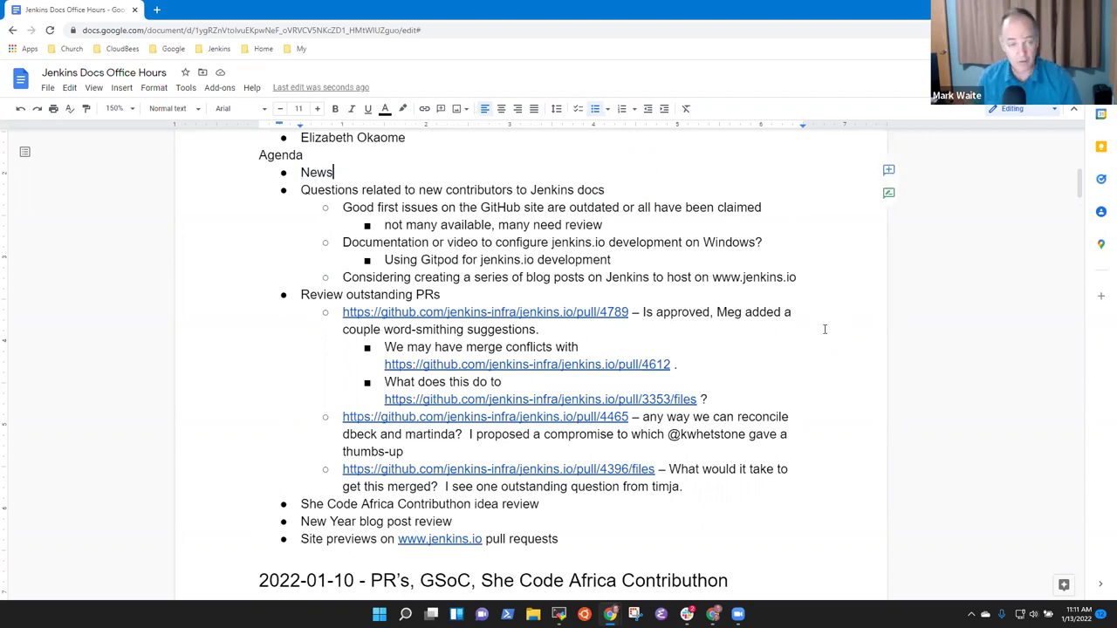
# - Add News sub-bullets 'Jenkins 2.319.2 has released, security release' and 'Planning is in progress for GSoC'
pyautogui.press('Return')
pyautogui.press('Tab')
pyautogui.write('Jenki')
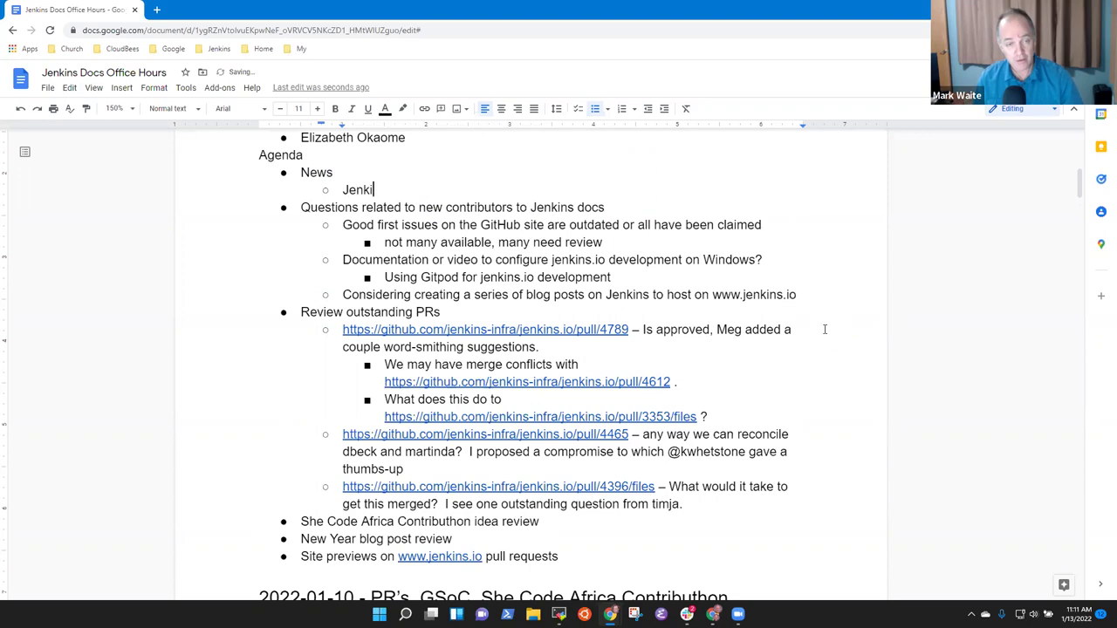
pyautogui.write('ns 2.319.2 ')
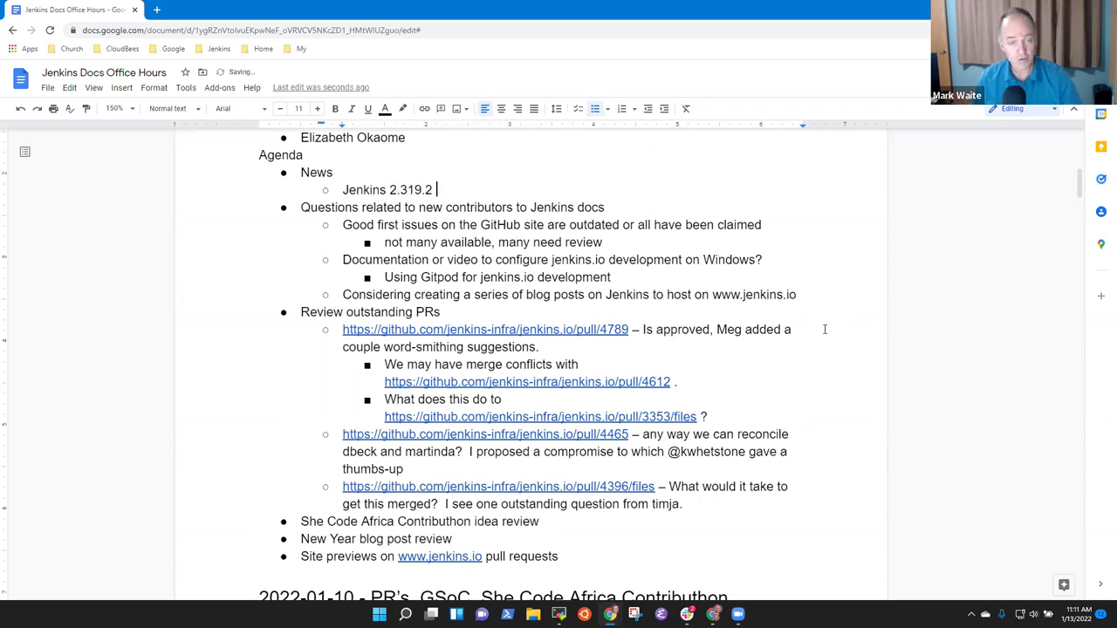
pyautogui.write('has released, sec')
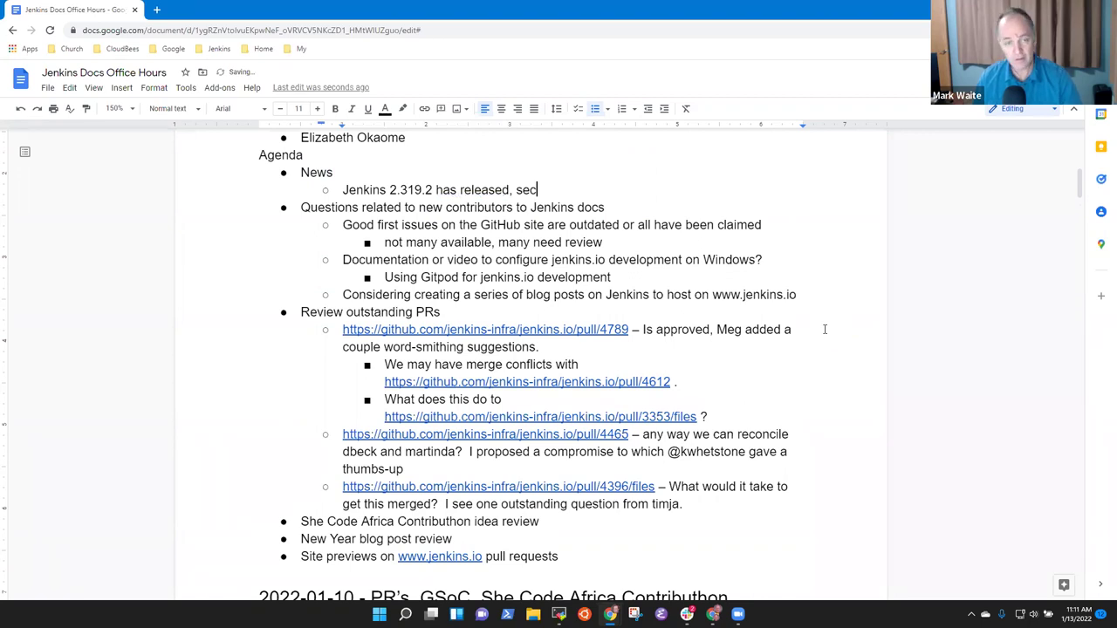
pyautogui.write('urity release')
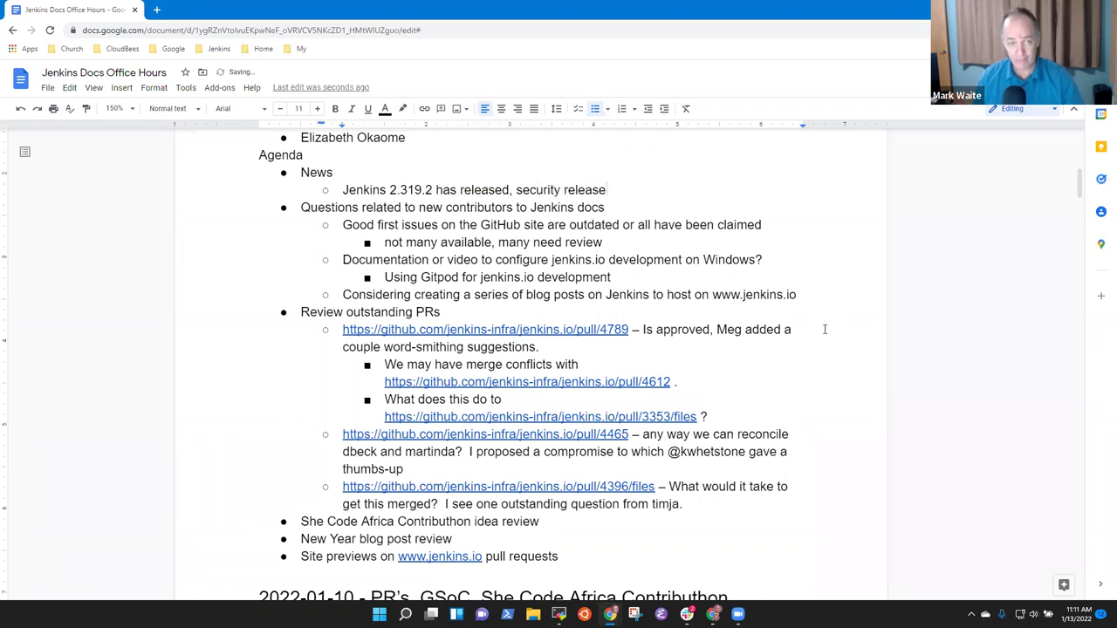
pyautogui.press('Return')
pyautogui.write('Planning i')
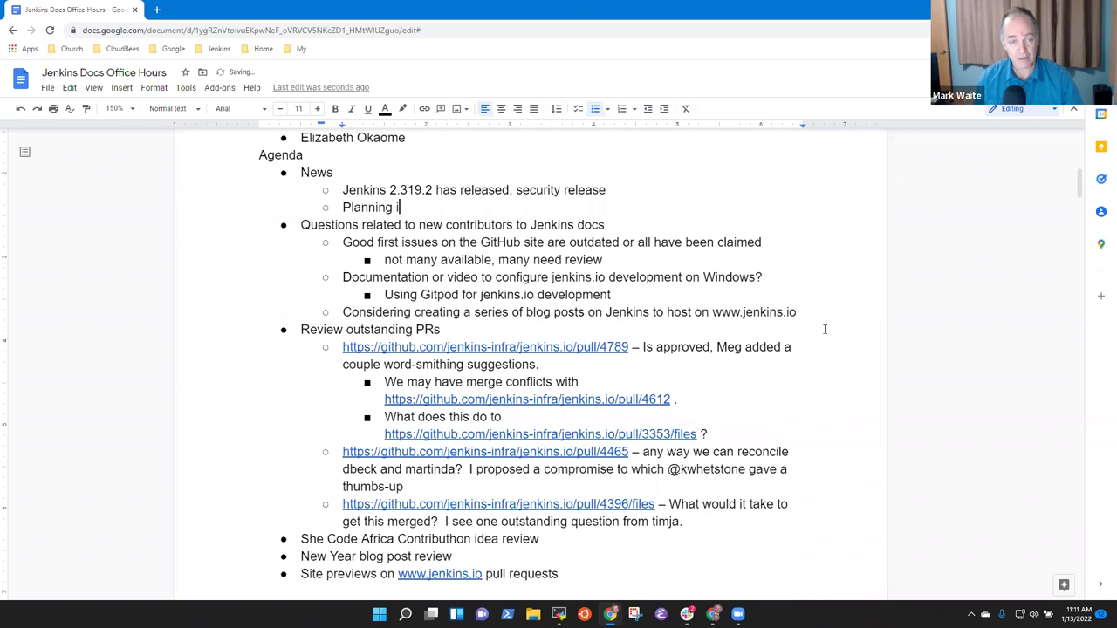
pyautogui.write('s in progress')
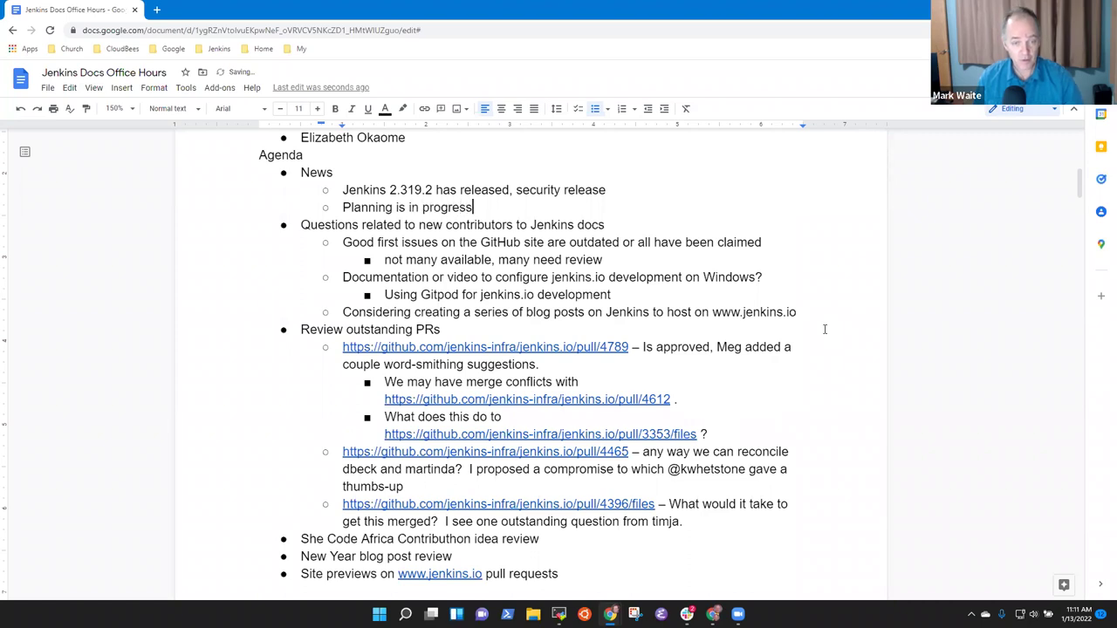
pyautogui.write(' for GSO')
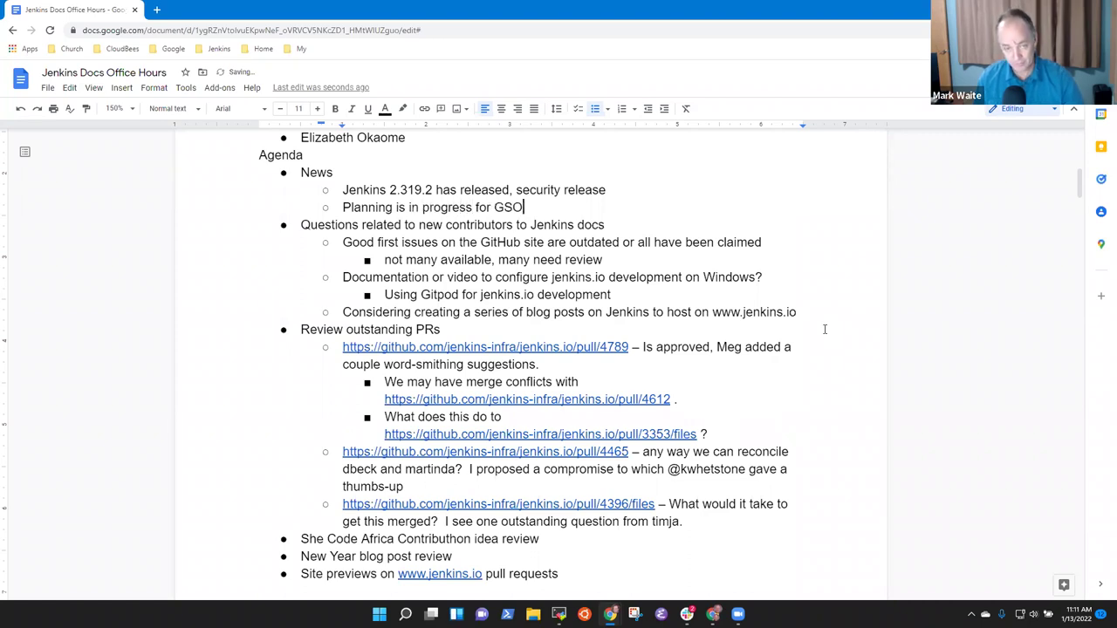
pyautogui.press('BackSpace')
pyautogui.write('oC')
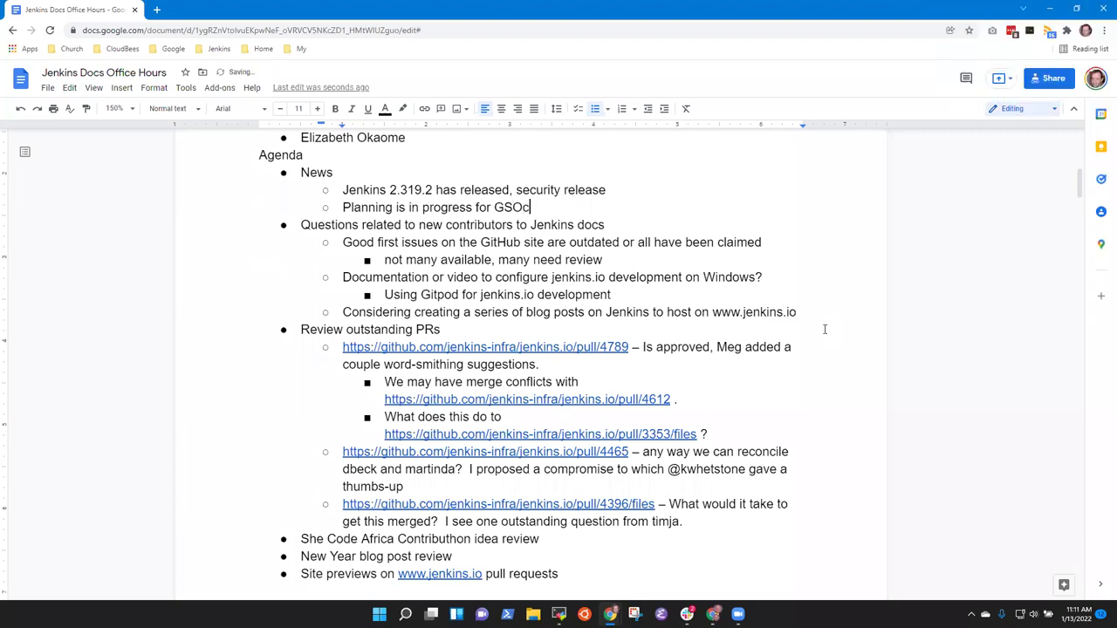
pyautogui.press('BackSpace')
pyautogui.press('BackSpace')
pyautogui.write('oC')
pyautogui.press('BackSpace')
pyautogui.press('BackSpace')
pyautogui.write('oC')
# - Add the sub-bullet 'Planning soon for She Code Africa Contributhon', dismissing an accidental print preview
pyautogui.press('Return')
pyautogui.write('pL')
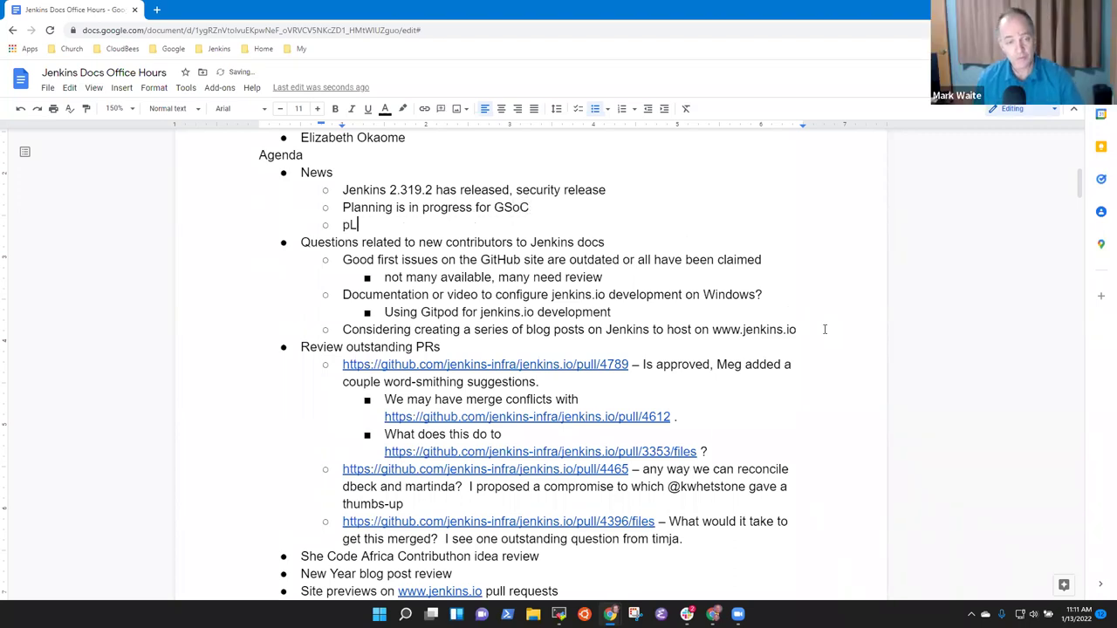
pyautogui.write('ANN')
pyautogui.press('BackSpace')
pyautogui.press('BackSpace')
pyautogui.press('BackSpace')
pyautogui.press('BackSpace')
pyautogui.press('BackSpace')
pyautogui.hotkey('ctrl', 'p')
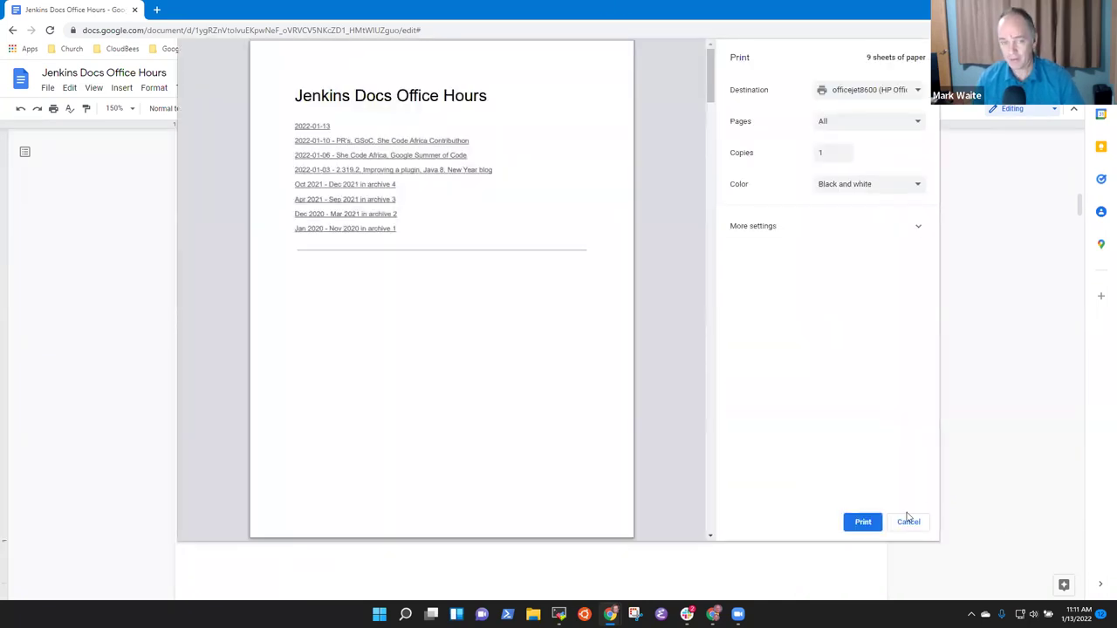
pyautogui.click(909, 520)
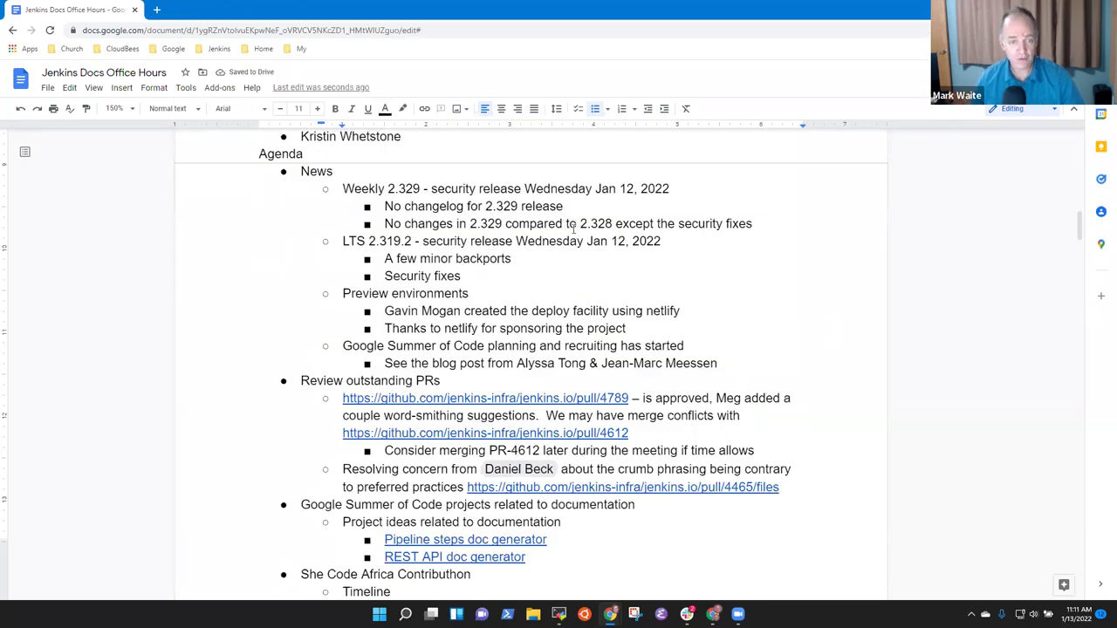
pyautogui.scroll(4, 689, 224)
pyautogui.scroll(5, 550, 270)
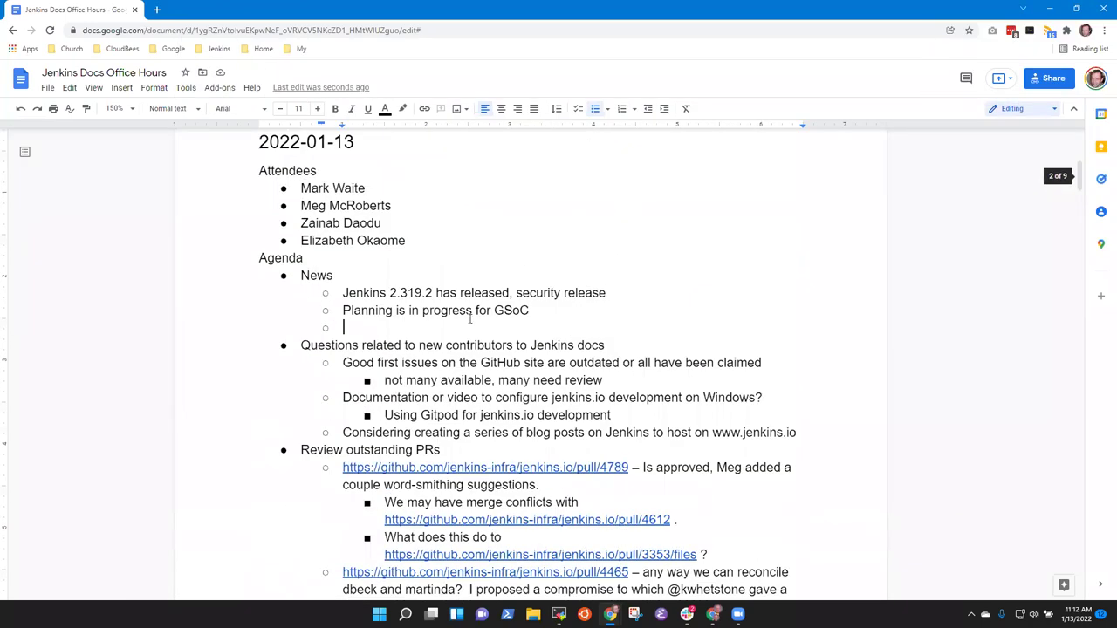
pyautogui.write('Planning soon for Sh')
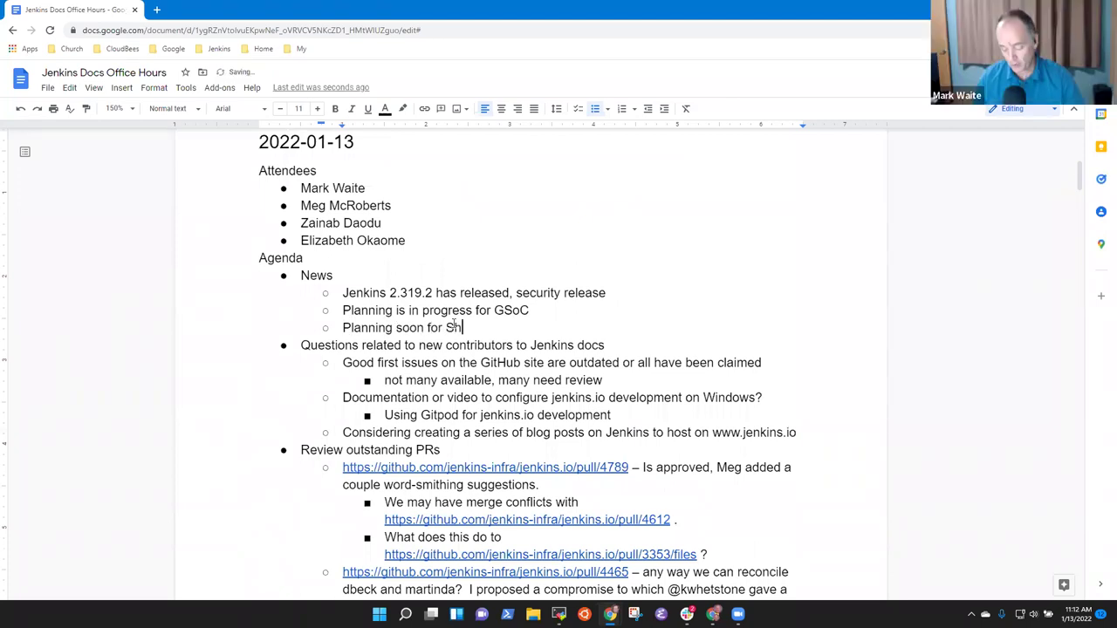
pyautogui.write('e Code Africa Contributhon')
# - Select the words 'Good first issues' in the new-contributor questions block
pyautogui.press('Down')
pyautogui.press('Home')
pyautogui.hotkey('shift', 'End')
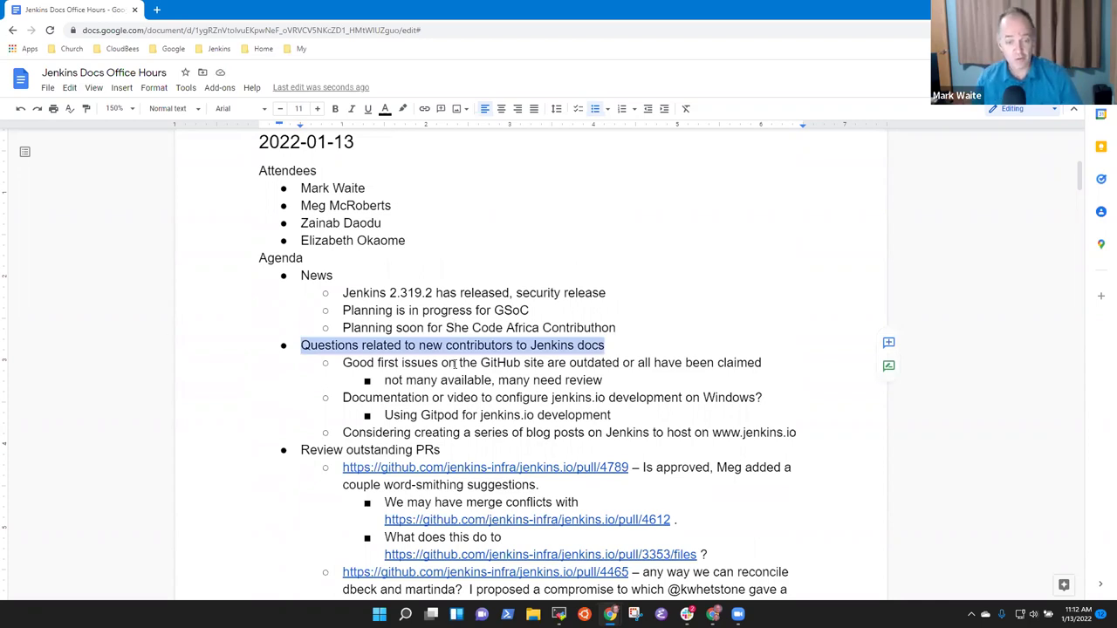
pyautogui.press('Down')
pyautogui.hotkey('ctrl', 'Right')
pyautogui.hotkey('ctrl', 'Right')
pyautogui.press('Home')
pyautogui.hotkey('ctrl', 'shift', 'Right')
pyautogui.hotkey('ctrl', 'shift', 'Right')
pyautogui.hotkey('ctrl', 'shift', 'Right')
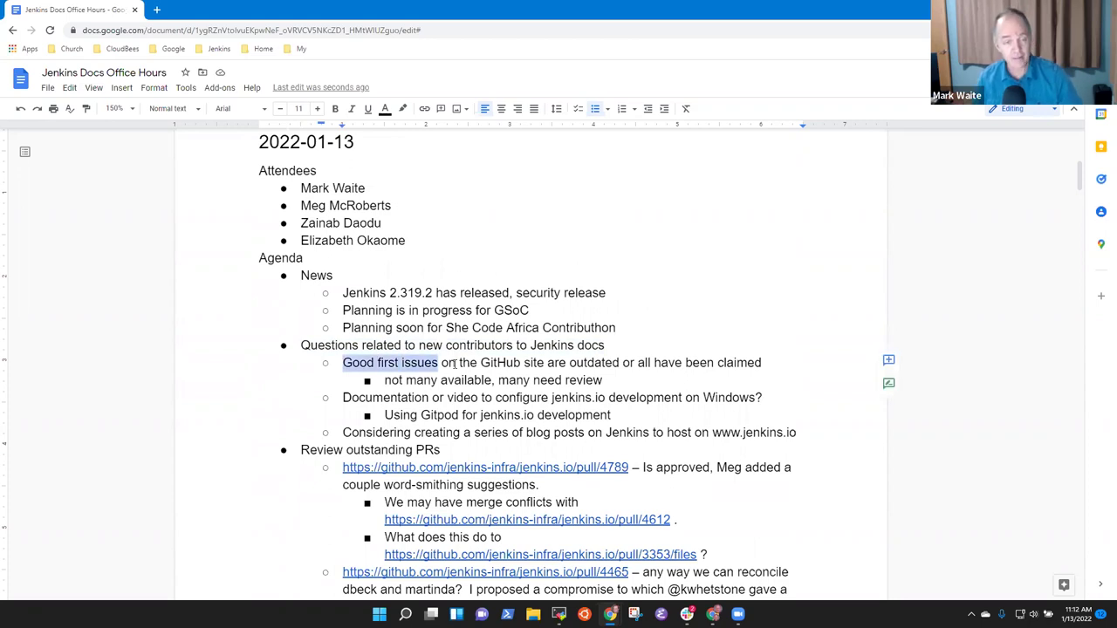
# - Open the jenkins.io GitHub repository from the Jenkins bookmarks in a new tab
pyautogui.click(156, 10)
pyautogui.click(219, 48)
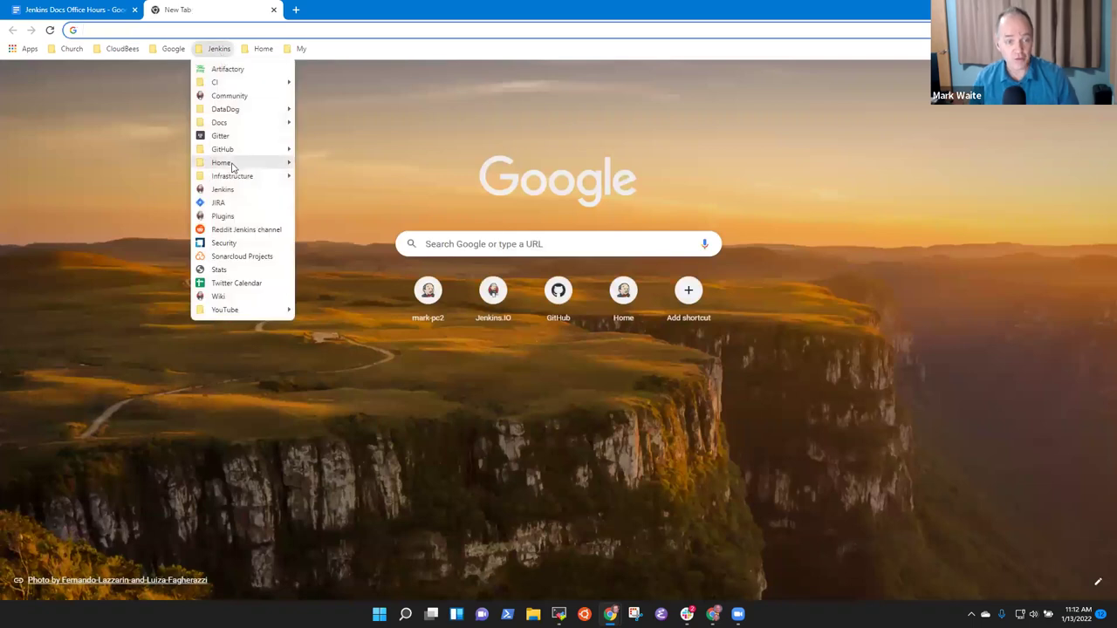
pyautogui.moveTo(242, 176)
pyautogui.moveTo(247, 152)
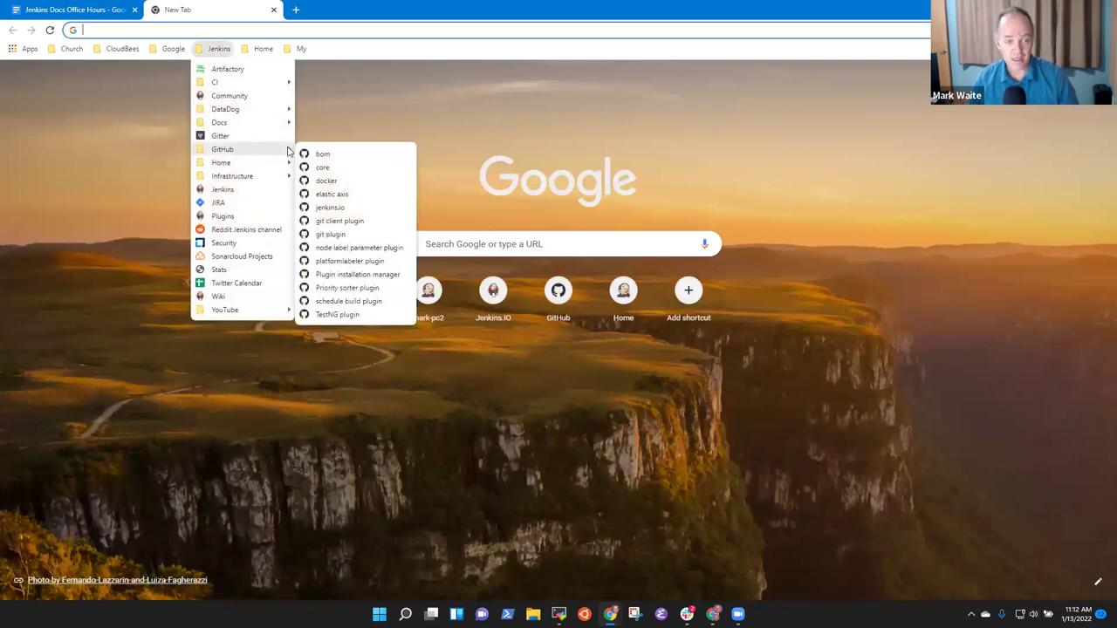
pyautogui.click(330, 207)
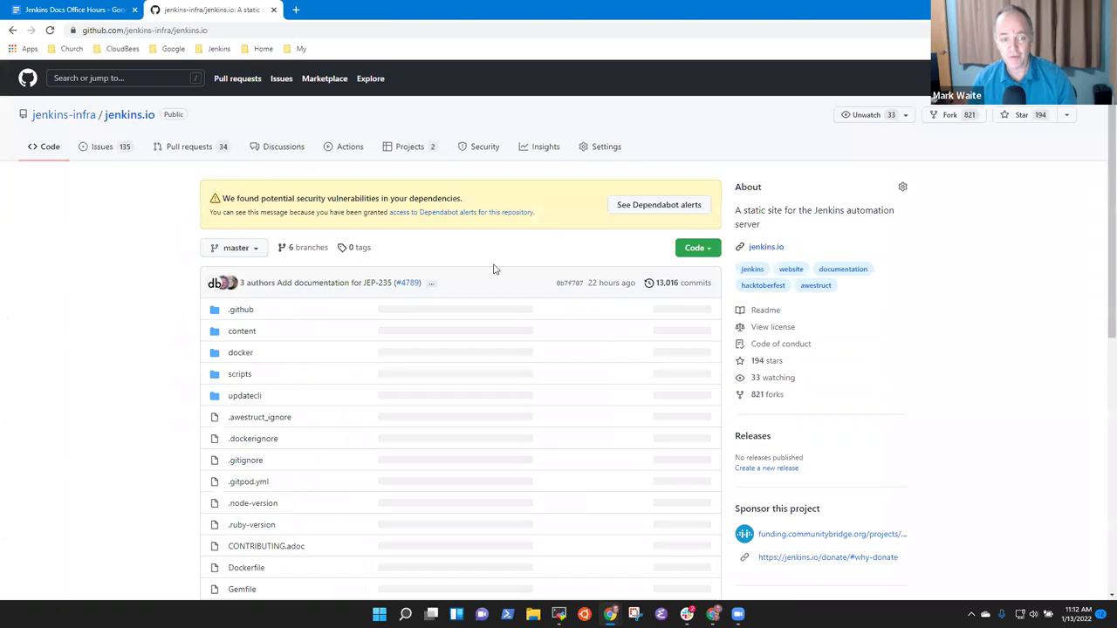
# - Filter the repository's issues to the 'good first issue' label
pyautogui.click(112, 153)
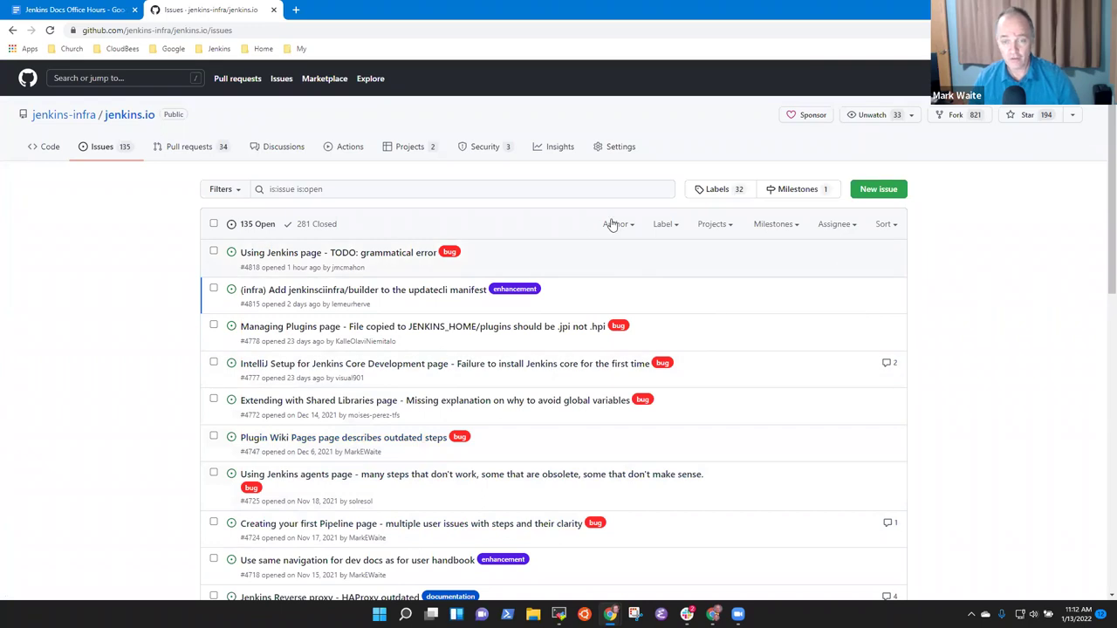
pyautogui.click(668, 224)
pyautogui.scroll(-3, 680, 436)
pyautogui.click(681, 438)
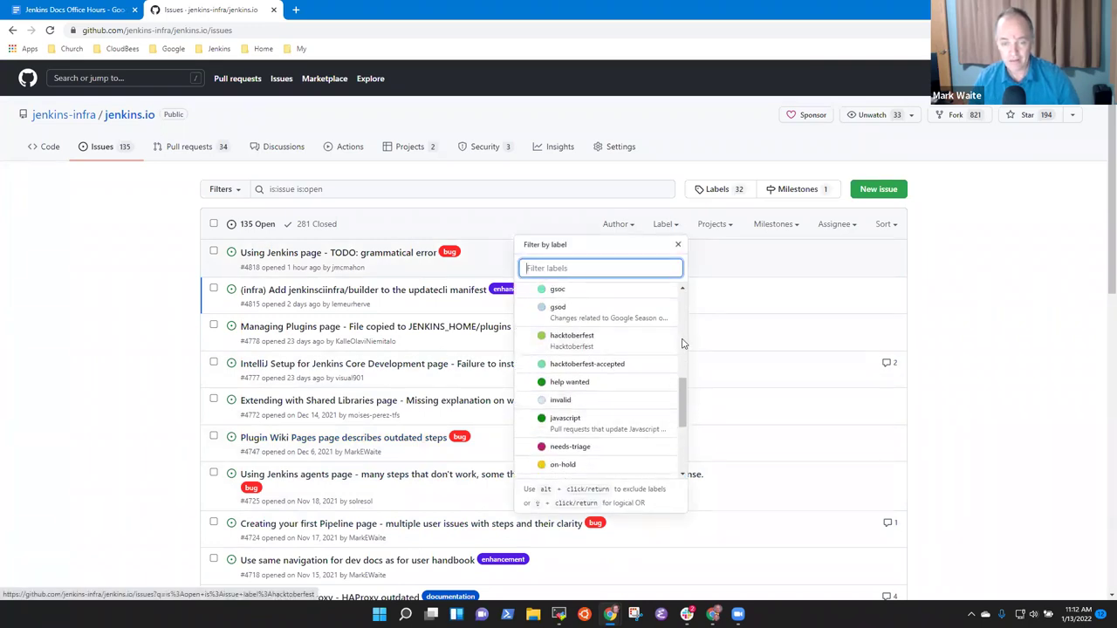
pyautogui.click(683, 348)
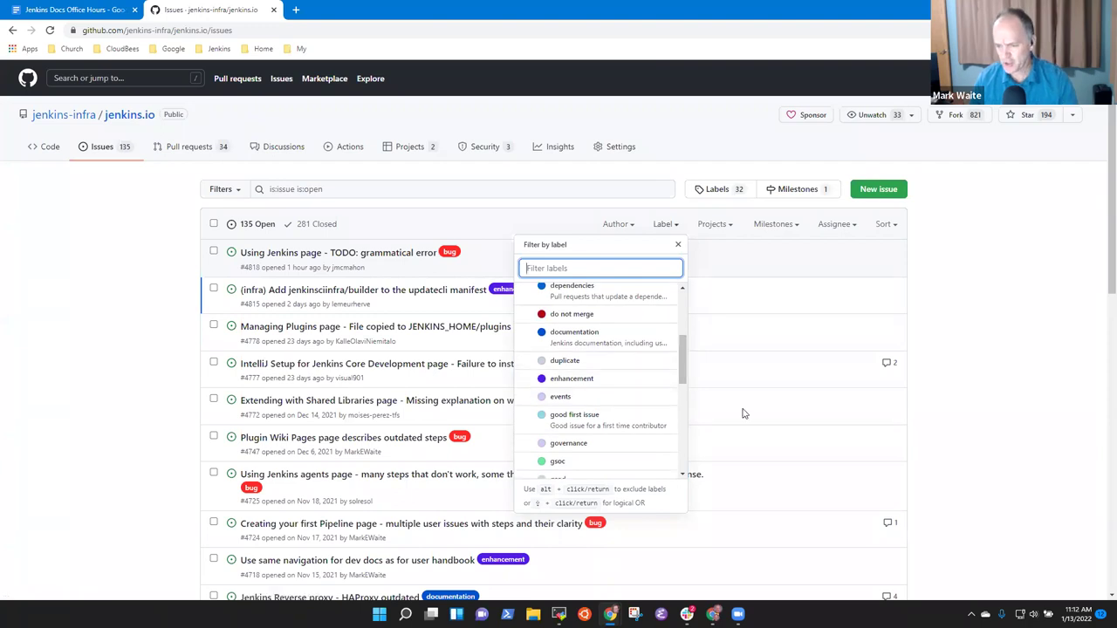
pyautogui.click(606, 420)
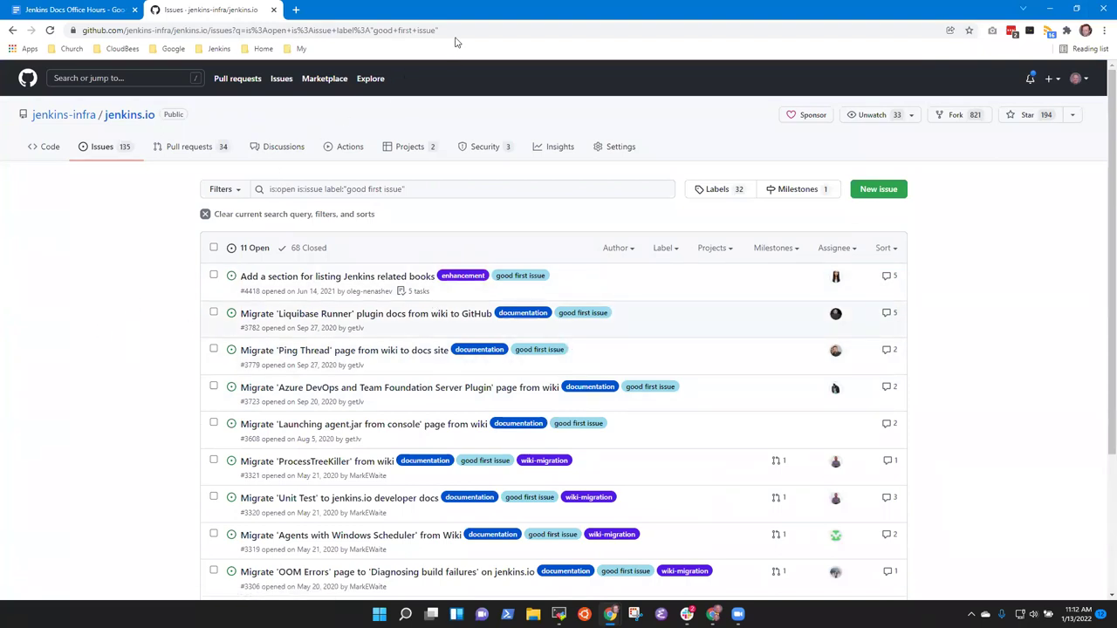
# - Link the notes' 'Good first issues' phrase to the copied URL of the filtered good first issue list
pyautogui.click(457, 31)
pyautogui.hotkey('ctrl', 'a')
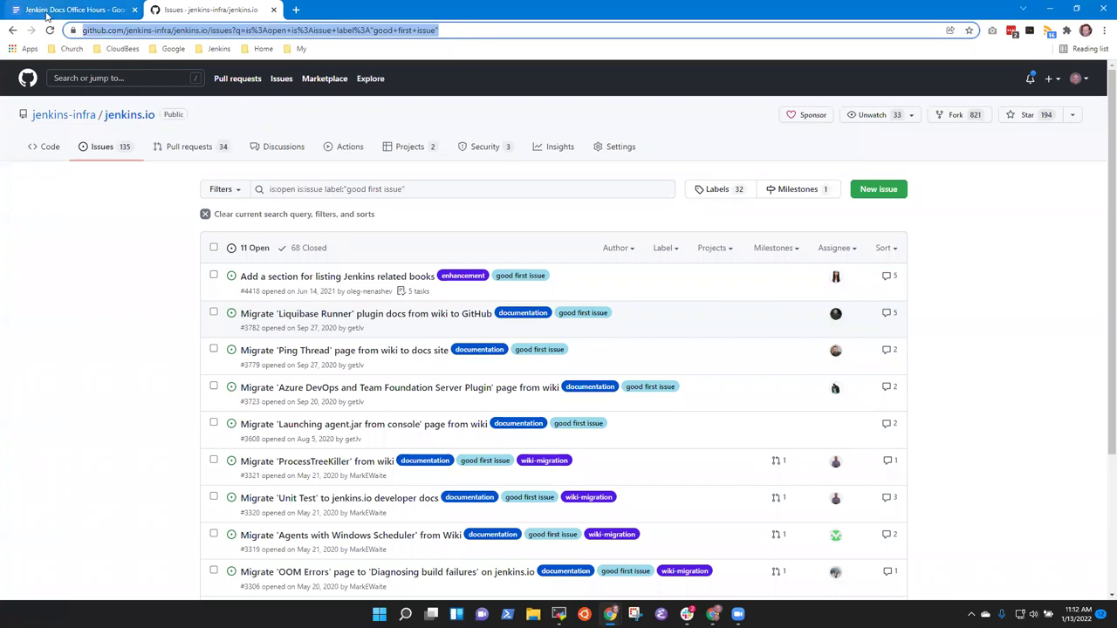
pyautogui.hotkey('ctrl', 'c')
pyautogui.hotkey('ctrl', 'pageup')
pyautogui.hotkey('ctrl', 'k')
pyautogui.hotkey('ctrl', 'v')
pyautogui.press('Return')
# - Zoom in on GitHub's good first issue list so viewers can read it
pyautogui.click(240, 9)
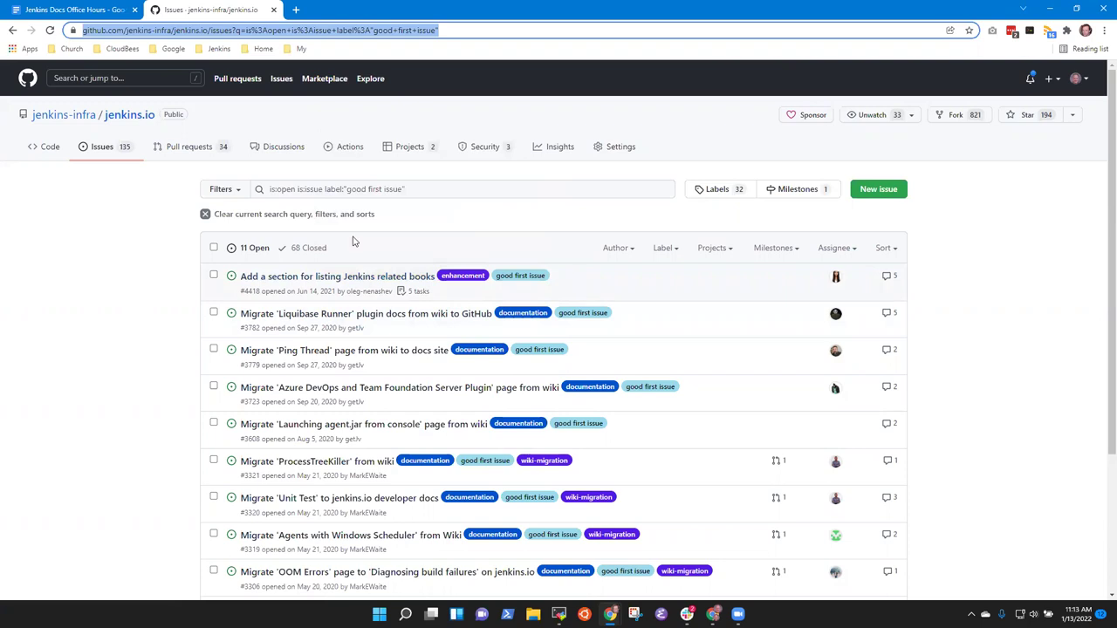
pyautogui.hotkey('ctrl', '+')
pyautogui.hotkey('ctrl', '+')
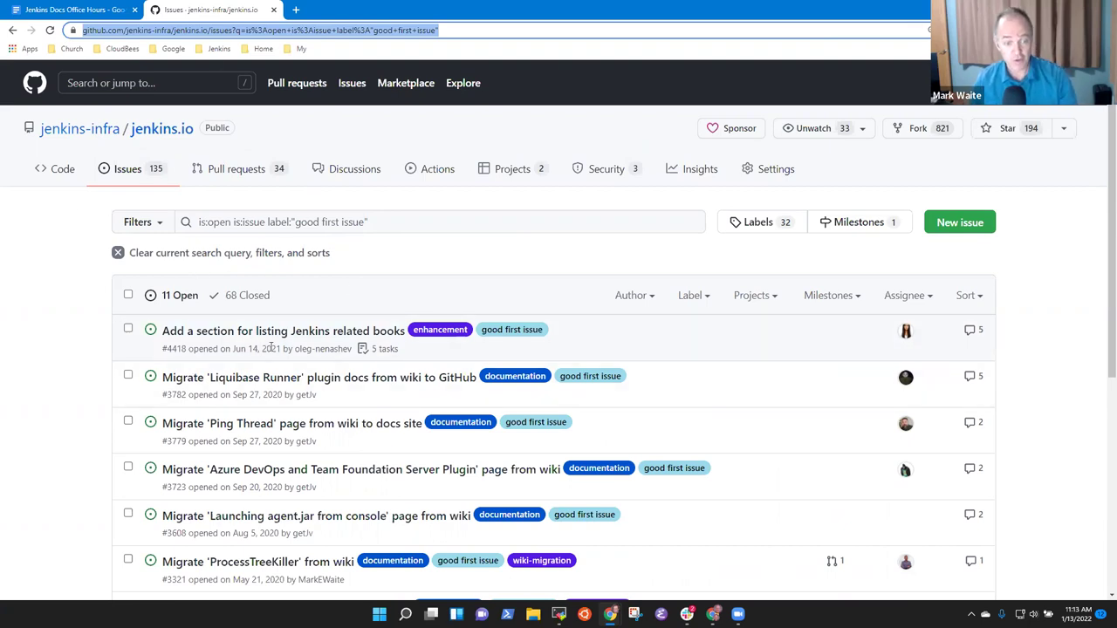
pyautogui.moveTo(281, 348); pyautogui.dragTo(228, 349)
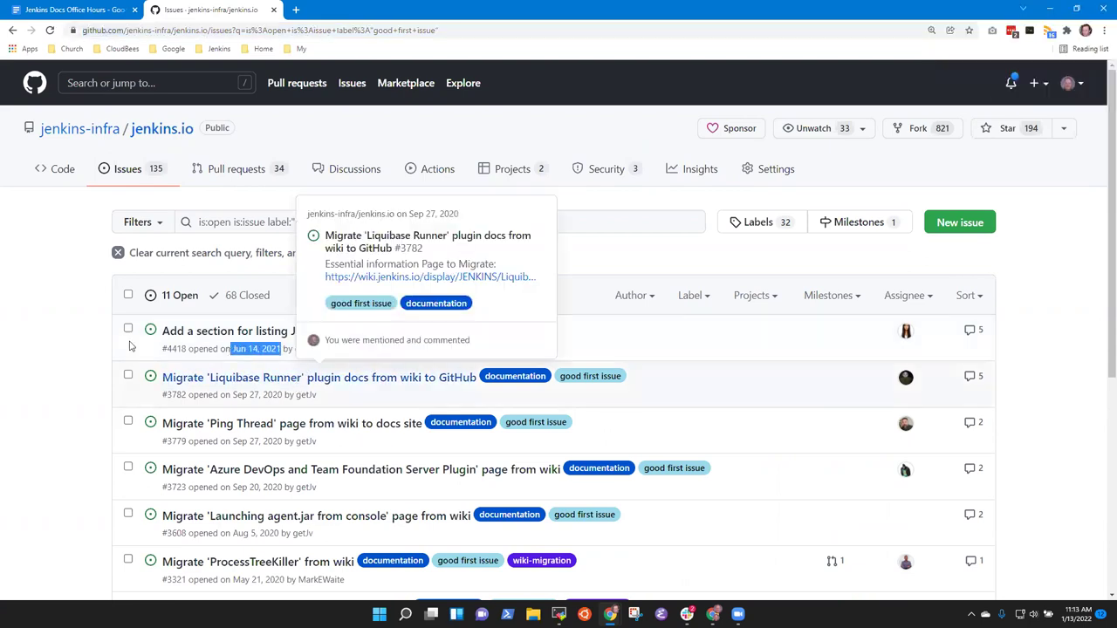
pyautogui.click(38, 353)
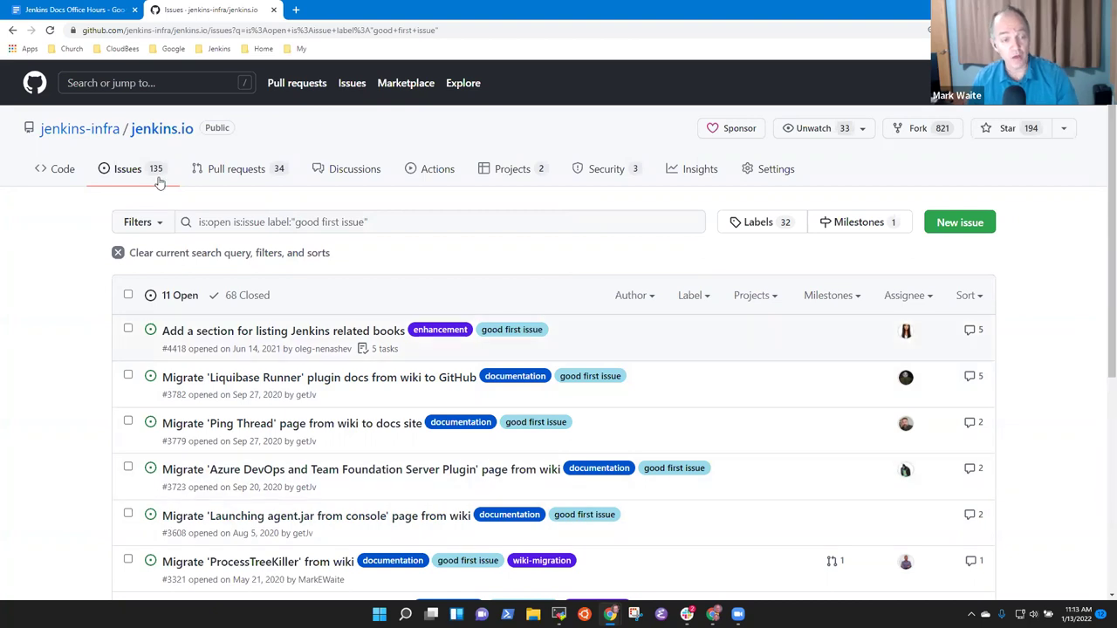
# - Clear the filter and select the grammatical error, Managing Plugins page and Plugin Wiki Pages issues
pyautogui.click(139, 174)
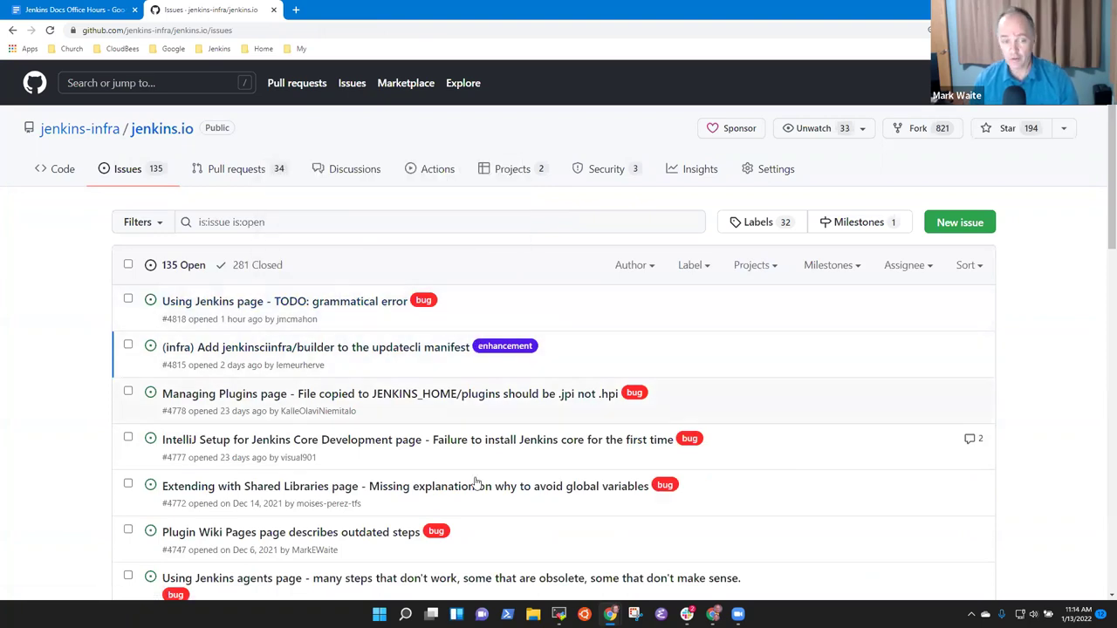
pyautogui.click(128, 300)
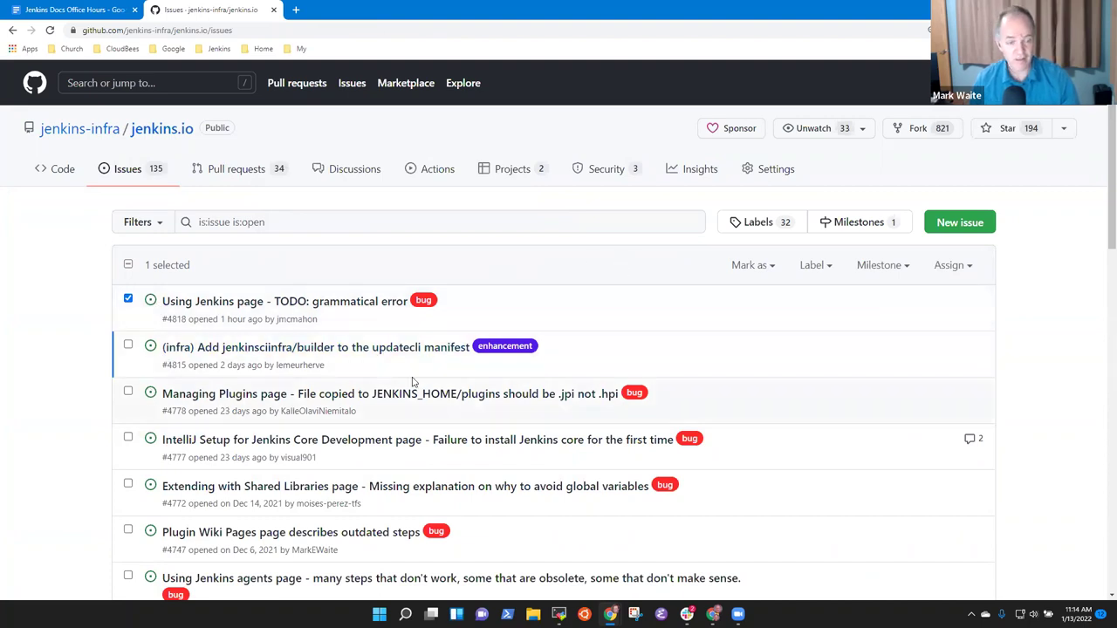
pyautogui.click(129, 392)
pyautogui.scroll(-1, 262, 432)
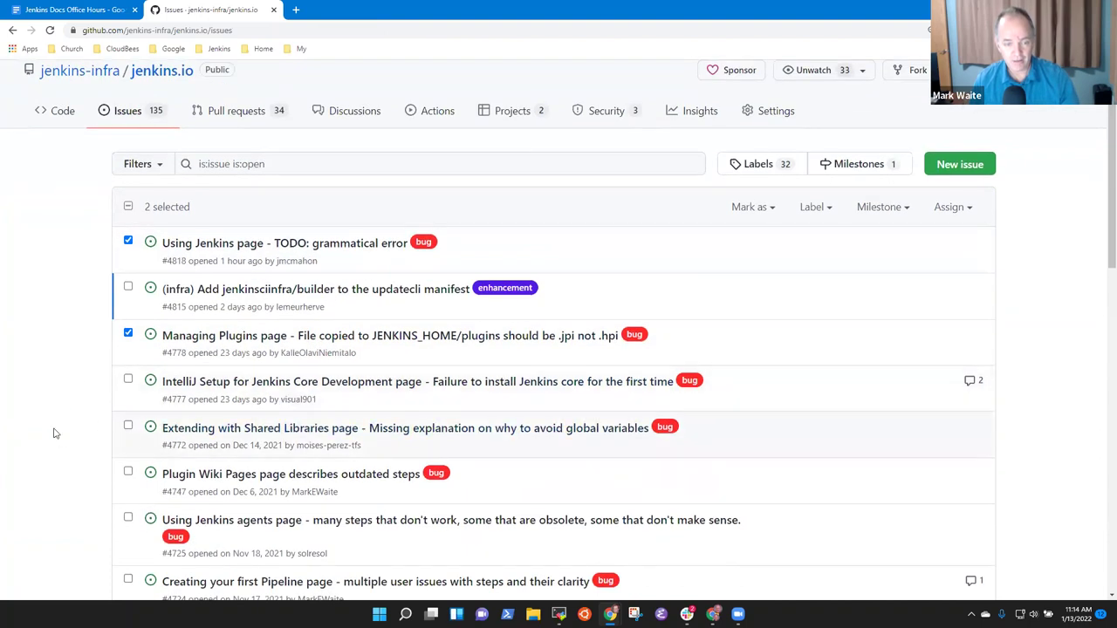
pyautogui.scroll(-1, 262, 436)
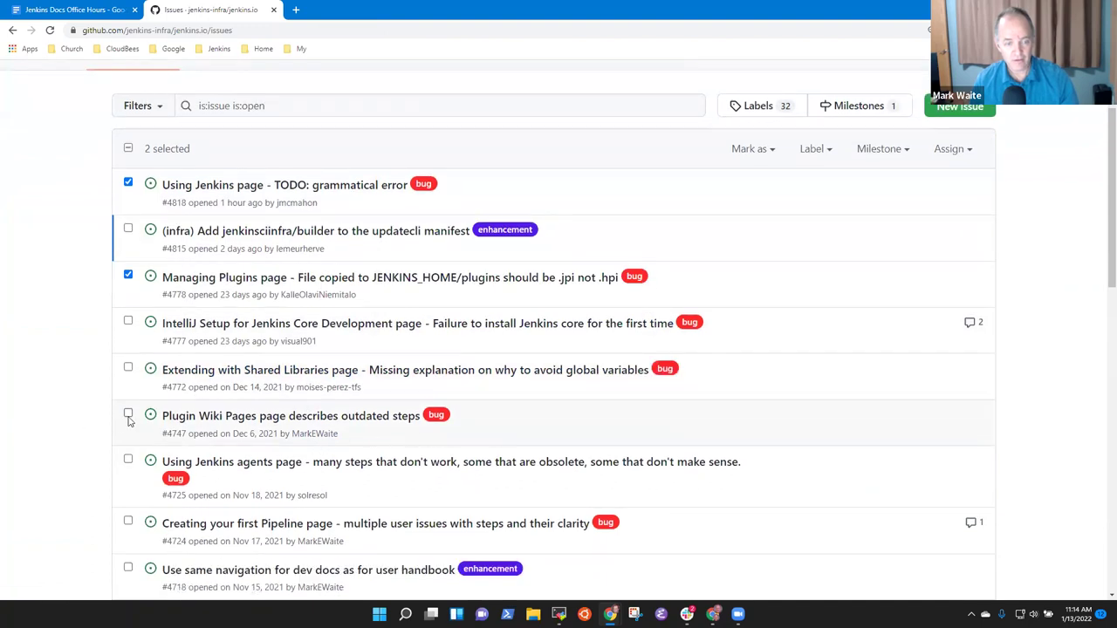
pyautogui.click(128, 416)
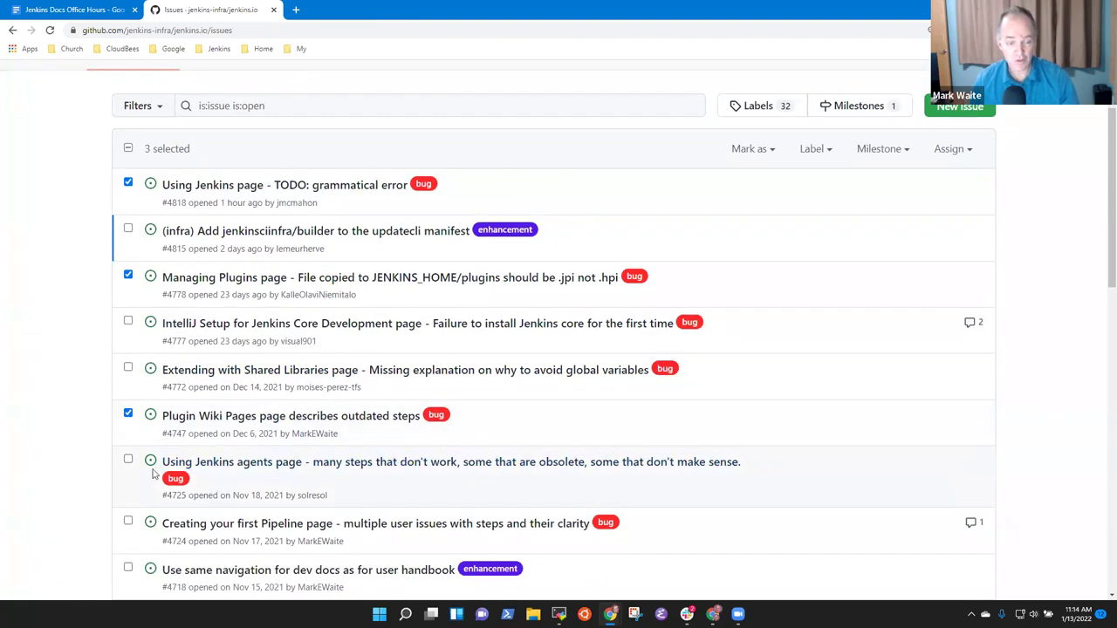
pyautogui.scroll(-3, 452, 491)
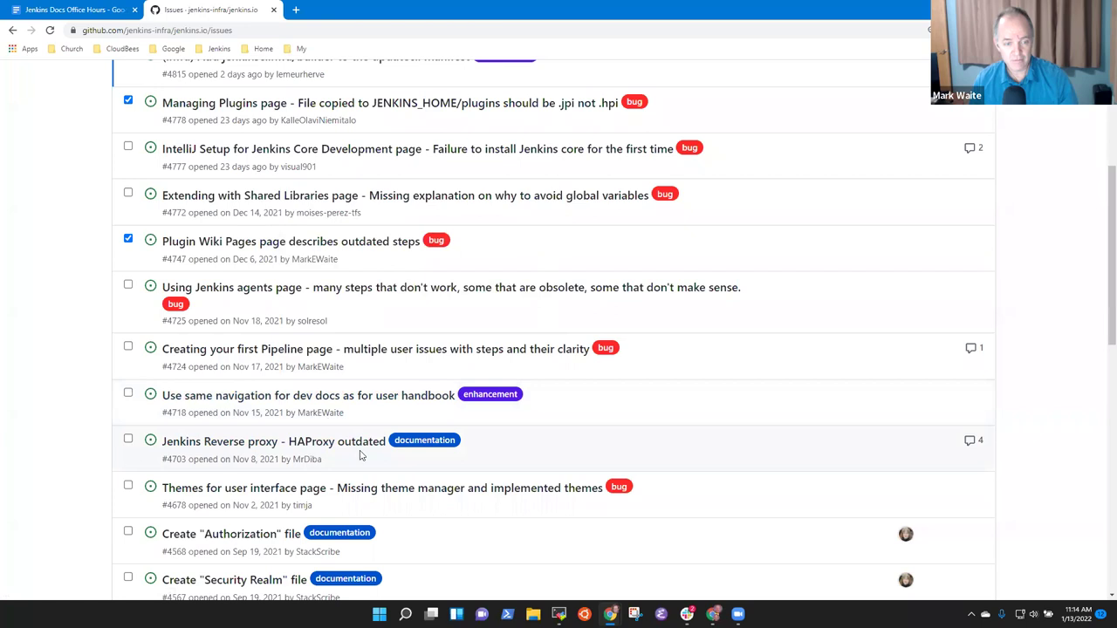
pyautogui.scroll(-2, 299, 461)
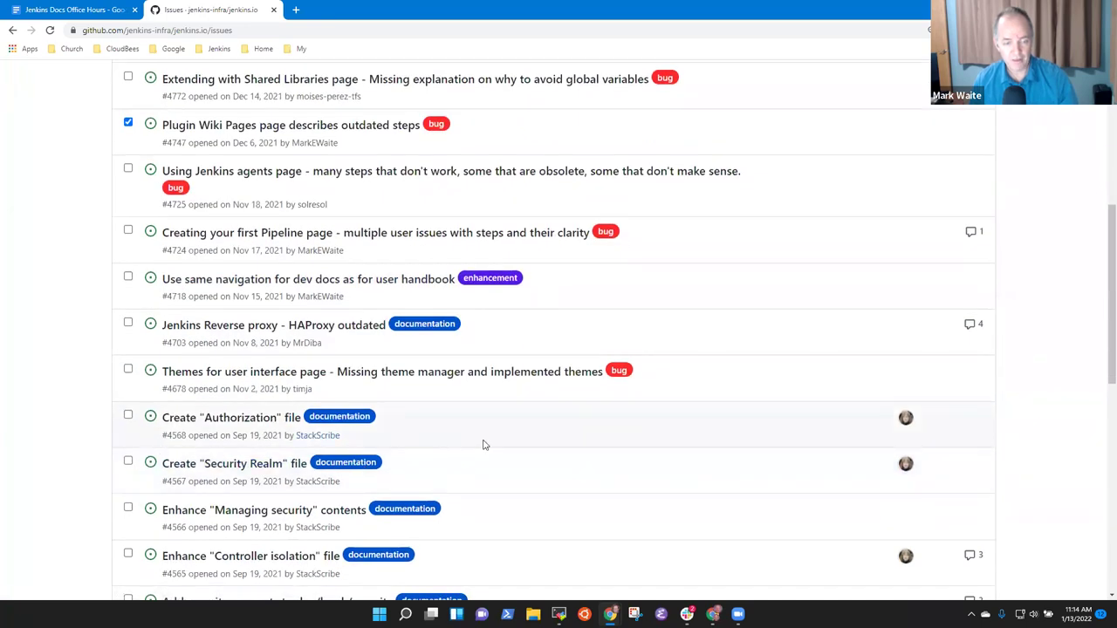
pyautogui.scroll(5, 541, 392)
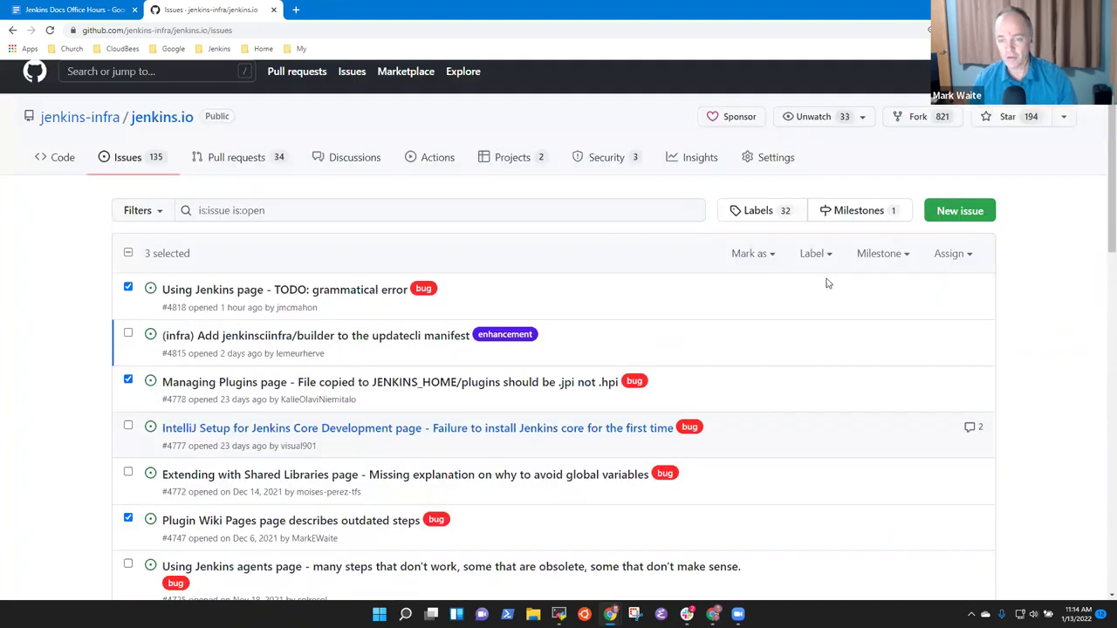
# - Label the selected issues good first issue, then filter the list to that label (14 open)
pyautogui.click(831, 268)
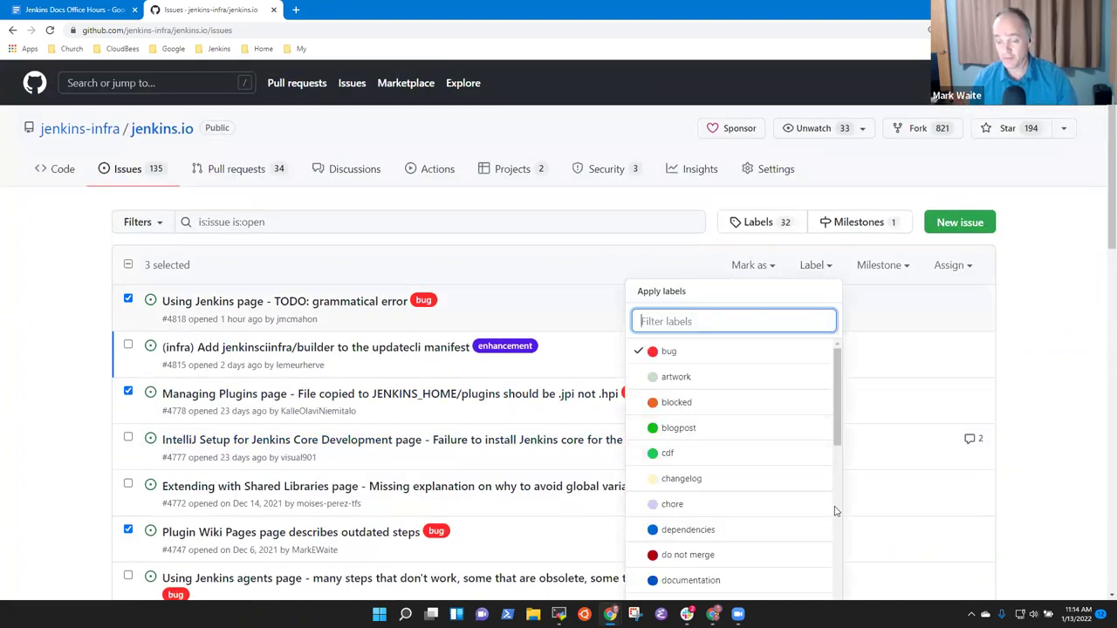
pyautogui.click(839, 522)
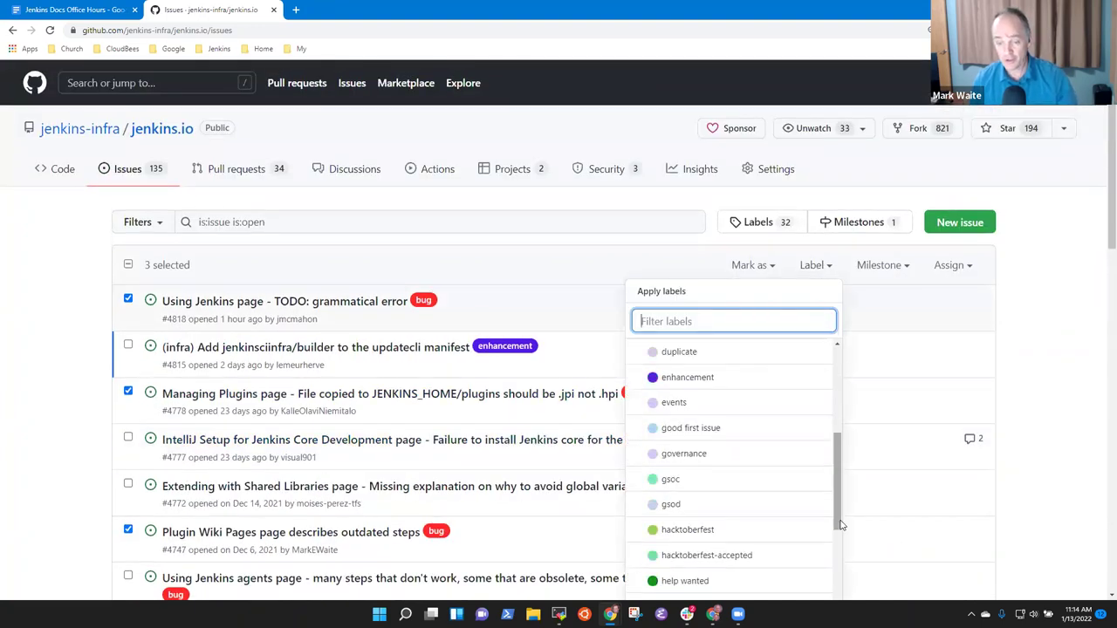
pyautogui.click(712, 431)
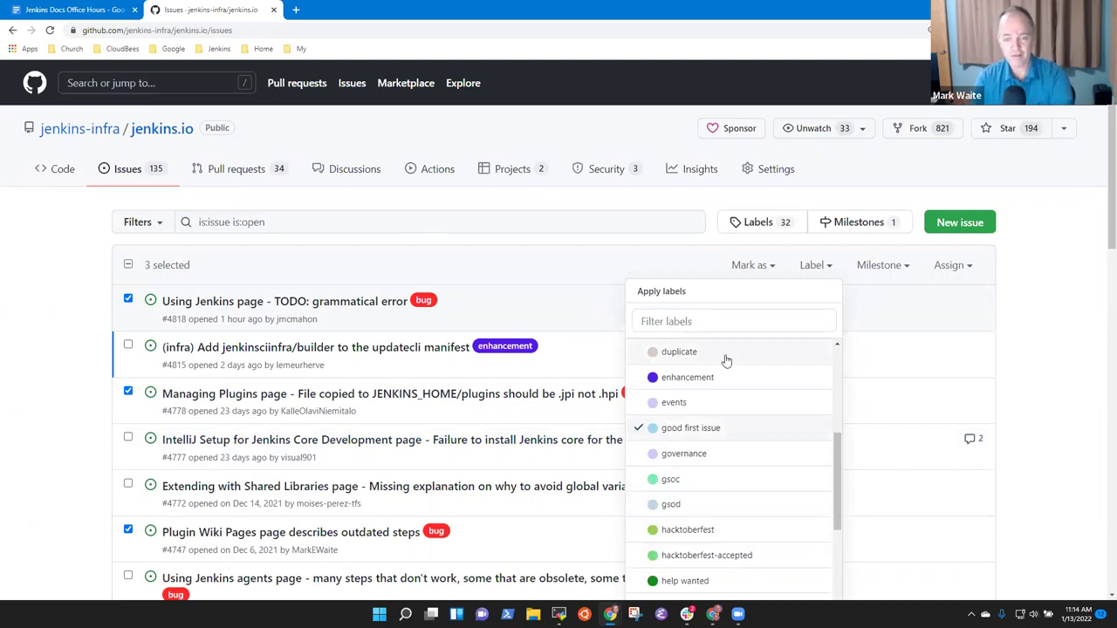
pyautogui.click(1006, 355)
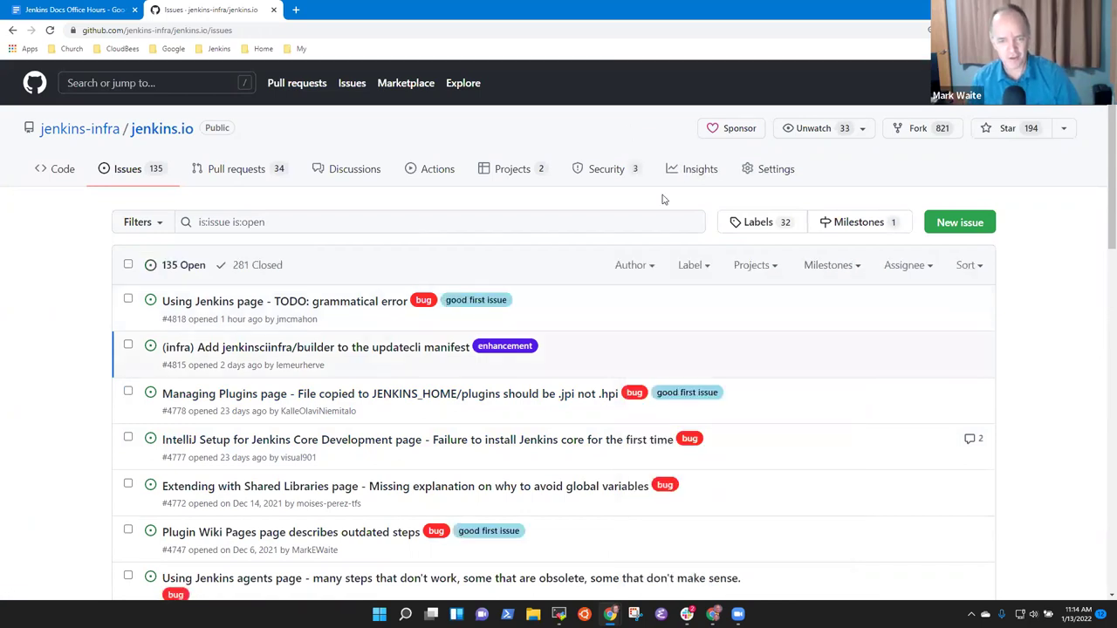
pyautogui.click(475, 297)
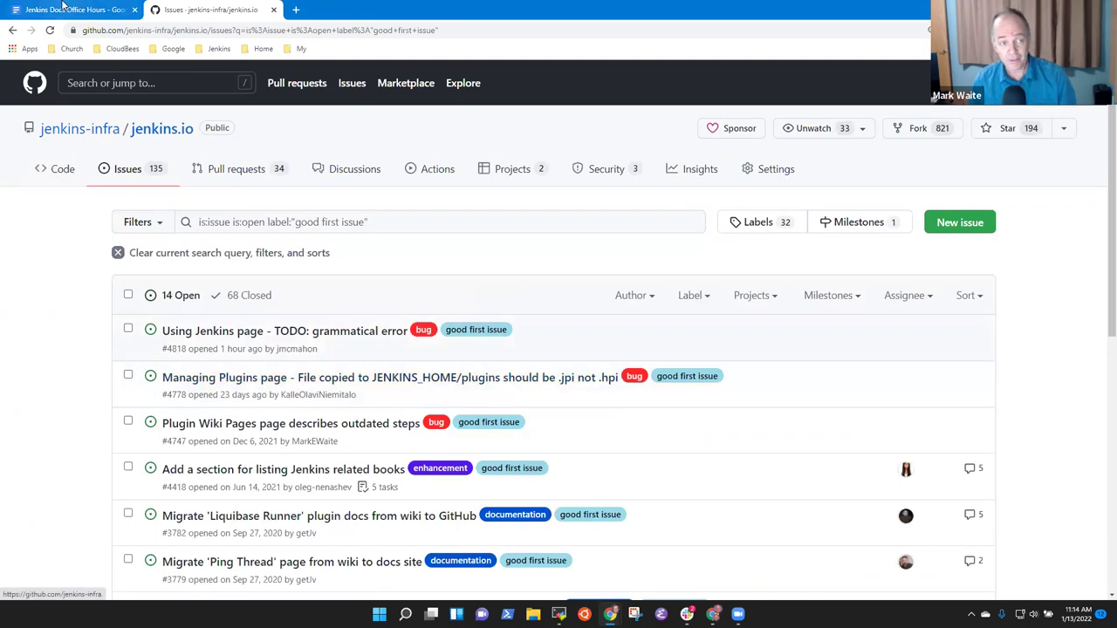
# - Add the bullet 'Ought to place a monthly reminder to update the "good first issues" labels' below 'not many available'
pyautogui.hotkey('ctrl', 'shift', 'Tab')
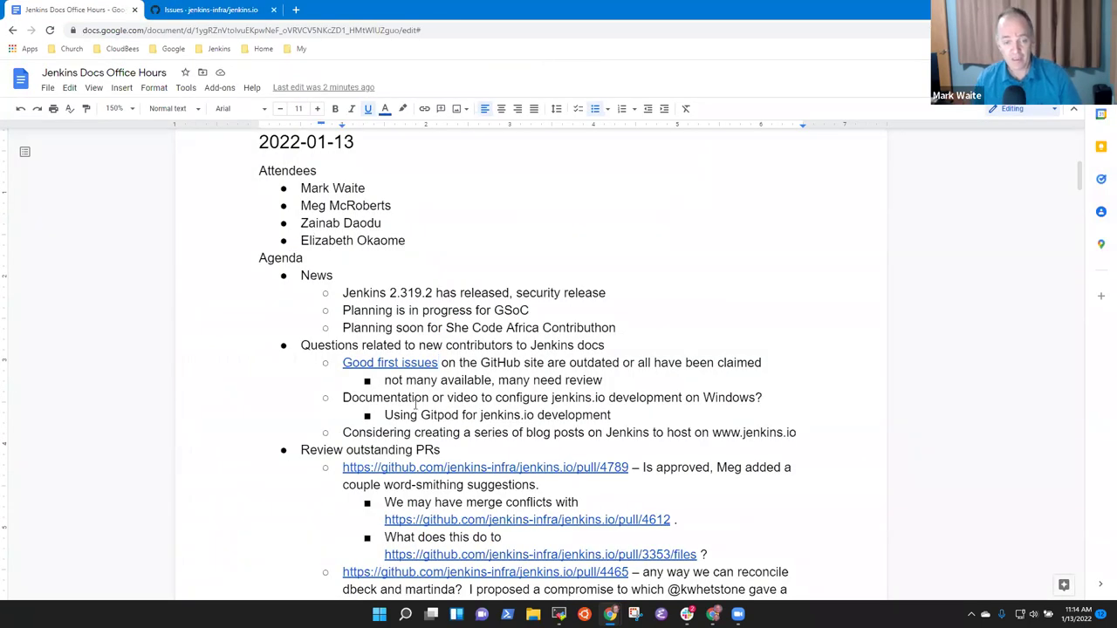
pyautogui.click(554, 397)
pyautogui.click(613, 380)
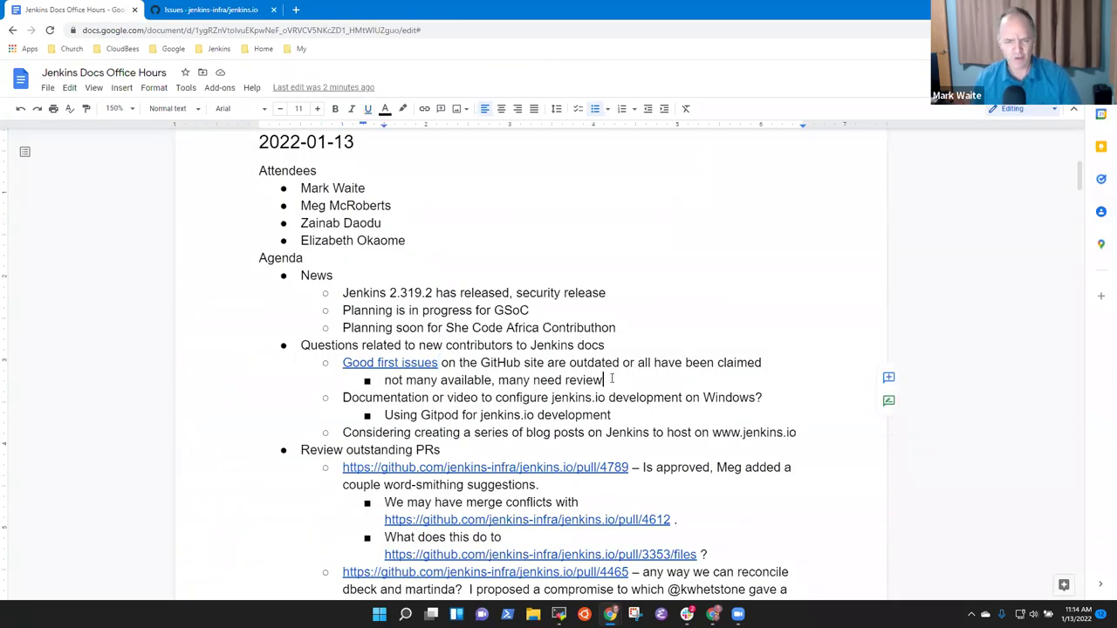
pyautogui.press('Return')
pyautogui.hotkey('shift', 'Tab')
pyautogui.write('Ought to place a monthly reminder to update ')
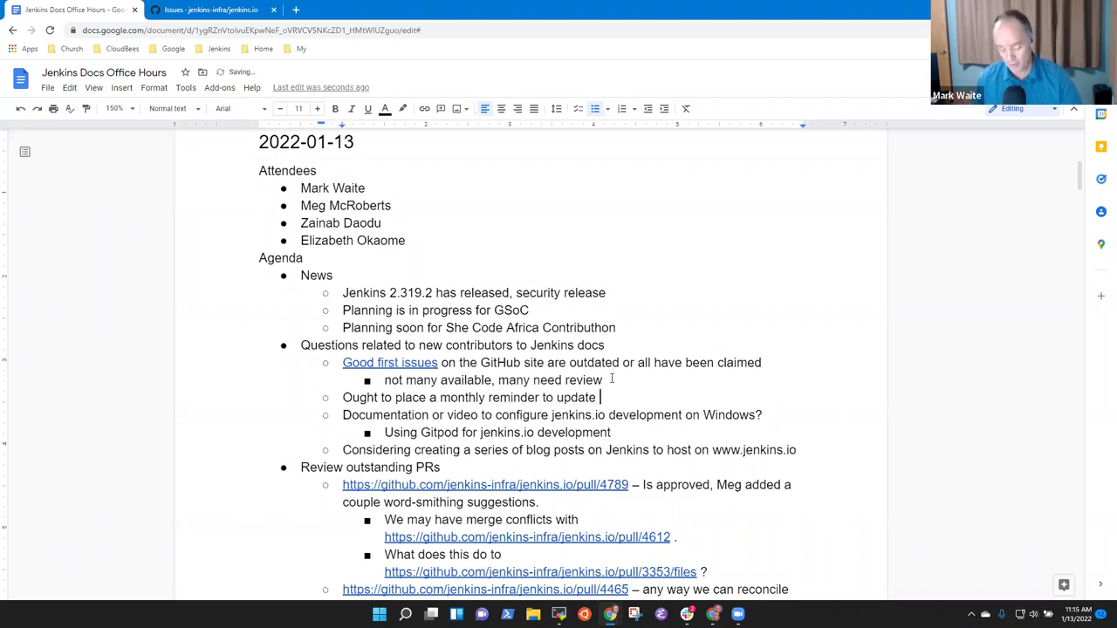
pyautogui.write('the "good first issues" labels')
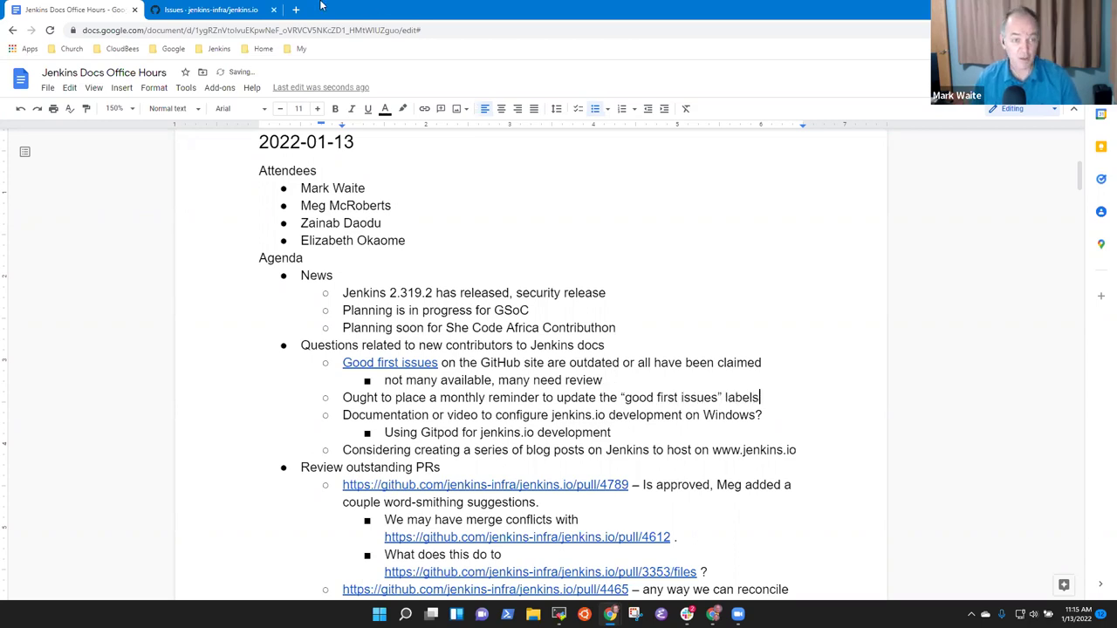
pyautogui.click(232, 9)
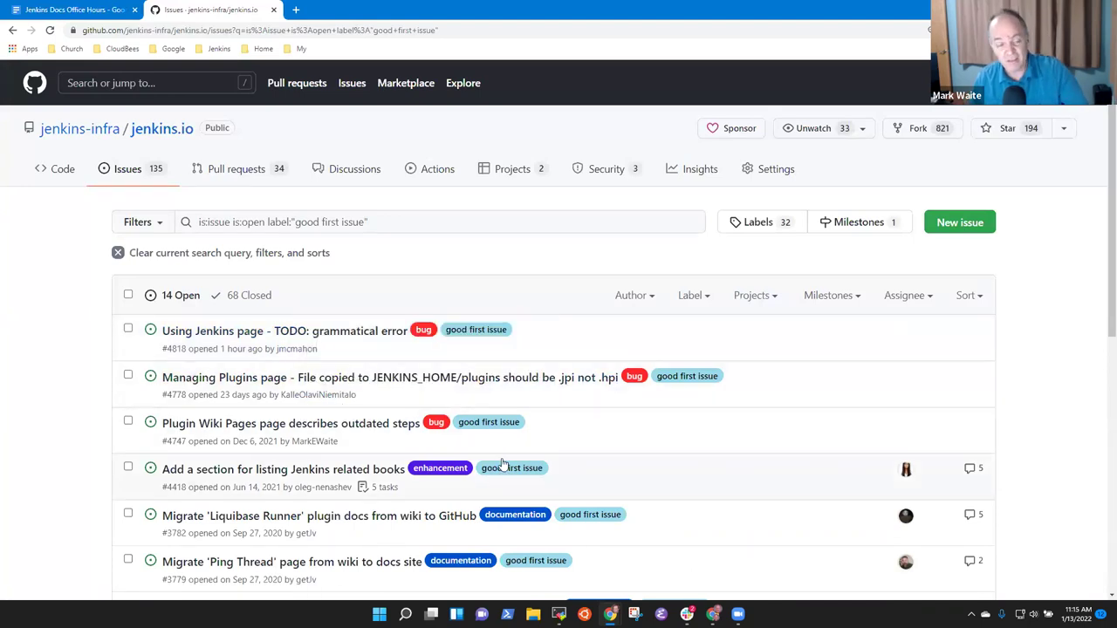
# - Glance at issue #4747 on outdated Plugin Wiki Pages steps, then return to the office-hours notes
pyautogui.click(303, 428)
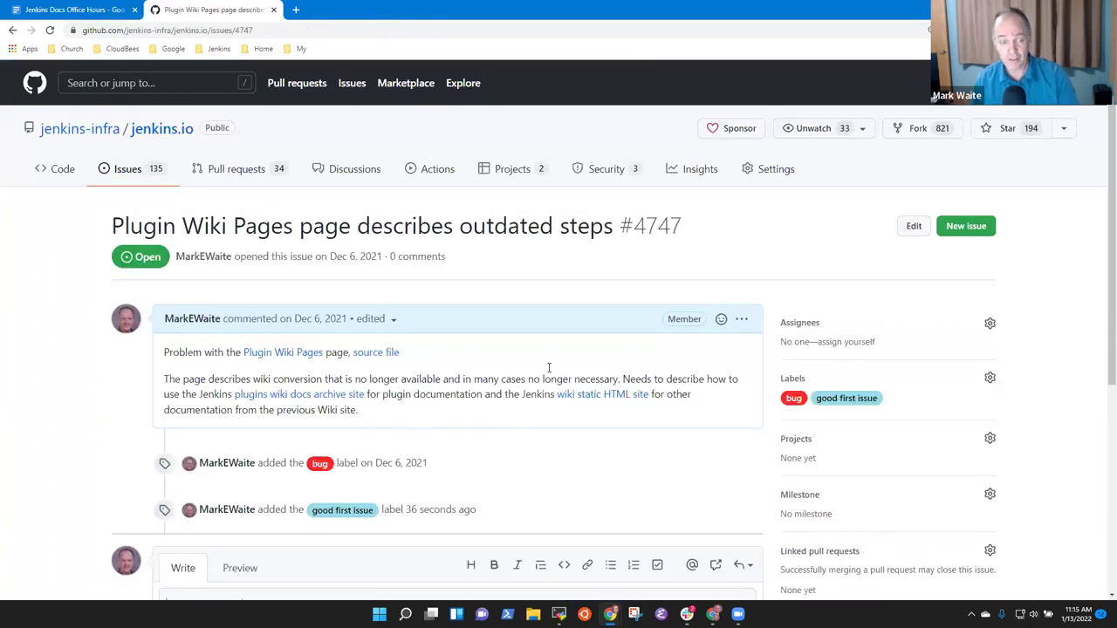
pyautogui.hotkey('alt', 'Left')
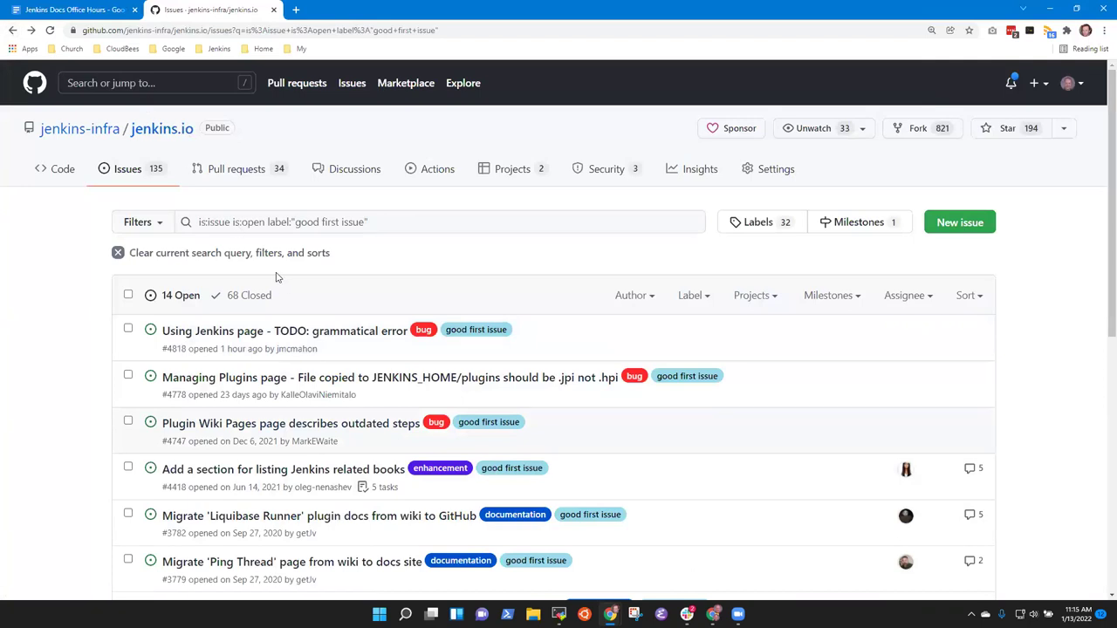
pyautogui.click(118, 10)
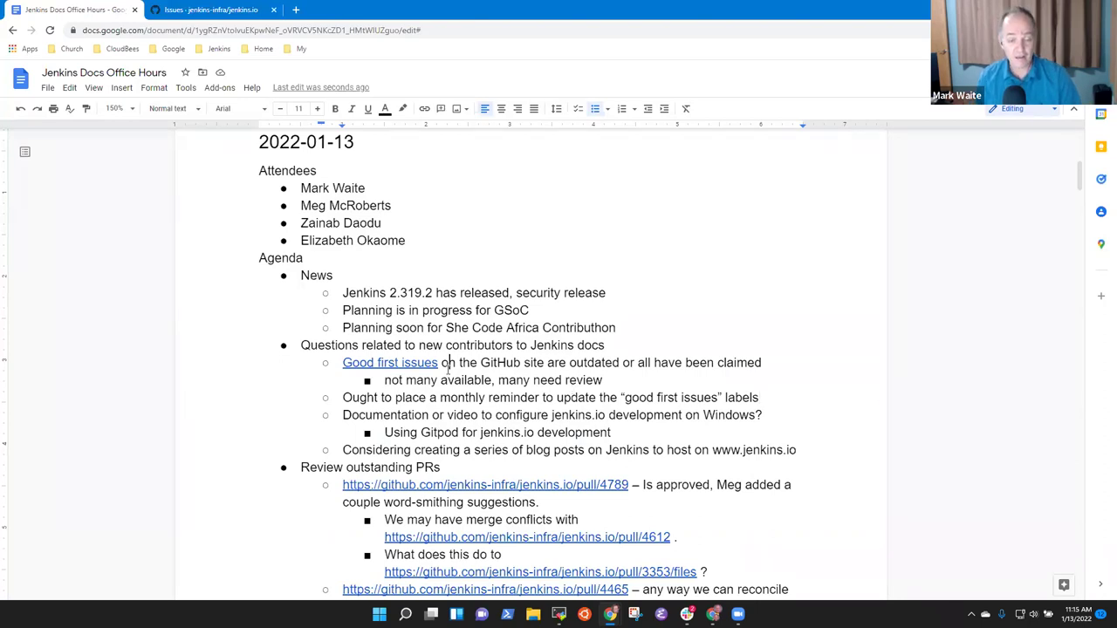
# - Indent the monthly-reminder bullet one level under the good first issues point, then select the Gitpod line
pyautogui.press('Tab')
pyautogui.press('Down')
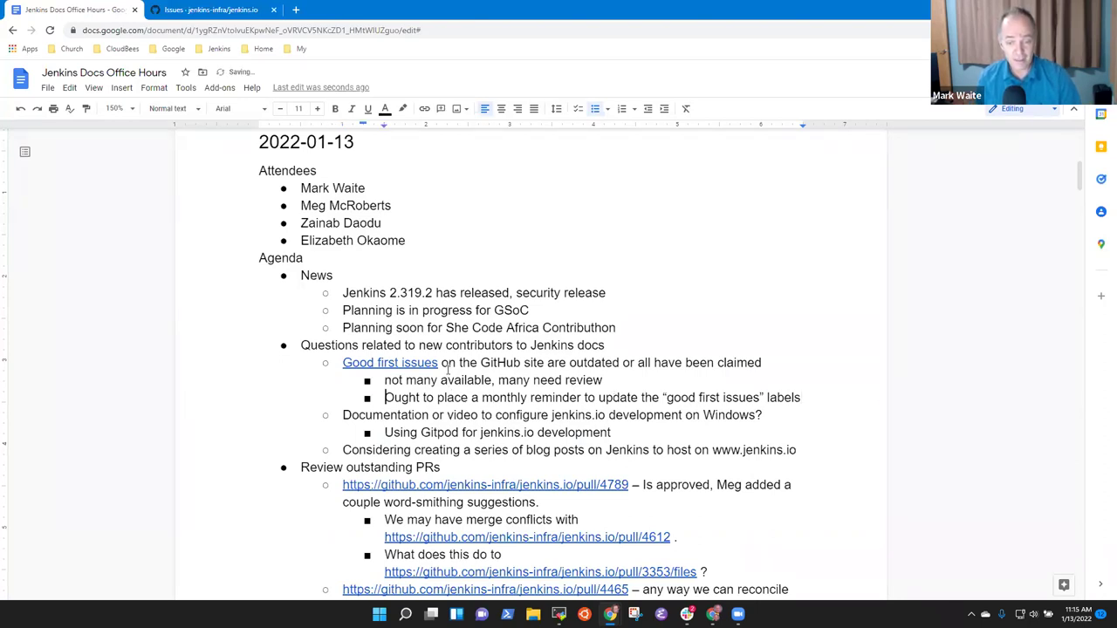
pyautogui.hotkey('shift', 'End')
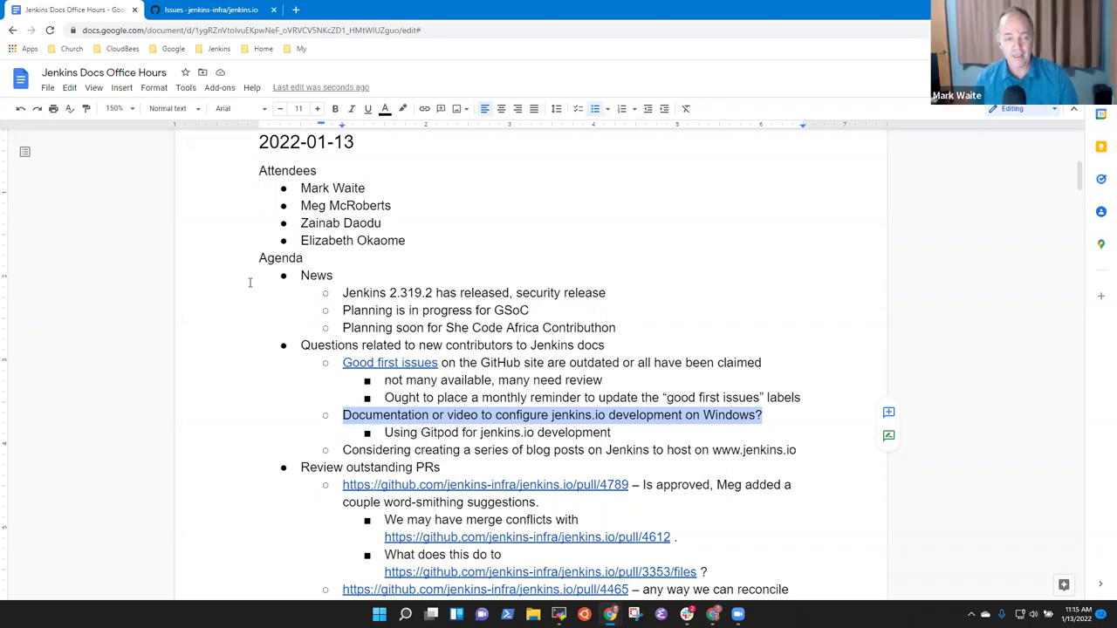
pyautogui.click(615, 431)
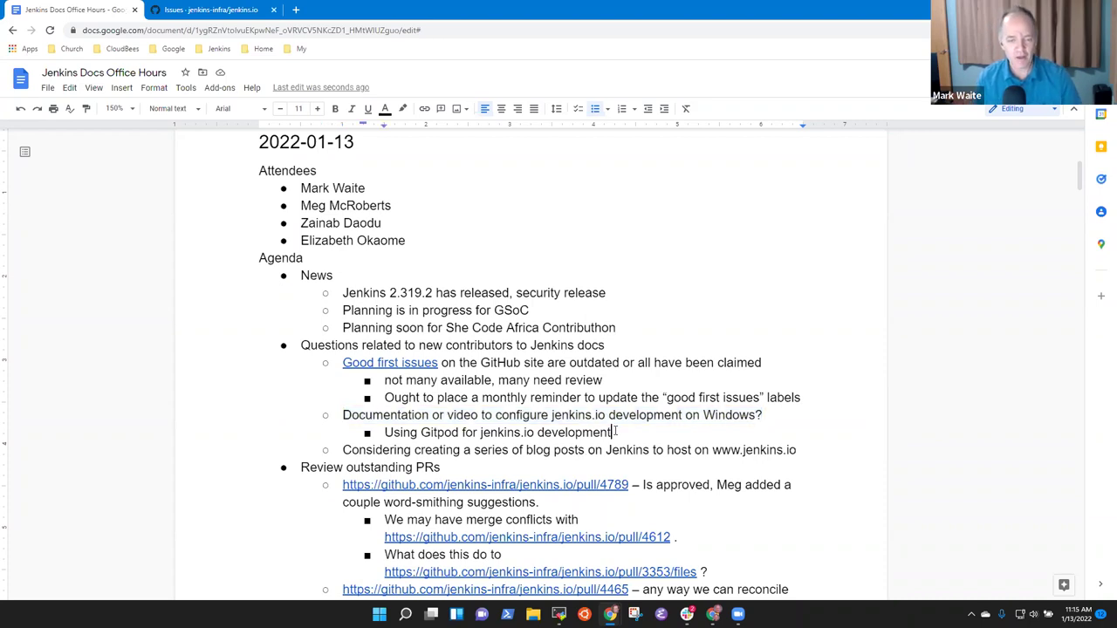
pyautogui.hotkey('shift', 'End')
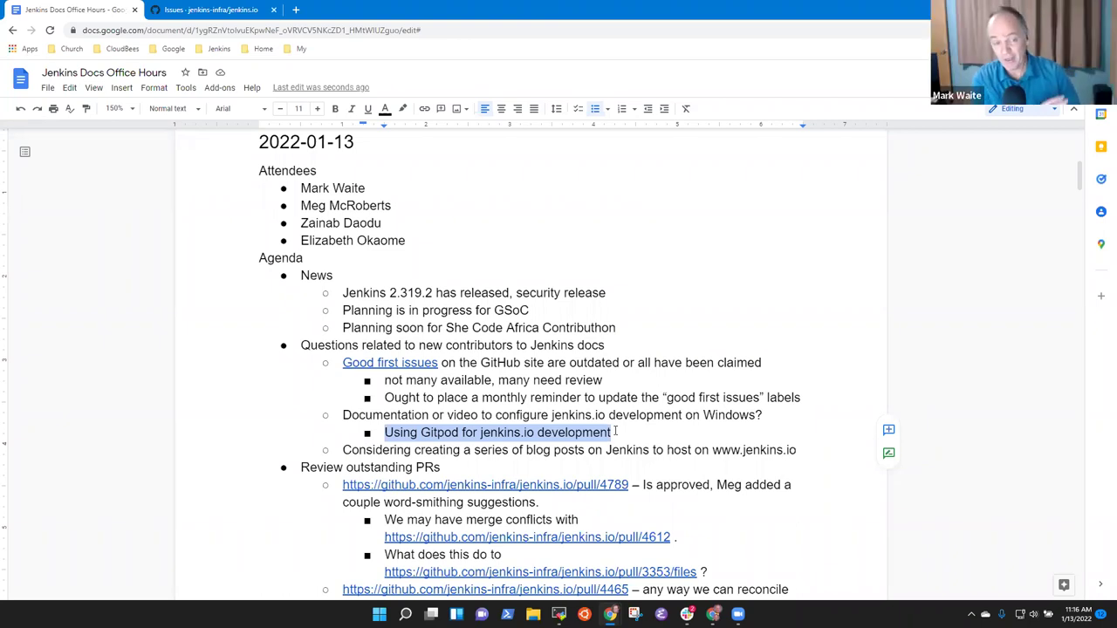
pyautogui.doubleClick(485, 432)
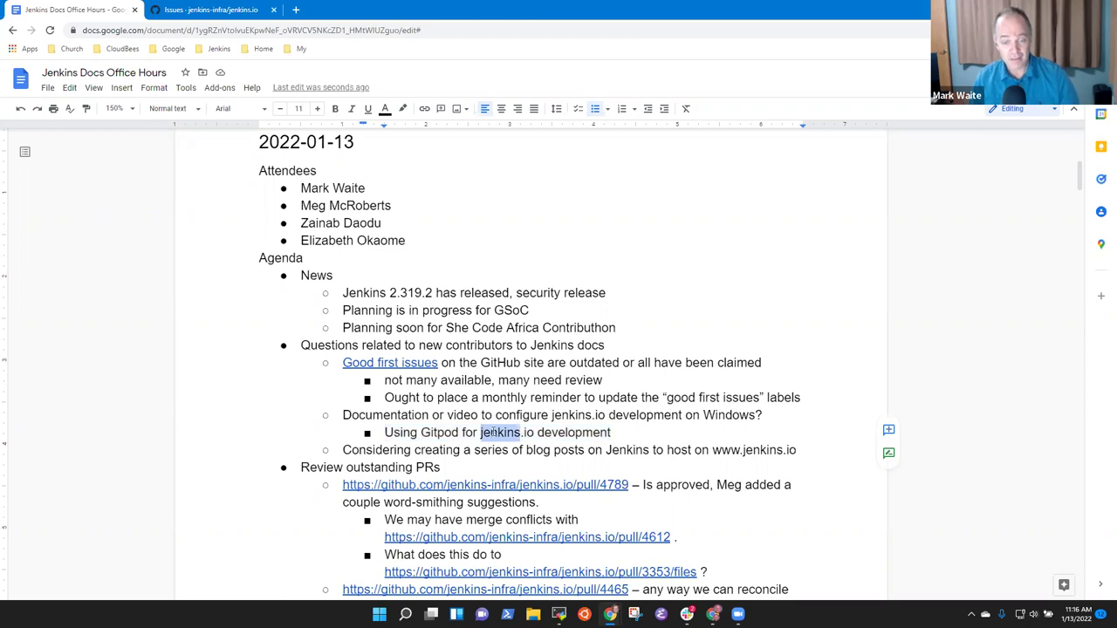
pyautogui.click(212, 9)
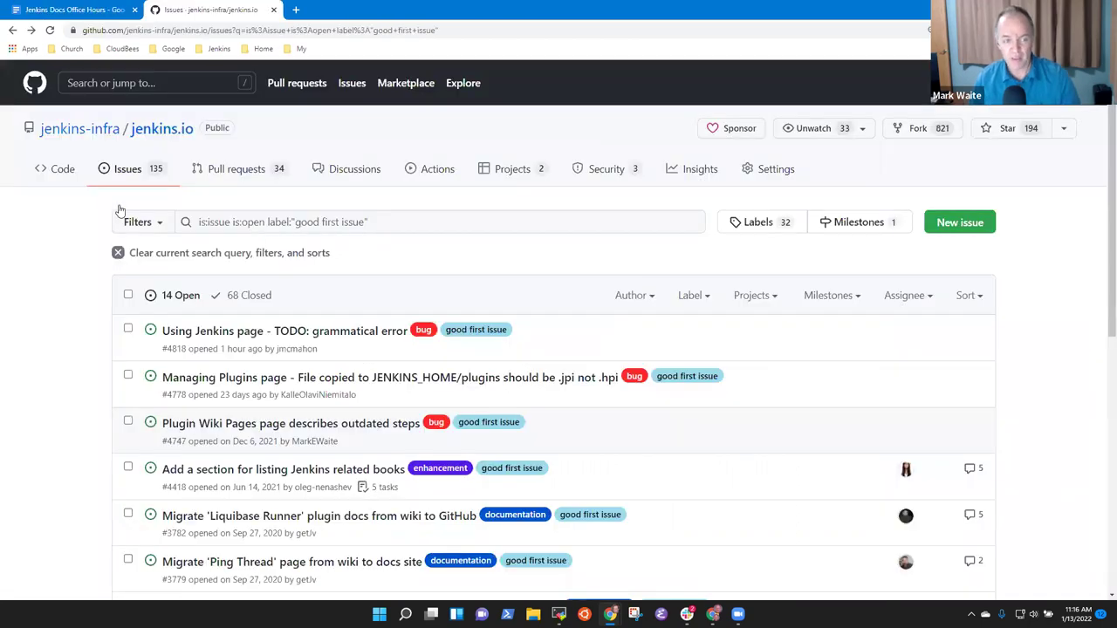
# - View the jenkins.io repository's .gitpod.yml file, then go back to the top of the repository home page
pyautogui.click(59, 170)
pyautogui.scroll(-1, 179, 313)
pyautogui.scroll(-2, 179, 313)
pyautogui.scroll(-2, 176, 374)
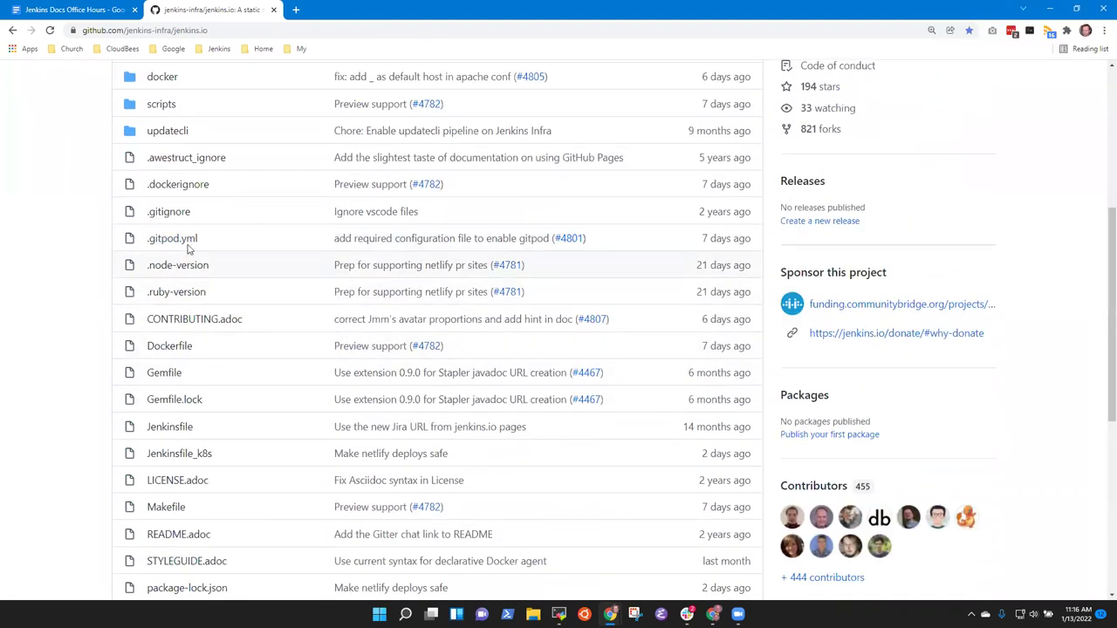
pyautogui.click(185, 243)
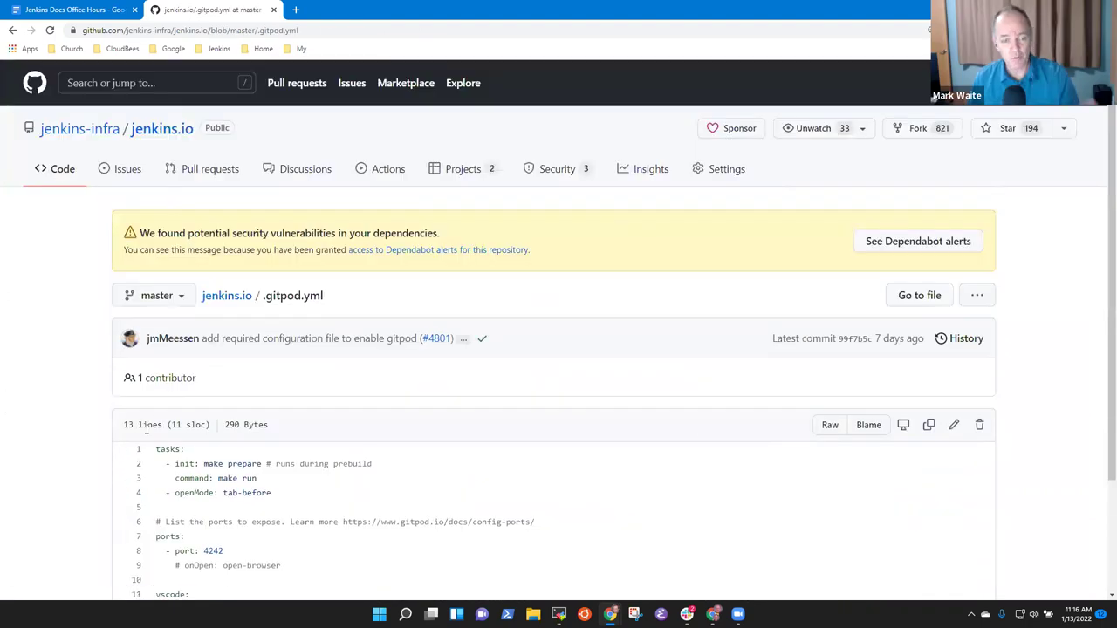
pyautogui.moveTo(174, 344)
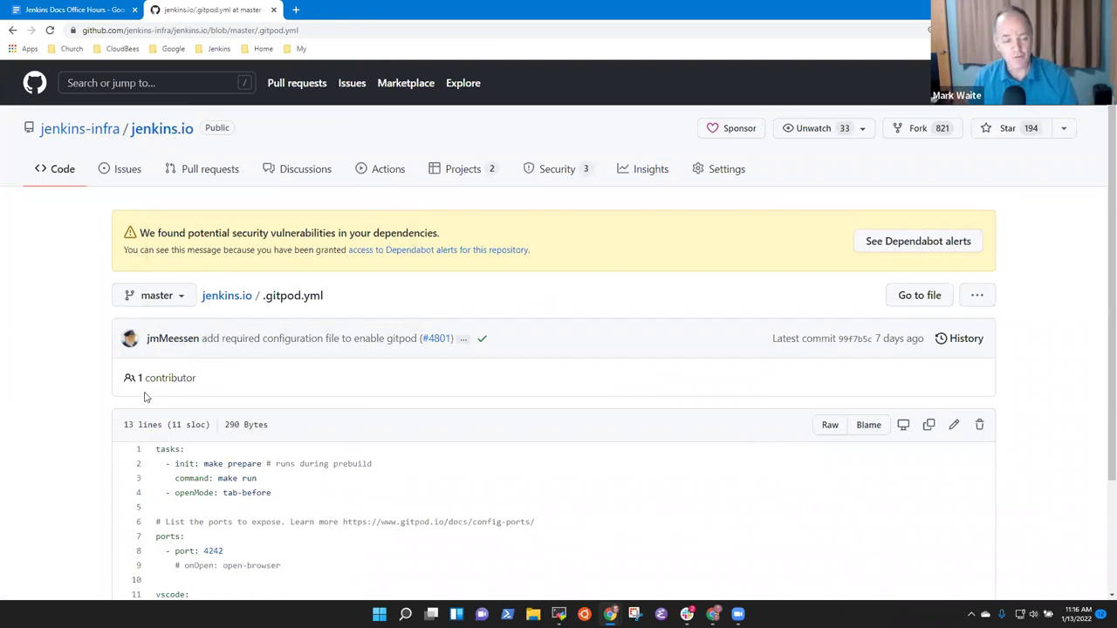
pyautogui.click(14, 30)
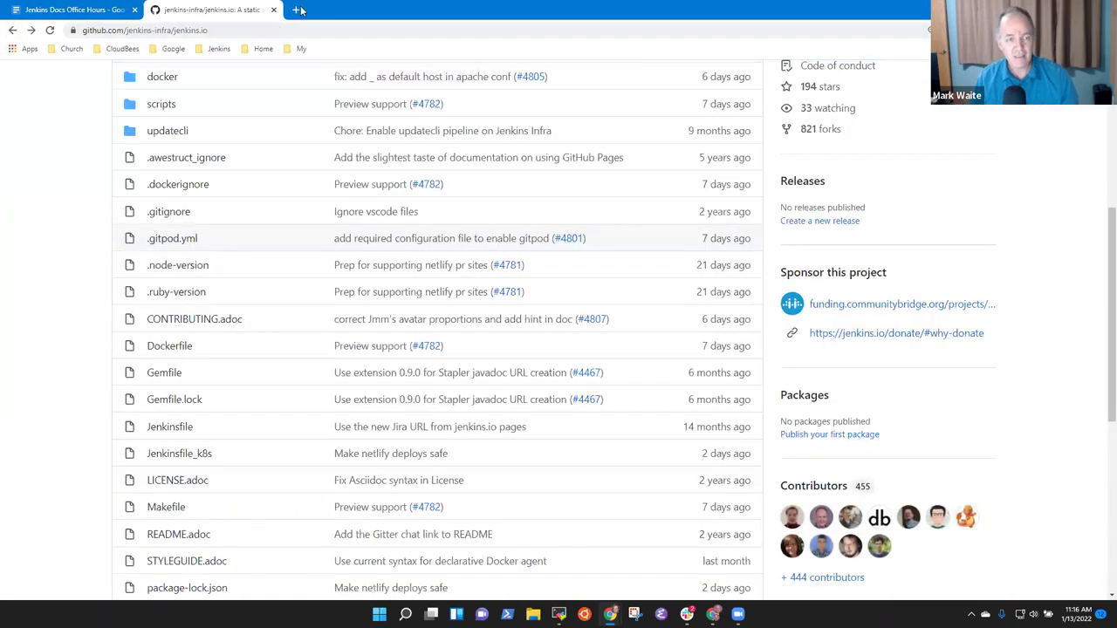
pyautogui.scroll(3, 329, 209)
pyautogui.scroll(1, 338, 208)
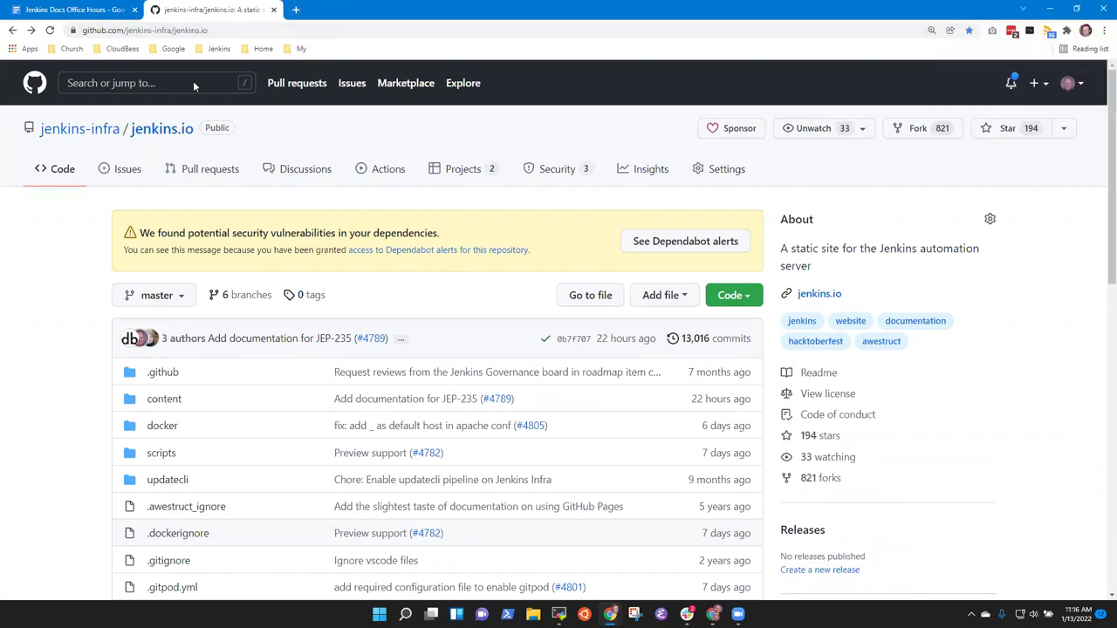
# - Load gitpod.io in a new tab and log in with GitHub
pyautogui.click(297, 10)
pyautogui.write('git')
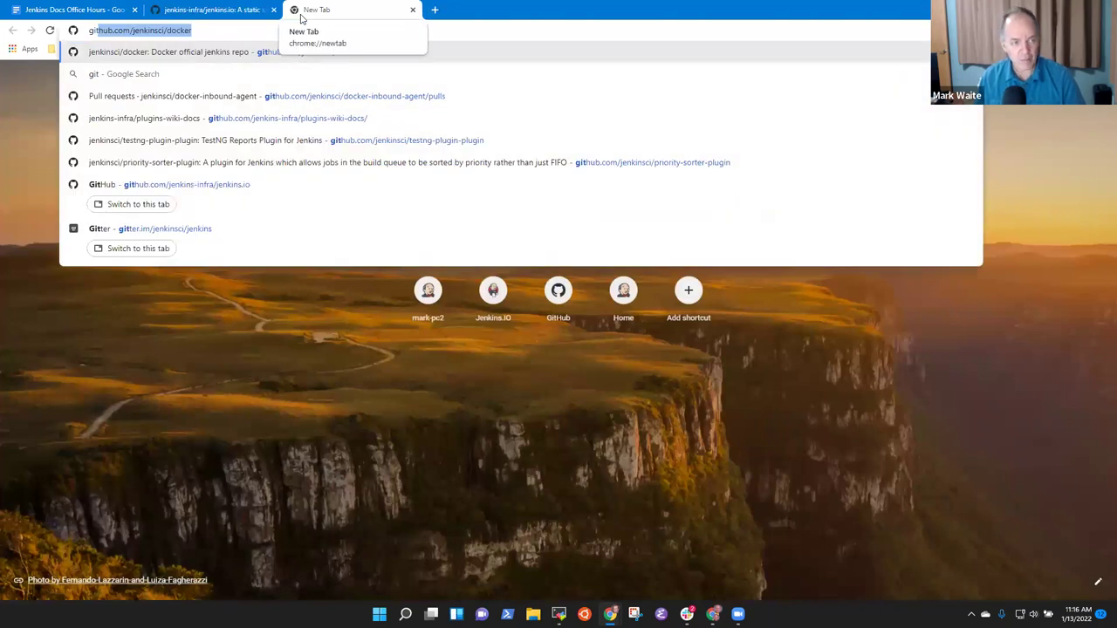
pyautogui.write('pod.io')
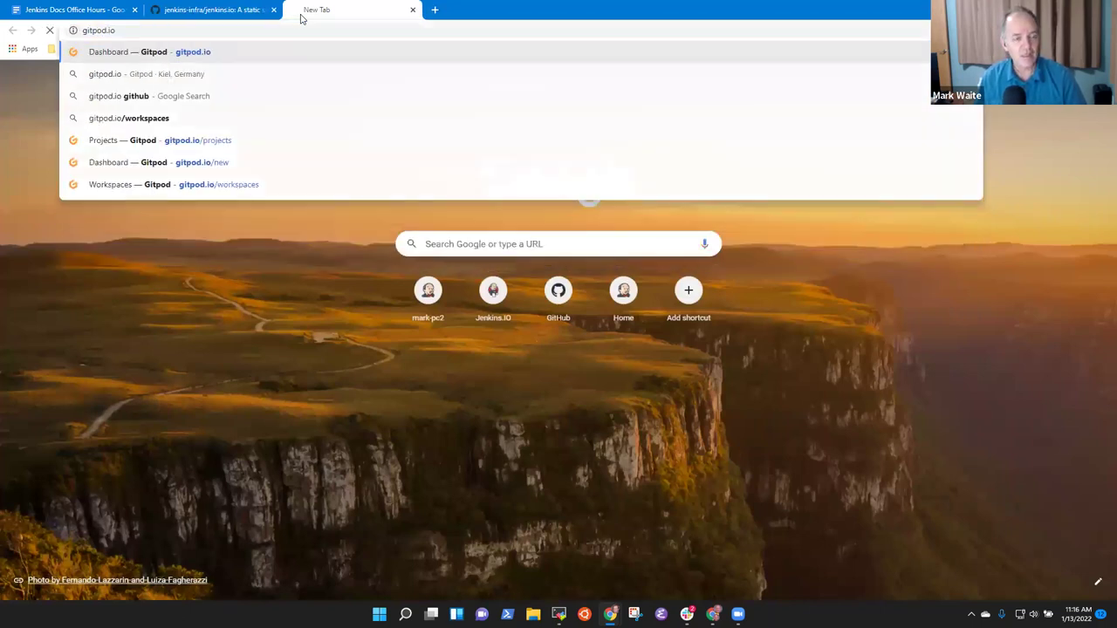
pyautogui.press('Return')
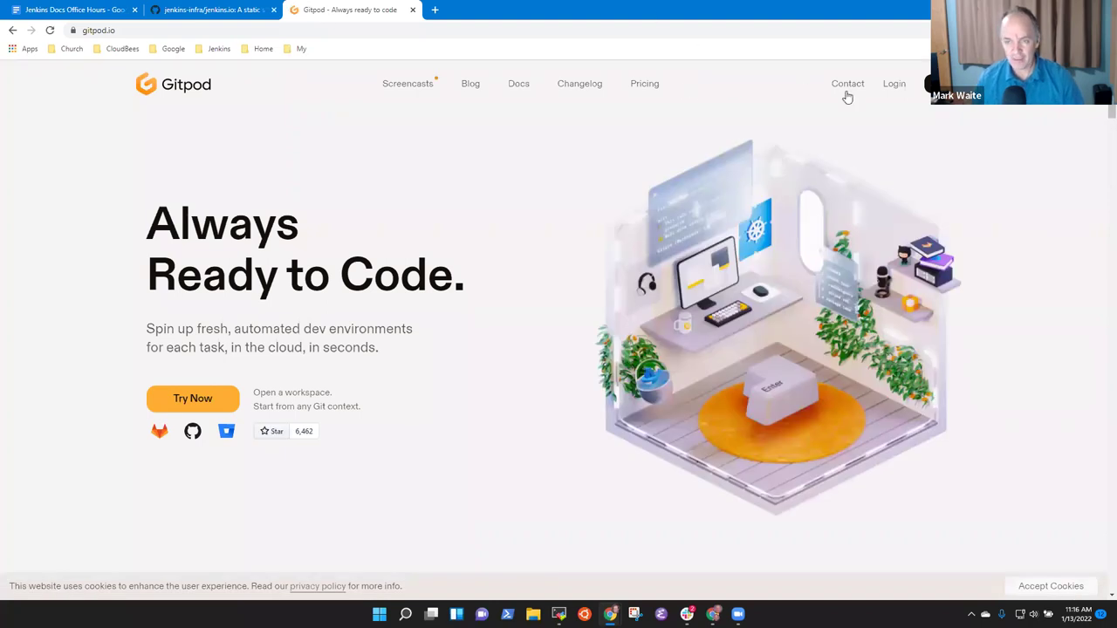
pyautogui.click(898, 88)
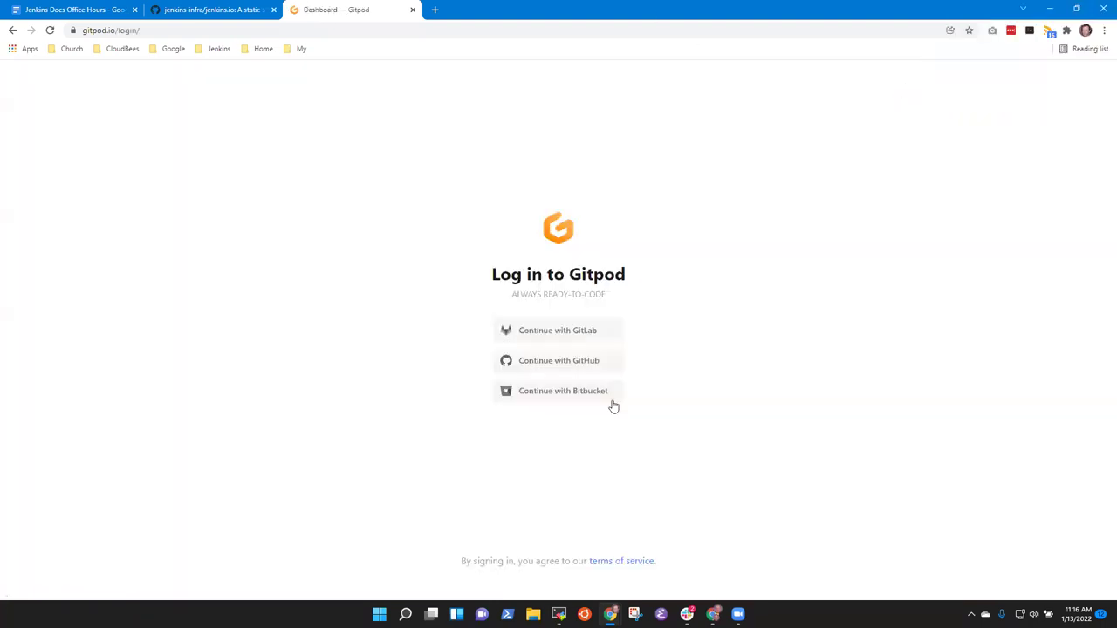
pyautogui.click(570, 361)
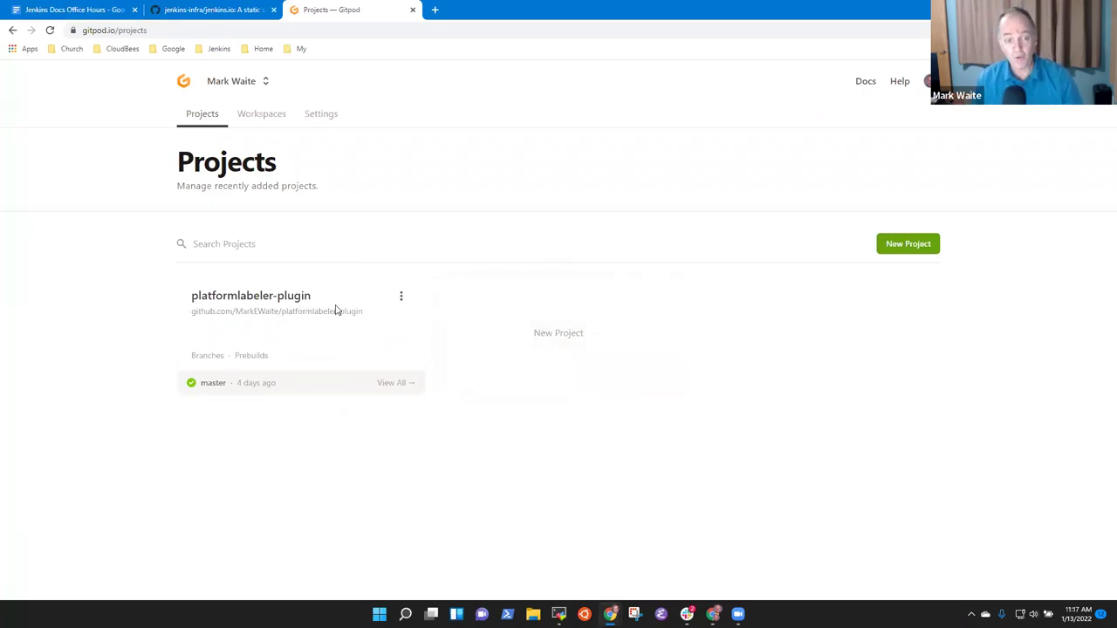
# - Start a new Gitpod project and open GitHub's repository-access reconfiguration, paging through the organizations
pyautogui.click(551, 337)
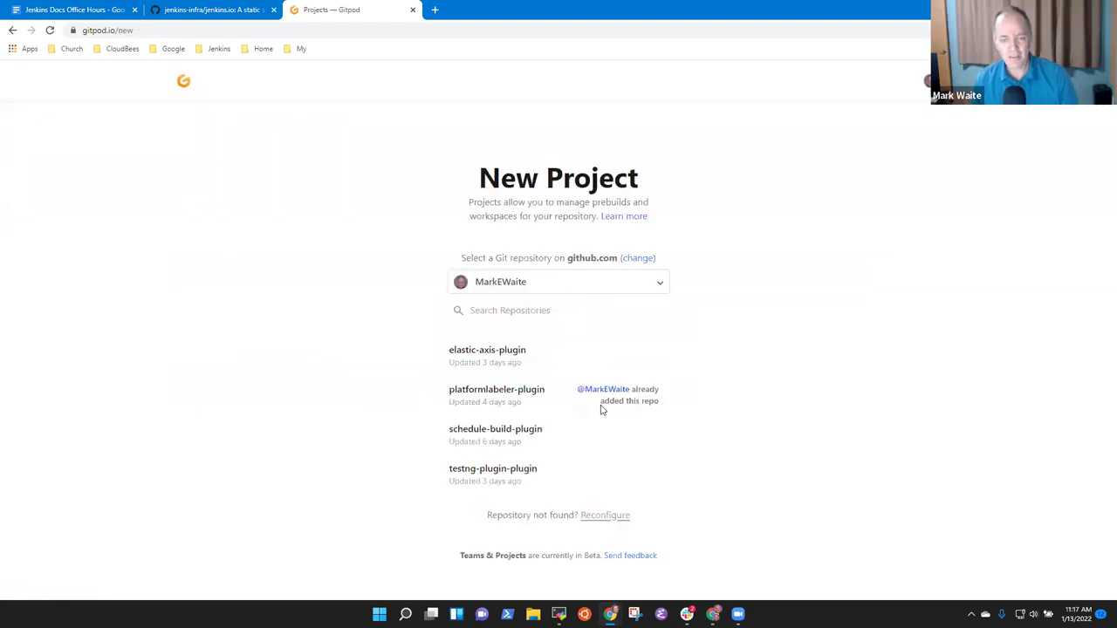
pyautogui.click(545, 283)
pyautogui.click(815, 314)
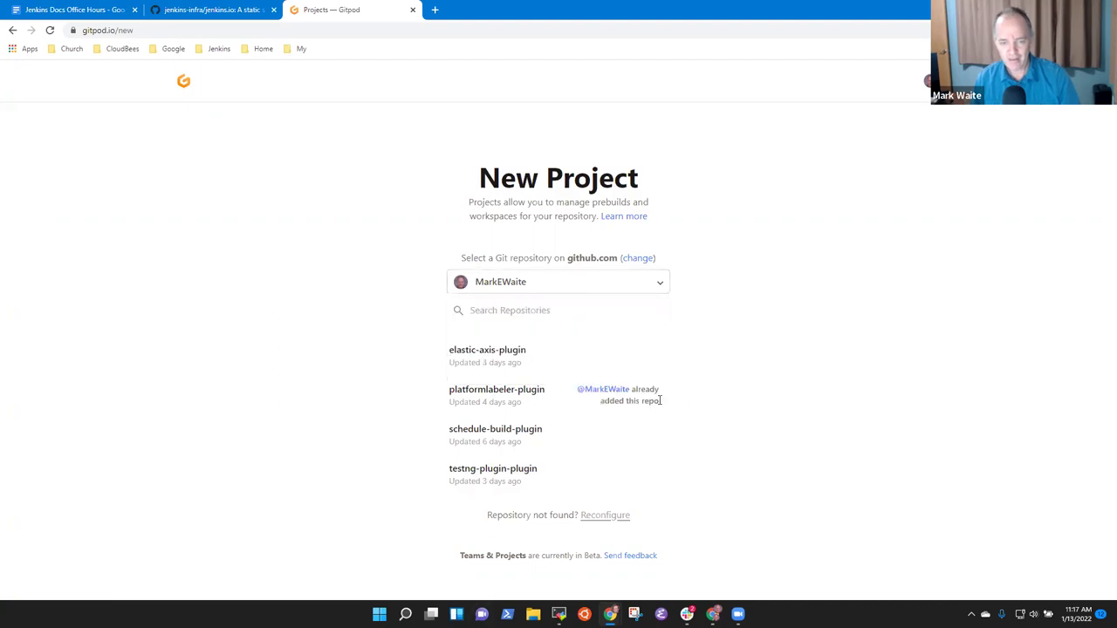
pyautogui.click(600, 516)
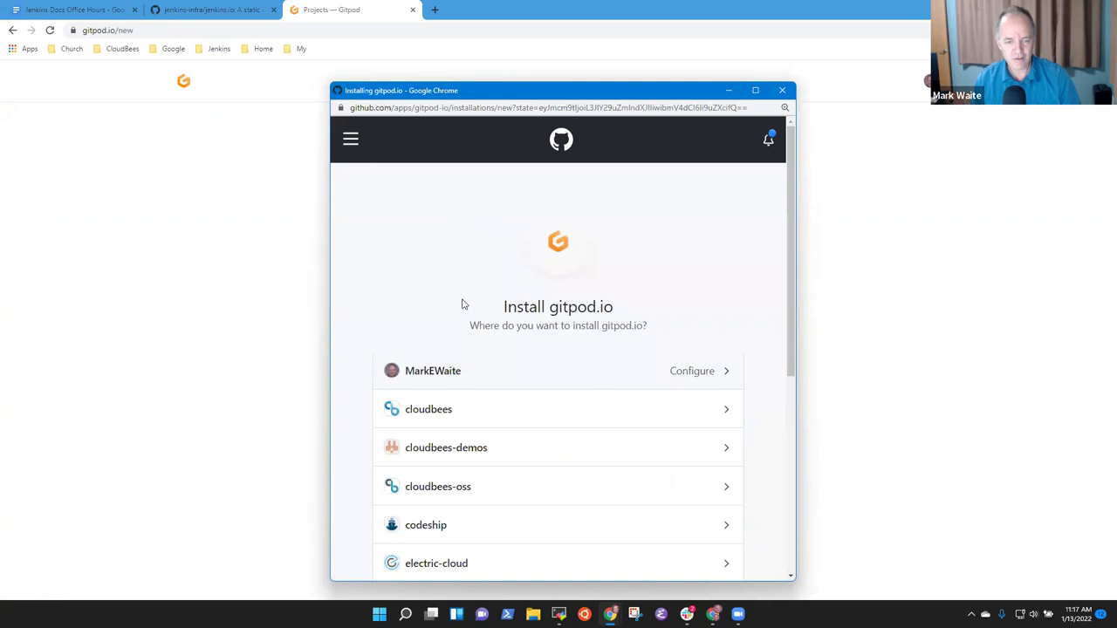
pyautogui.scroll(-5, 524, 288)
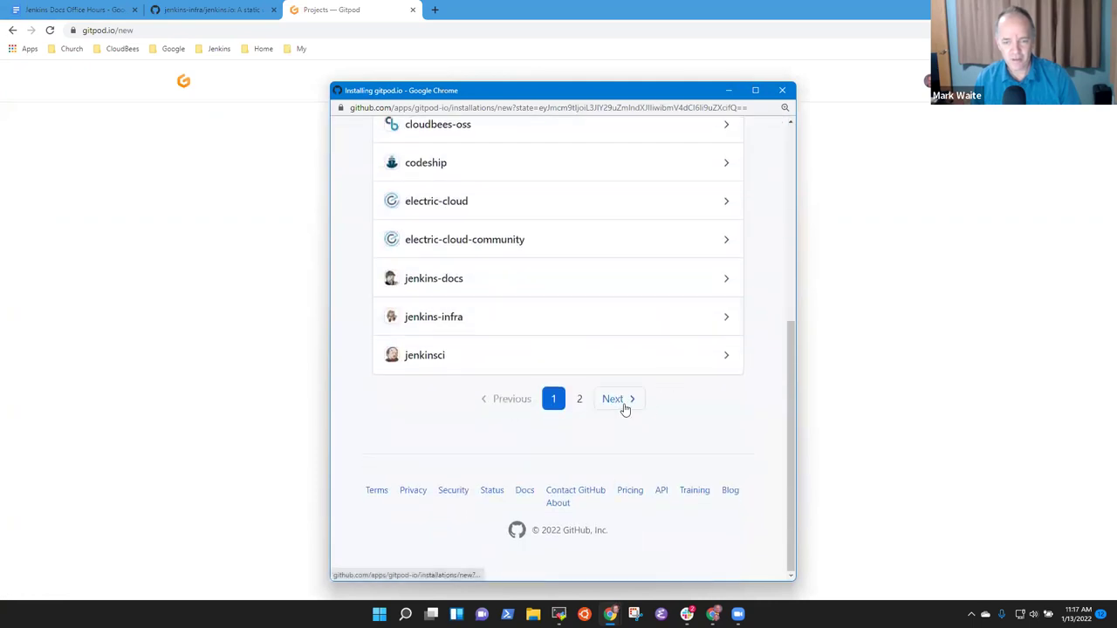
pyautogui.click(624, 408)
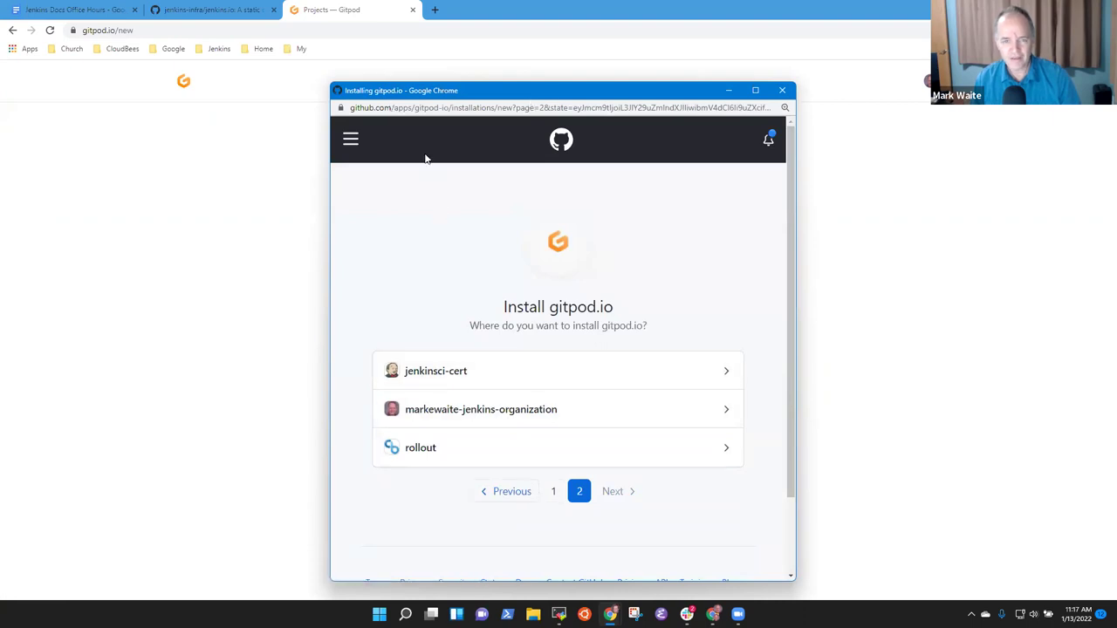
# - Close the installation window and restart New Project from the Gitpod Projects list
pyautogui.click(782, 90)
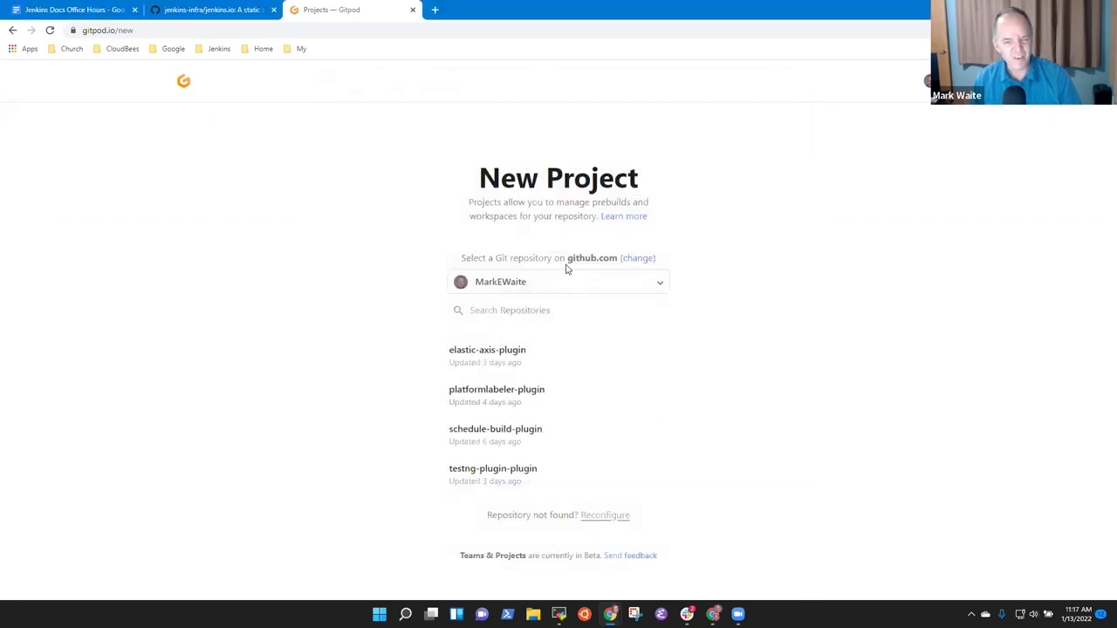
pyautogui.click(636, 259)
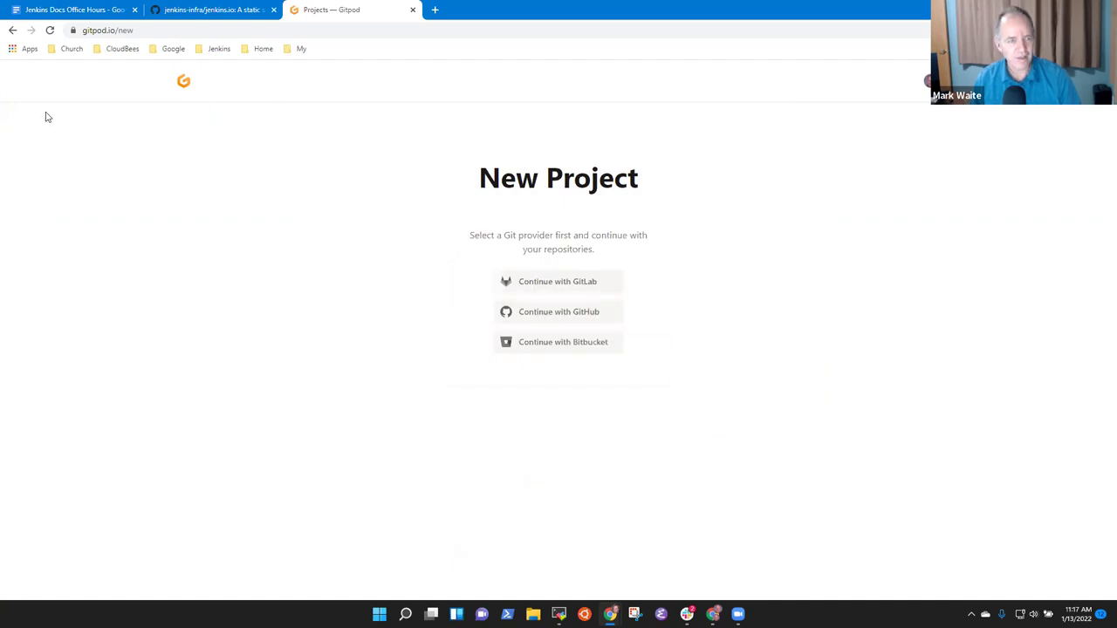
pyautogui.click(12, 31)
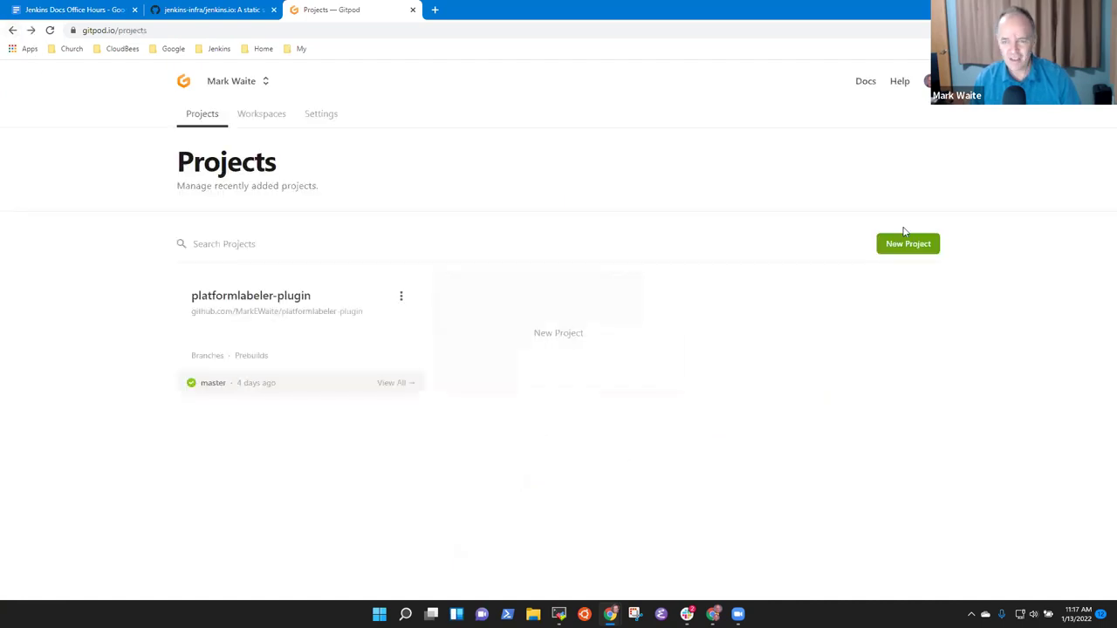
pyautogui.click(876, 247)
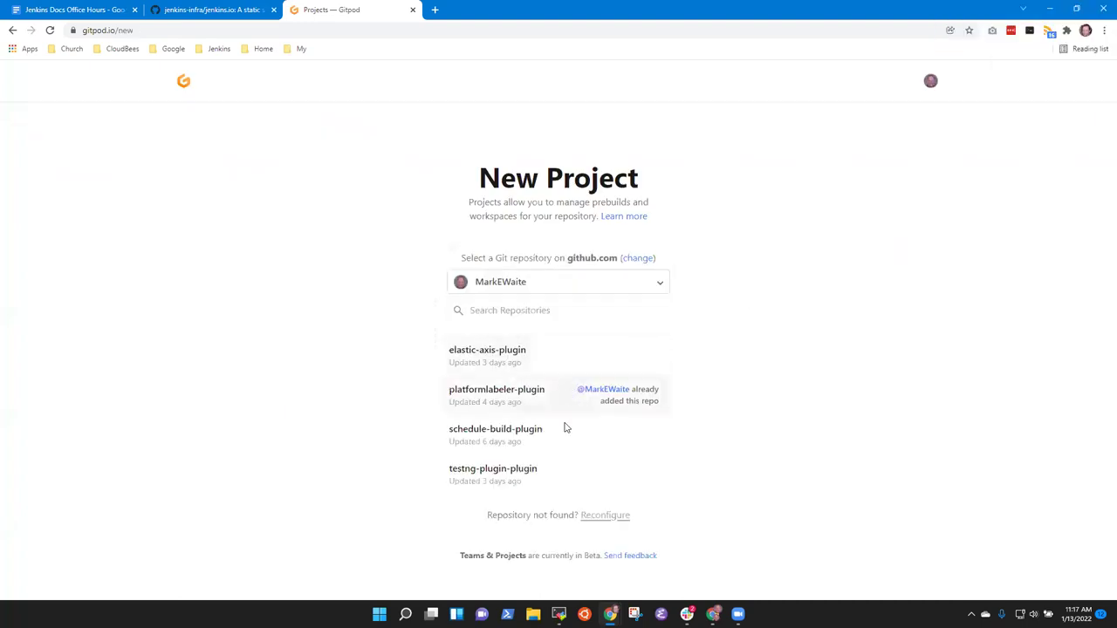
# - Configure the personal account's gitpod.io installation, retrying security-key verification until it passes
pyautogui.click(614, 517)
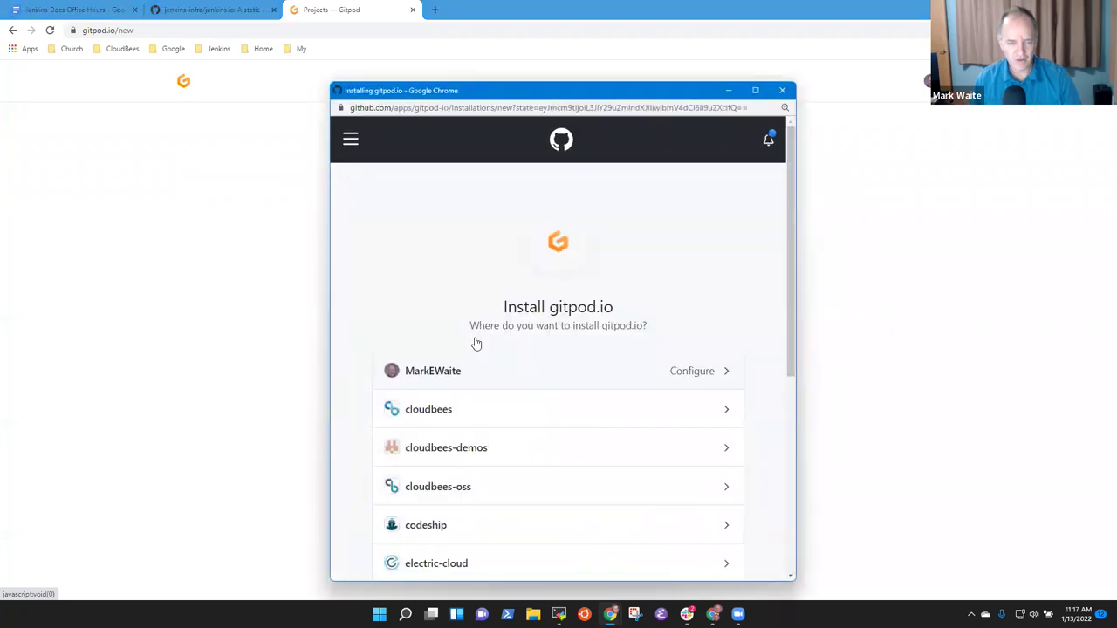
pyautogui.click(681, 370)
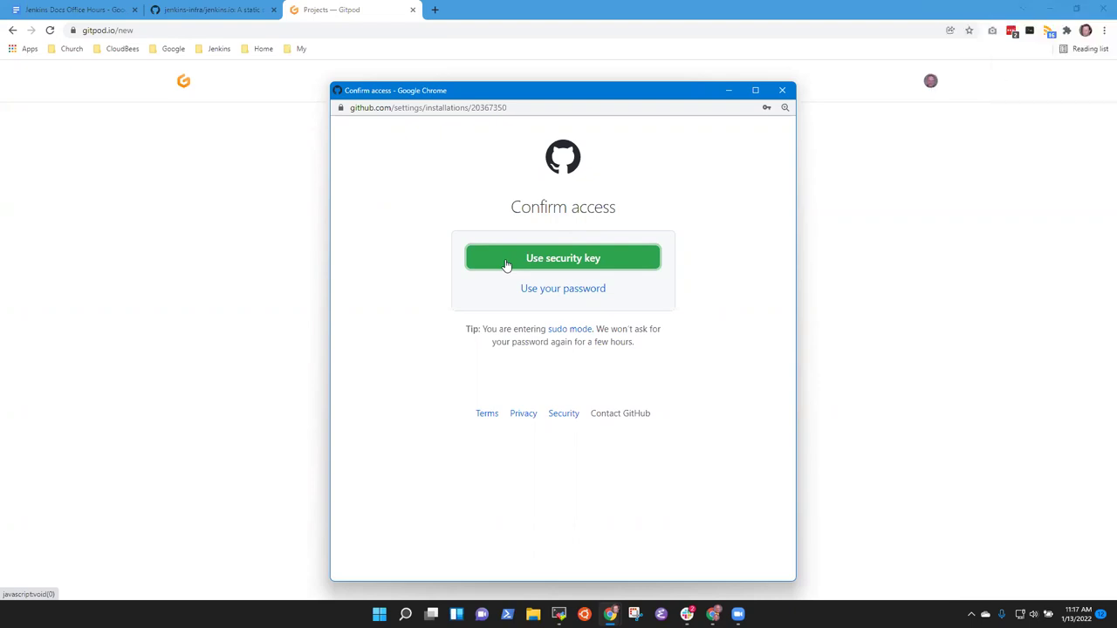
pyautogui.click(567, 269)
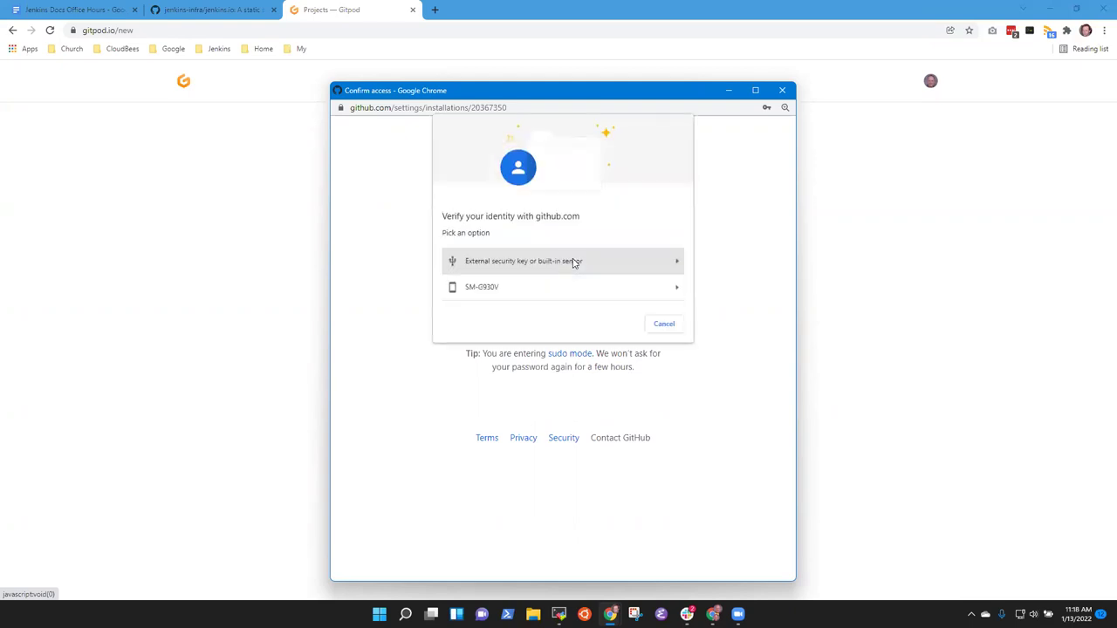
pyautogui.click(574, 261)
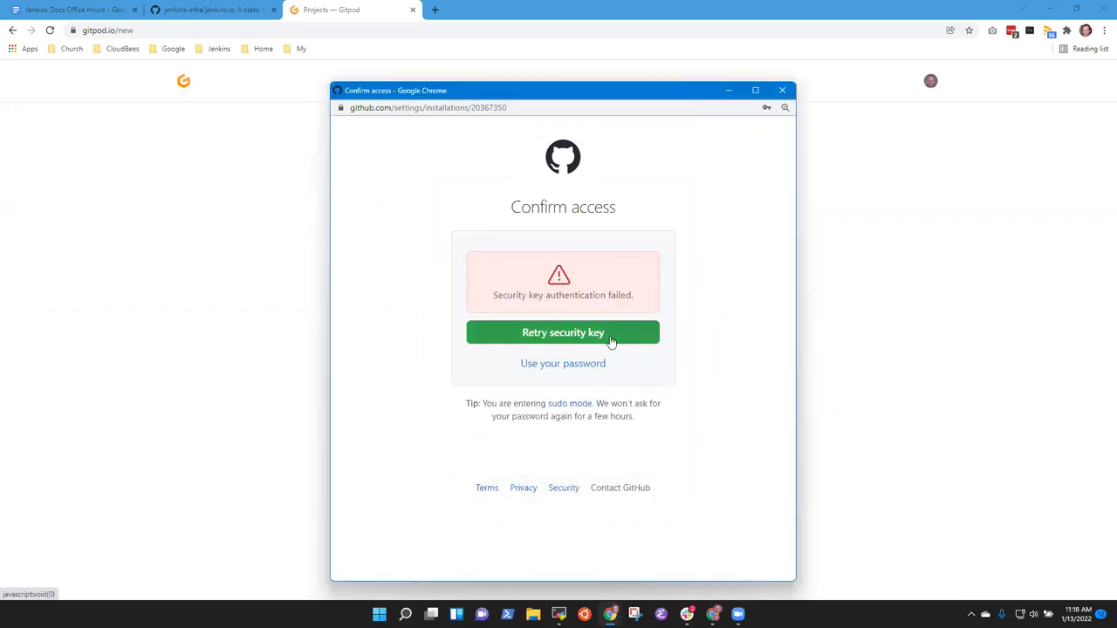
pyautogui.click(610, 339)
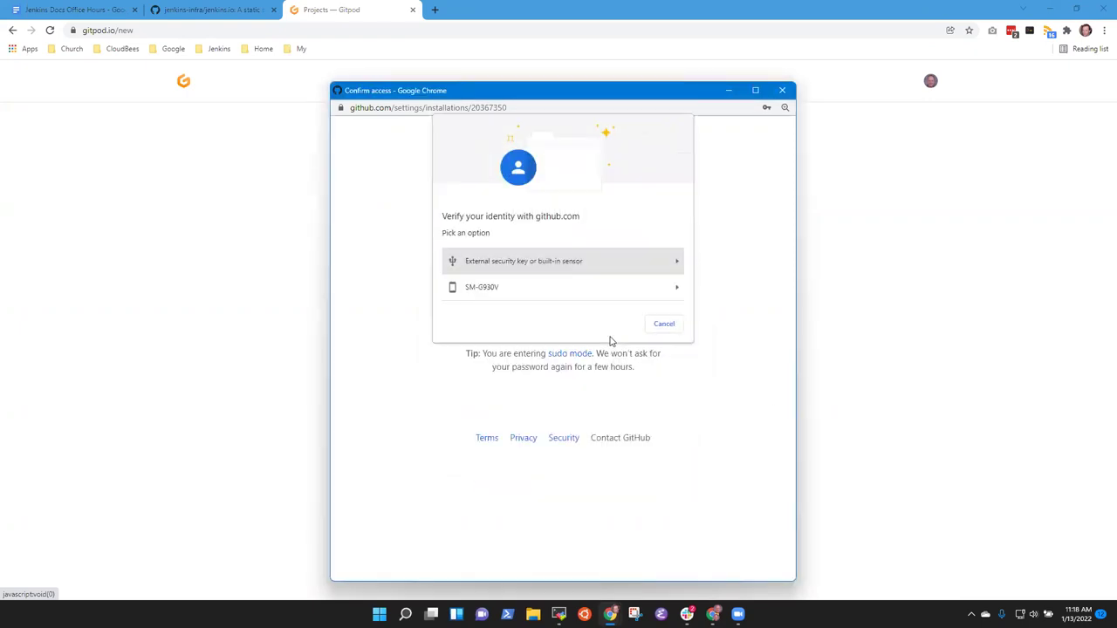
pyautogui.click(599, 260)
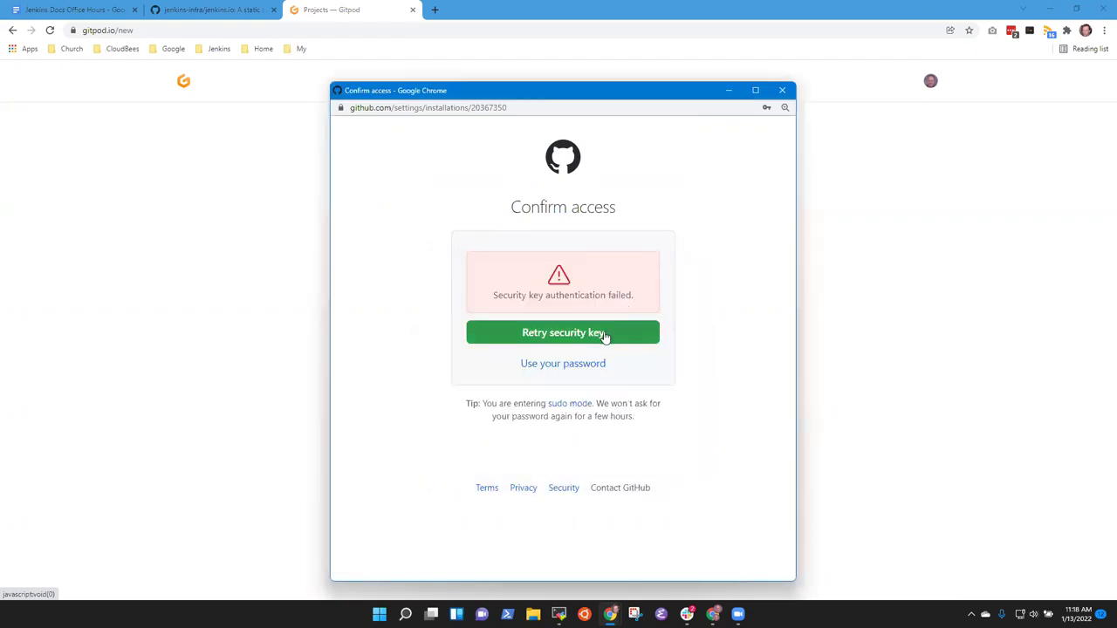
pyautogui.click(603, 334)
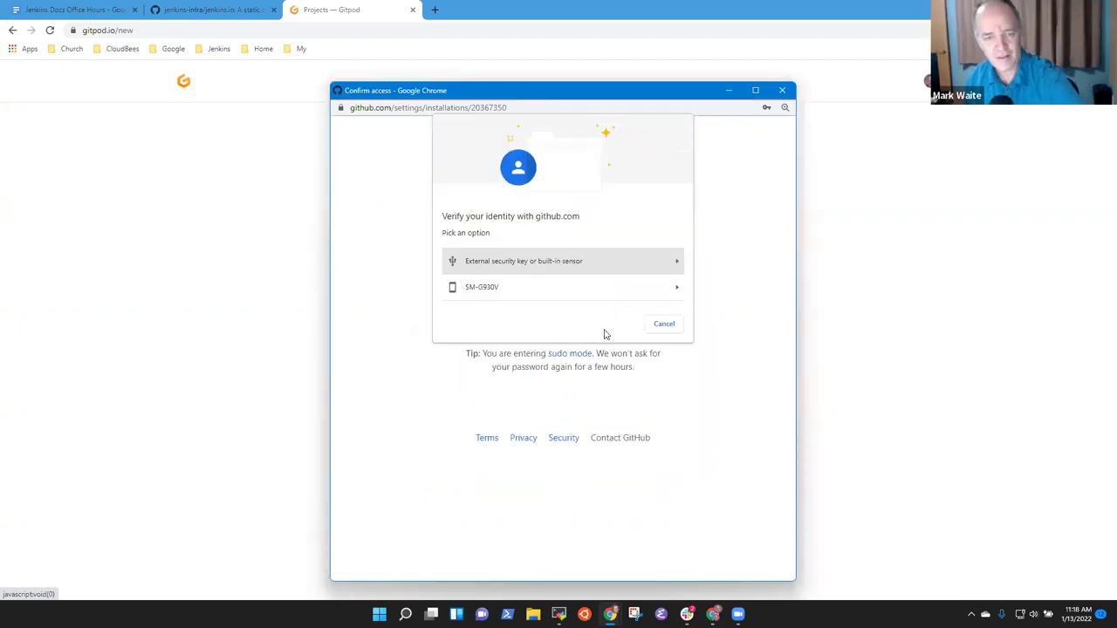
pyautogui.click(512, 262)
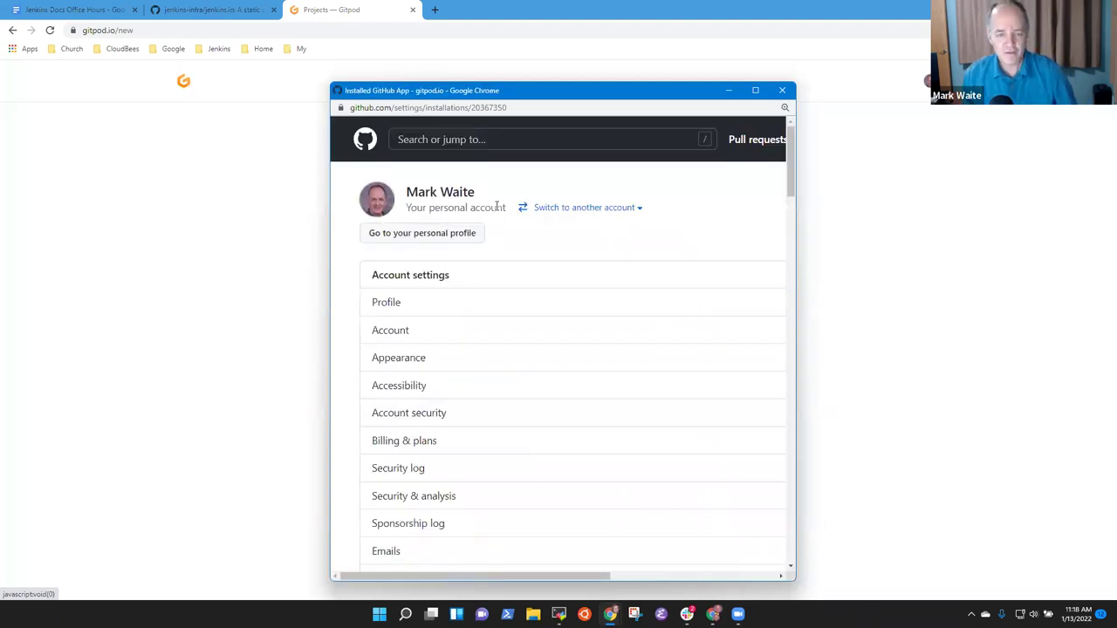
# - Search 'jenkins' under Select repositories, add the personal jenkins.io fork, and save
pyautogui.scroll(-6, 541, 345)
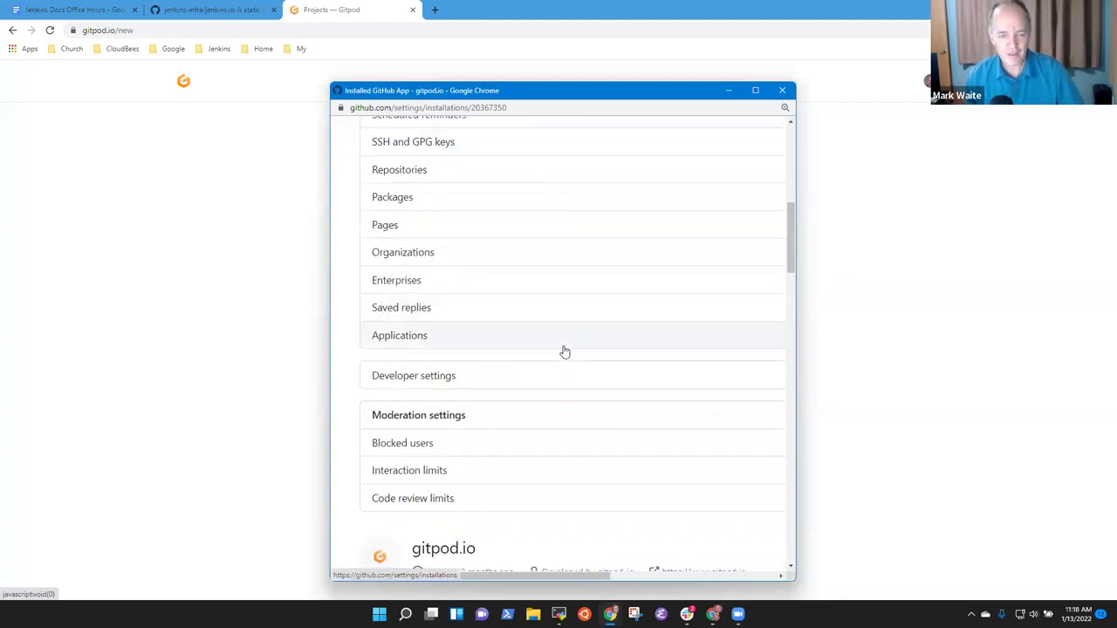
pyautogui.scroll(-9, 565, 352)
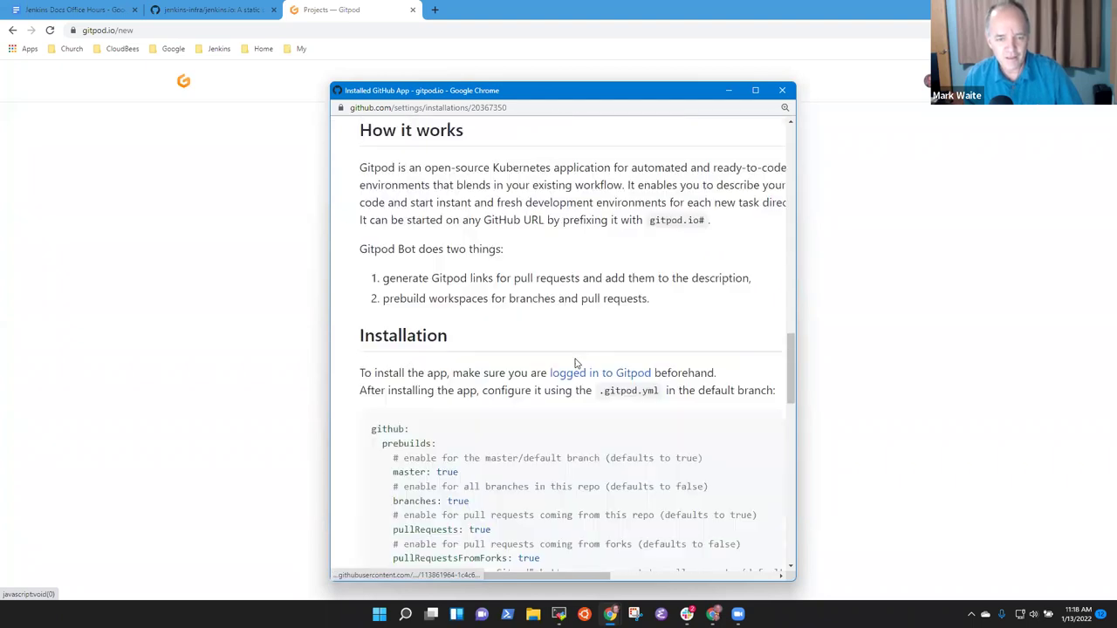
pyautogui.scroll(-5, 575, 363)
pyautogui.scroll(4, 602, 361)
pyautogui.scroll(-4, 607, 367)
pyautogui.scroll(-3, 599, 376)
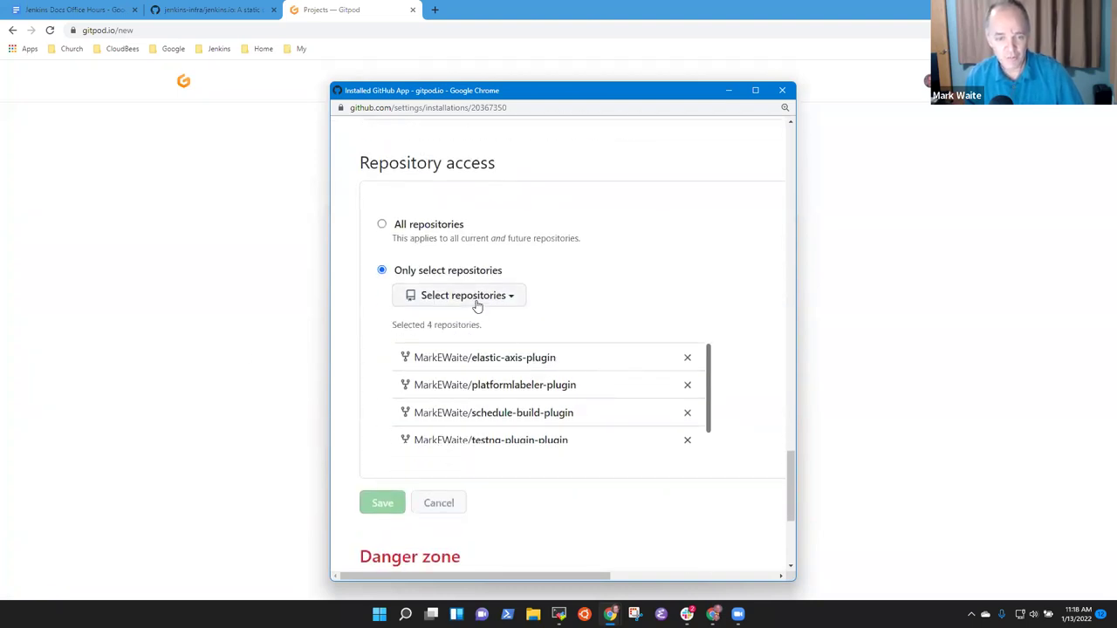
pyautogui.click(477, 301)
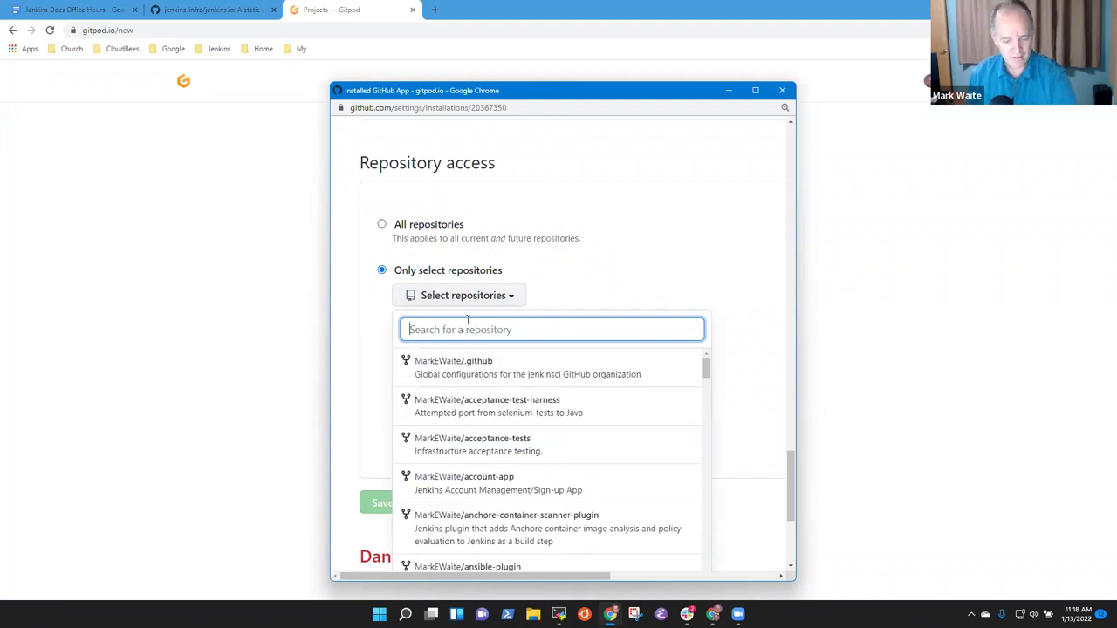
pyautogui.write('jenkin')
pyautogui.press('BackSpace')
pyautogui.press('BackSpace')
pyautogui.press('BackSpace')
pyautogui.press('BackSpace')
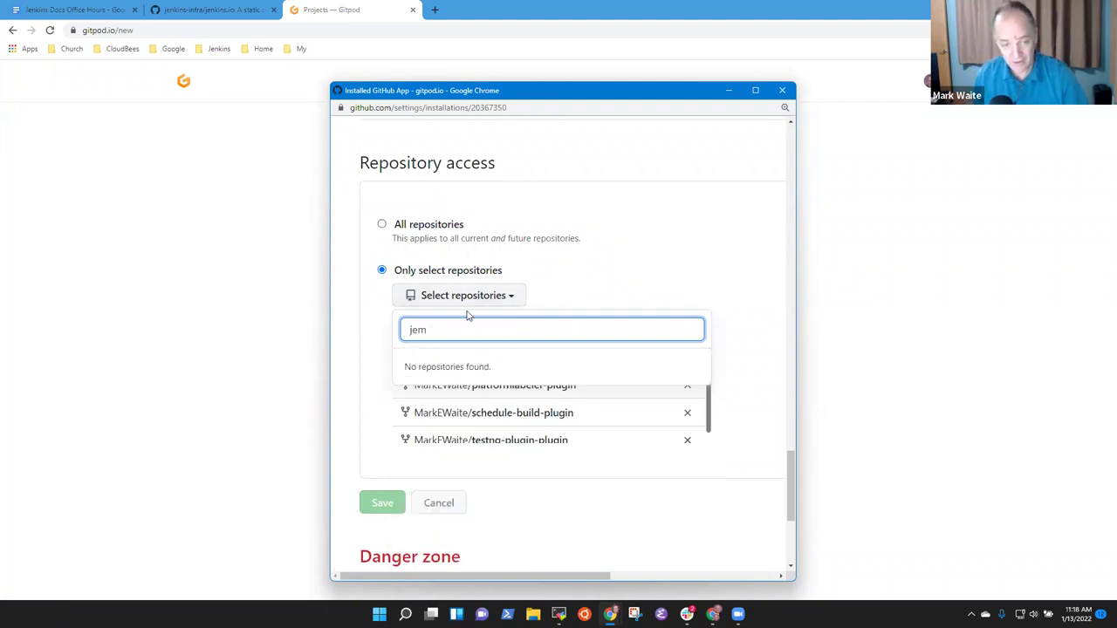
pyautogui.write('m')
pyautogui.press('BackSpace')
pyautogui.write('nkin')
pyautogui.press('BackSpace')
pyautogui.press('BackSpace')
pyautogui.press('BackSpace')
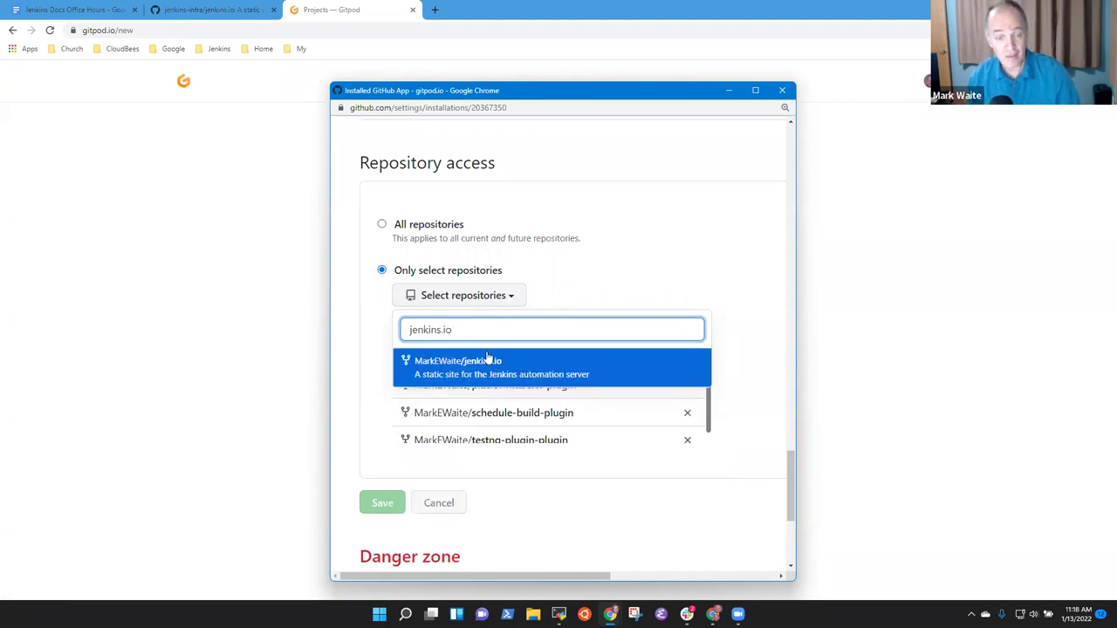
pyautogui.click(489, 362)
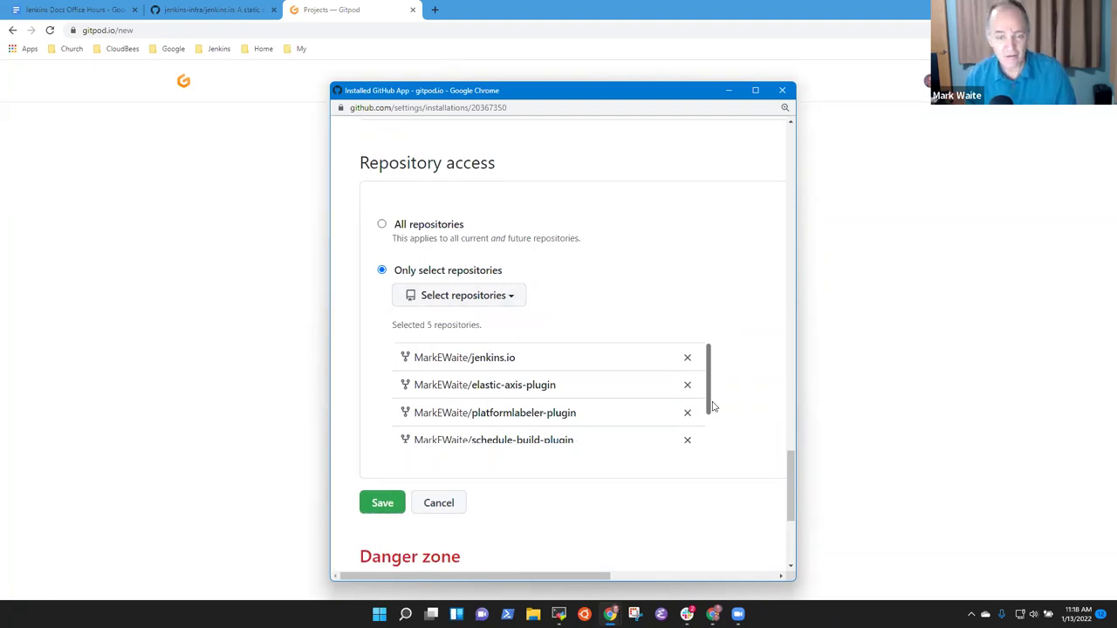
pyautogui.click(385, 504)
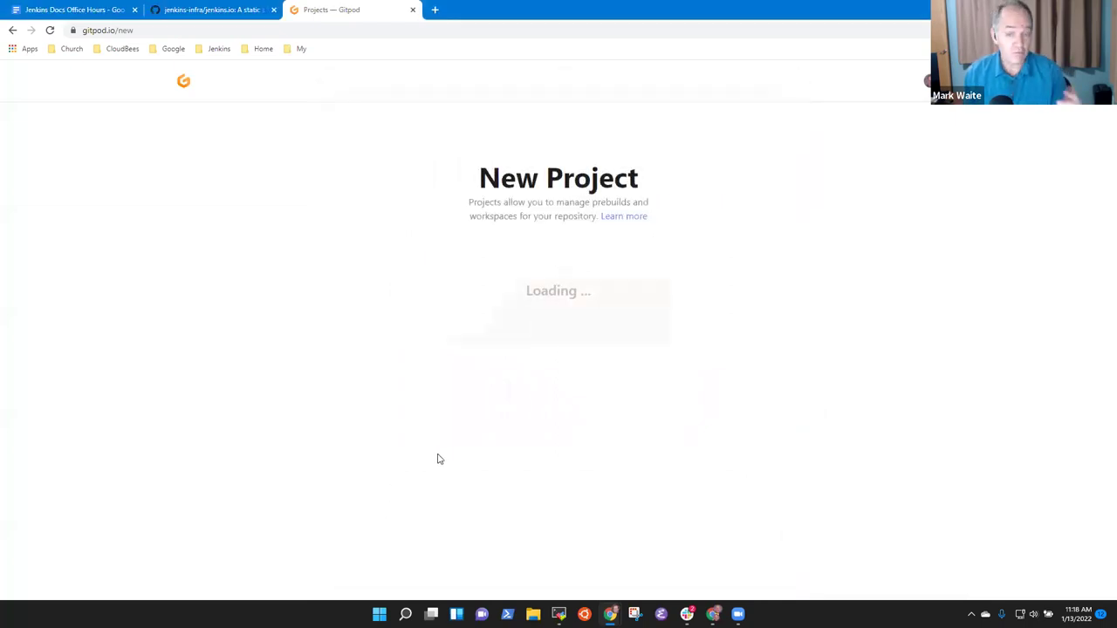
# - Create a Gitpod project from the jenkins.io repository and launch a new workspace, starting its prebuild
pyautogui.moveTo(526, 397)
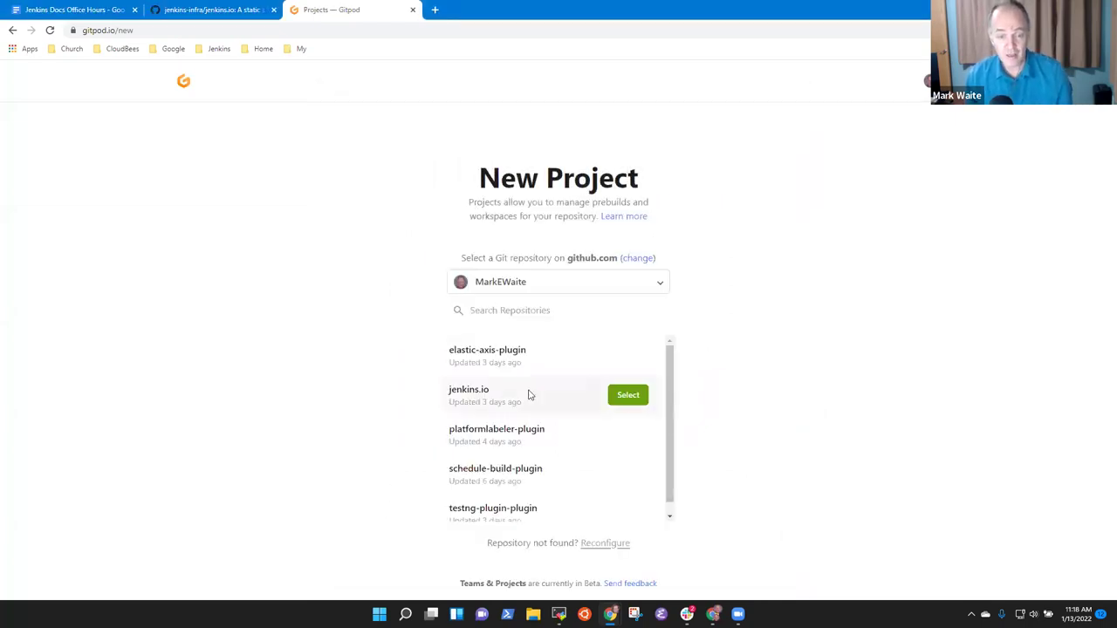
pyautogui.click(624, 398)
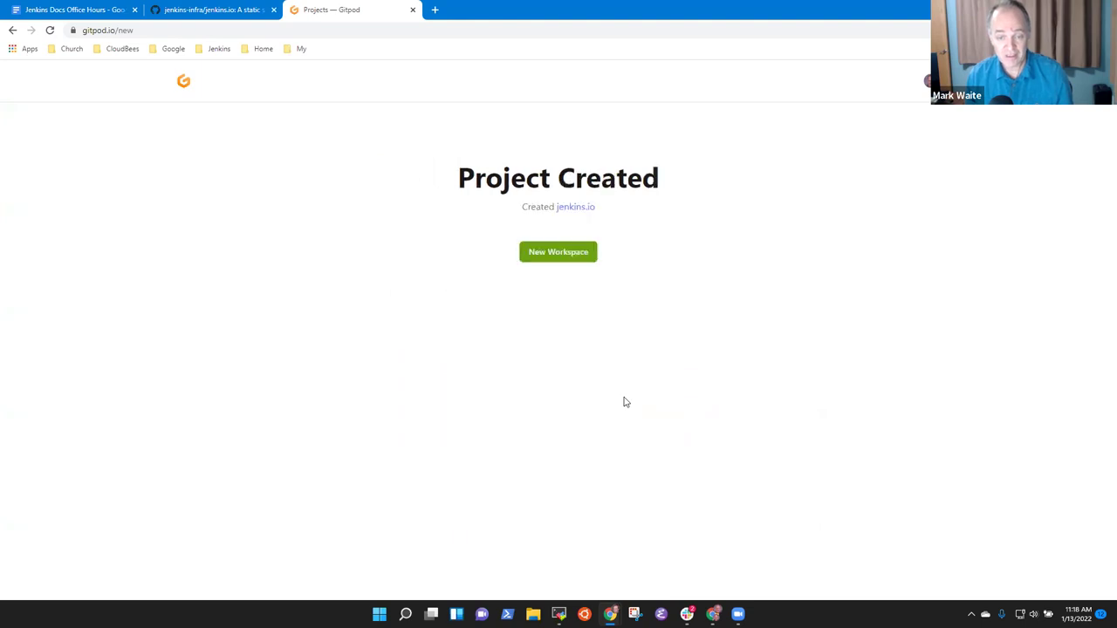
pyautogui.click(564, 259)
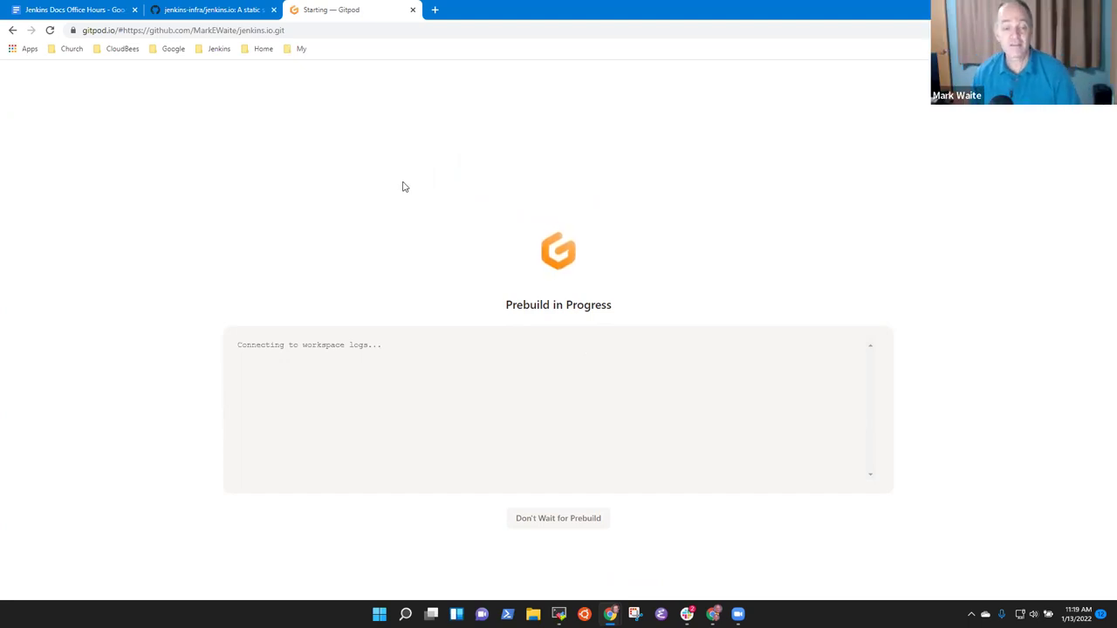
pyautogui.click(218, 12)
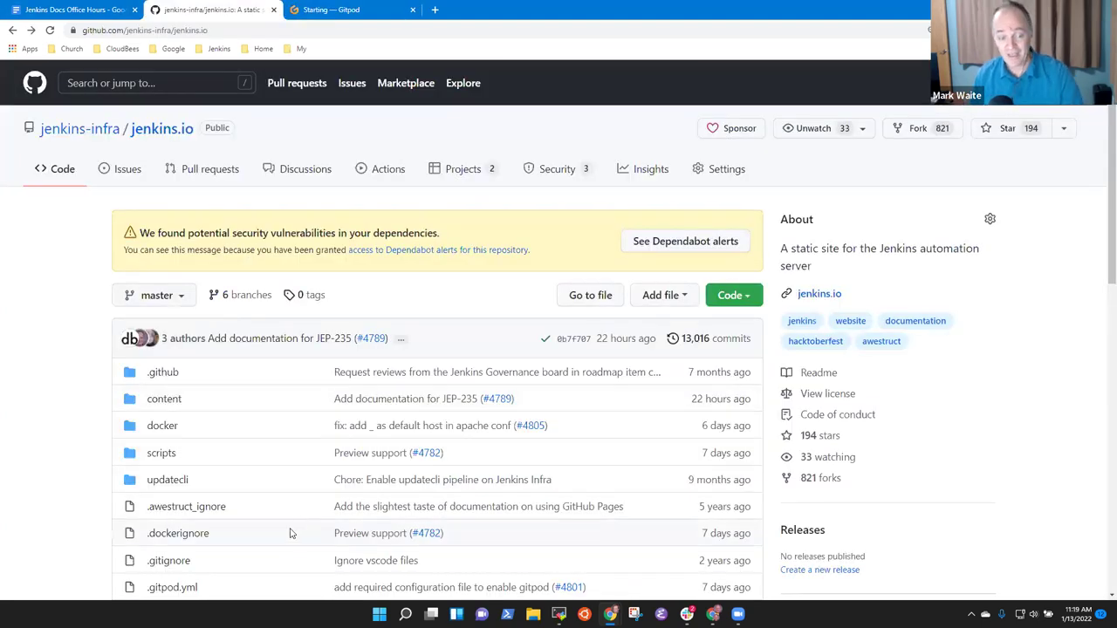
pyautogui.scroll(-3, 293, 489)
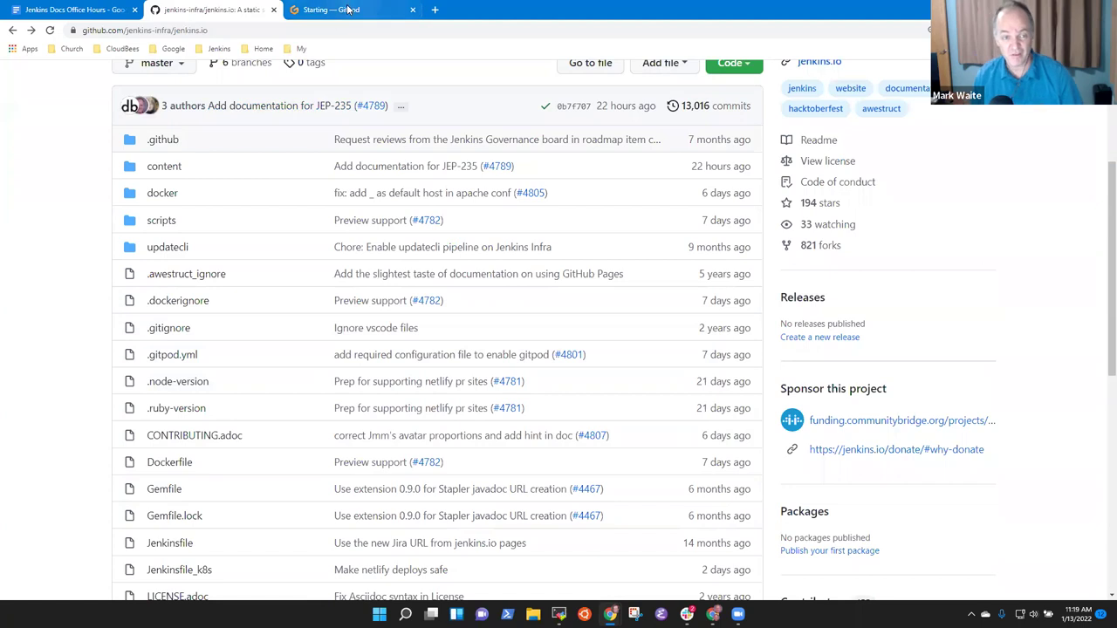
pyautogui.click(348, 9)
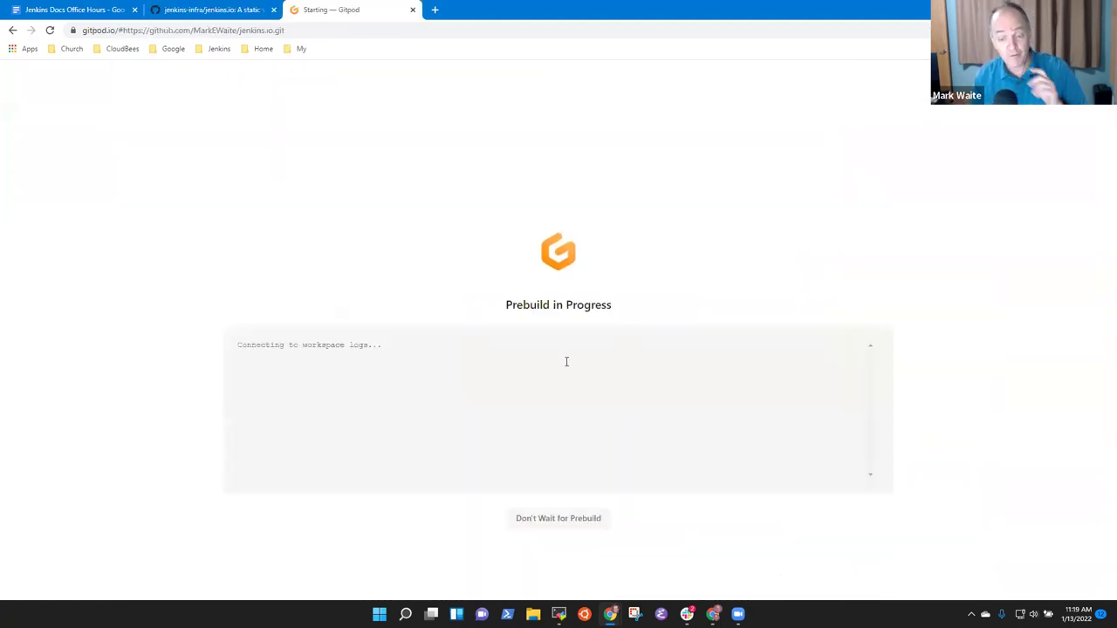
# - Add Gitpod sub-bullets 'Easier than configuring it on your own machine' and 'As the configuration changes, the gitpod config on repo is updated'
pyautogui.click(88, 10)
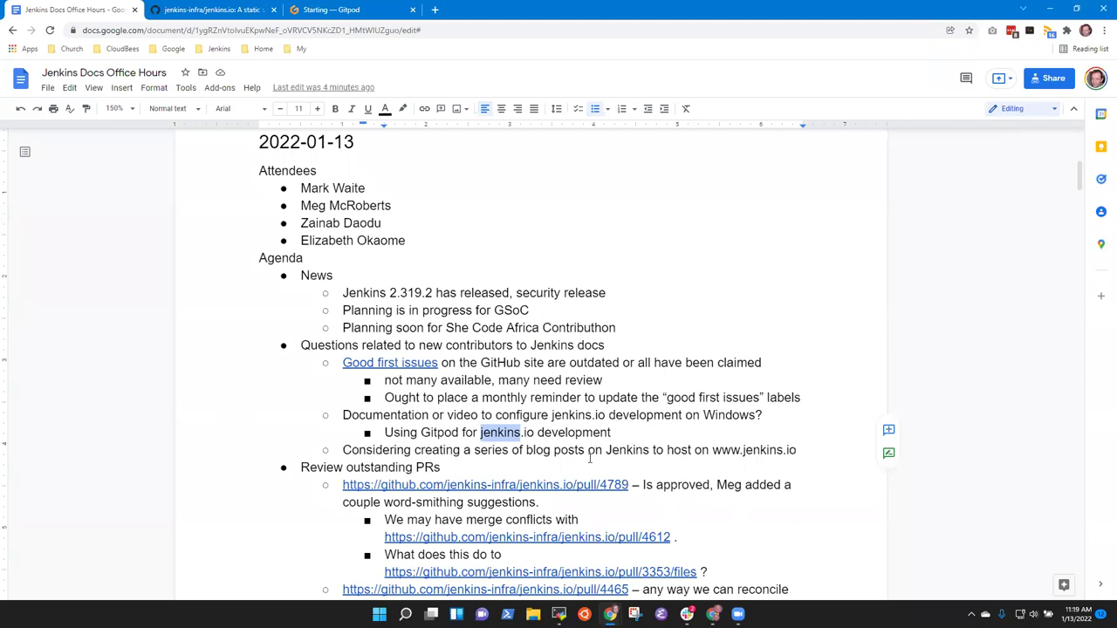
pyautogui.click(611, 433)
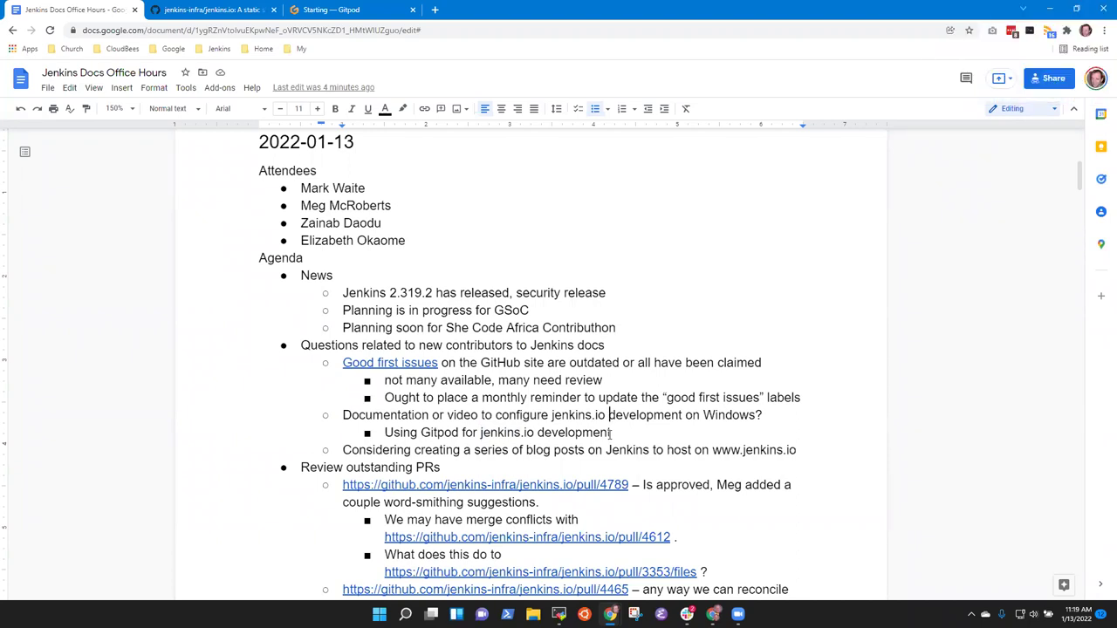
pyautogui.press('Return')
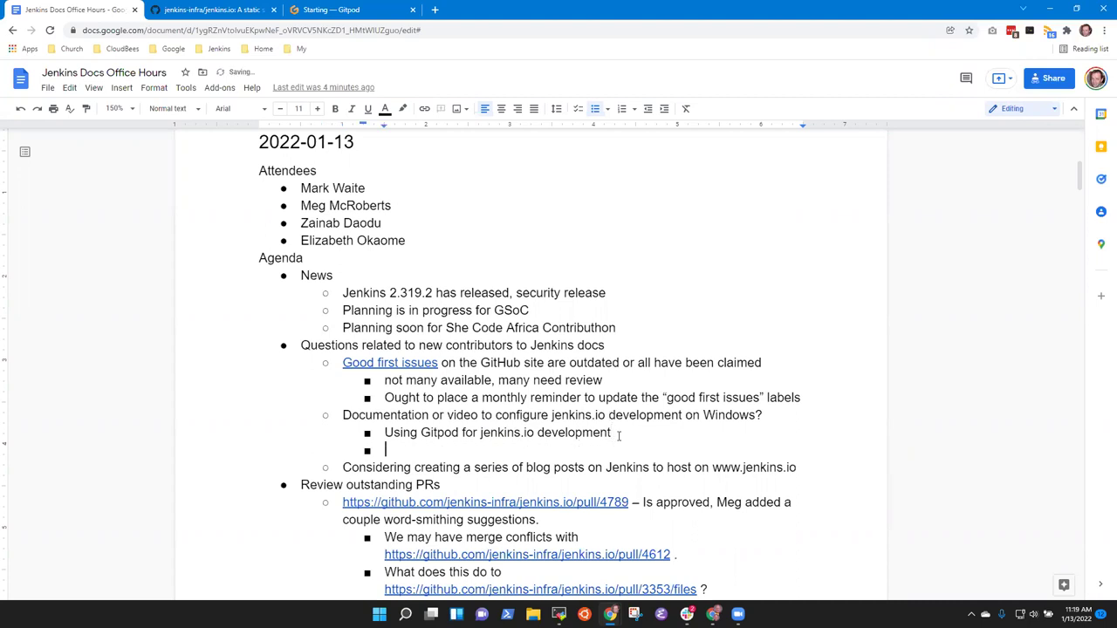
pyautogui.write('Easier tha')
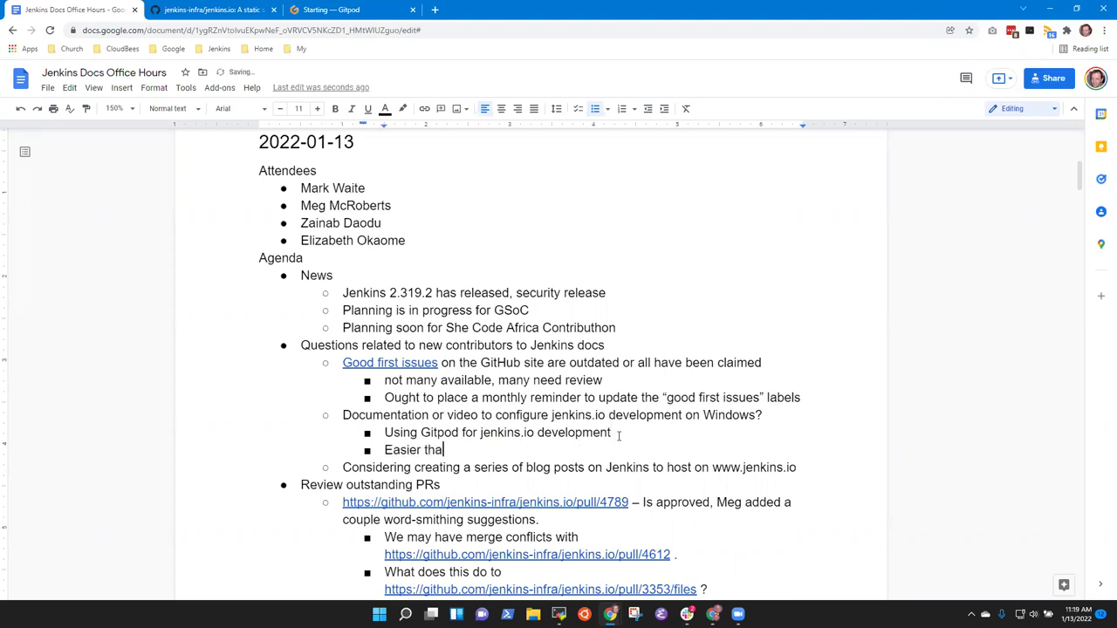
pyautogui.write('n confgig')
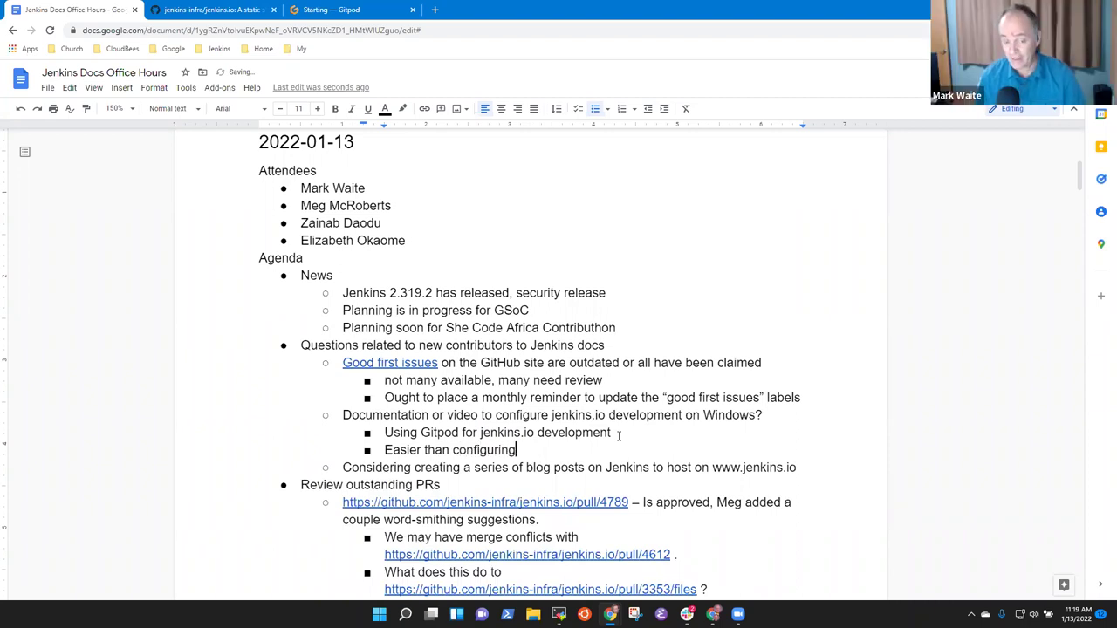
pyautogui.write('uing it on your ow')
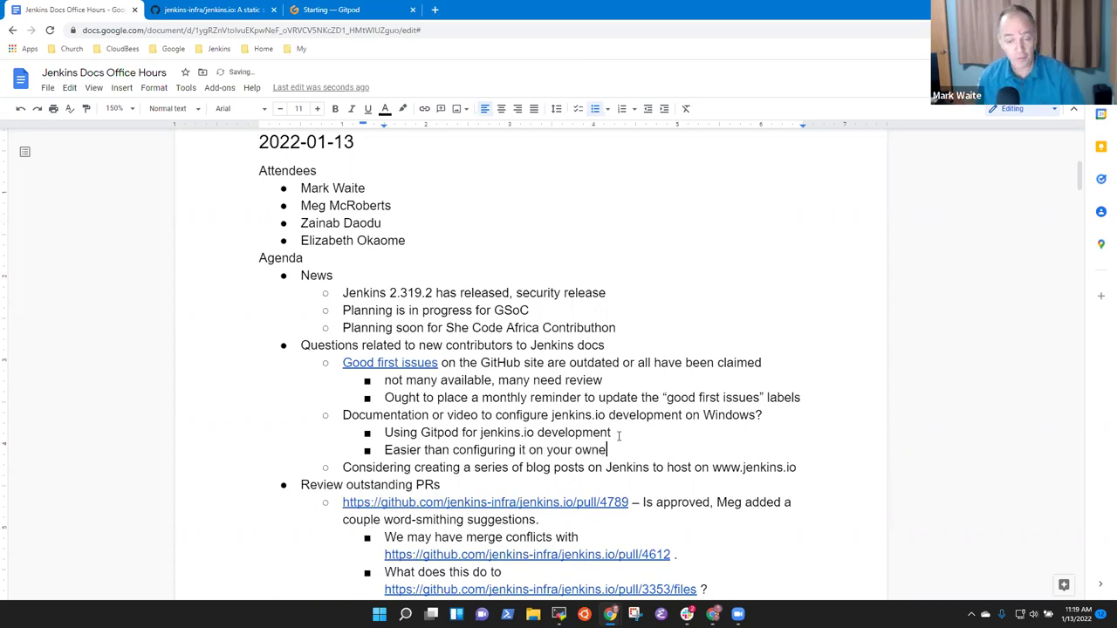
pyautogui.write('ne')
pyautogui.press('BackSpace')
pyautogui.write('machine')
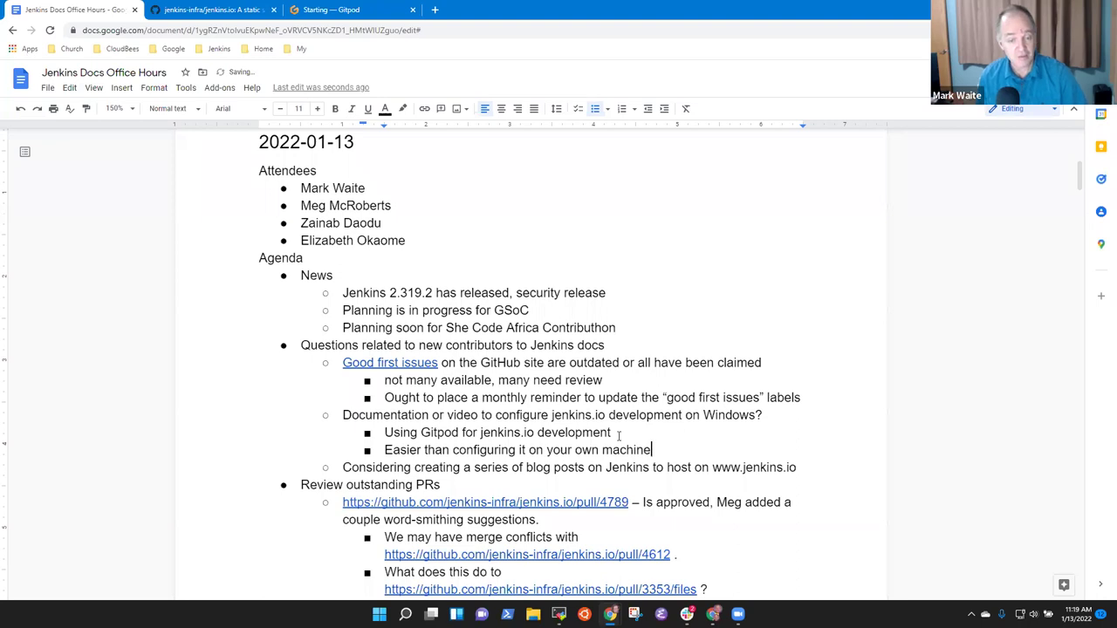
pyautogui.press('Return')
pyautogui.write('As the configuration changes, the gitpo')
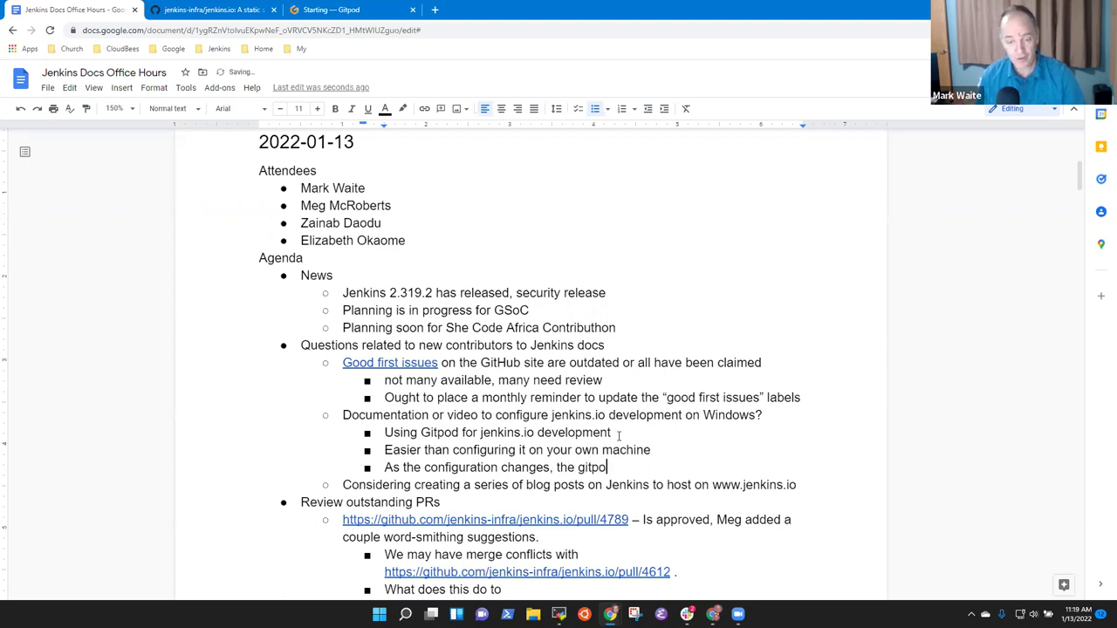
pyautogui.write('d conf')
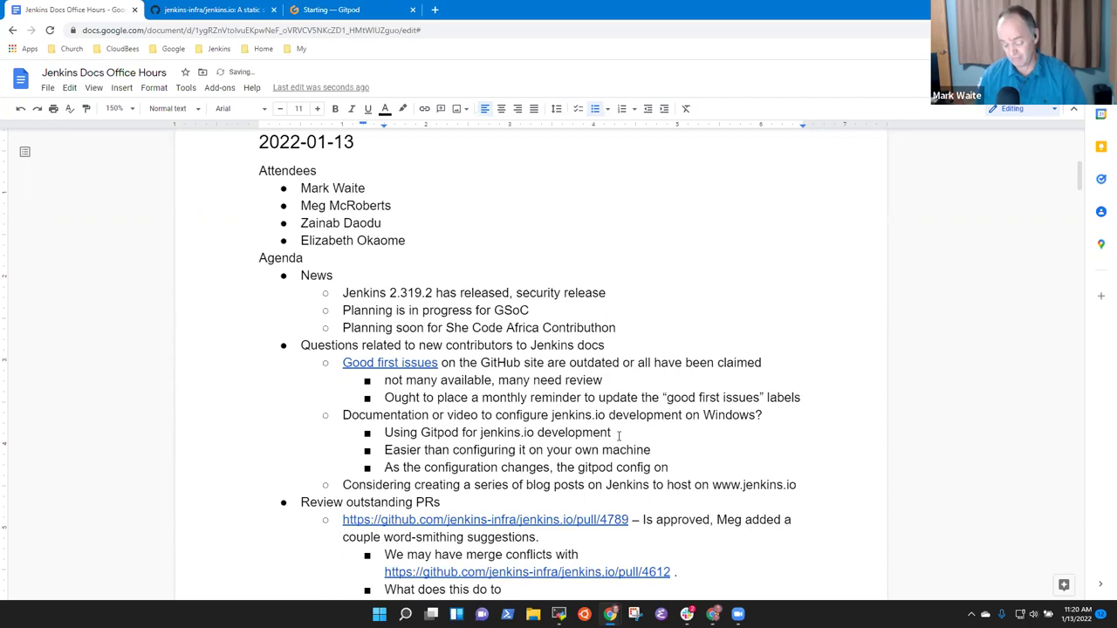
pyautogui.write('ig on repo')
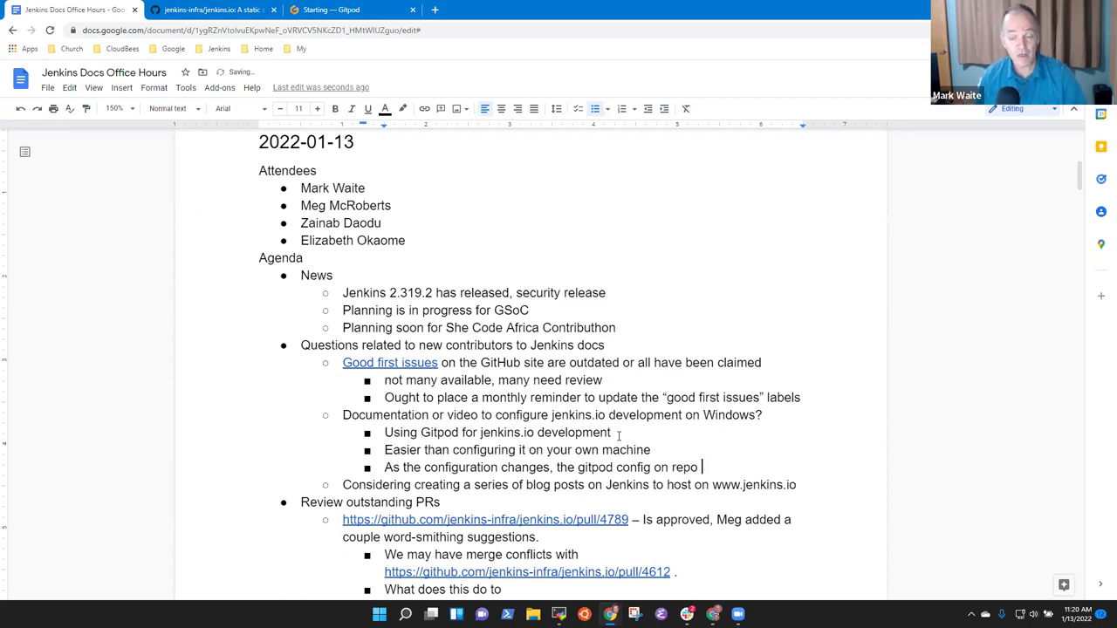
pyautogui.write(' is updated')
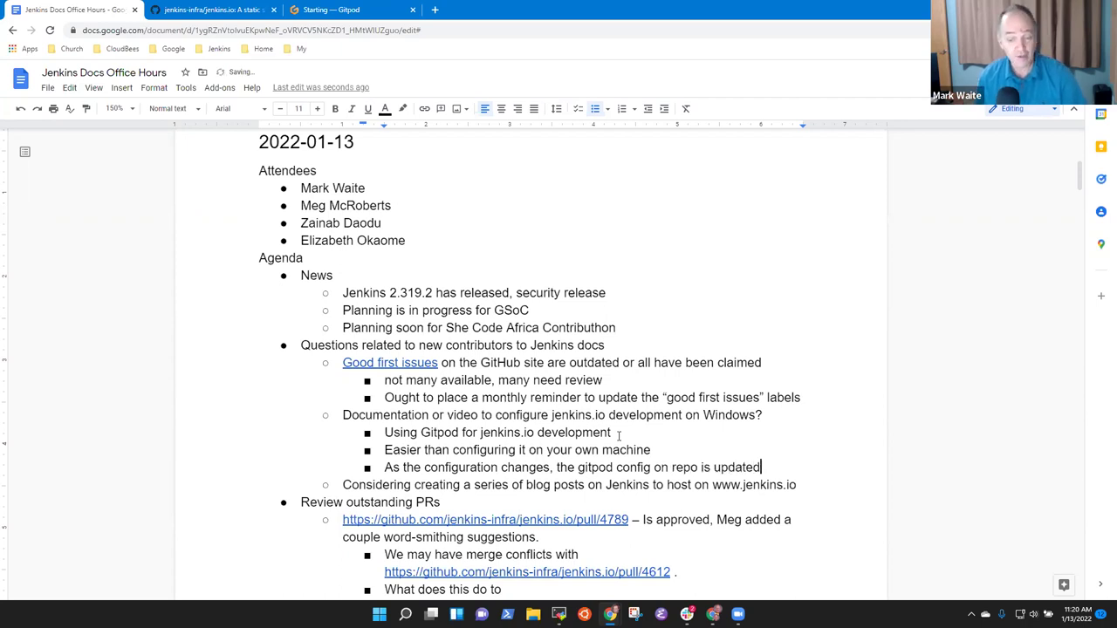
pyautogui.click(332, 8)
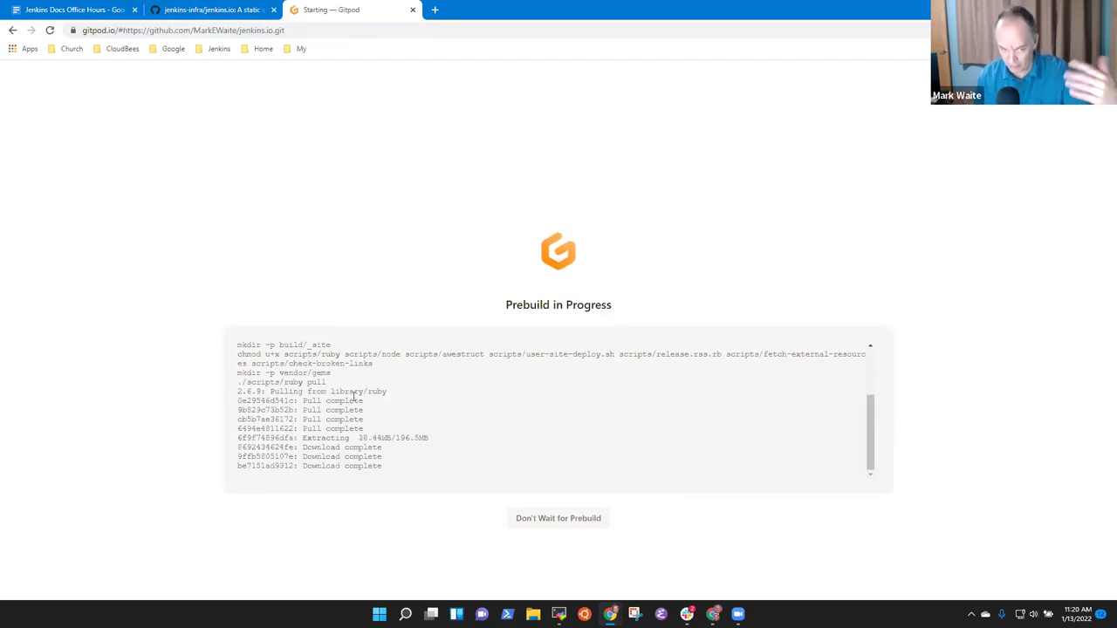
pyautogui.click(216, 9)
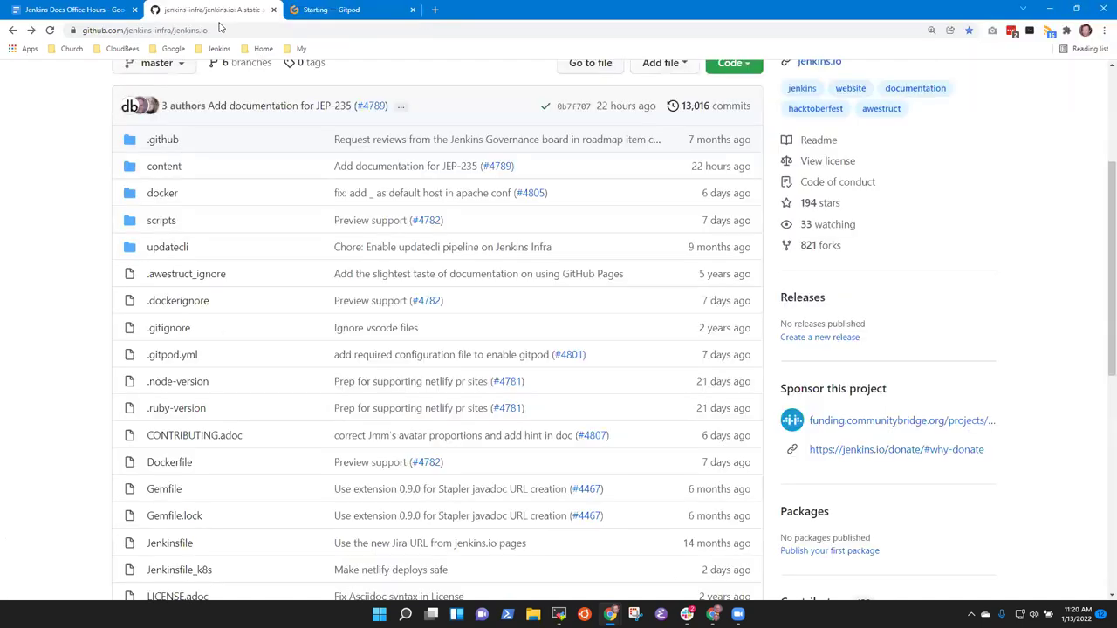
pyautogui.moveTo(94, 9)
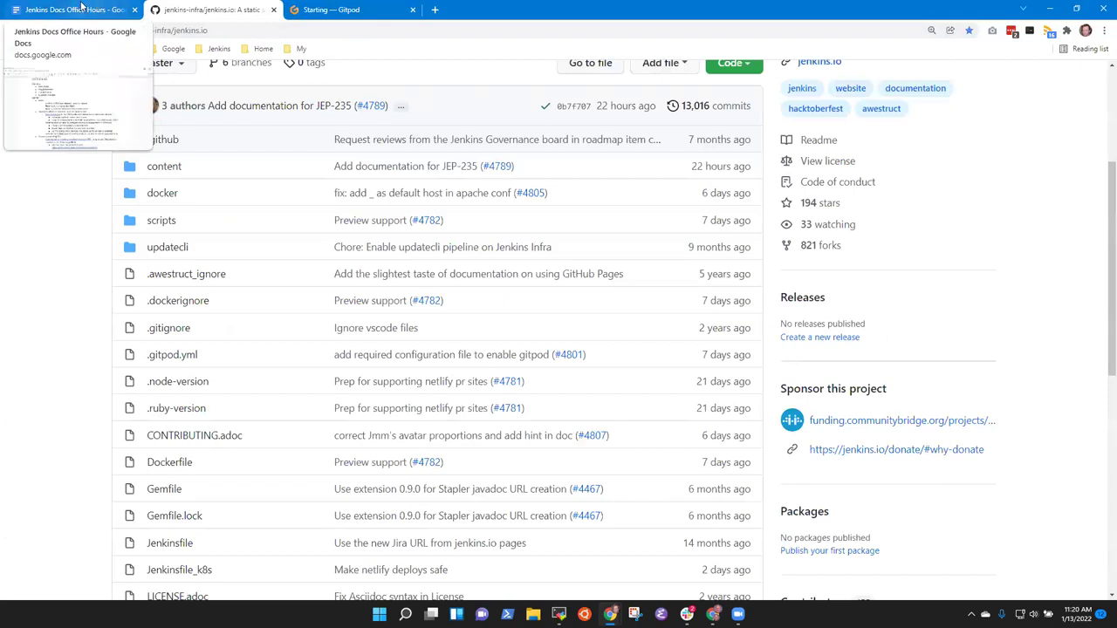
pyautogui.click(84, 7)
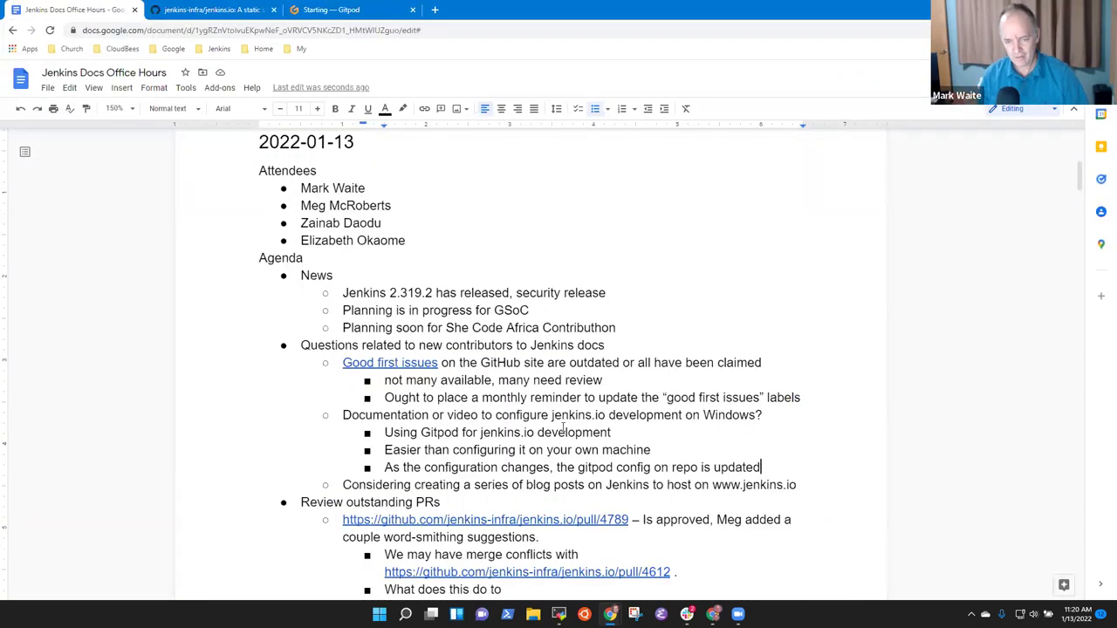
# - Add a nested bullet 'Avoid doing your own' and an outdented bullet 'What would a contributor do?'
pyautogui.press('Return')
pyautogui.press('Tab')
pyautogui.write('Avoid doing your own')
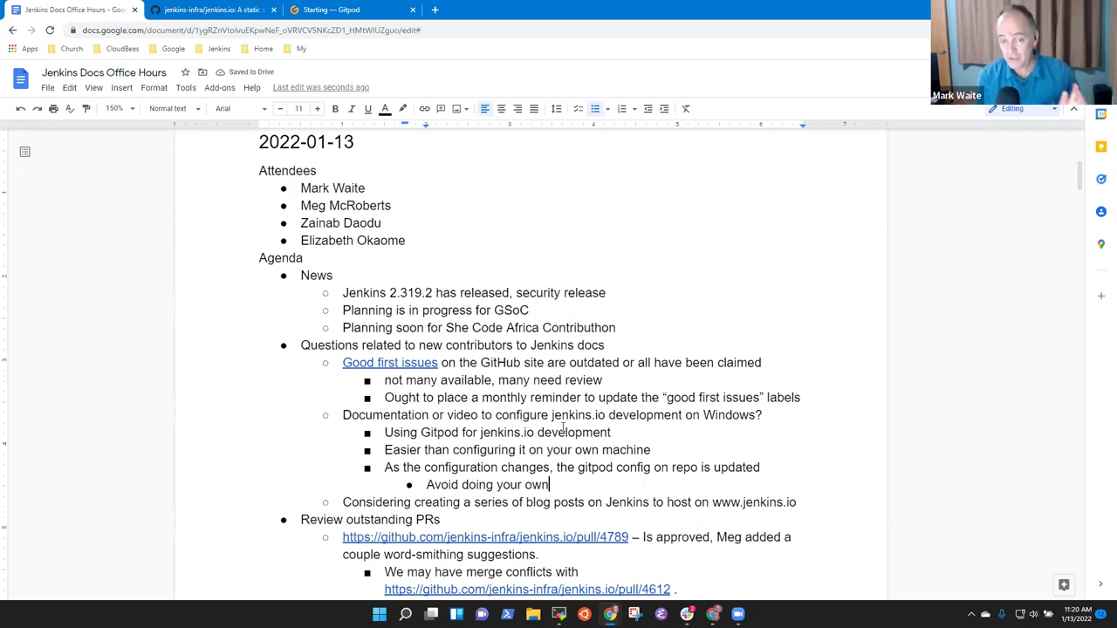
pyautogui.press('Return')
pyautogui.hotkey('shift', 'Tab')
pyautogui.hotkey('shift', 'Tab')
pyautogui.write('What ')
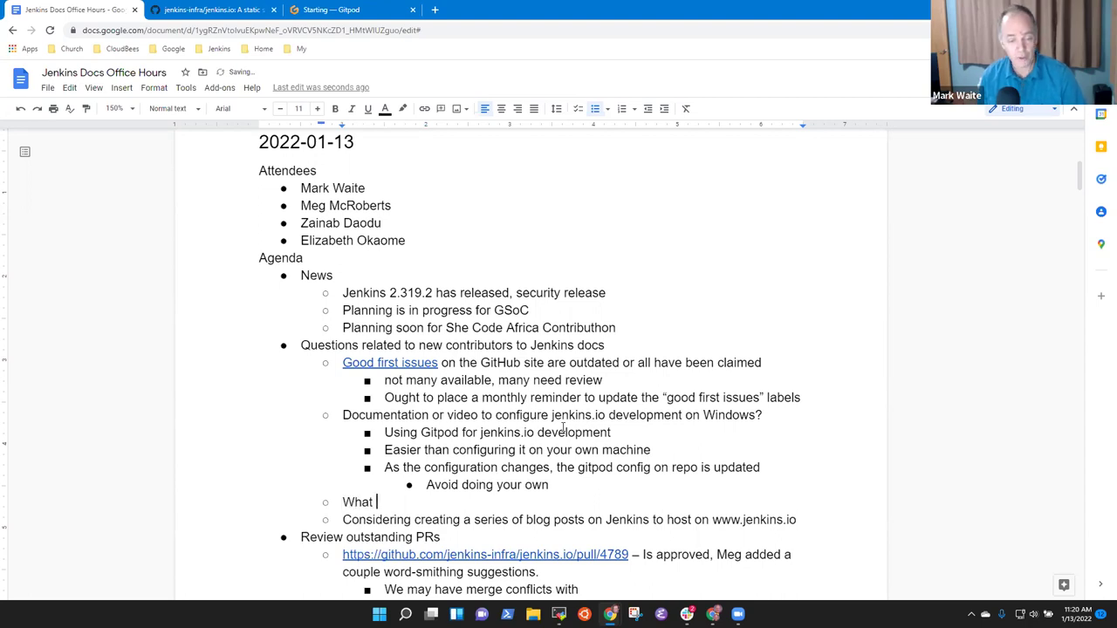
pyautogui.write('would acont')
pyautogui.press('BackSpace')
pyautogui.press('BackSpace')
pyautogui.press('BackSpace')
pyautogui.press('BackSpace')
pyautogui.write('contributor do?')
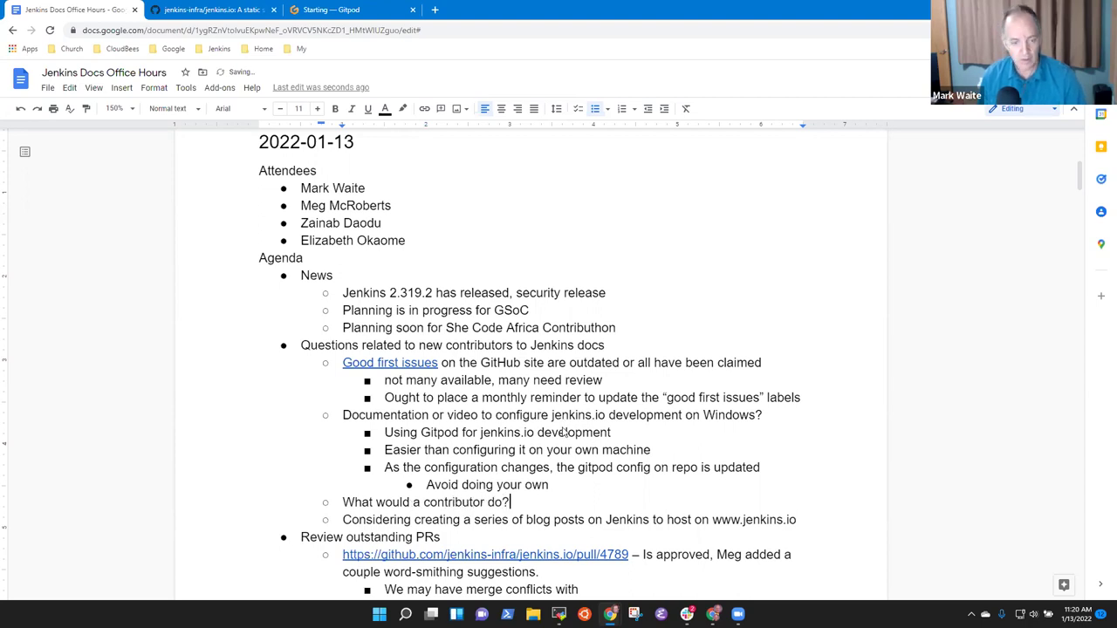
# - List the first contributor steps: 'Register for gitpod.io' and forking the jenkins.io repository
pyautogui.press('Return')
pyautogui.press('Tab')
pyautogui.write('Register')
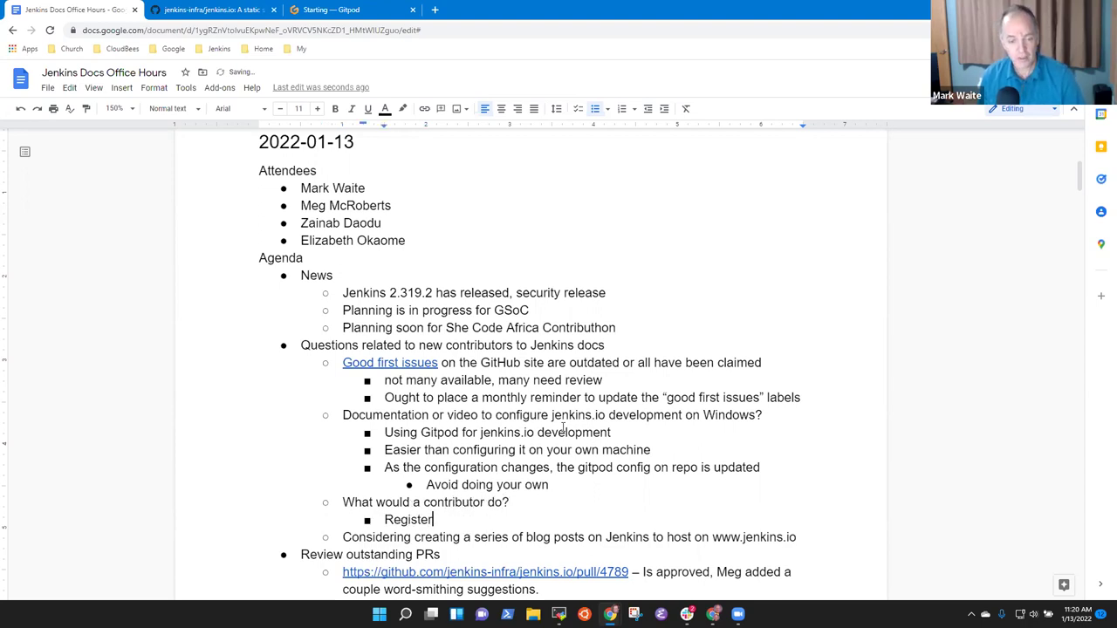
pyautogui.write(' for gitp')
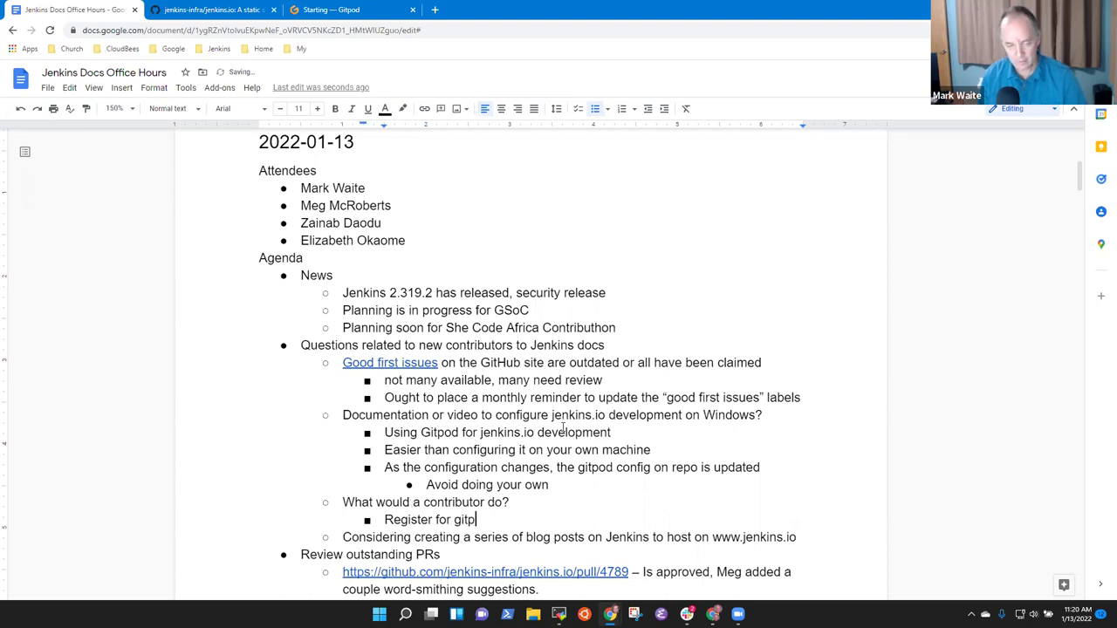
pyautogui.write('od.io')
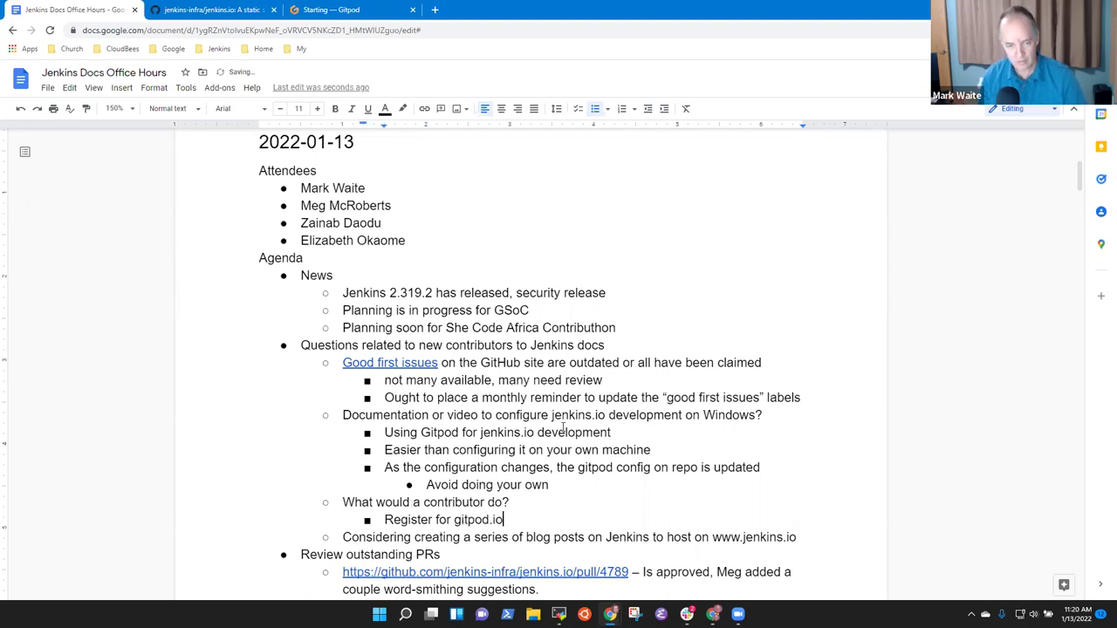
pyautogui.press('Return')
pyautogui.write('Fork the')
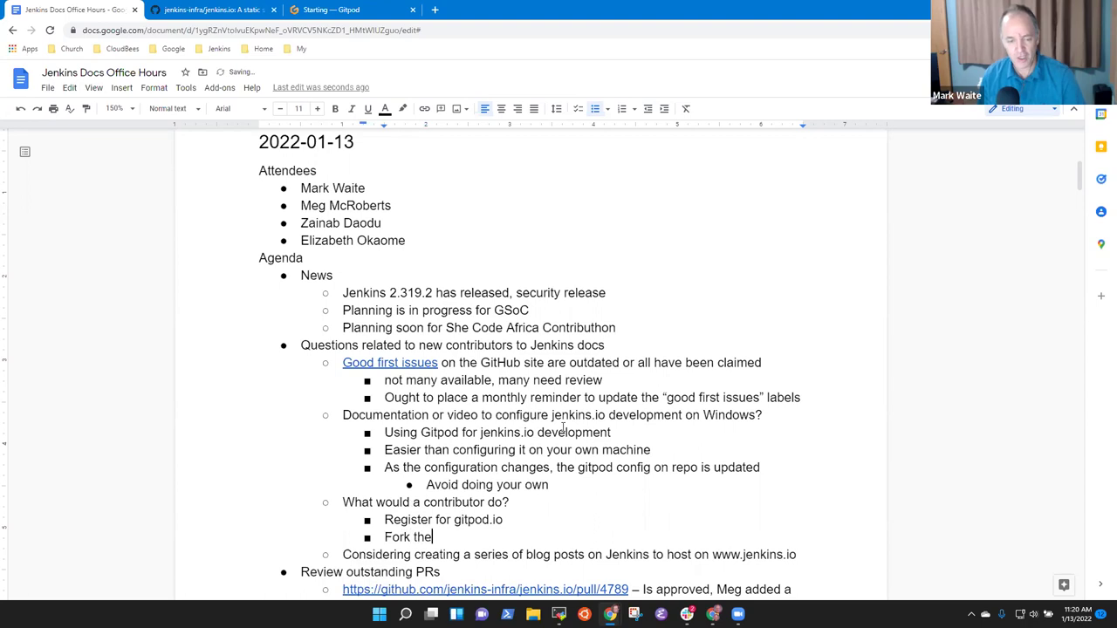
pyautogui.write(' jenkins.io ')
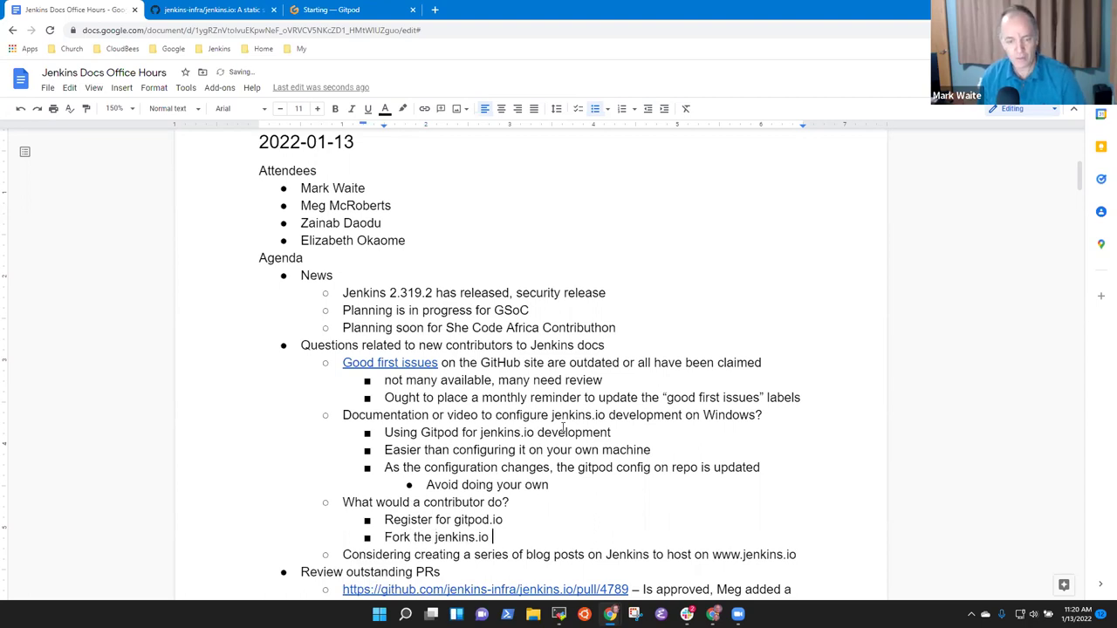
pyautogui.write('repository to thei')
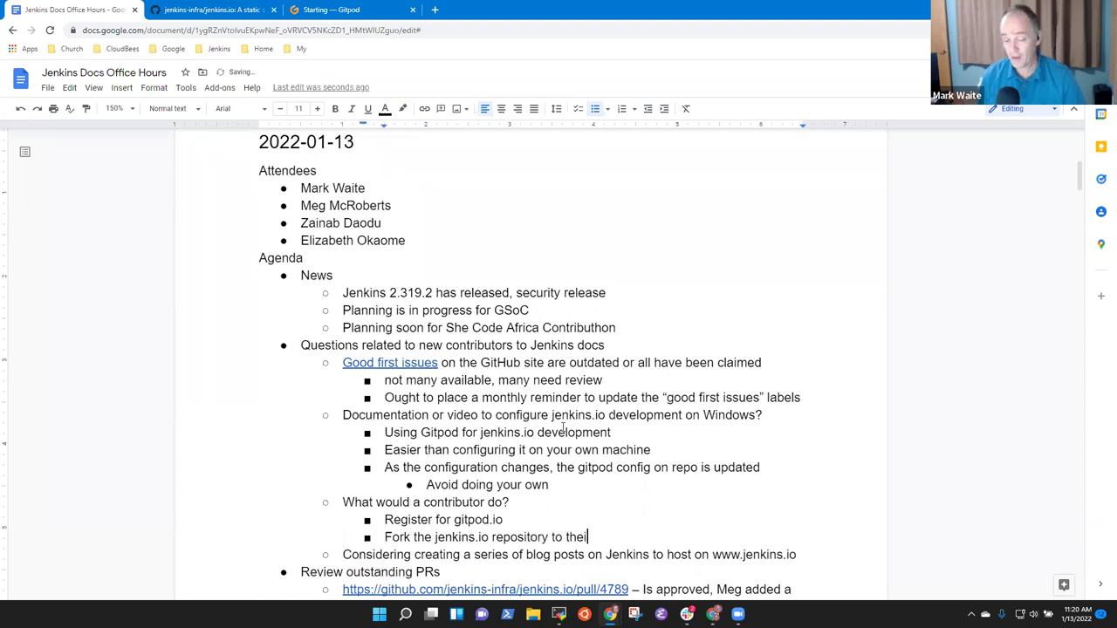
pyautogui.write('r private')
pyautogui.hotkey('ctrl', 'BackSpace')
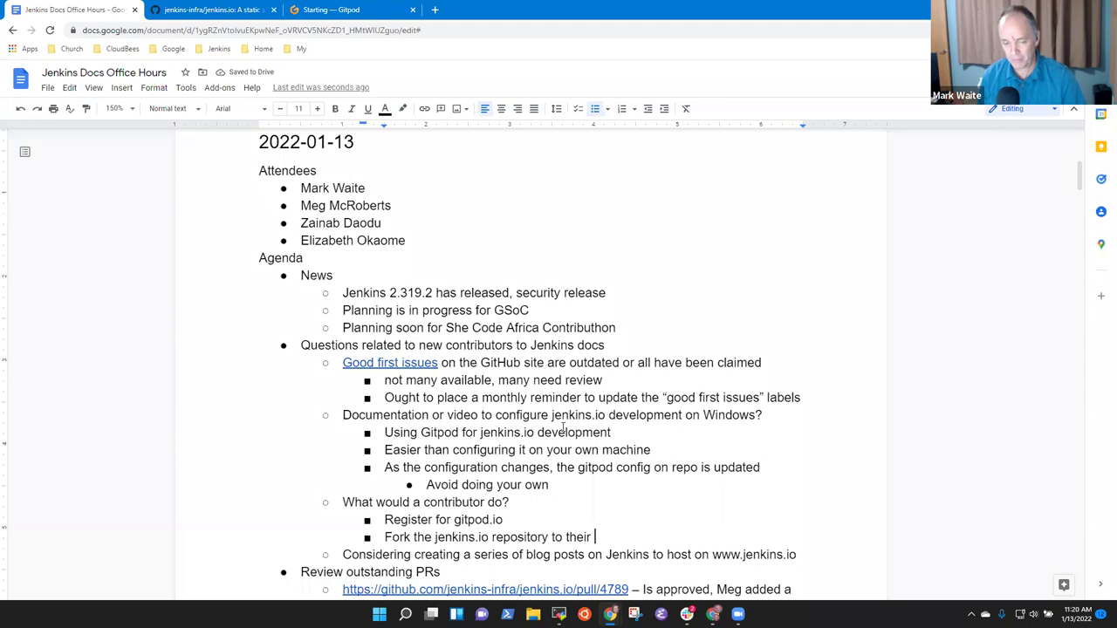
pyautogui.write('personal')
pyautogui.hotkey('ctrl', 'BackSpace')
pyautogui.hotkey('ctrl', 'BackSpace')
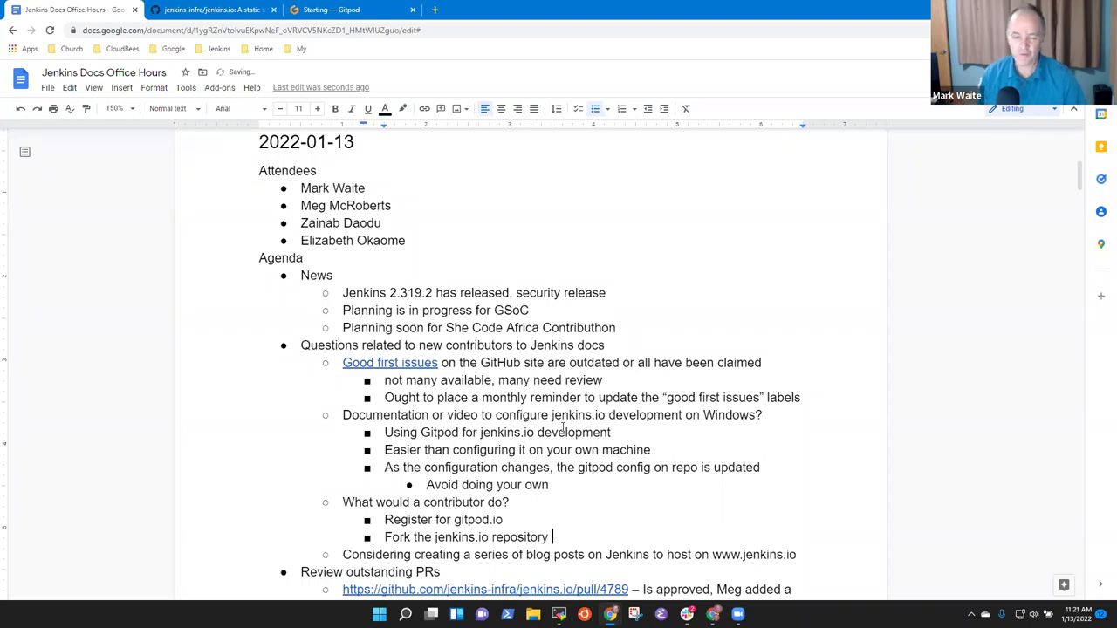
pyautogui.hotkey('ctrl', 'BackSpace')
pyautogui.write('repos')
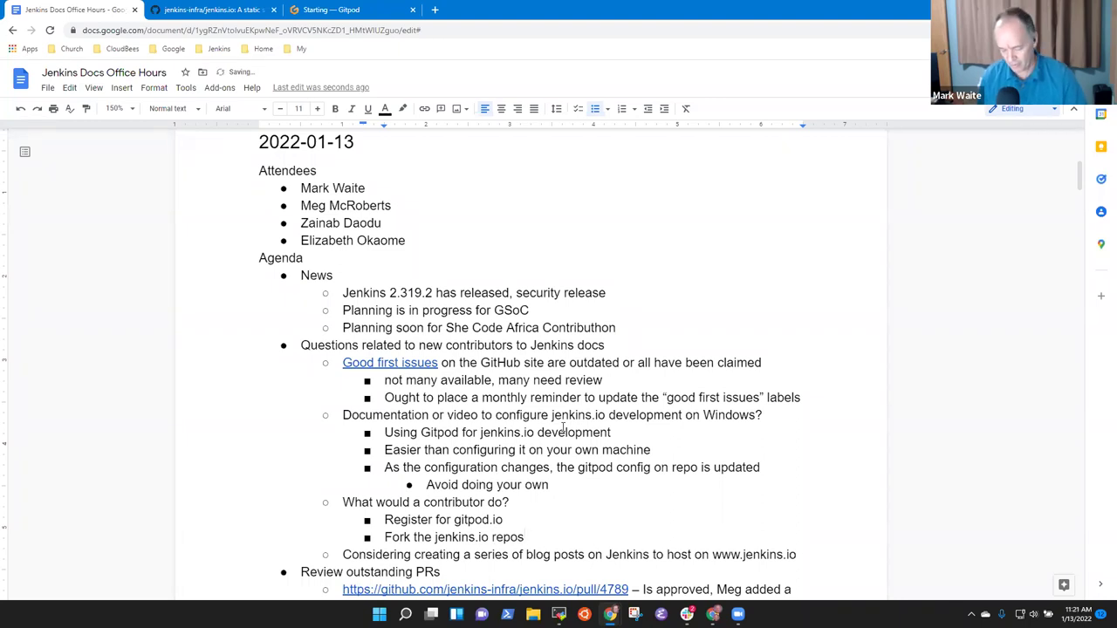
pyautogui.write('itory')
# - Add contributor steps 'Start a GitPod project from that jenkins.io repository' and 'Submit pull requests'
pyautogui.press('Return')
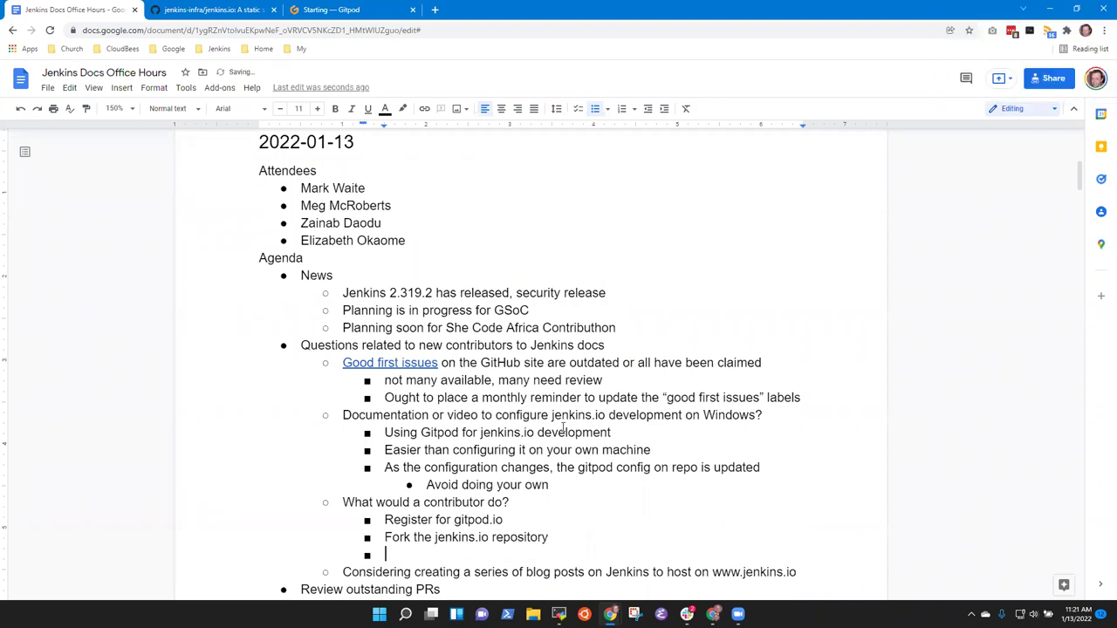
pyautogui.write('Start a GitPod ')
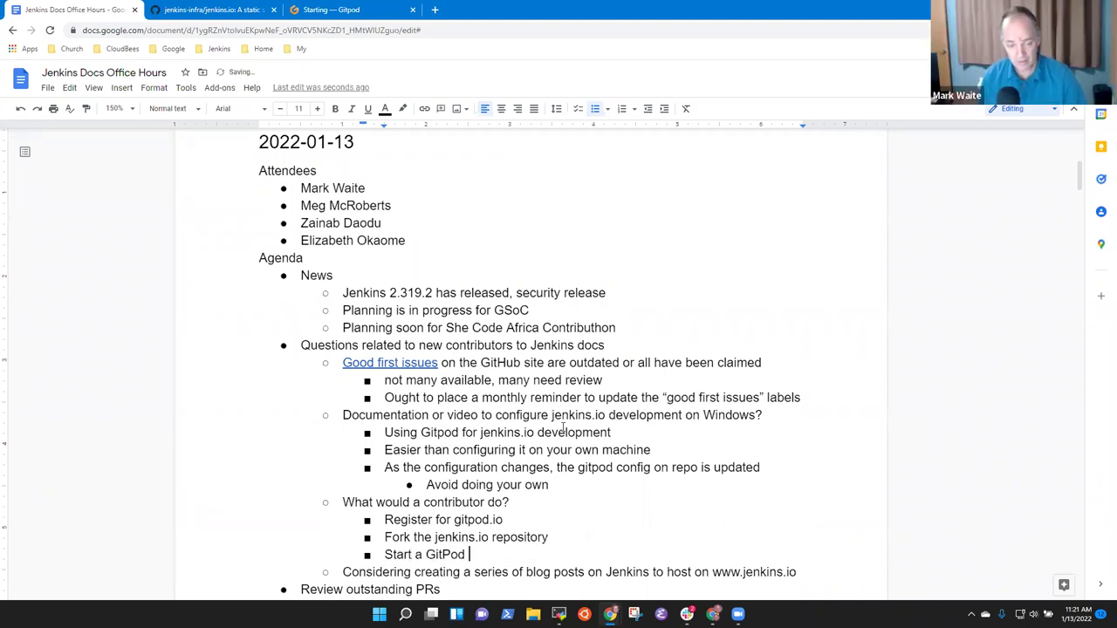
pyautogui.write('project from that ')
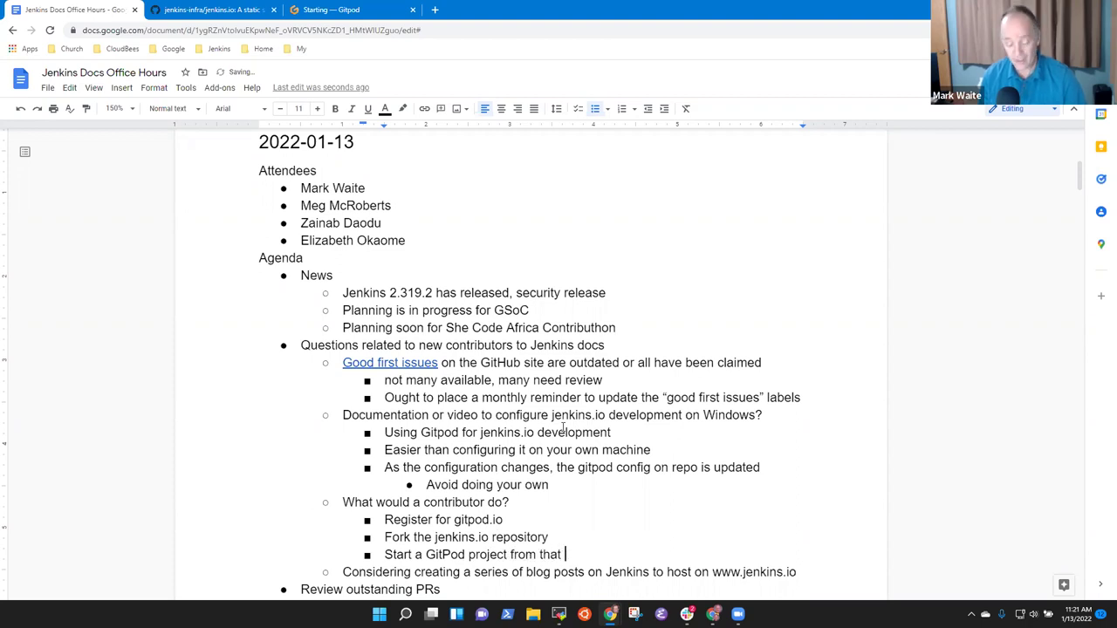
pyautogui.write('jenkins.io repository')
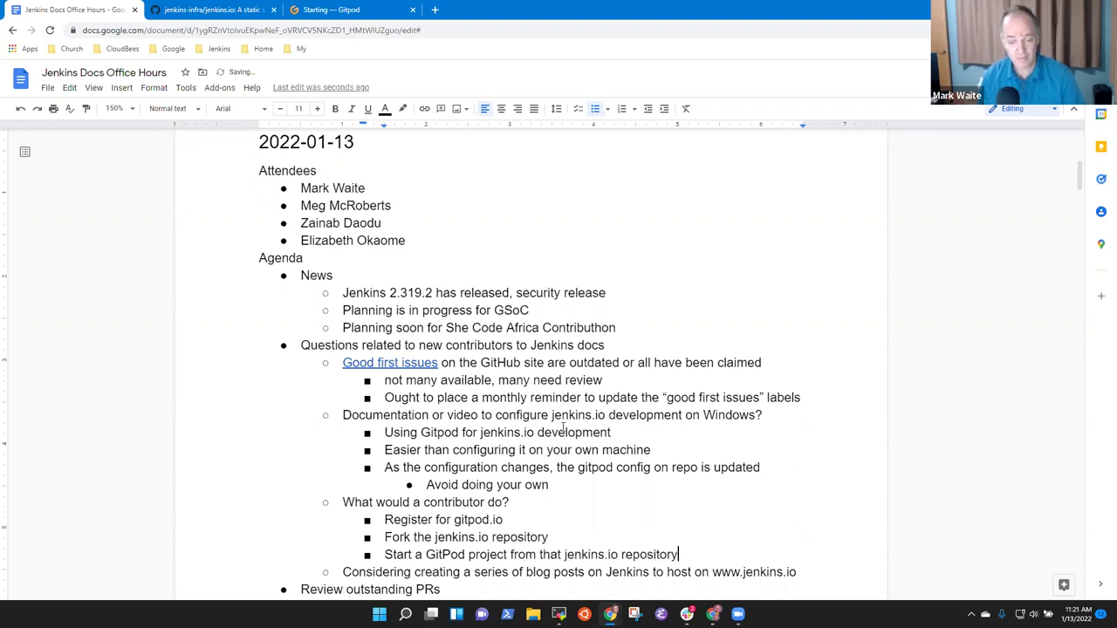
pyautogui.press('Return')
pyautogui.write('Sub')
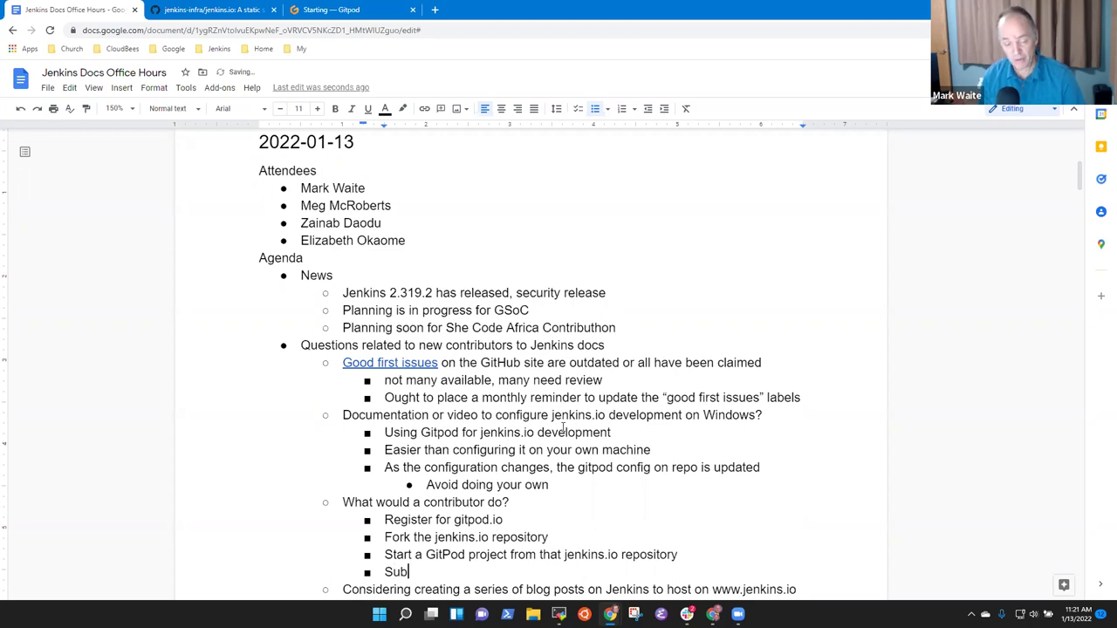
pyautogui.write('mit pull reque')
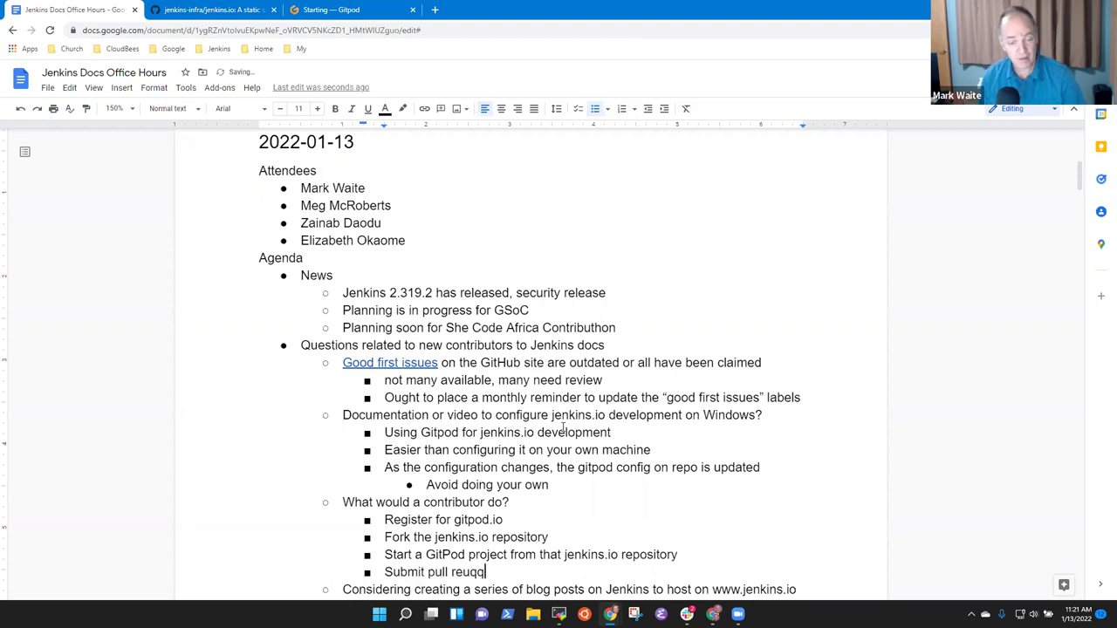
pyautogui.press('BackSpace')
pyautogui.press('BackSpace')
pyautogui.write('uests')
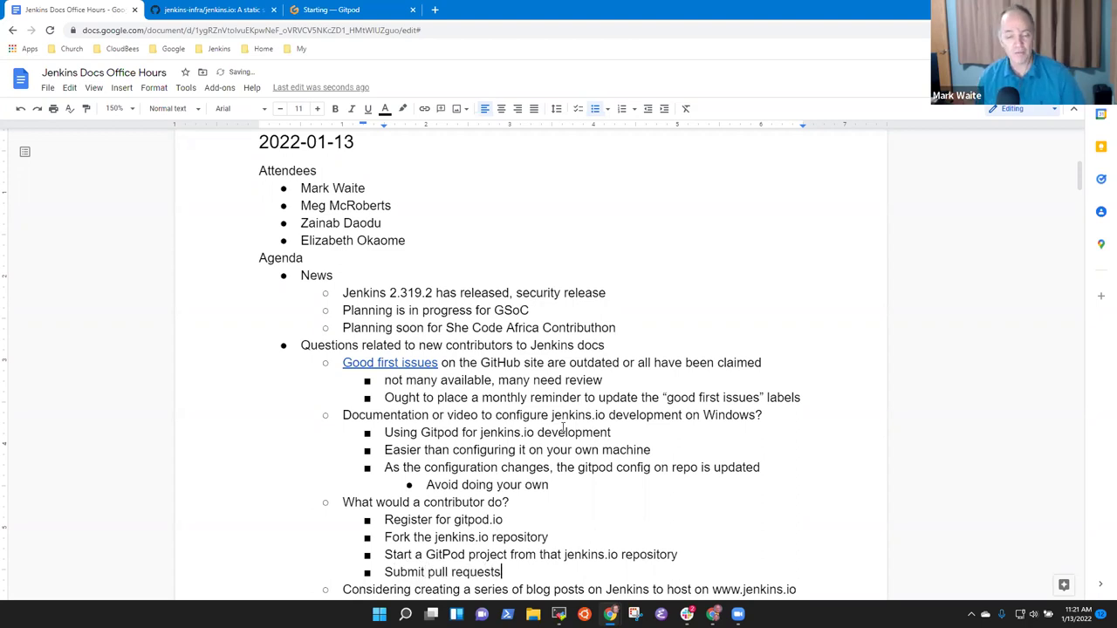
pyautogui.scroll(-3, 563, 426)
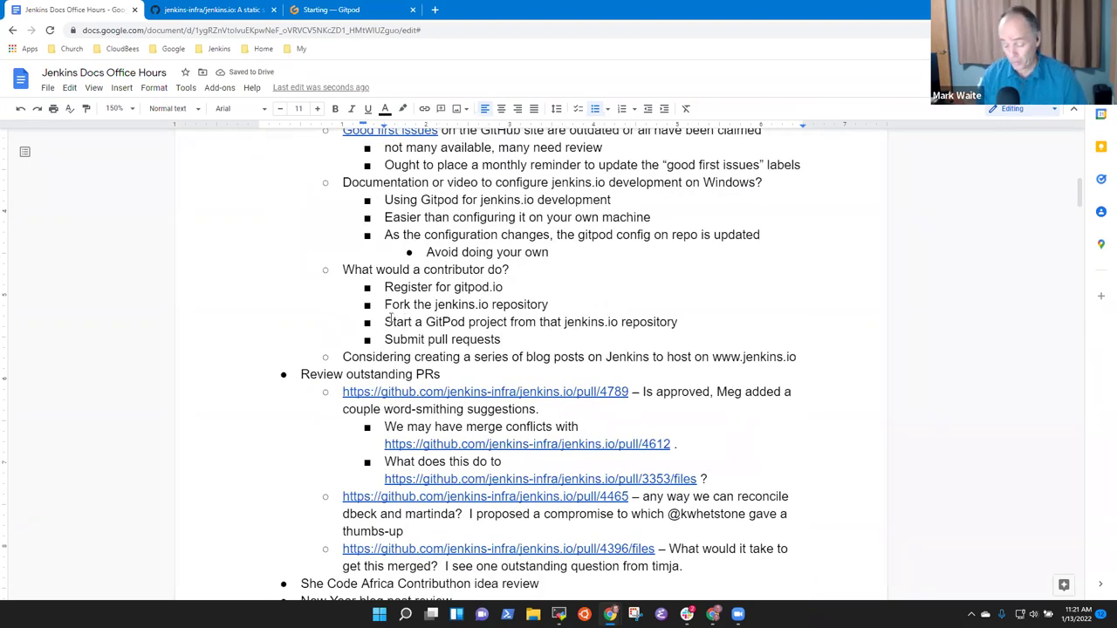
pyautogui.tripleClick(390, 319)
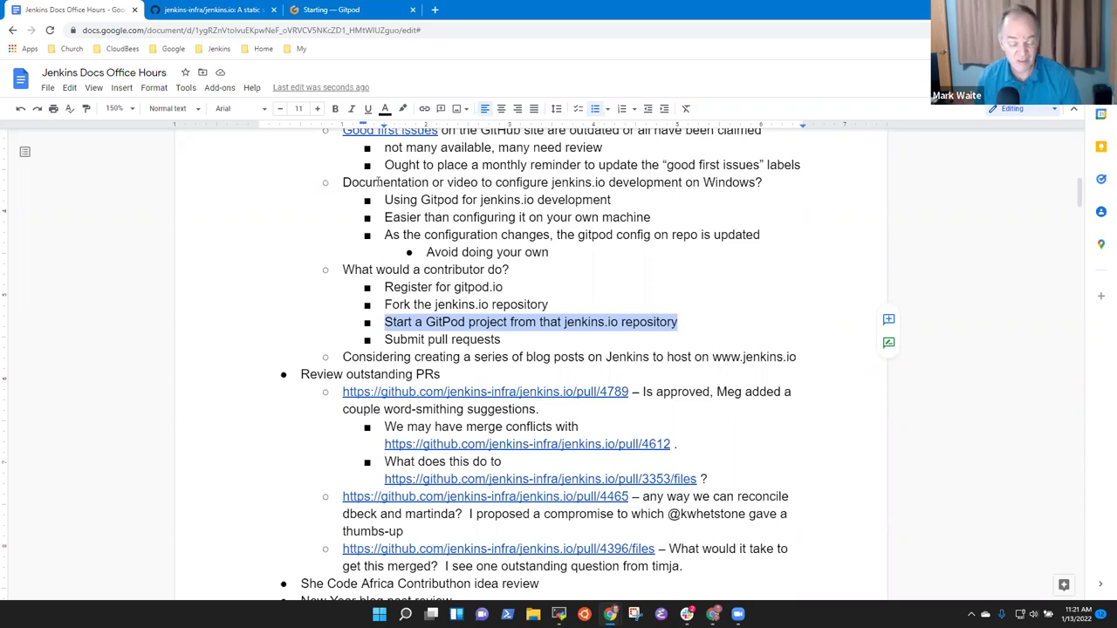
# - Add a bullet after 'Submit pull requests' asking to schedule a demo next week of how it works
pyautogui.click(325, 11)
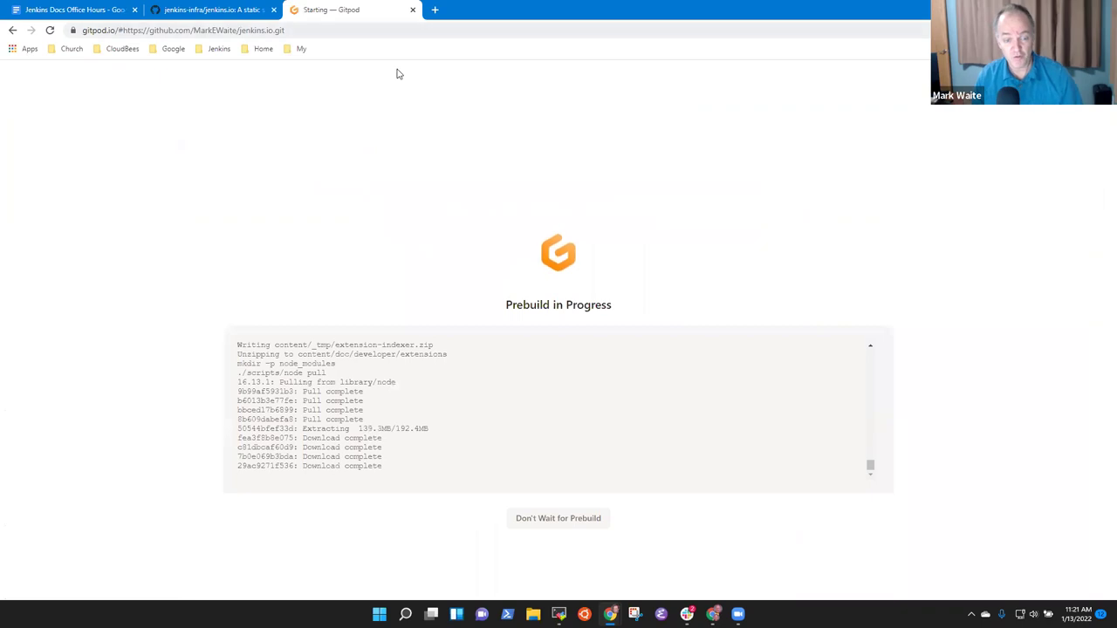
pyautogui.click(218, 9)
pyautogui.click(74, 10)
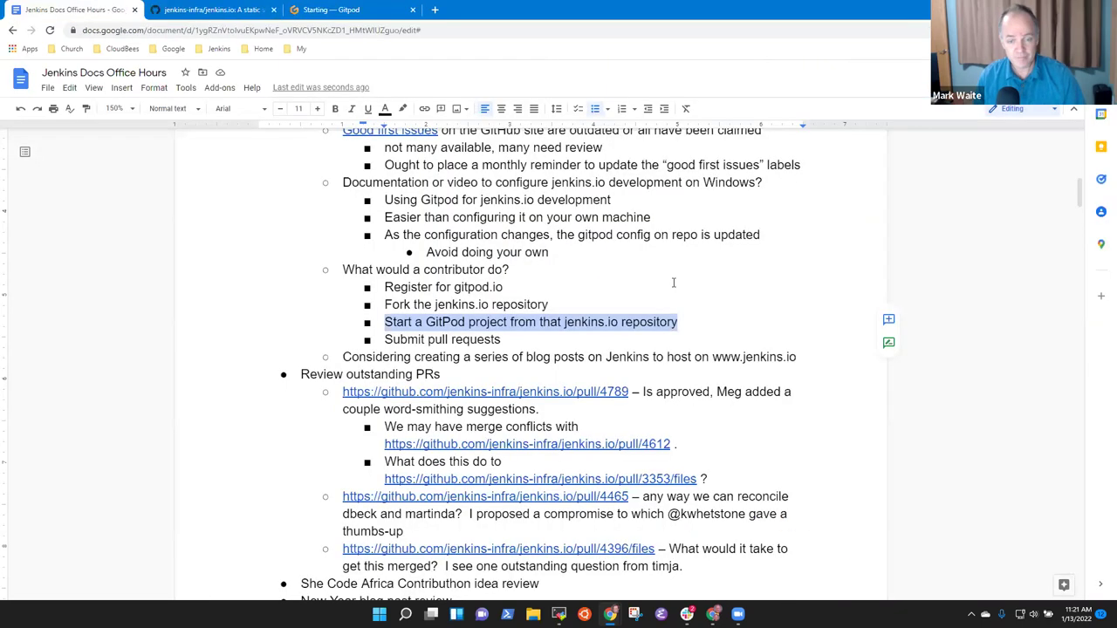
pyautogui.click(524, 340)
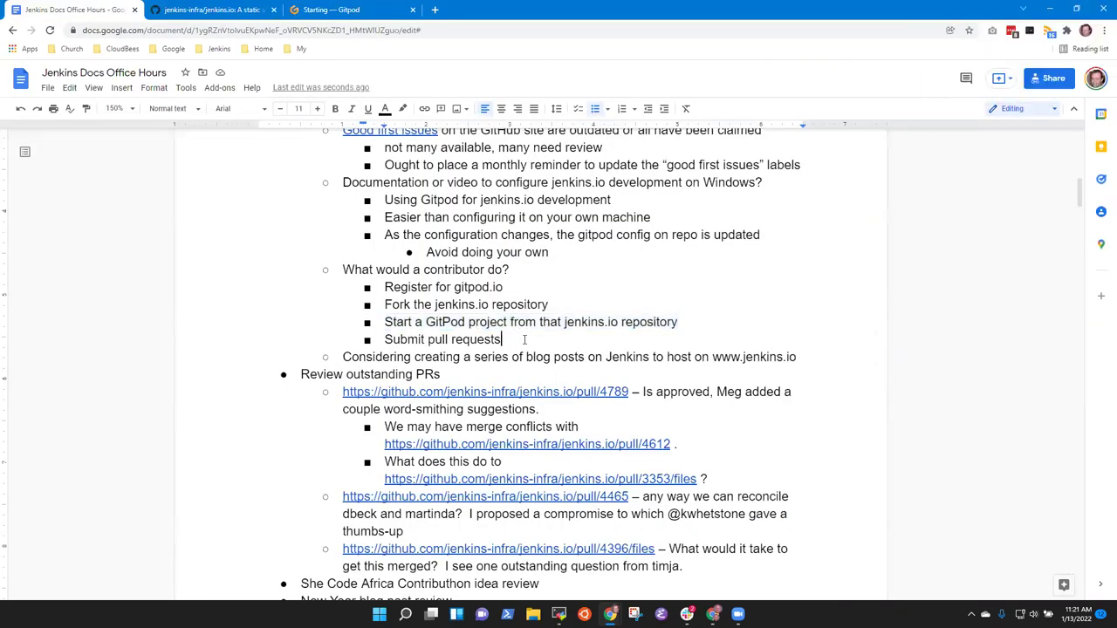
pyautogui.press('Return')
pyautogui.write('Mark propose a time for next week when Jean-Marc Mess')
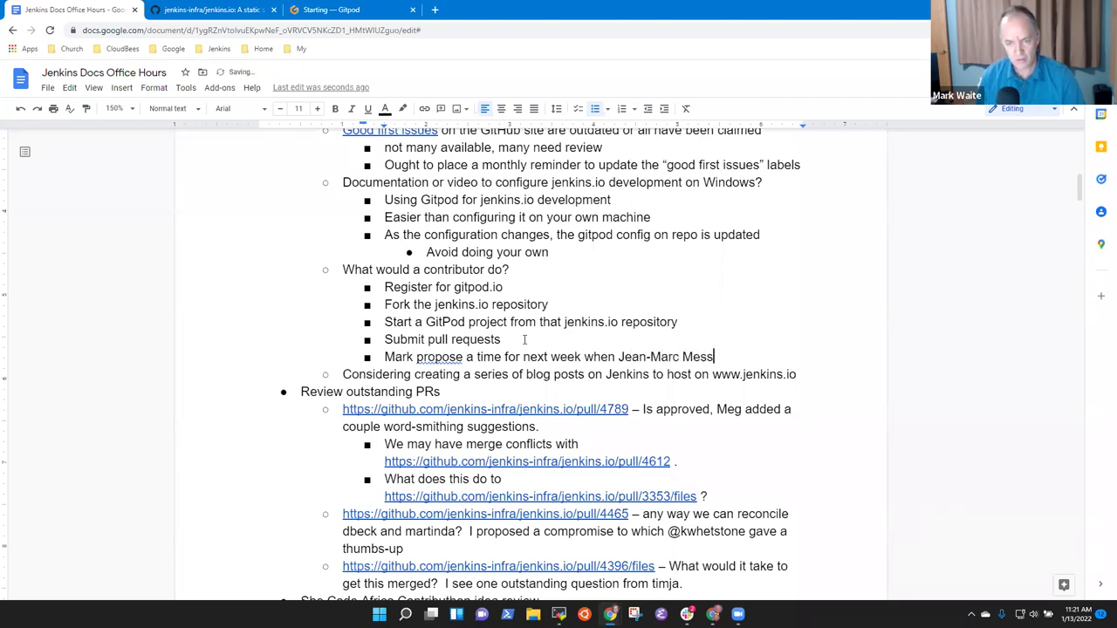
pyautogui.press('BackSpace')
pyautogui.press('BackSpace')
pyautogui.write('essen d')
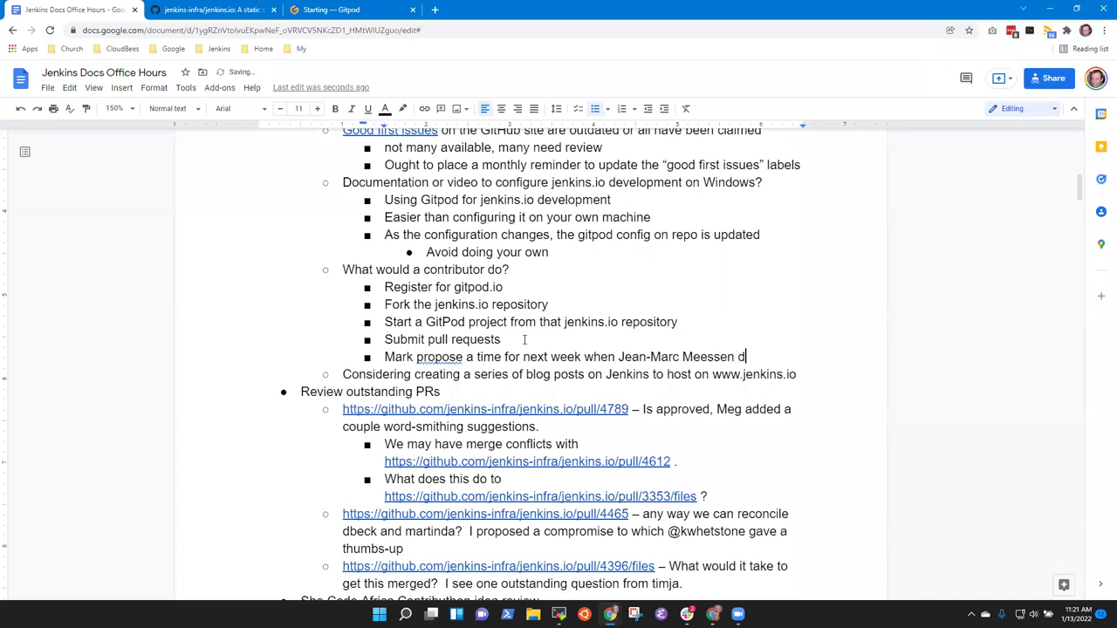
pyautogui.press('BackSpace')
pyautogui.write('could show ')
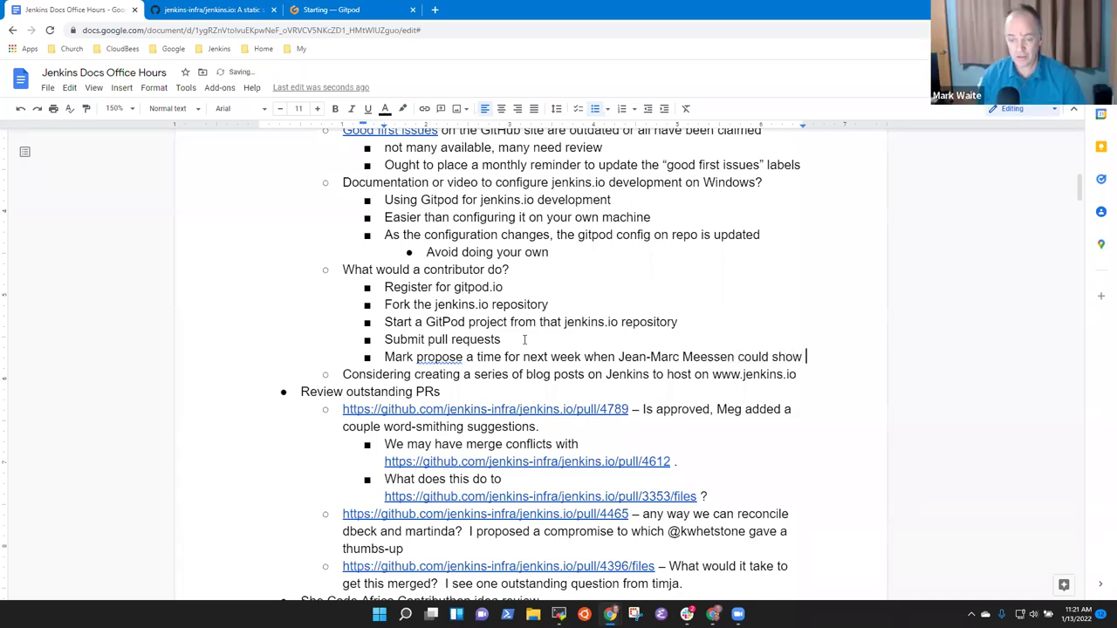
pyautogui.write('us how it work ')
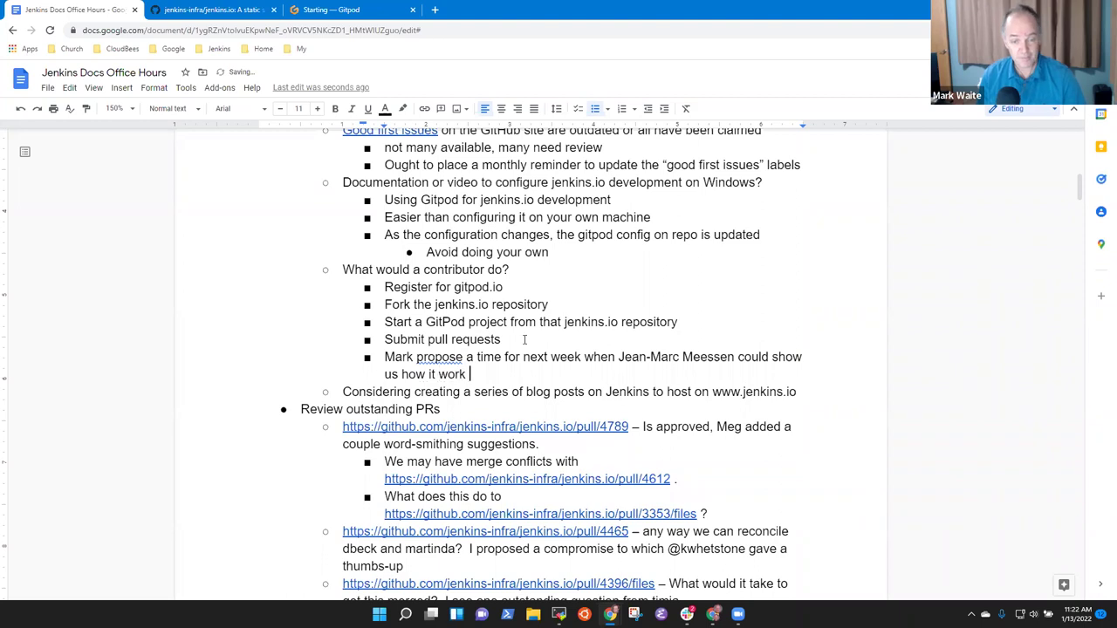
pyautogui.write('for w')
pyautogui.press('BackSpace')
pyautogui.press('BackSpace')
pyautogui.press('BackSpace')
pyautogui.press('BackSpace')
pyautogui.press('BackSpace')
pyautogui.press('BackSpace')
pyautogui.write('s ')
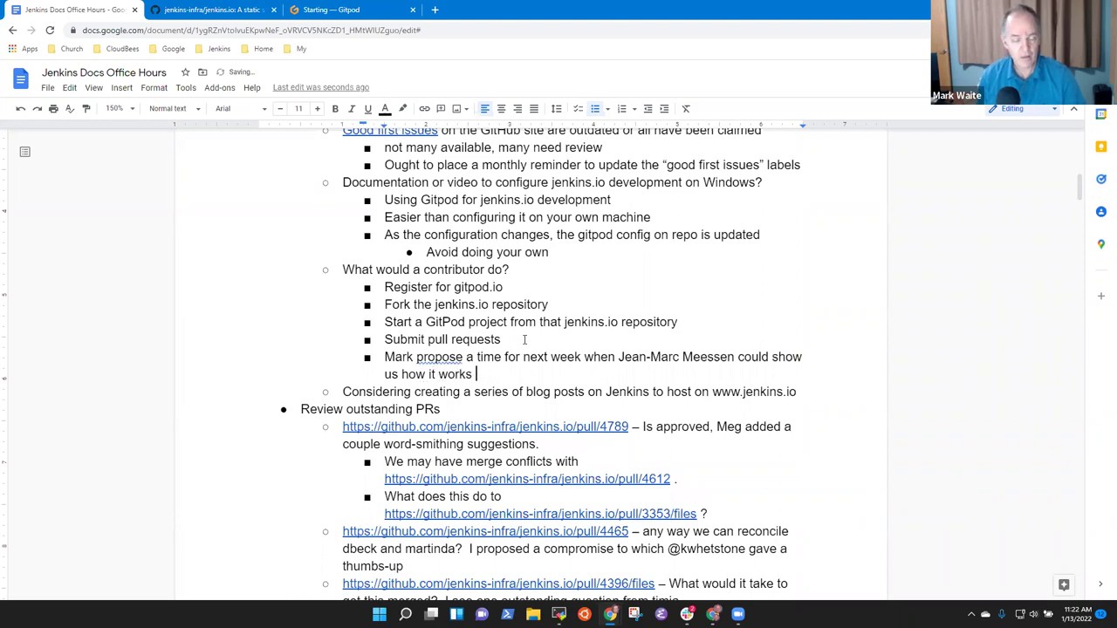
pyautogui.write('for')
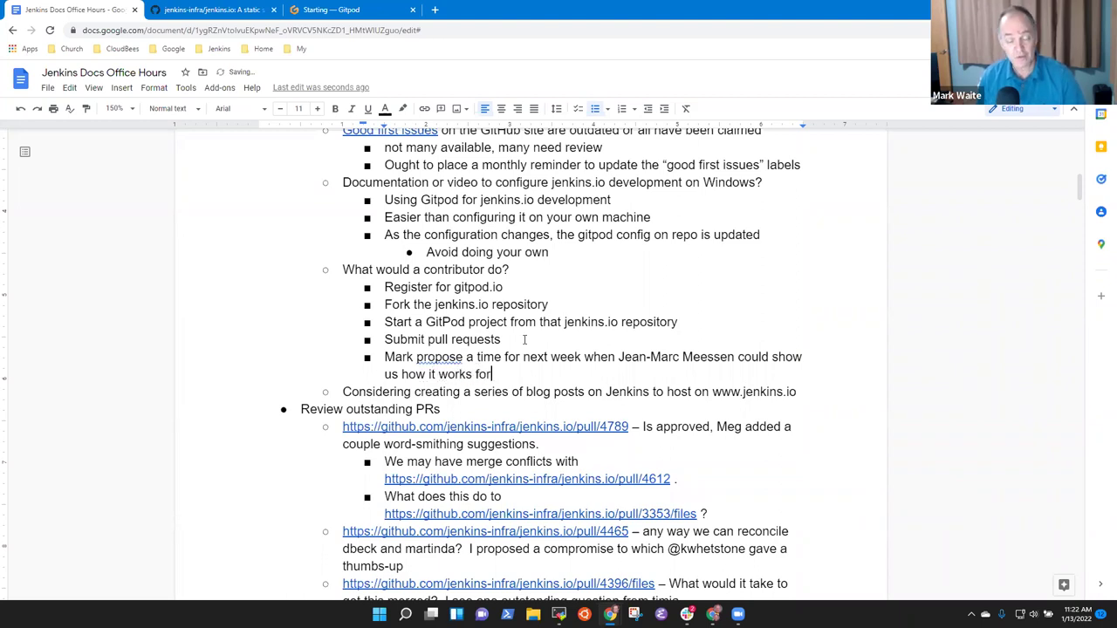
pyautogui.write(' him')
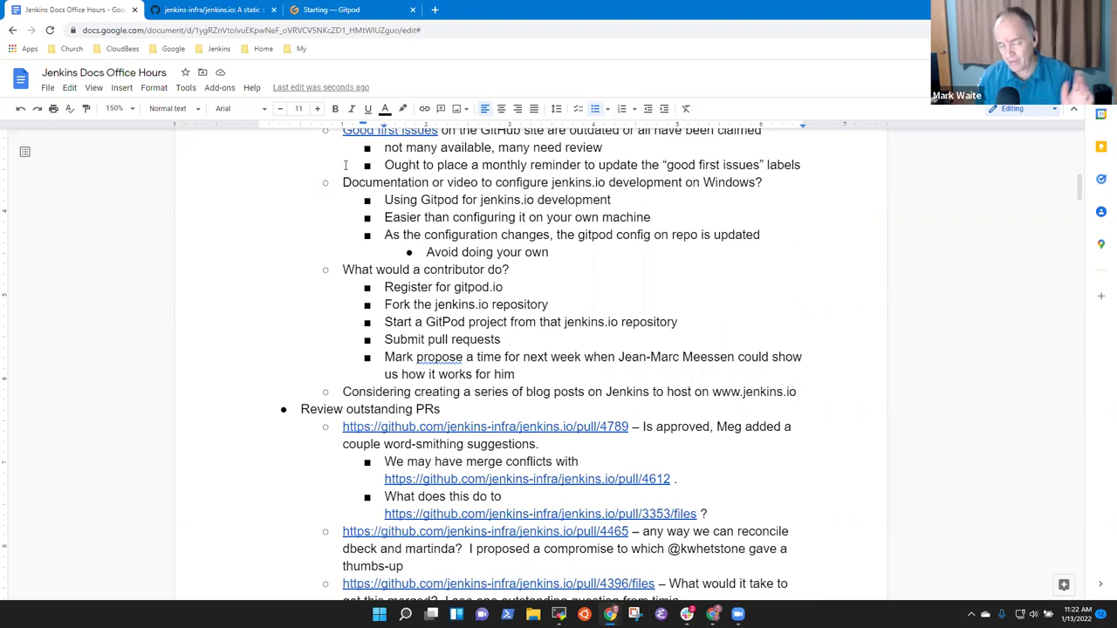
pyautogui.tripleClick(445, 201)
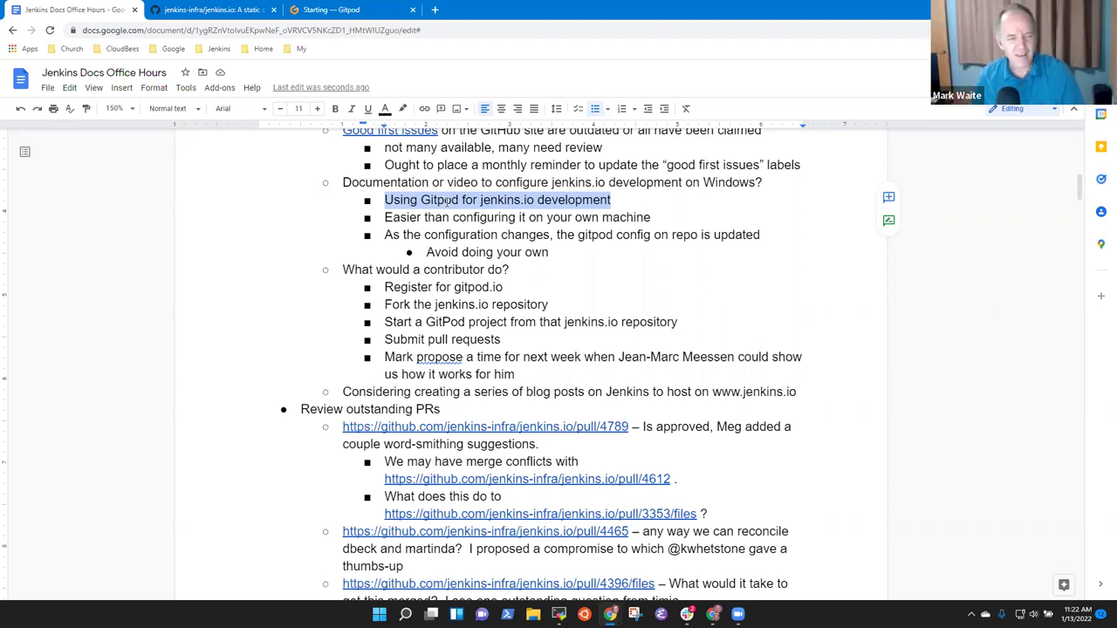
pyautogui.click(351, 10)
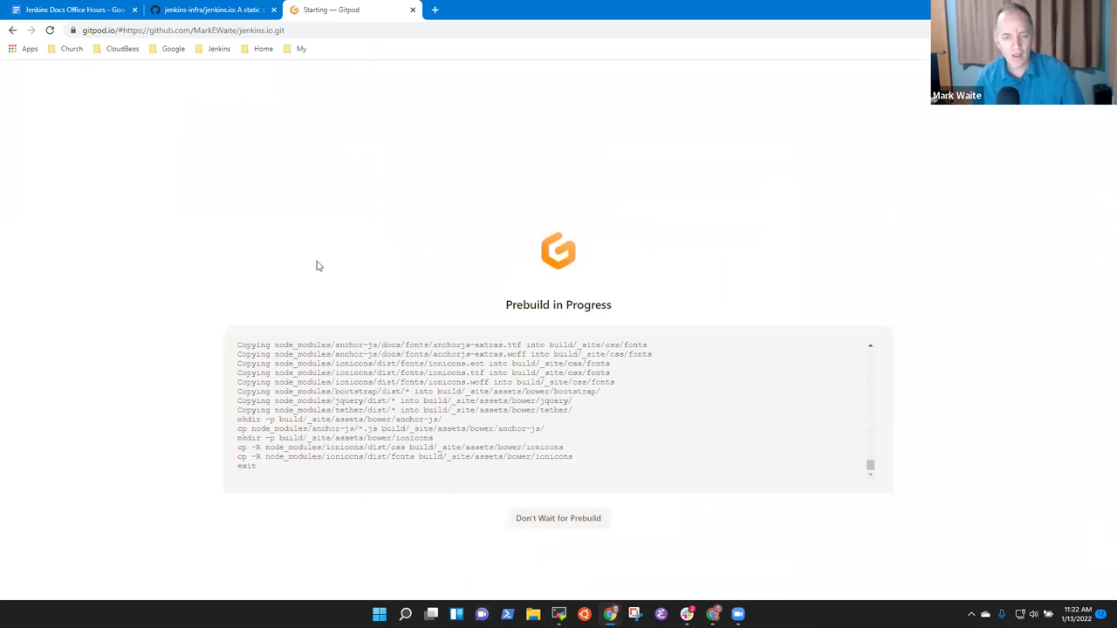
pyautogui.click(209, 10)
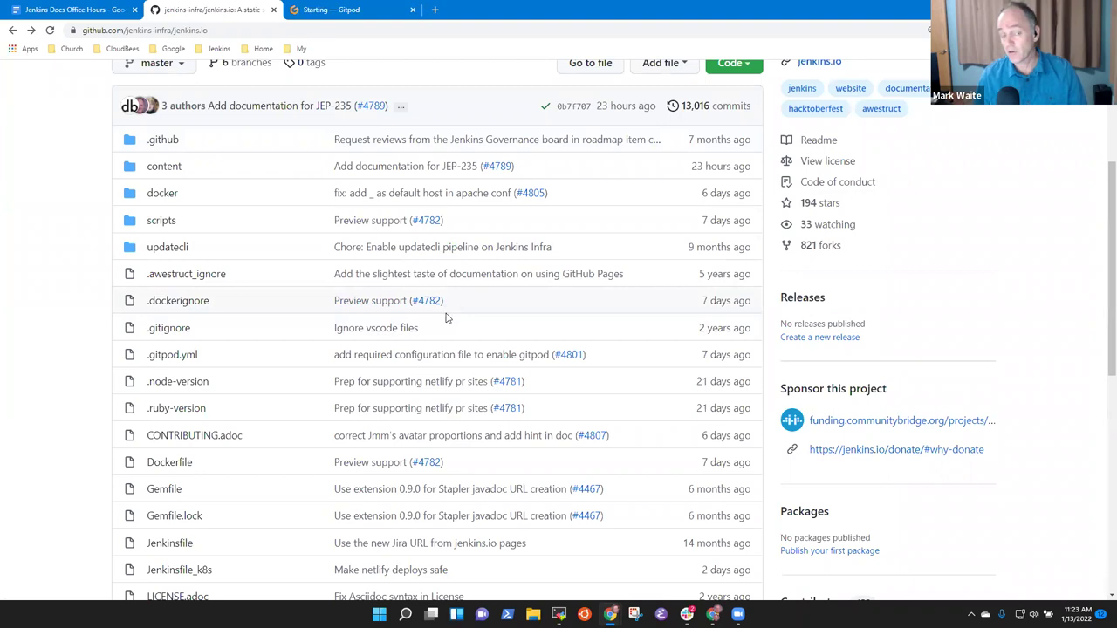
pyautogui.click(75, 11)
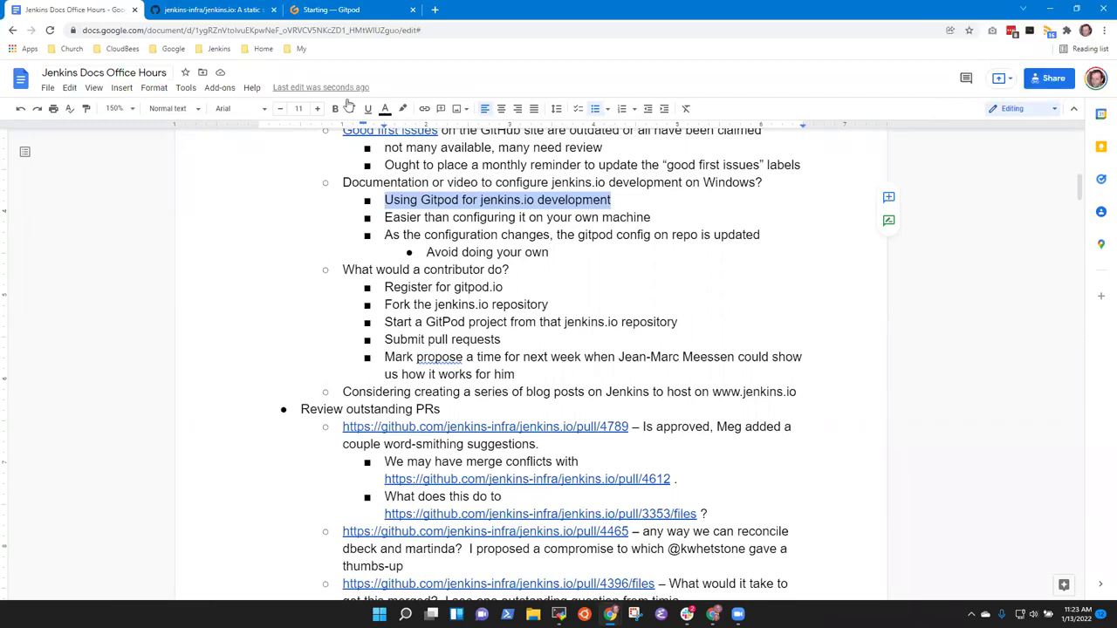
pyautogui.click(446, 199)
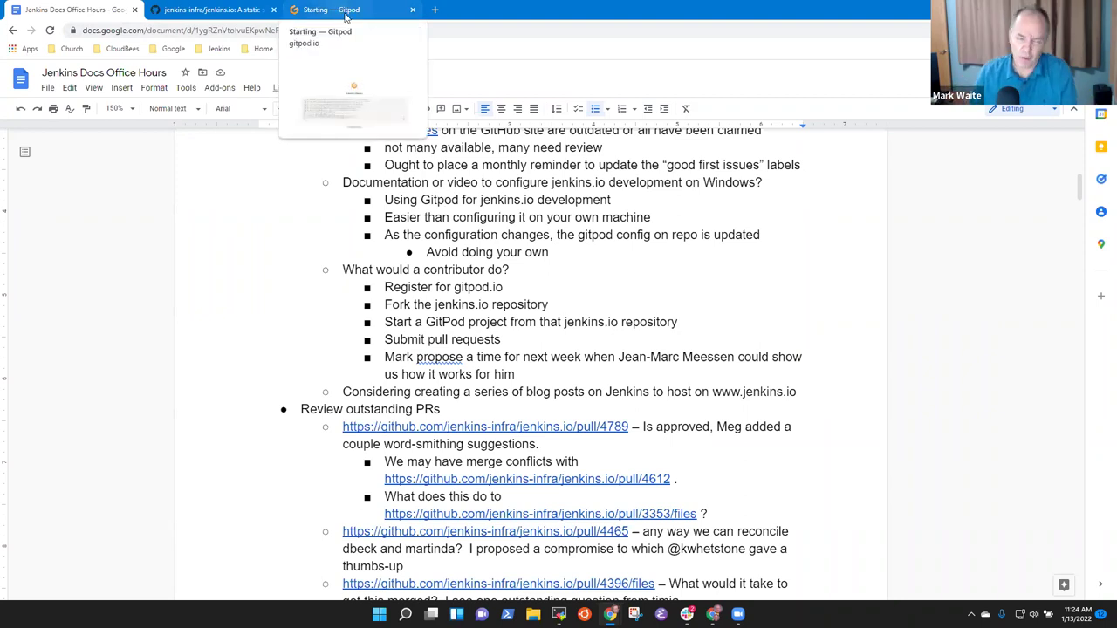
pyautogui.click(345, 12)
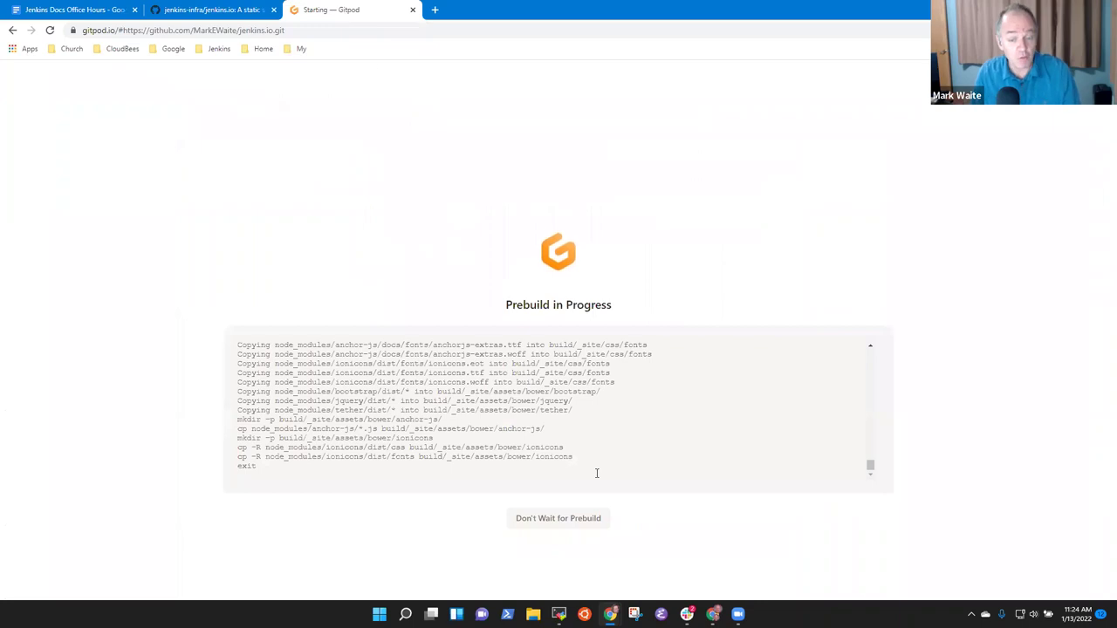
pyautogui.click(222, 10)
pyautogui.click(95, 11)
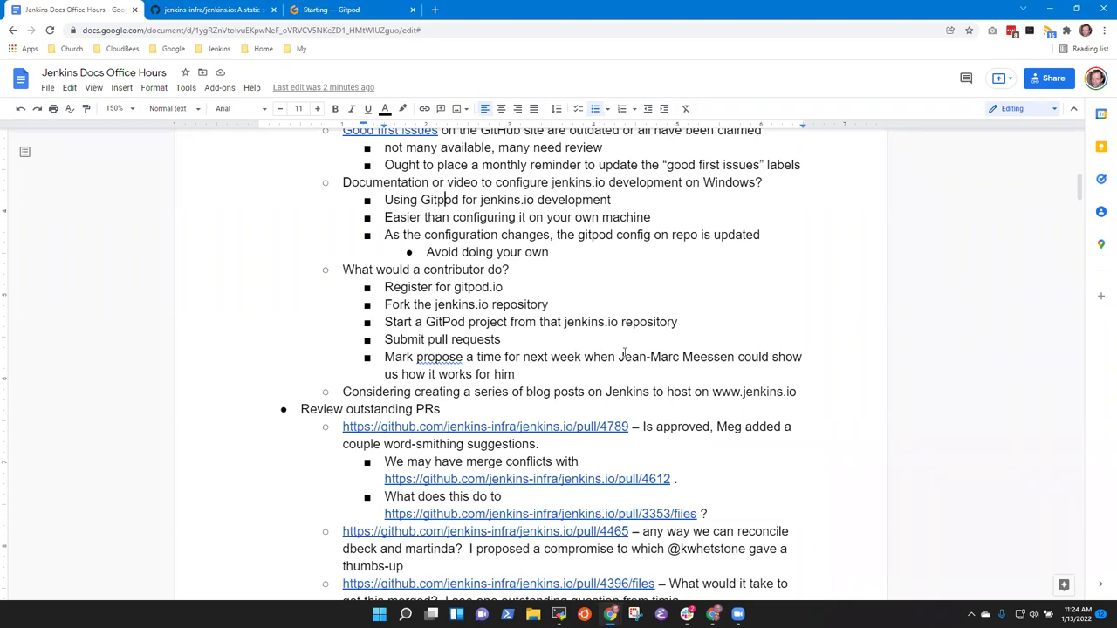
pyautogui.moveTo(617, 357); pyautogui.dragTo(733, 357)
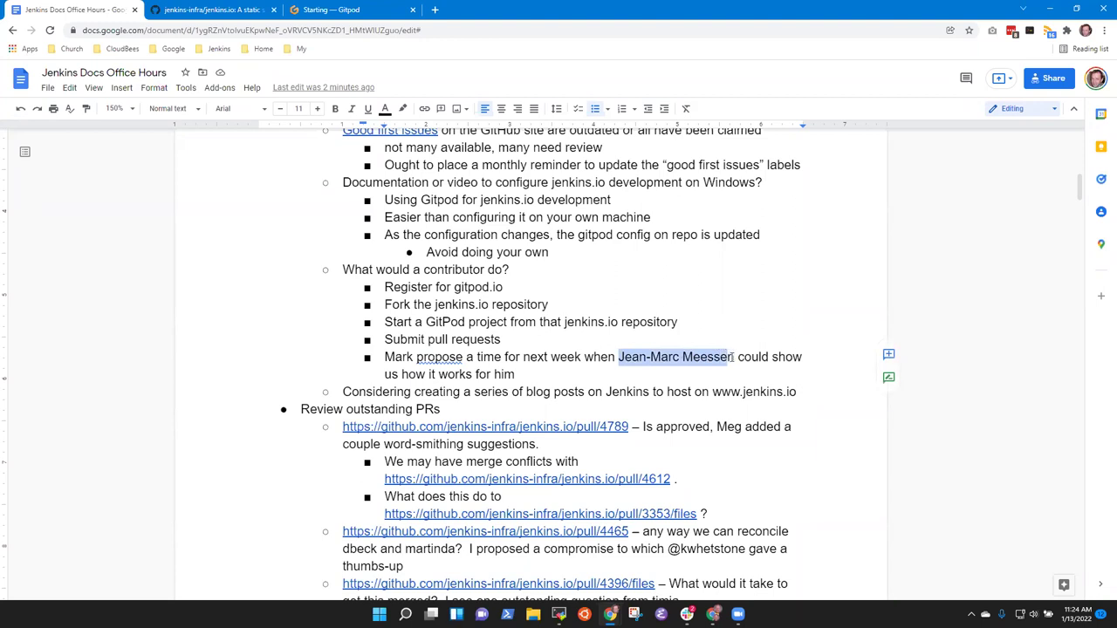
pyautogui.click(731, 357)
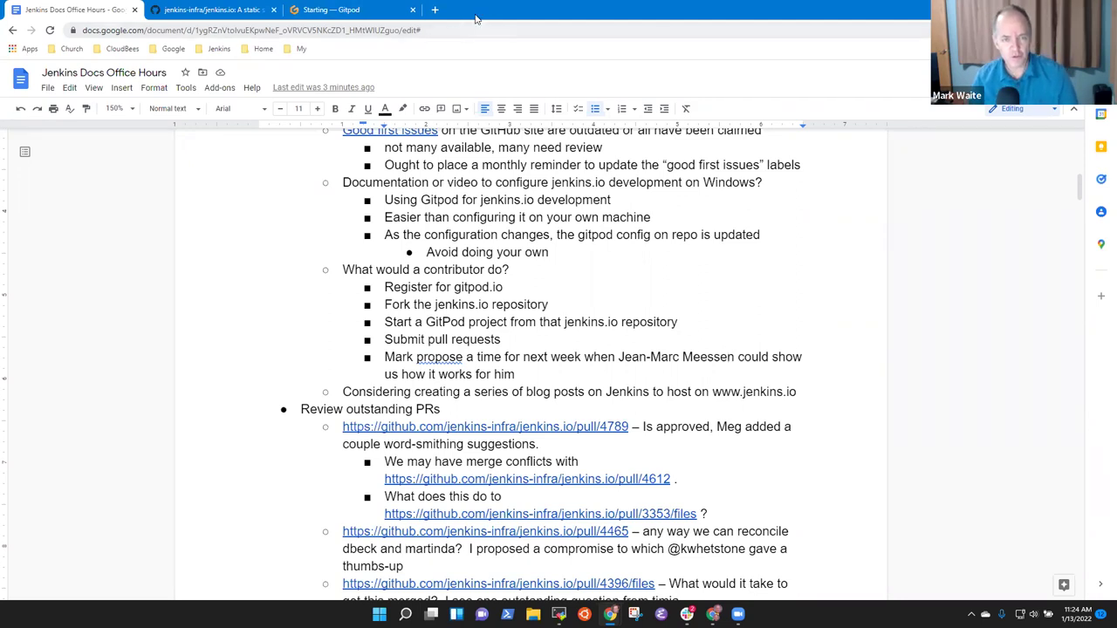
# - In a new tab, search for 'Contributing' and open the Contributing to Open Source workbook
pyautogui.click(432, 10)
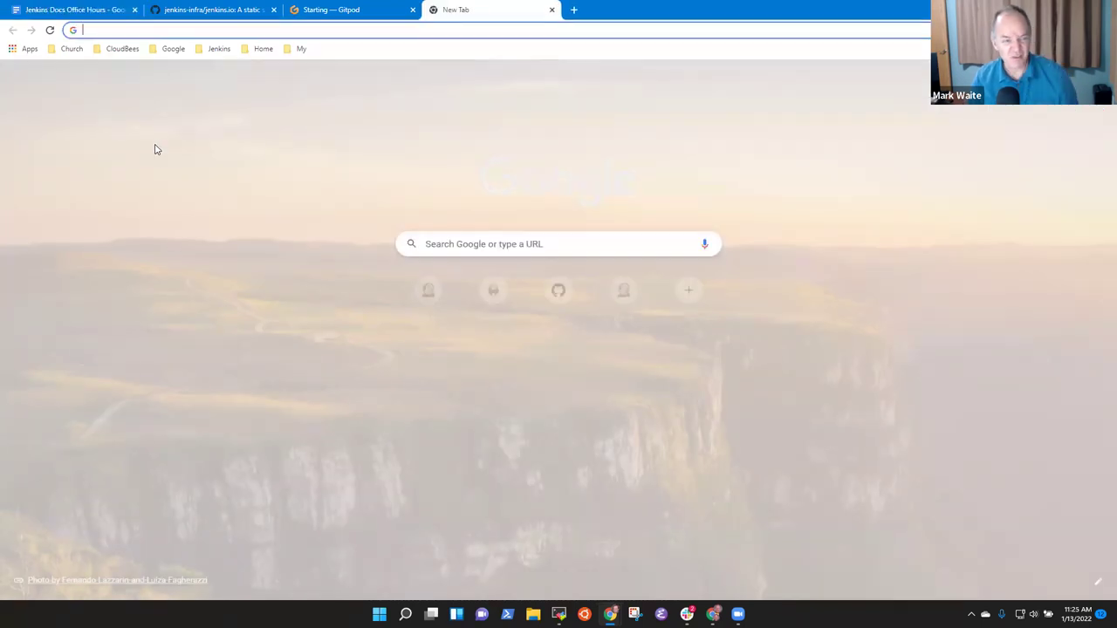
pyautogui.click(214, 51)
pyautogui.click(211, 30)
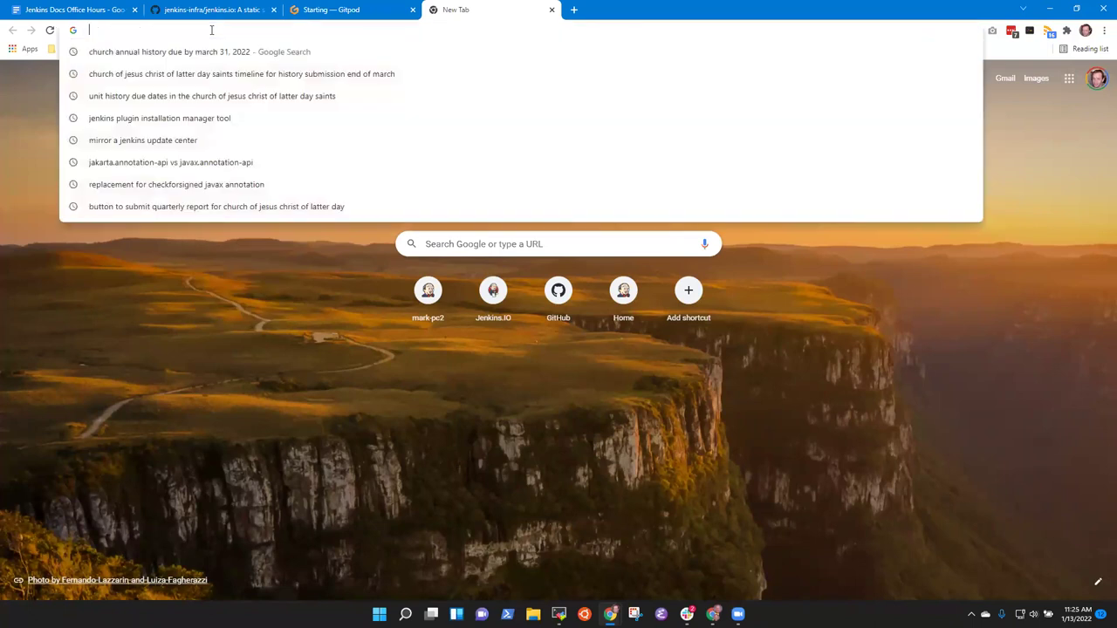
pyautogui.write('Darin Pope')
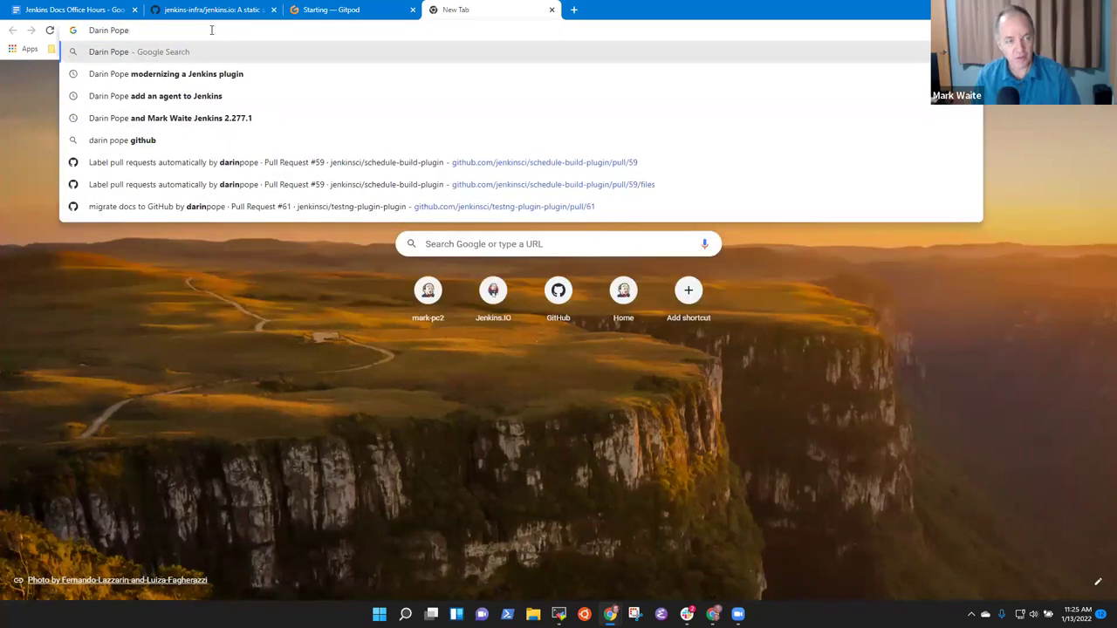
pyautogui.press('Escape')
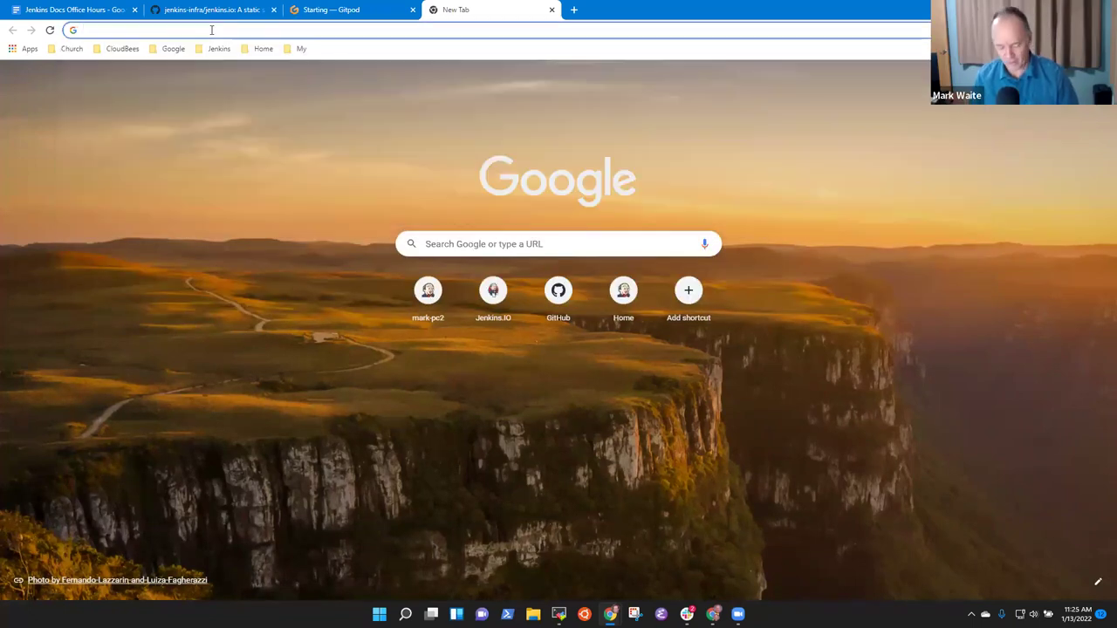
pyautogui.write('Contributing')
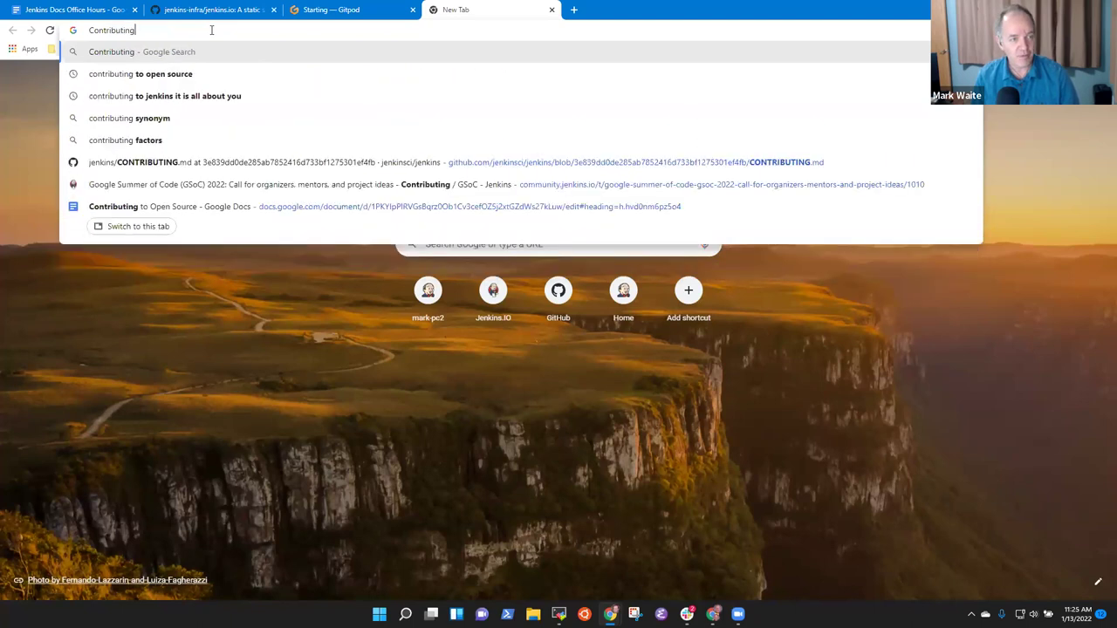
pyautogui.click(359, 208)
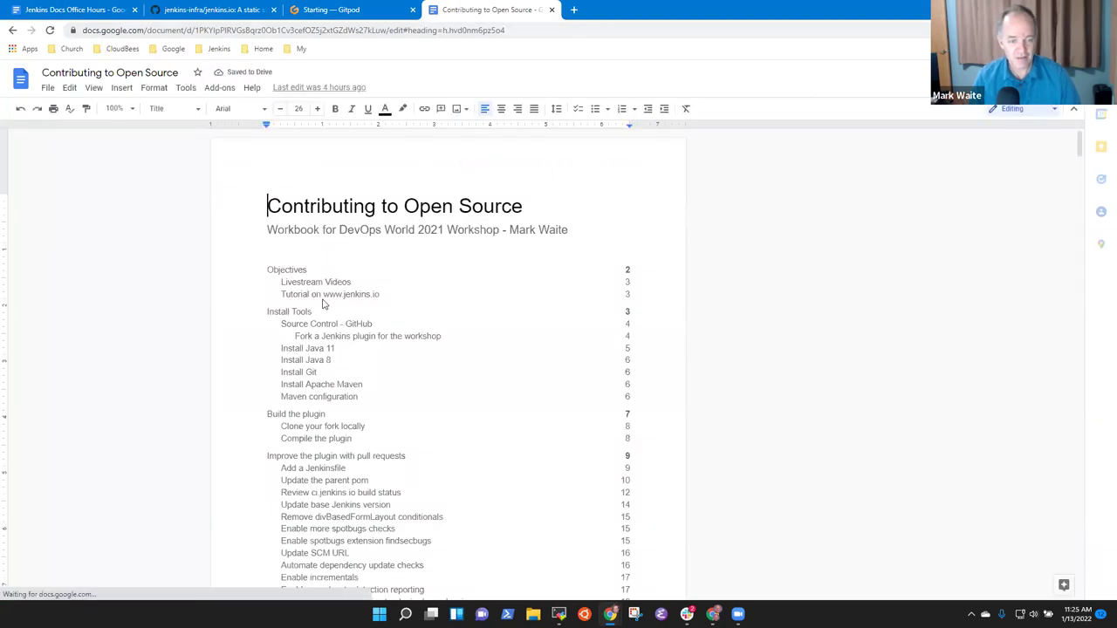
pyautogui.click(323, 295)
pyautogui.click(357, 312)
pyautogui.scroll(3, 430, 289)
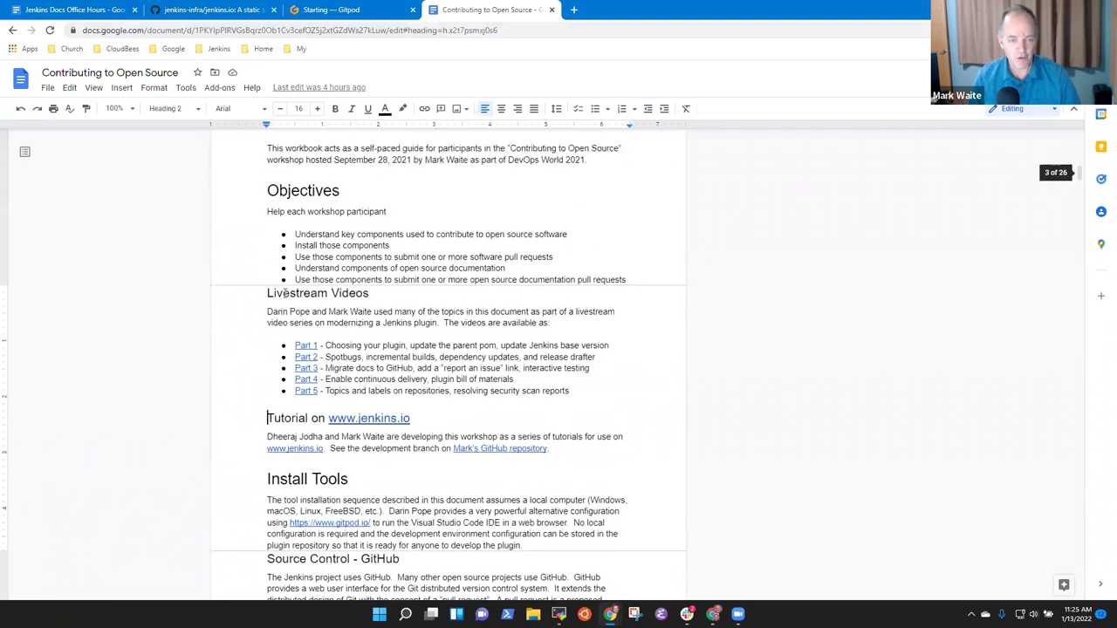
pyautogui.click(329, 292)
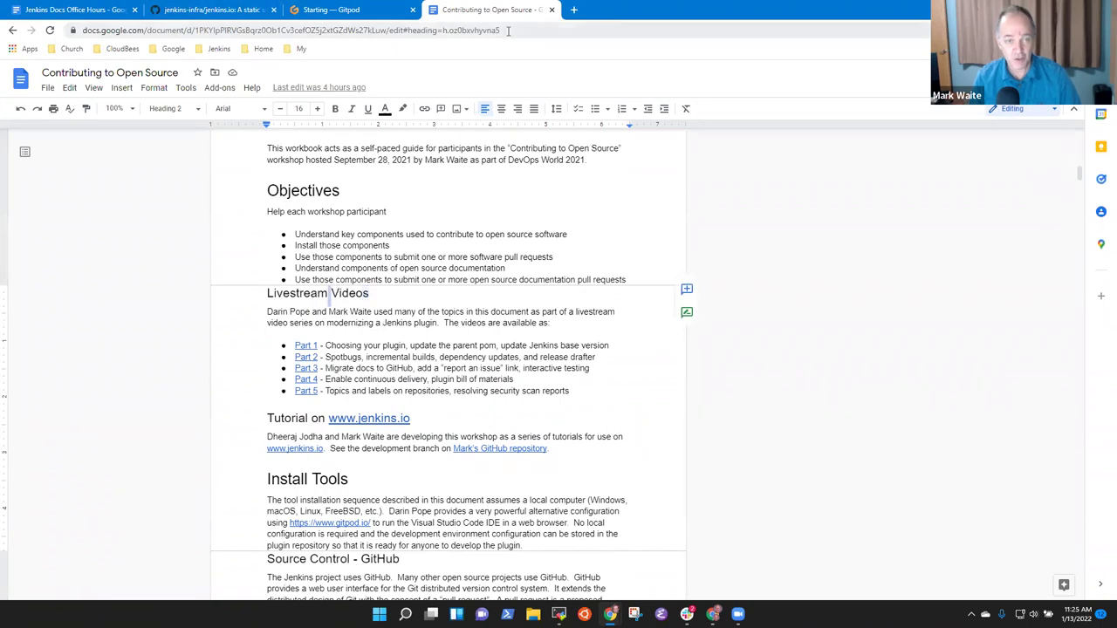
pyautogui.click(376, 30)
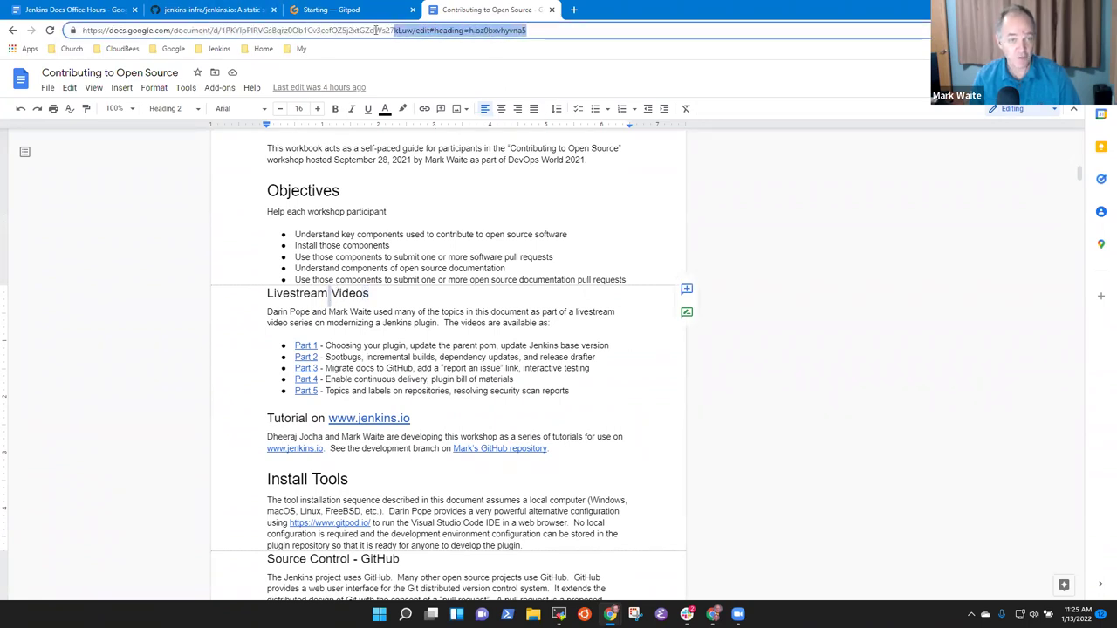
pyautogui.click(77, 10)
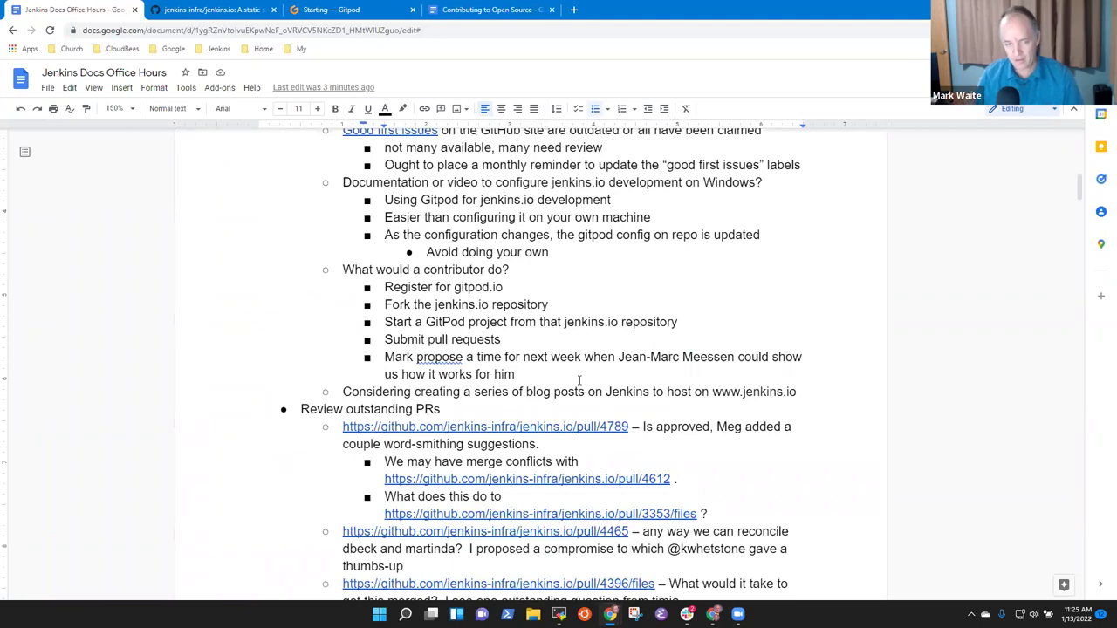
# - Add an outdented bullet 'Example of other applications of gitpod.io in tutorial'
pyautogui.press('Return')
pyautogui.hotkey('shift', 'Tab')
pyautogui.write('Example of other application')
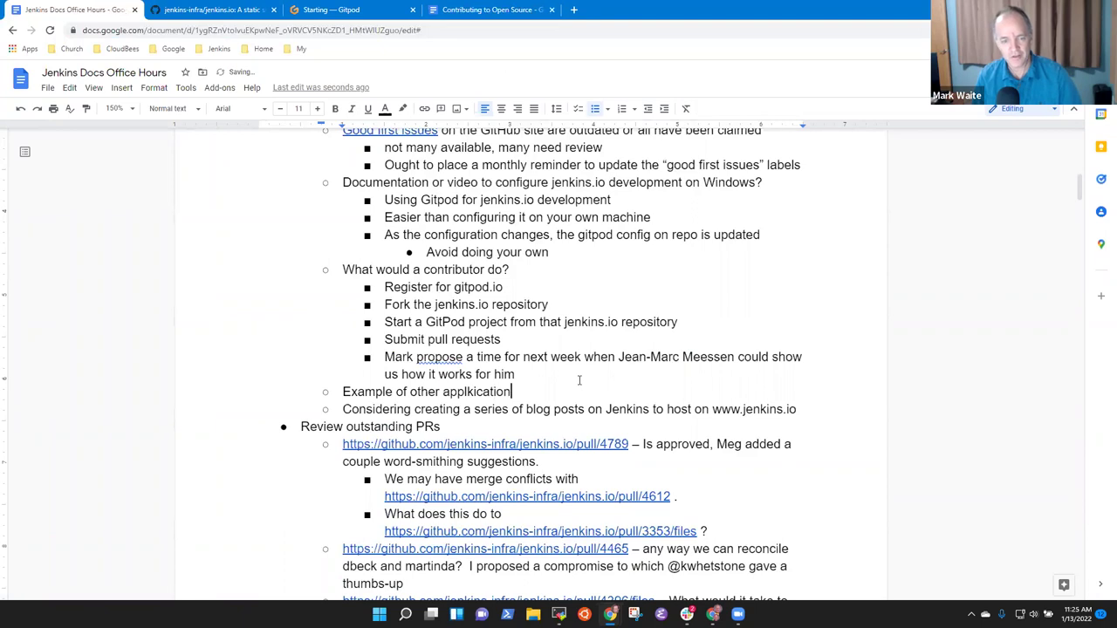
pyautogui.hotkey('ctrl', 'BackSpace')
pyautogui.write('applications')
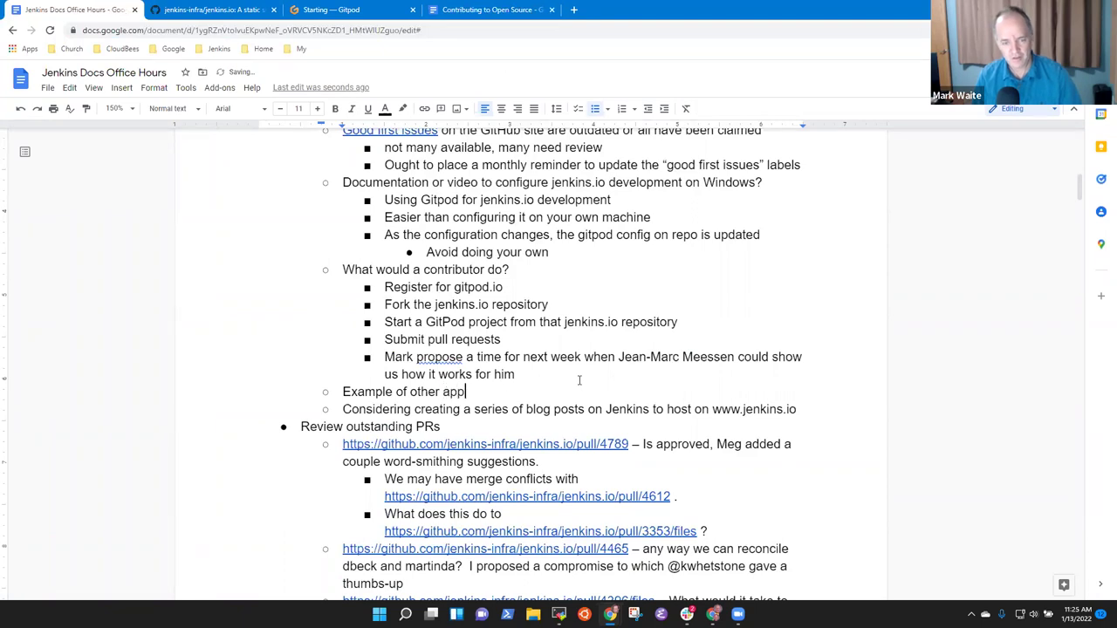
pyautogui.write(' of gitp')
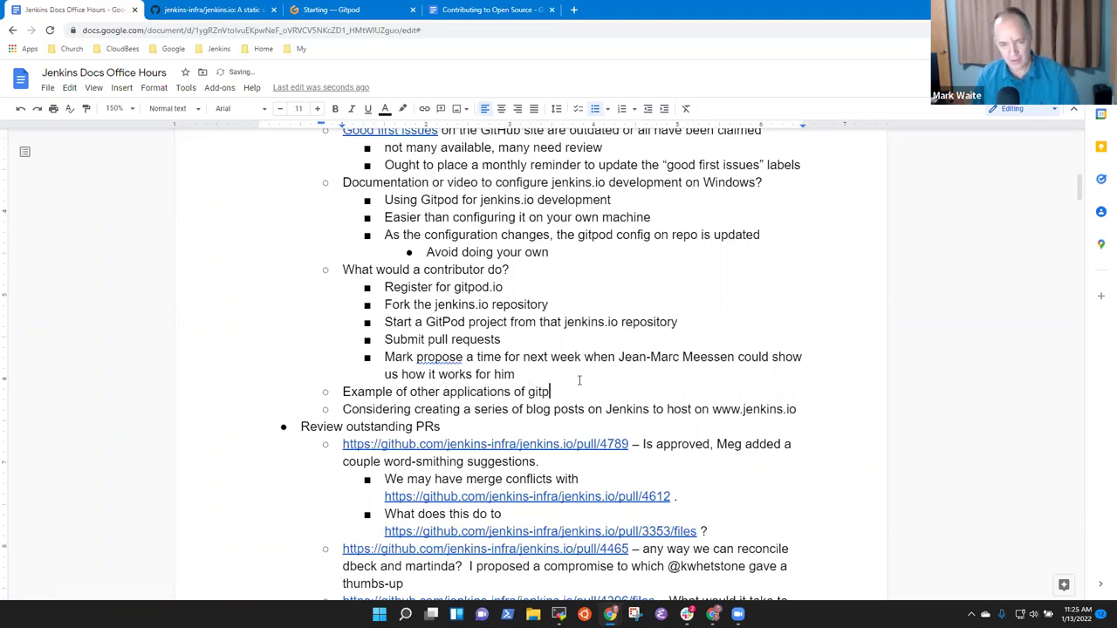
pyautogui.write('od.io in ')
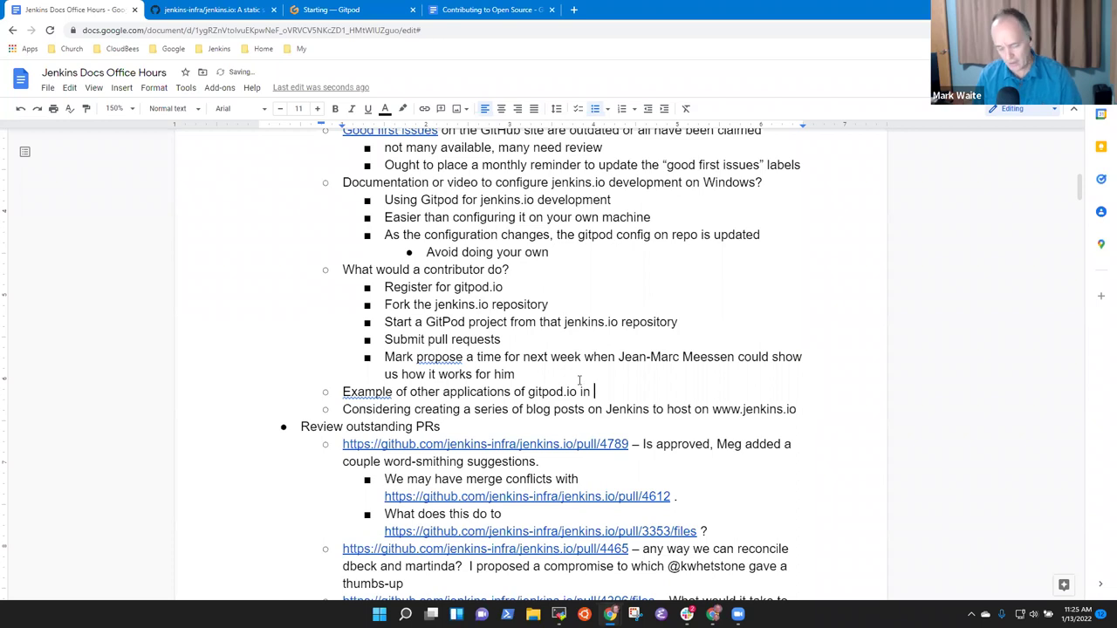
pyautogui.write('tutorial')
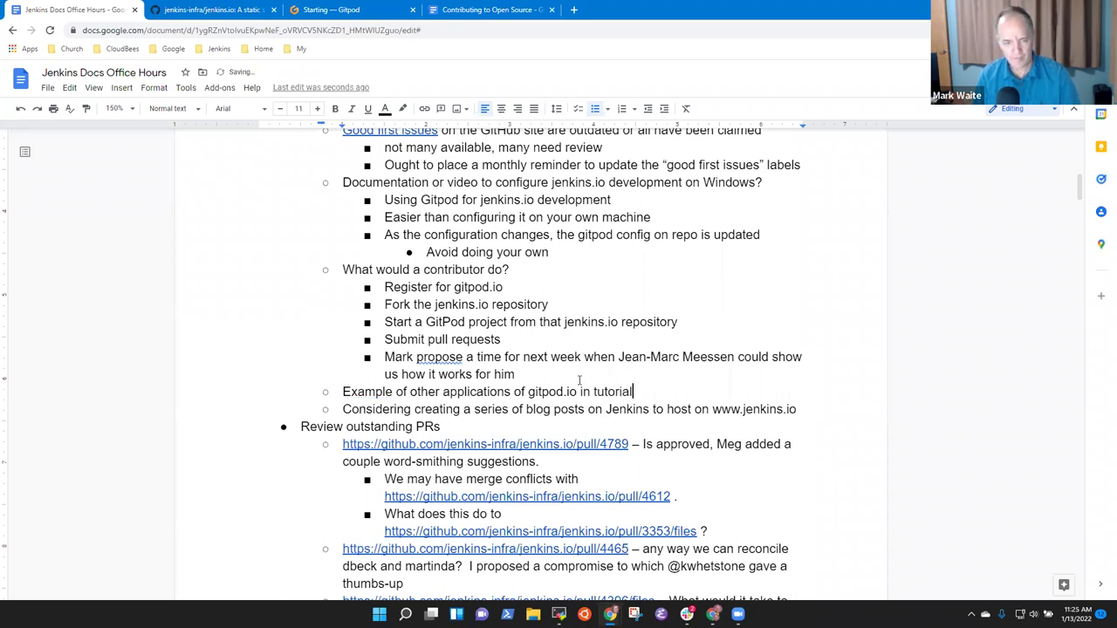
# - Add a sub-bullet 'Contributing to Open Source' linked to the workbook via the suggested link
pyautogui.press('Return')
pyautogui.press('Tab')
pyautogui.hotkey('ctrl', 'v')
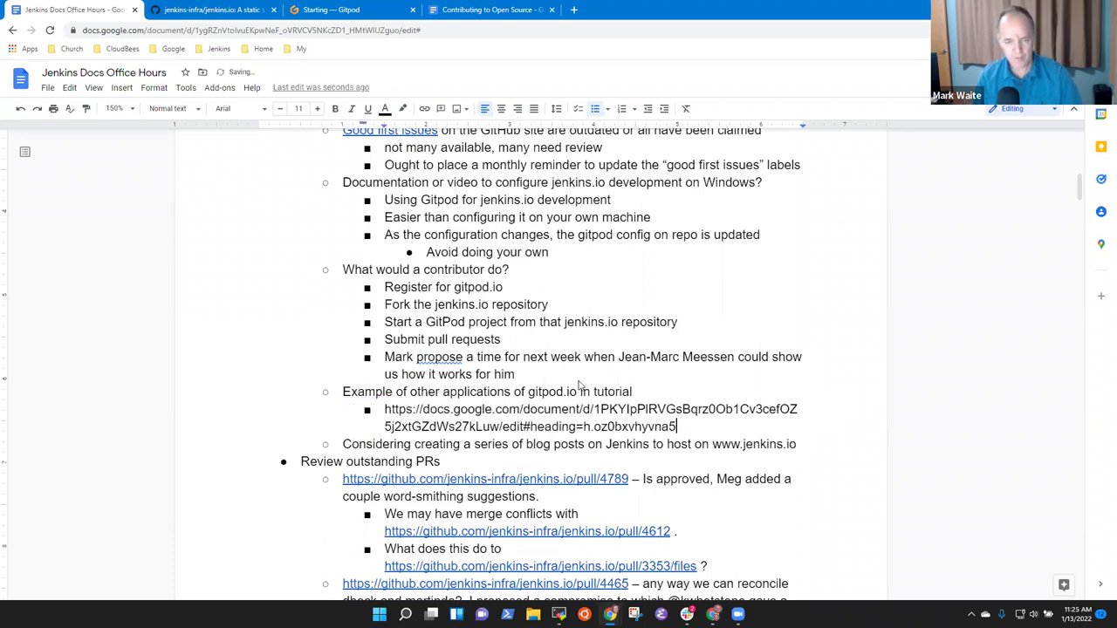
pyautogui.hotkey('ctrl', 'z')
pyautogui.write('Contribu')
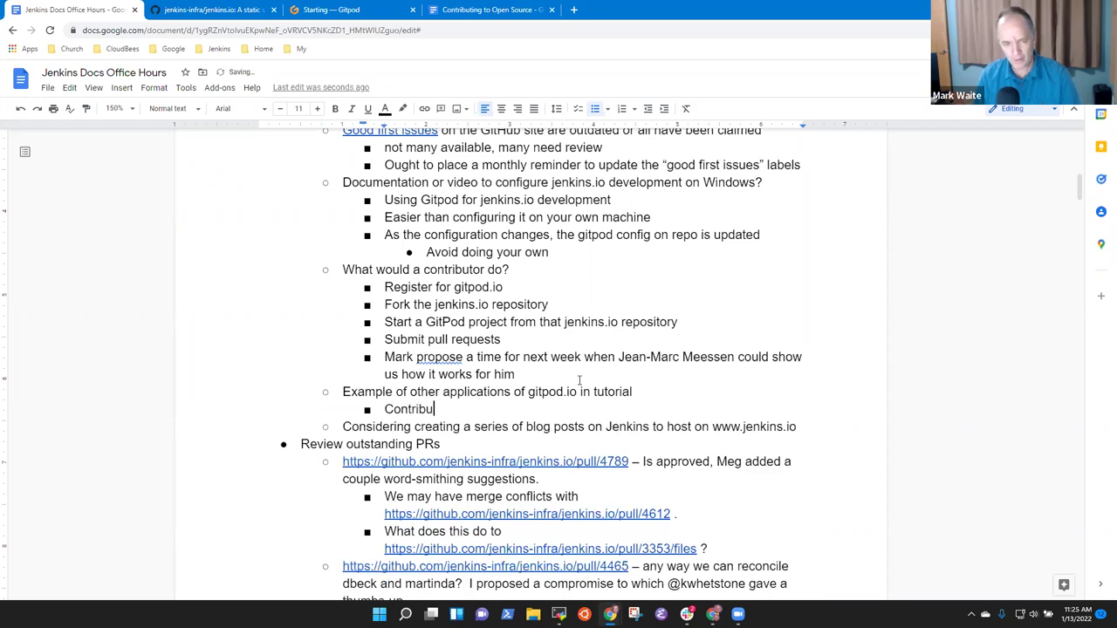
pyautogui.write('ting to Ope')
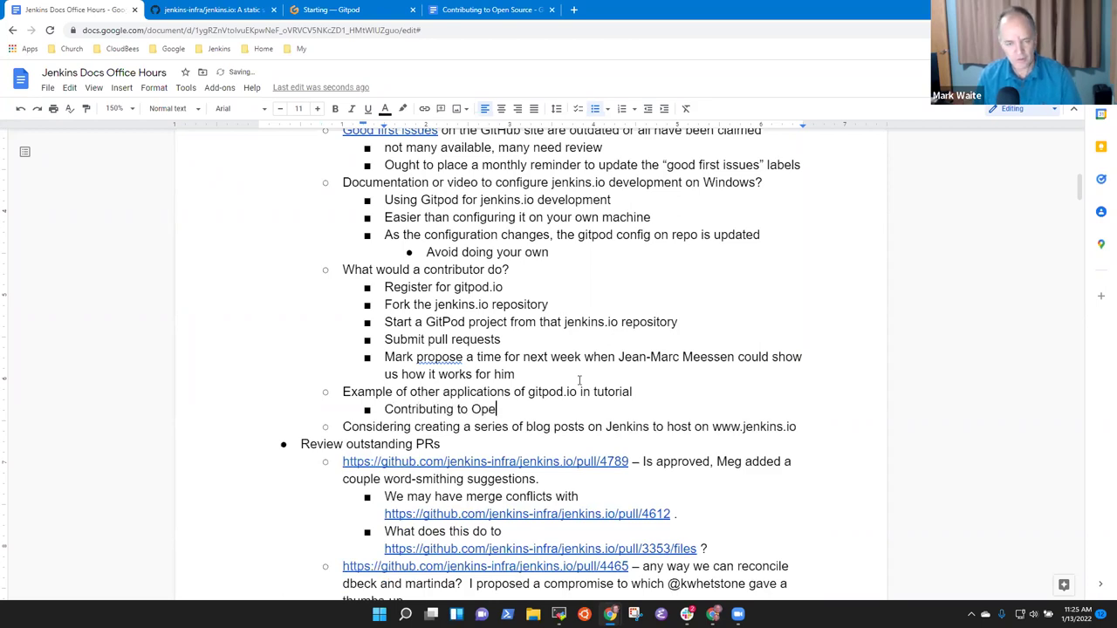
pyautogui.write('n Source')
pyautogui.hotkey('shift', 'Home')
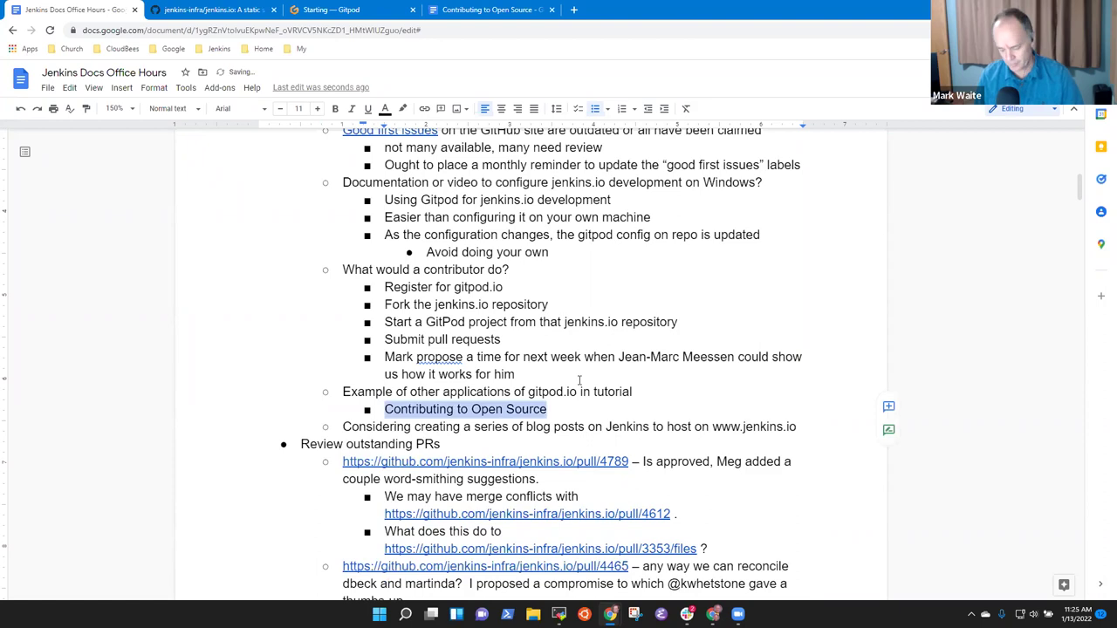
pyautogui.hotkey('ctrl', 'k')
pyautogui.press('Return')
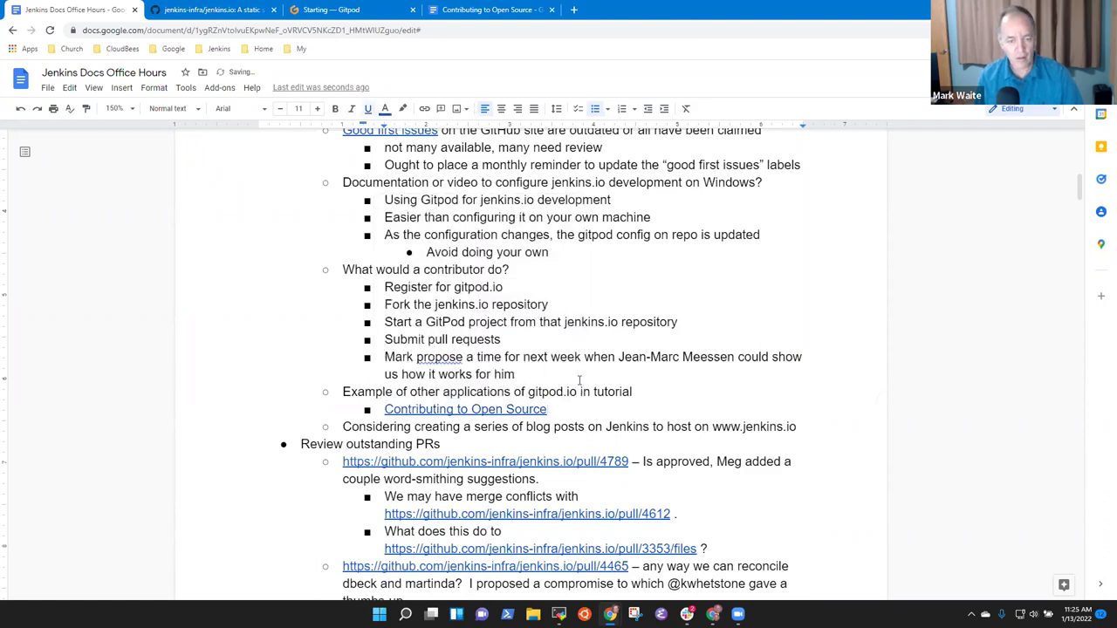
pyautogui.press('Return')
# - Open the workbook's Part 1 video on YouTube, pause it, and select its address
pyautogui.hotkey('ctrl', '4')
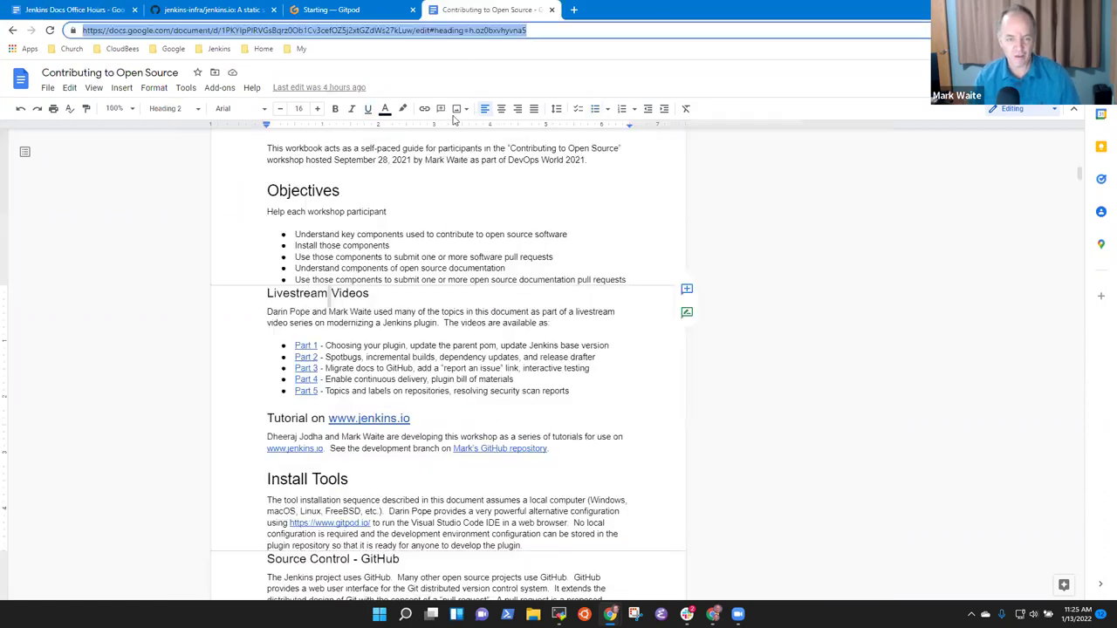
pyautogui.click(303, 347)
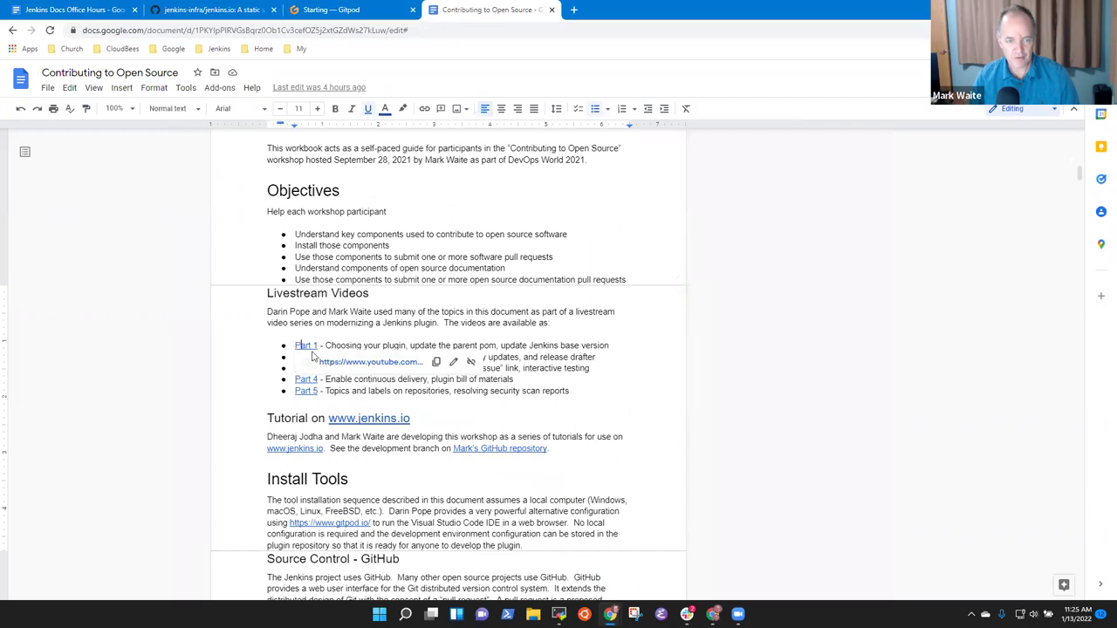
pyautogui.click(365, 366)
pyautogui.click(230, 30)
pyautogui.hotkey('ctrl', 'c')
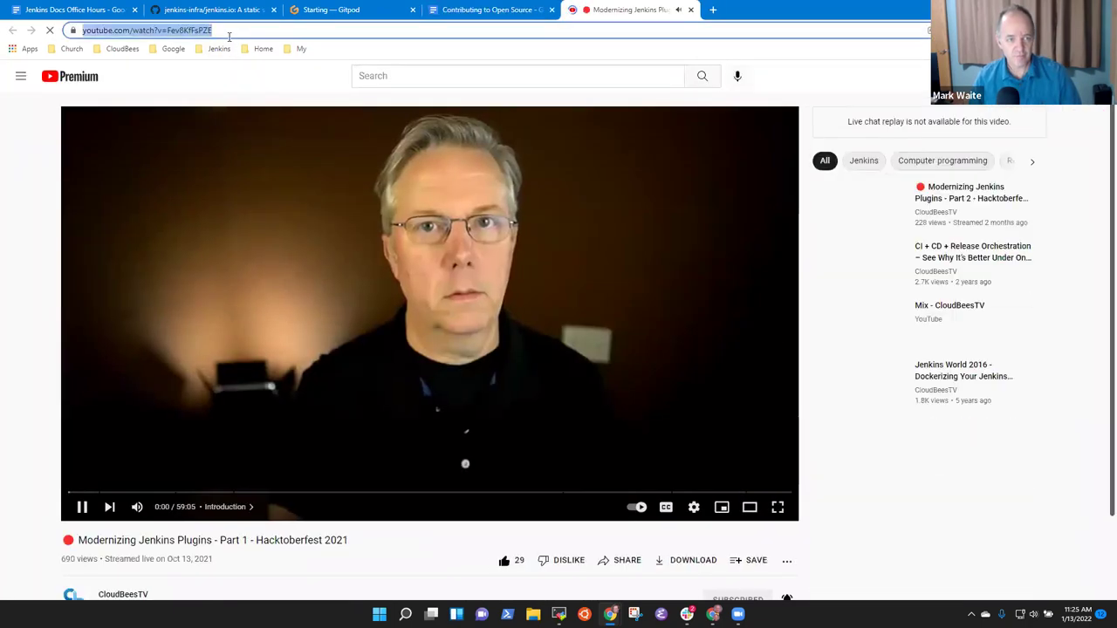
pyautogui.click(82, 507)
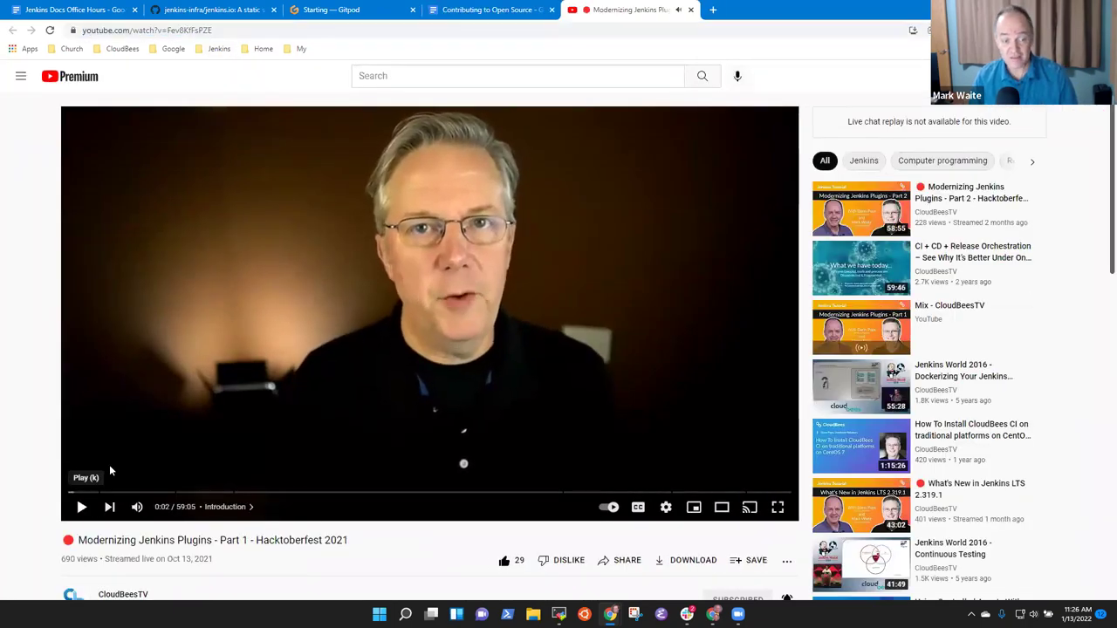
pyautogui.click(77, 9)
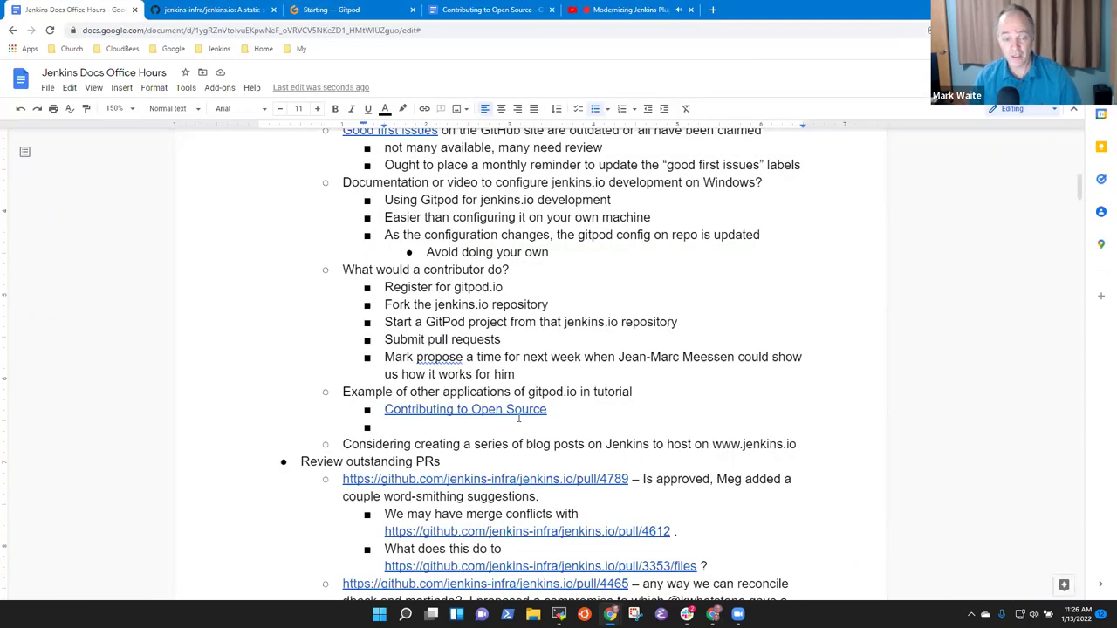
# - Type 'Part 1 of 5' and link 'Part 1' to the copied video address
pyautogui.write('Part 1 -')
pyautogui.press('BackSpace')
pyautogui.write('of 5')
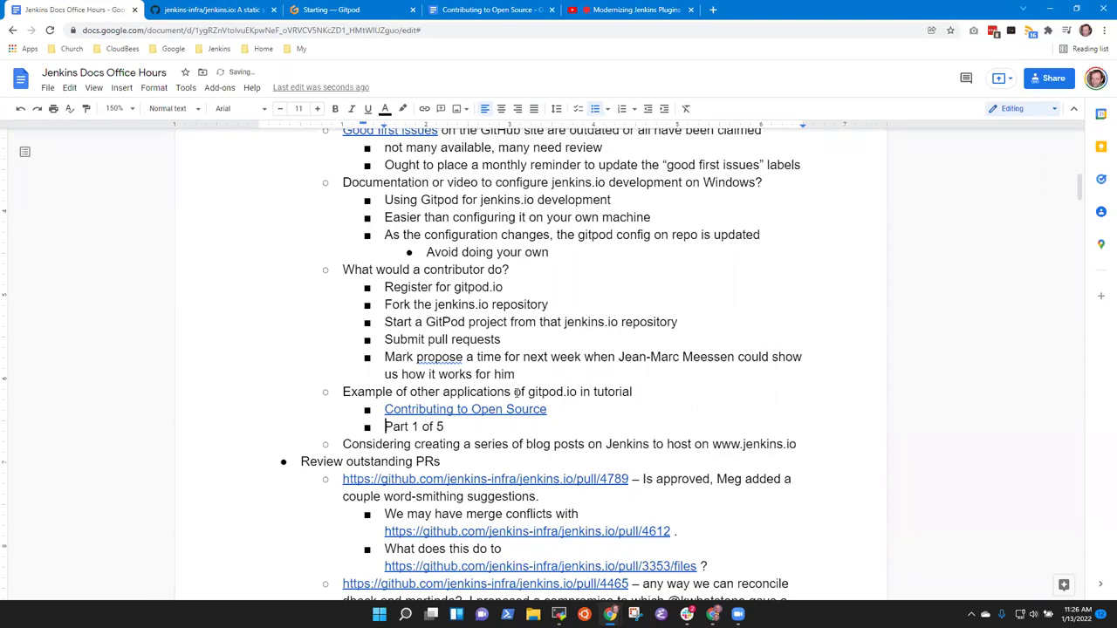
pyautogui.hotkey('ctrl', 'shift', 'Right')
pyautogui.hotkey('ctrl', 'shift', 'Right')
pyautogui.hotkey('ctrl', 'k')
pyautogui.hotkey('ctrl', 'v')
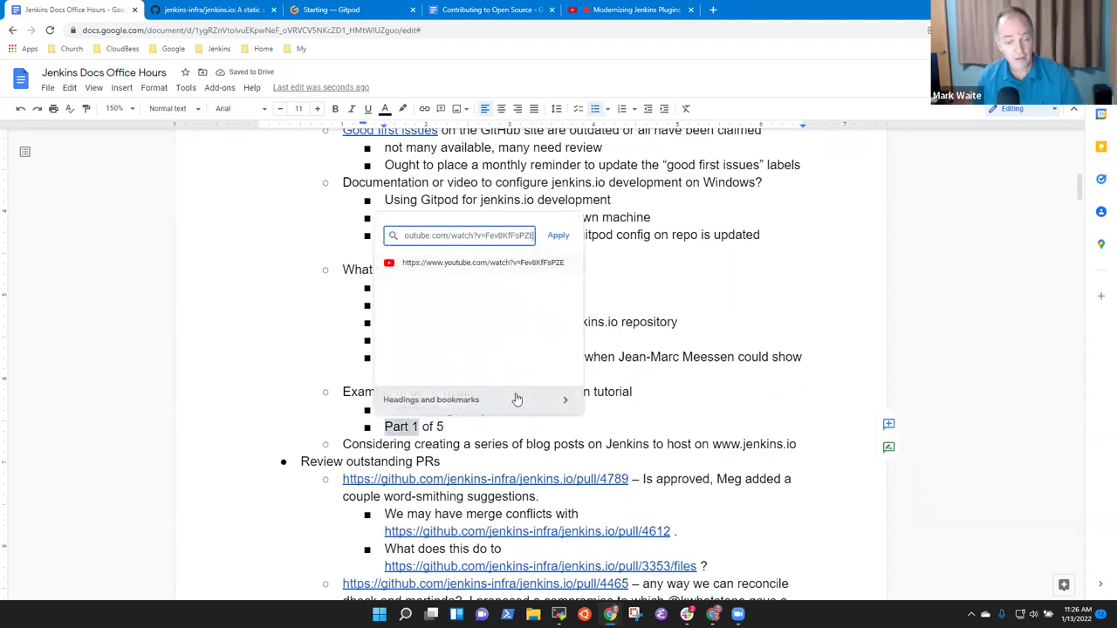
pyautogui.click(560, 238)
# - Finish the line with '- GitPod for plugin development'
pyautogui.click(460, 427)
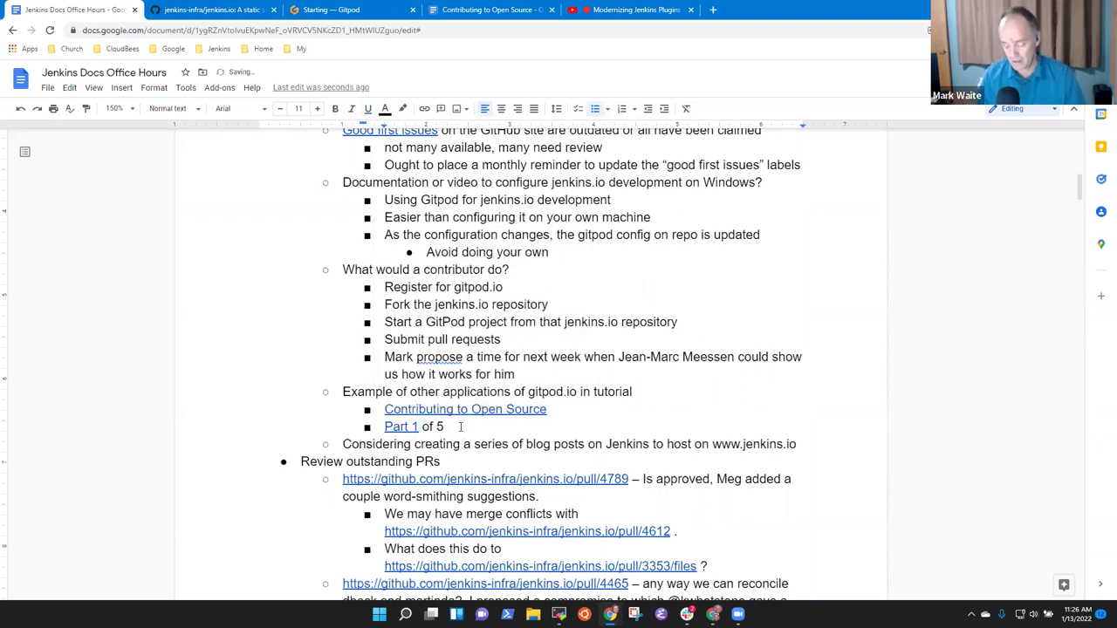
pyautogui.write('- Gitp')
pyautogui.press('BackSpace')
pyautogui.press('BackSpace')
pyautogui.press('BackSpace')
pyautogui.write('itPod')
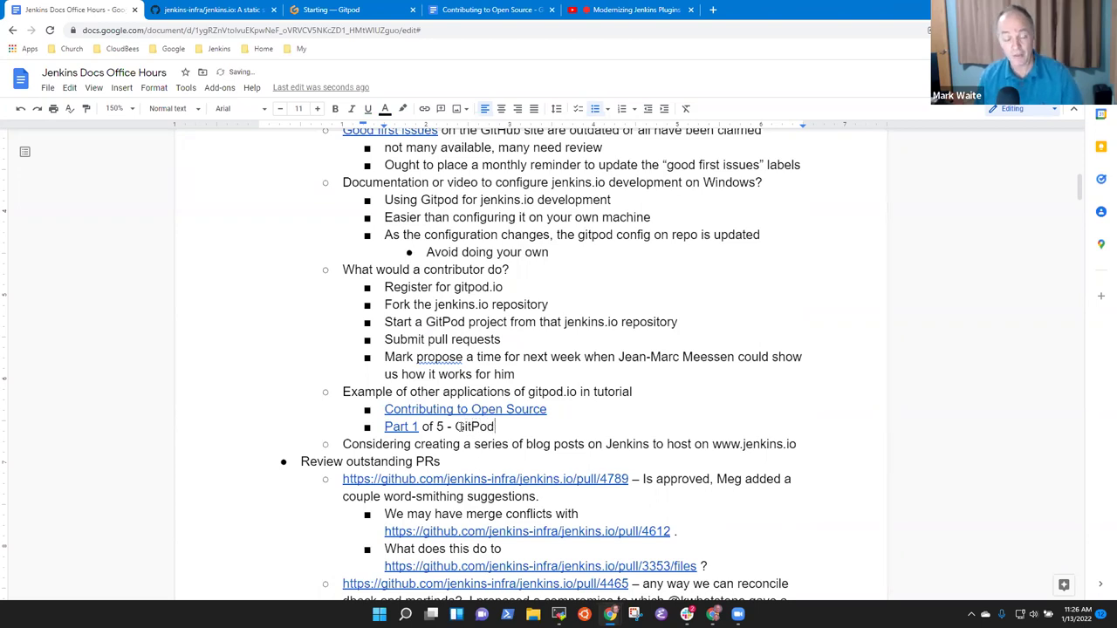
pyautogui.write(' for plugin')
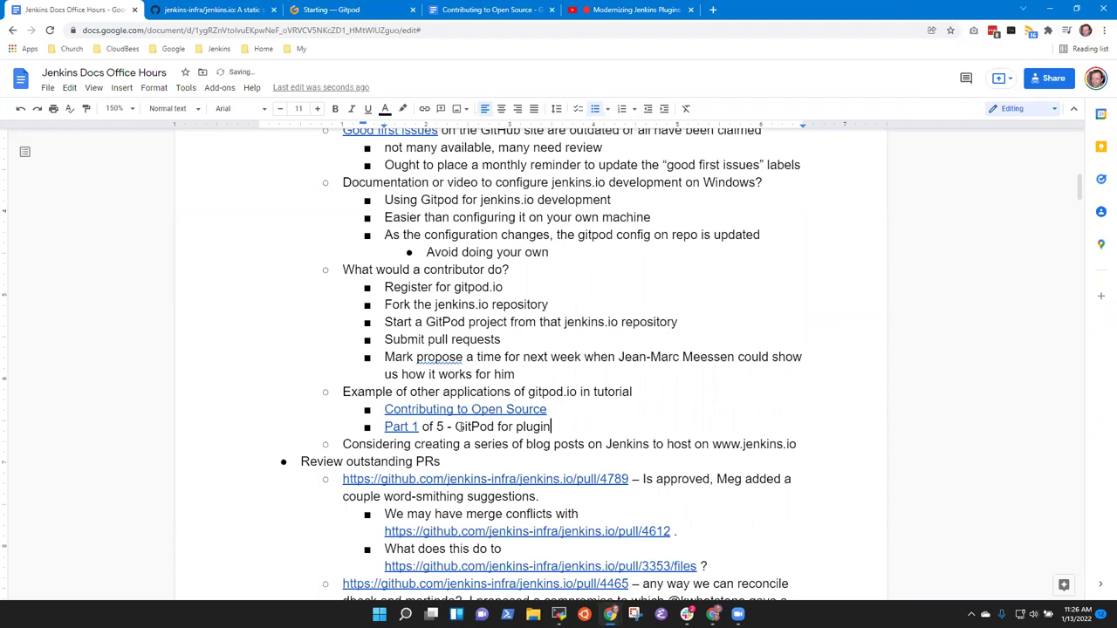
pyautogui.write(' development')
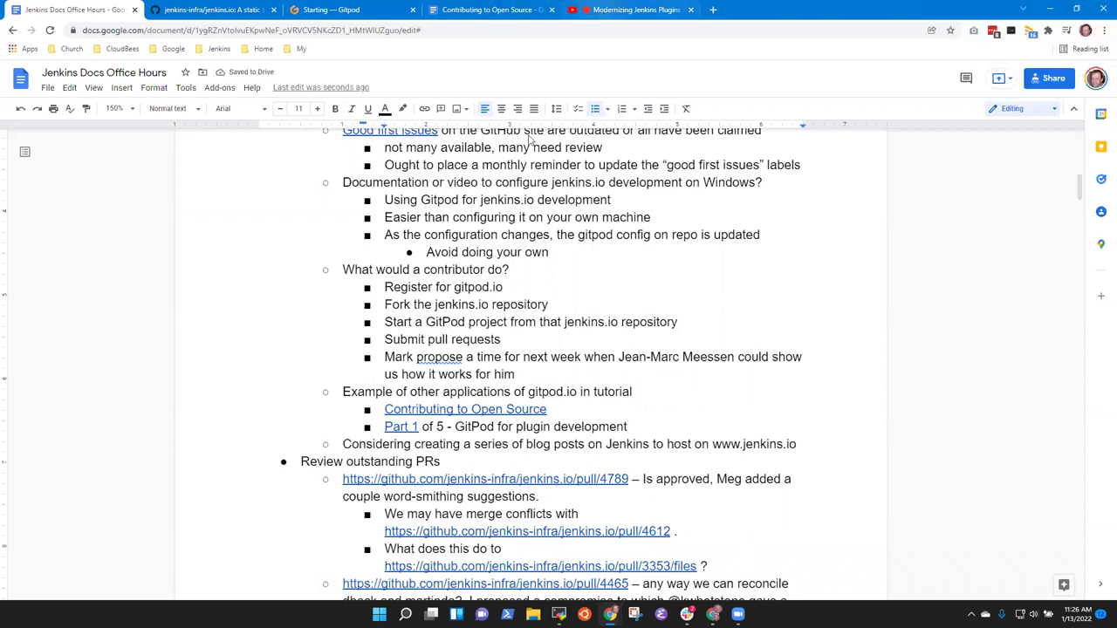
pyautogui.click(630, 10)
# - Expand the Part 1 description, then open and pause the Part 2 video and expand its description
pyautogui.scroll(-2, 171, 538)
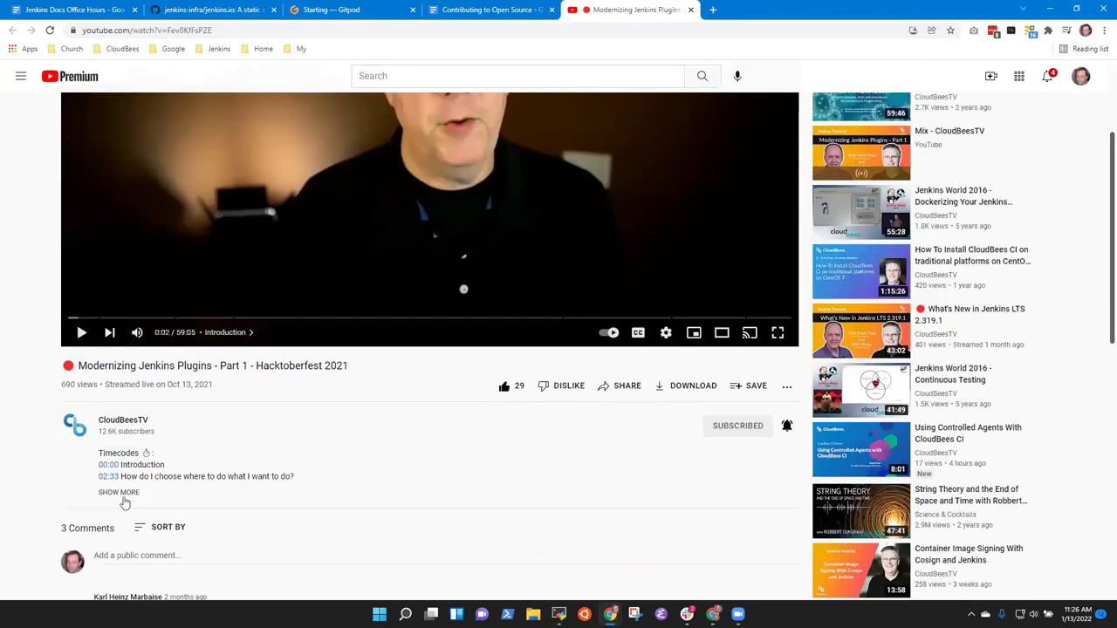
pyautogui.click(123, 493)
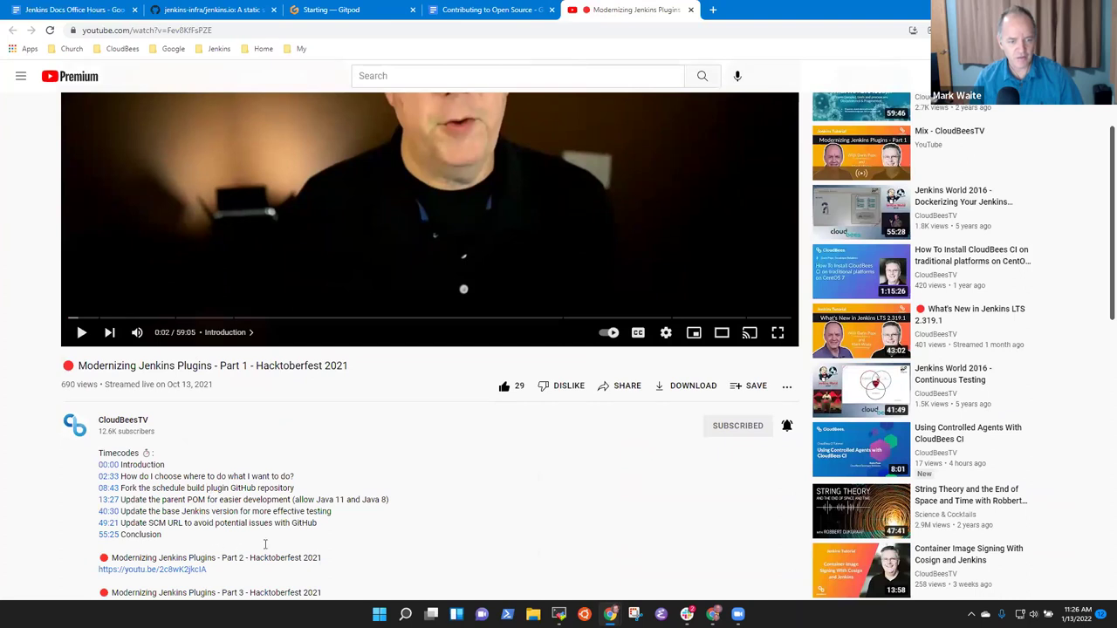
pyautogui.scroll(-2, 203, 444)
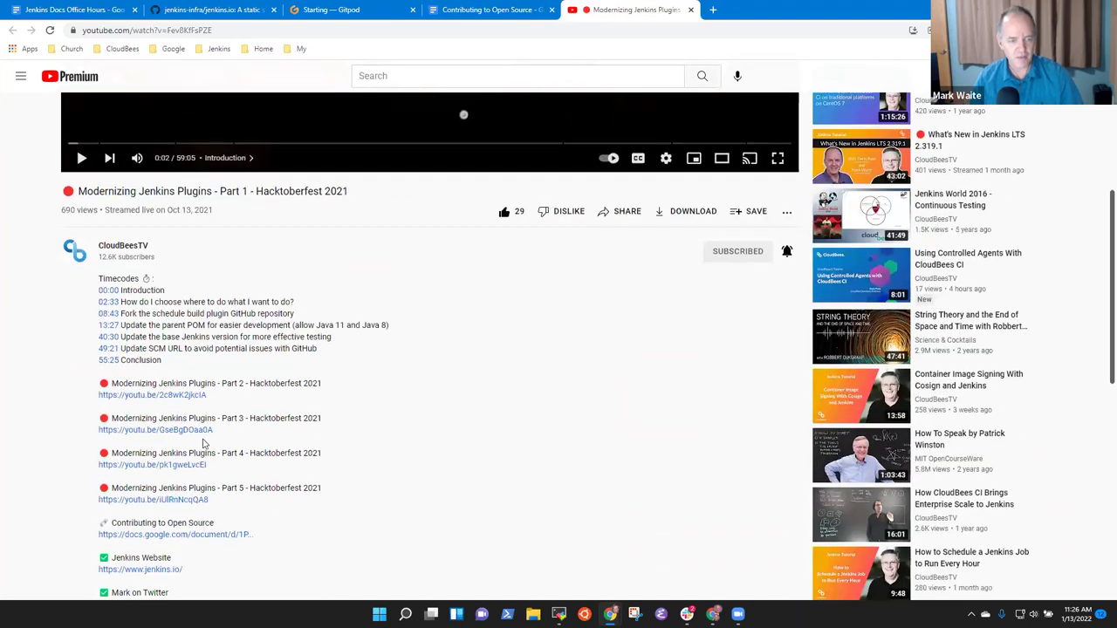
pyautogui.click(189, 395)
pyautogui.scroll(-3, 139, 262)
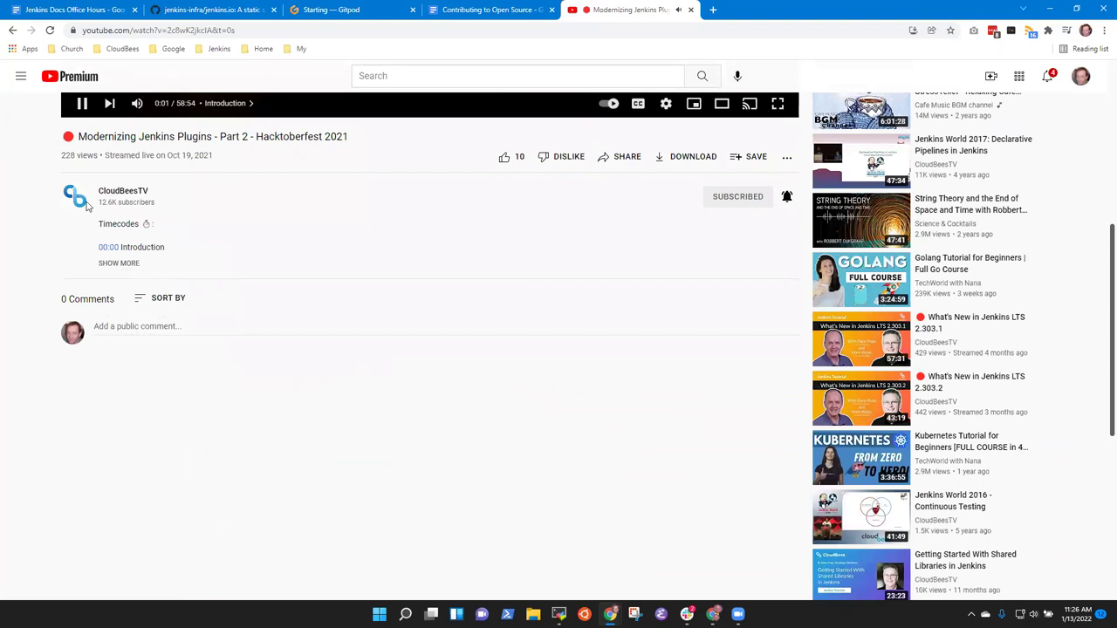
pyautogui.scroll(1, 81, 172)
pyautogui.click(82, 159)
pyautogui.click(120, 318)
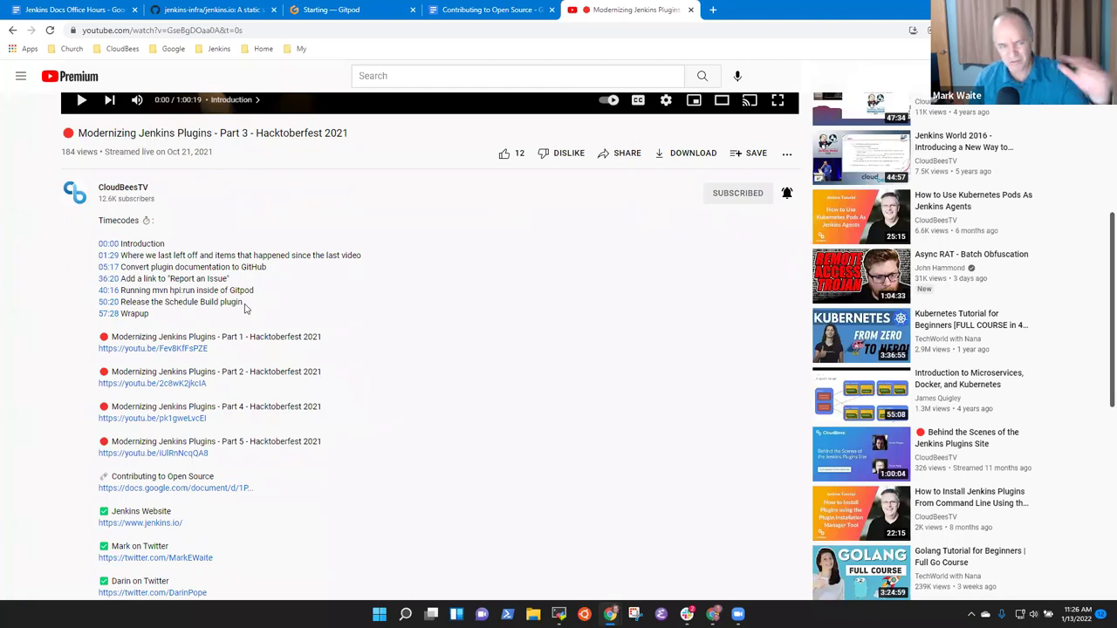
# - Open the Part 4 video, cue it to the 17:58 Gitpod discussion, and select its address
pyautogui.click(154, 420)
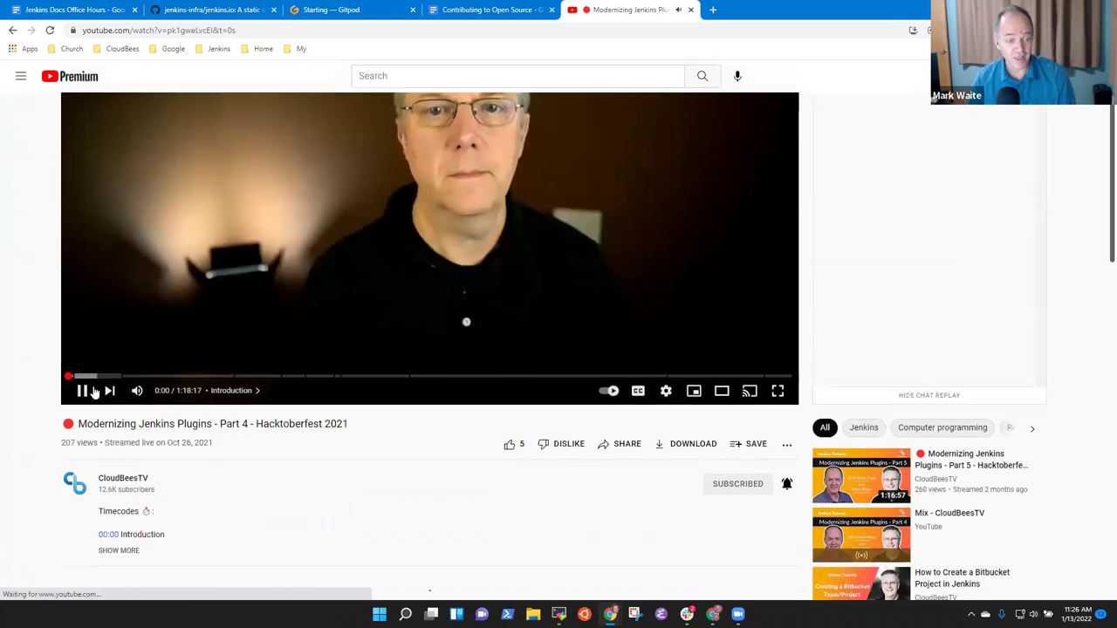
pyautogui.click(94, 392)
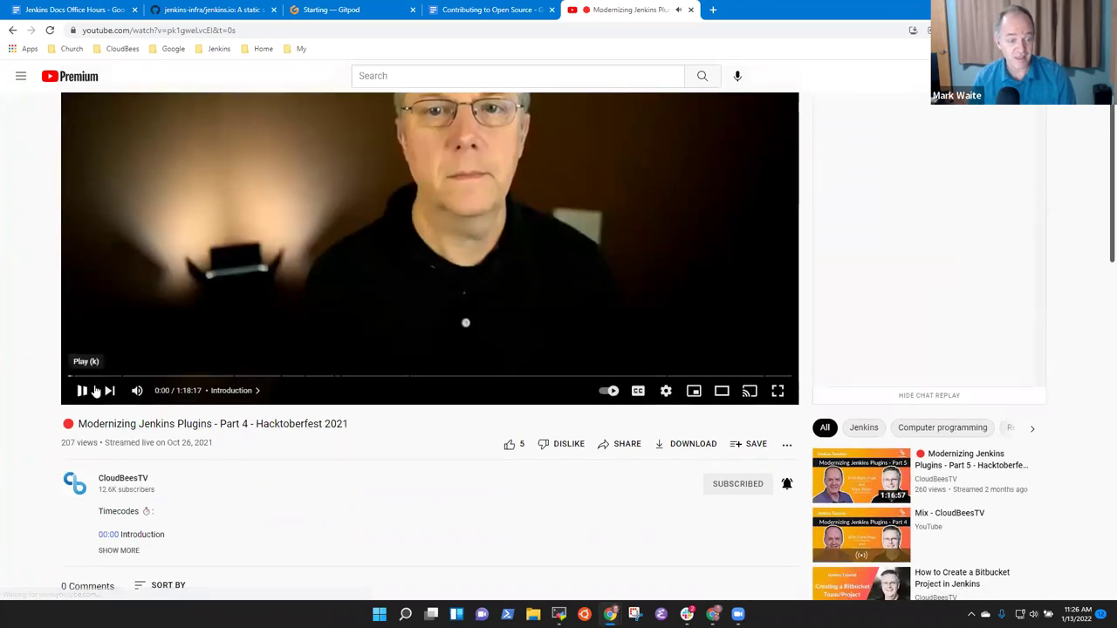
pyautogui.click(118, 550)
pyautogui.scroll(-2, 257, 382)
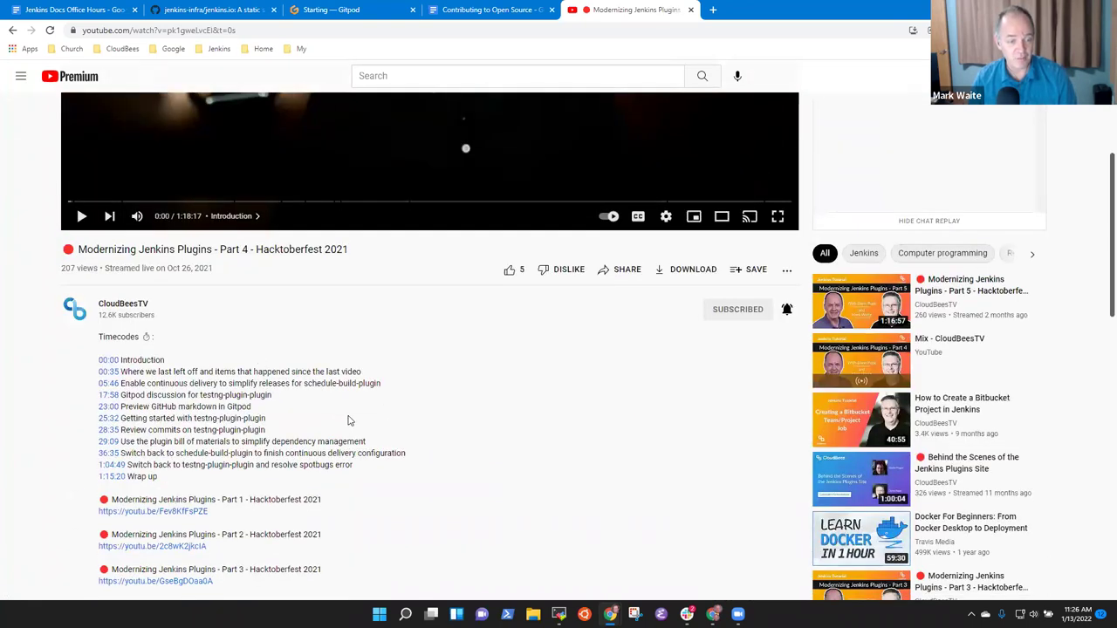
pyautogui.click(114, 397)
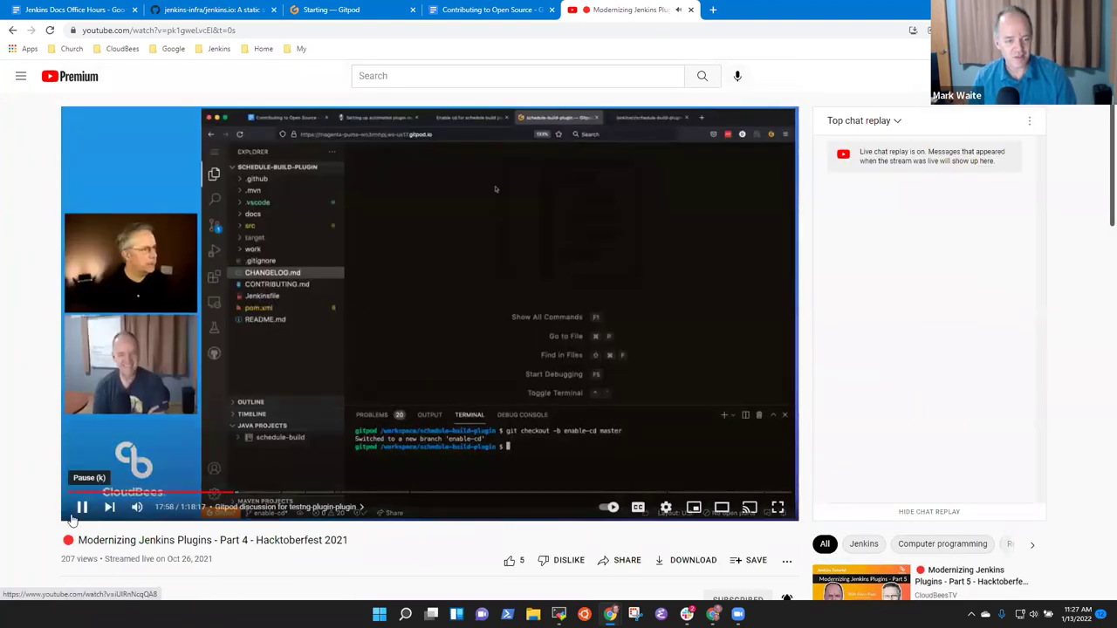
pyautogui.click(77, 513)
pyautogui.click(252, 32)
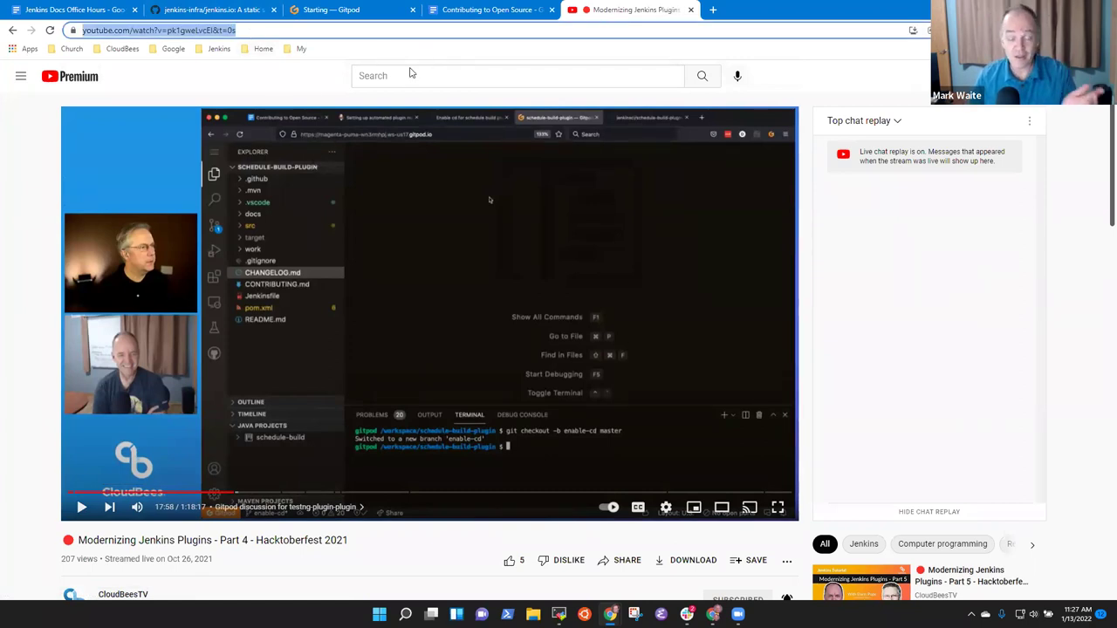
pyautogui.click(224, 10)
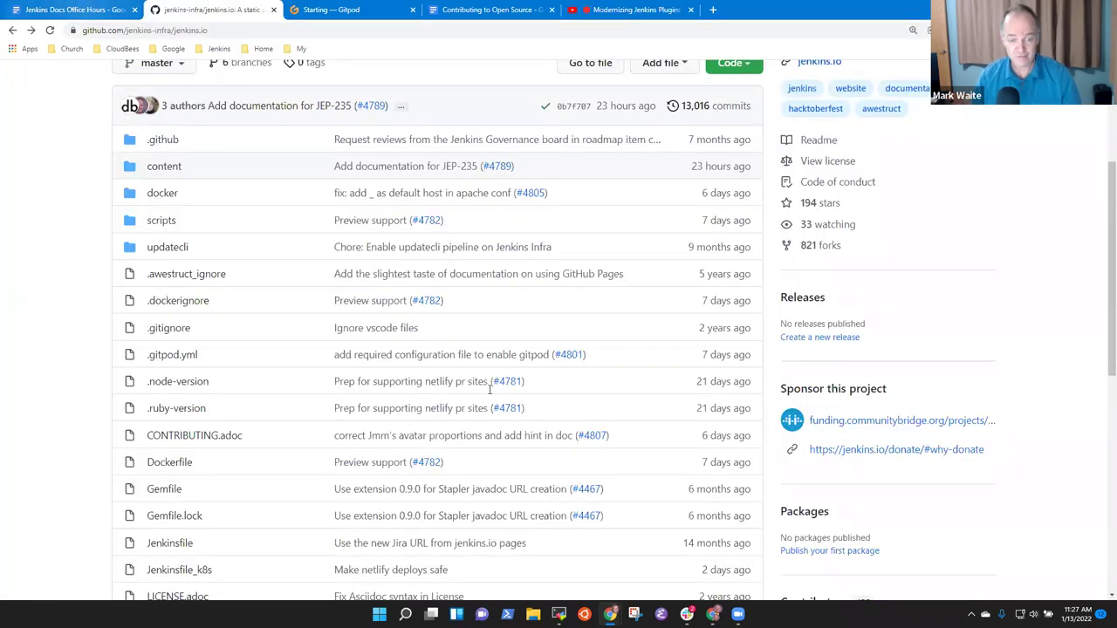
# - Add an indented sub-bullet 'Plugin development with GitPod' and begin linking it to the pasted video address
pyautogui.hotkey('ctrl', '1')
pyautogui.press('Return')
pyautogui.press('Tab')
pyautogui.write('Plugin development wi')
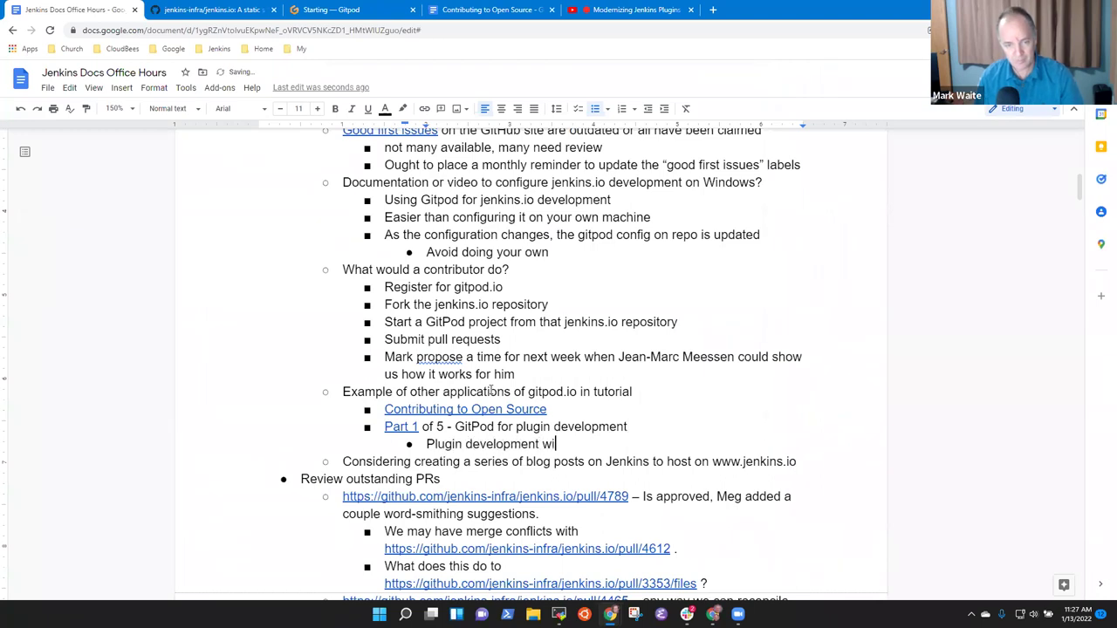
pyautogui.write('th GitPod')
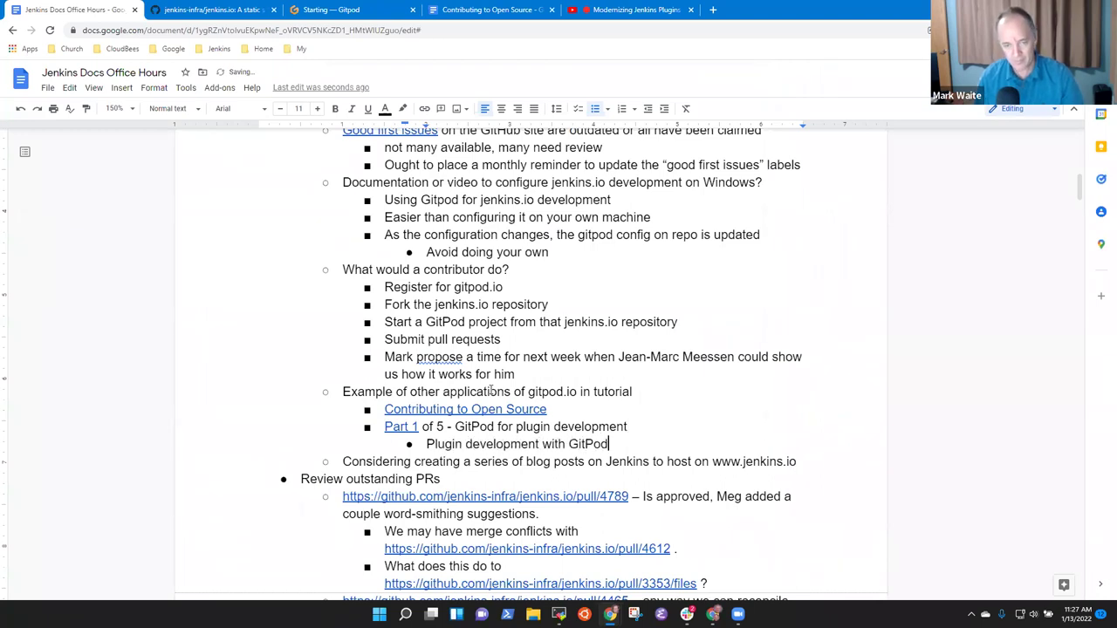
pyautogui.hotkey('ctrl', 'shift', 'Left')
pyautogui.hotkey('ctrl', 'shift', 'Left')
pyautogui.hotkey('ctrl', 'shift', 'Left')
pyautogui.hotkey('ctrl', 'shift', 'Left')
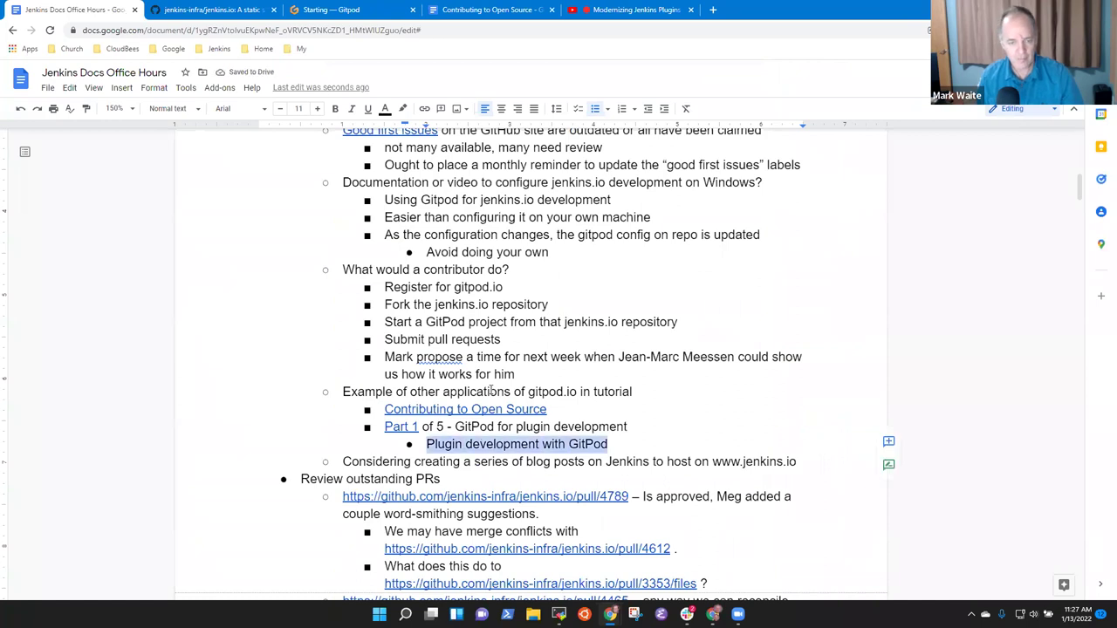
pyautogui.hotkey('ctrl', 'k')
pyautogui.write('https://www.youtube.com/watch?v=pk1gweLvcEl&t=0s')
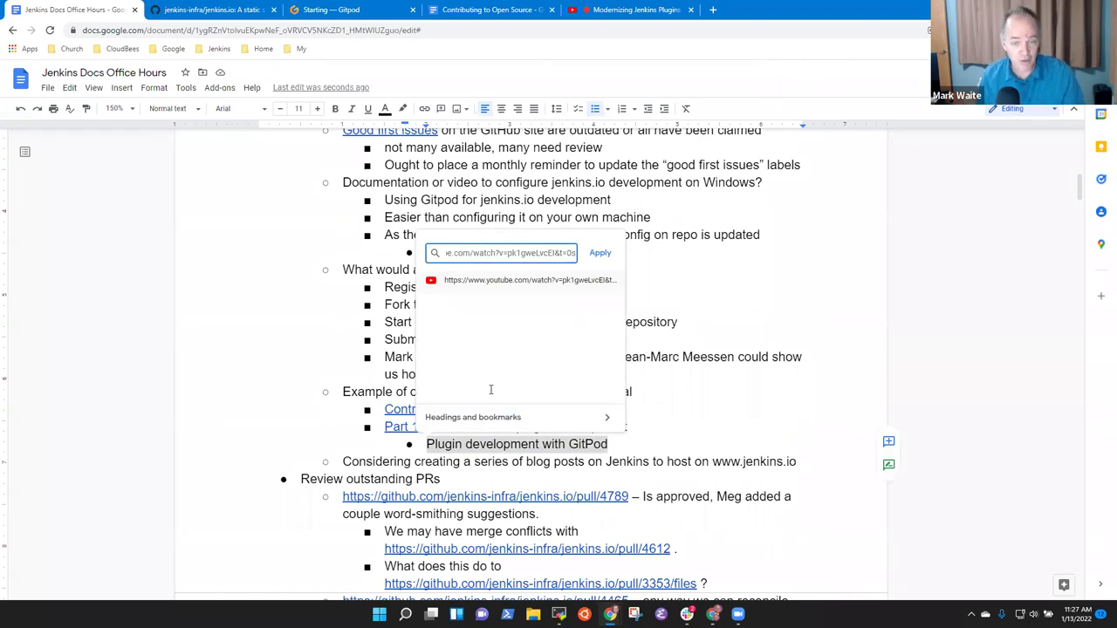
# - Replace the link with the Part 4 video URL at its current time and apply it
pyautogui.click(604, 10)
pyautogui.rightClick(81, 510)
pyautogui.click(192, 489)
pyautogui.click(83, 10)
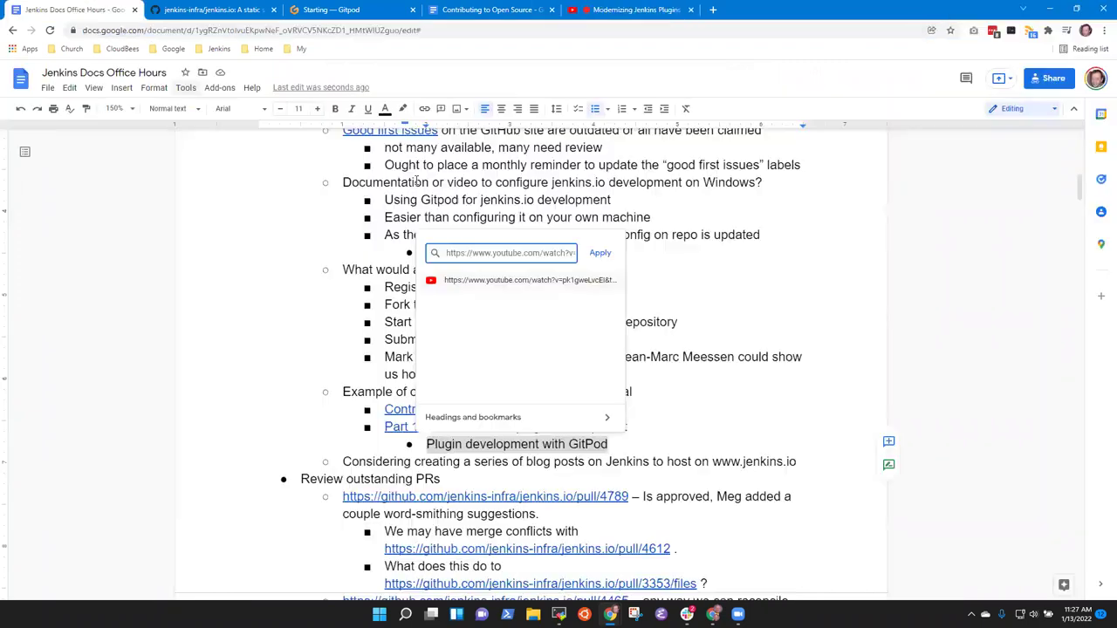
pyautogui.hotkey('ctrl', 'a')
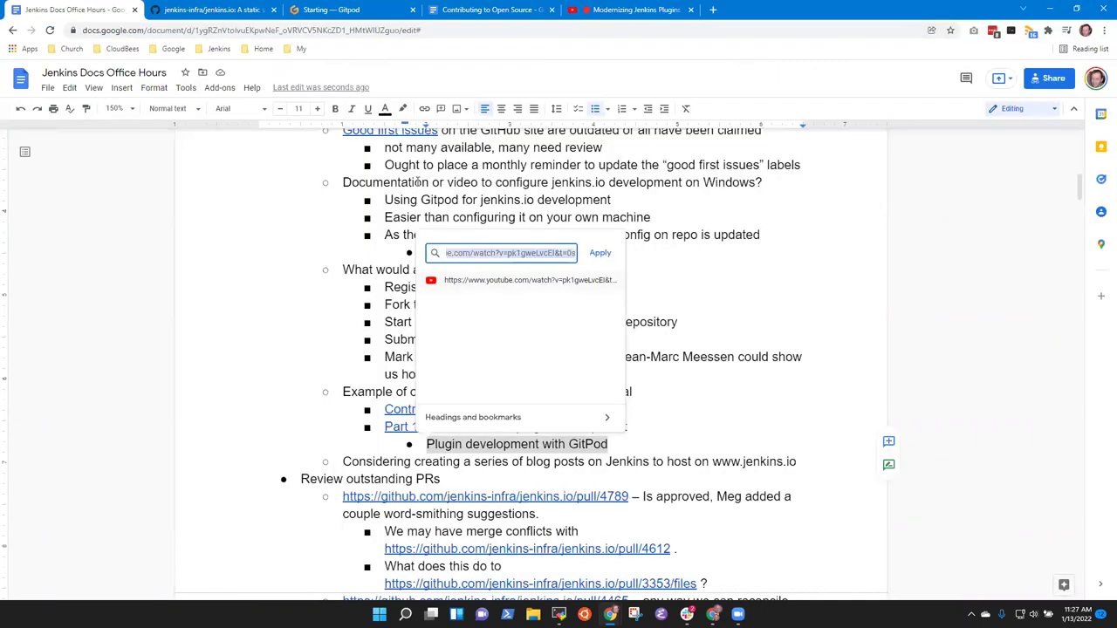
pyautogui.hotkey('ctrl', 'v')
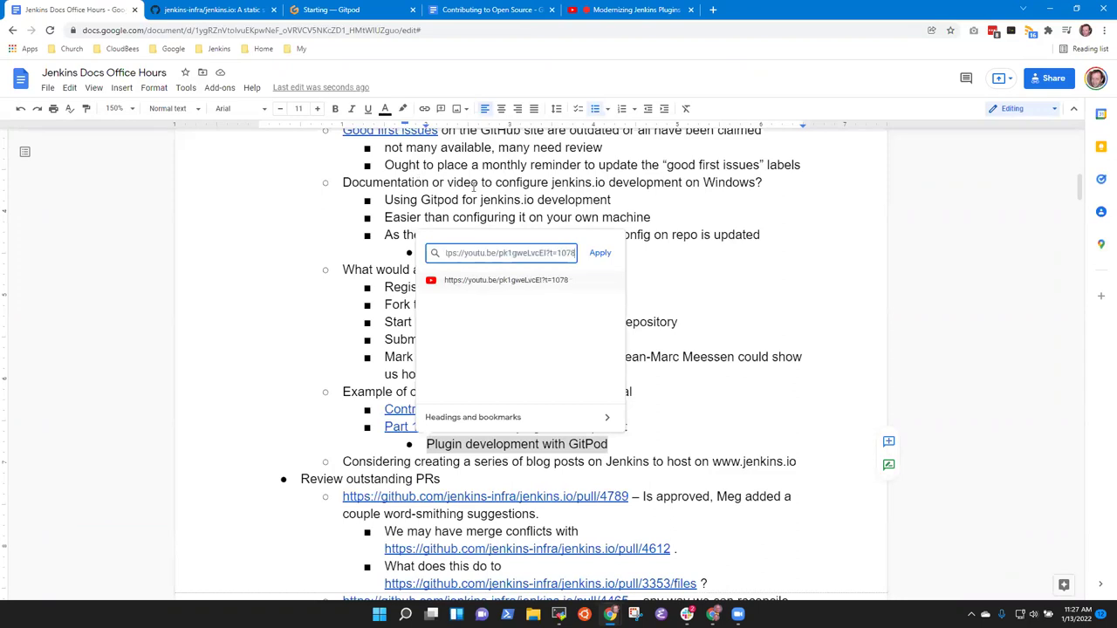
pyautogui.click(600, 252)
pyautogui.click(669, 430)
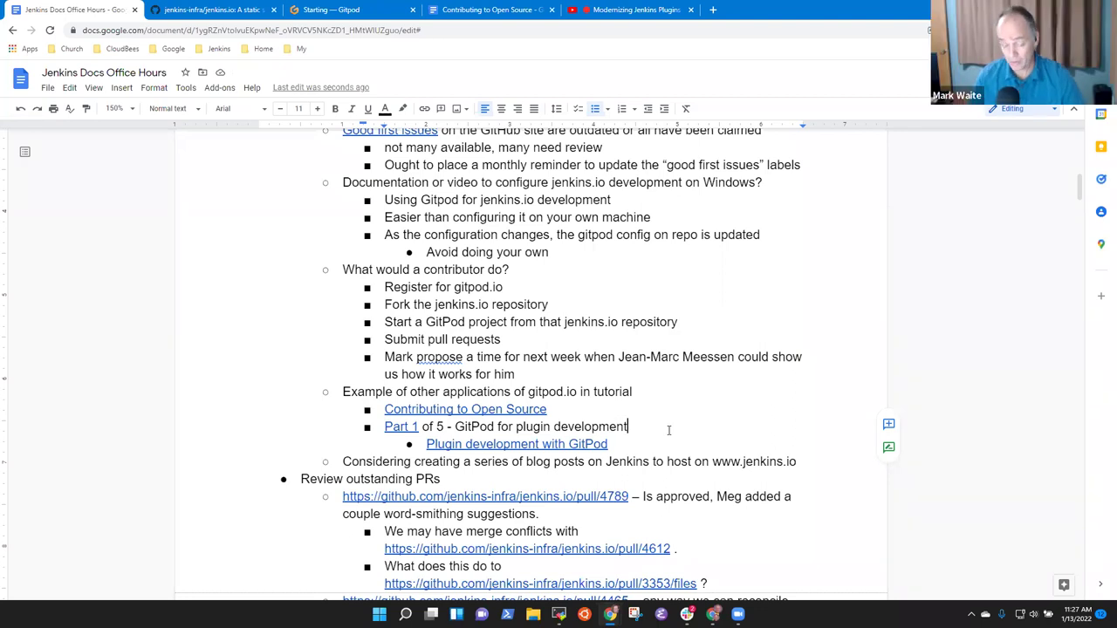
# - Add an outdented point asking 'If hours are exhausted, what's next?'
pyautogui.press('Return')
pyautogui.hotkey('shift', 'Tab')
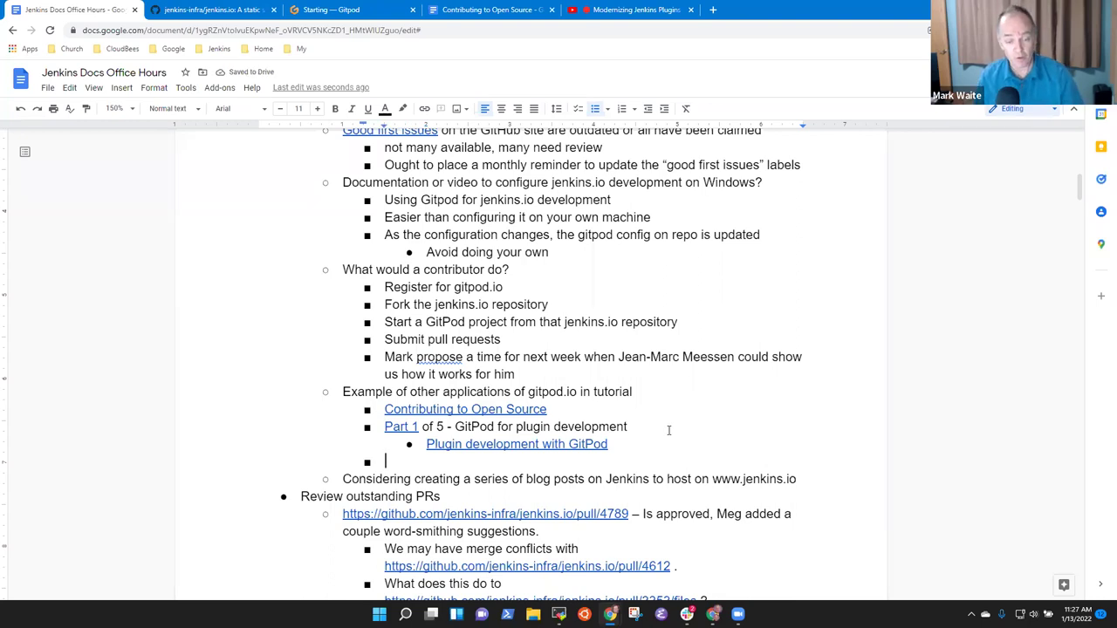
pyautogui.write('If ')
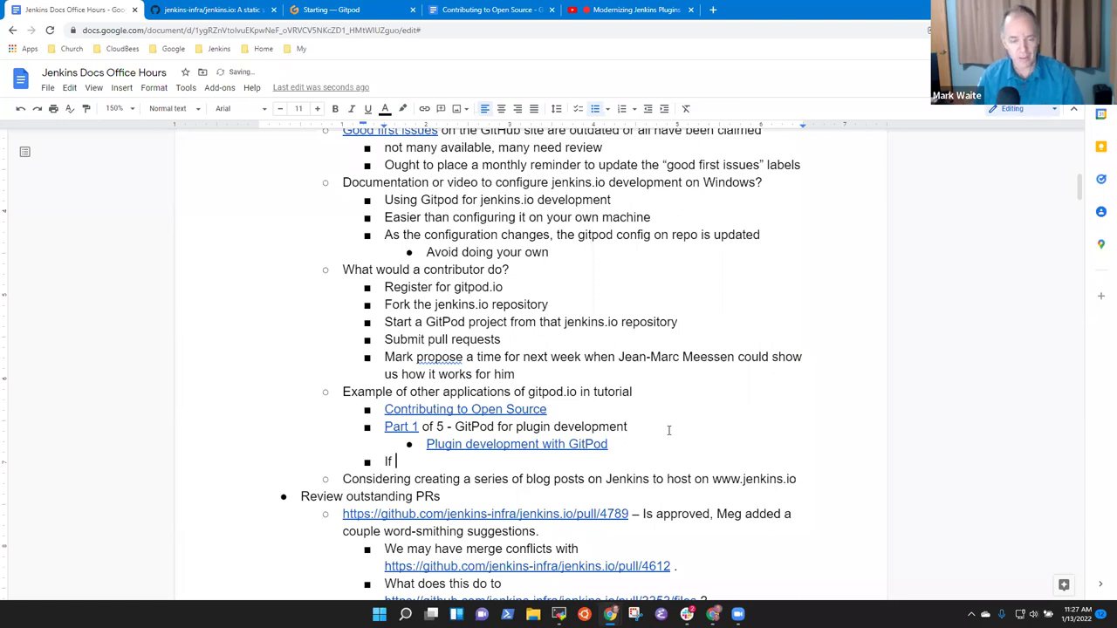
pyautogui.write('hou')
pyautogui.write('rs episo')
pyautogui.hotkey('ctrl', 'BackSpace')
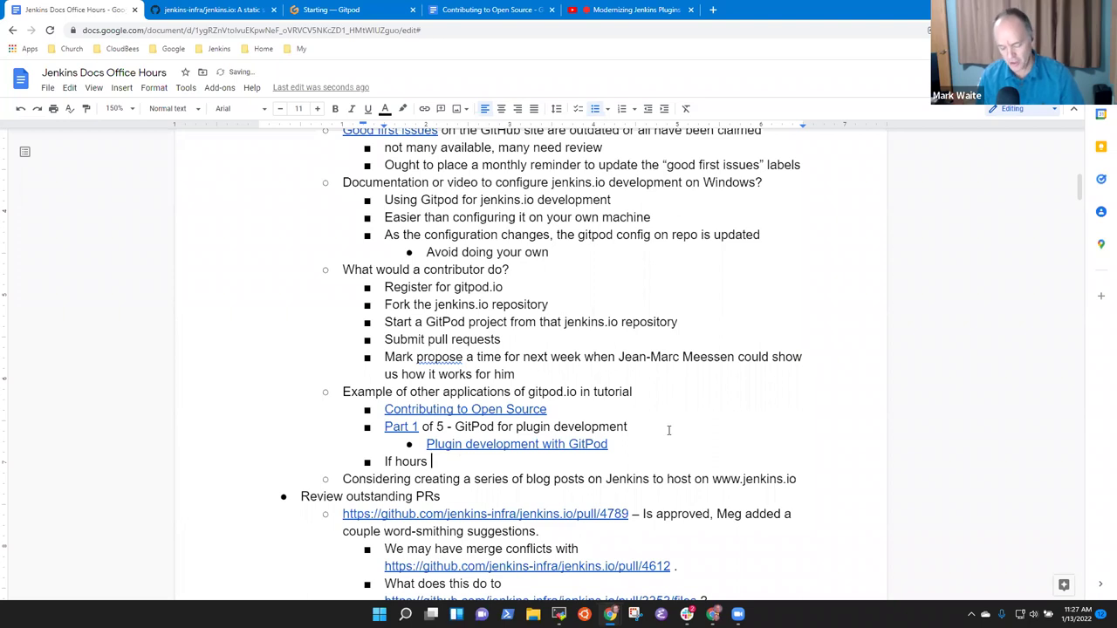
pyautogui.write('are exhaust')
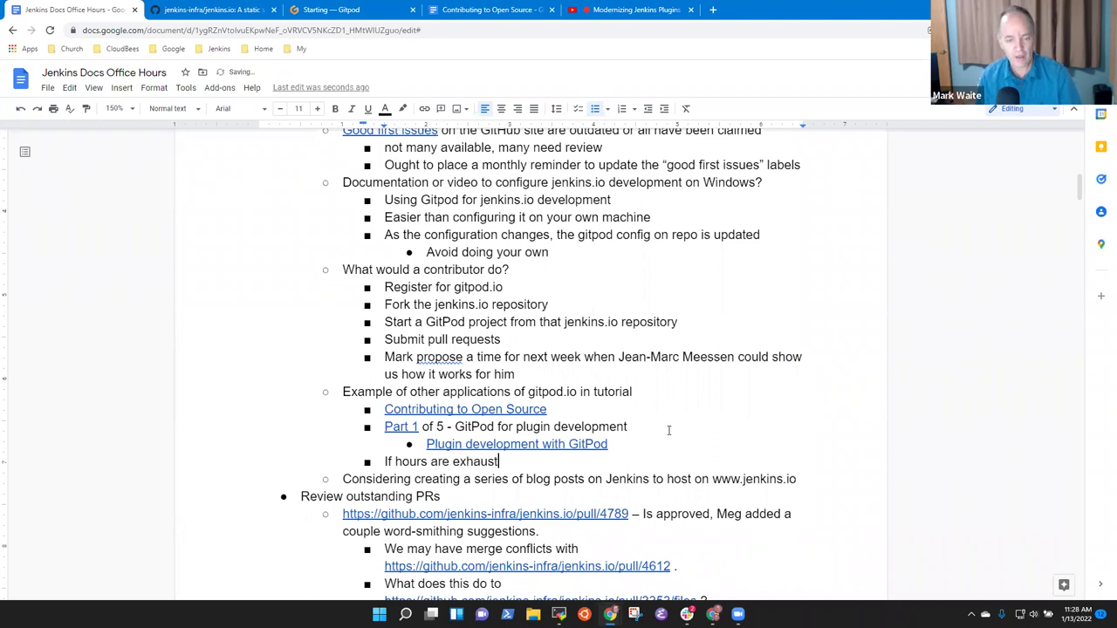
pyautogui.write('ed,')
pyautogui.press('BackSpace')
pyautogui.press('BackSpace')
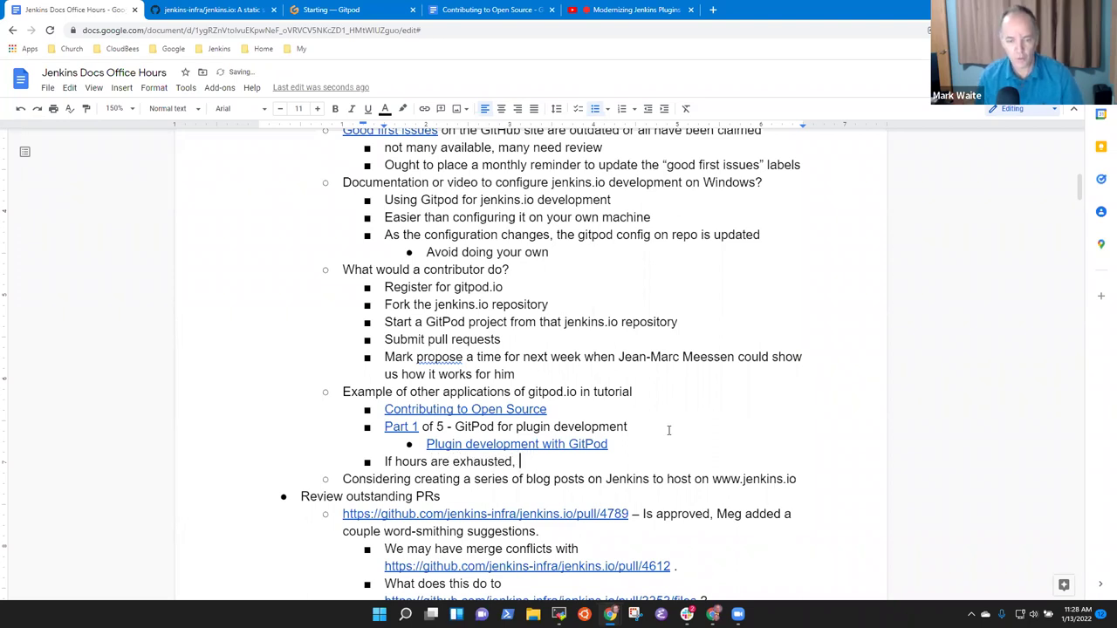
pyautogui.write("what's next?")
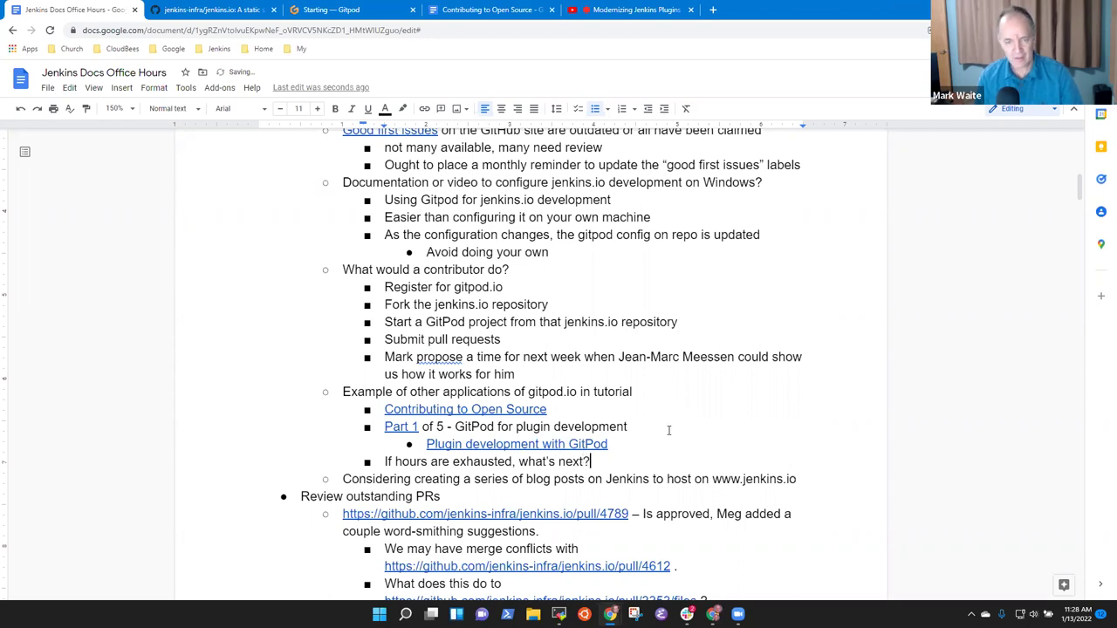
# - Add the sub-point 'Apply to be an open source contributor through GitPod.io' and correct the question to 'If your hours'
pyautogui.press('Return')
pyautogui.press('Tab')
pyautogui.write('Apply to be an open source contributor')
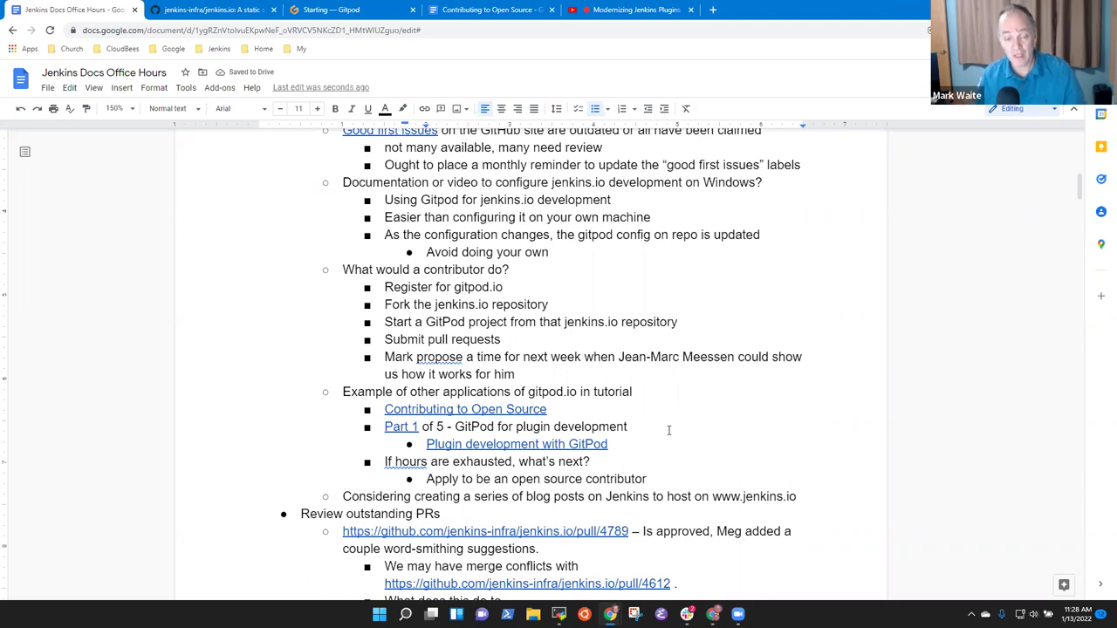
pyautogui.hotkey('ctrl', ';')
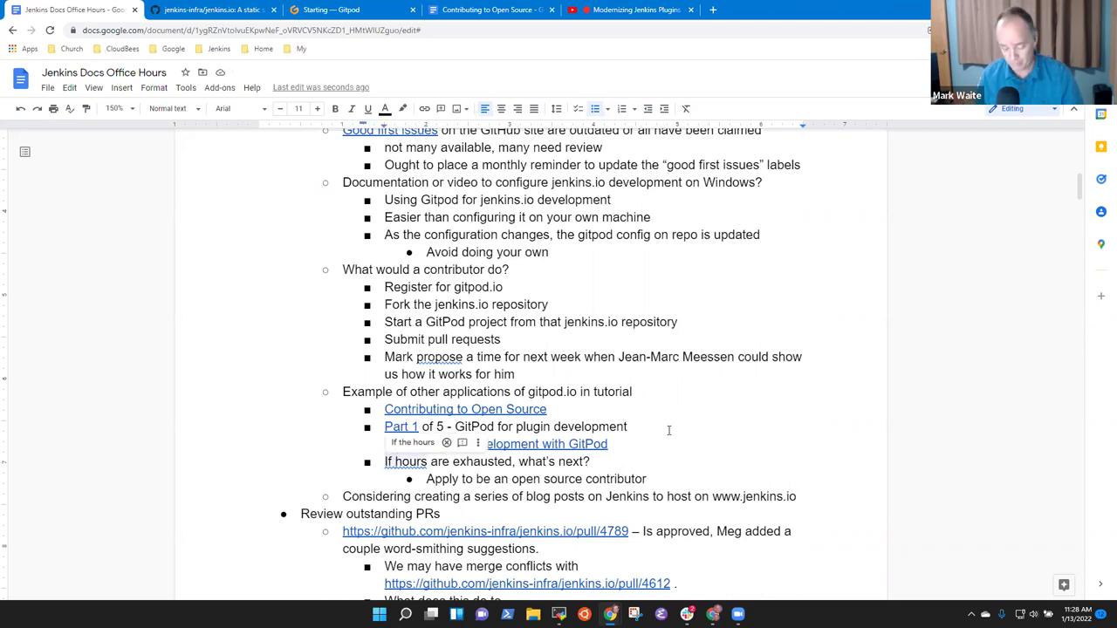
pyautogui.write('you')
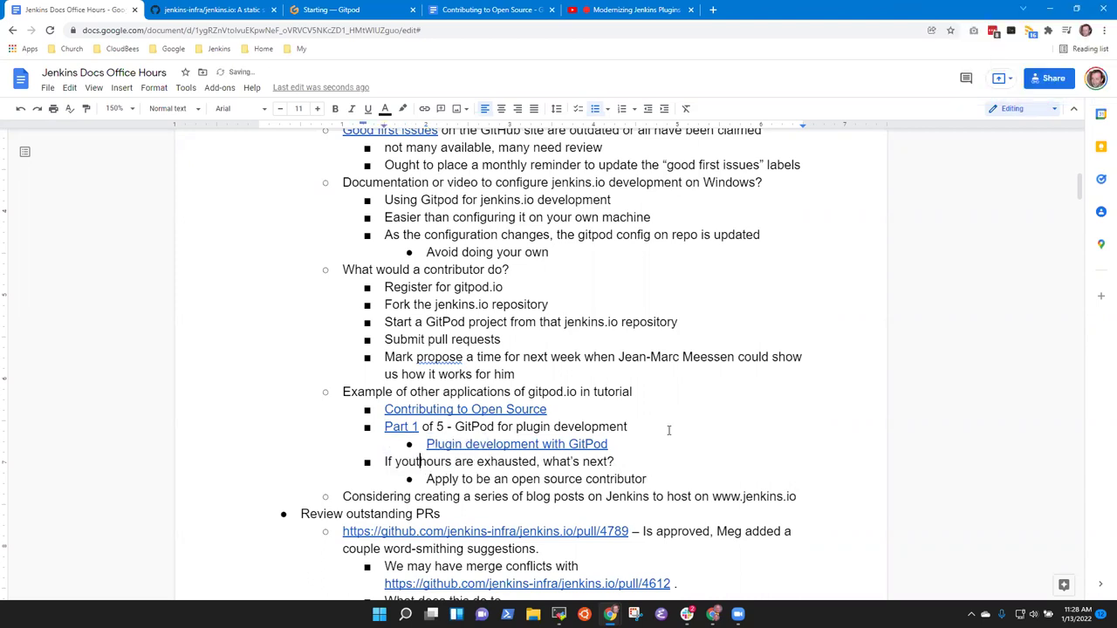
pyautogui.write('r')
pyautogui.press('End')
pyautogui.write('through Git')
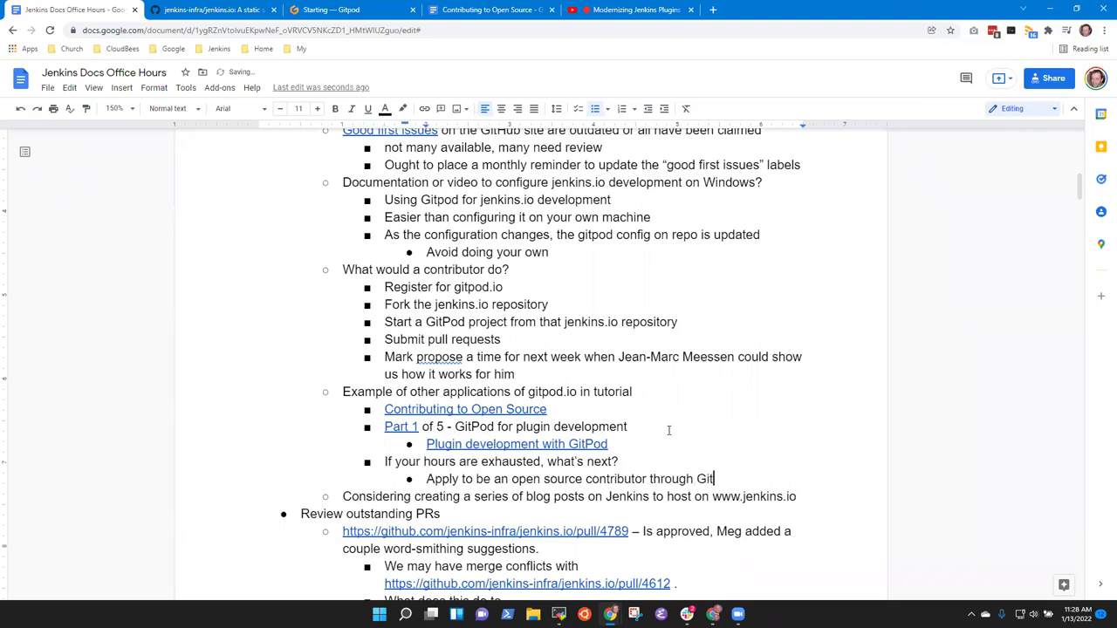
pyautogui.write('Pod.io')
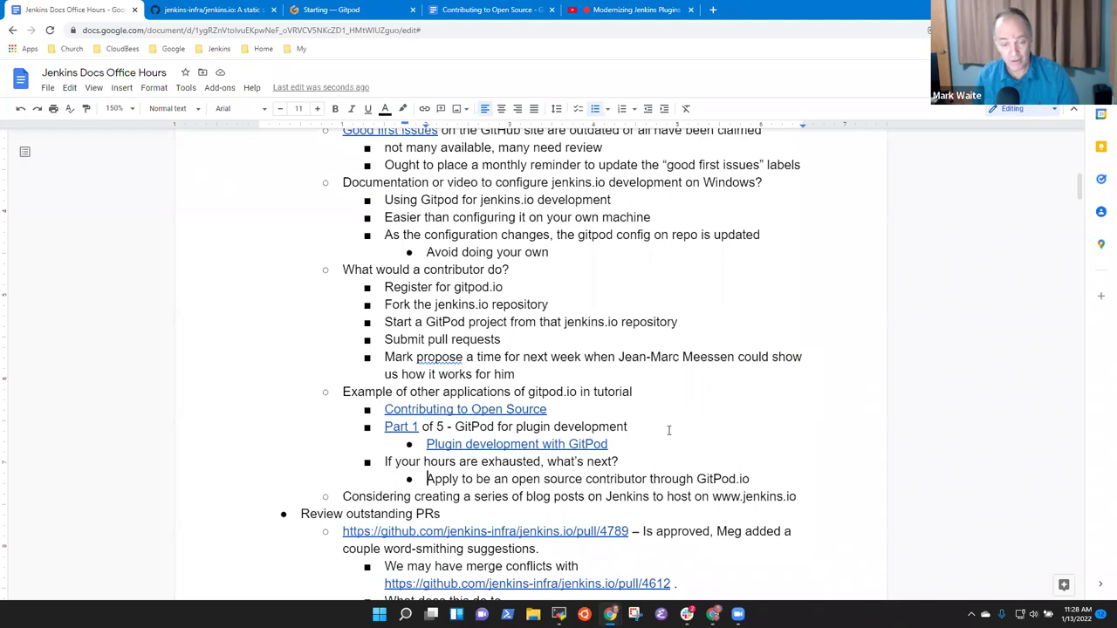
# - Move down through the meeting notes to the meeting-time item
pyautogui.hotkey('shift', 'End')
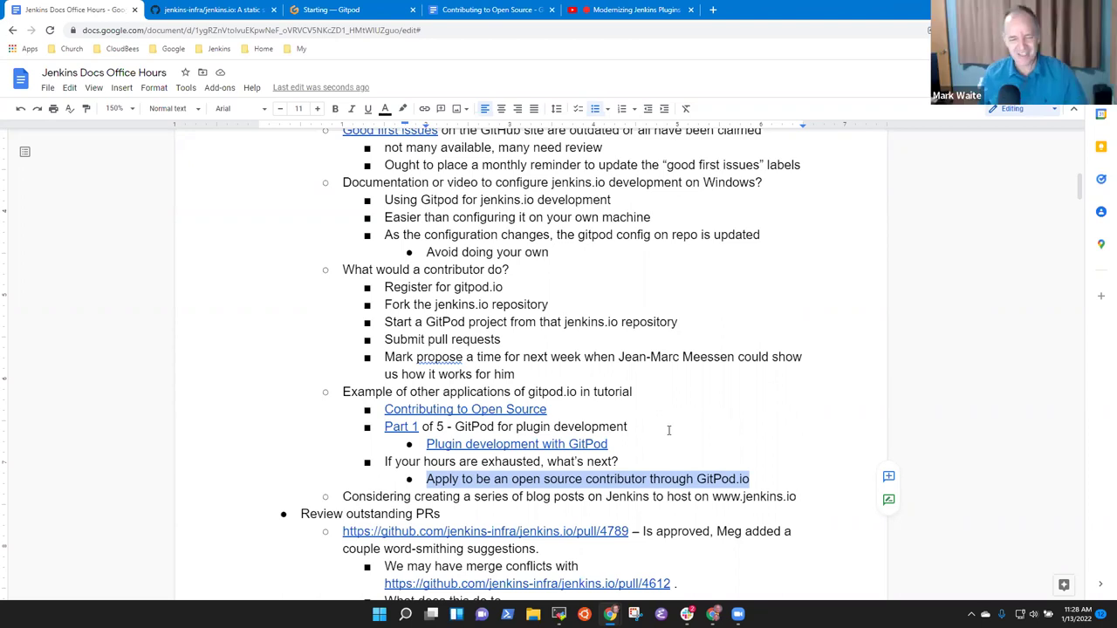
pyautogui.press('Down')
pyautogui.scroll(-3, 668, 431)
pyautogui.press('Down')
pyautogui.press('Down')
pyautogui.press('Down')
pyautogui.press('Down')
pyautogui.press('Down')
pyautogui.press('Down')
pyautogui.press('Down')
pyautogui.press('Down')
pyautogui.press('Down')
pyautogui.press('Down')
pyautogui.press('Down')
pyautogui.press('Down')
pyautogui.press('Down')
pyautogui.press('Down')
pyautogui.press('Down')
pyautogui.press('Down')
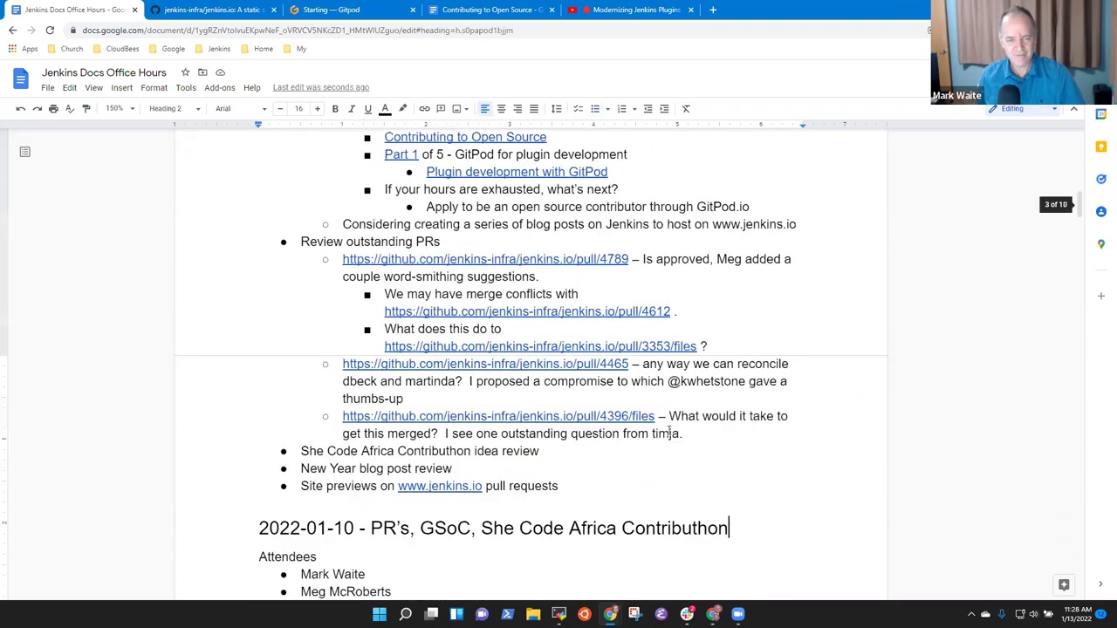
pyautogui.press('Up')
pyautogui.press('Up')
pyautogui.press('Up')
pyautogui.press('Up')
pyautogui.press('Up')
pyautogui.press('Up')
pyautogui.press('Up')
pyautogui.press('Up')
pyautogui.press('Up')
pyautogui.press('Up')
pyautogui.press('Up')
pyautogui.press('Up')
pyautogui.press('Up')
pyautogui.press('Up')
pyautogui.press('Up')
pyautogui.press('Up')
pyautogui.press('Up')
pyautogui.press('Up')
pyautogui.press('Up')
pyautogui.press('Up')
pyautogui.press('Down')
pyautogui.press('Down')
pyautogui.press('Down')
pyautogui.press('Down')
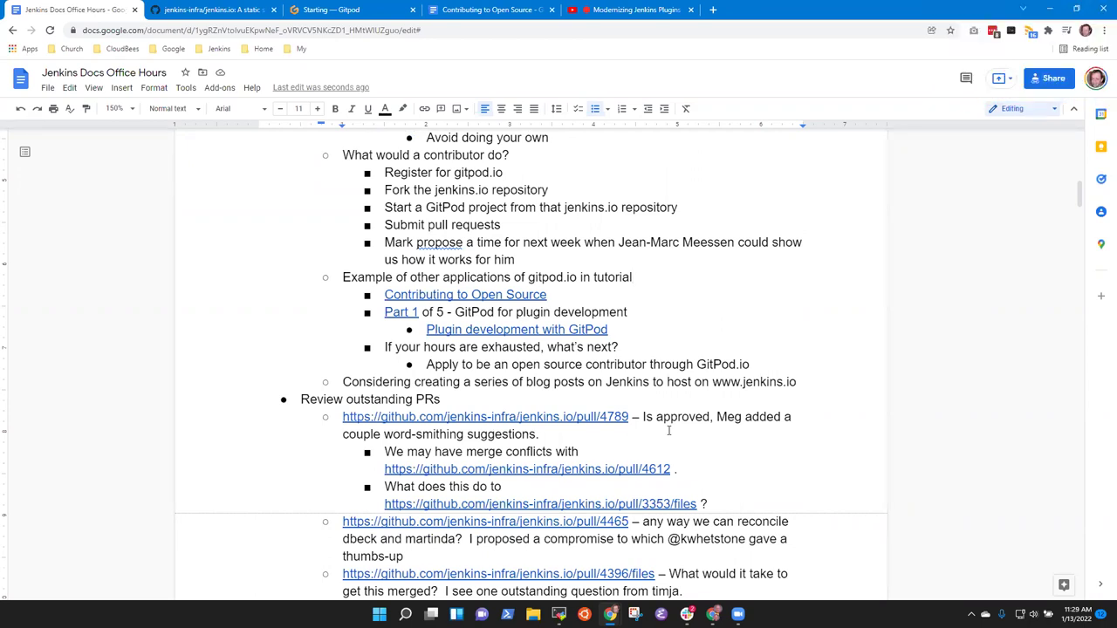
# - Reload the stalled Gitpod jenkins.io workspace and open a new blank browser tab
pyautogui.click(332, 8)
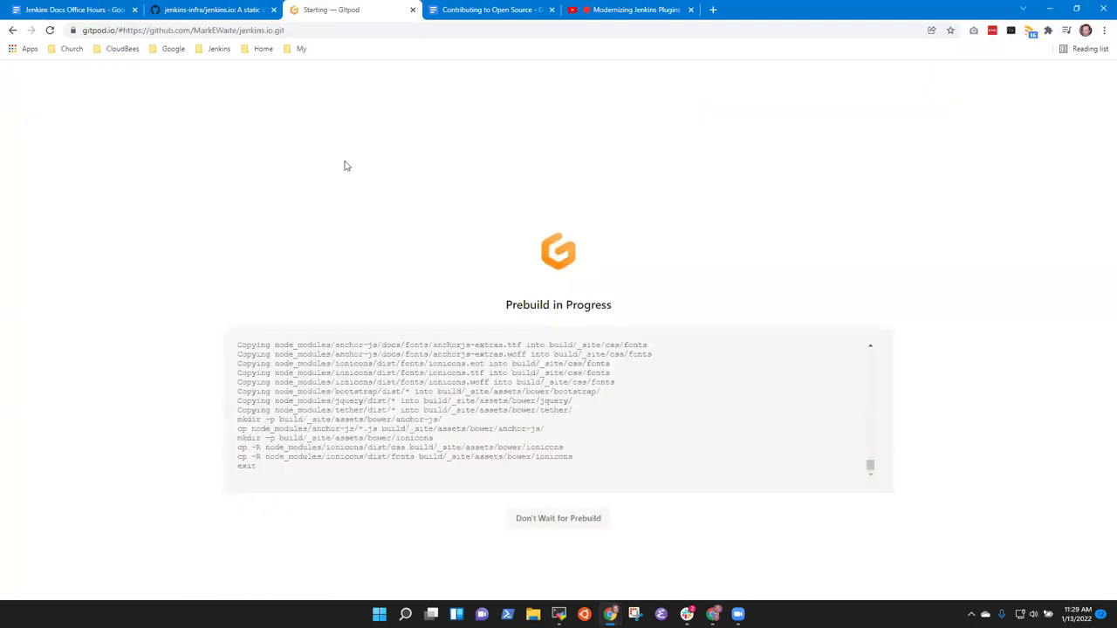
pyautogui.click(49, 31)
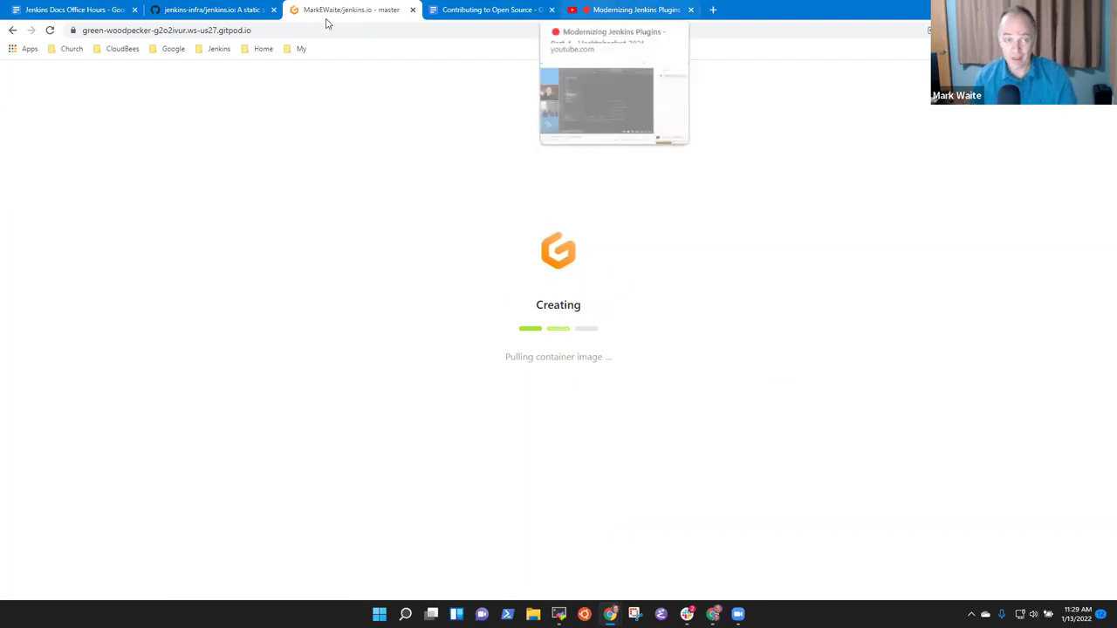
pyautogui.click(713, 10)
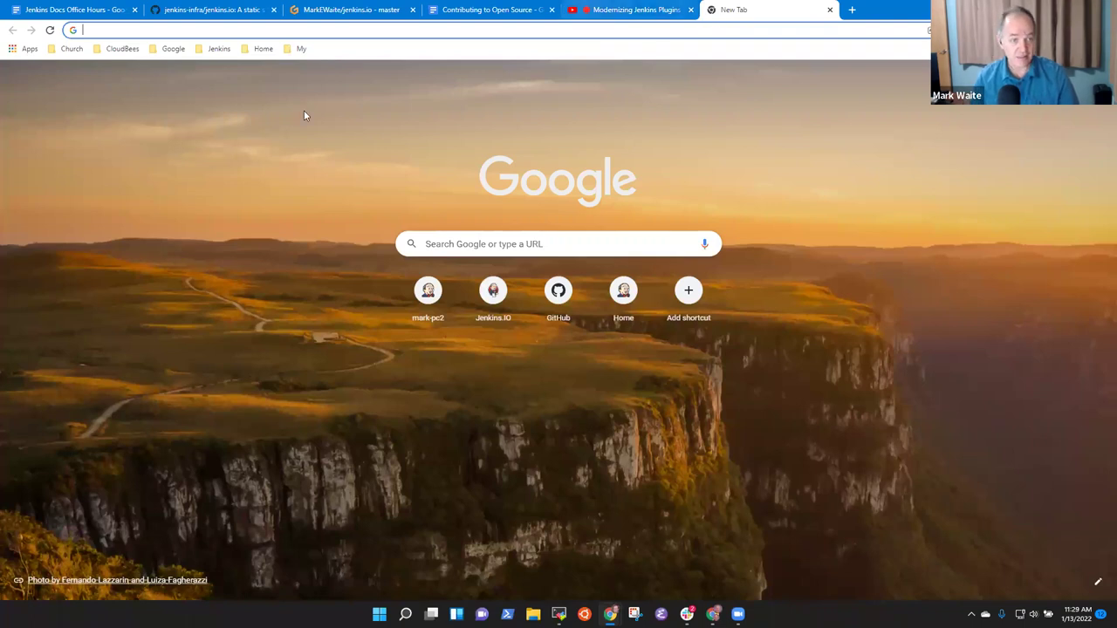
pyautogui.click(213, 49)
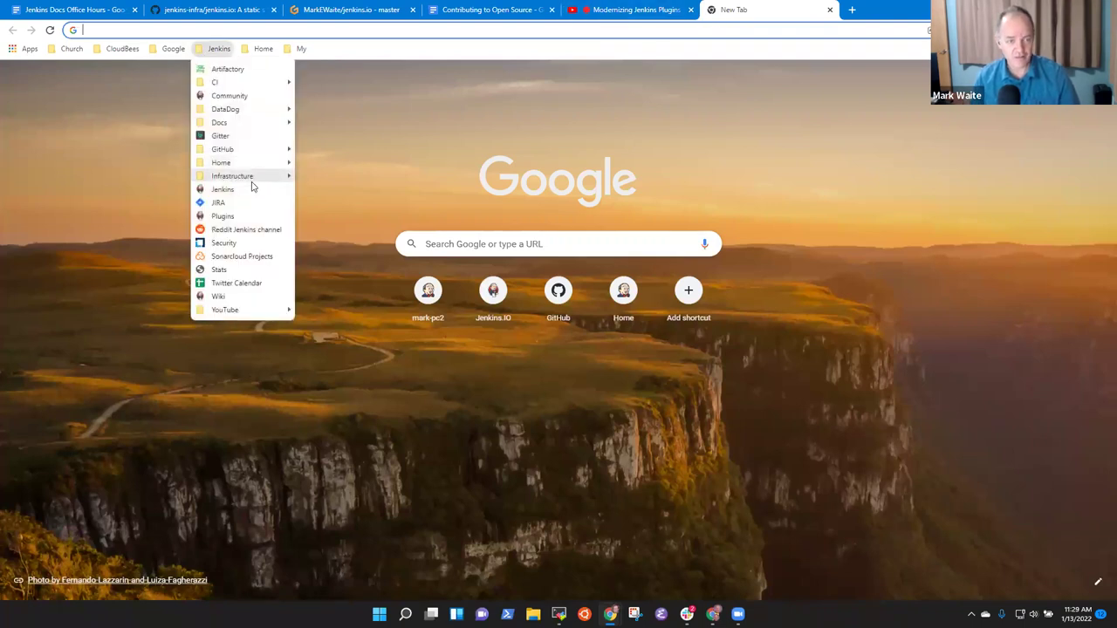
pyautogui.click(224, 189)
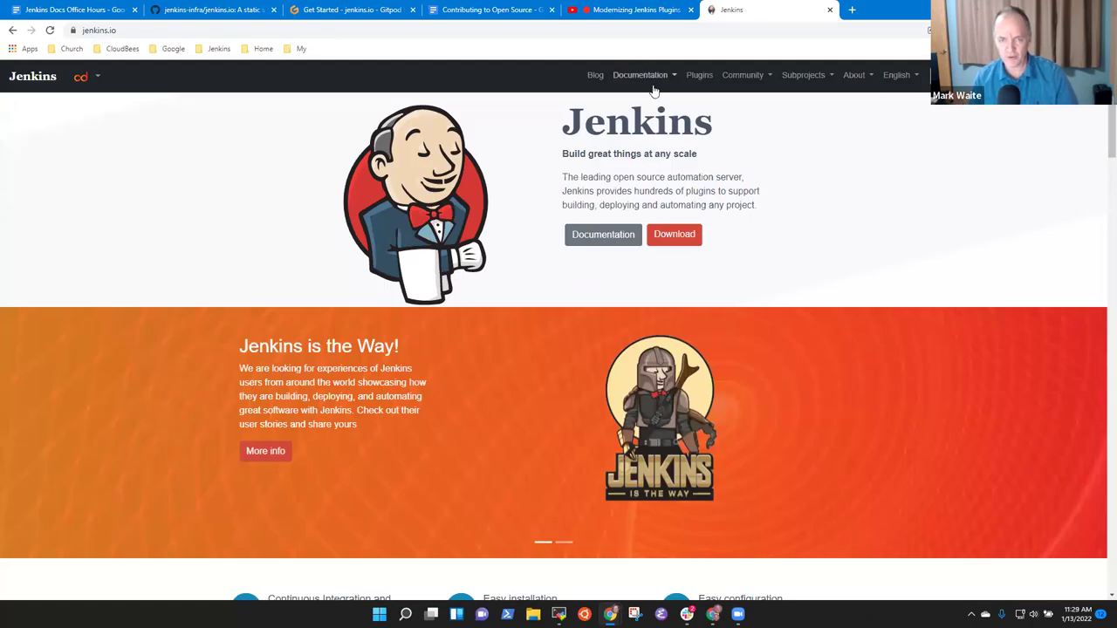
pyautogui.click(644, 75)
pyautogui.click(669, 119)
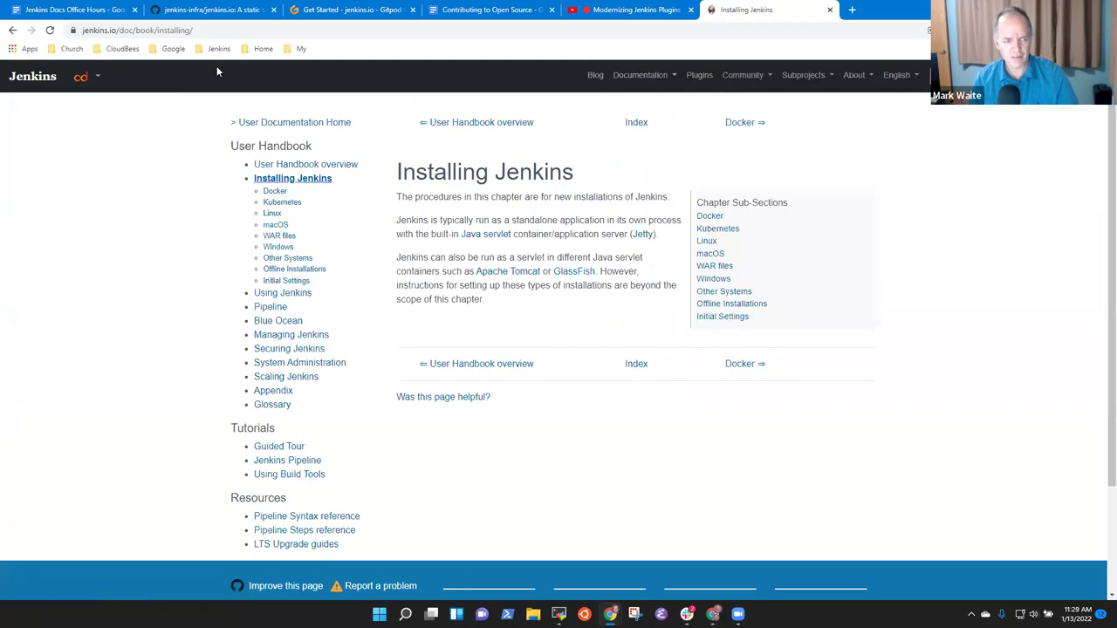
pyautogui.click(13, 30)
pyautogui.scroll(-10, 663, 235)
pyautogui.scroll(-20, 674, 243)
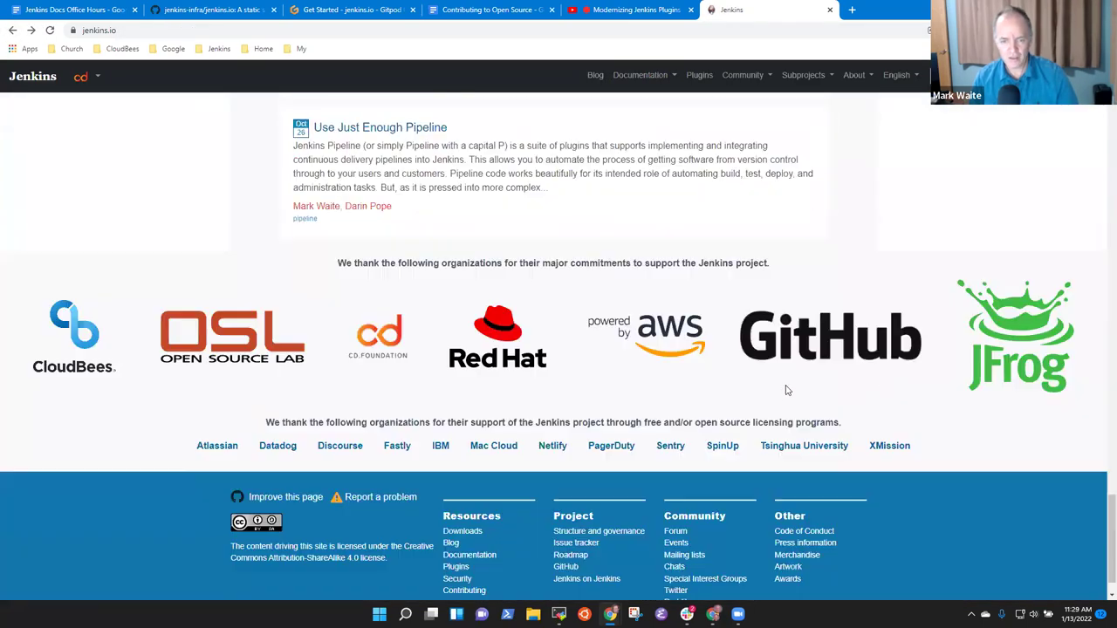
pyautogui.scroll(5, 563, 409)
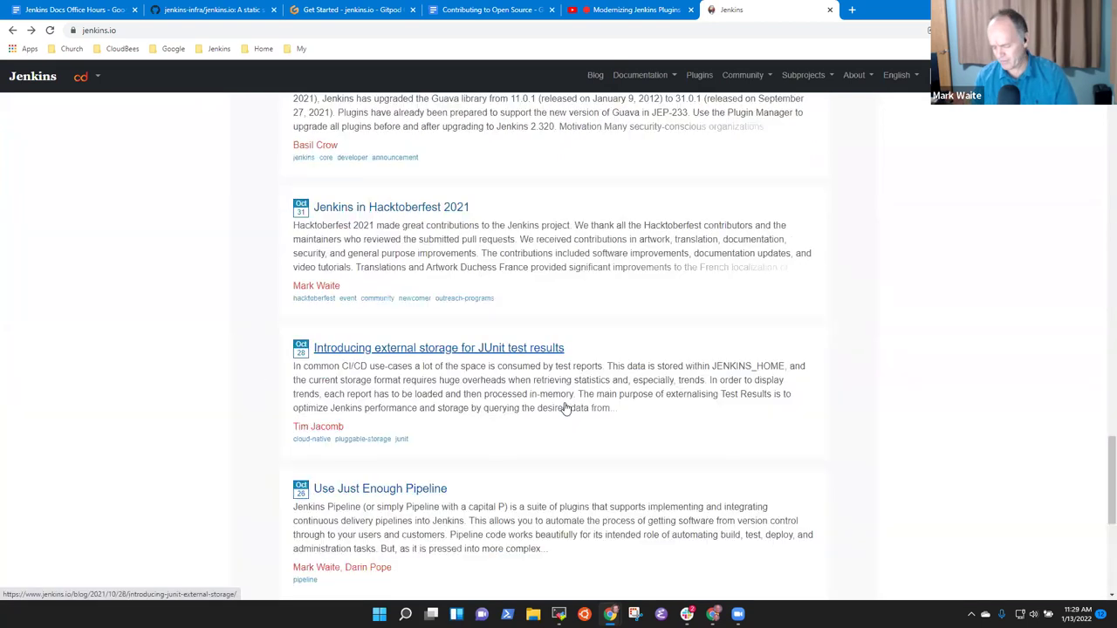
pyautogui.scroll(15, 566, 408)
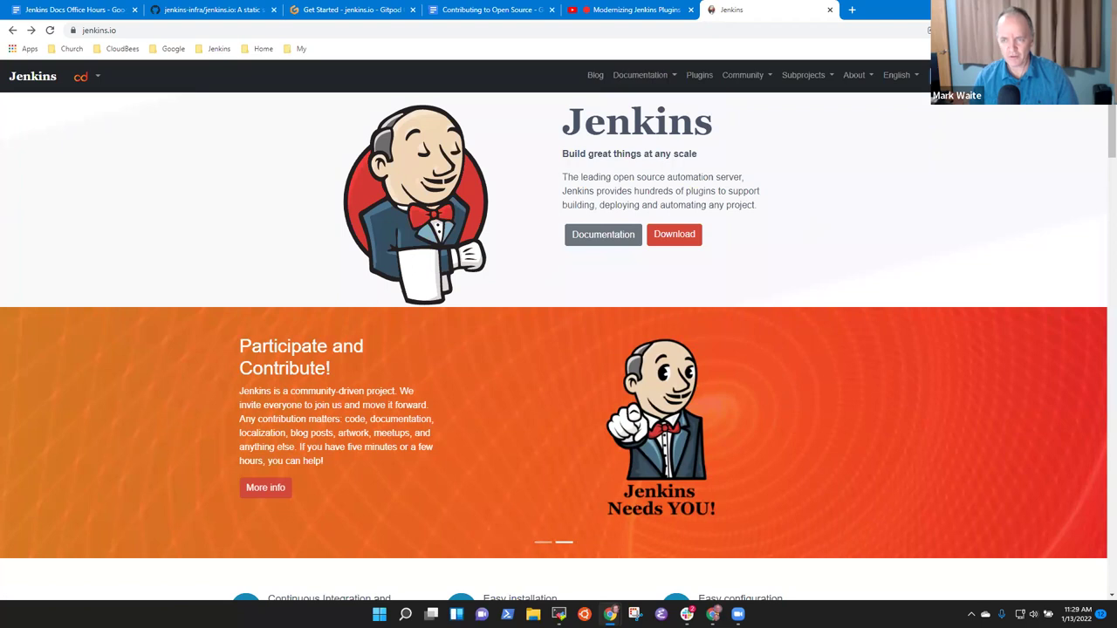
pyautogui.write('cloud pro')
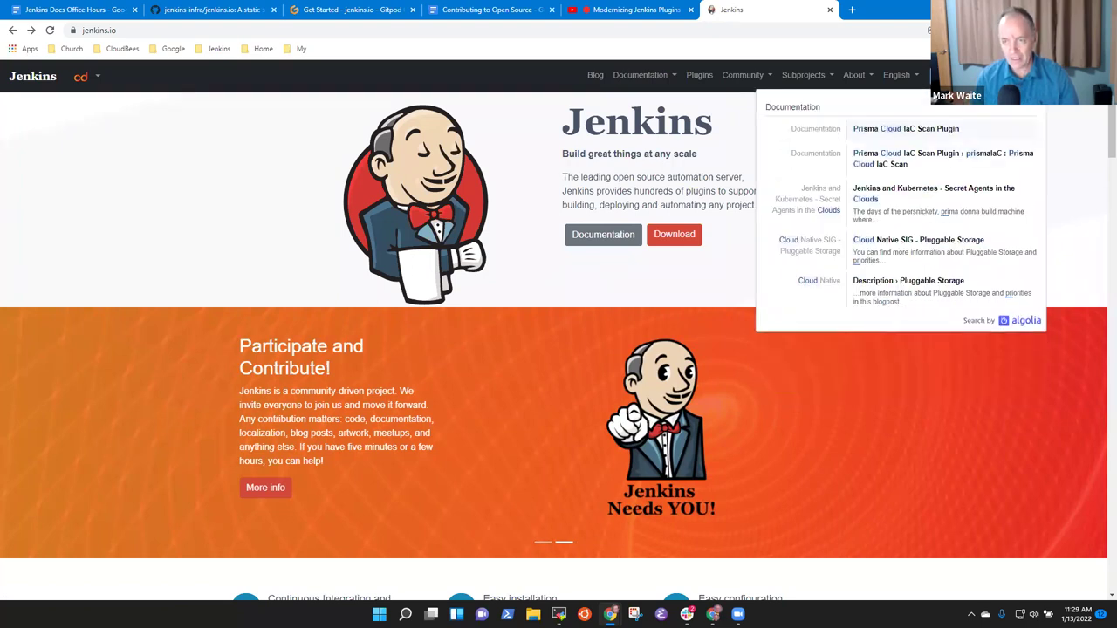
pyautogui.write('vider')
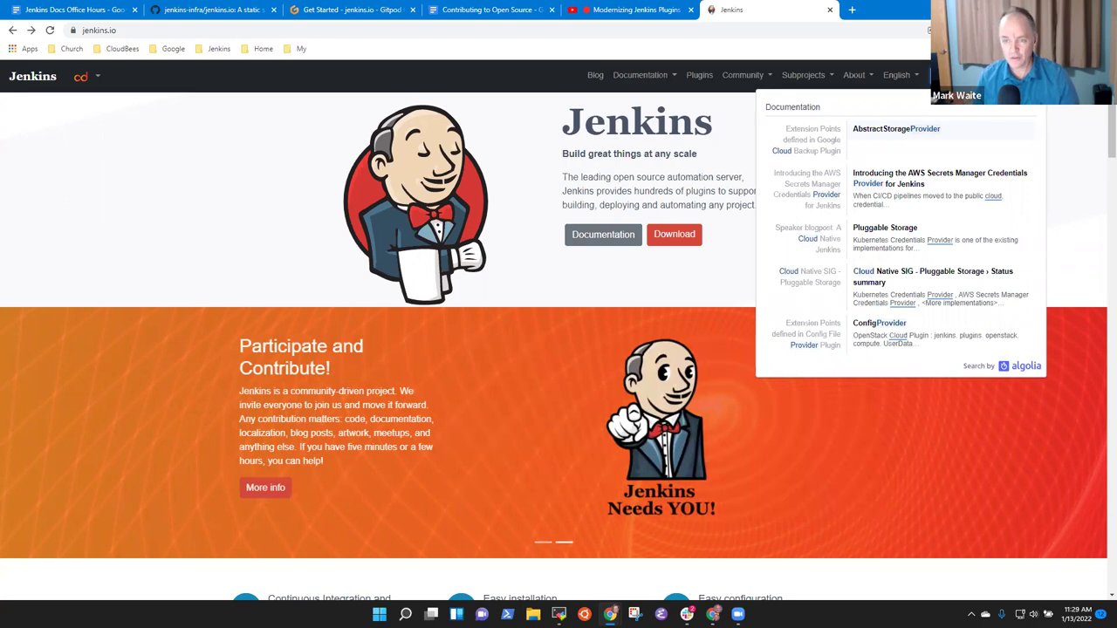
pyautogui.click(637, 80)
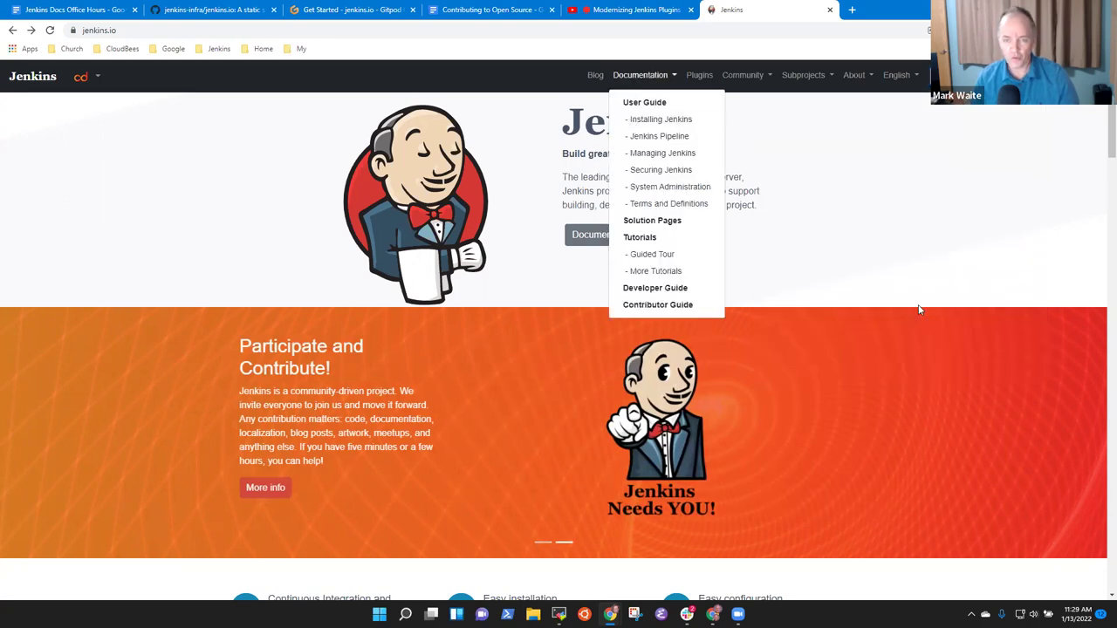
pyautogui.click(939, 237)
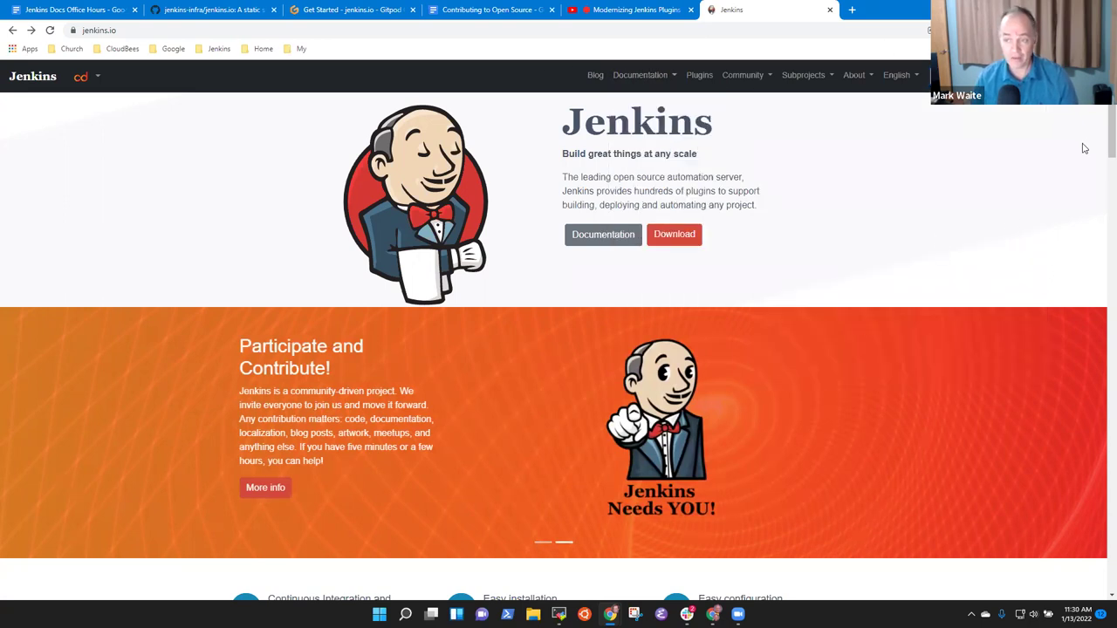
pyautogui.moveTo(1111, 144); pyautogui.dragTo(1112, 556)
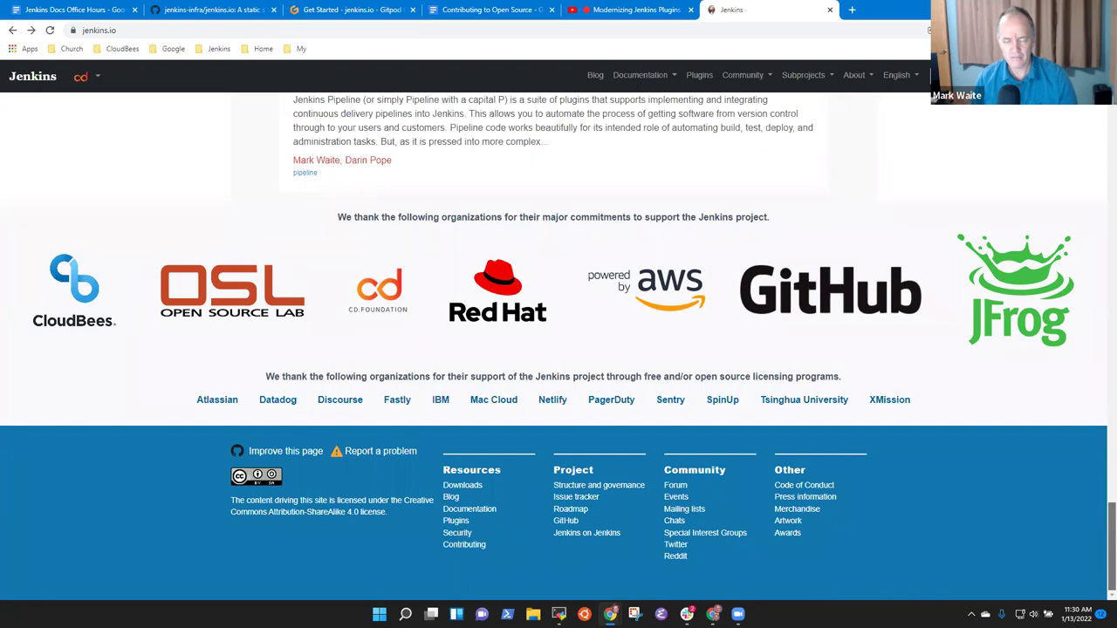
pyautogui.scroll(20, 663, 254)
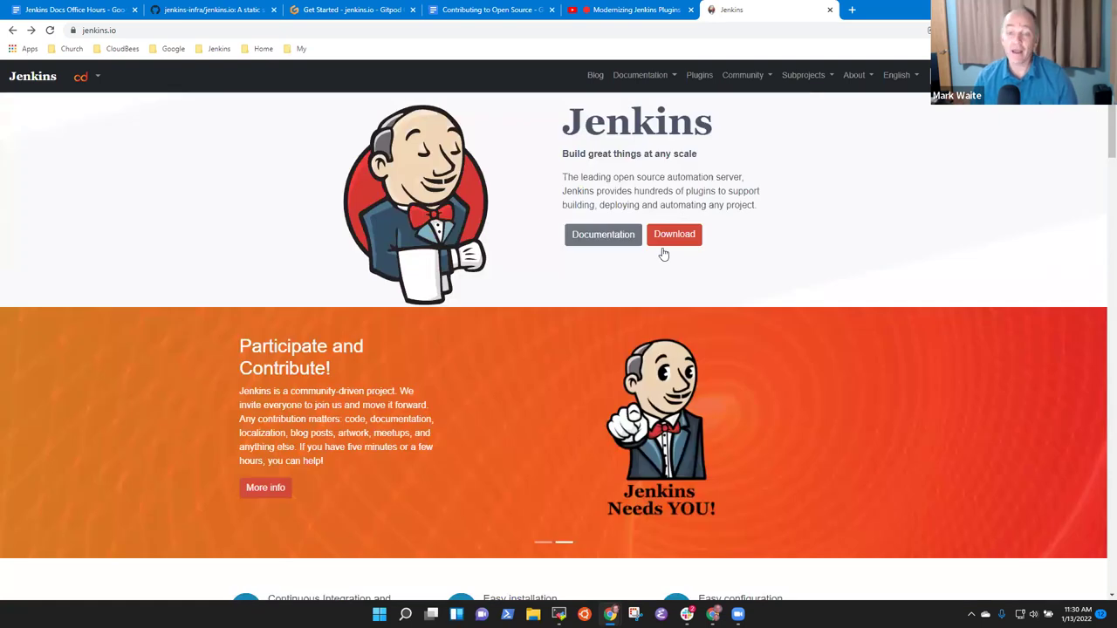
# - Go to the Jenkins Download page and jump to its 'Deploying Jenkins in public cloud' section
pyautogui.click(669, 236)
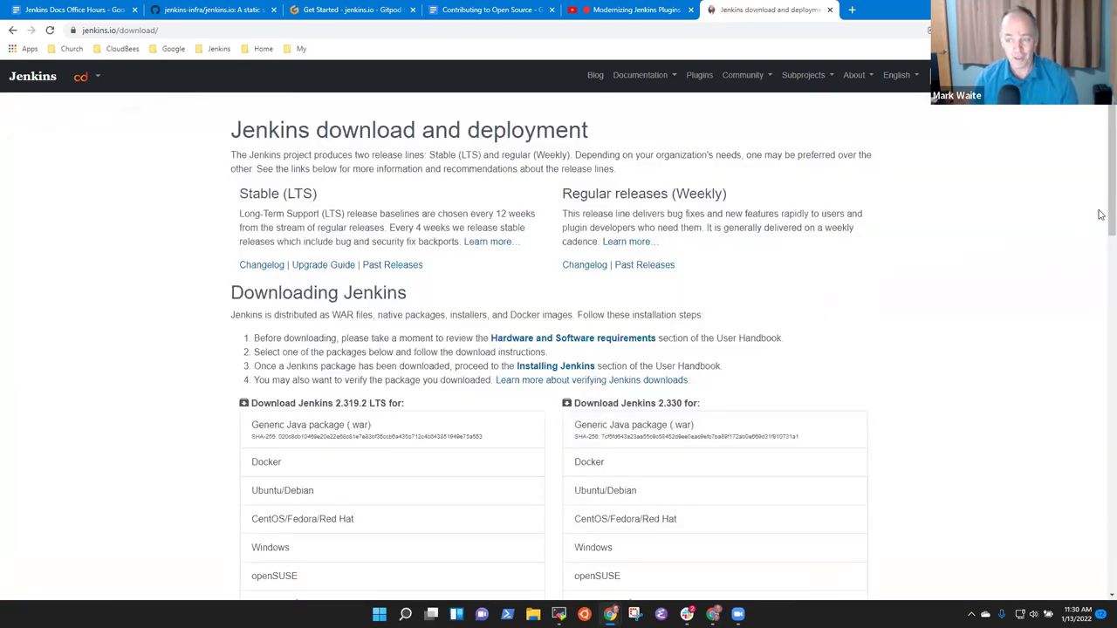
pyautogui.moveTo(1112, 213); pyautogui.dragTo(1112, 368)
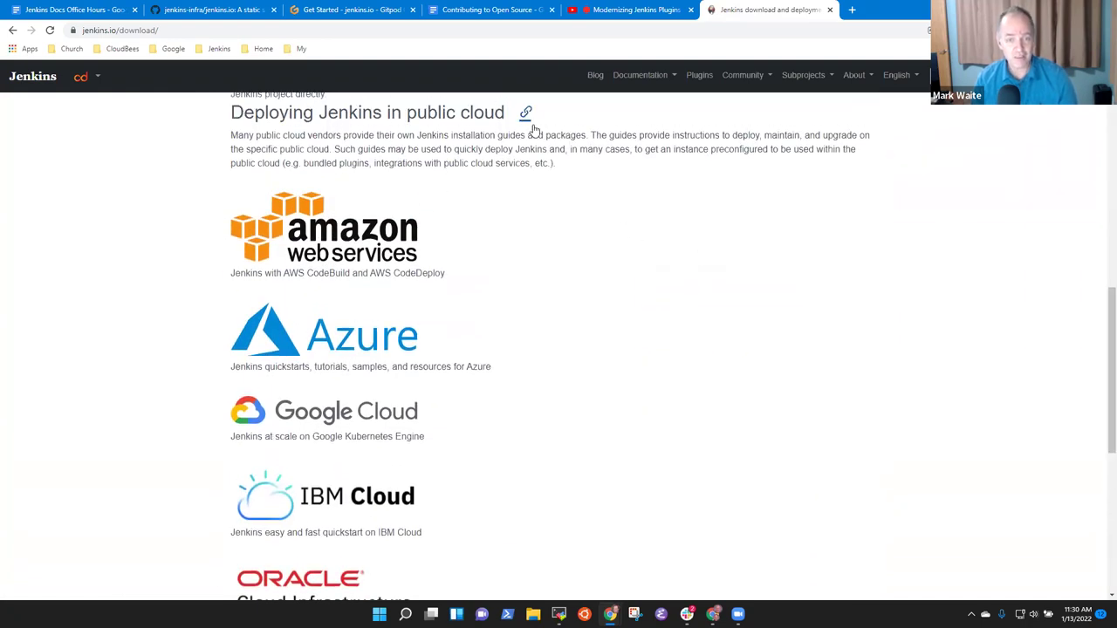
pyautogui.click(527, 119)
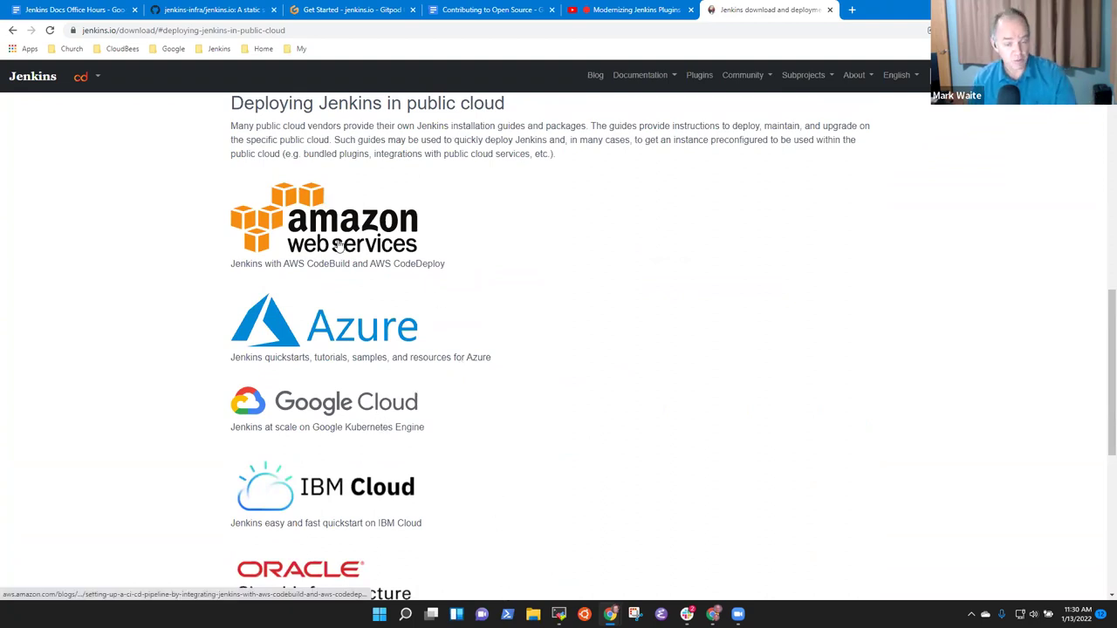
pyautogui.scroll(-1, 567, 399)
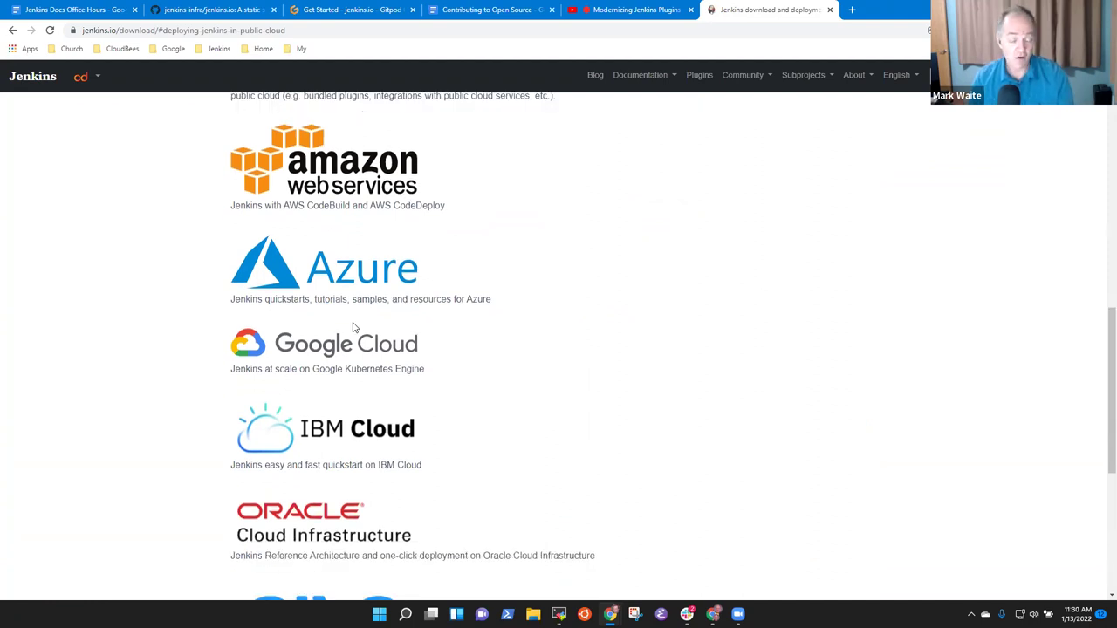
# - Review the AWS, Google Cloud, IBM Cloud and Oracle Cloud Jenkins guides, returning to the vendor list each time
pyautogui.click(372, 203)
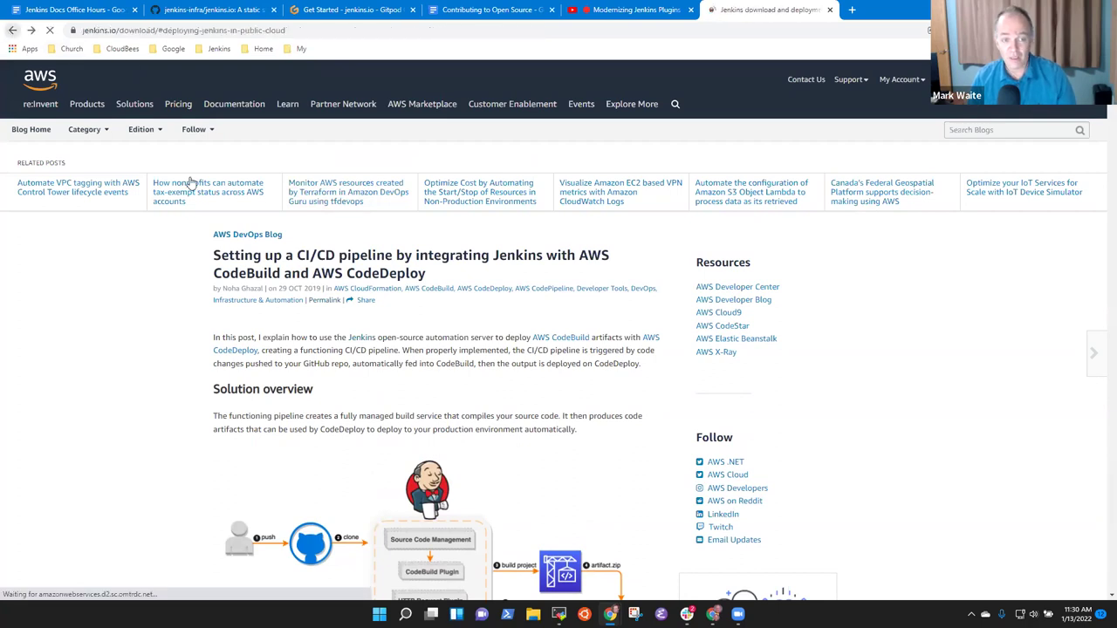
pyautogui.click(13, 30)
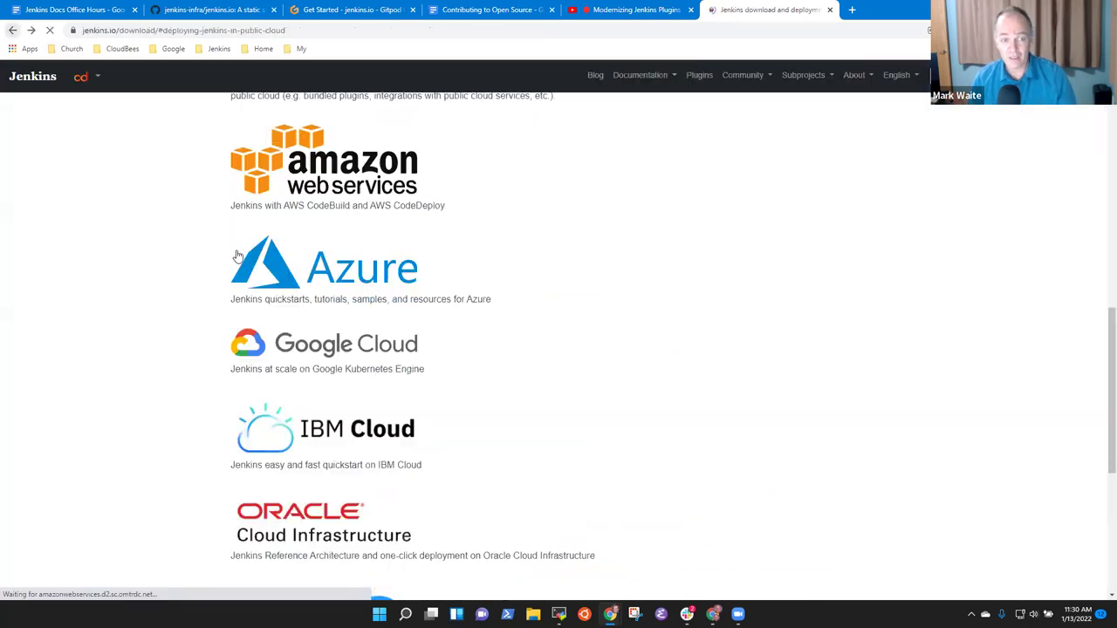
pyautogui.click(368, 359)
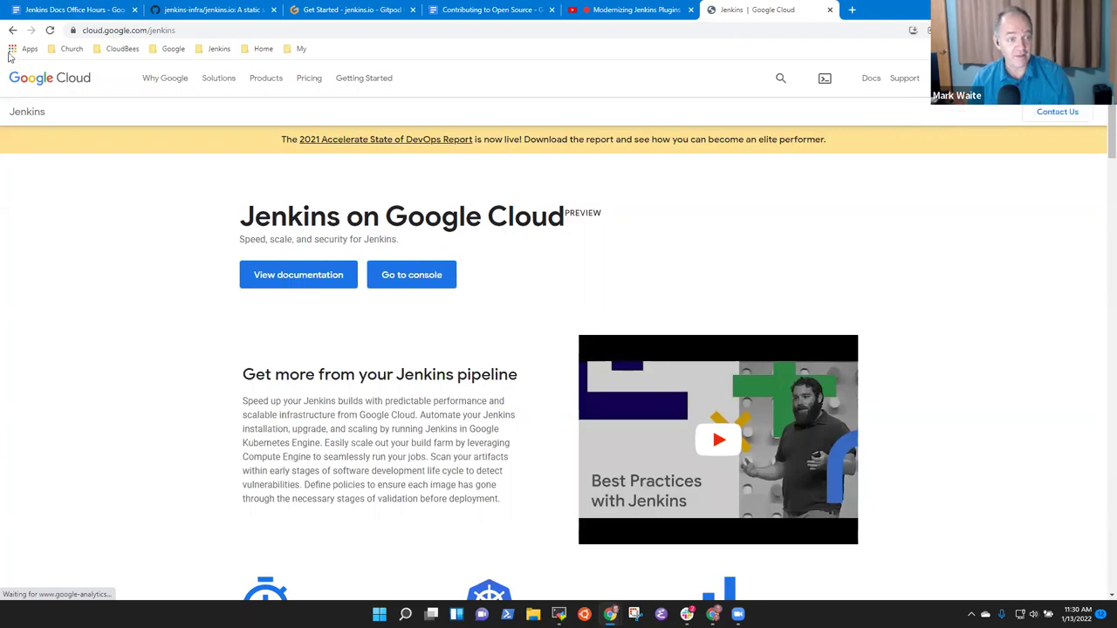
pyautogui.click(13, 31)
pyautogui.click(353, 428)
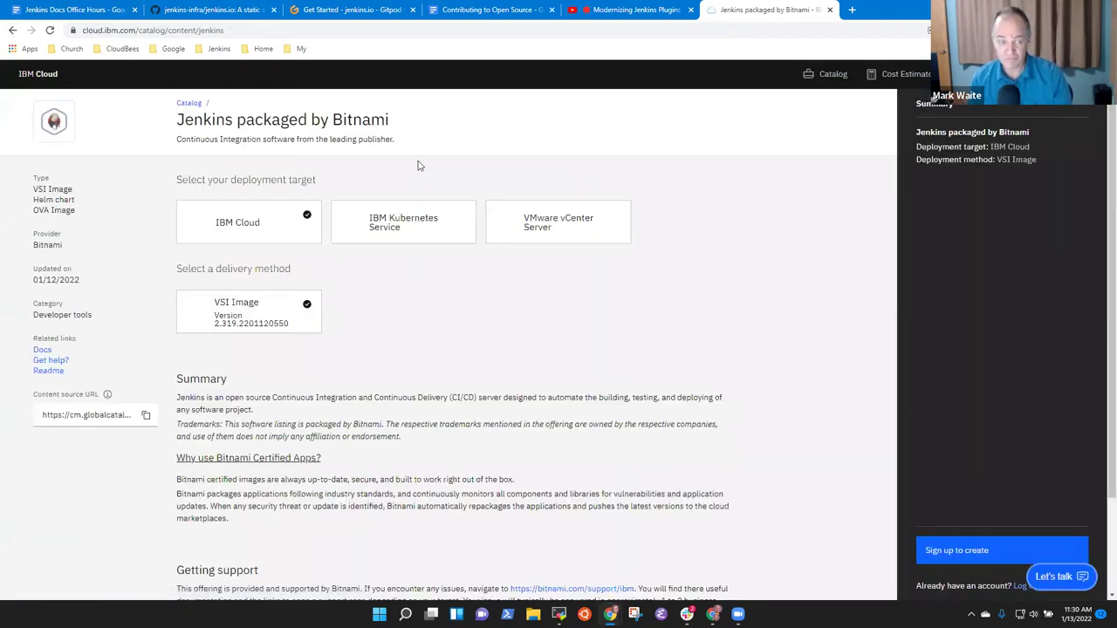
pyautogui.click(12, 30)
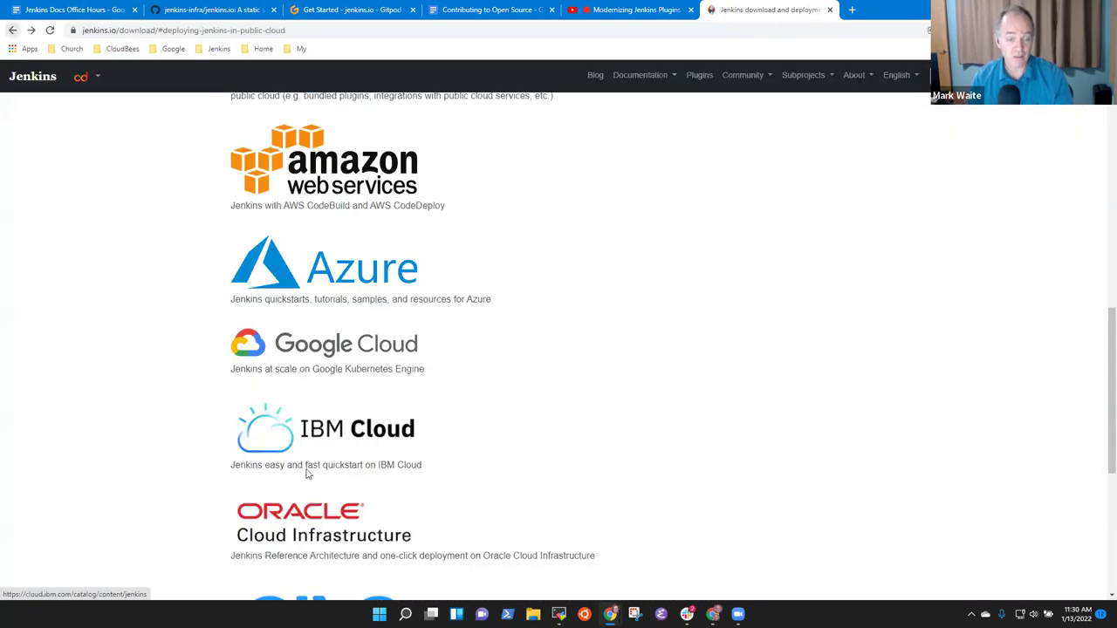
pyautogui.click(358, 515)
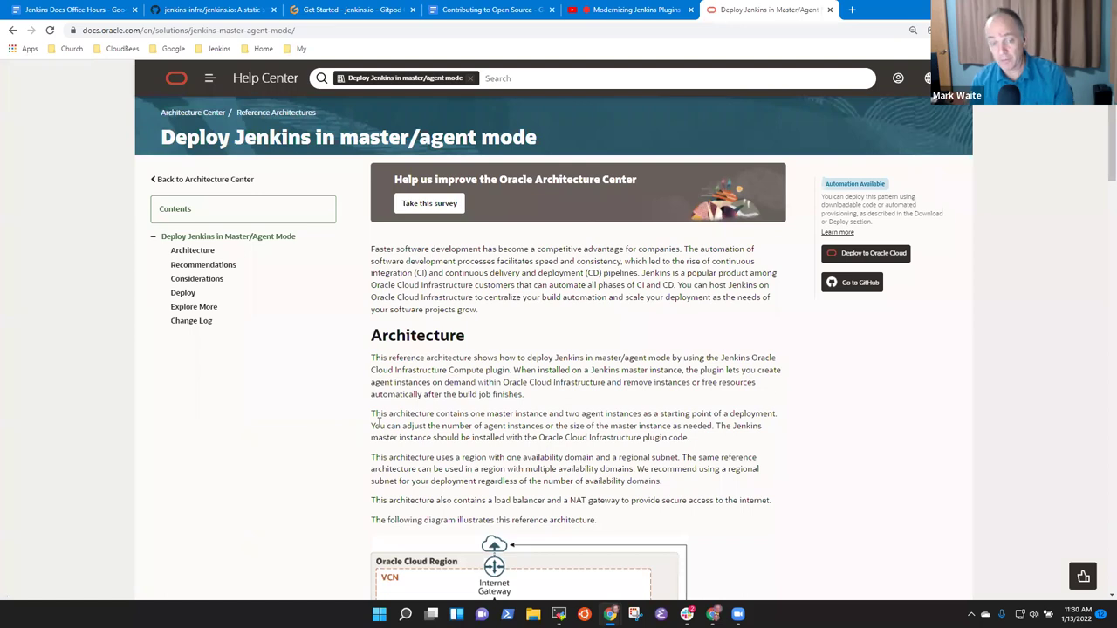
pyautogui.scroll(-8, 381, 421)
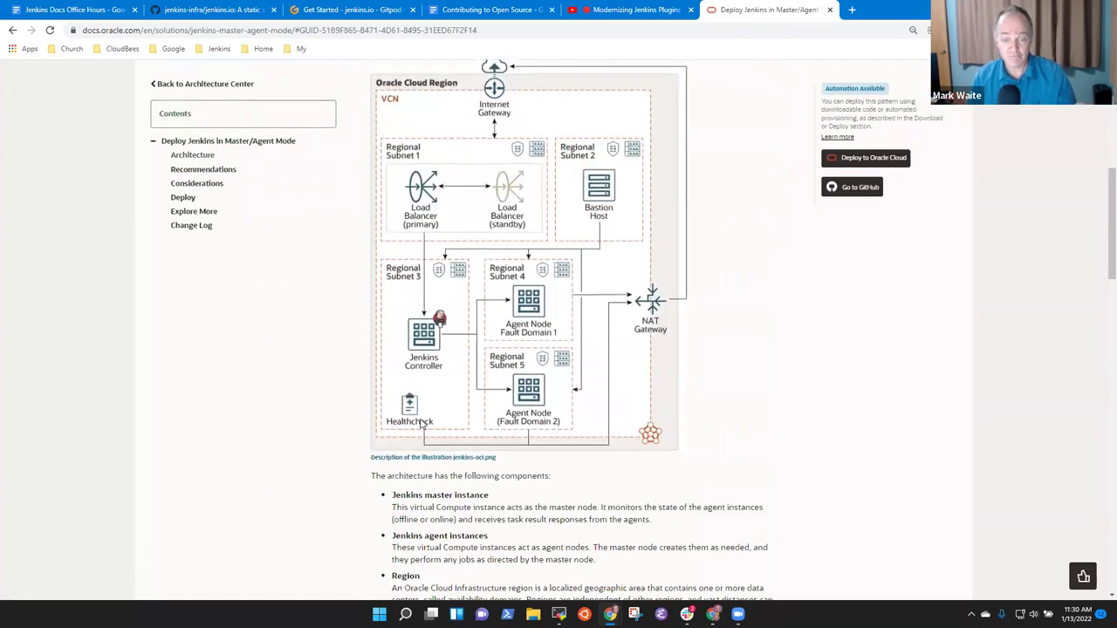
pyautogui.hotkey('alt', 'Left')
pyautogui.hotkey('alt', 'Left')
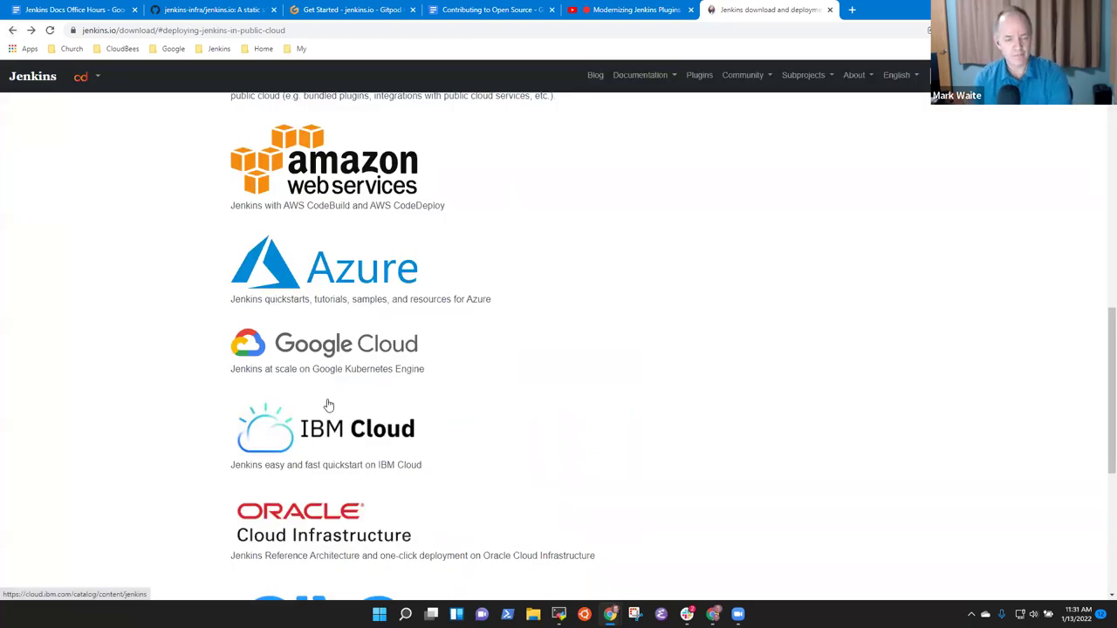
pyautogui.scroll(-2, 341, 417)
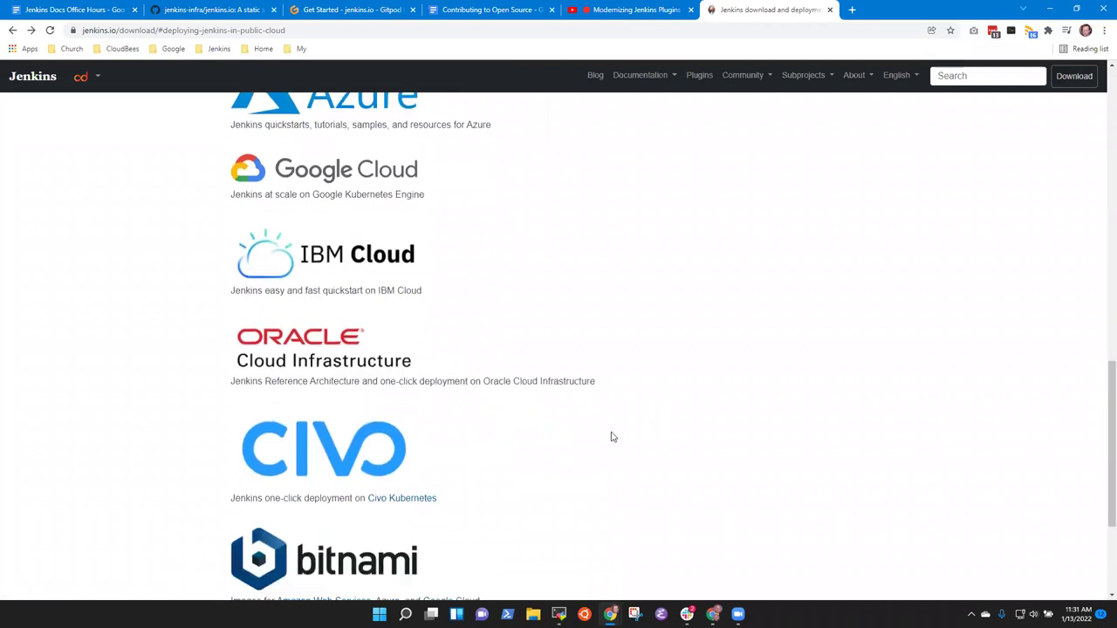
pyautogui.scroll(-2, 623, 440)
pyautogui.scroll(6, 637, 448)
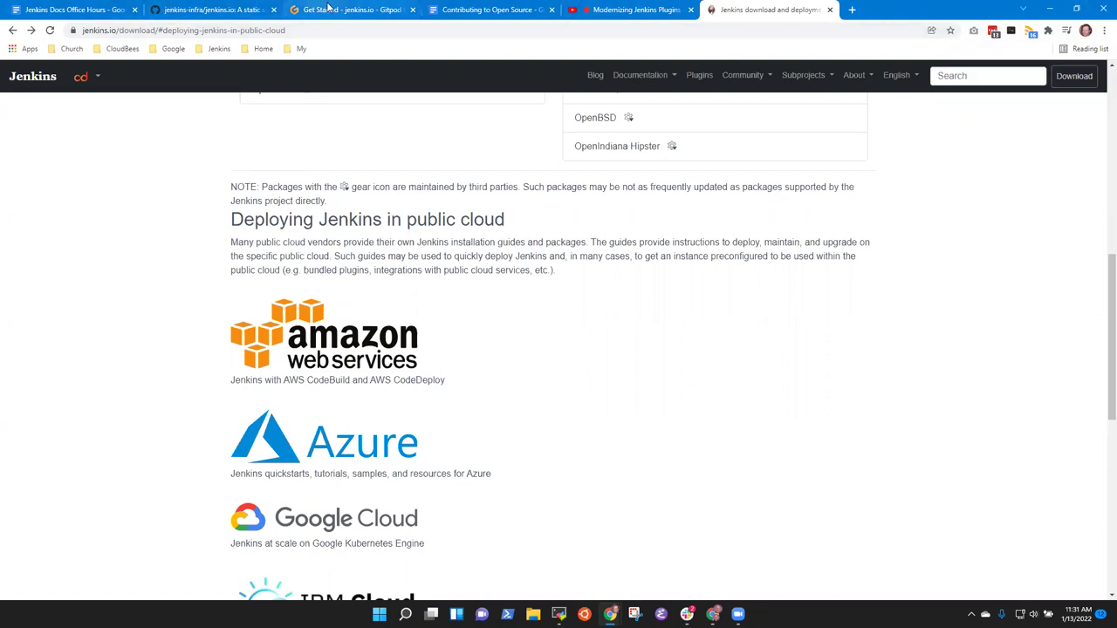
# - Open pull request 4789 in a new tab from the notes' Review outstanding PRs line
pyautogui.click(98, 12)
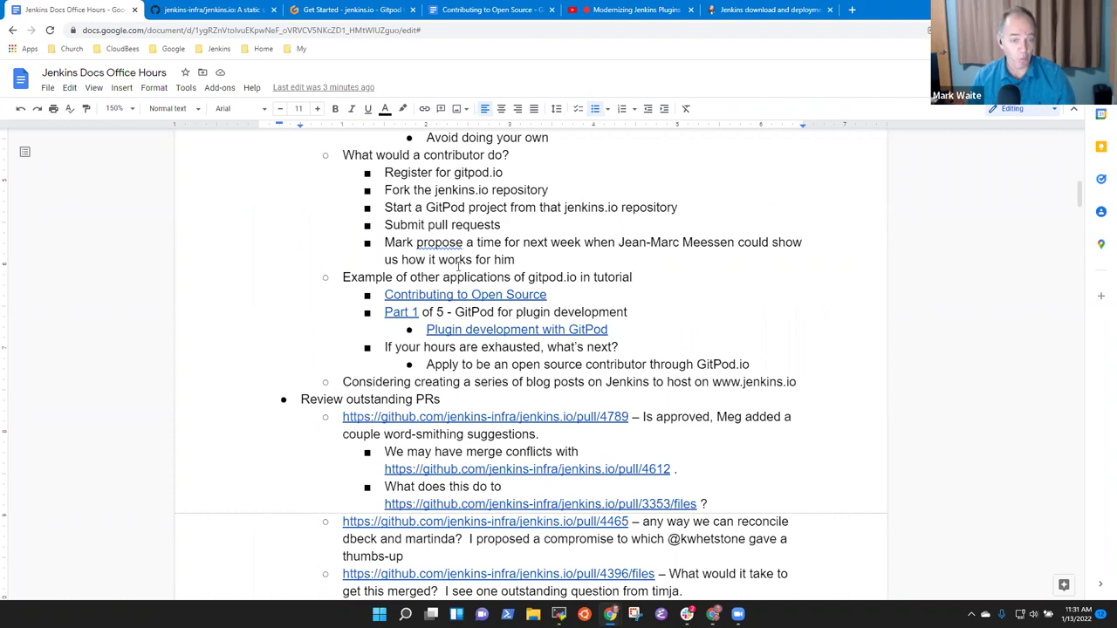
pyautogui.scroll(3, 459, 266)
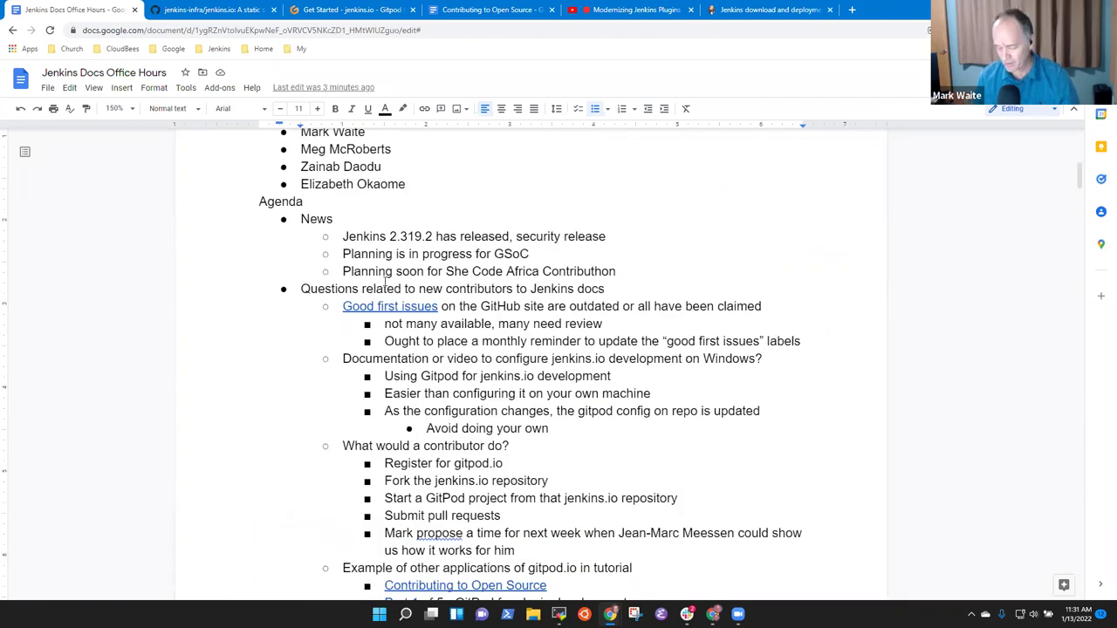
pyautogui.hotkey('shift', 'End')
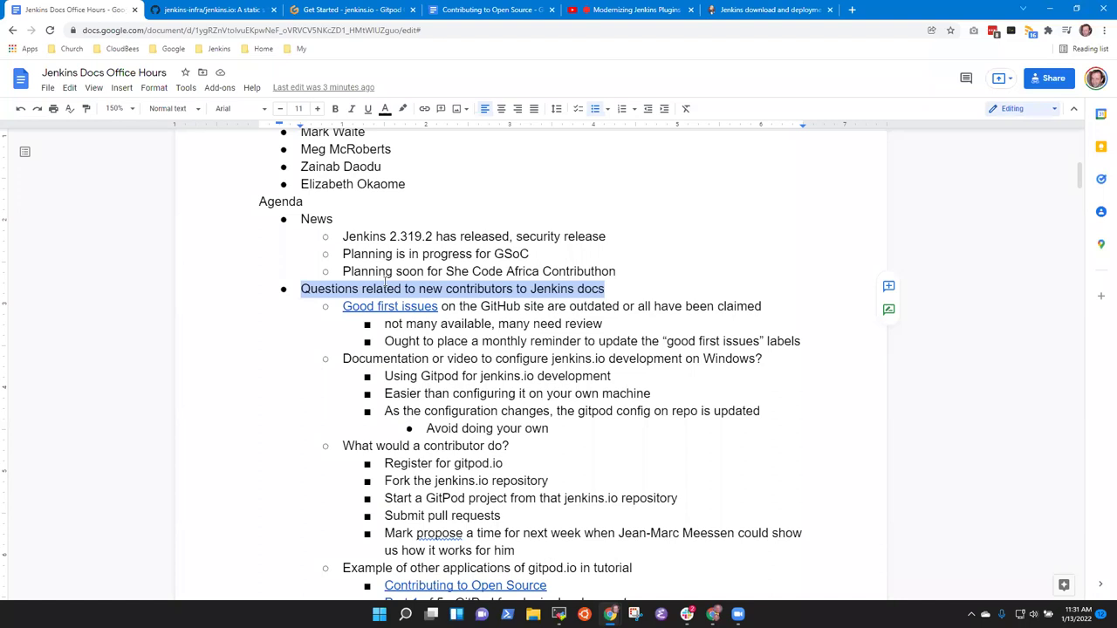
pyautogui.scroll(-6, 402, 269)
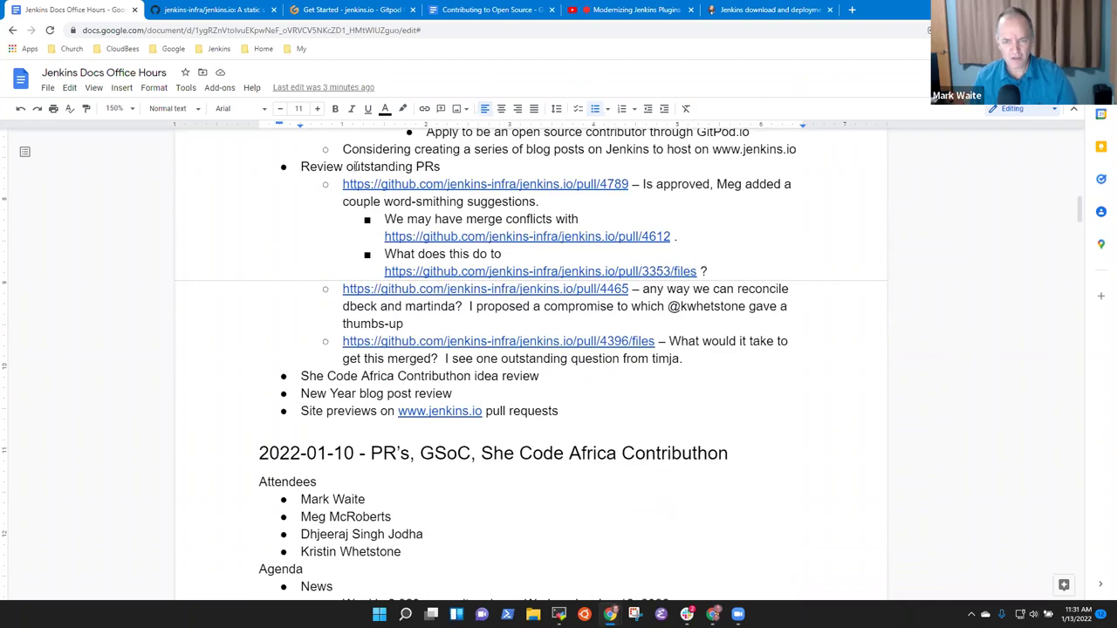
pyautogui.tripleClick(355, 167)
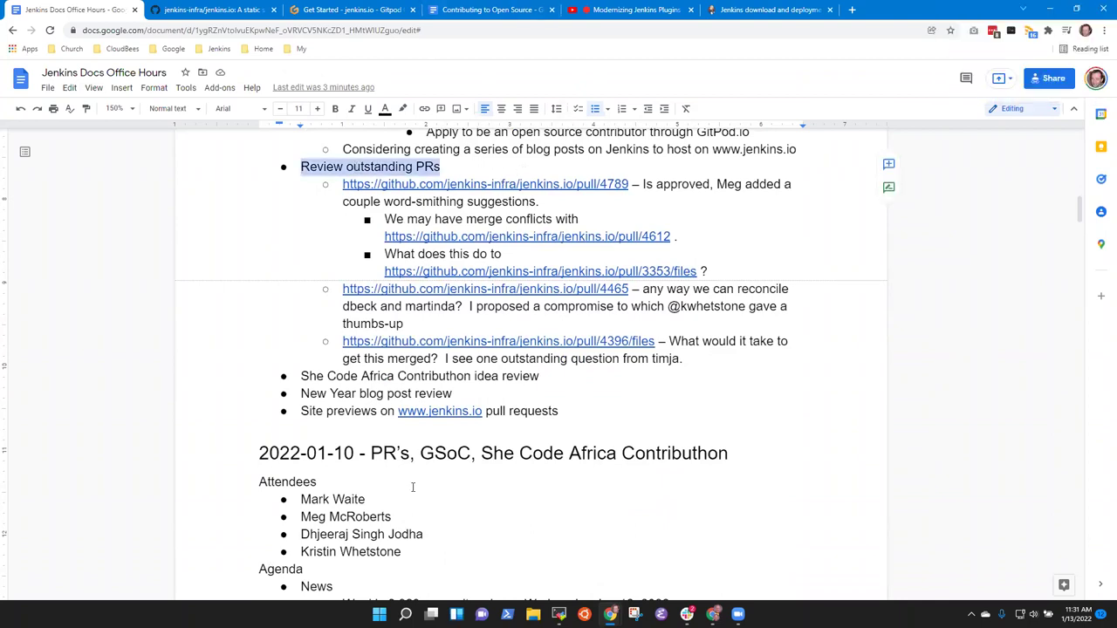
pyautogui.click(505, 185)
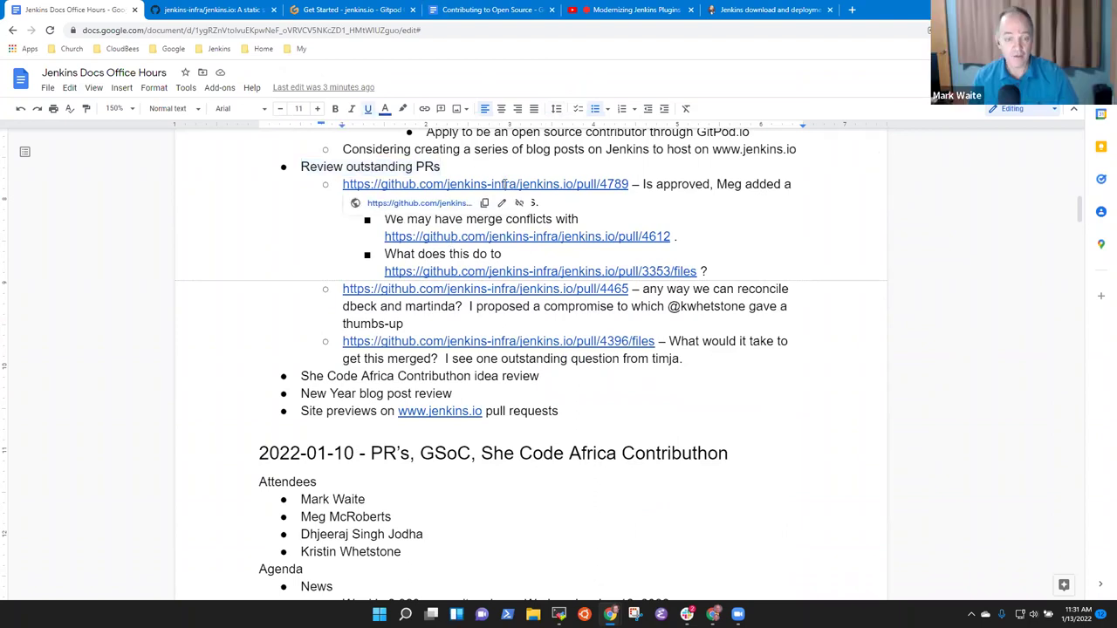
pyautogui.click(427, 204)
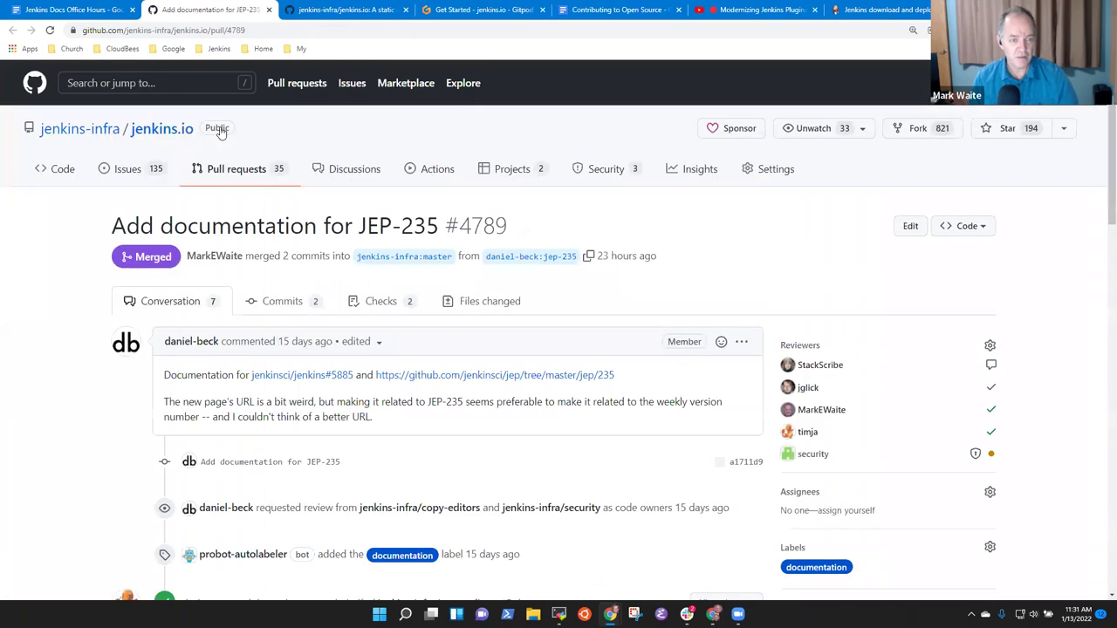
pyautogui.click(70, 10)
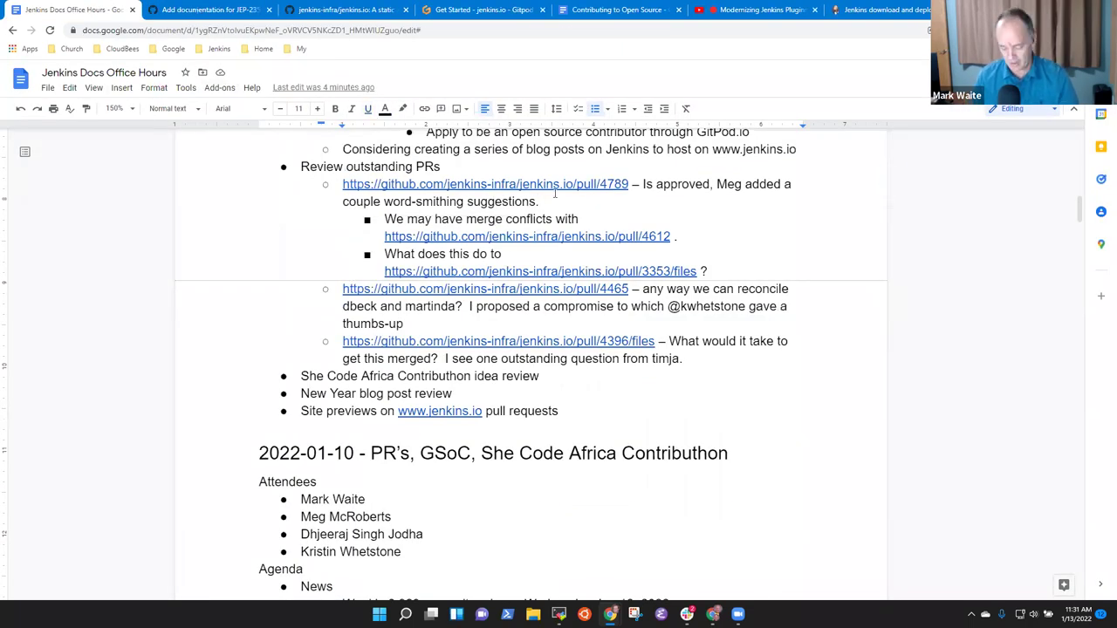
# - Replace 'approved' with 'merged,' on the PR 4789 line of the notes
pyautogui.press('Up')
pyautogui.press('Home')
pyautogui.hotkey('shift', 'Down')
pyautogui.hotkey('shift', 'Down')
pyautogui.hotkey('shift', 'Down')
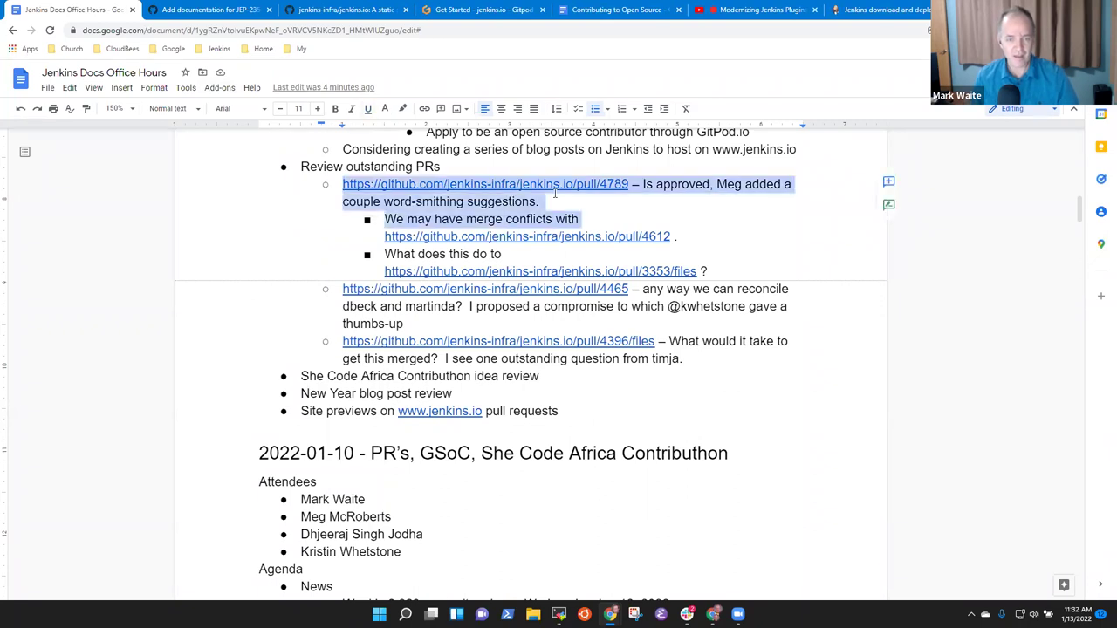
pyautogui.hotkey('shift', 'Up')
pyautogui.hotkey('shift', 'Up')
pyautogui.hotkey('shift', 'Up')
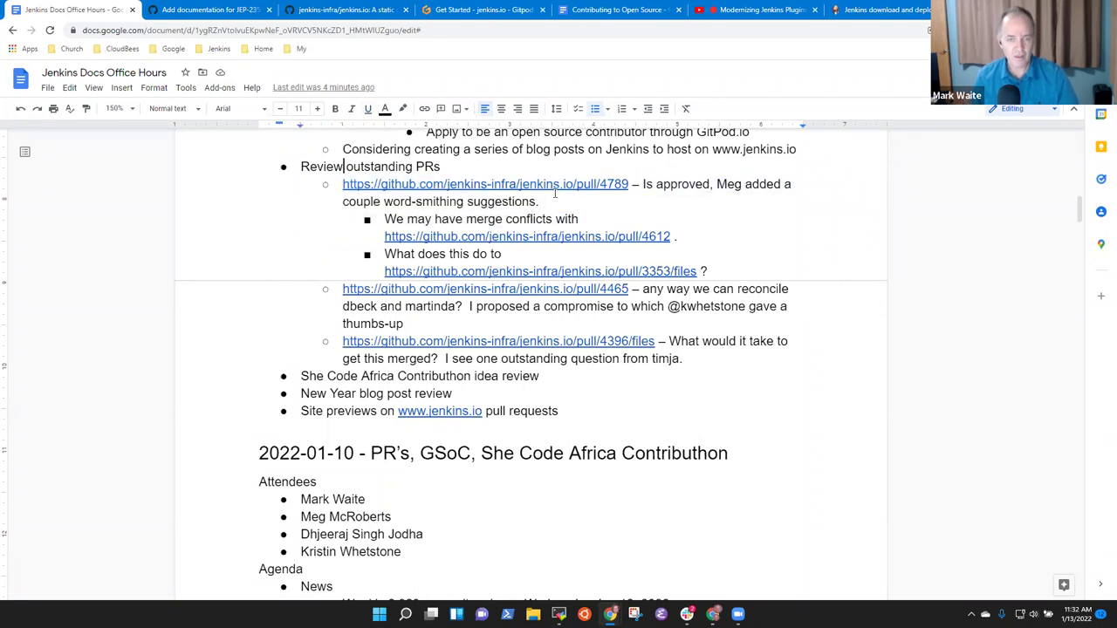
pyautogui.press('End')
pyautogui.hotkey('ctrl', 'shift', 'Right')
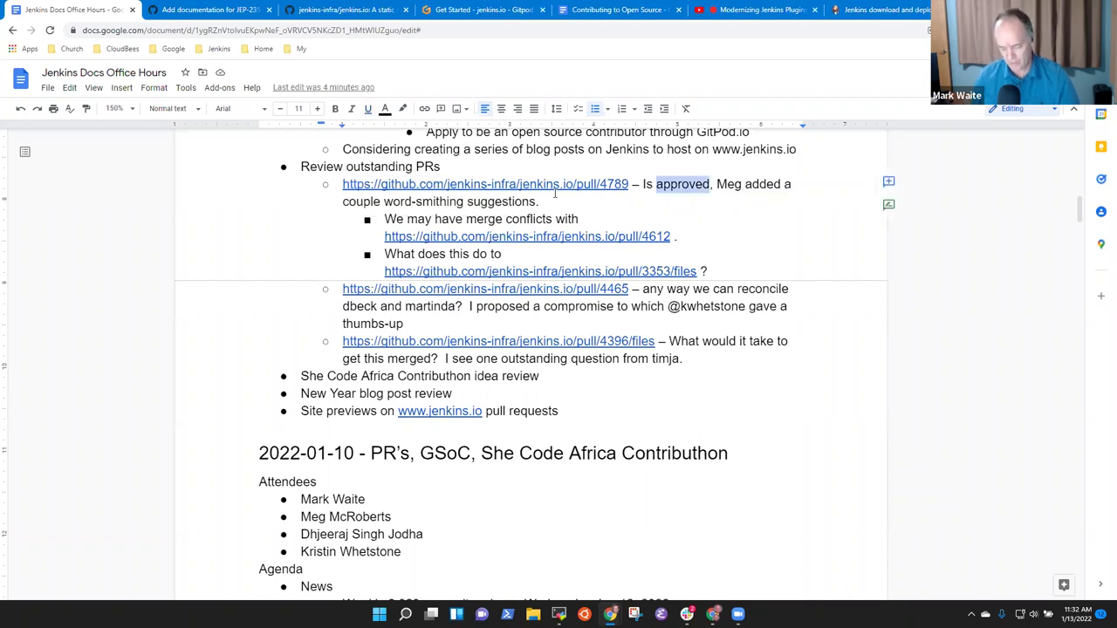
pyautogui.write('merged,')
pyautogui.click(559, 236)
# - Open pull request 4612 on GitHub, launch Resolve conflicts, and scroll to the controller-isolation.adoc conflict markers
pyautogui.click(447, 256)
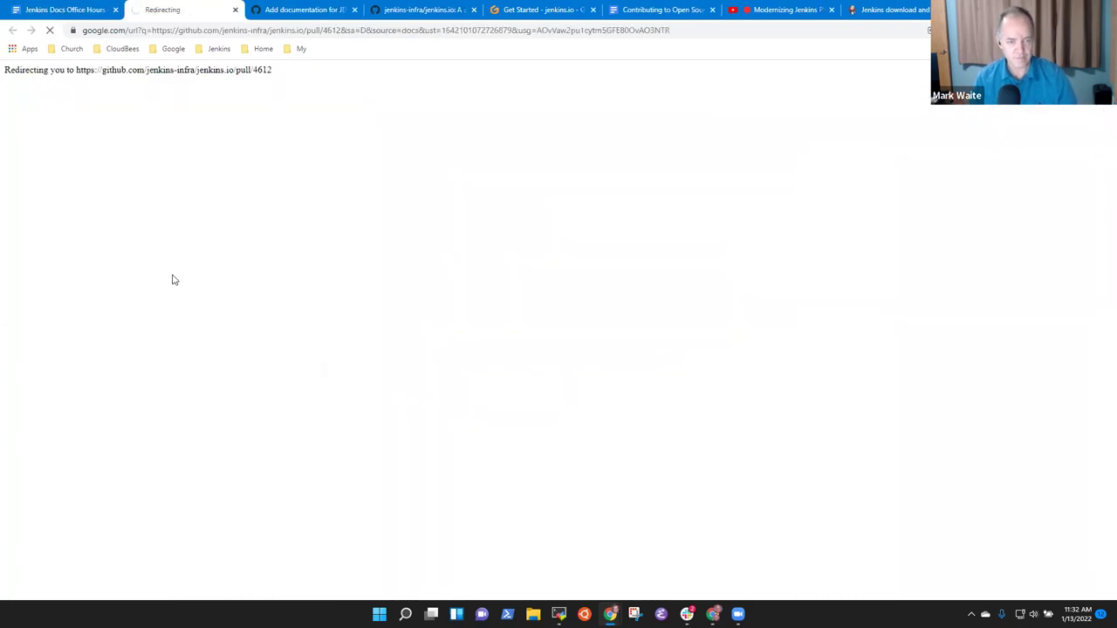
pyautogui.scroll(-4, 1035, 242)
pyautogui.moveTo(1101, 131); pyautogui.dragTo(1101, 543)
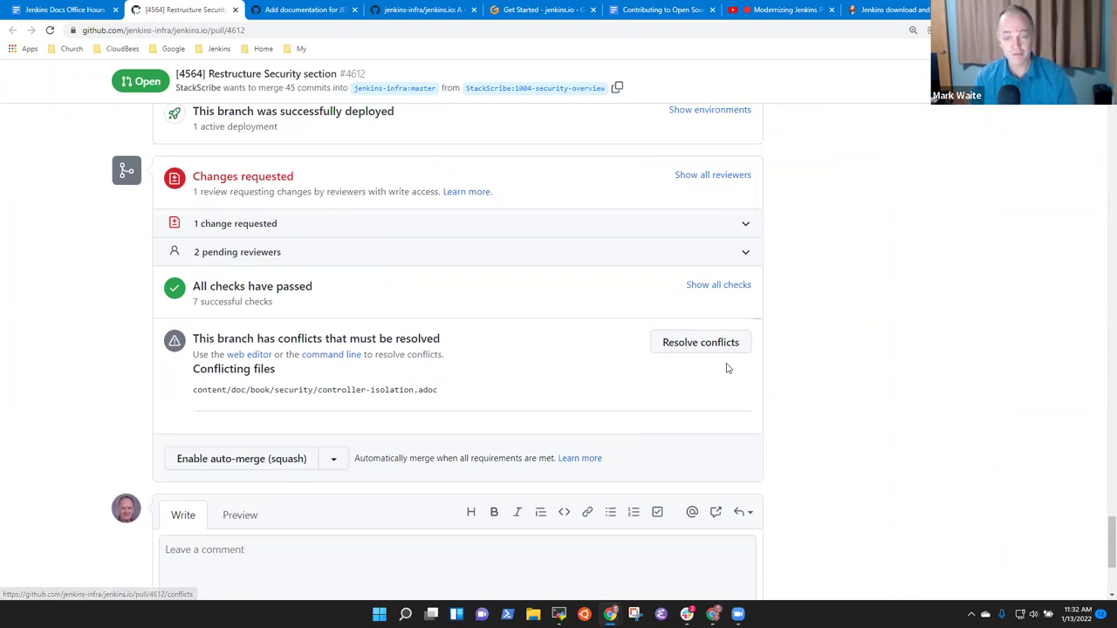
pyautogui.click(700, 344)
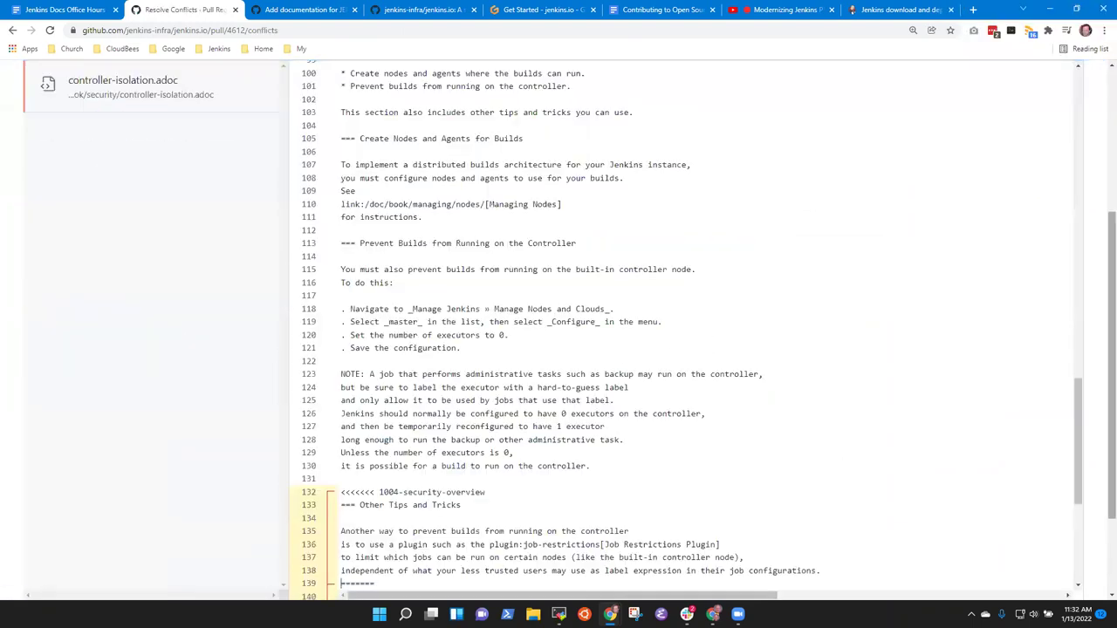
pyautogui.moveTo(1078, 436); pyautogui.dragTo(1079, 148)
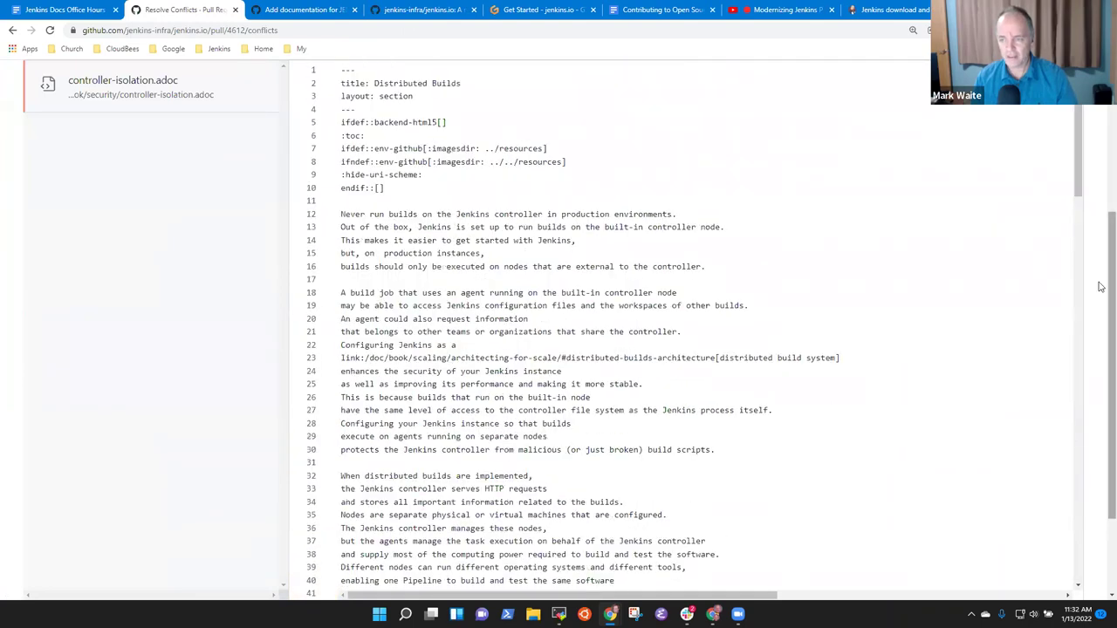
pyautogui.scroll(3, 1100, 276)
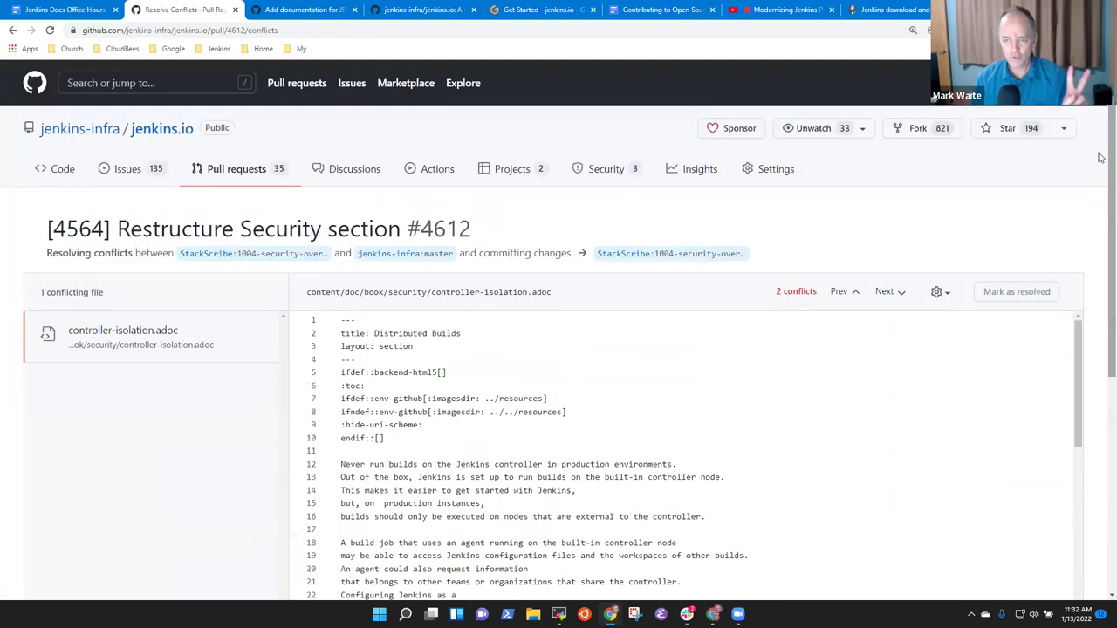
pyautogui.scroll(-4, 1101, 300)
pyautogui.scroll(-14, 1065, 281)
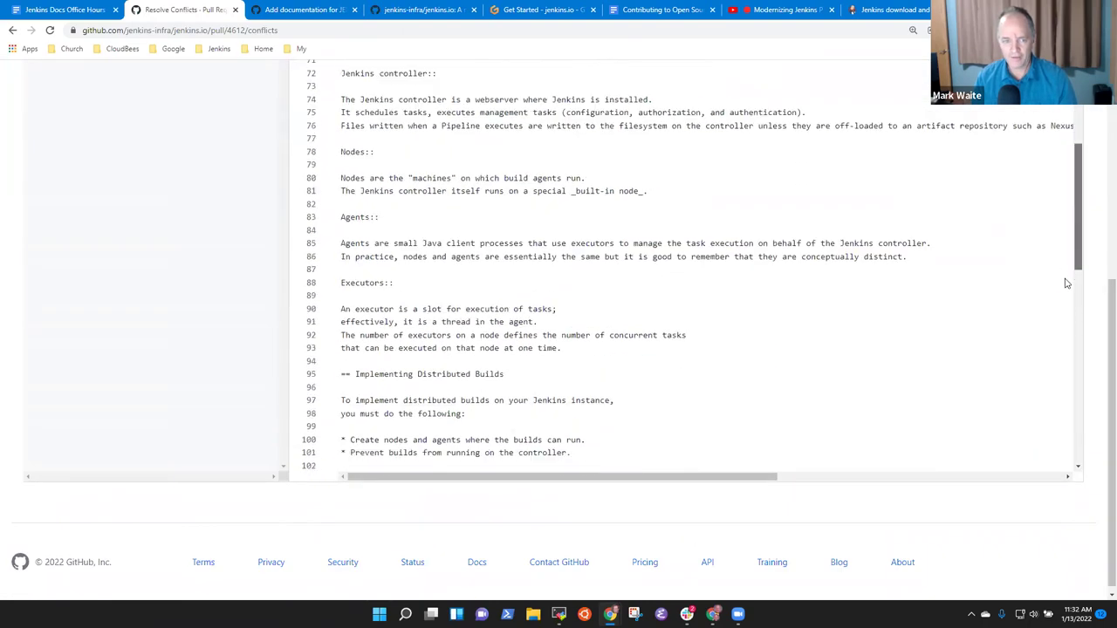
pyautogui.scroll(-4, 1047, 392)
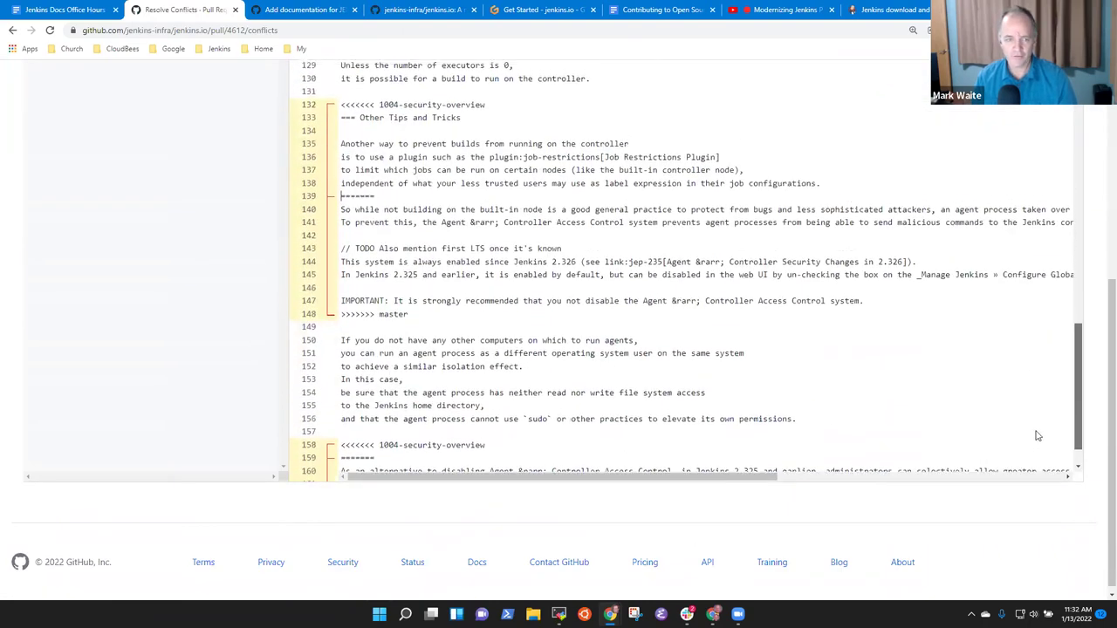
pyautogui.scroll(-2, 1038, 439)
pyautogui.scroll(2, 1043, 450)
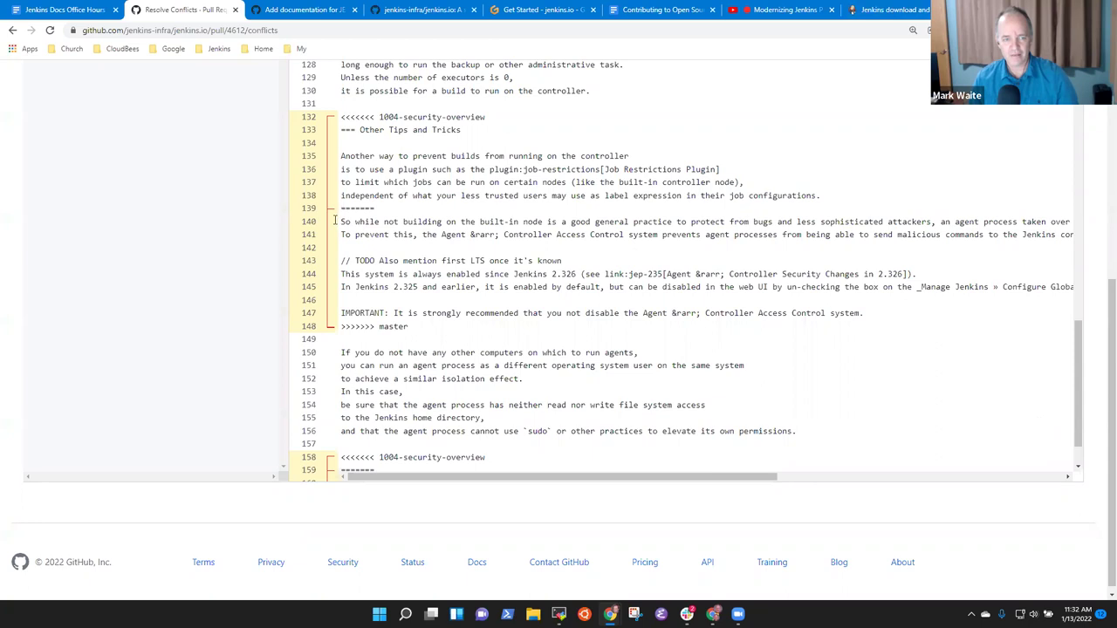
# - Move master's conflicting paragraphs, including the IMPORTANT line, above the first conflict block
pyautogui.moveTo(340, 222); pyautogui.dragTo(971, 238)
pyautogui.click(513, 237)
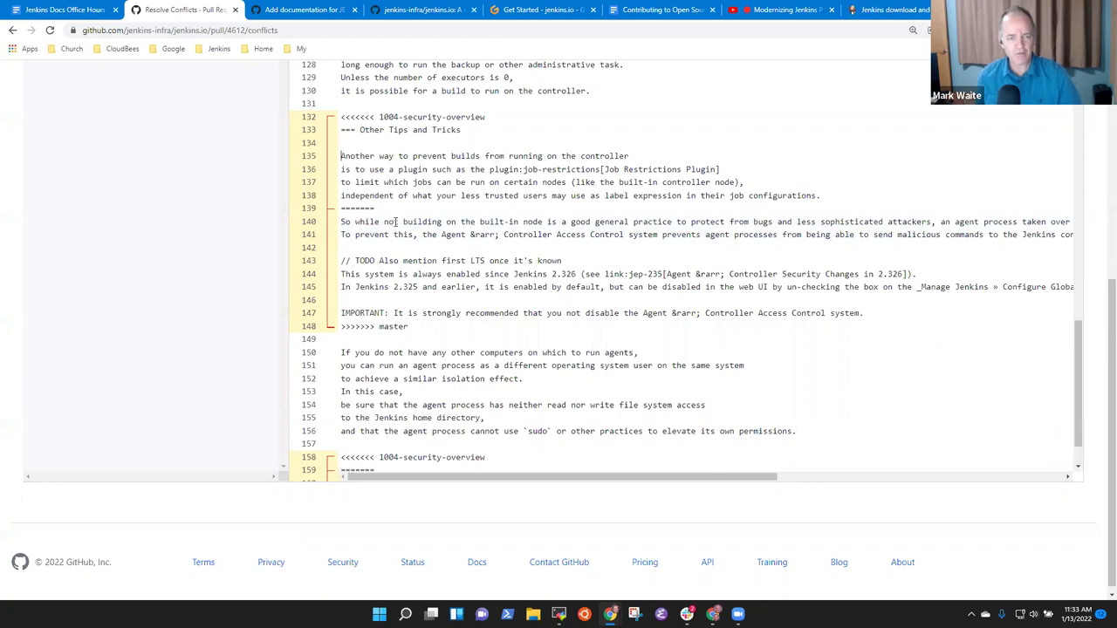
pyautogui.hotkey('shift', 'Down')
pyautogui.hotkey('shift', 'Down')
pyautogui.hotkey('shift', 'Down')
pyautogui.hotkey('shift', 'Down')
pyautogui.hotkey('shift', 'Down')
pyautogui.hotkey('shift', 'Down')
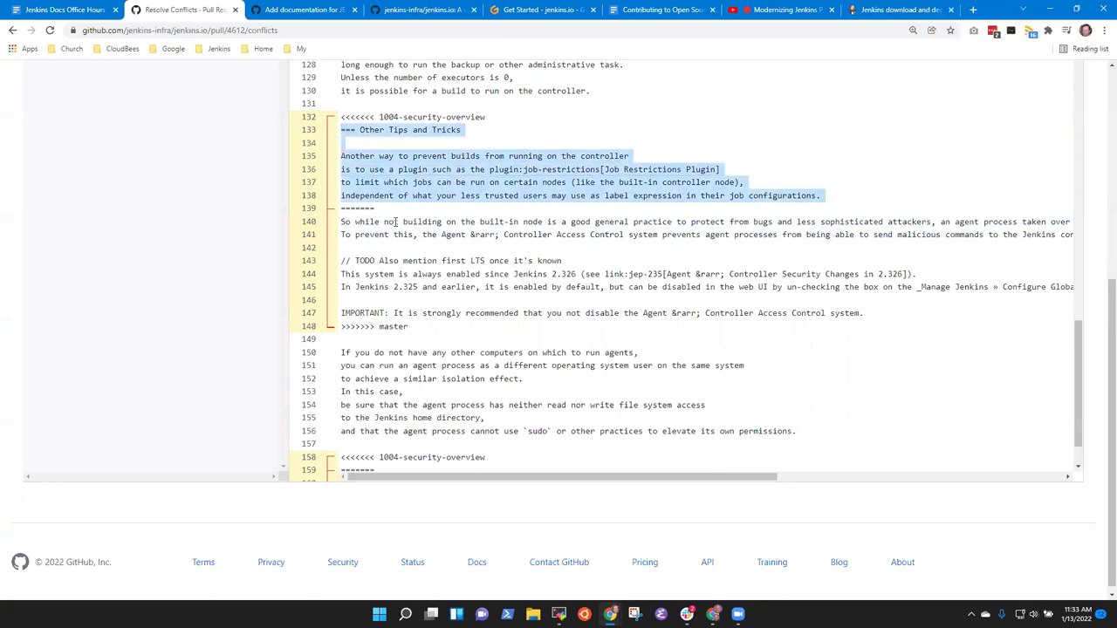
pyautogui.press('Down')
pyautogui.hotkey('shift', 'Down')
pyautogui.hotkey('shift', 'Down')
pyautogui.hotkey('shift', 'Down')
pyautogui.hotkey('shift', 'Down')
pyautogui.hotkey('shift', 'Down')
pyautogui.hotkey('shift', 'Down')
pyautogui.hotkey('shift', 'Down')
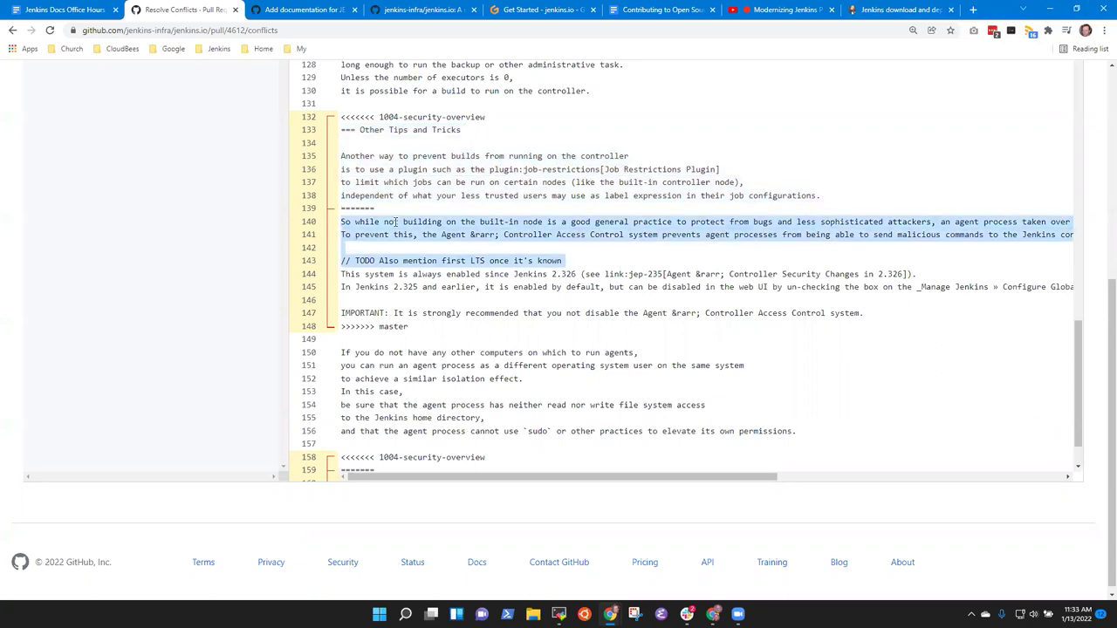
pyautogui.hotkey('shift', 'Down')
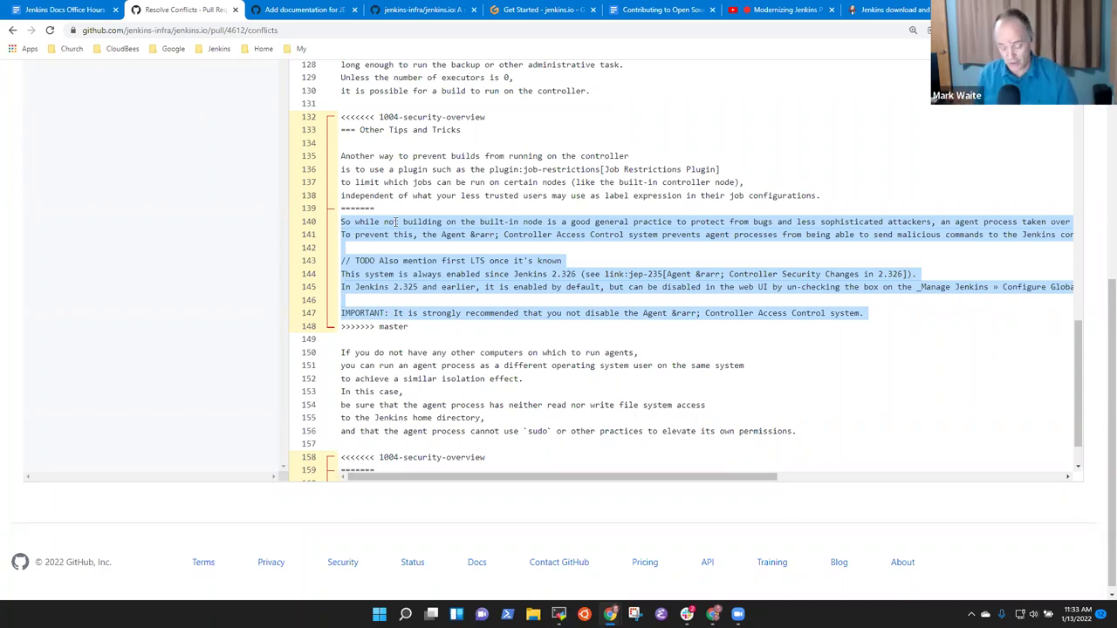
pyautogui.press('Delete')
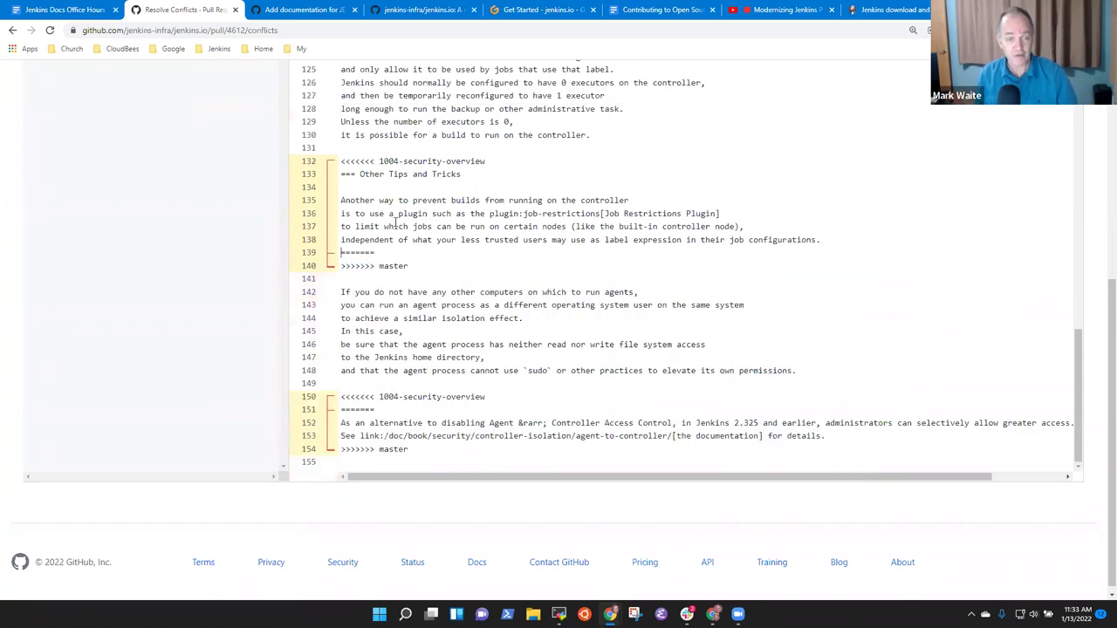
pyautogui.hotkey('ctrl', 'v')
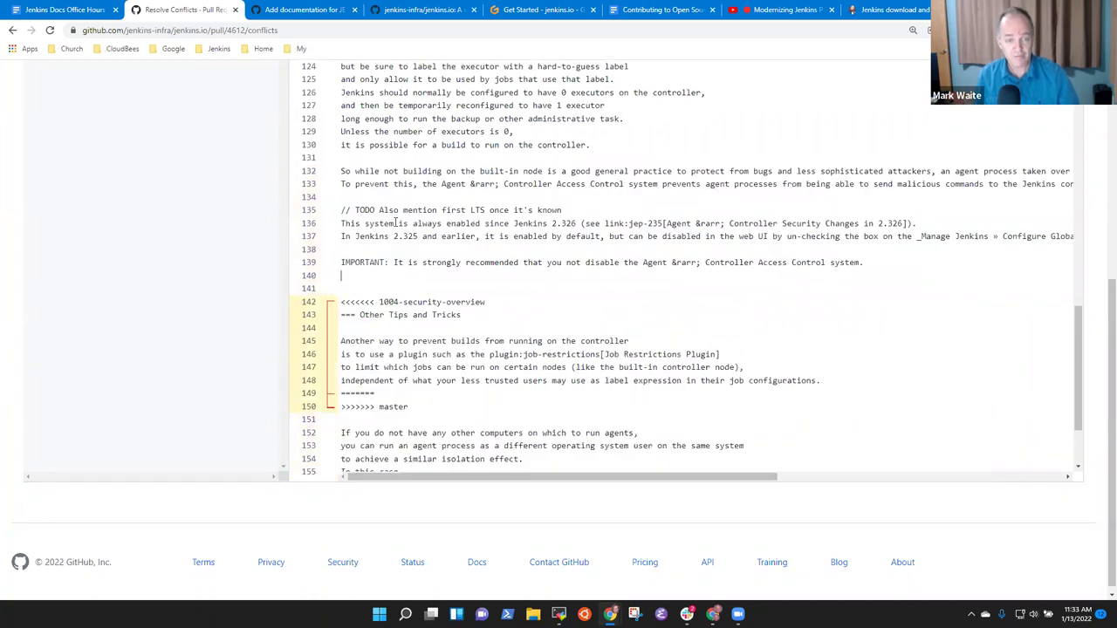
pyautogui.press('Delete')
pyautogui.press('Delete')
# - Remove the first conflict's marker lines and add a blank line before Other Tips and Tricks
pyautogui.hotkey('shift', 'End')
pyautogui.press('Delete')
pyautogui.press('Delete')
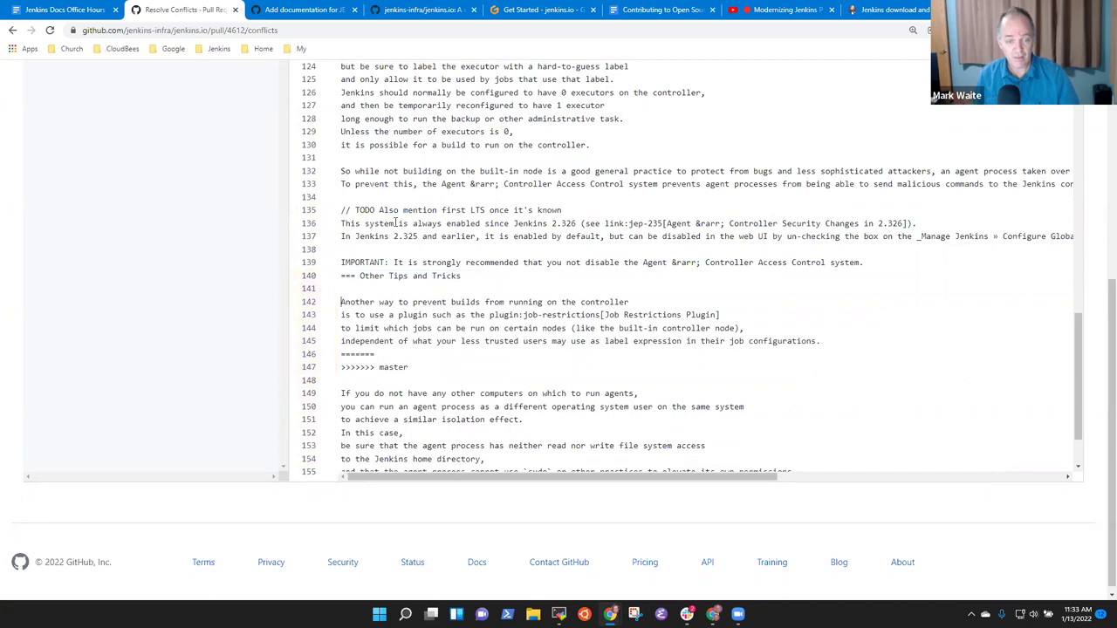
pyautogui.press('Down')
pyautogui.hotkey('shift', 'Down')
pyautogui.hotkey('shift', 'Down')
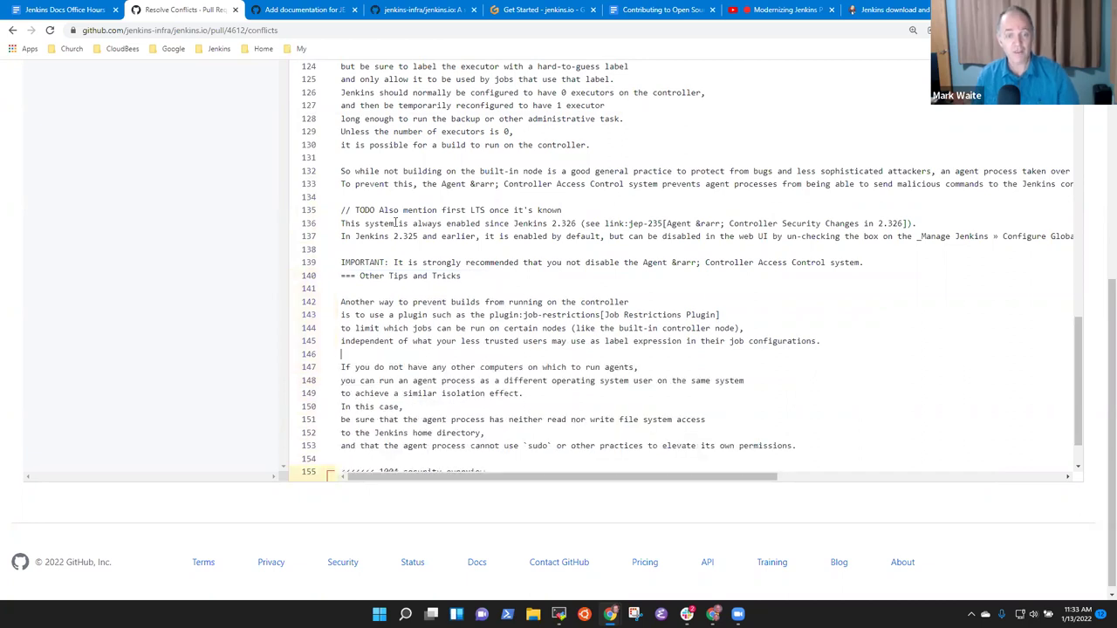
pyautogui.press('Up')
pyautogui.press('Up')
pyautogui.press('Up')
pyautogui.press('Return')
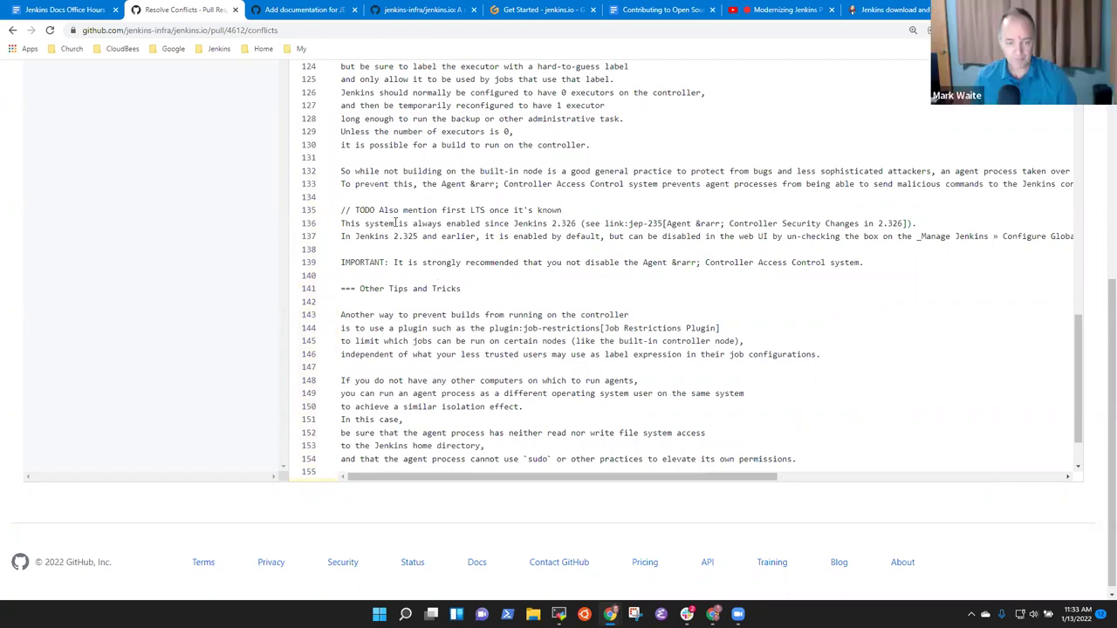
# - In the second conflict at the file end, move master's access-control paragraph below the IMPORTANT note
pyautogui.hotkey('ctrl', 'End')
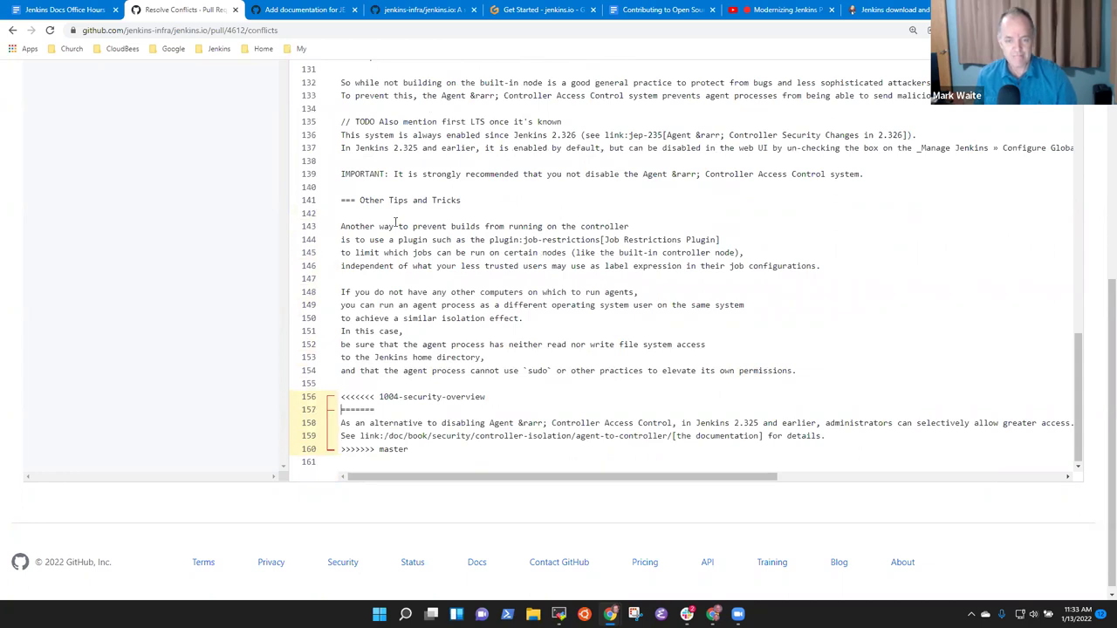
pyautogui.press('Down')
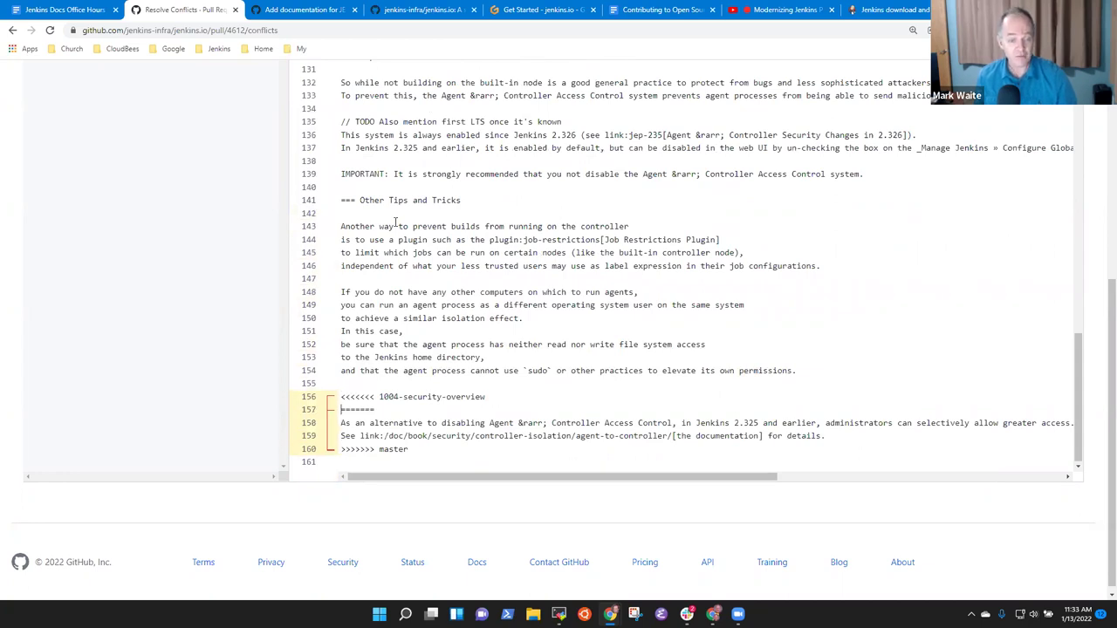
pyautogui.hotkey('shift', 'Down')
pyautogui.hotkey('shift', 'Down')
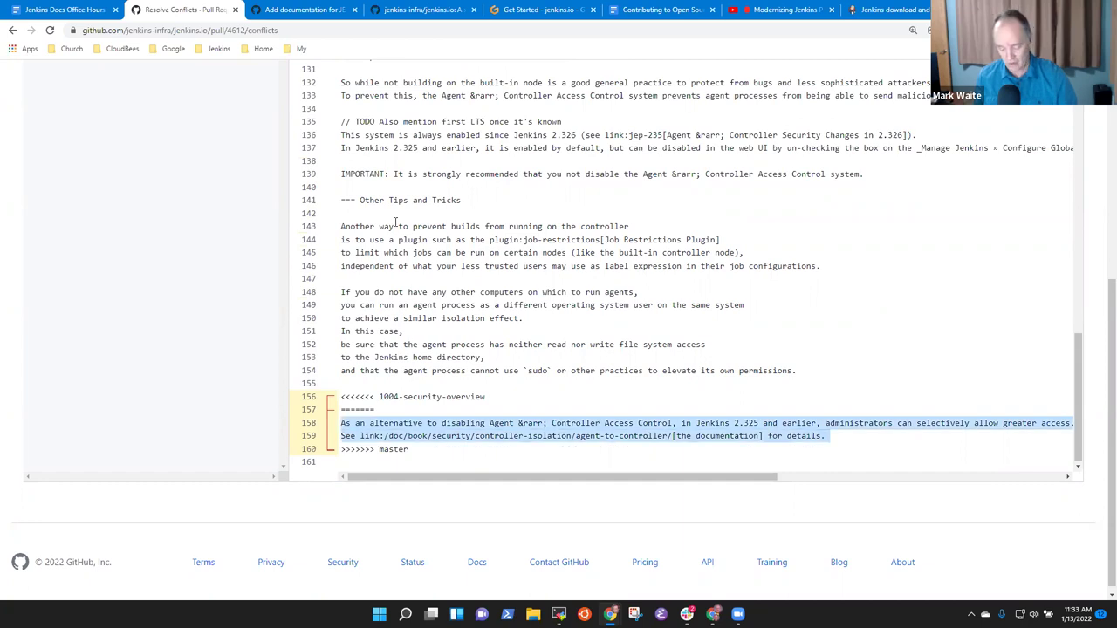
pyautogui.press('Delete')
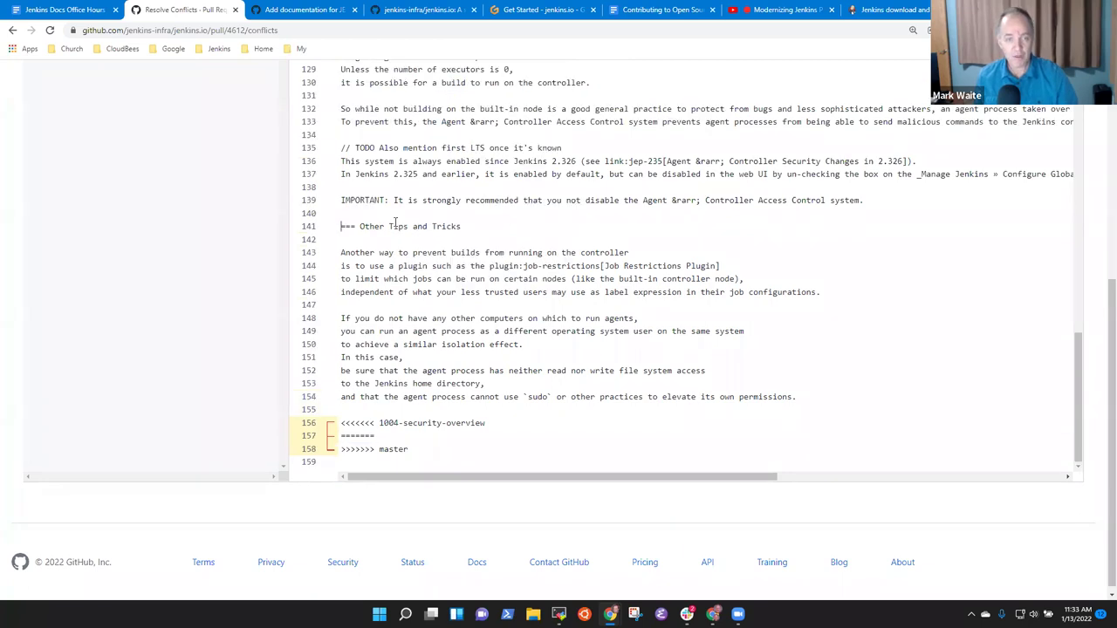
pyautogui.press('Down')
pyautogui.press('Down')
pyautogui.press('Return')
pyautogui.hotkey('ctrl', 'v')
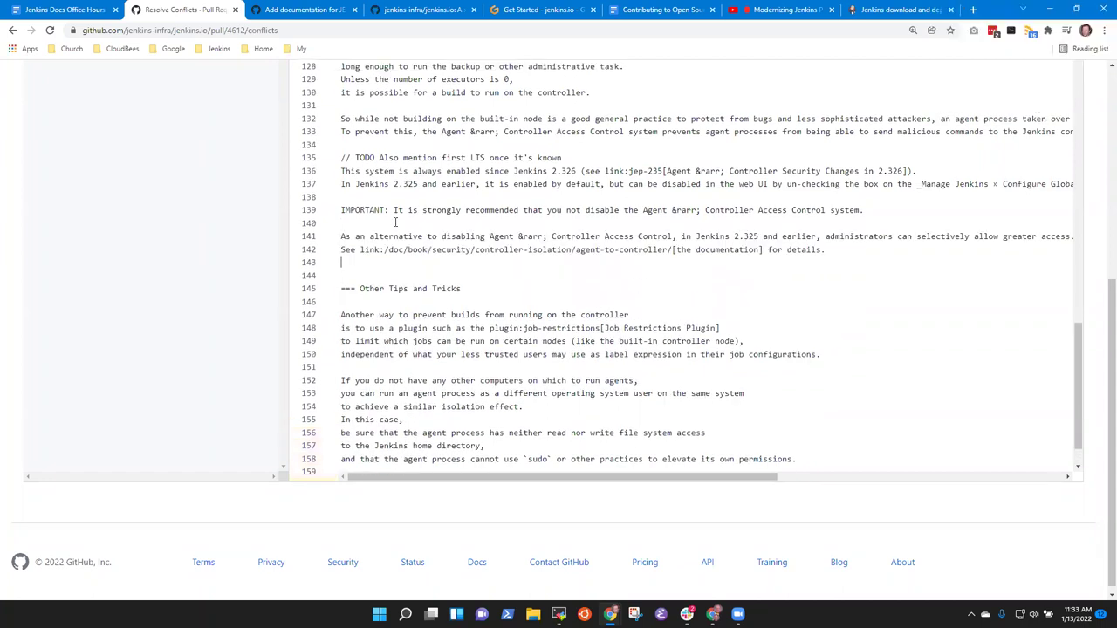
pyautogui.press('Delete')
# - Delete the leftover conflict marker lines and trailing empty line, then review the file
pyautogui.press('Down')
pyautogui.press('Down')
pyautogui.press('Down')
pyautogui.press('Down')
pyautogui.press('Down')
pyautogui.press('Down')
pyautogui.press('Down')
pyautogui.press('Down')
pyautogui.press('Down')
pyautogui.press('Down')
pyautogui.press('Down')
pyautogui.press('Down')
pyautogui.press('Down')
pyautogui.press('Down')
pyautogui.press('Down')
pyautogui.press('Down')
pyautogui.press('Down')
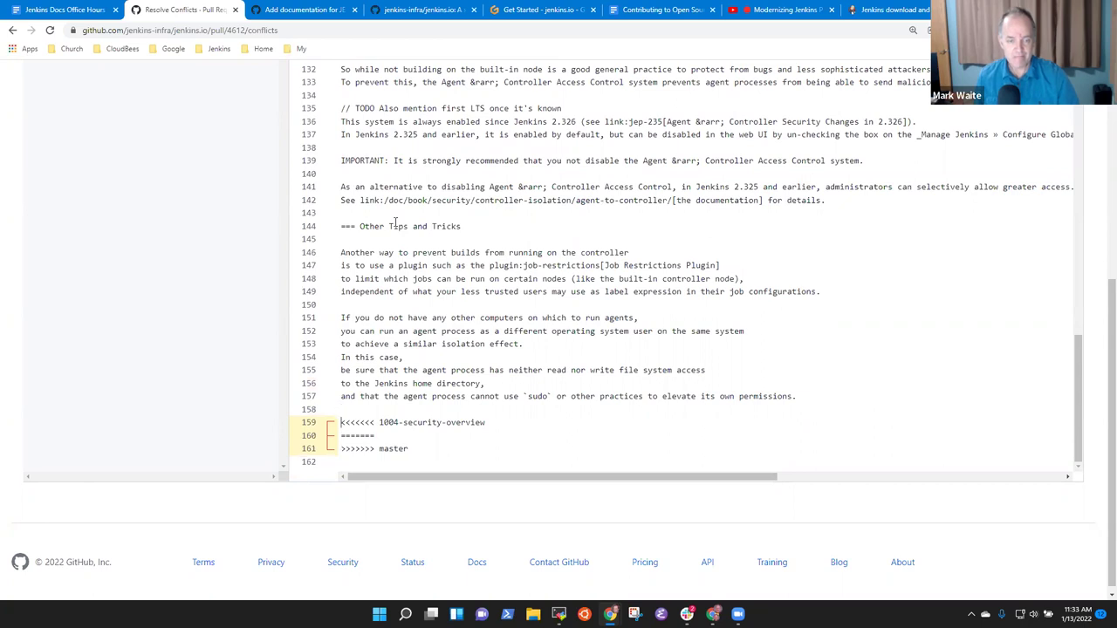
pyautogui.hotkey('shift', 'Down')
pyautogui.hotkey('shift', 'Down')
pyautogui.hotkey('shift', 'Down')
pyautogui.press('Delete')
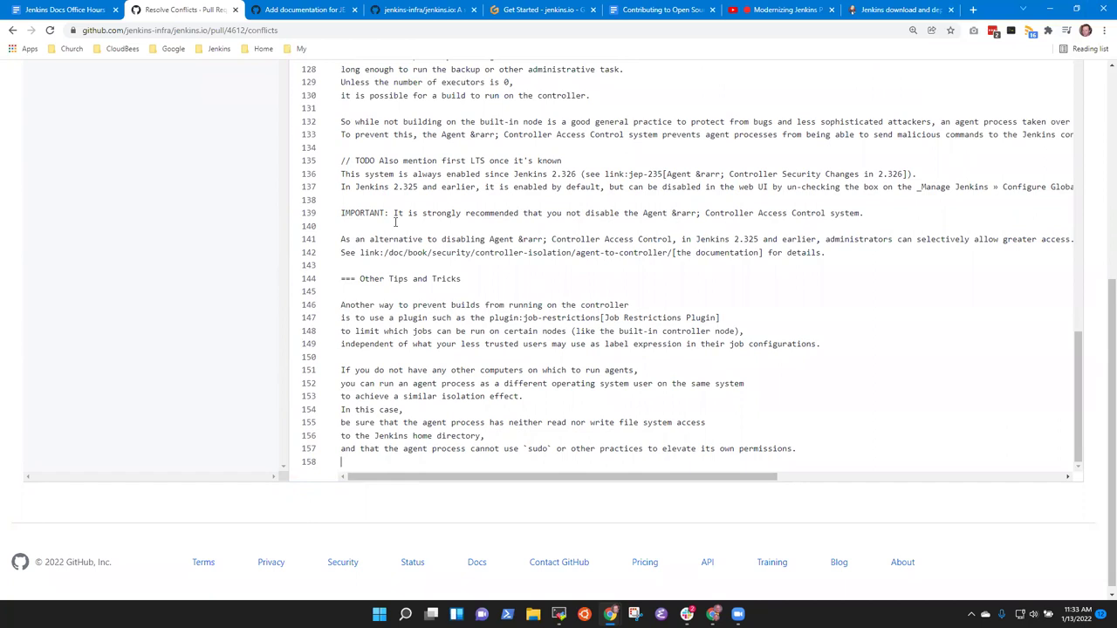
pyautogui.press('BackSpace')
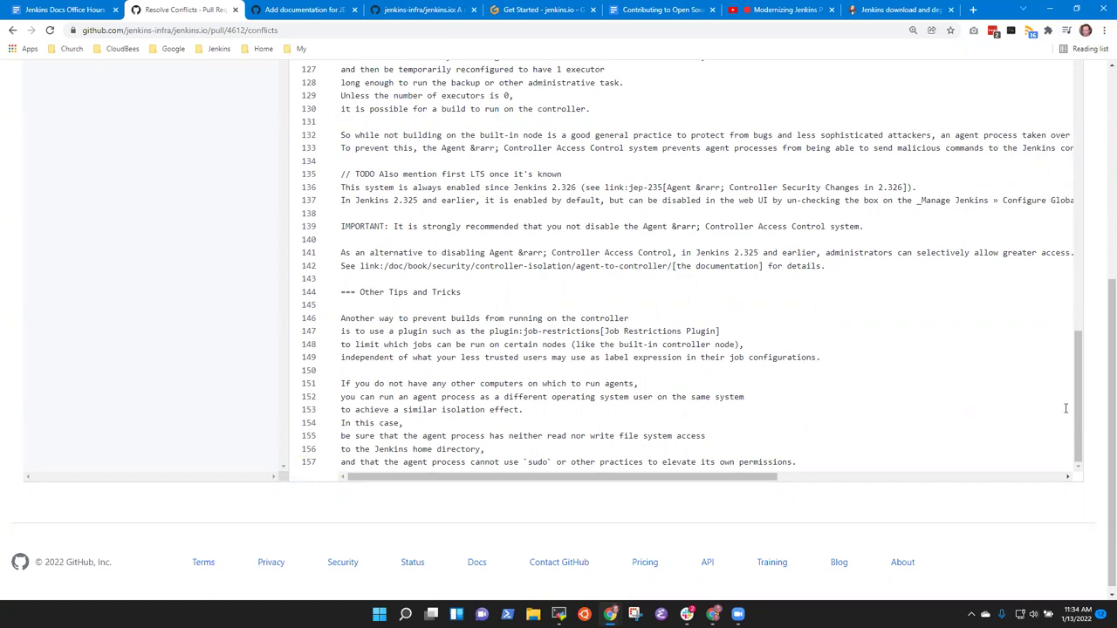
pyautogui.moveTo(1077, 408); pyautogui.dragTo(1044, 91)
pyautogui.scroll(1, 1044, 91)
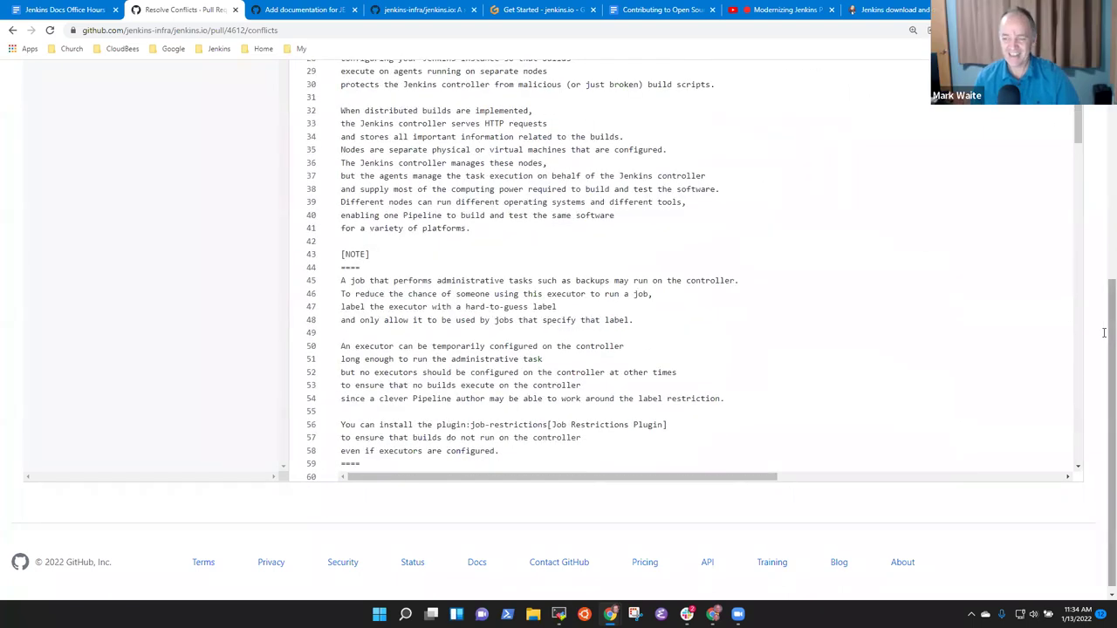
pyautogui.scroll(4, 1104, 333)
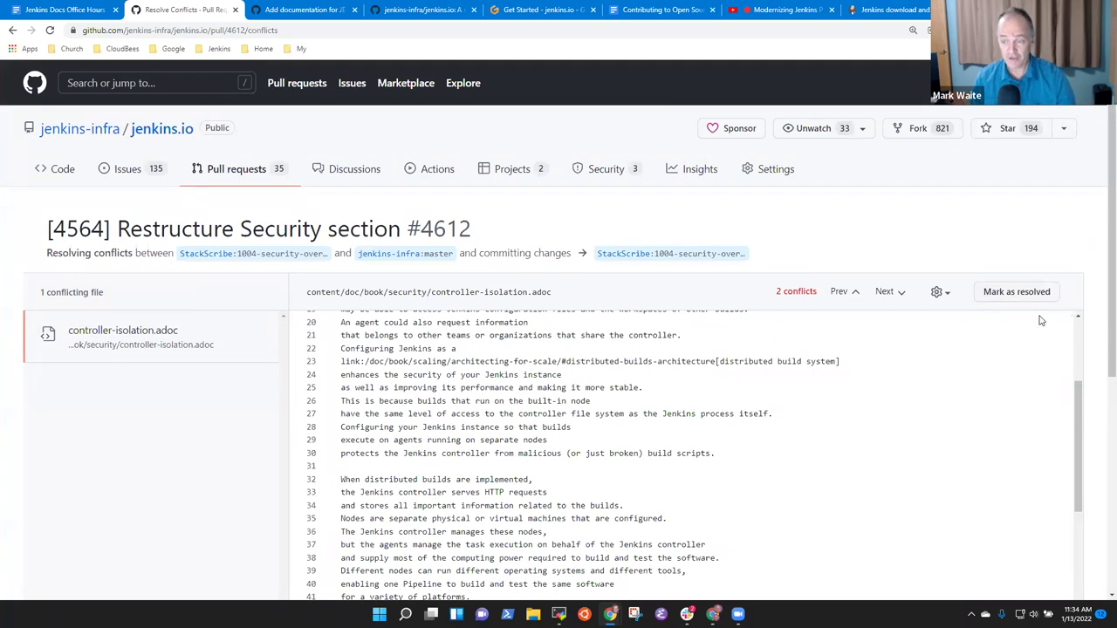
pyautogui.click(1018, 295)
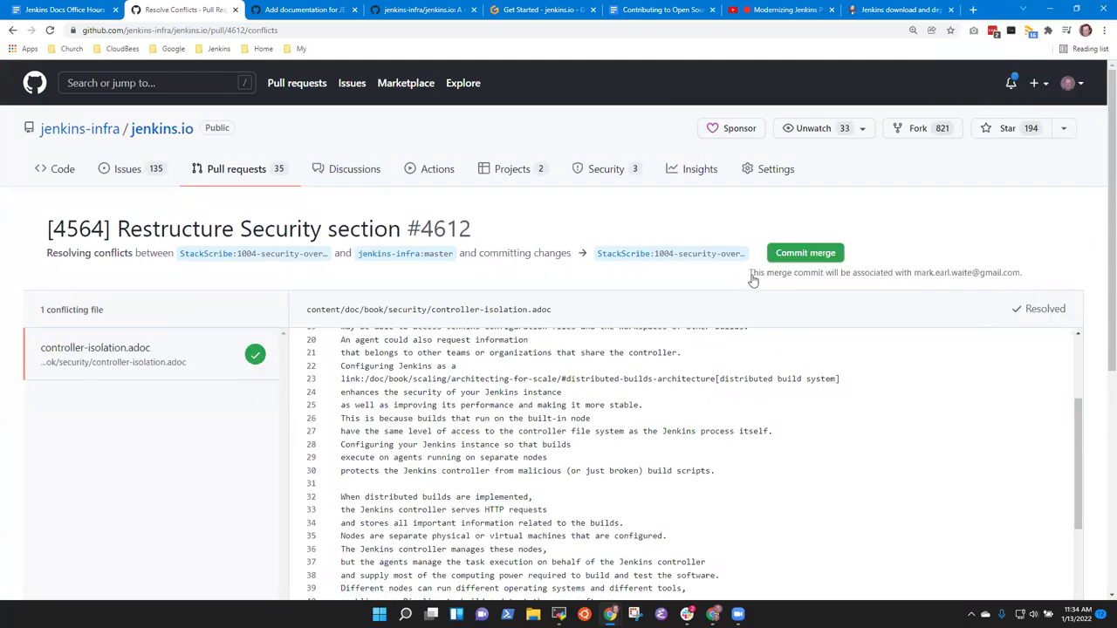
pyautogui.click(803, 255)
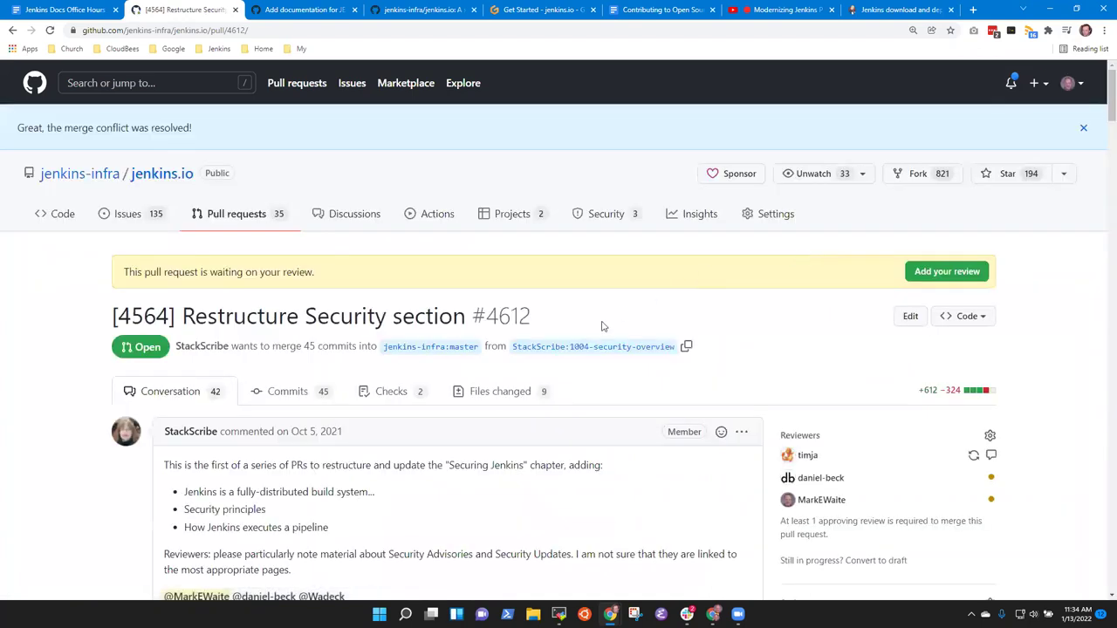
pyautogui.scroll(-15, 486, 454)
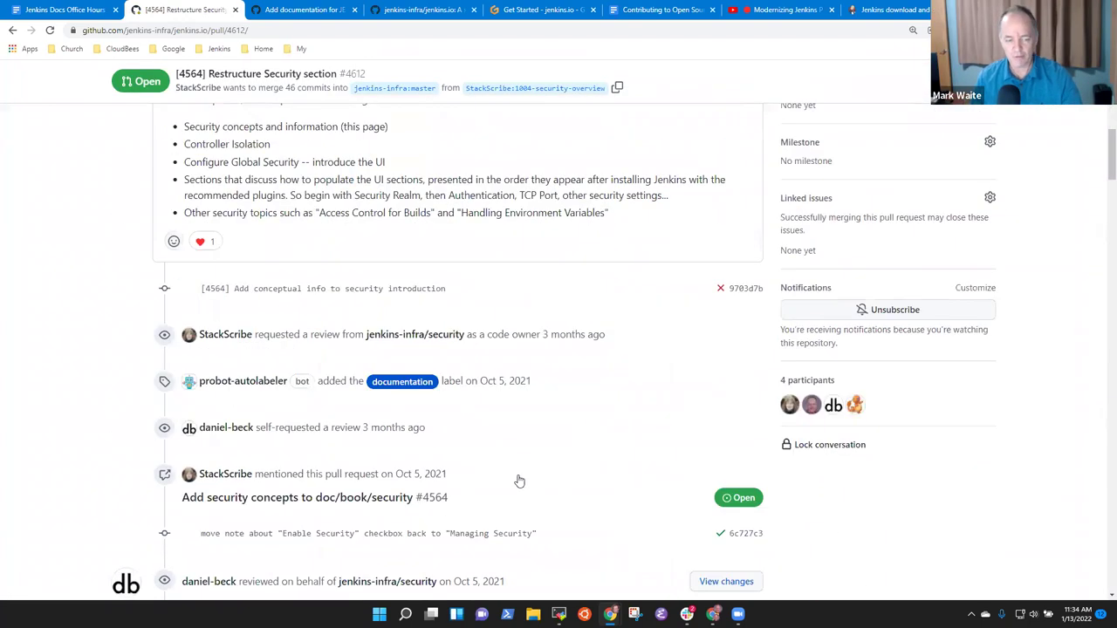
pyautogui.scroll(-15, 740, 483)
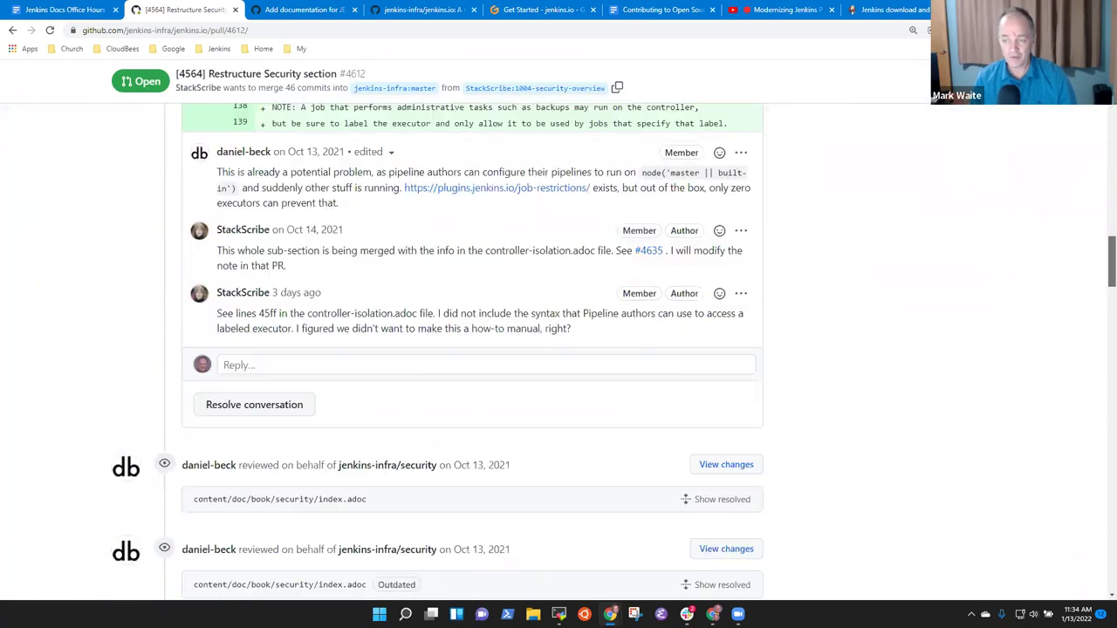
pyautogui.press('Home')
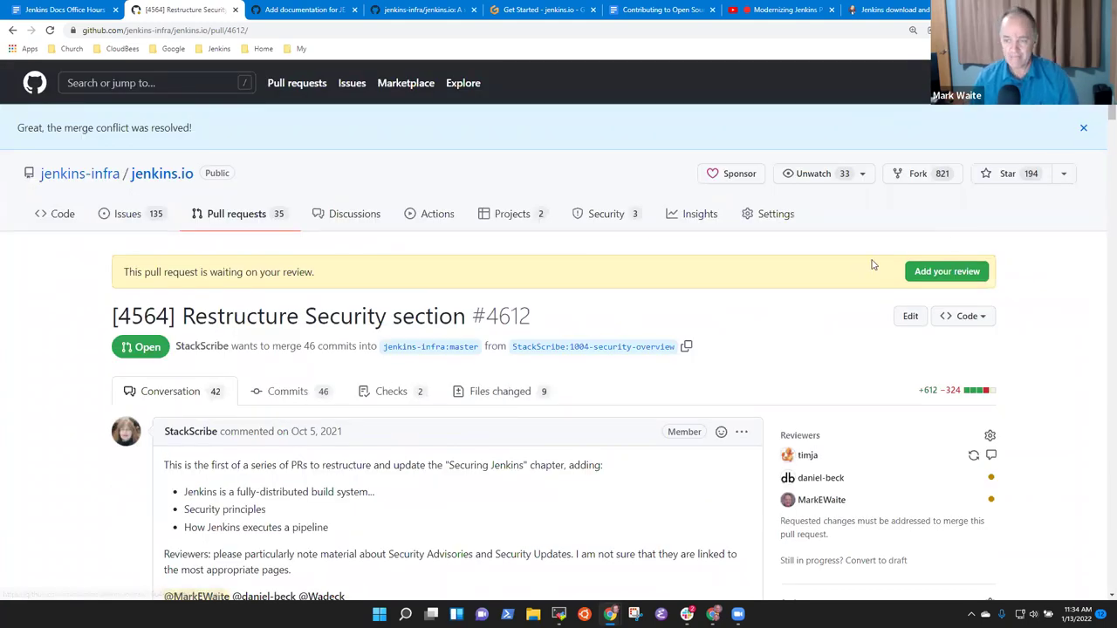
# - Open Files changed for PR 4612 and scroll through all nine diffs to tcp-port.adoc
pyautogui.click(504, 395)
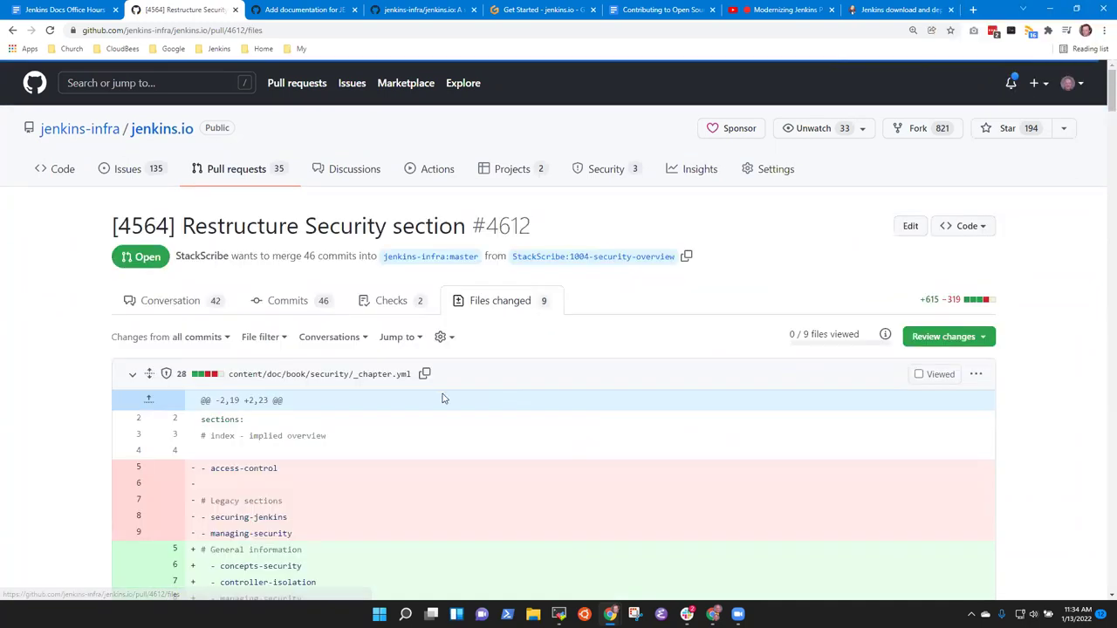
pyautogui.scroll(-10, 553, 404)
pyautogui.scroll(-10, 795, 375)
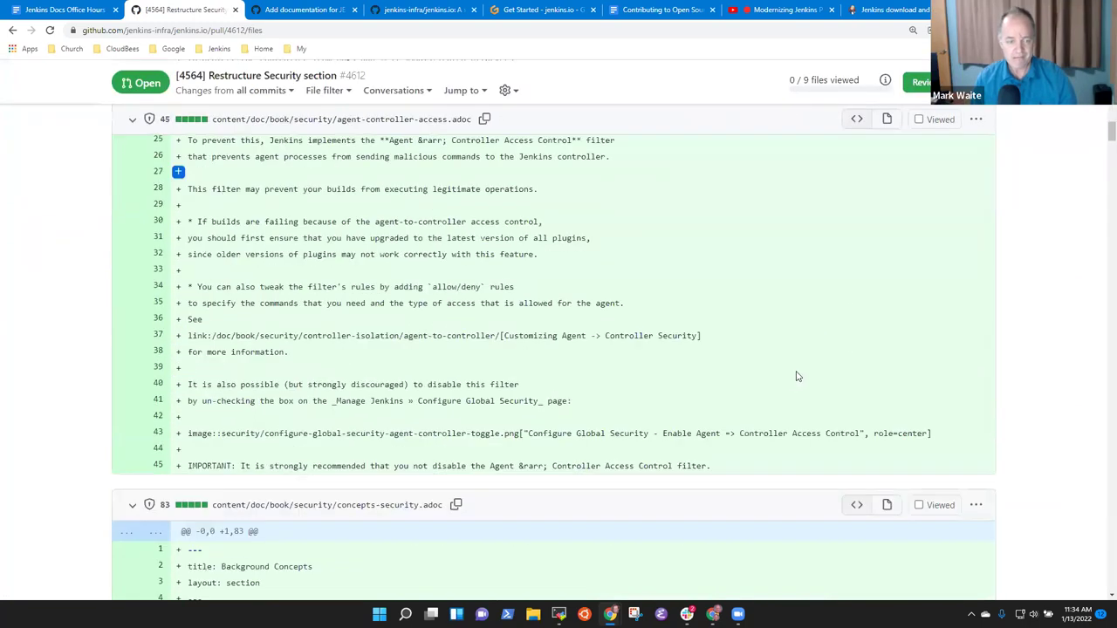
pyautogui.scroll(3, 793, 379)
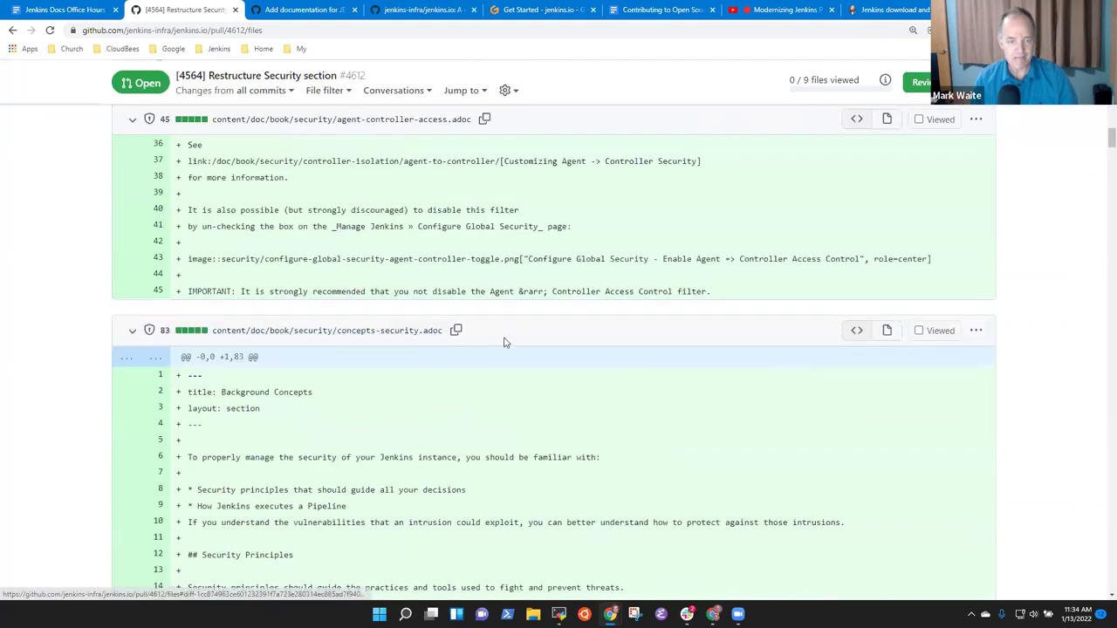
pyautogui.scroll(5, 424, 338)
pyautogui.scroll(3, 428, 335)
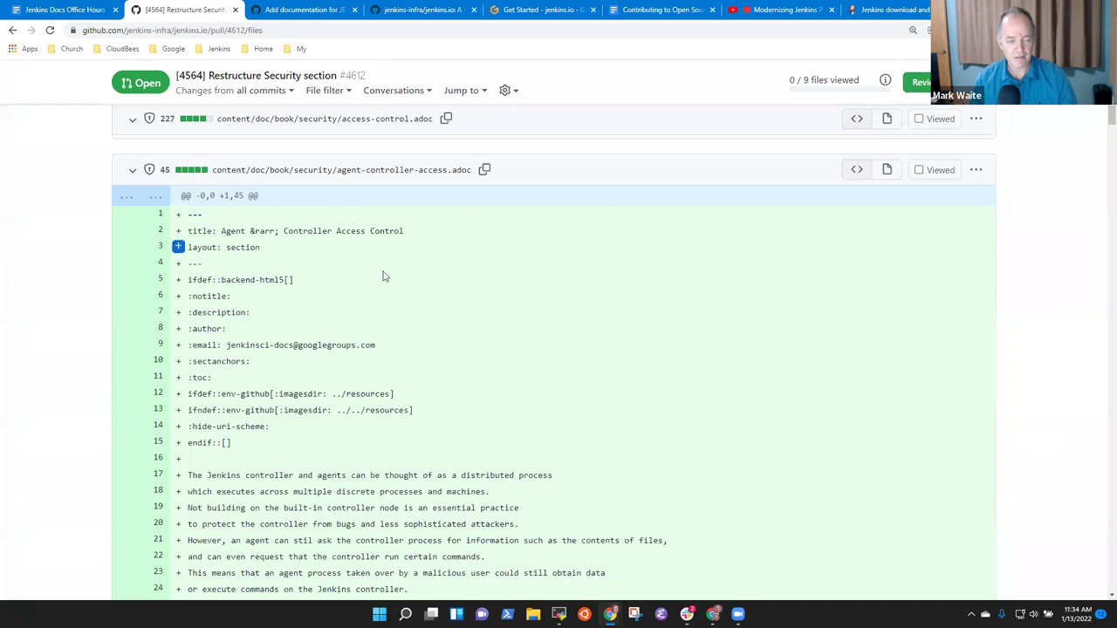
pyautogui.scroll(-7, 386, 287)
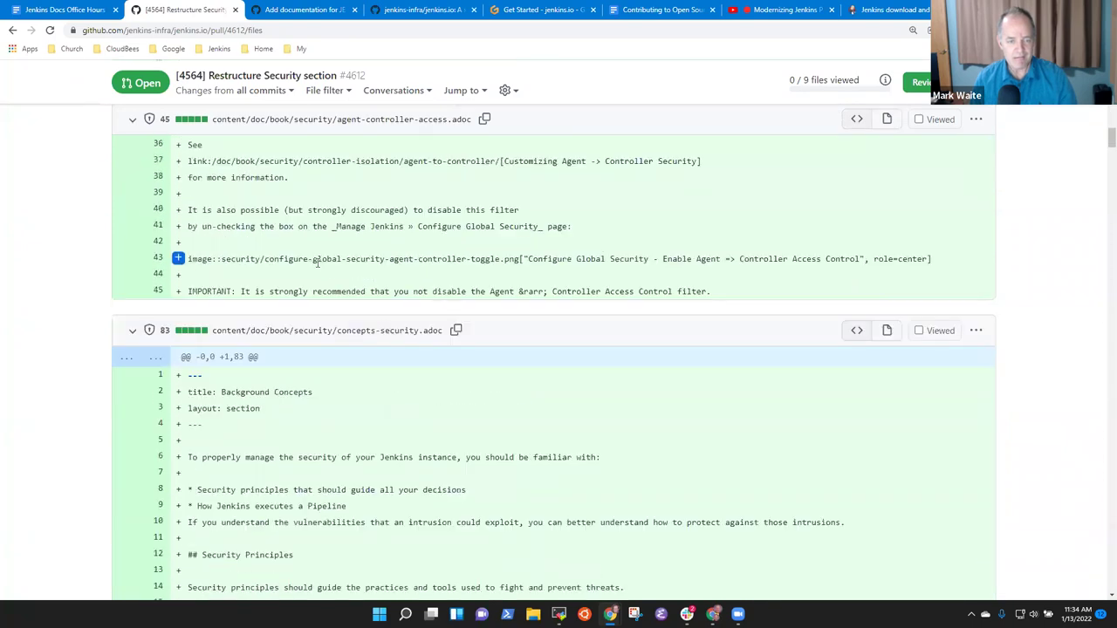
pyautogui.scroll(-14, 391, 262)
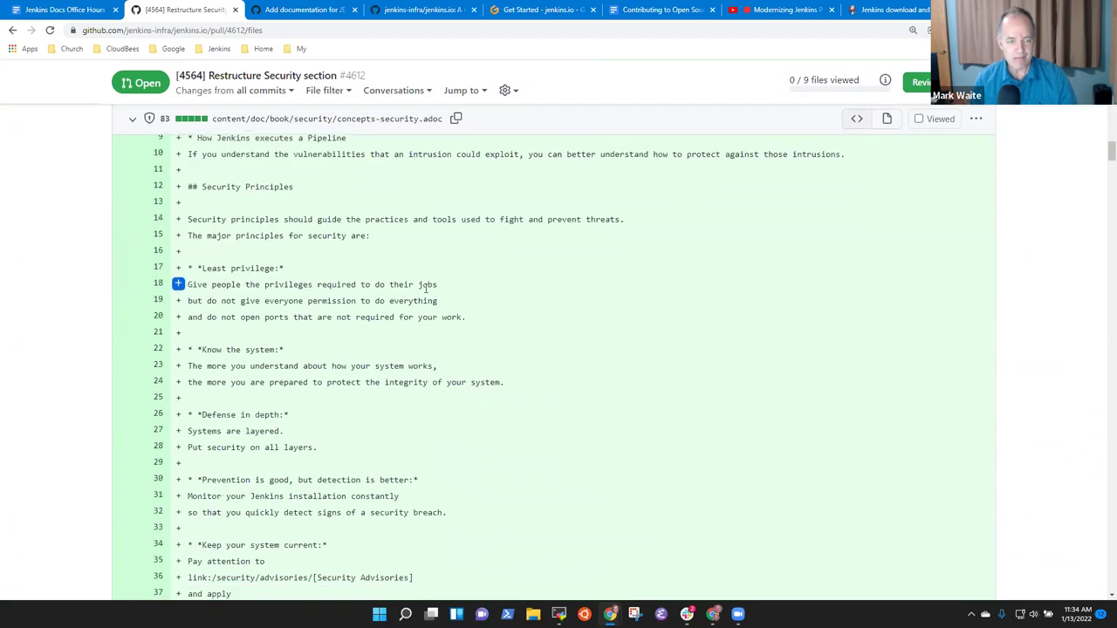
pyautogui.scroll(-10, 425, 301)
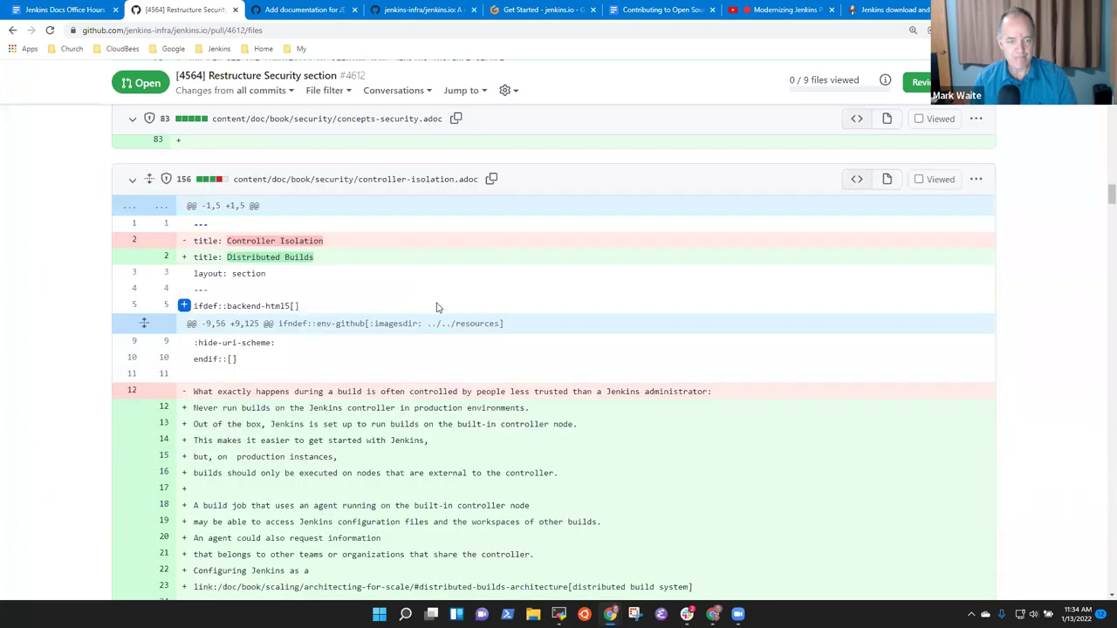
pyautogui.scroll(-10, 440, 331)
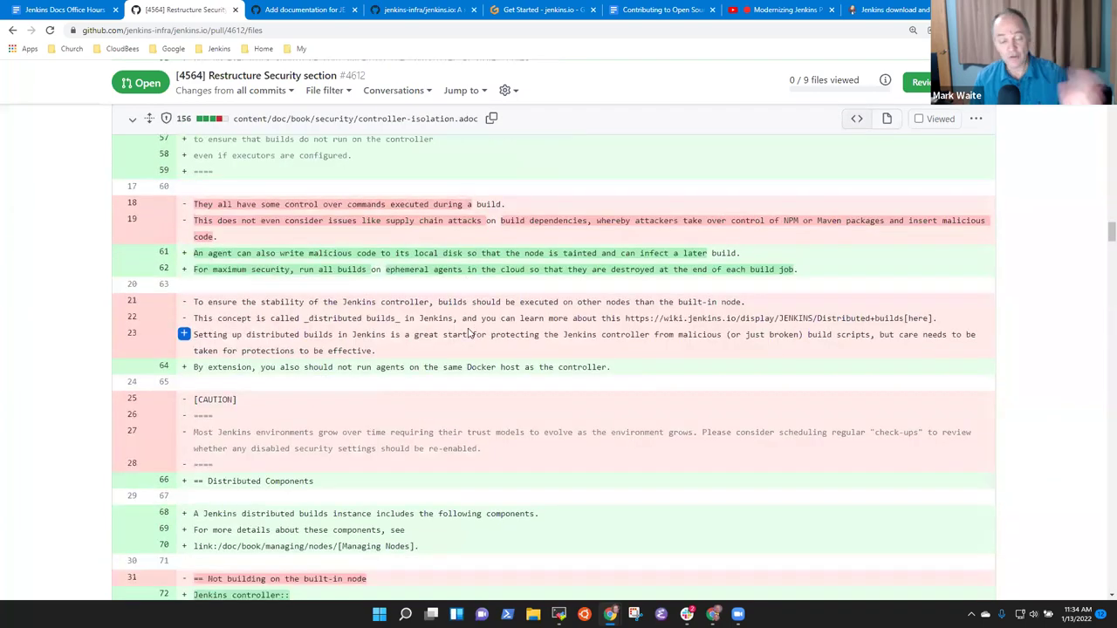
pyautogui.scroll(-5, 881, 411)
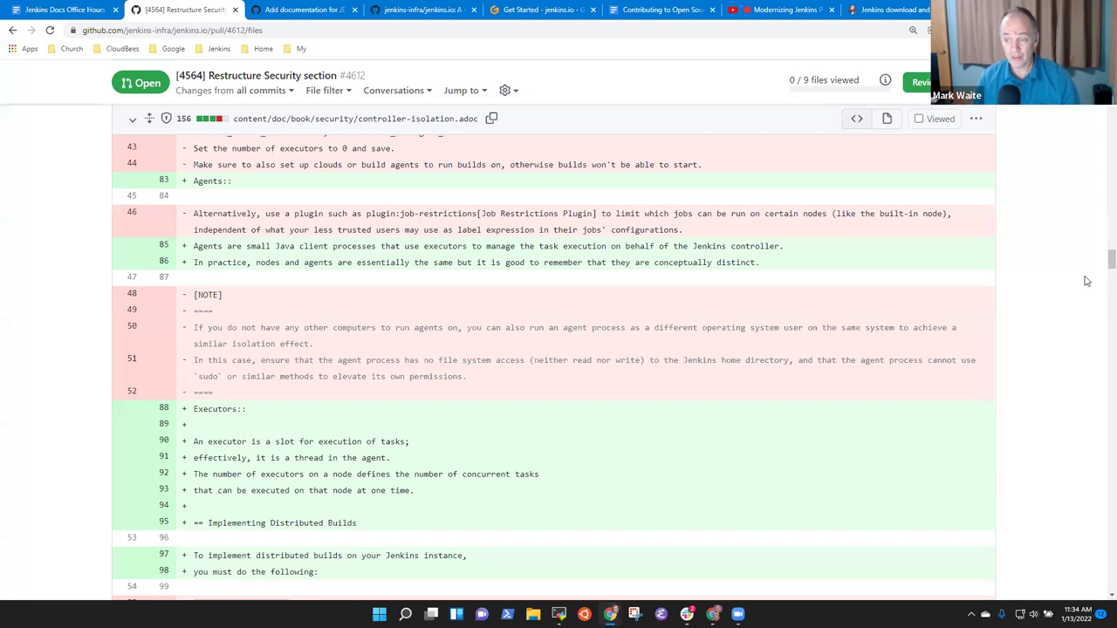
pyautogui.scroll(-4, 1095, 367)
pyautogui.moveTo(1111, 270); pyautogui.dragTo(1111, 581)
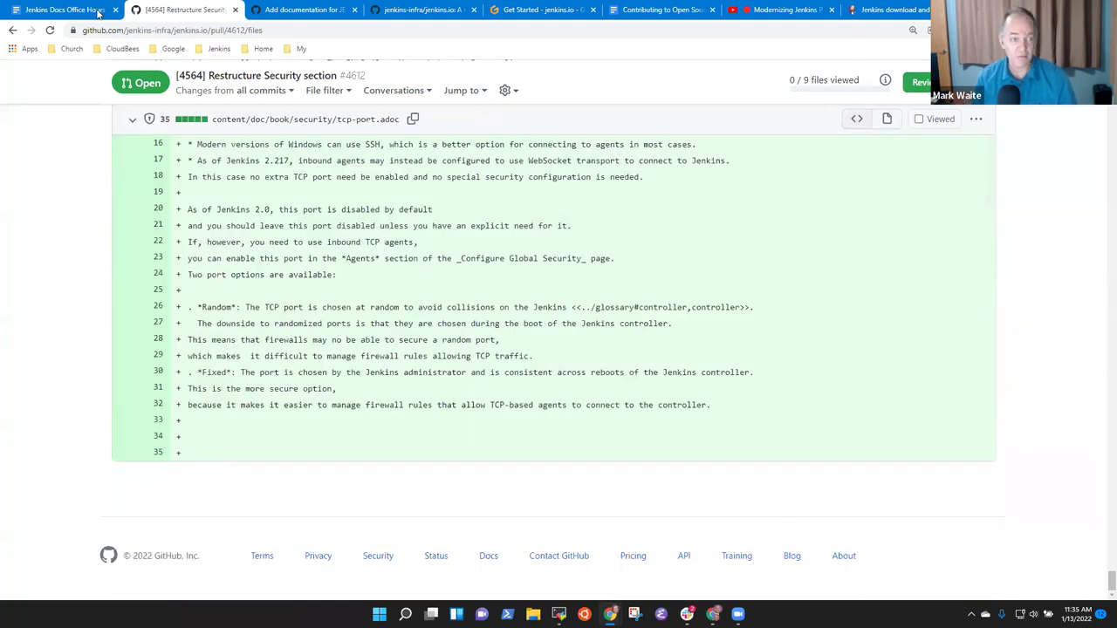
# - Open pull request 3353 from the notes' link and read its Conversation tab
pyautogui.click(83, 8)
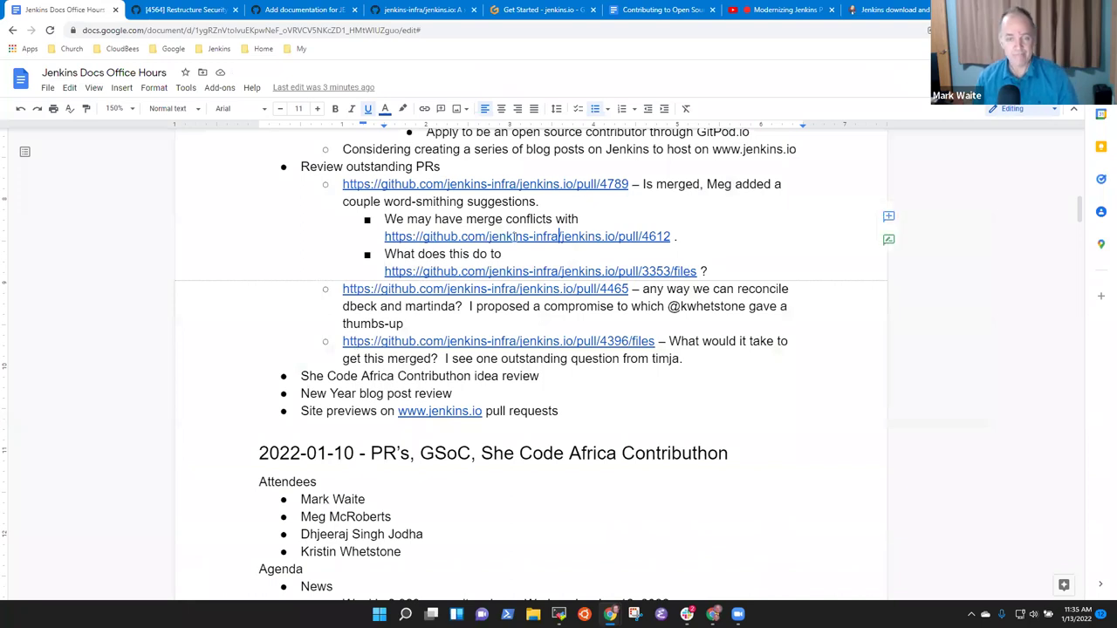
pyautogui.click(590, 270)
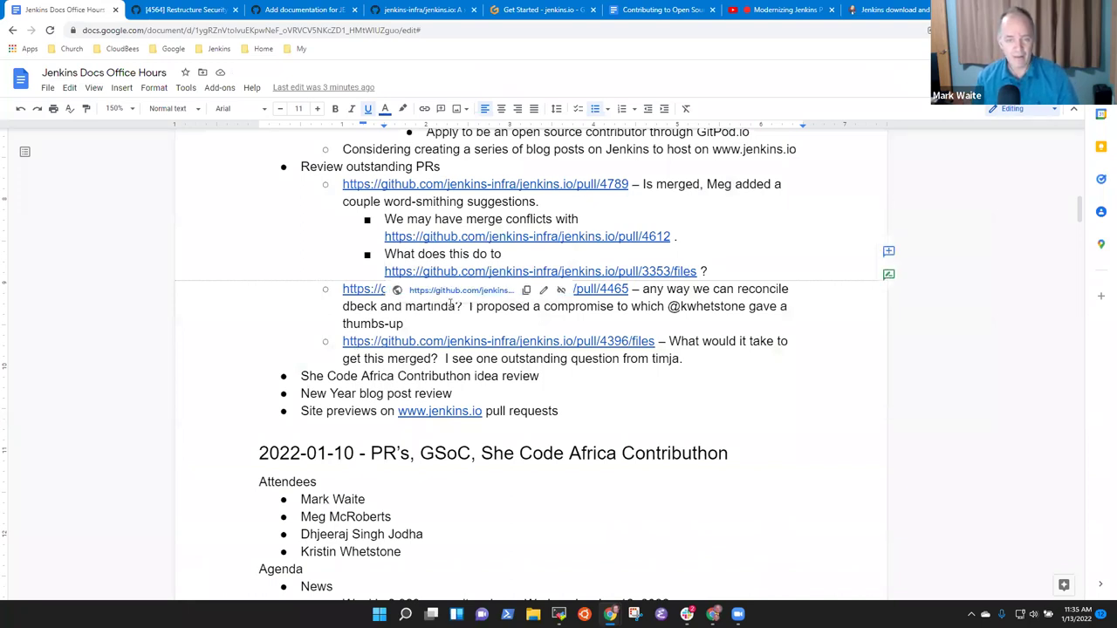
pyautogui.click(460, 290)
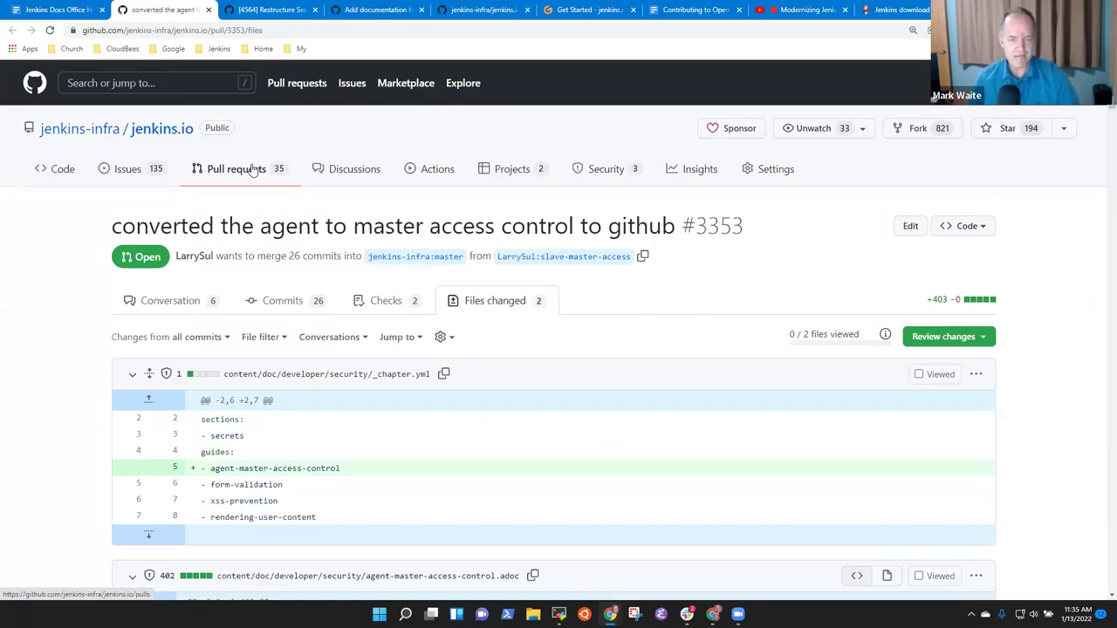
pyautogui.scroll(-5, 571, 317)
pyautogui.scroll(3, 212, 227)
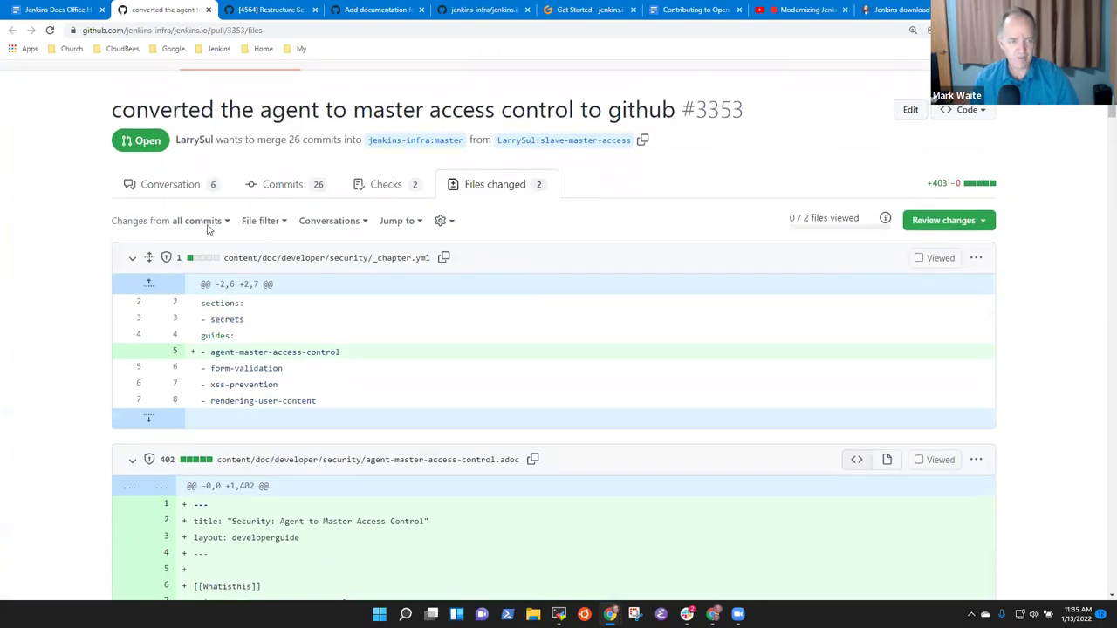
pyautogui.click(170, 185)
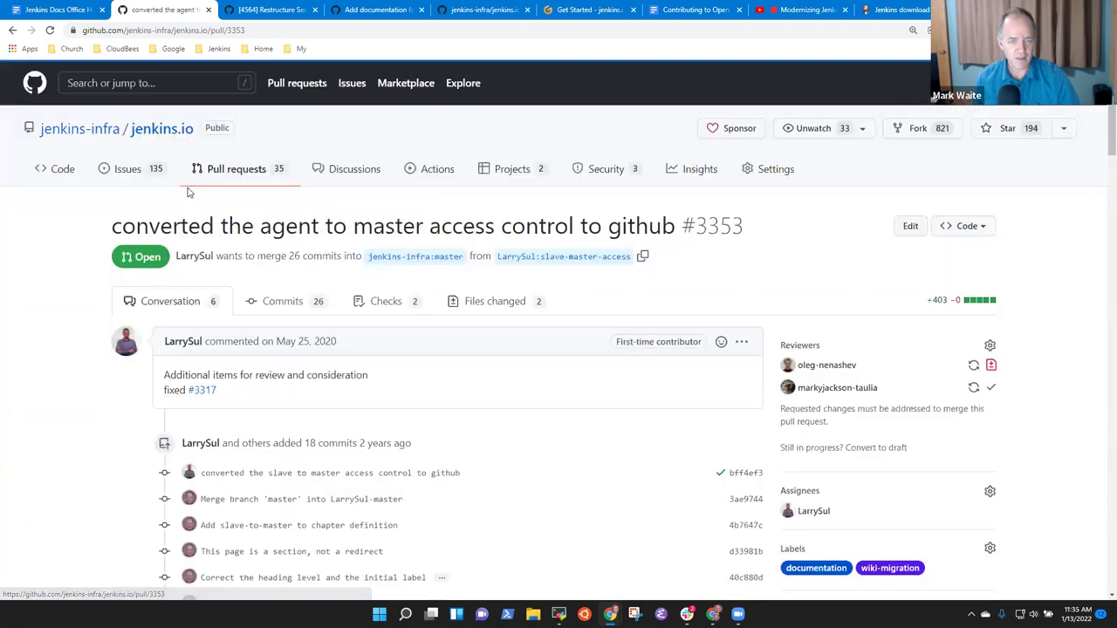
pyautogui.scroll(-20, 188, 192)
pyautogui.scroll(4, 1036, 451)
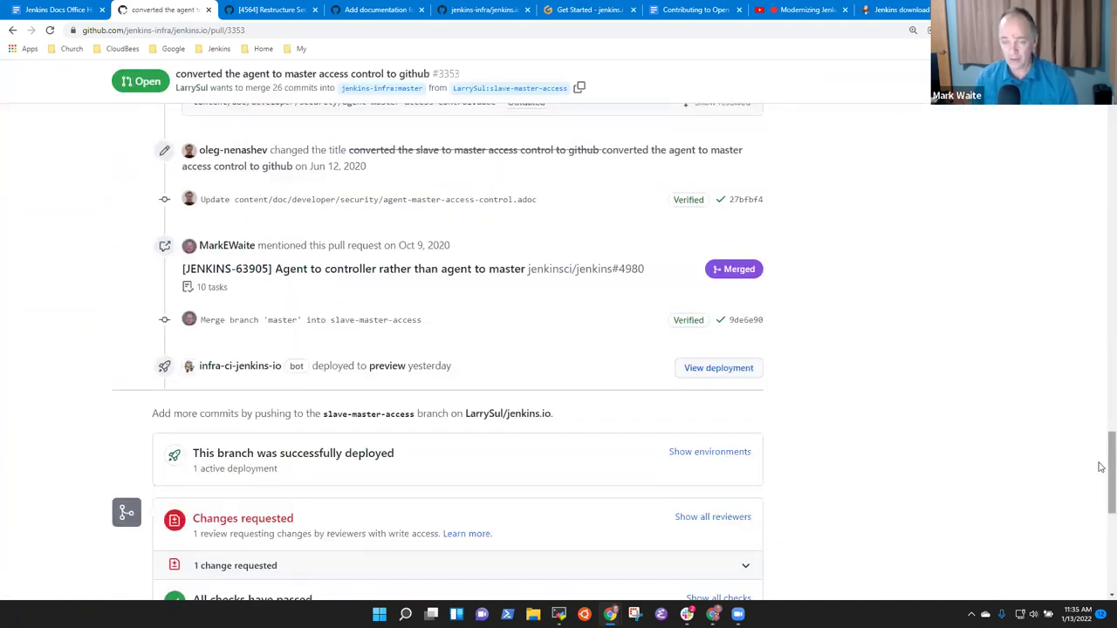
pyautogui.moveTo(1101, 467); pyautogui.dragTo(1103, 131)
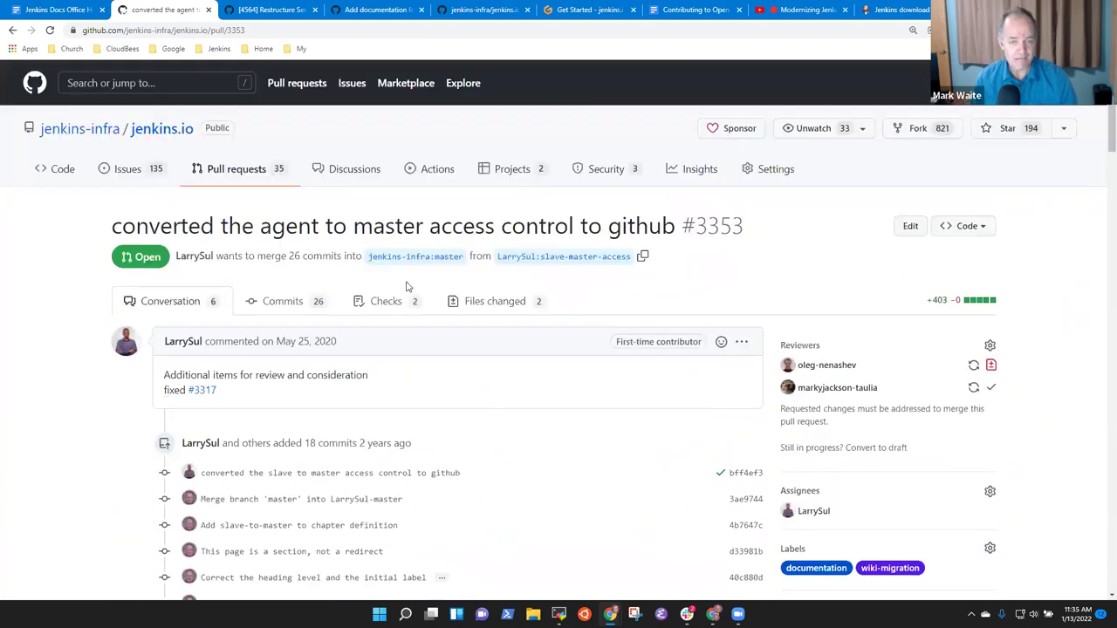
# - Scroll through PR 3353's two changed files, including agent-master-access-control.adoc
pyautogui.click(504, 302)
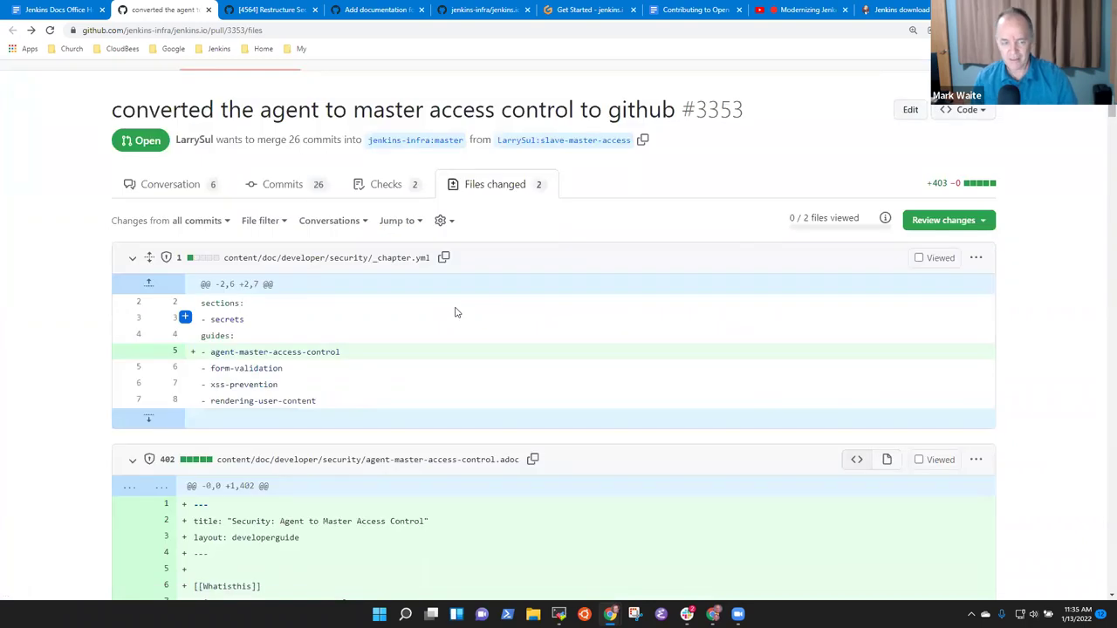
pyautogui.scroll(-20, 455, 311)
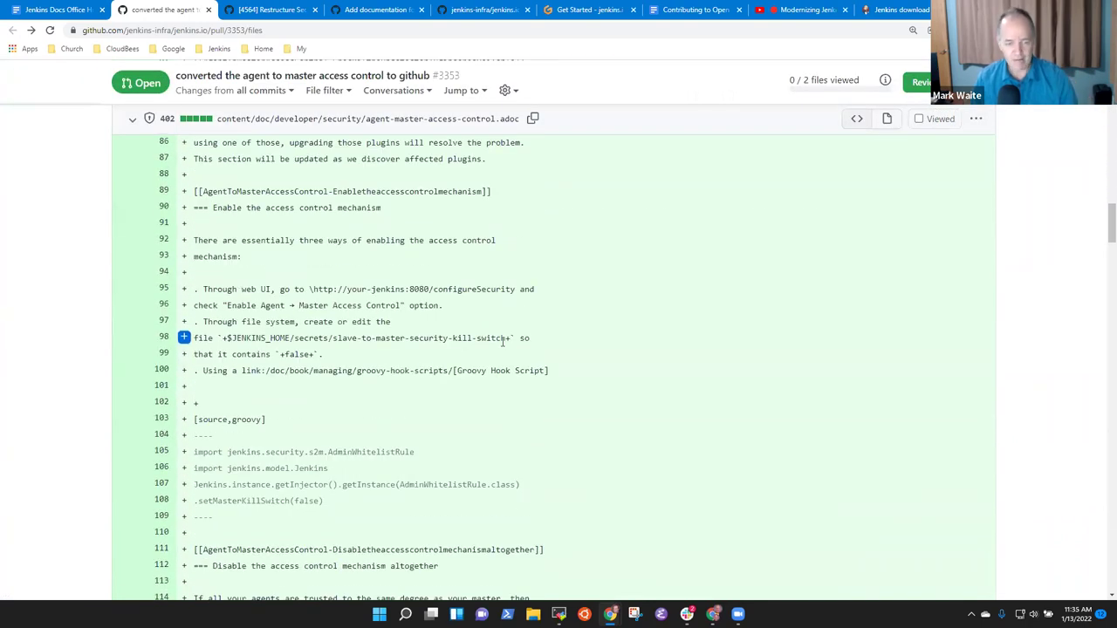
pyautogui.scroll(-10, 502, 341)
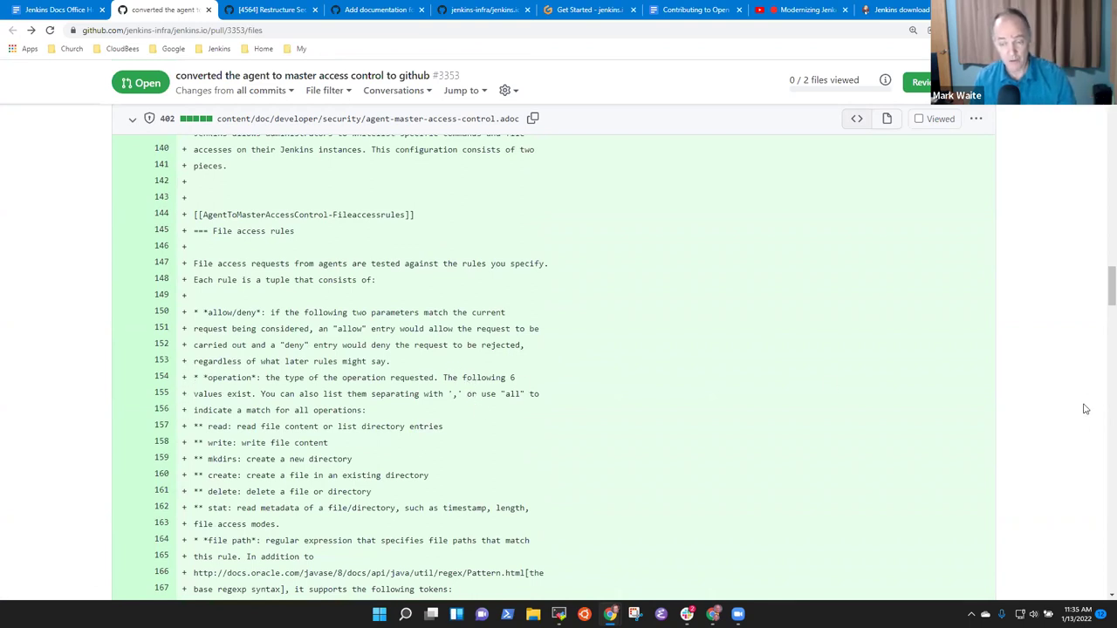
pyautogui.moveTo(1102, 288); pyautogui.dragTo(1102, 441)
pyautogui.scroll(-20, 1099, 519)
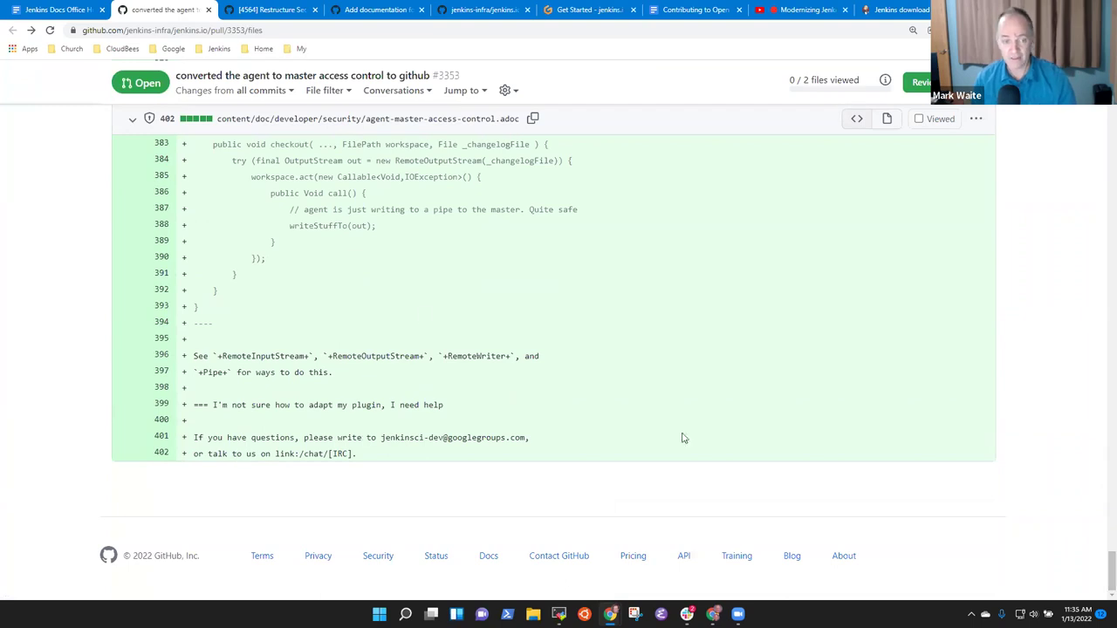
# - Insert '(likely to close)' before the question mark after the 3353 link in the notes
pyautogui.click(52, 9)
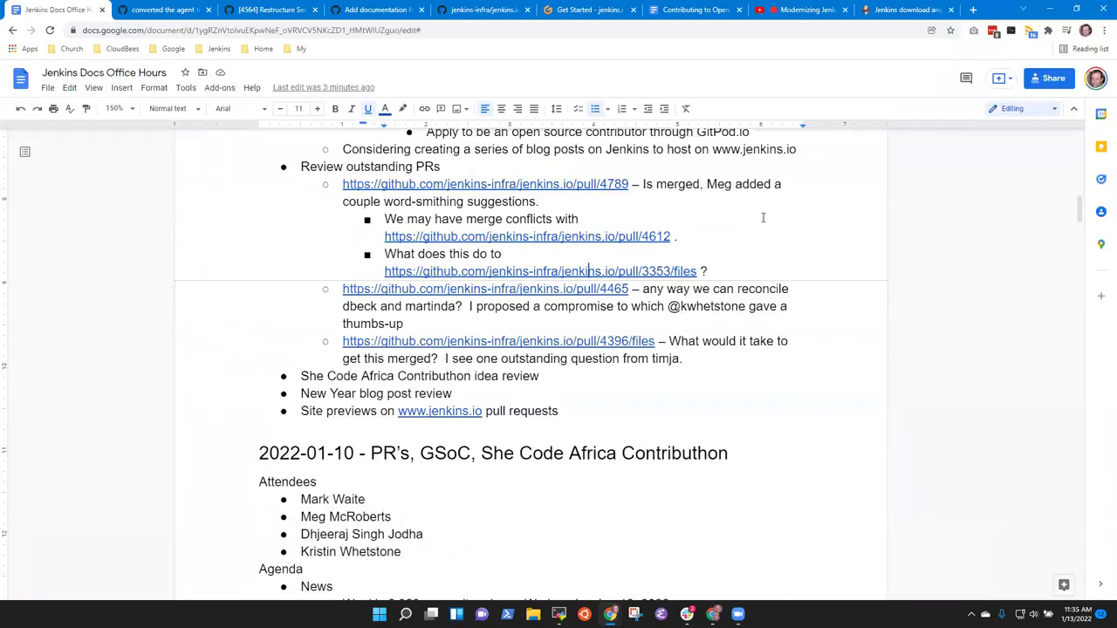
pyautogui.click(723, 273)
pyautogui.write('(likely')
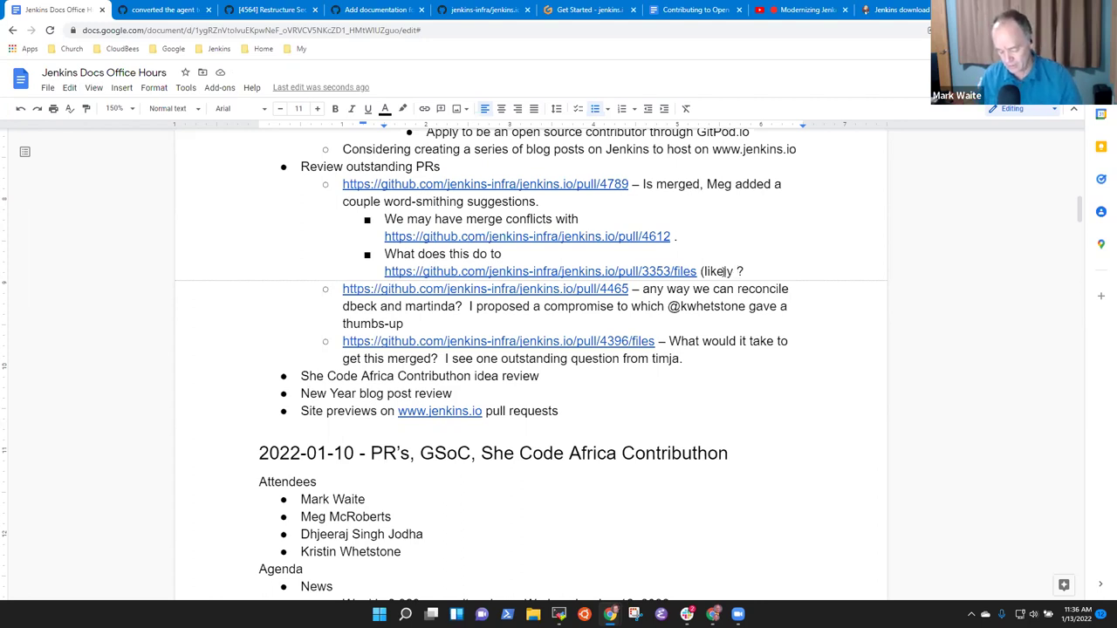
pyautogui.write('to close)')
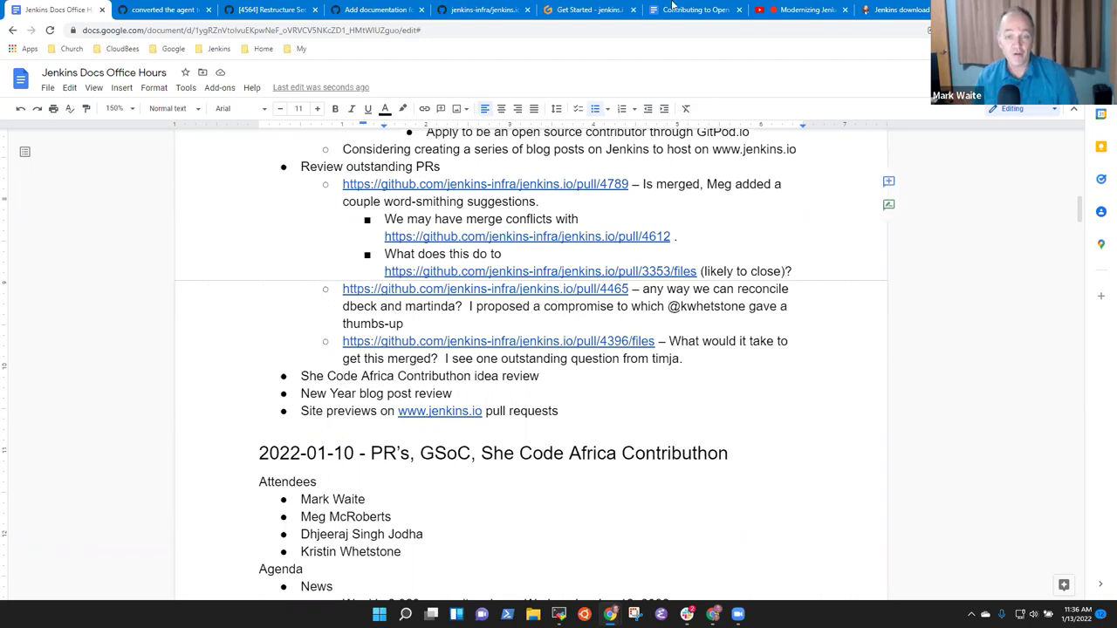
# - Browse to the second page of open jenkins.io pull requests, then return to the office-hours notes
pyautogui.click(172, 9)
pyautogui.scroll(1, 1101, 439)
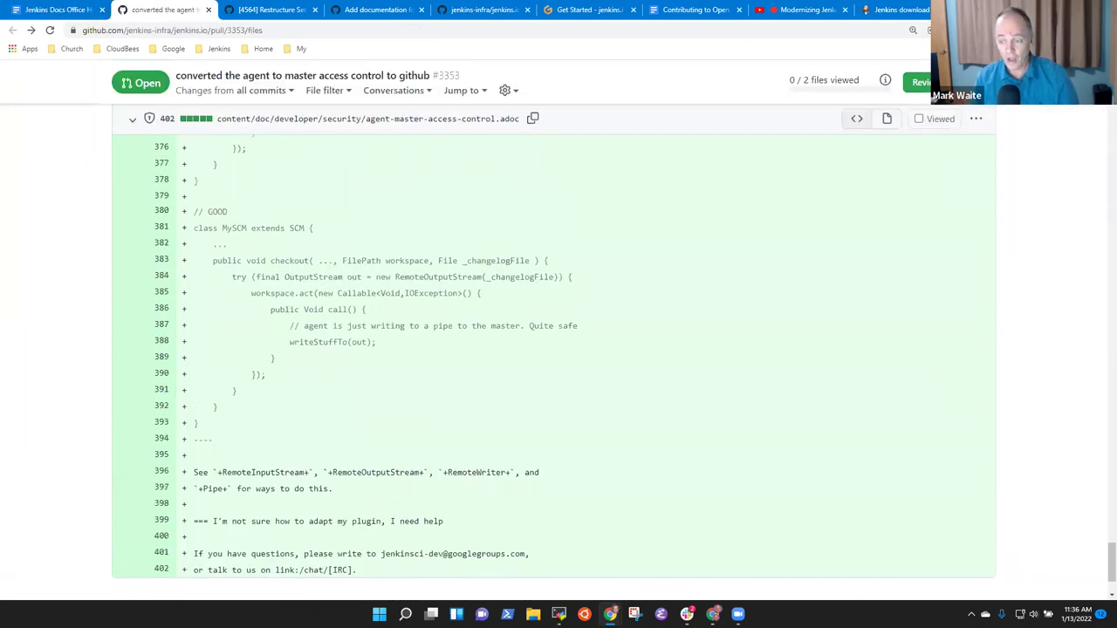
pyautogui.moveTo(1111, 563); pyautogui.dragTo(1112, 109)
pyautogui.click(229, 174)
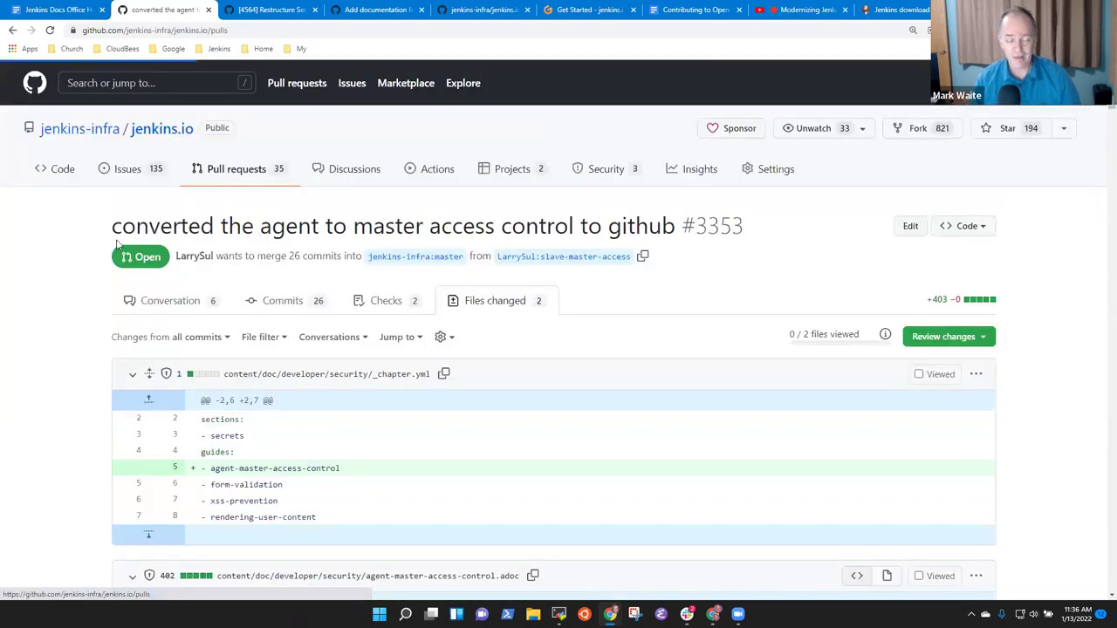
pyautogui.scroll(-9, 236, 324)
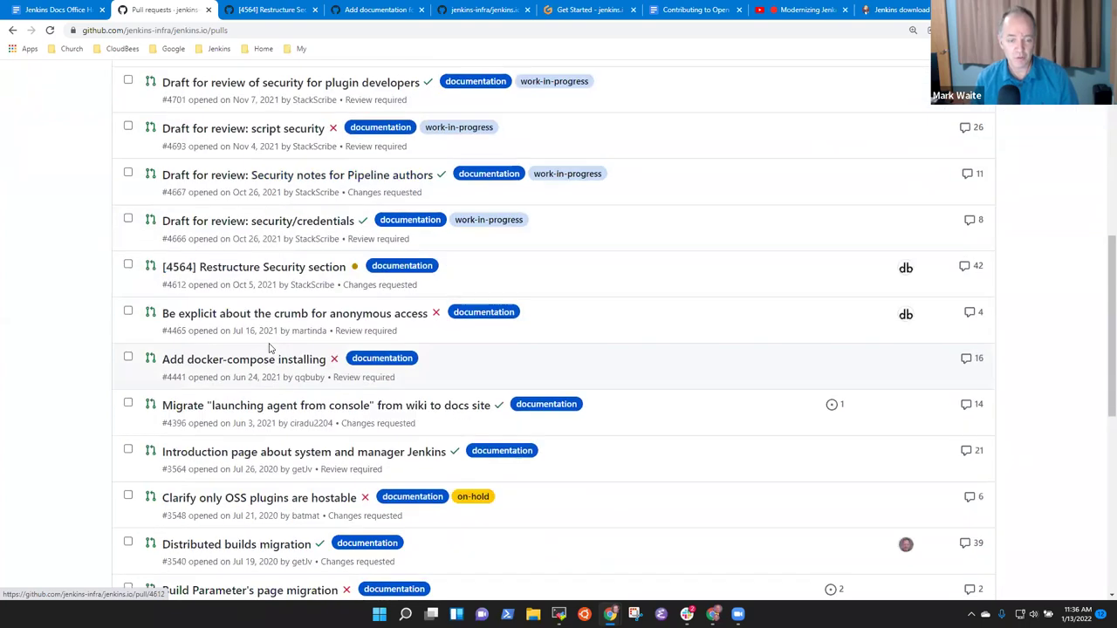
pyautogui.scroll(-3, 284, 349)
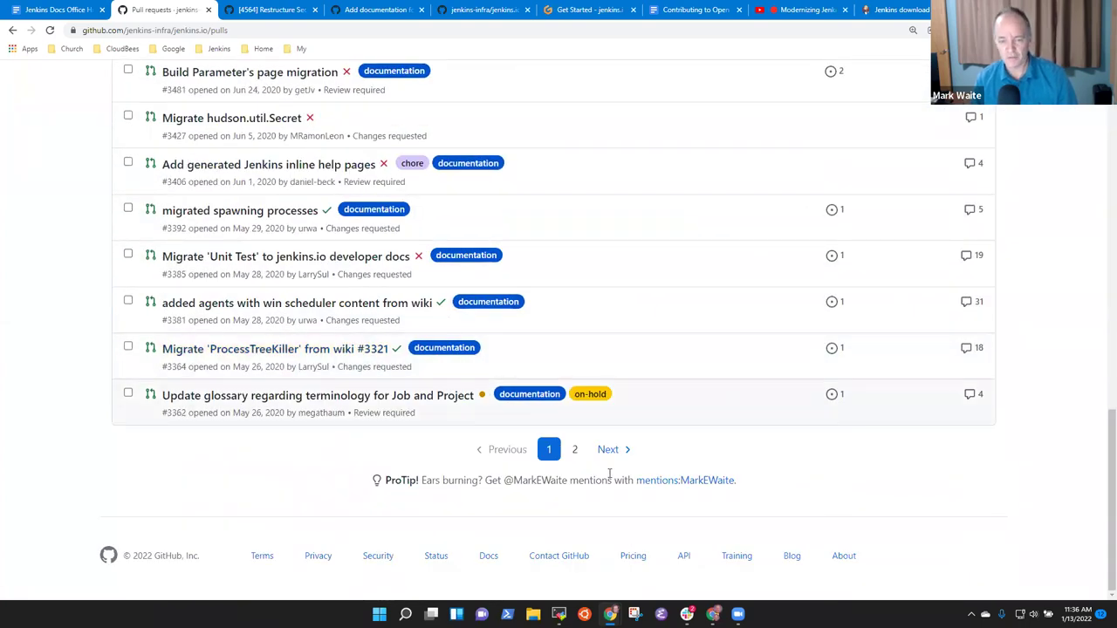
pyautogui.click(575, 449)
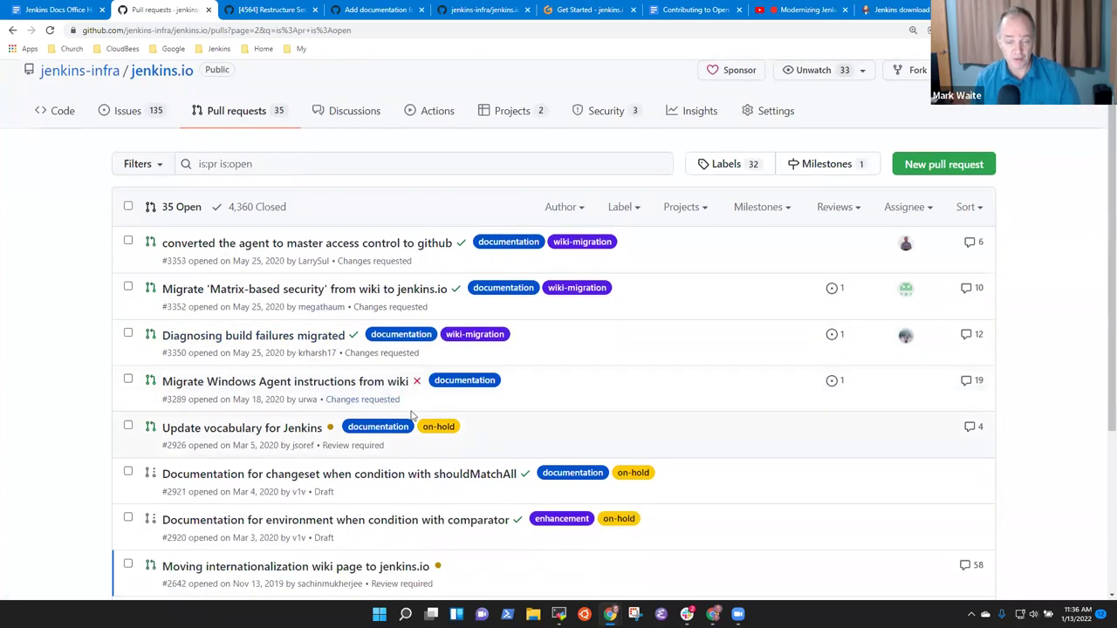
pyautogui.scroll(-3, 450, 371)
pyautogui.scroll(-1, 450, 371)
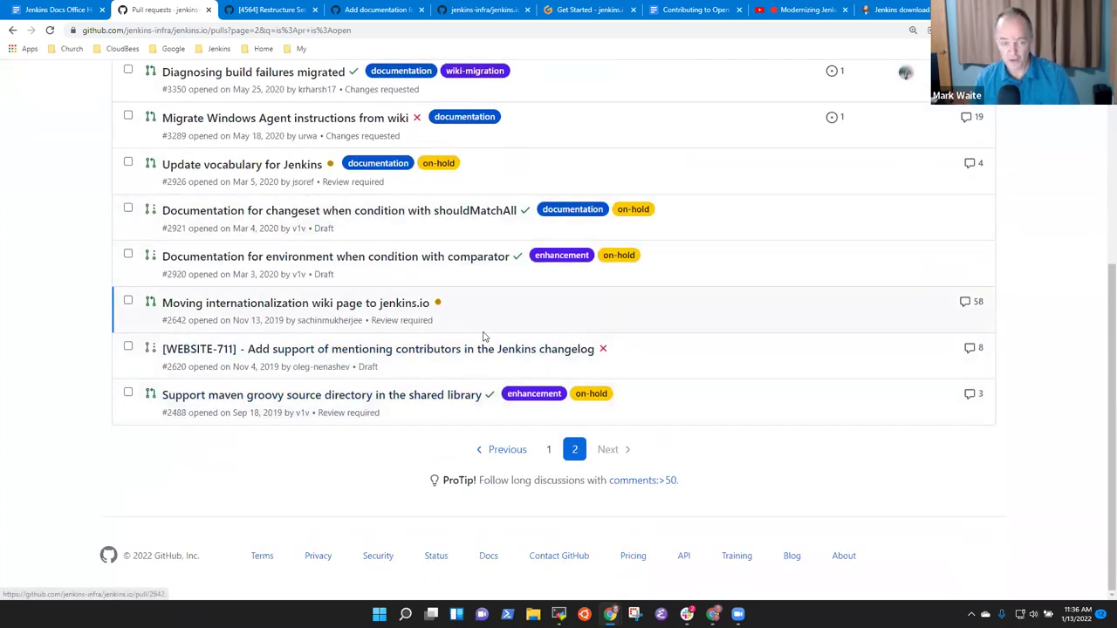
pyautogui.click(35, 11)
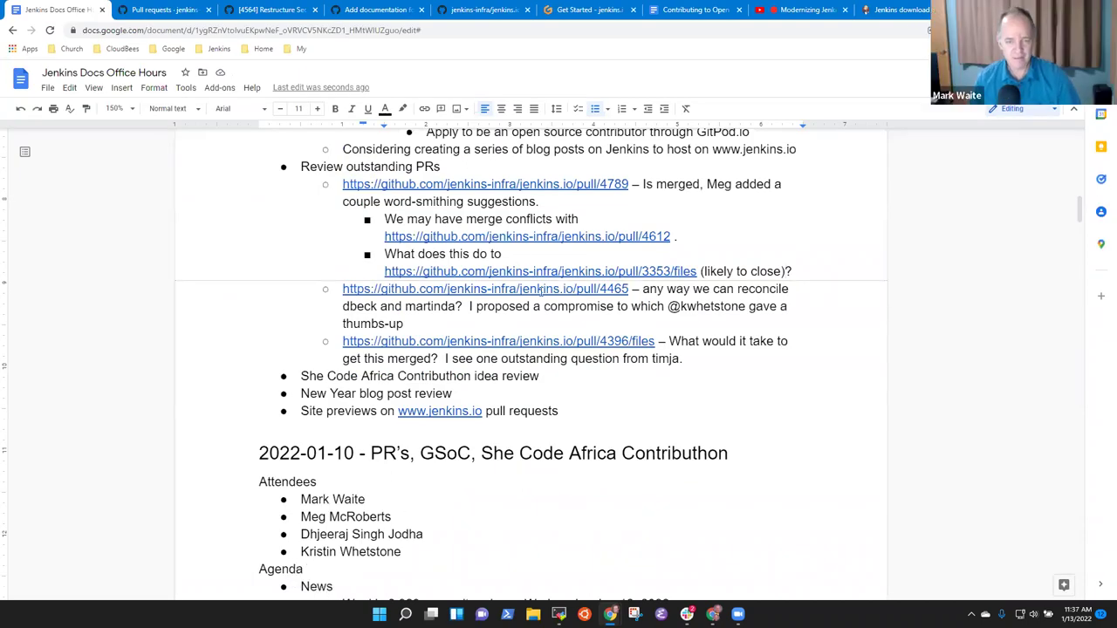
# - Open pull request #4465 from the notes' pull/4465 link and read its conversation
pyautogui.click(786, 272)
pyautogui.click(500, 289)
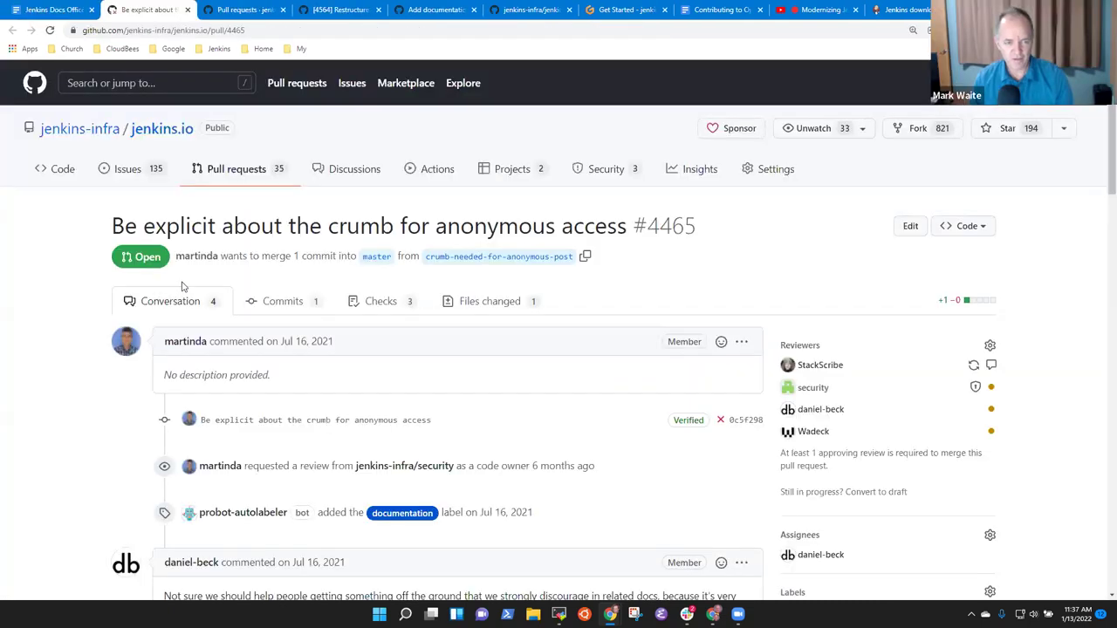
pyautogui.scroll(-1, 194, 297)
pyautogui.scroll(-15, 194, 297)
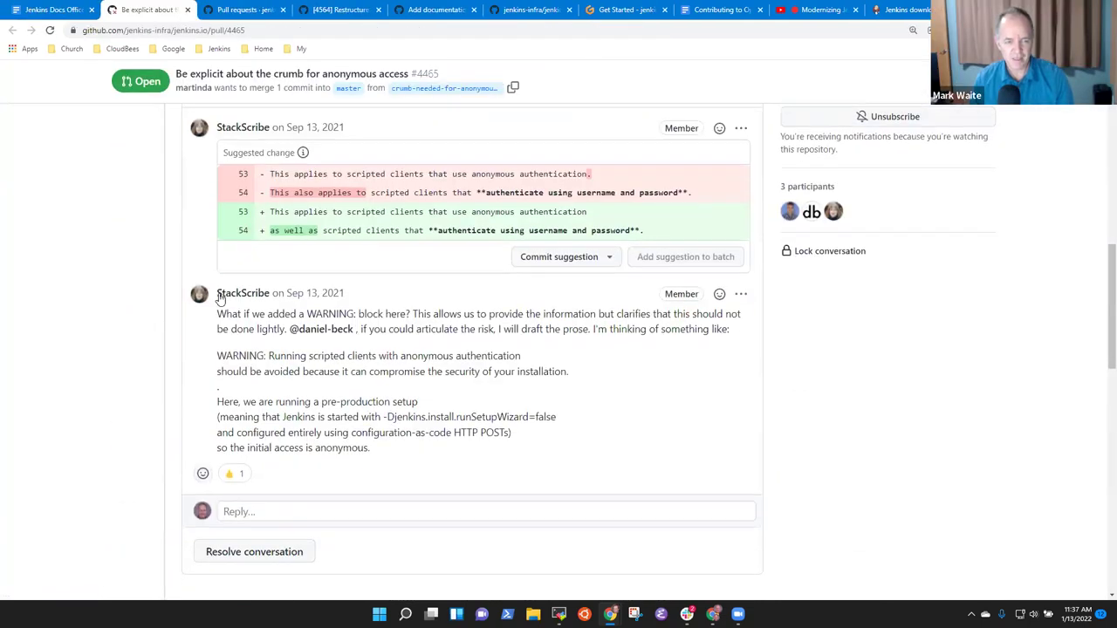
pyautogui.scroll(-3, 219, 295)
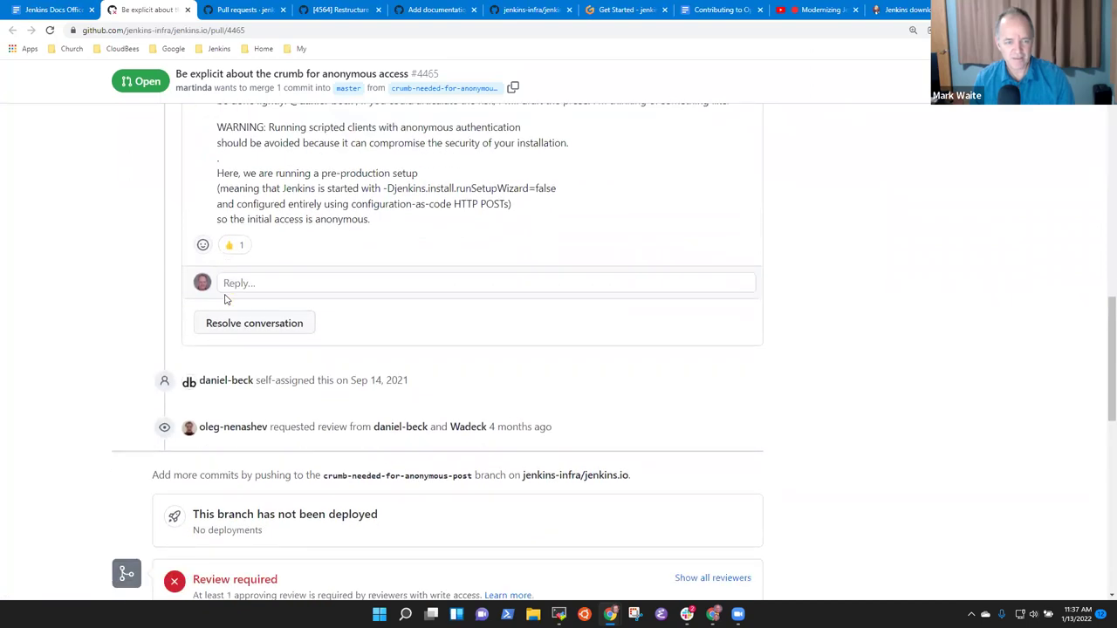
pyautogui.scroll(-5, 224, 300)
pyautogui.scroll(15, 291, 313)
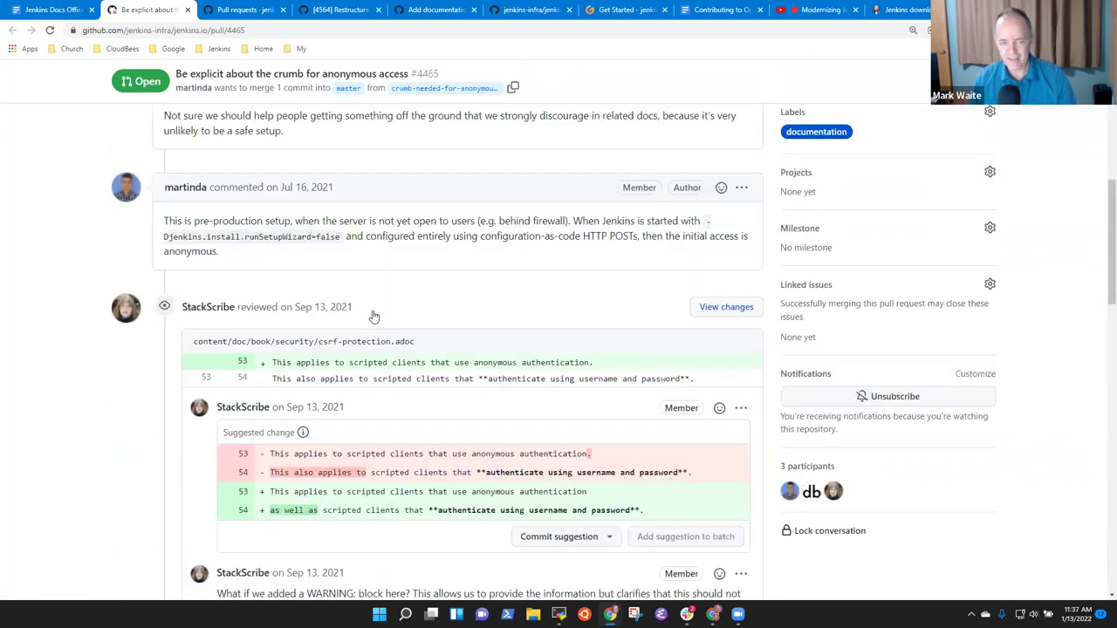
pyautogui.scroll(10, 371, 315)
# - Review the suggested change to the anonymous-access crumb in the Files changed diff
pyautogui.click(486, 300)
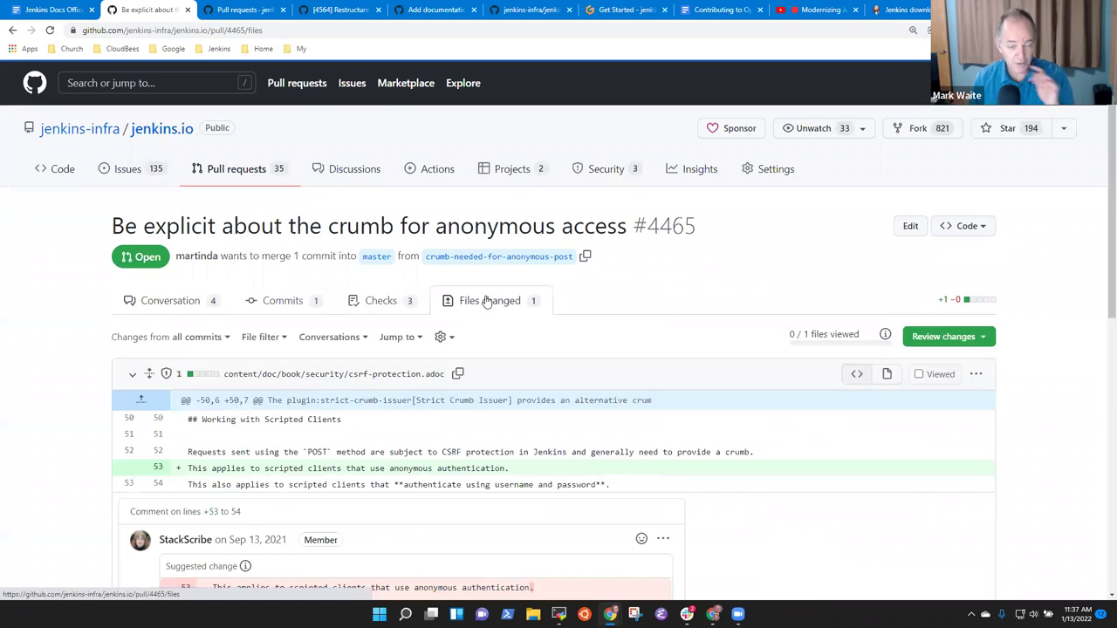
pyautogui.scroll(-5, 356, 365)
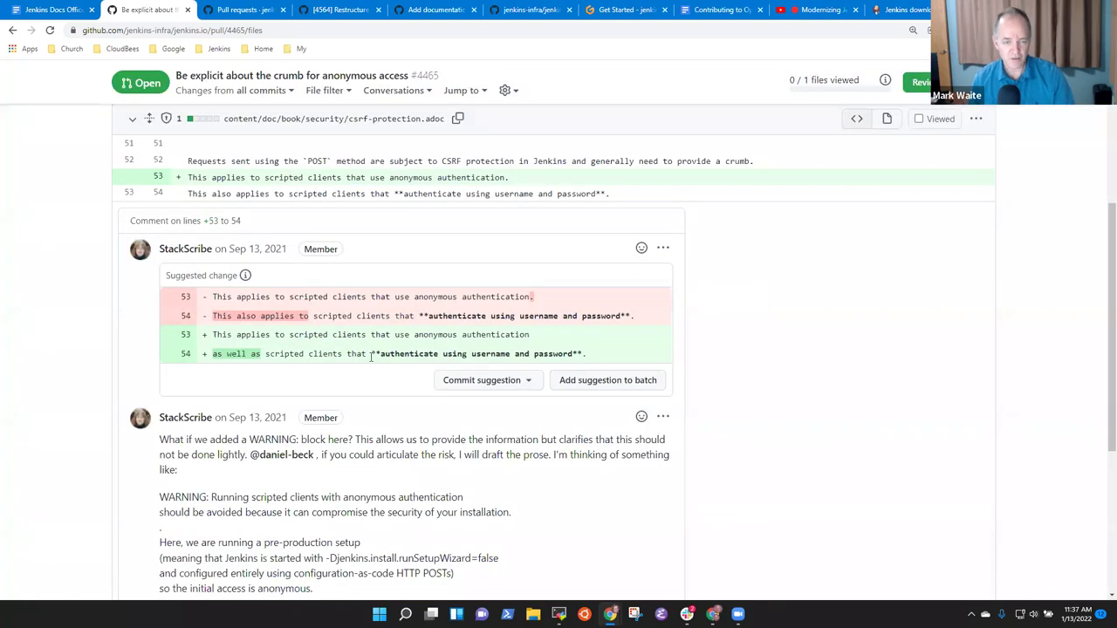
pyautogui.scroll(-4, 410, 358)
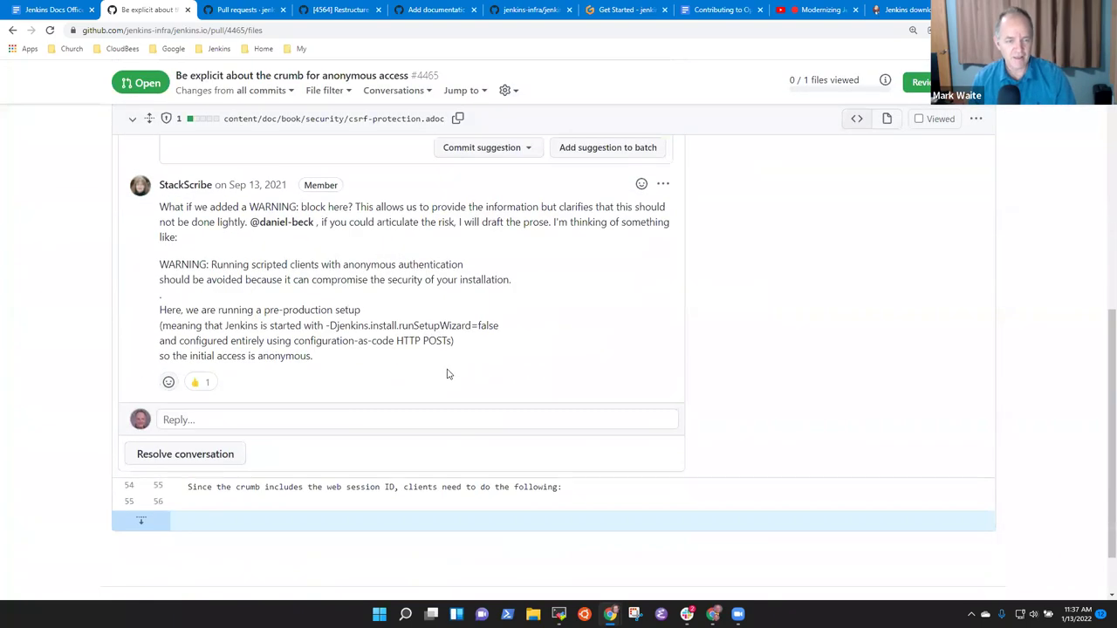
pyautogui.scroll(10, 449, 375)
pyautogui.scroll(-11, 398, 288)
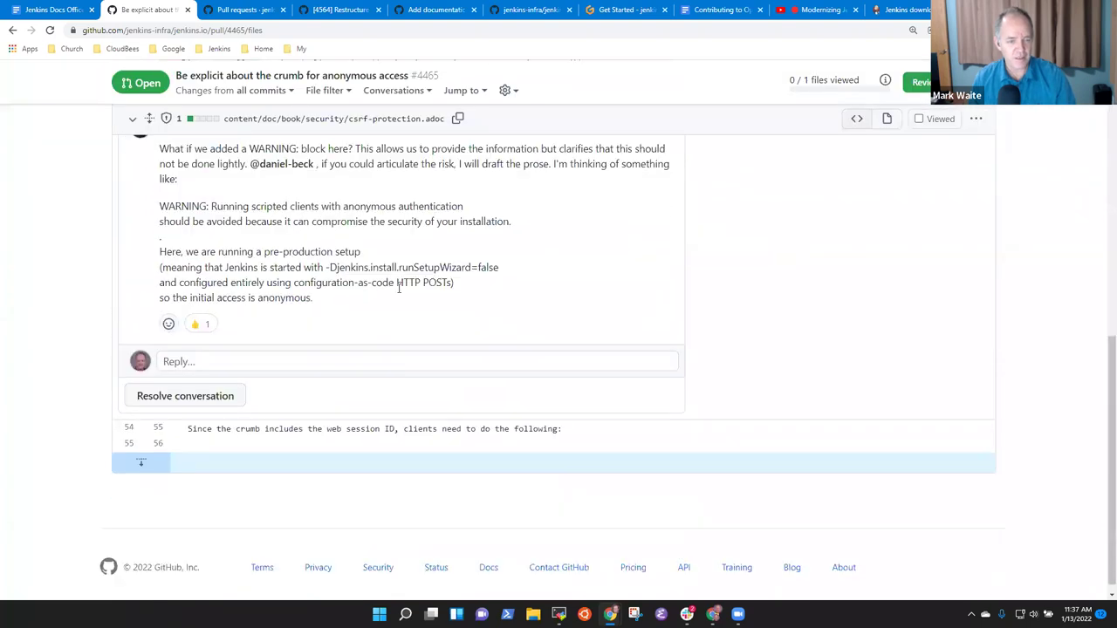
pyautogui.scroll(3, 398, 288)
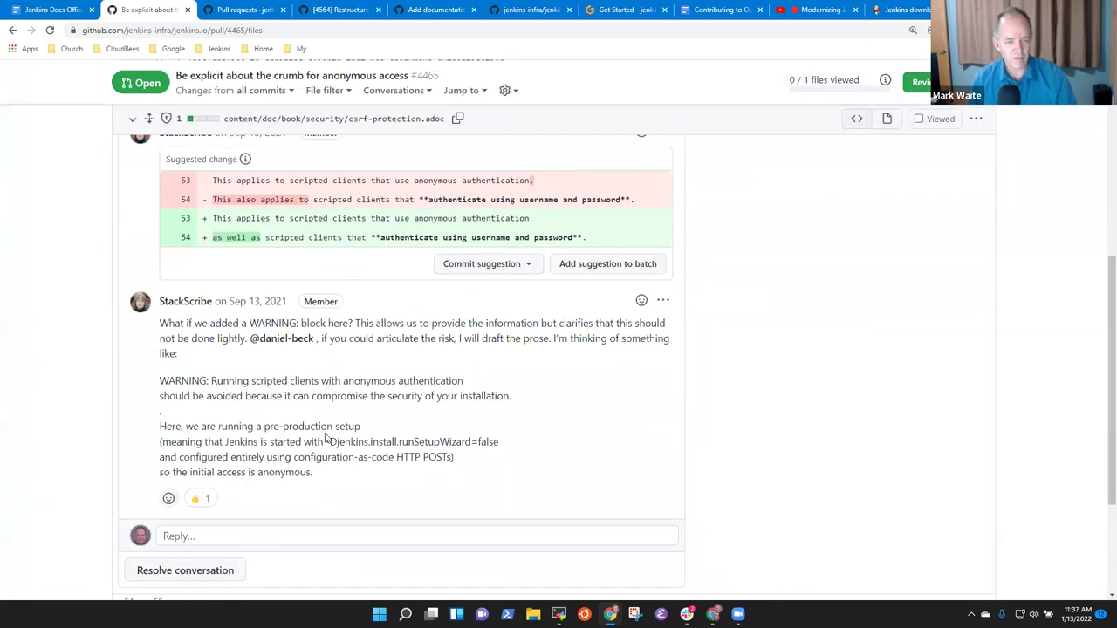
pyautogui.scroll(6, 515, 242)
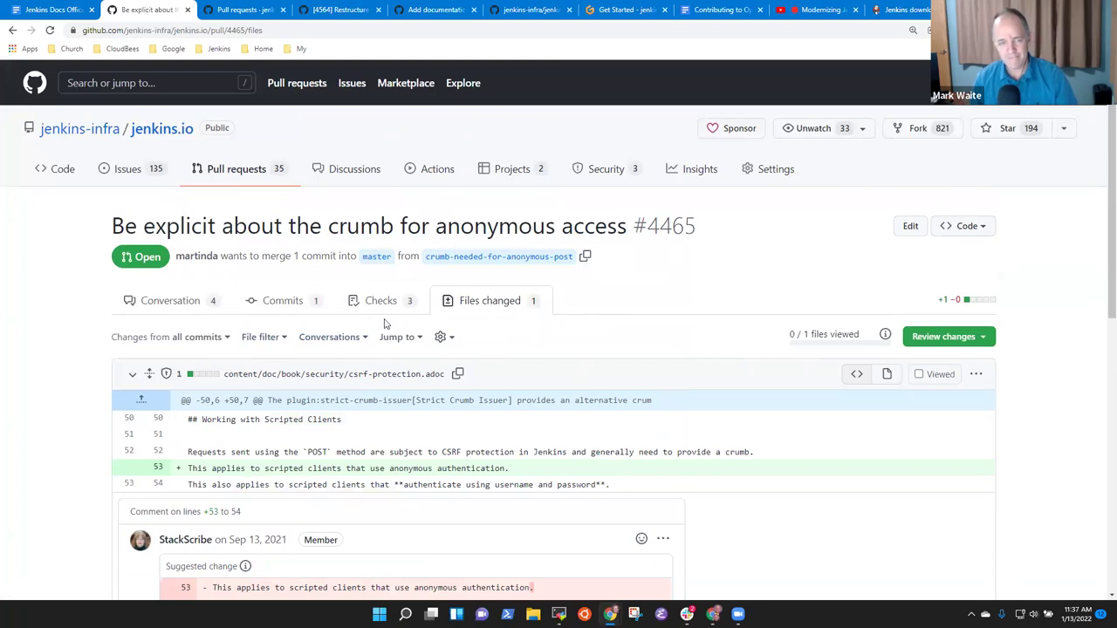
# - Reread the conversation's discussion of the proposed WARNING about anonymous authentication for scripted clients
pyautogui.click(179, 310)
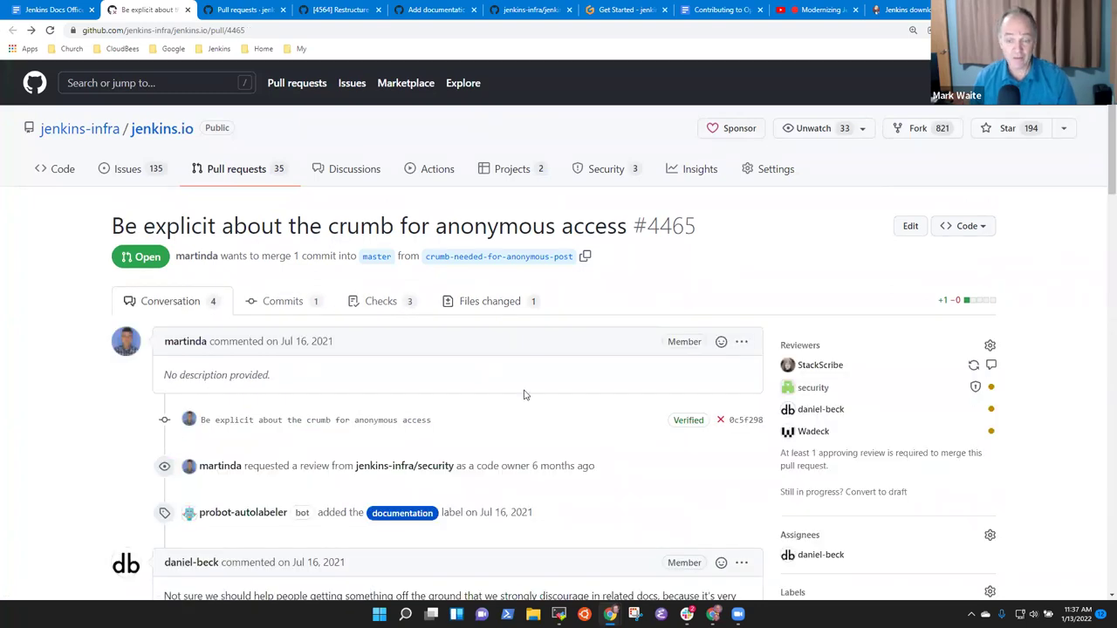
pyautogui.scroll(-6, 586, 449)
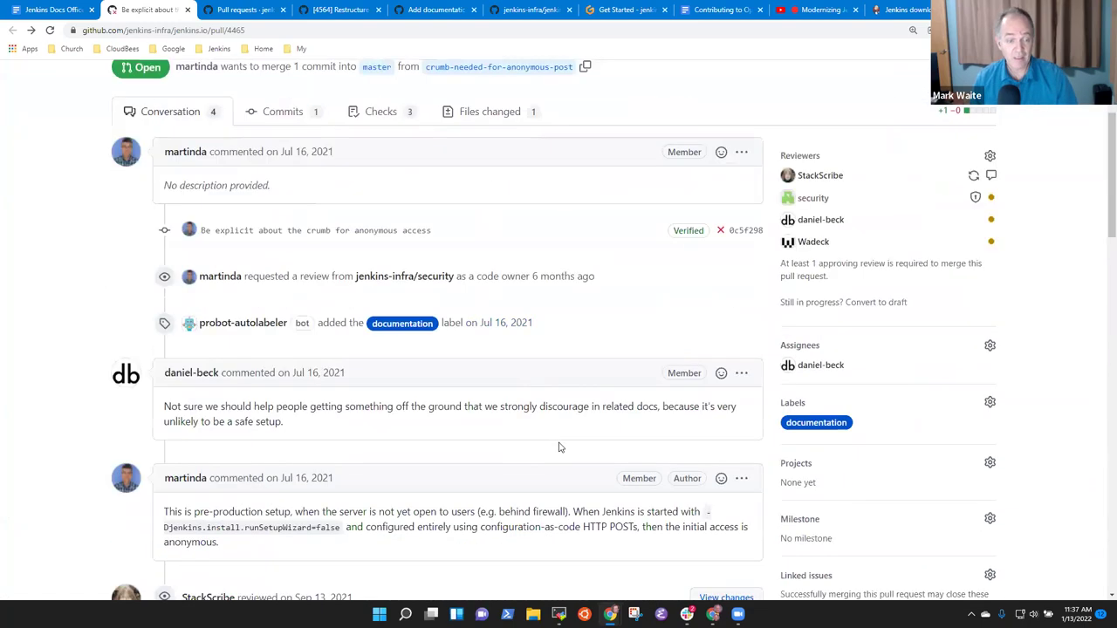
pyautogui.scroll(-3, 586, 450)
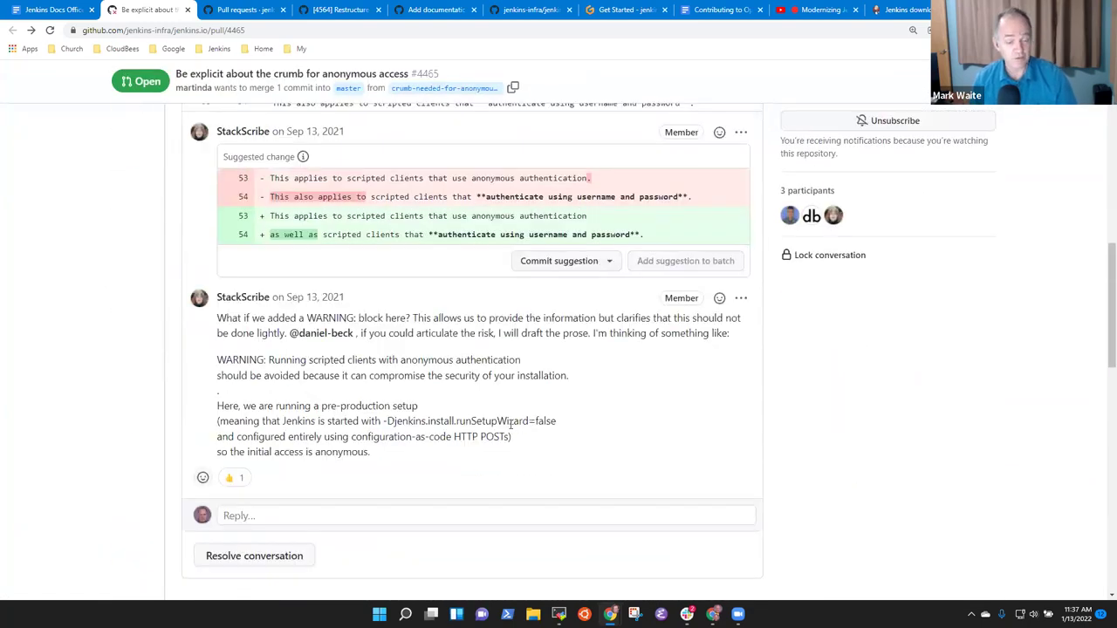
pyautogui.scroll(-5, 416, 534)
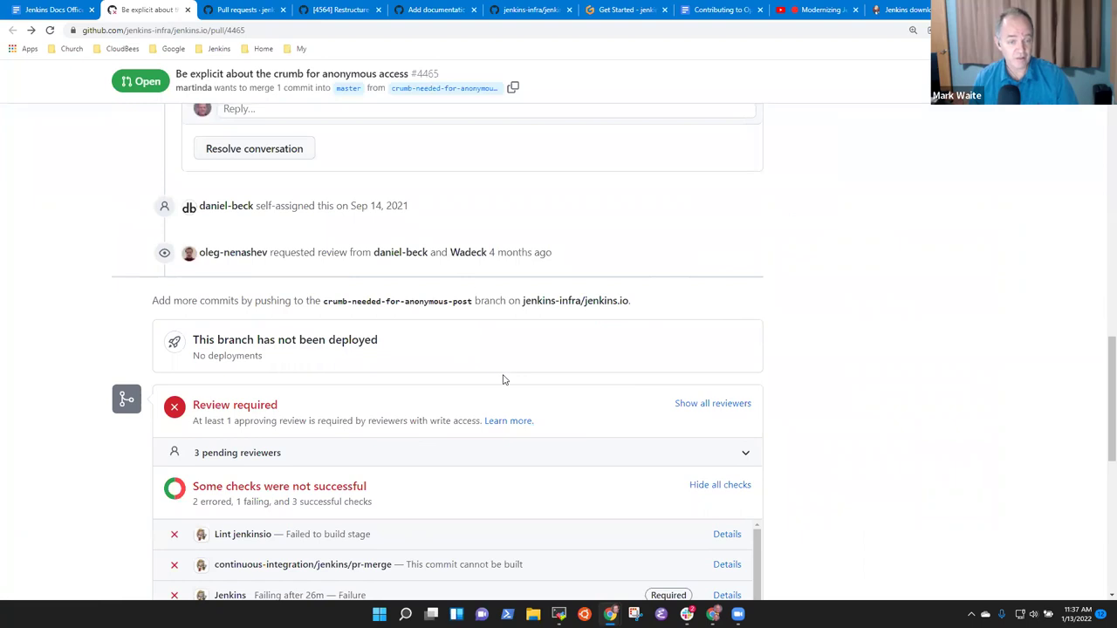
pyautogui.scroll(-4, 541, 397)
pyautogui.scroll(20, 443, 338)
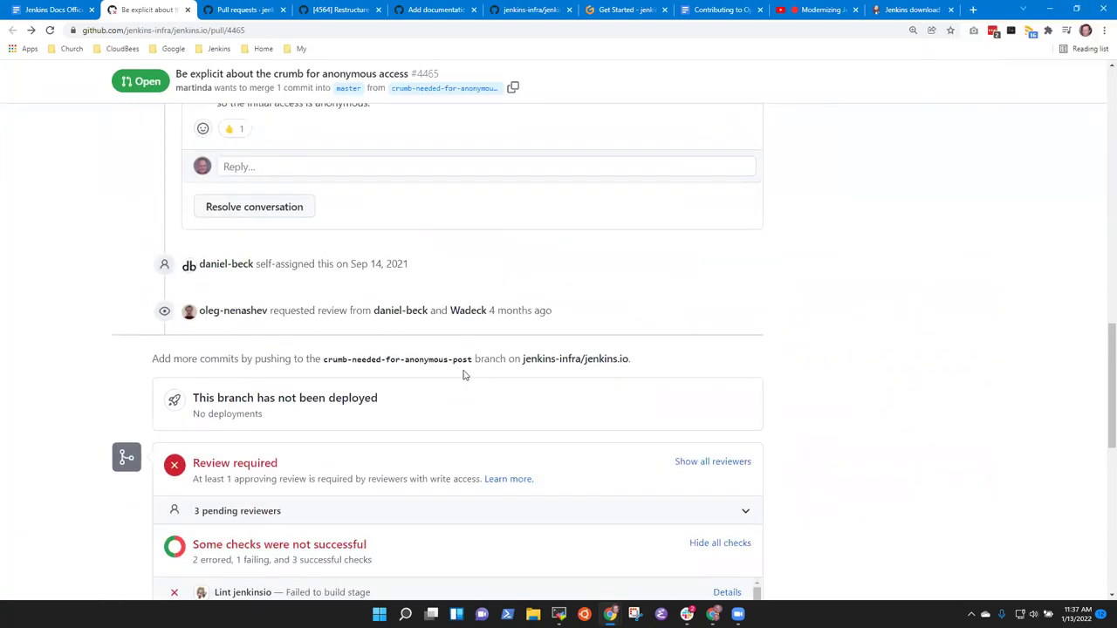
pyautogui.scroll(-3, 539, 383)
pyautogui.scroll(-1, 523, 397)
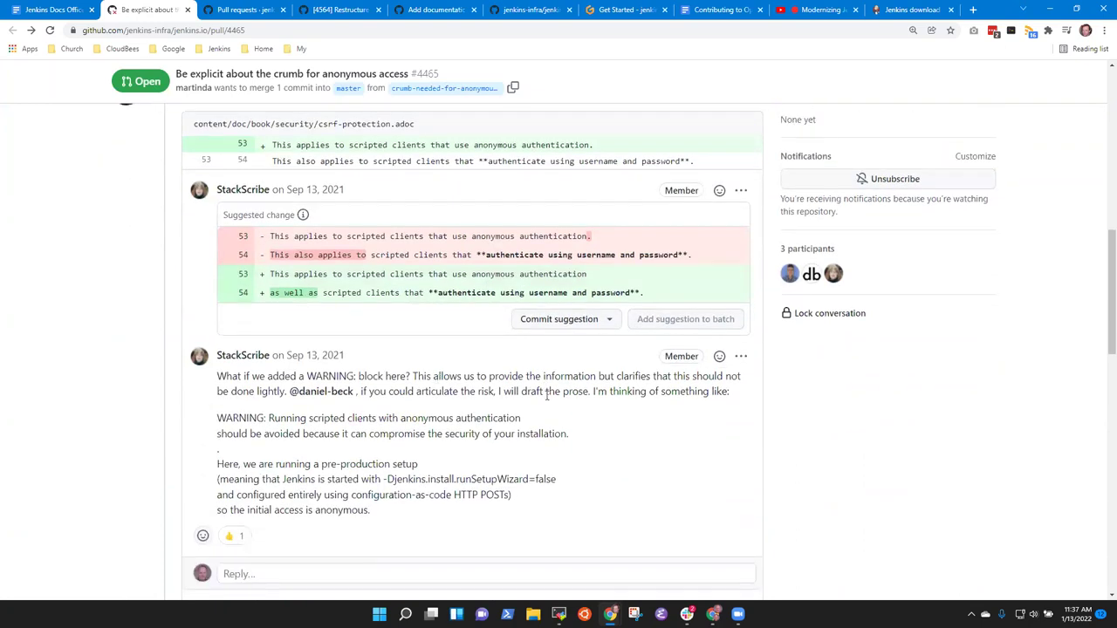
pyautogui.scroll(-3, 441, 391)
pyautogui.scroll(6, 638, 407)
pyautogui.scroll(3, 805, 358)
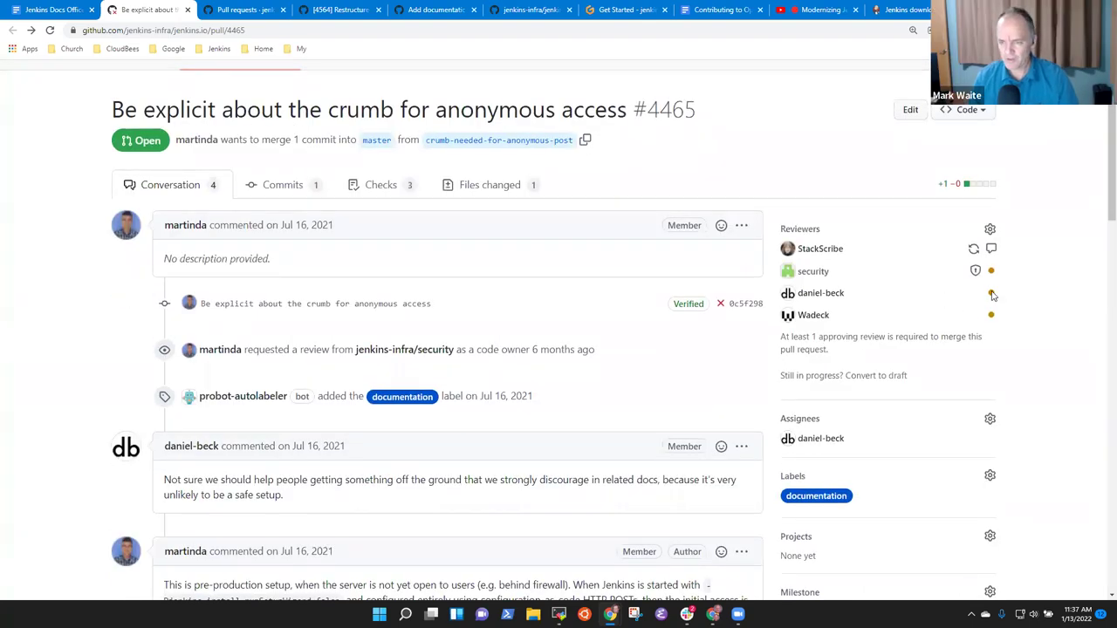
pyautogui.moveTo(993, 296)
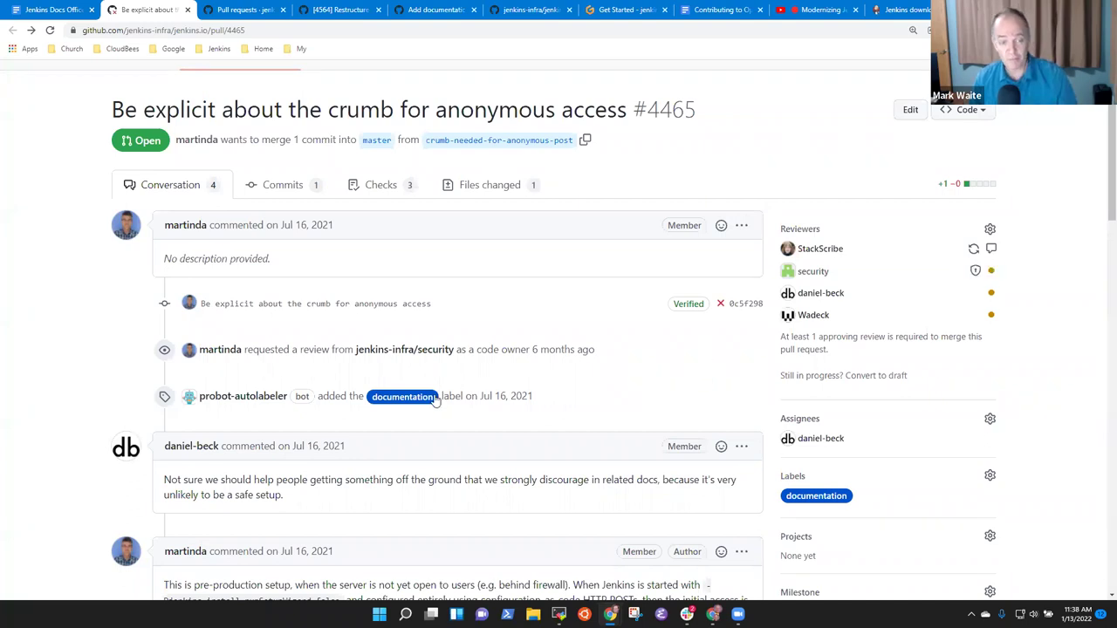
pyautogui.scroll(-10, 369, 242)
pyautogui.scroll(3, 277, 340)
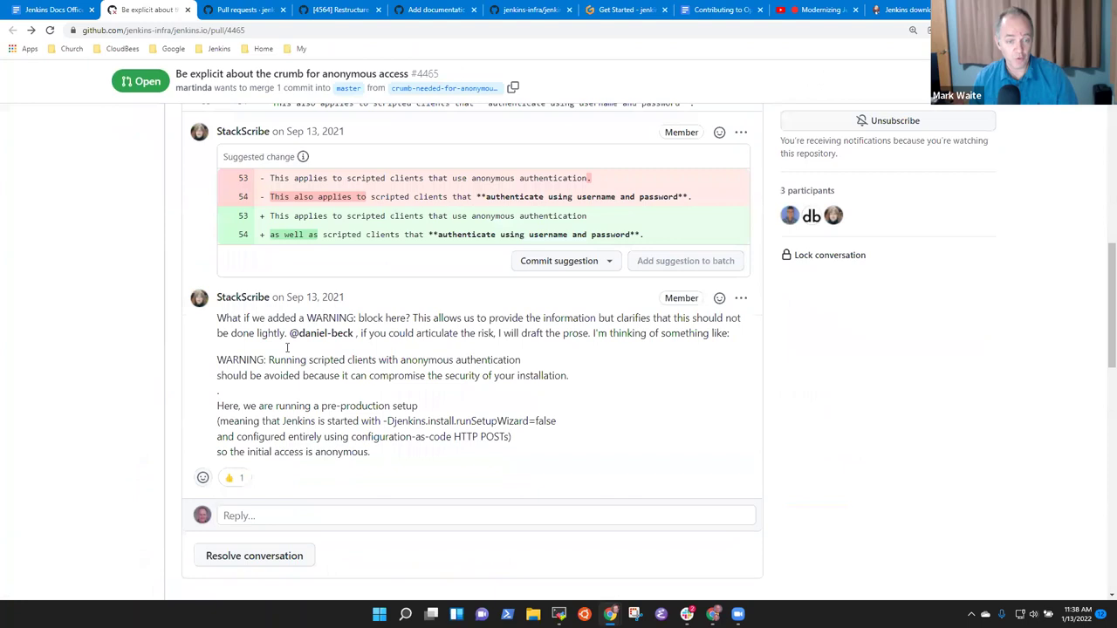
pyautogui.moveTo(295, 338)
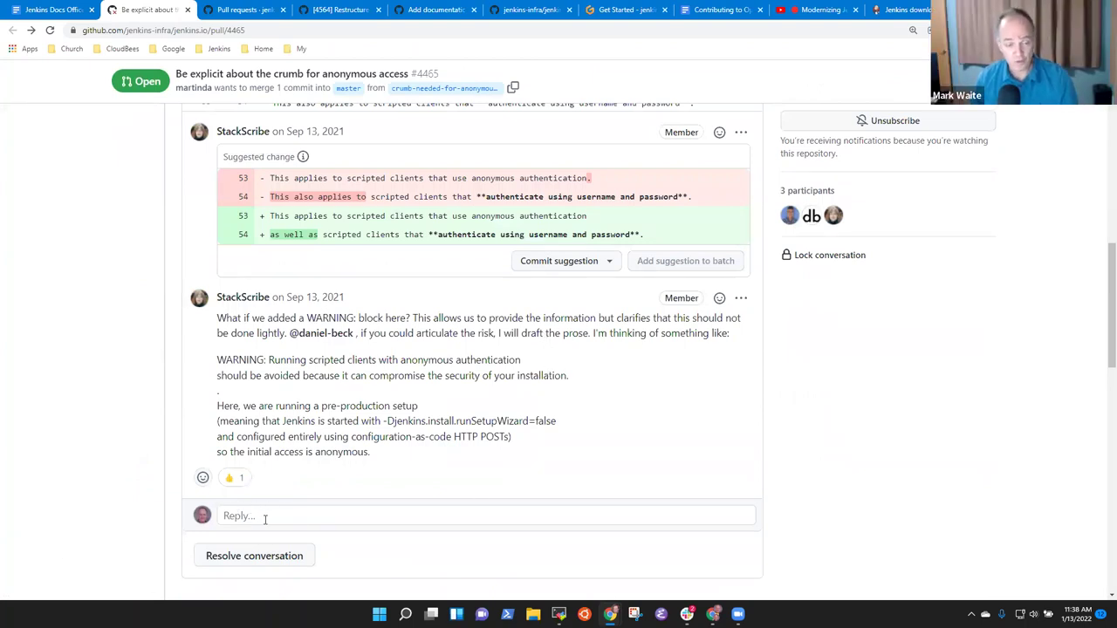
pyautogui.click(267, 516)
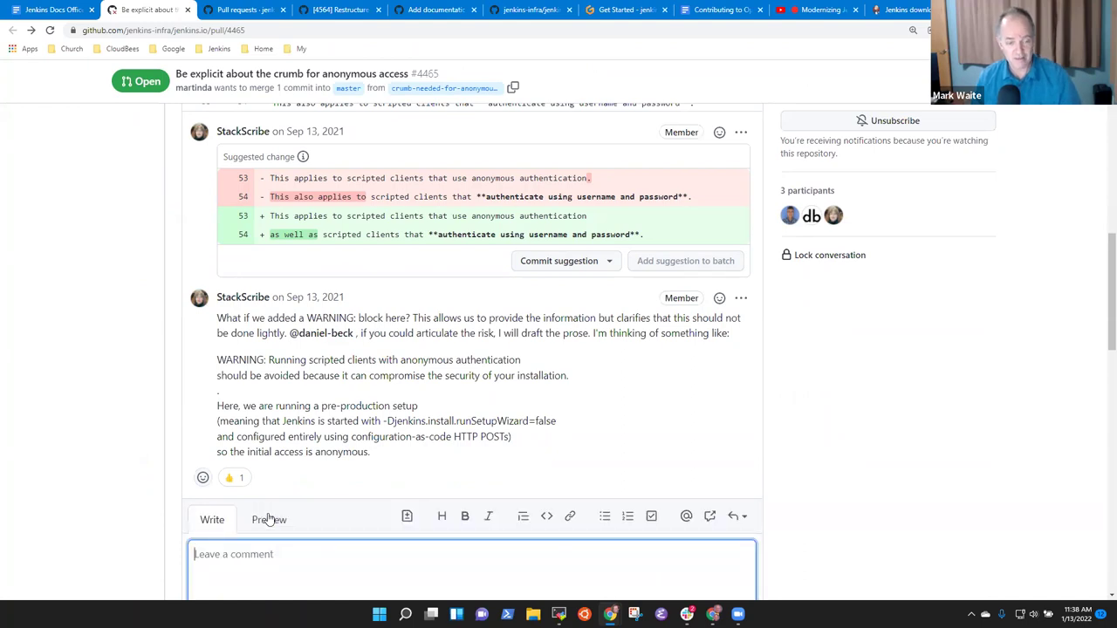
pyautogui.write('@dane')
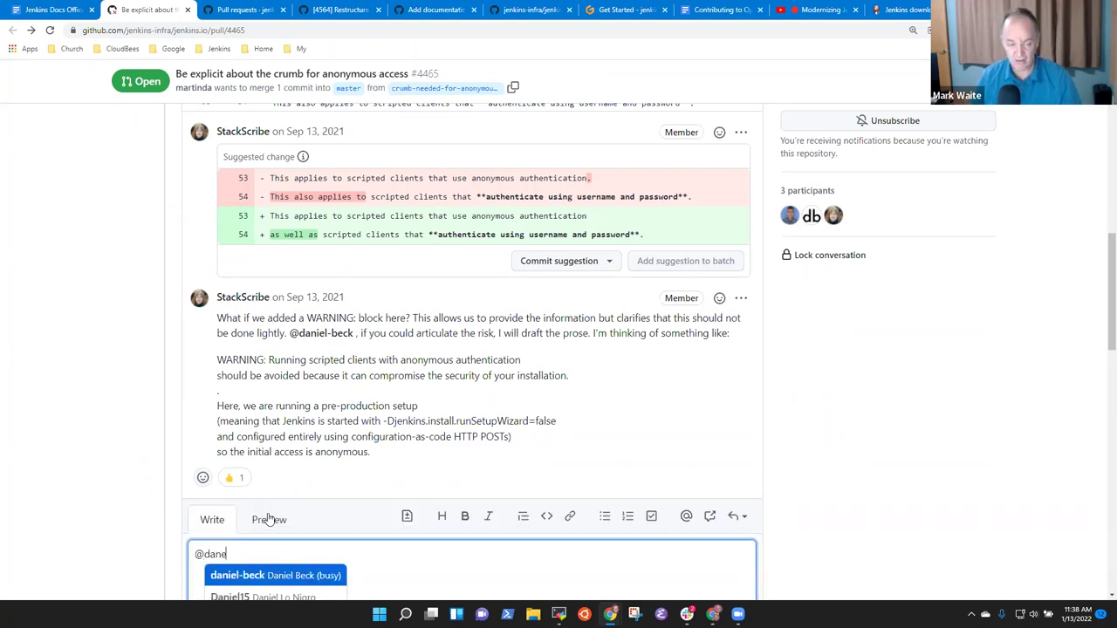
pyautogui.press('Return')
pyautogui.write('and @martinda q')
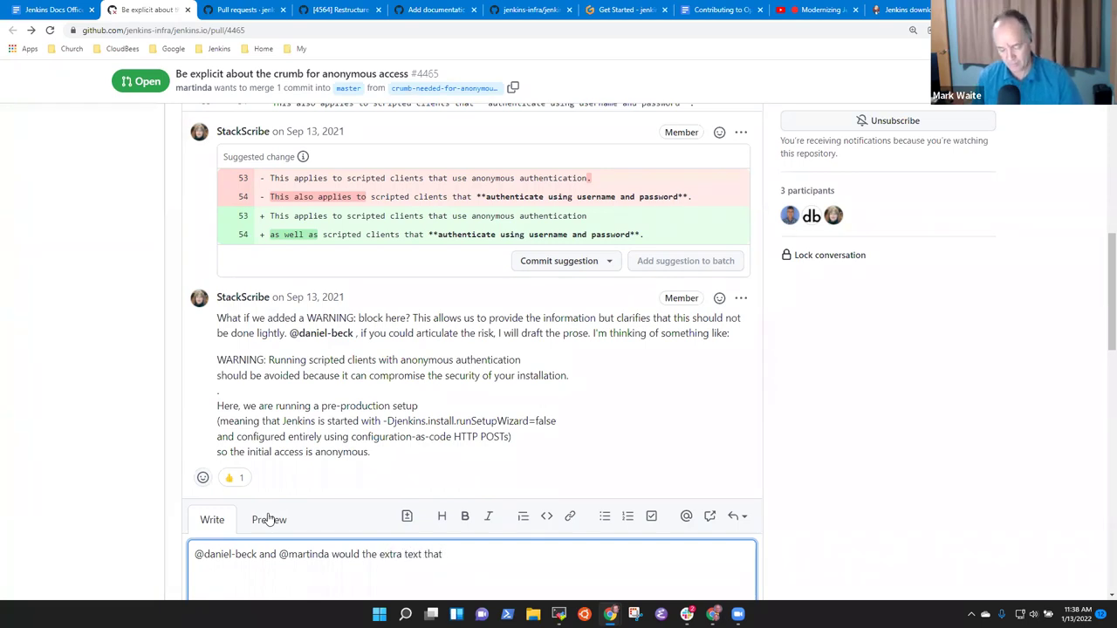
pyautogui.write('@st')
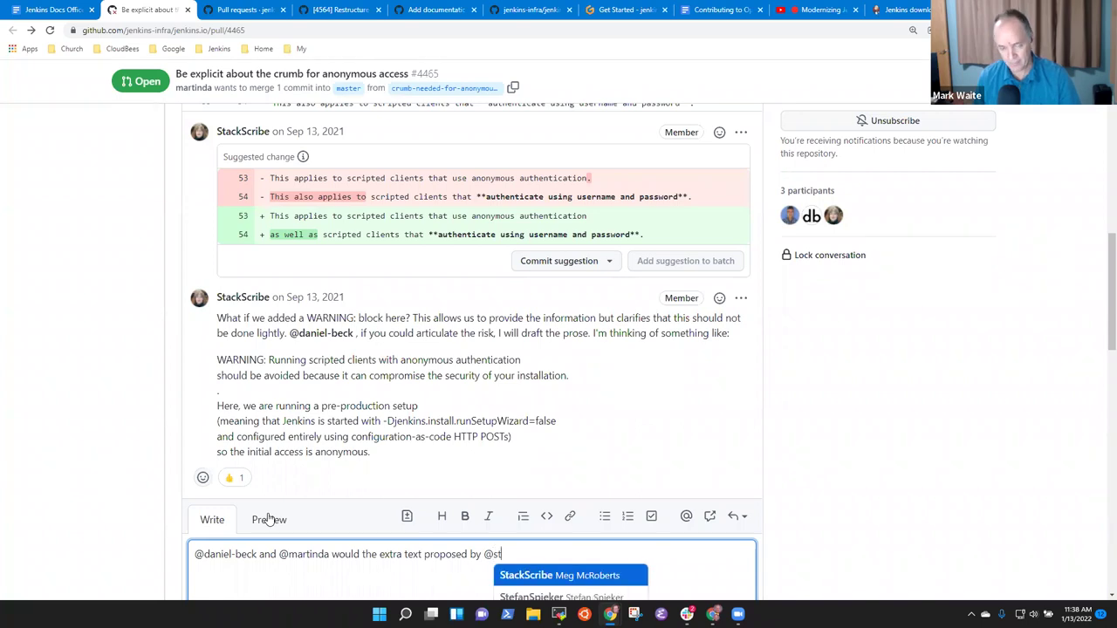
pyautogui.press('Return')
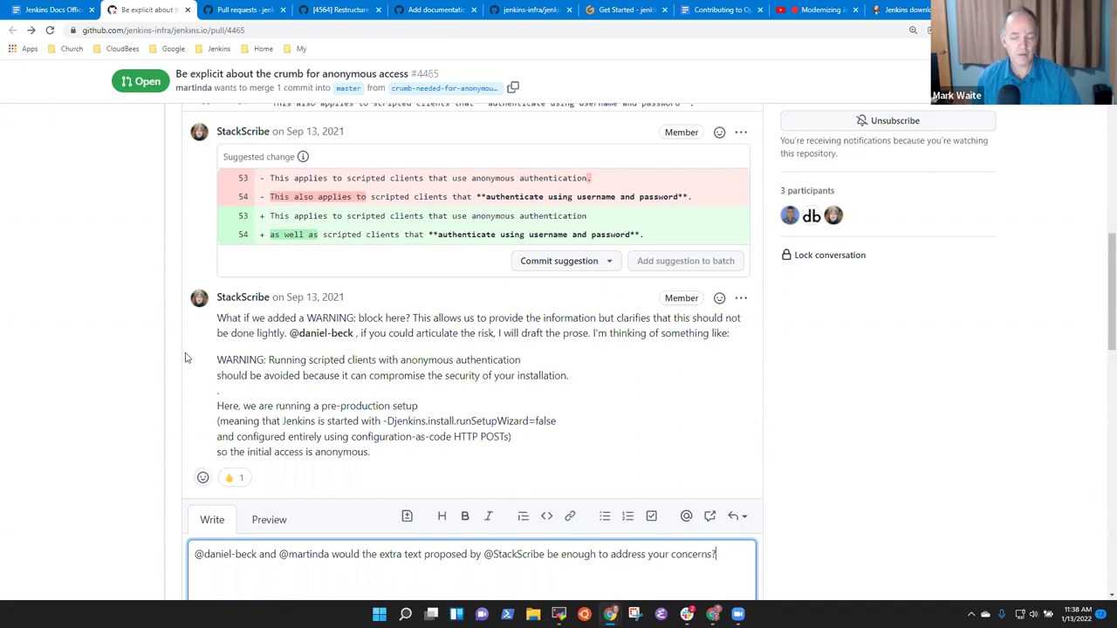
pyautogui.scroll(-3, 620, 424)
pyautogui.click(711, 420)
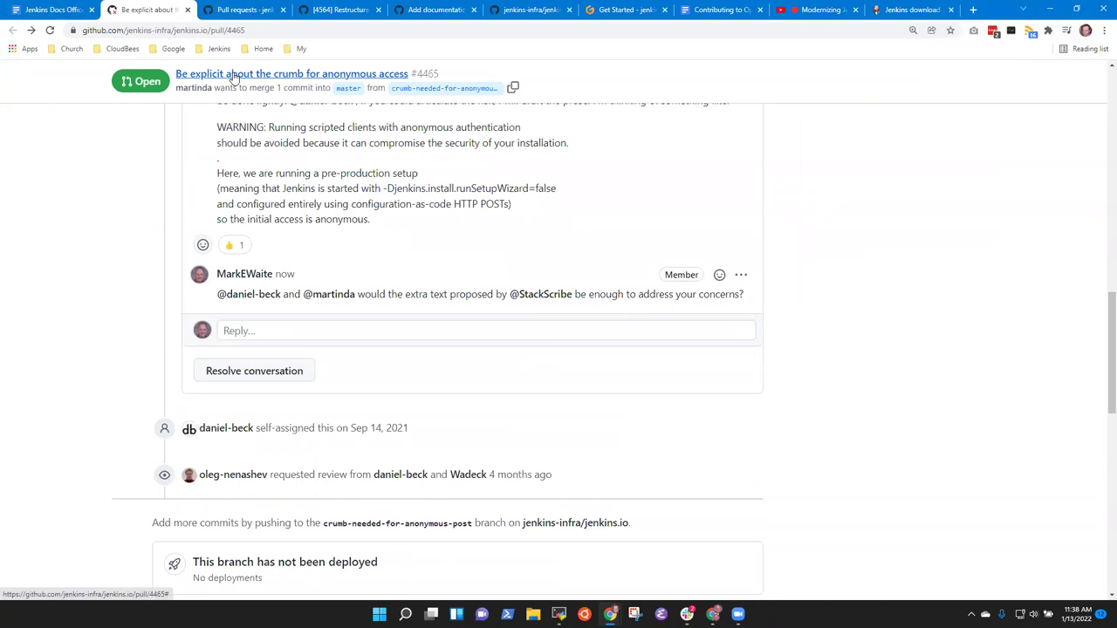
pyautogui.click(65, 9)
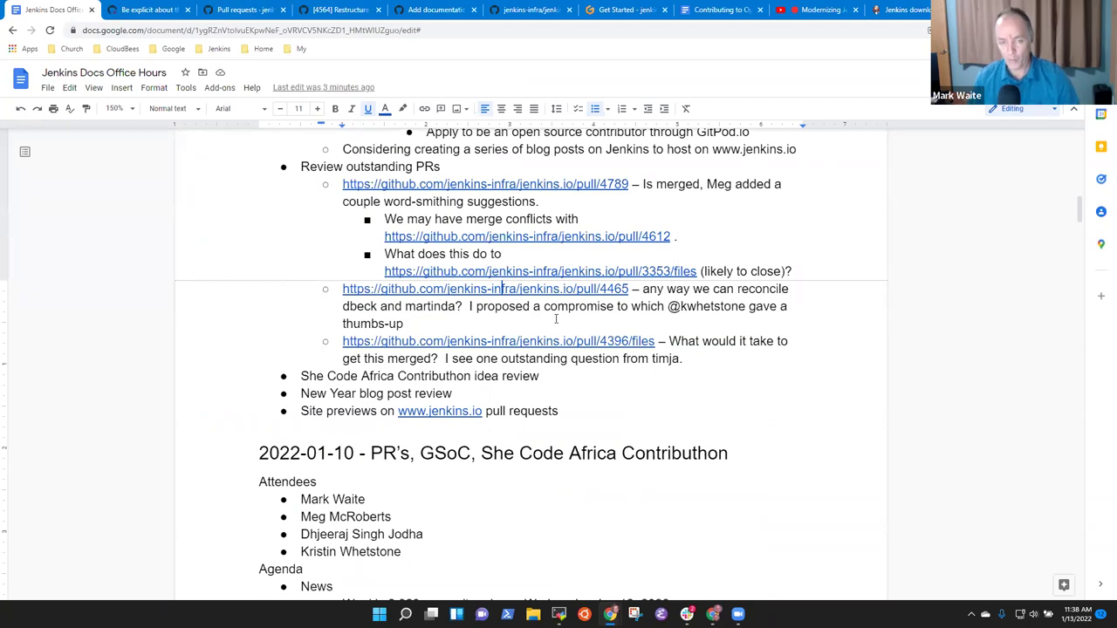
# - Open pull request #4396's changed files from the notes' pull/4396/files link preview
pyautogui.click(558, 340)
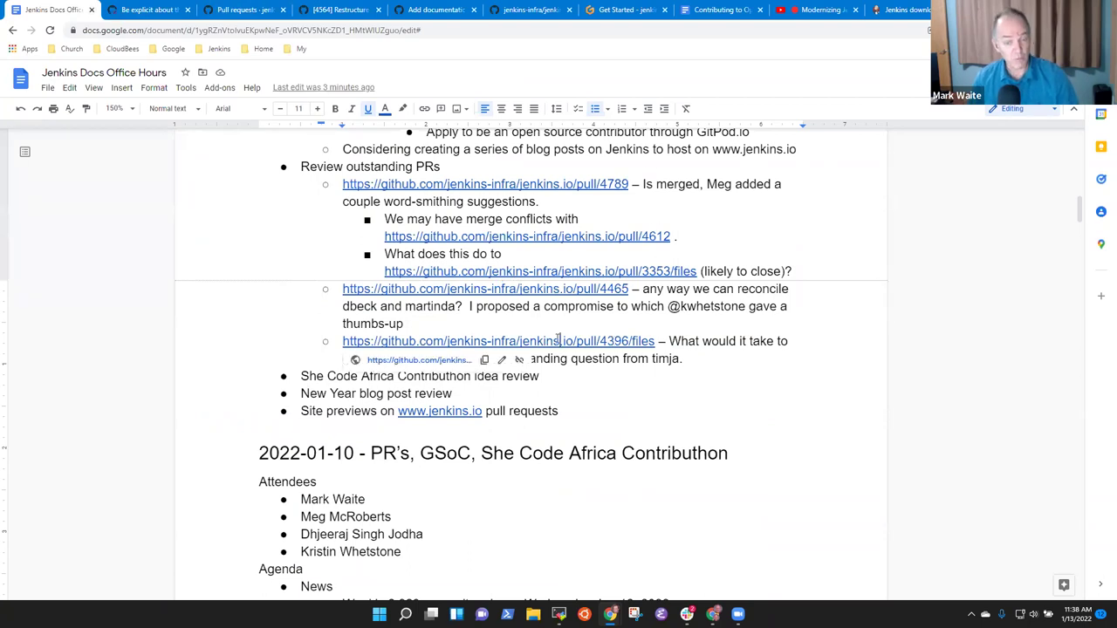
pyautogui.click(425, 361)
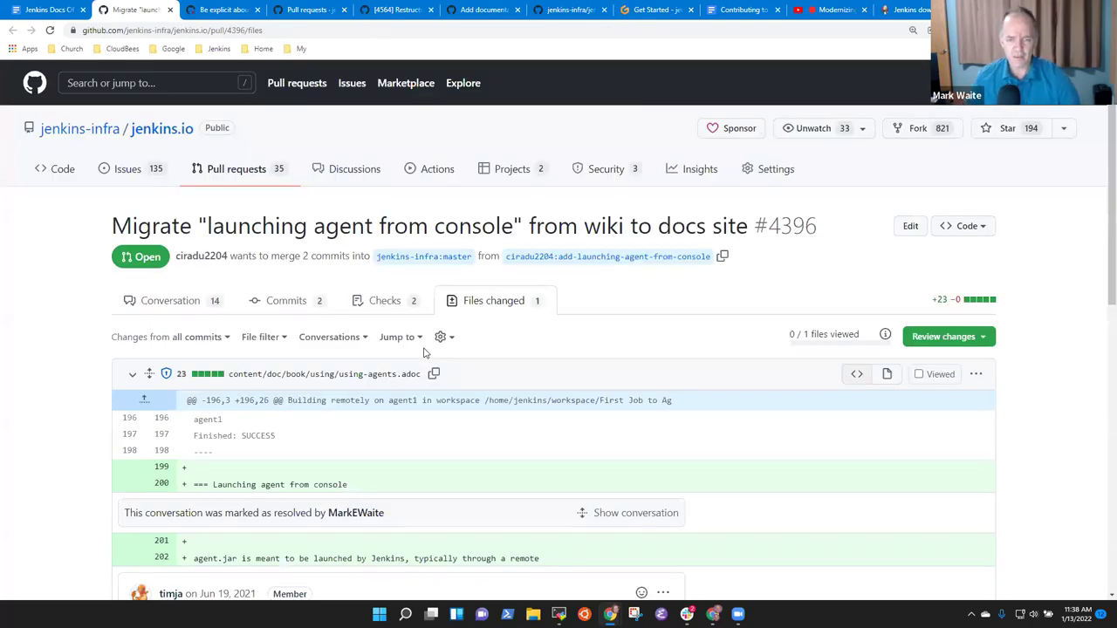
# - Glance at PR #4396's discussion, then scroll through the using-agents.adoc diff
pyautogui.click(172, 301)
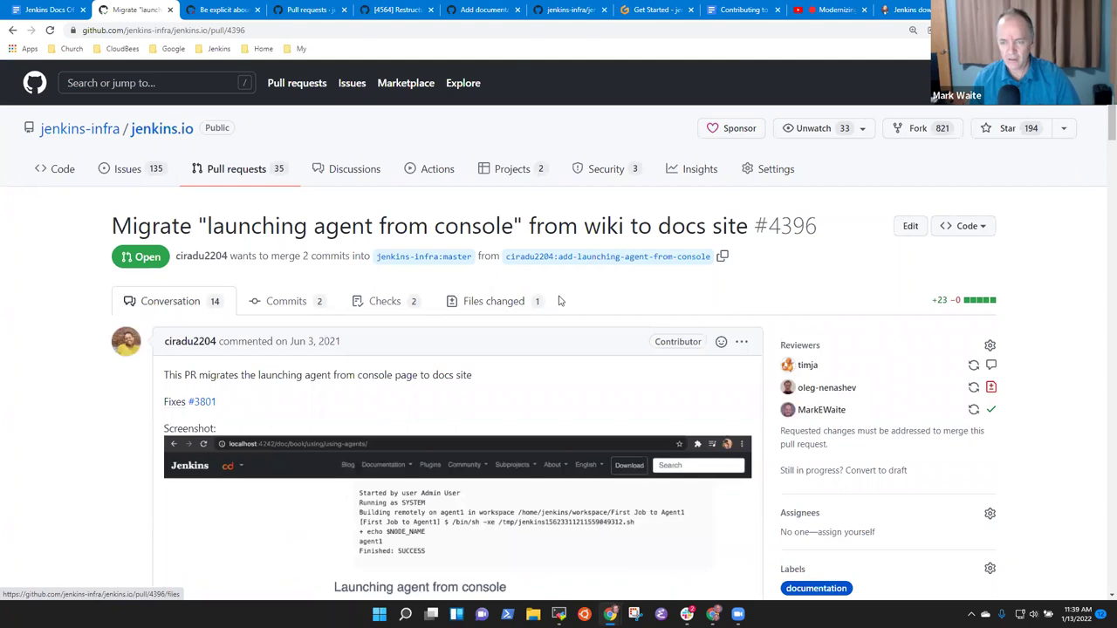
pyautogui.click(494, 307)
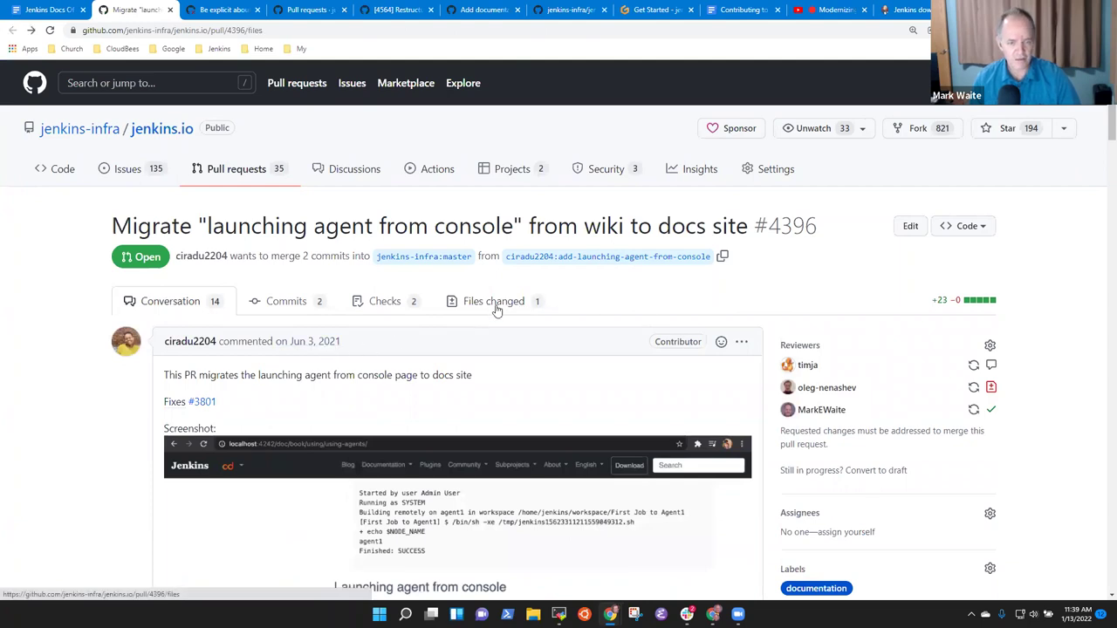
pyautogui.scroll(-10, 546, 338)
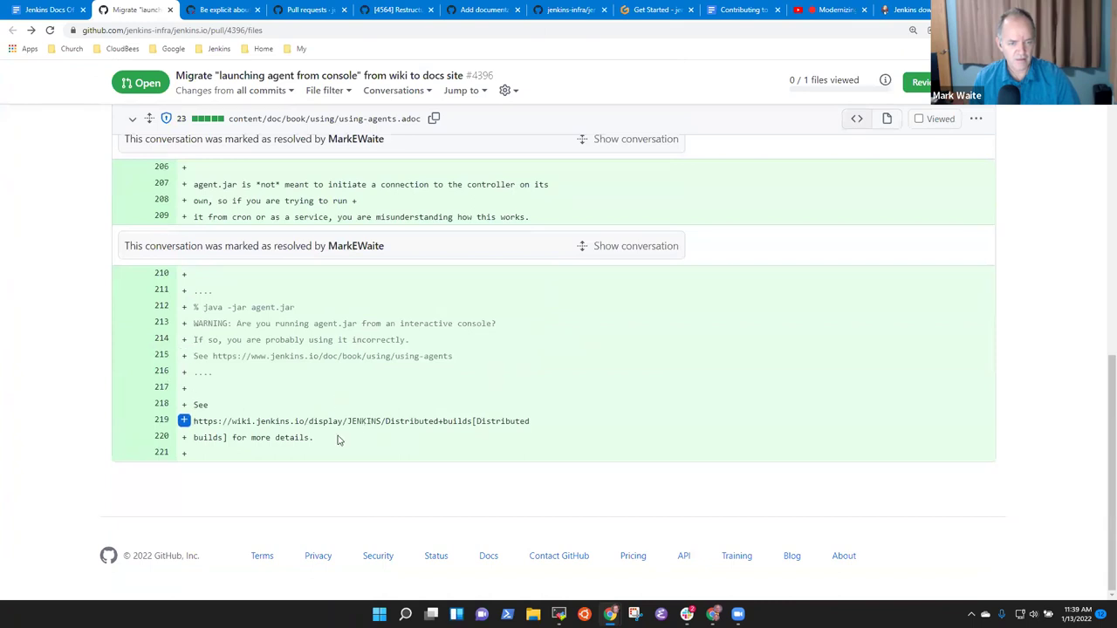
pyautogui.moveTo(264, 421); pyautogui.dragTo(451, 420)
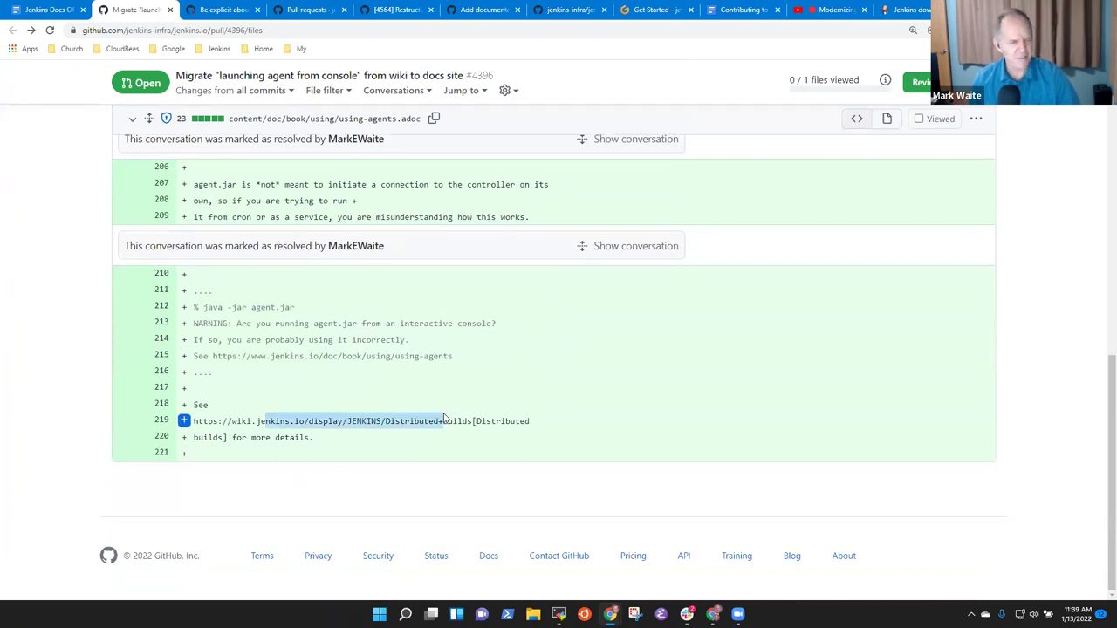
pyautogui.scroll(3, 436, 421)
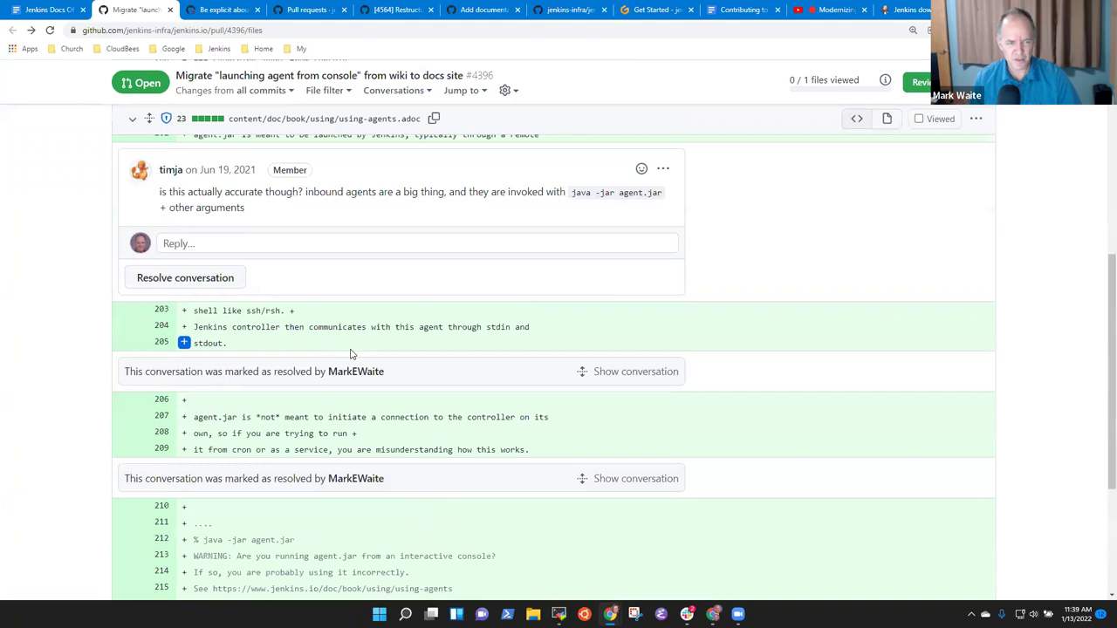
pyautogui.scroll(2, 332, 353)
pyautogui.scroll(3, 332, 353)
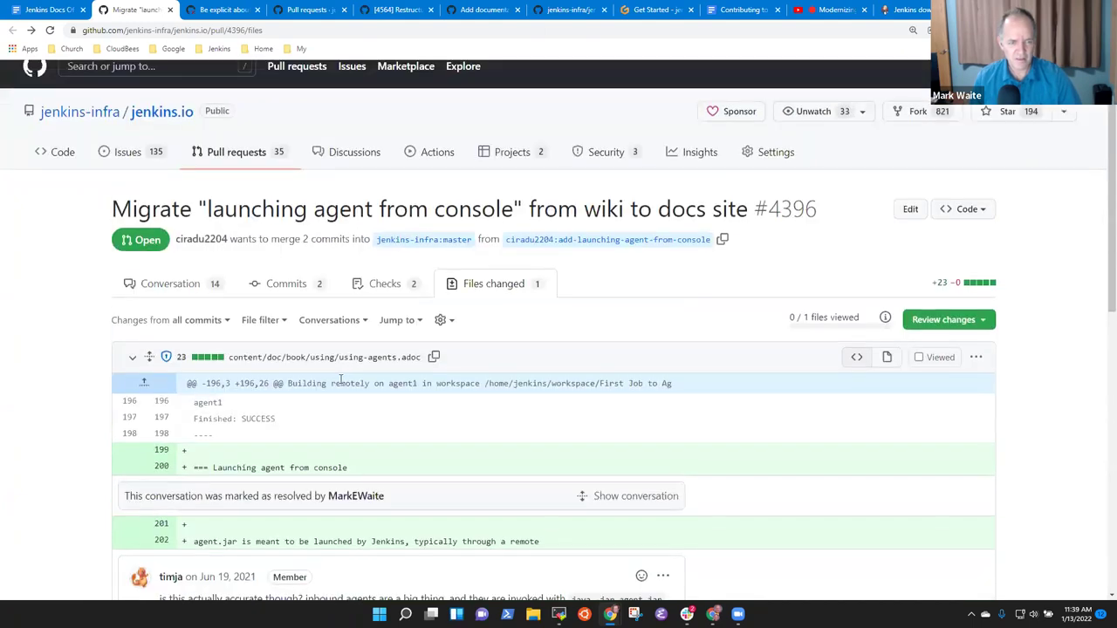
pyautogui.scroll(-1, 366, 527)
pyautogui.scroll(2, 262, 418)
# - Read the PR conversation, including the unresolved reviewer question about agent.jar
pyautogui.click(170, 300)
pyautogui.scroll(-5, 494, 403)
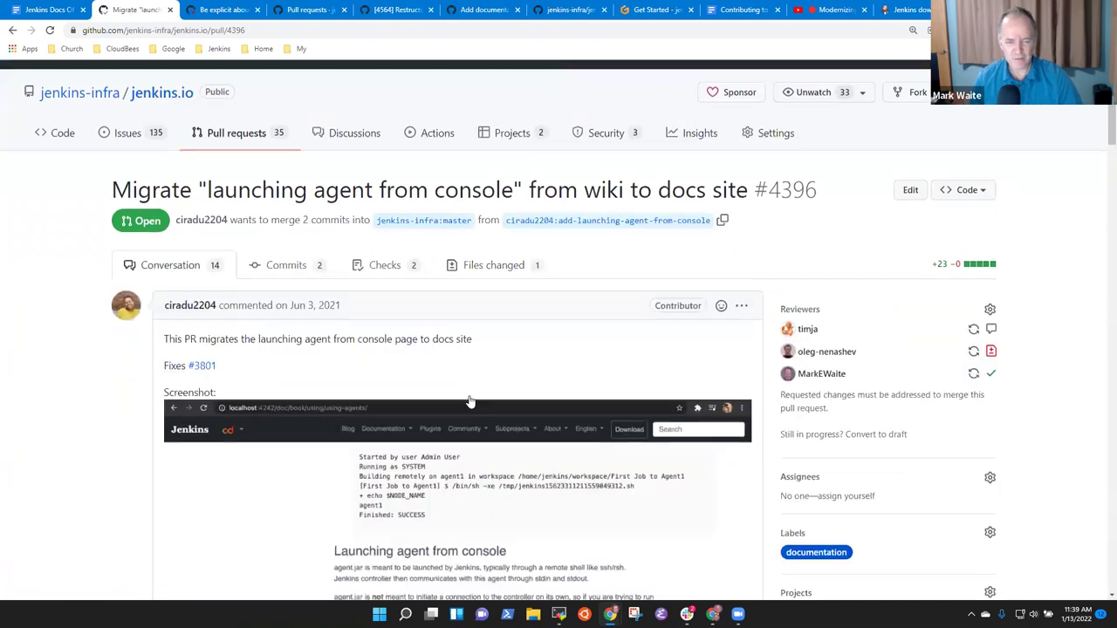
pyautogui.scroll(-5, 495, 403)
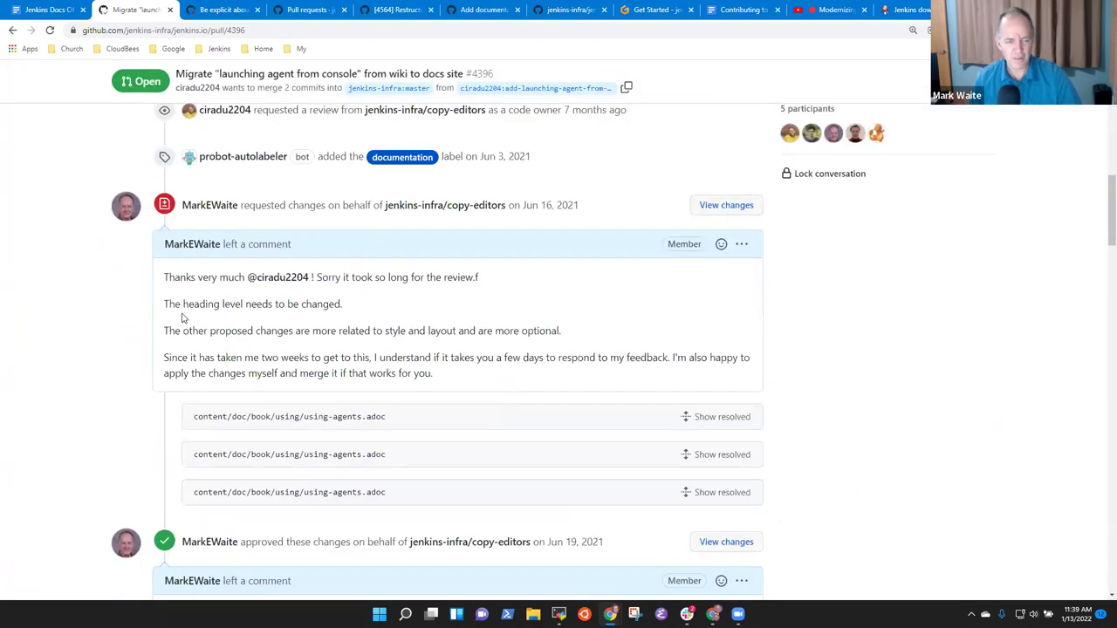
pyautogui.scroll(-9, 323, 330)
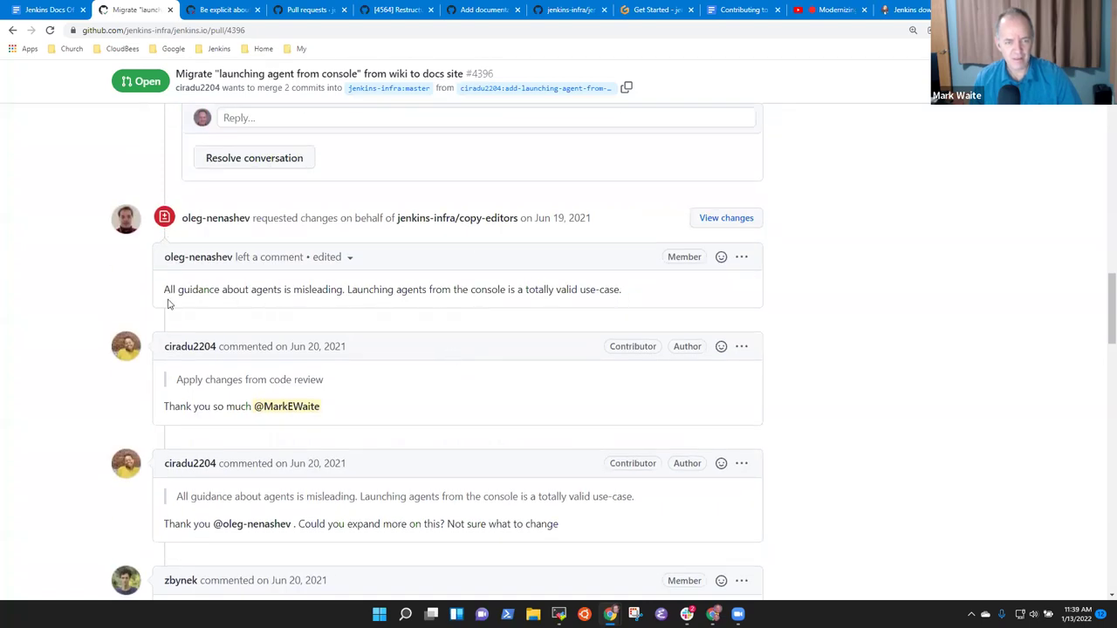
pyautogui.scroll(-2, 340, 321)
pyautogui.scroll(-3, 299, 400)
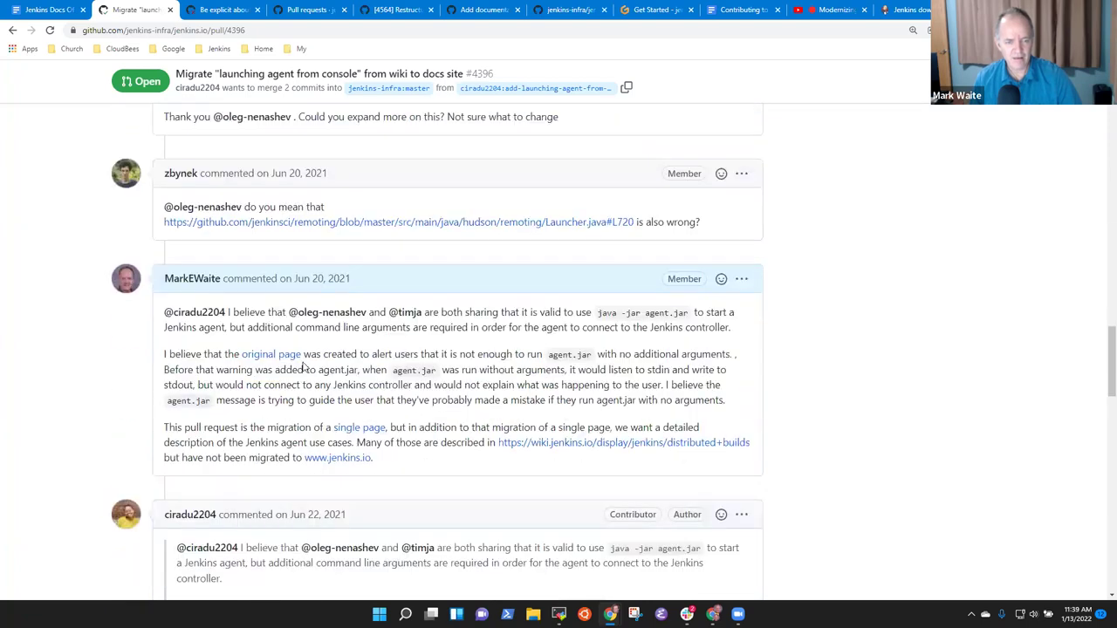
pyautogui.scroll(-3, 433, 373)
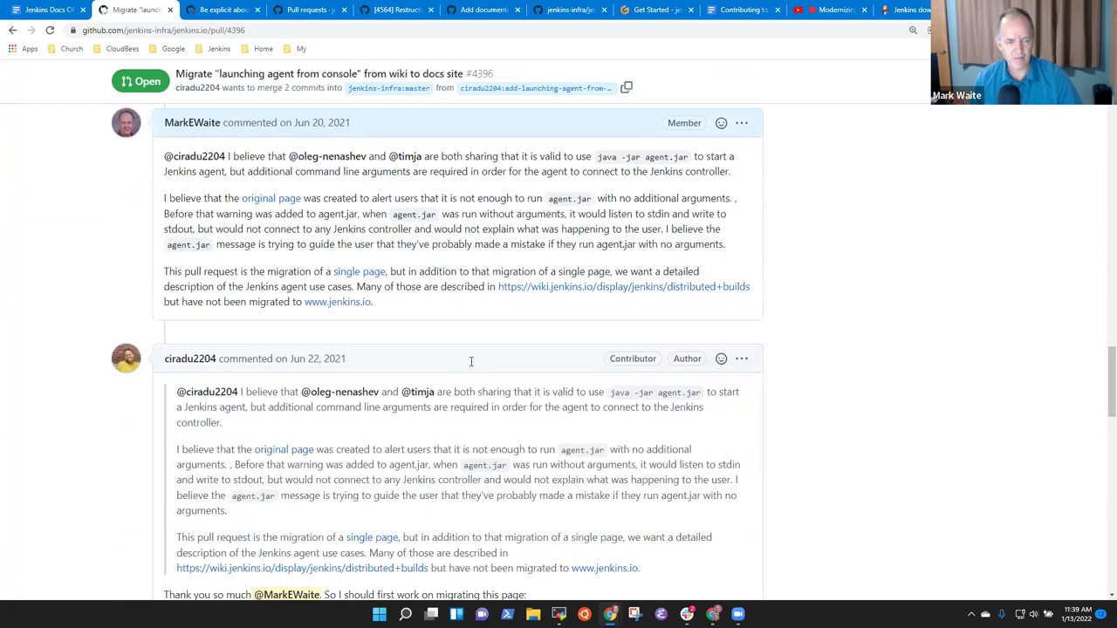
pyautogui.scroll(-3, 371, 361)
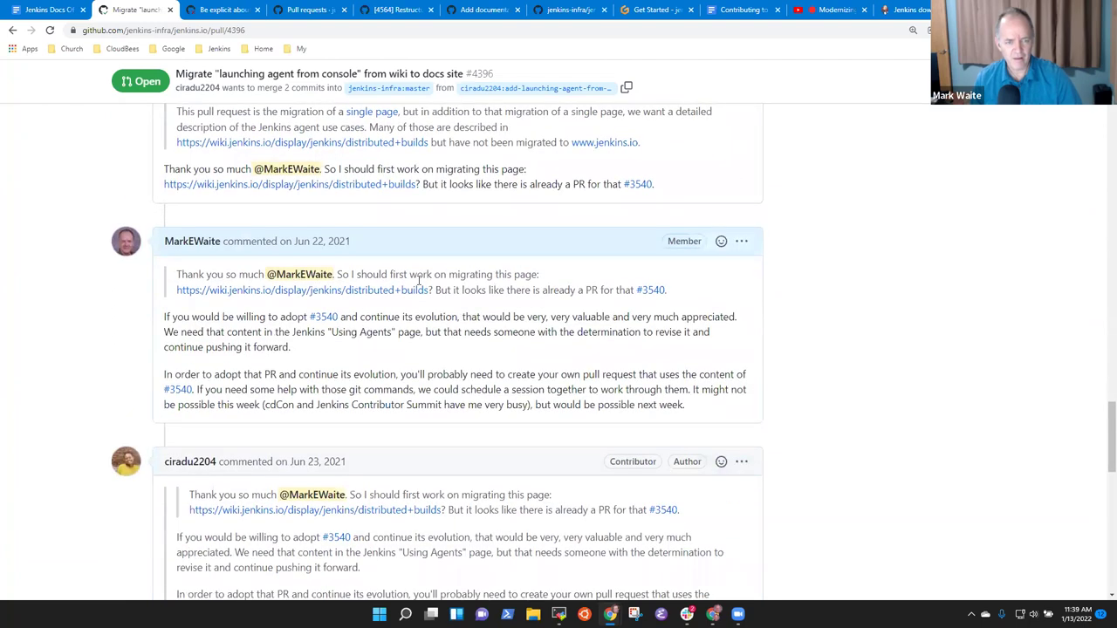
pyautogui.scroll(-5, 317, 362)
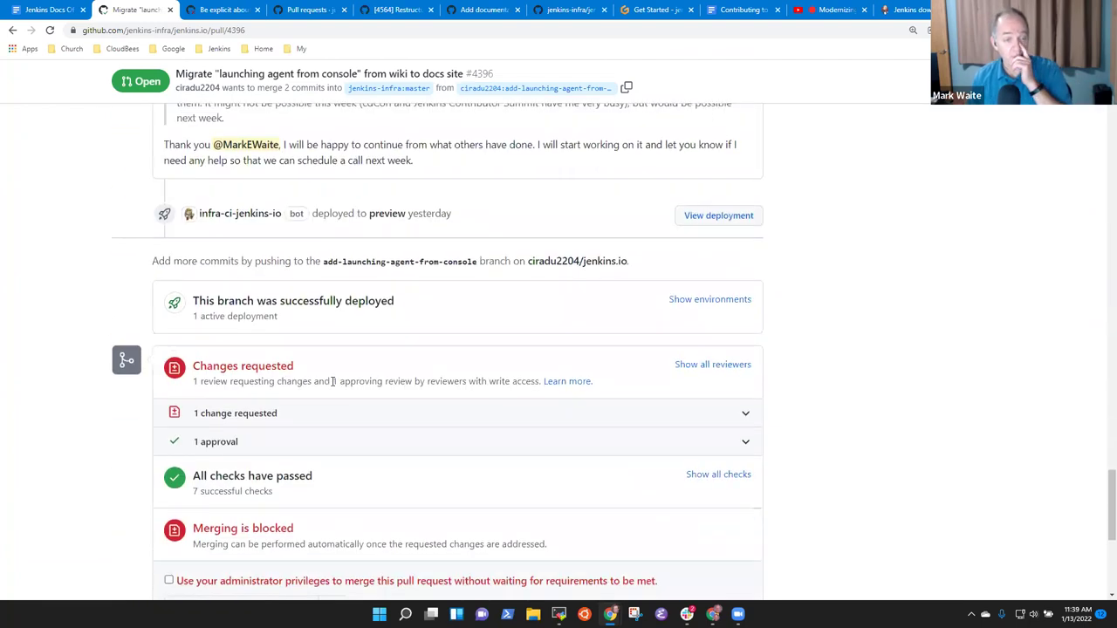
pyautogui.scroll(2, 471, 209)
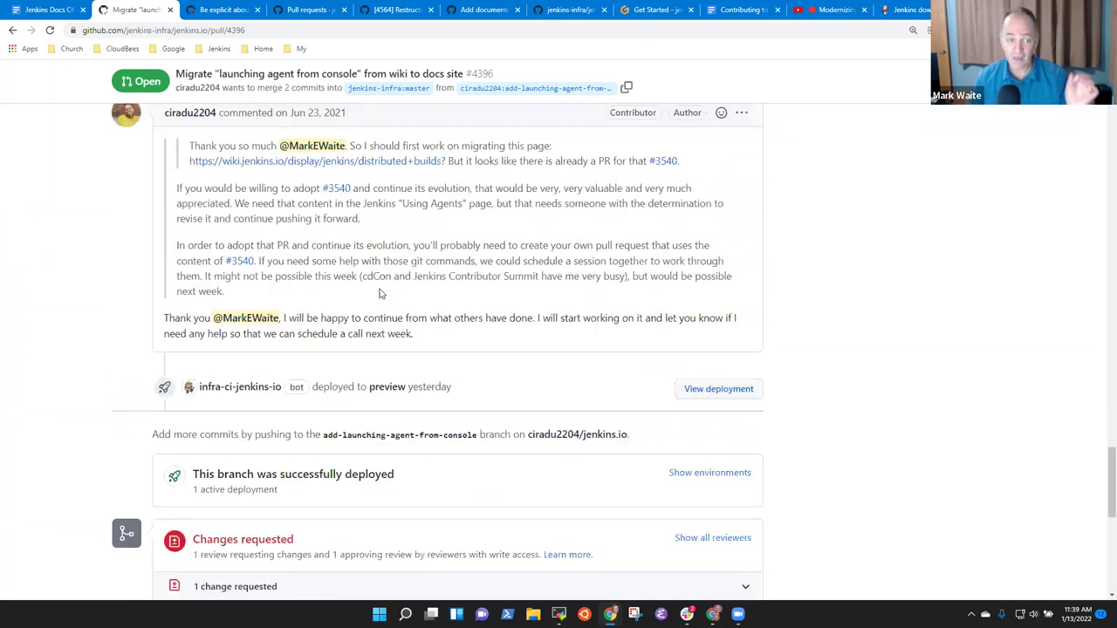
pyautogui.scroll(15, 461, 275)
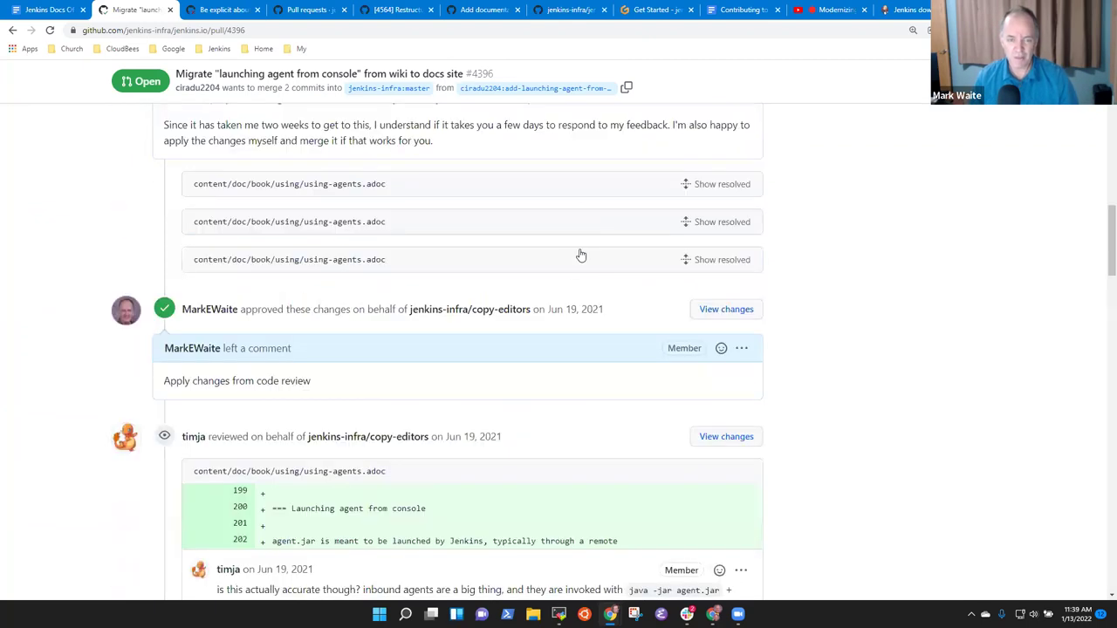
pyautogui.scroll(8, 633, 292)
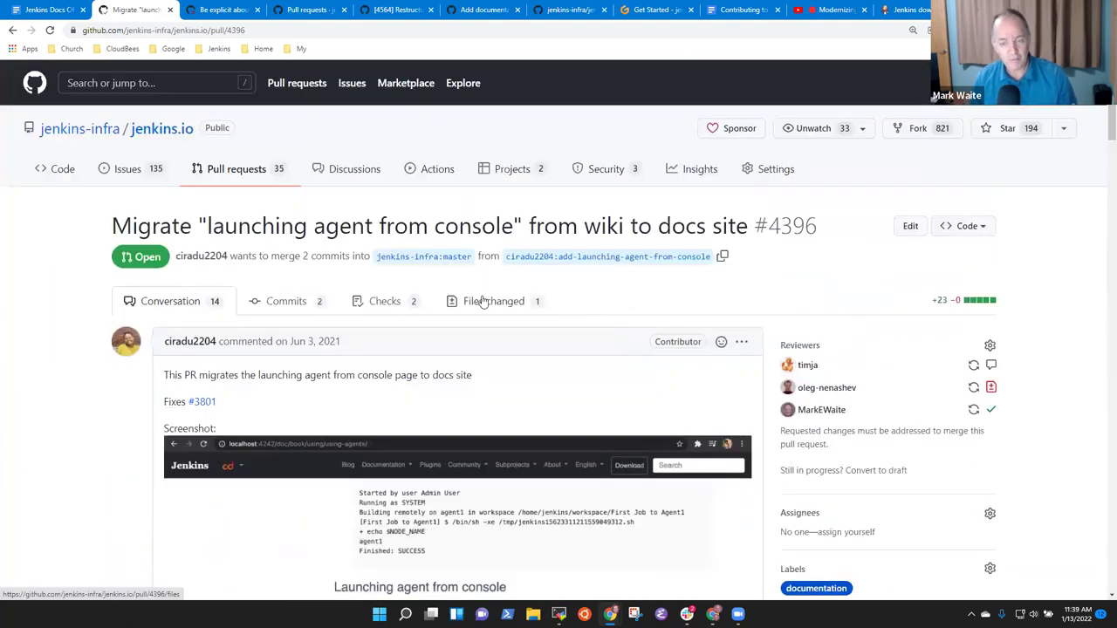
# - Recheck the 23 added lines in using-agents.adoc on the Files changed view
pyautogui.click(493, 302)
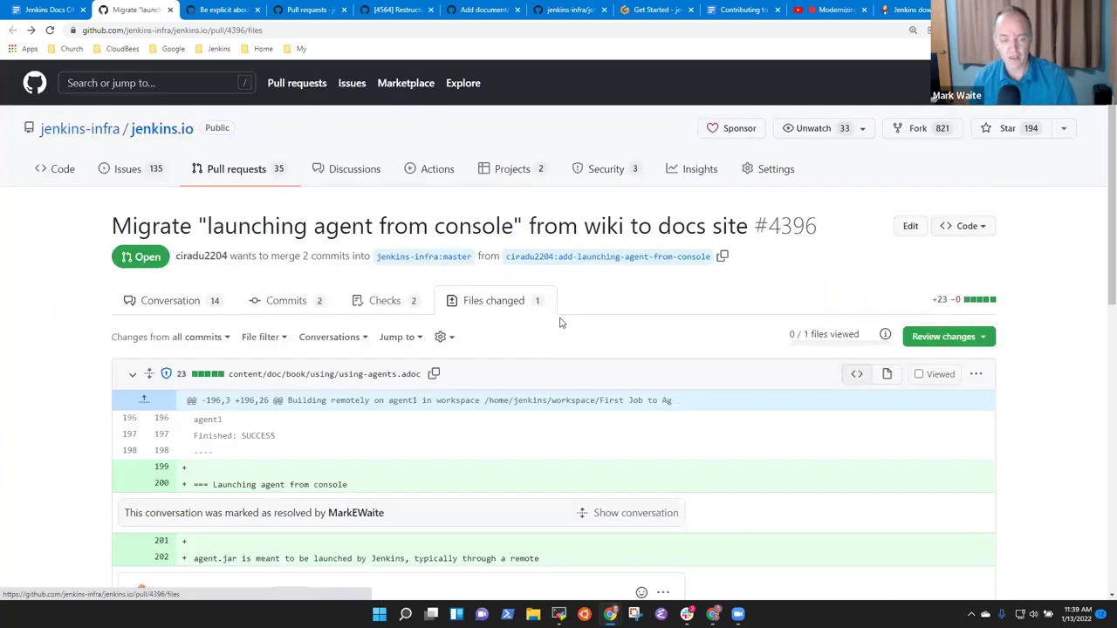
pyautogui.scroll(-6, 471, 399)
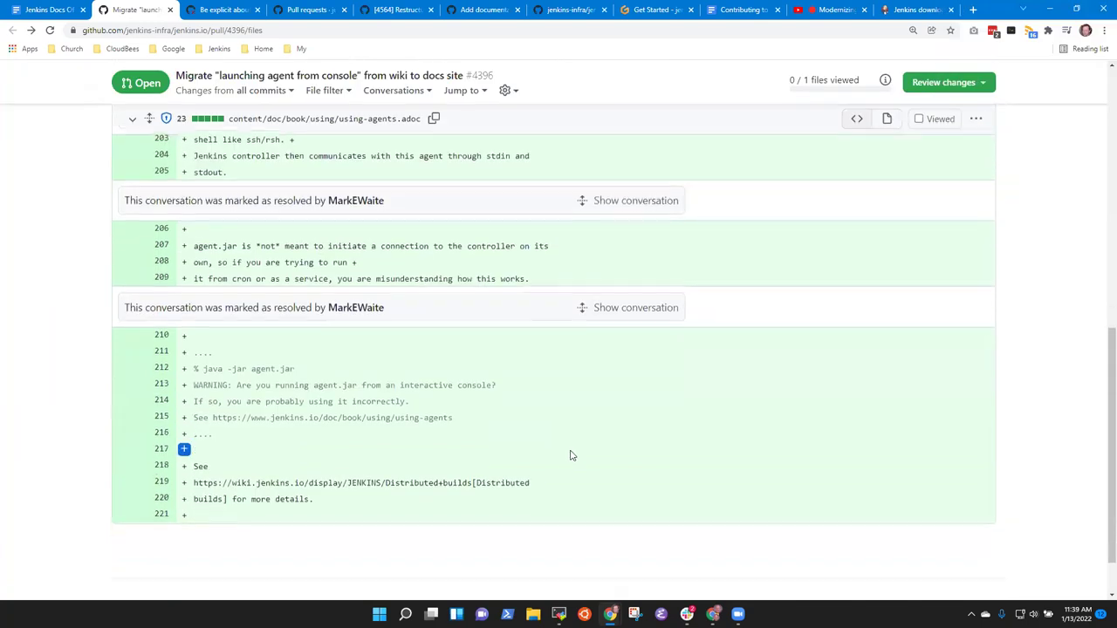
pyautogui.scroll(3, 638, 470)
pyautogui.scroll(-2, 580, 496)
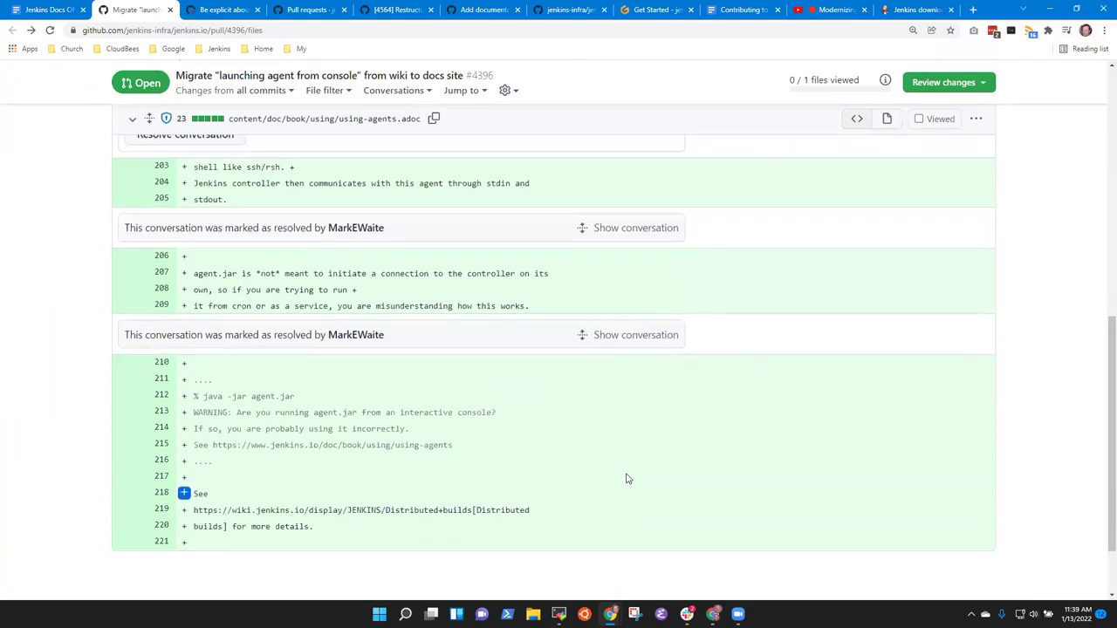
pyautogui.scroll(4, 530, 473)
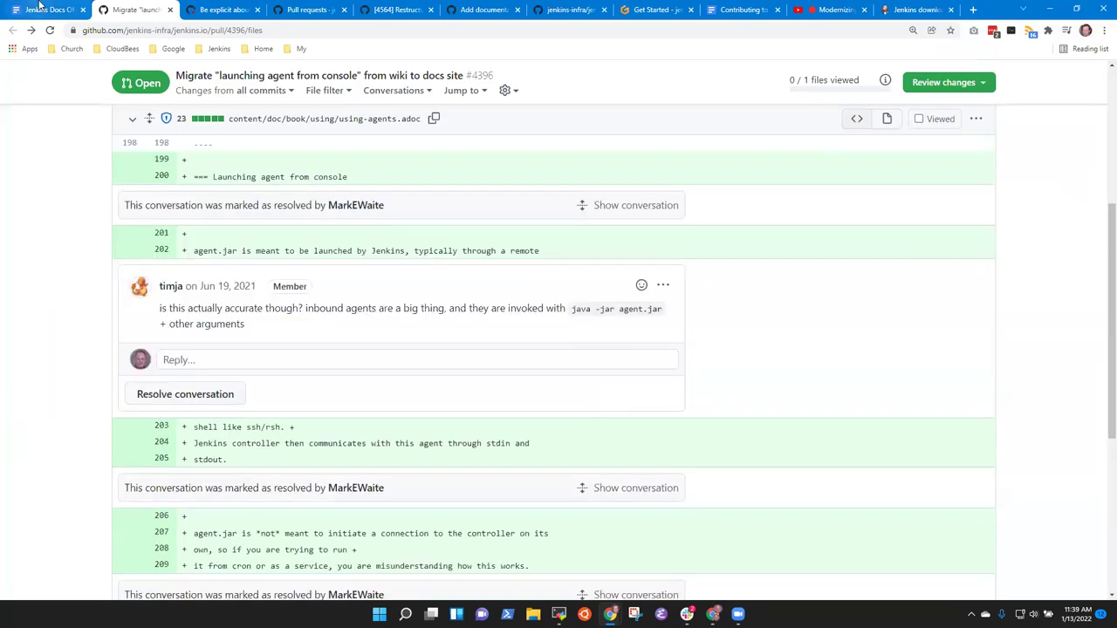
pyautogui.hotkey('ctrl', 'pageup')
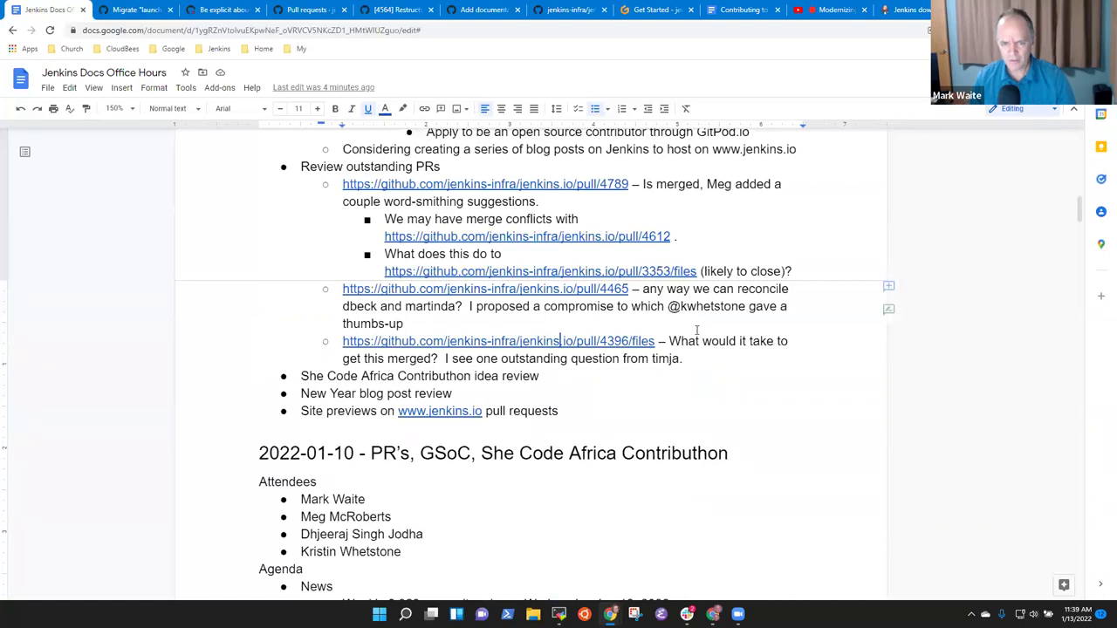
pyautogui.moveTo(702, 341); pyautogui.dragTo(373, 339)
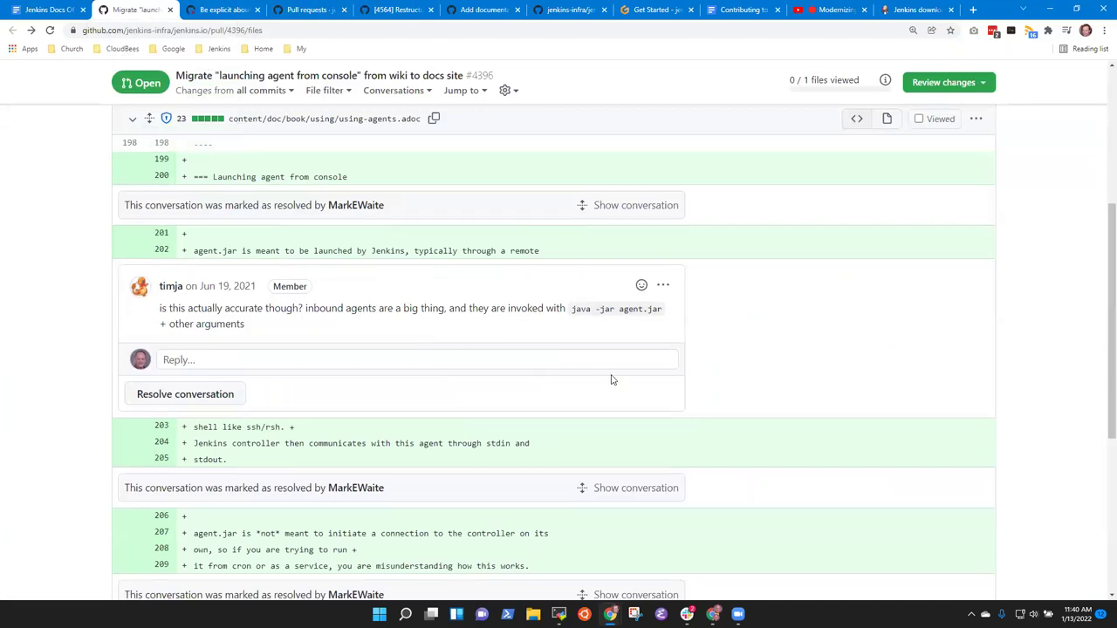
# - Close PR #4396 with a comment beginning 'Need' saying it requires reworking in a new pull request
pyautogui.scroll(-4, 613, 384)
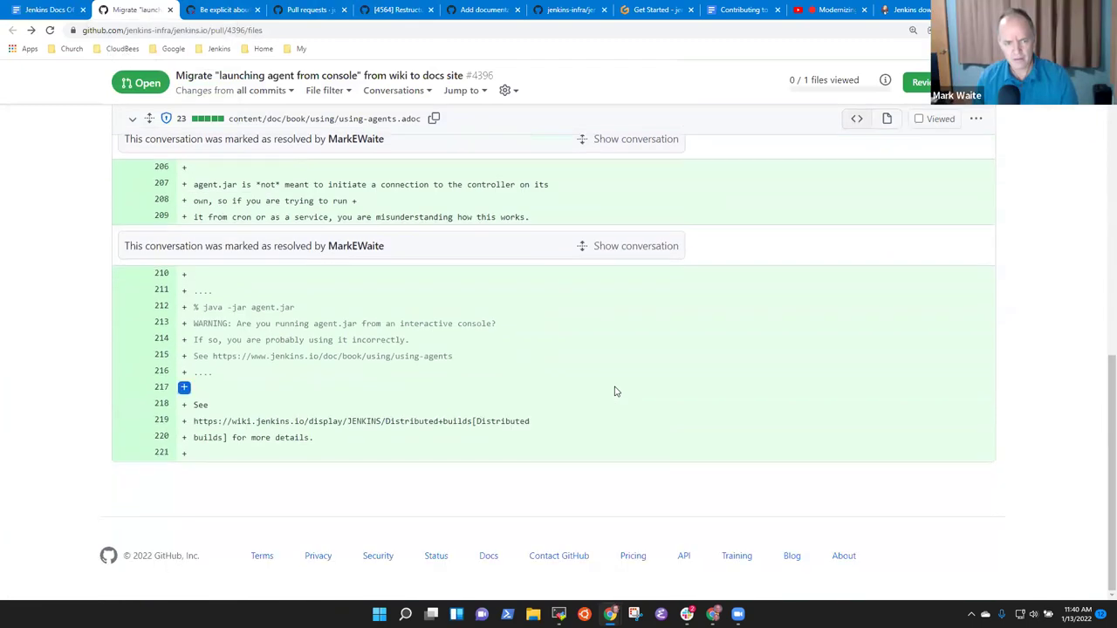
pyautogui.scroll(8, 653, 399)
pyautogui.scroll(1, 659, 401)
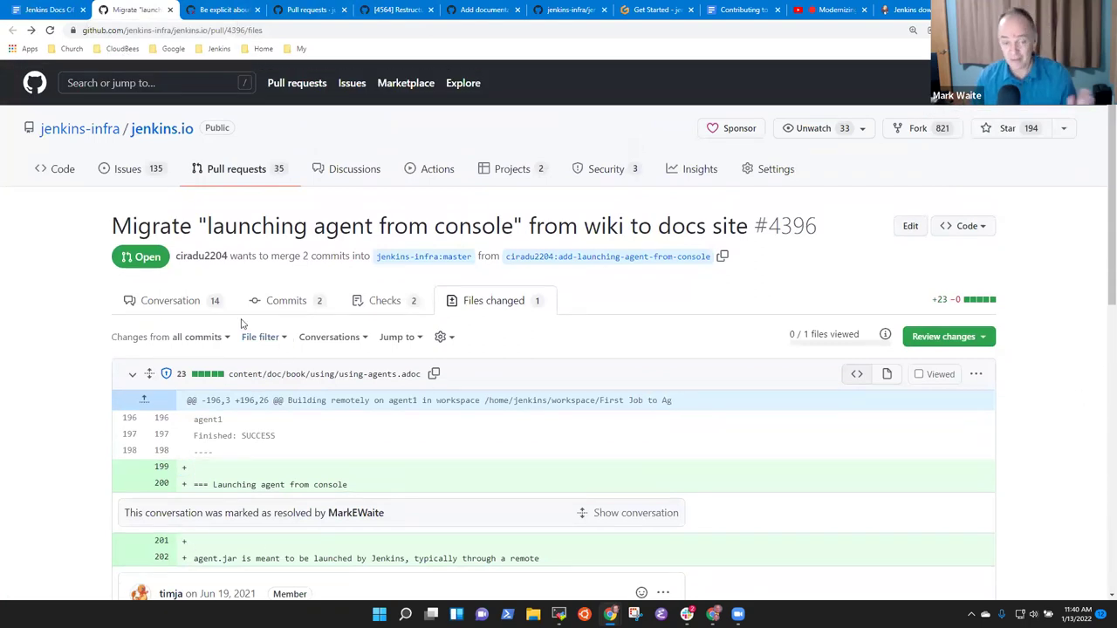
pyautogui.click(174, 303)
pyautogui.scroll(-10, 689, 366)
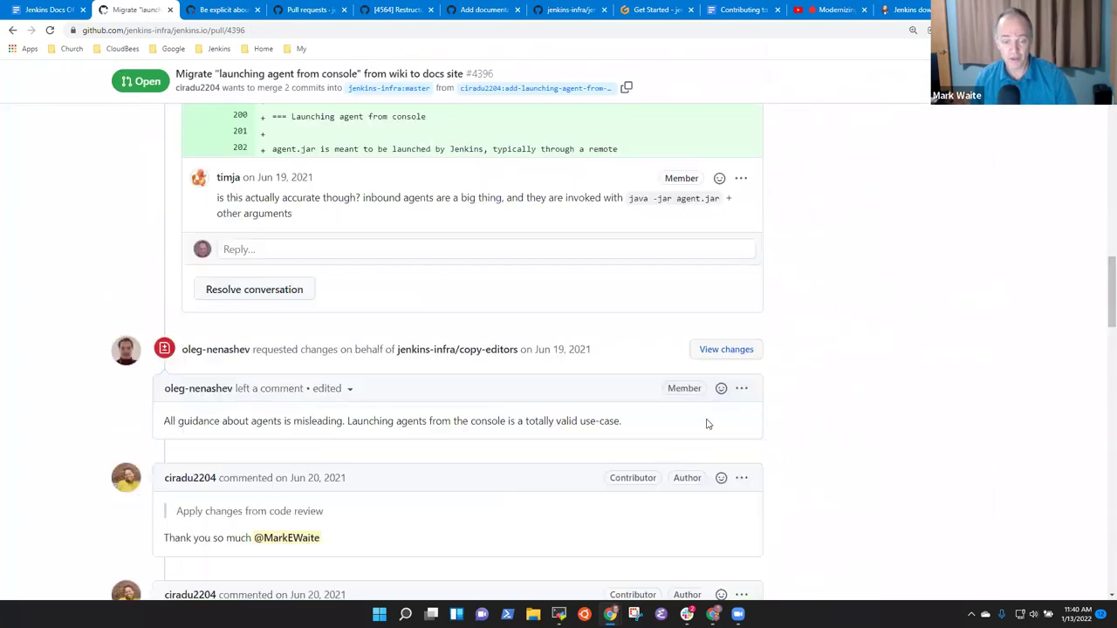
pyautogui.scroll(-10, 708, 422)
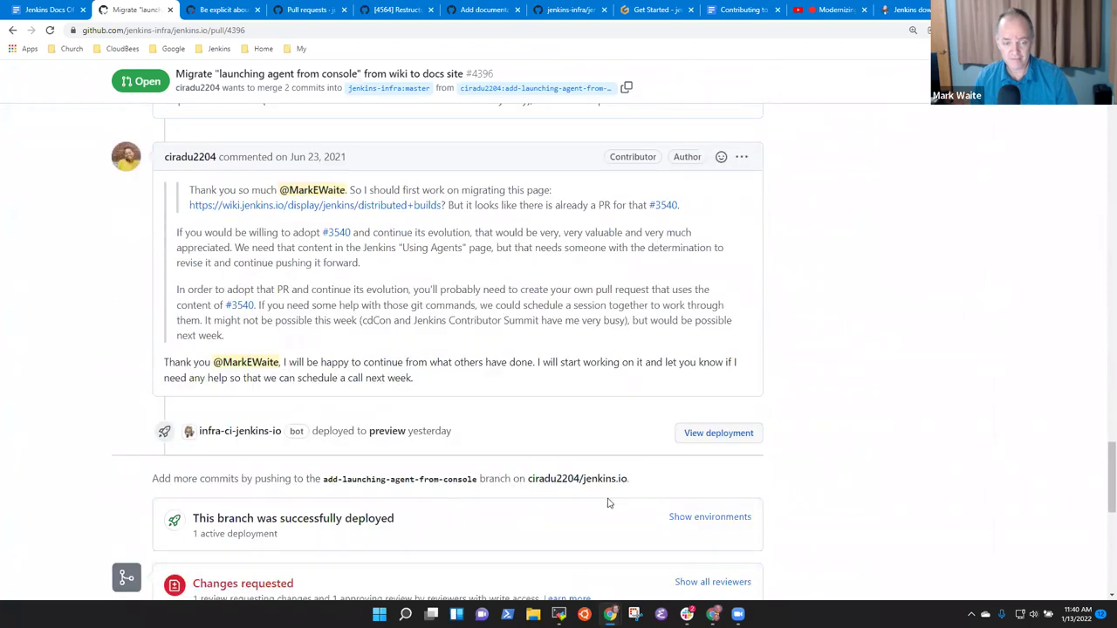
pyautogui.scroll(-5, 599, 502)
pyautogui.click(364, 367)
pyautogui.write('ne')
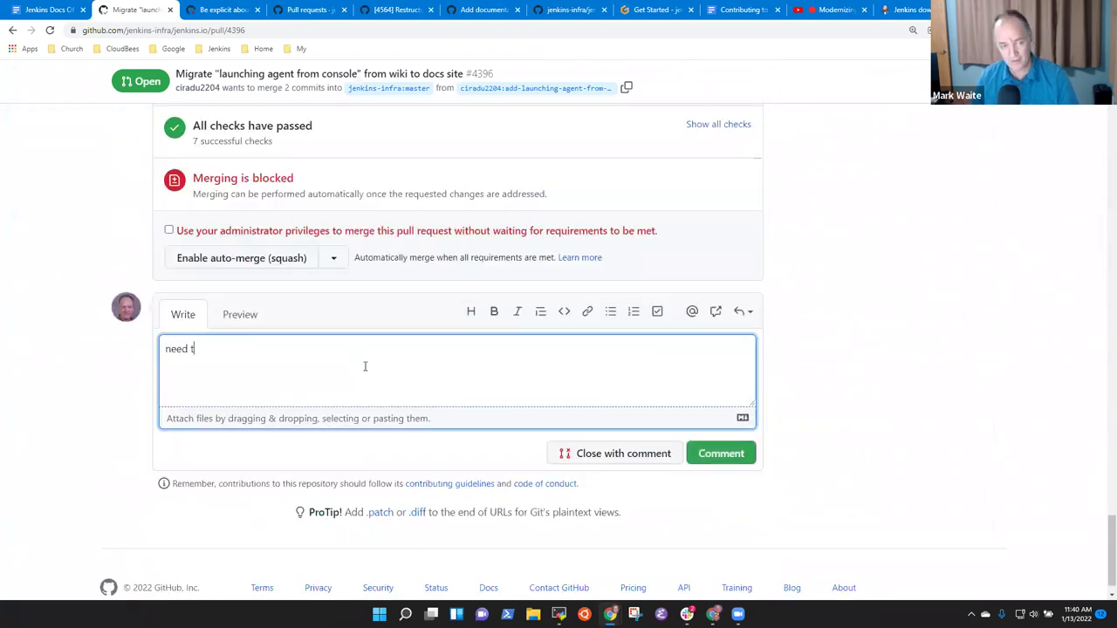
pyautogui.write('ed')
pyautogui.press('BackSpace')
pyautogui.press('BackSpace')
pyautogui.press('BackSpace')
pyautogui.press('BackSpace')
pyautogui.write('Need')
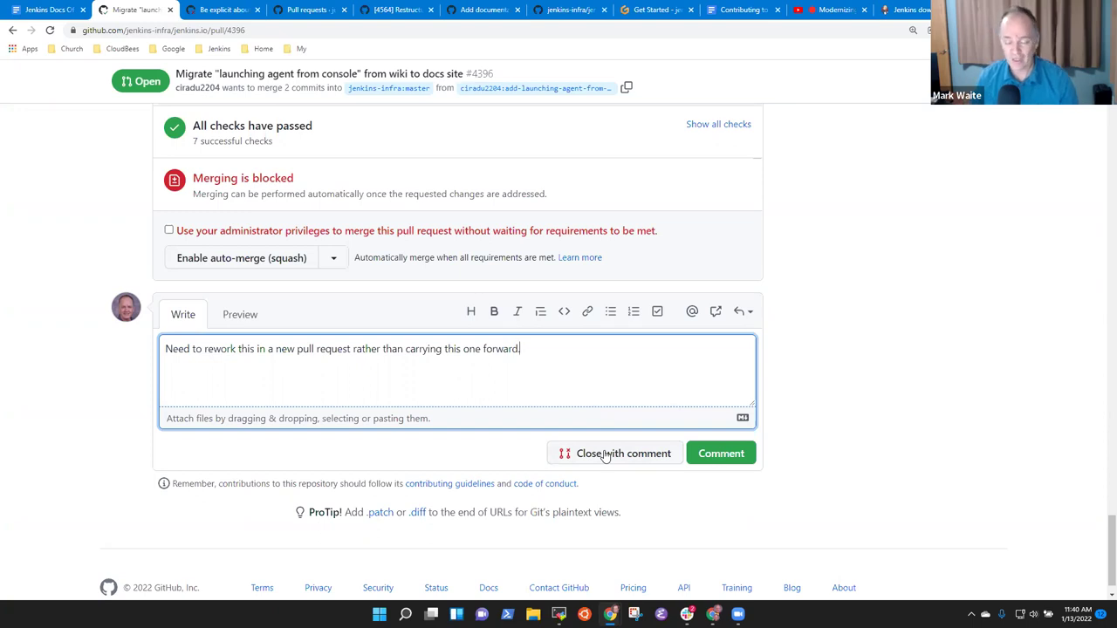
pyautogui.click(605, 455)
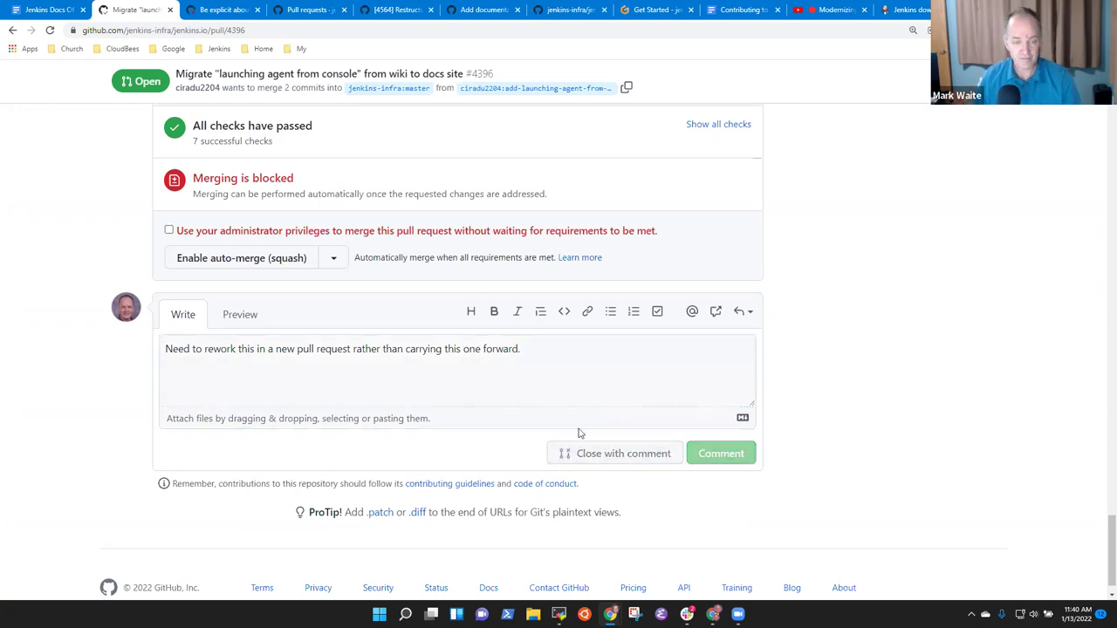
# - Search jenkins.io issues for 'launching agent', yielding open issues #3801 and #3608
pyautogui.scroll(6, 123, 267)
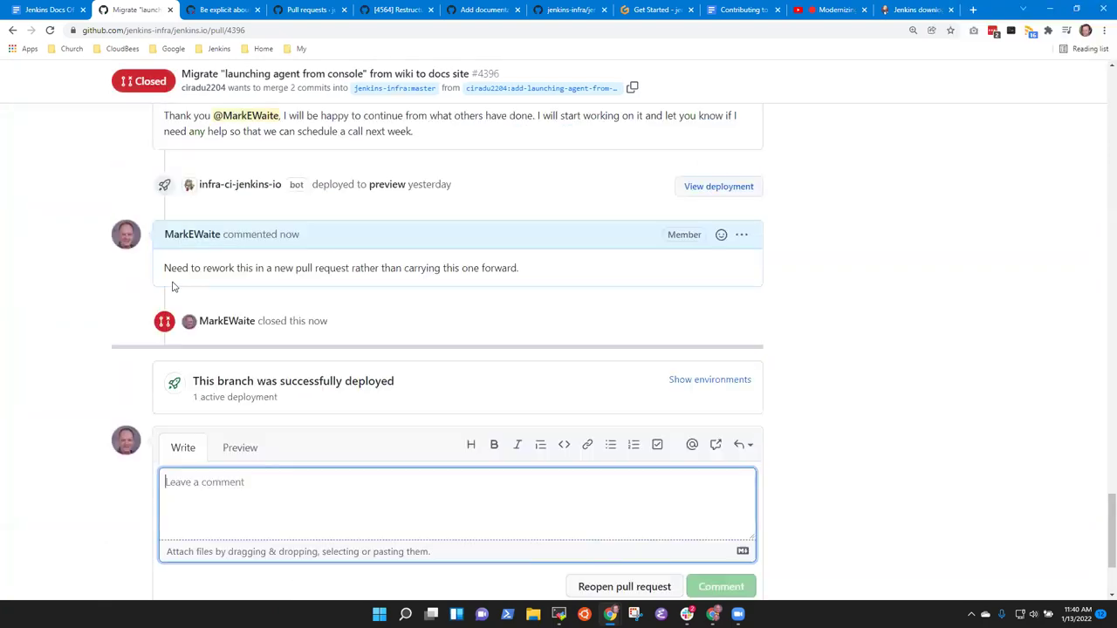
pyautogui.scroll(15, 348, 264)
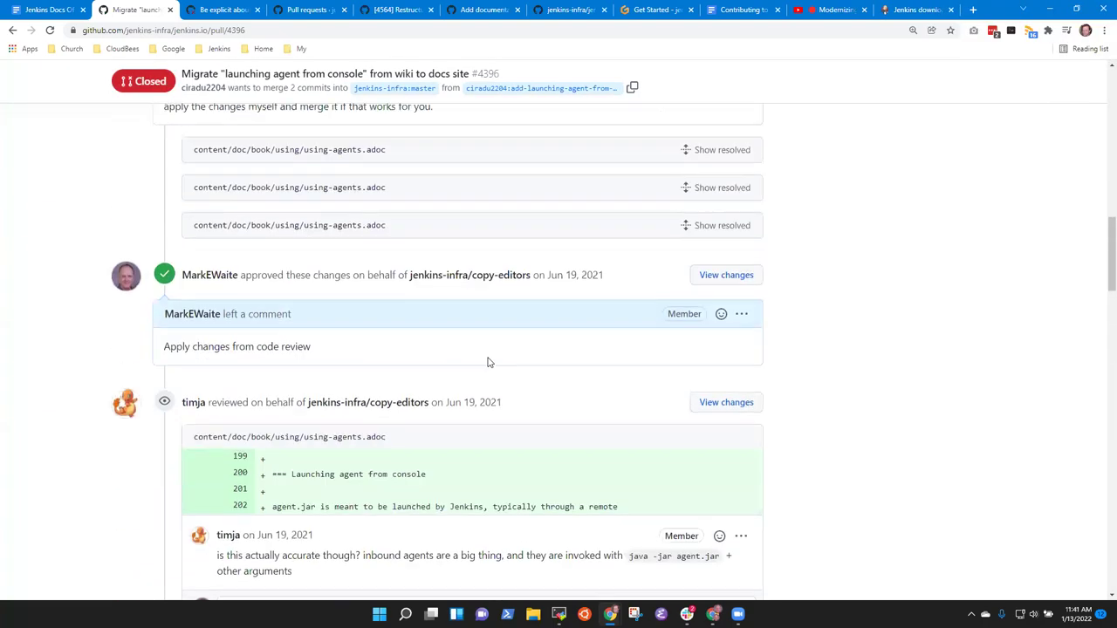
pyautogui.scroll(10, 493, 369)
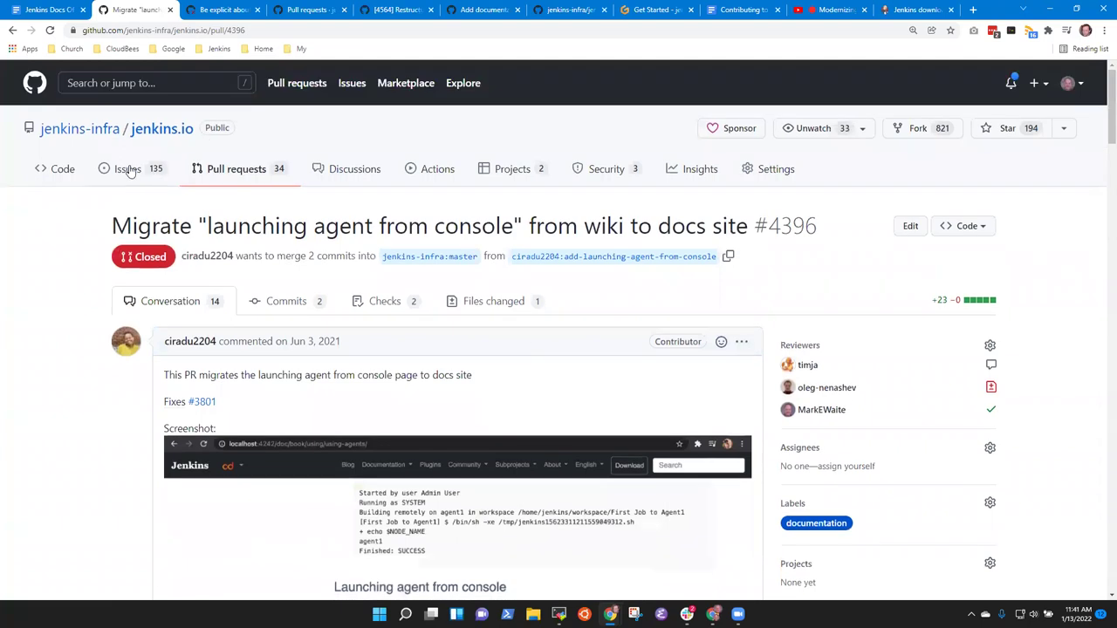
pyautogui.click(333, 220)
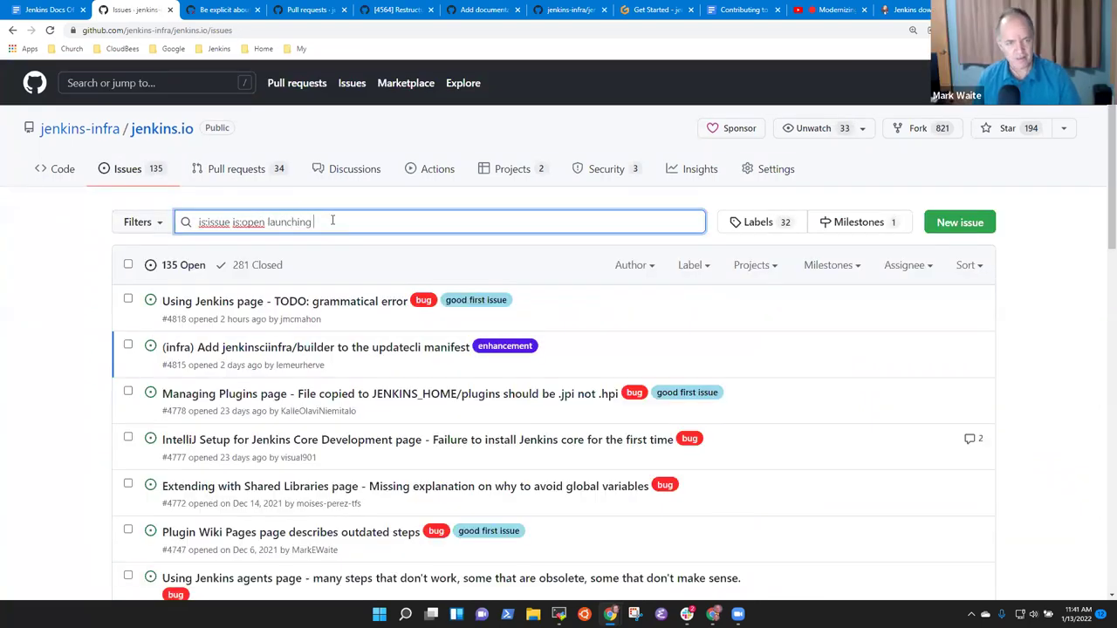
pyautogui.write('launching agent')
pyautogui.press('Return')
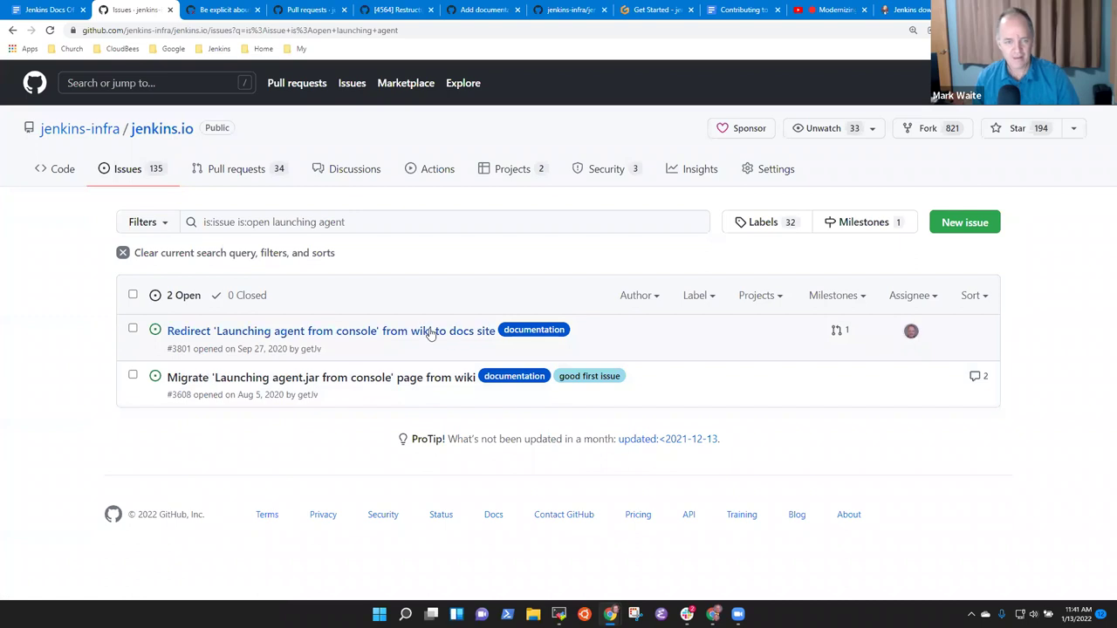
pyautogui.moveTo(424, 331)
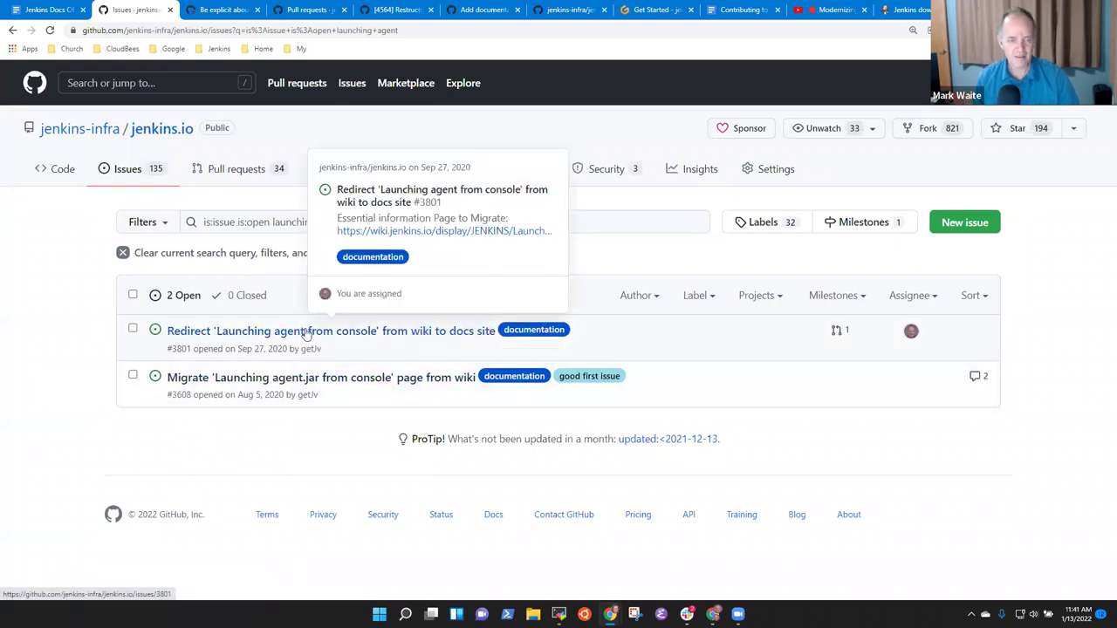
pyautogui.moveTo(368, 384)
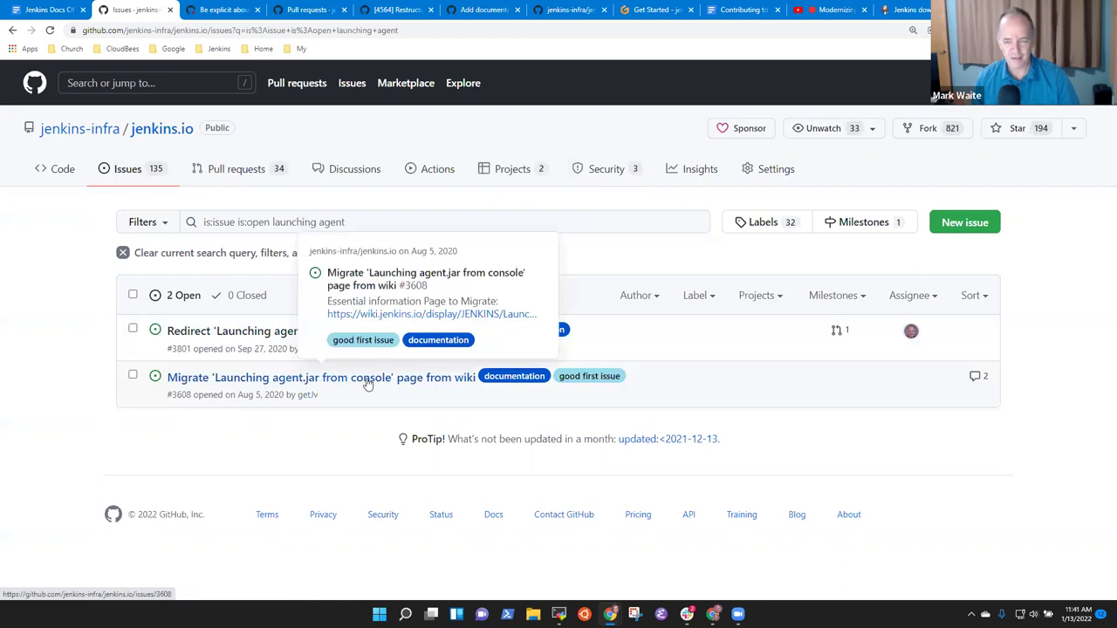
# - Check issue #3801 and its linked wiki page, then return to the search results
pyautogui.click(311, 333)
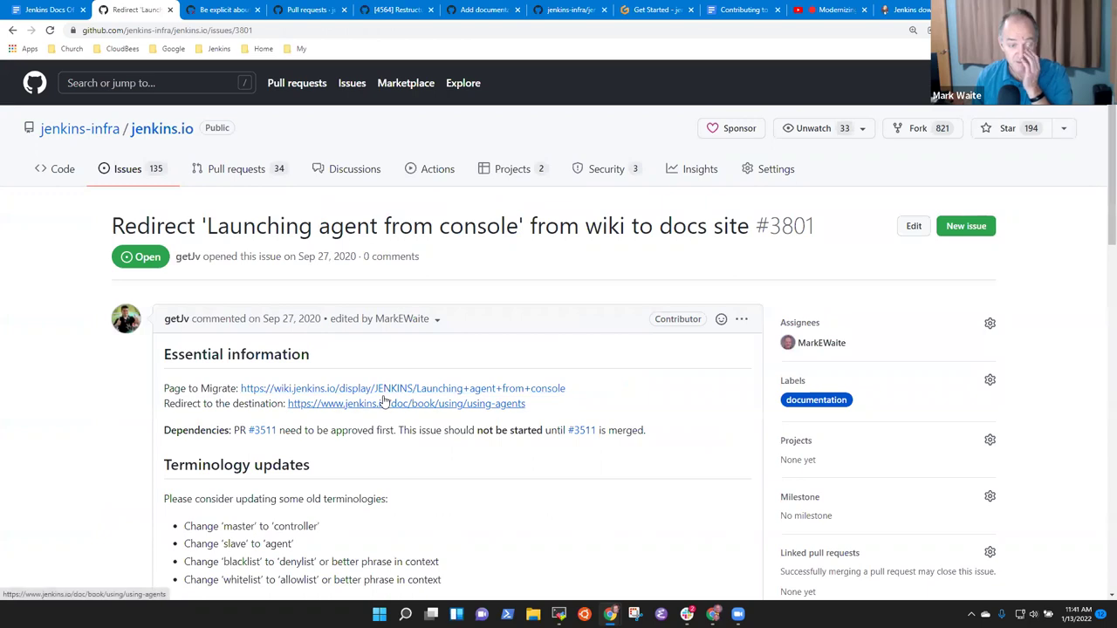
pyautogui.click(390, 389)
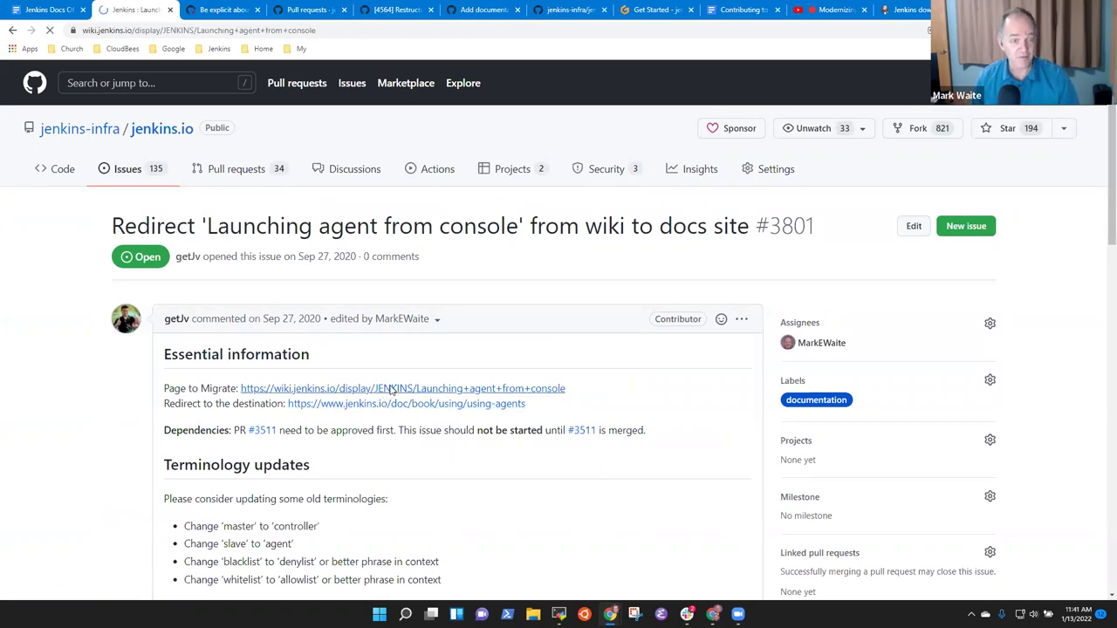
pyautogui.click(13, 30)
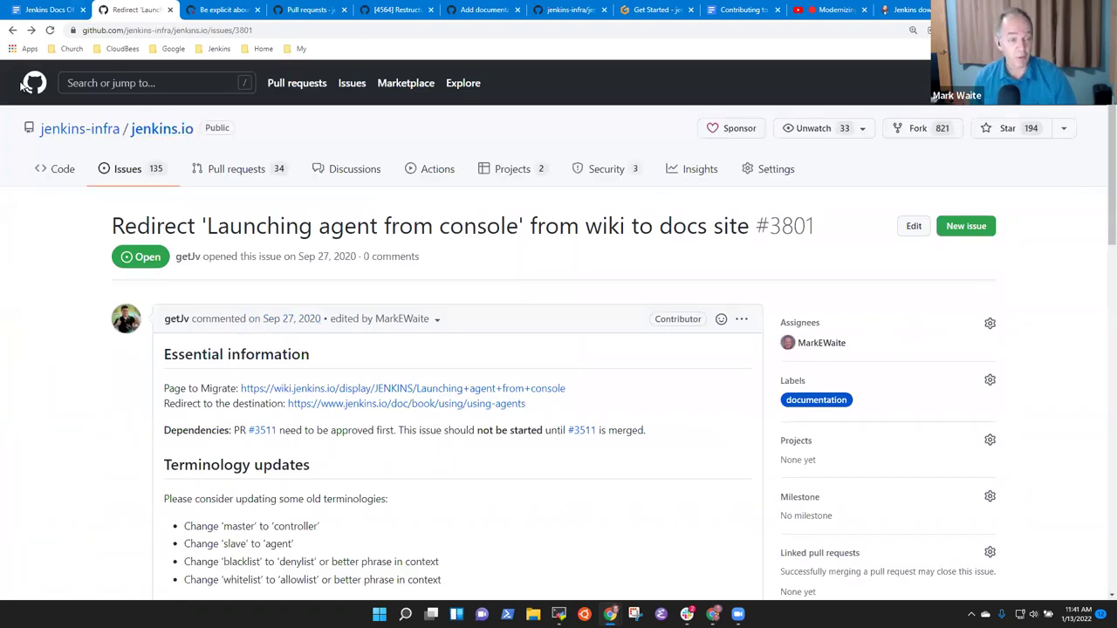
pyautogui.click(13, 31)
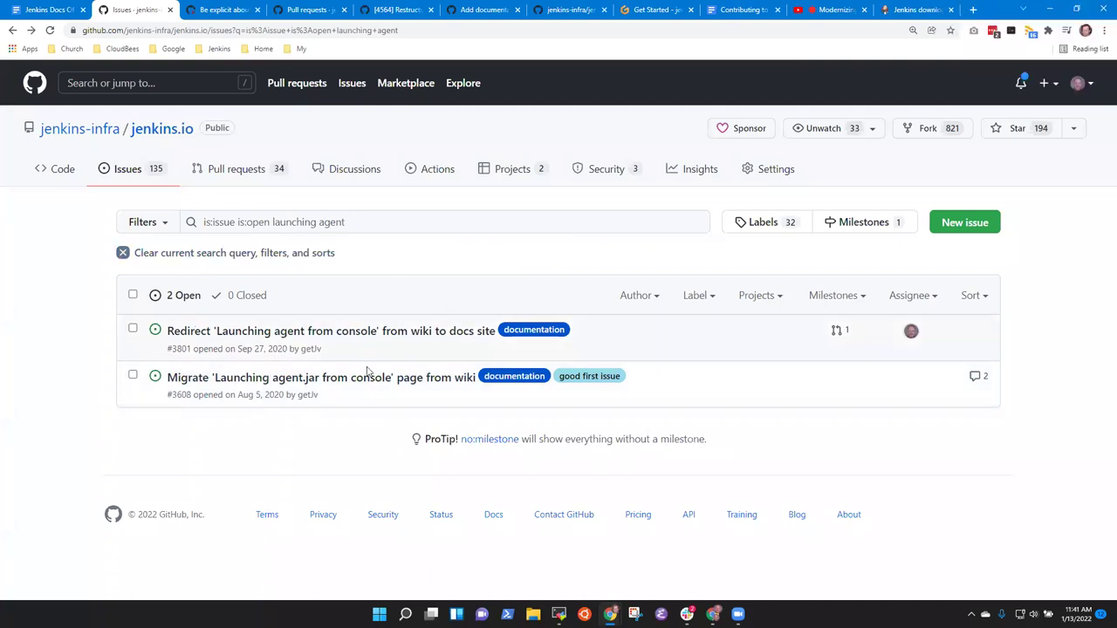
# - Open issue #3608 and open its referenced remoting#453 pull request in a new tab
pyautogui.moveTo(356, 378)
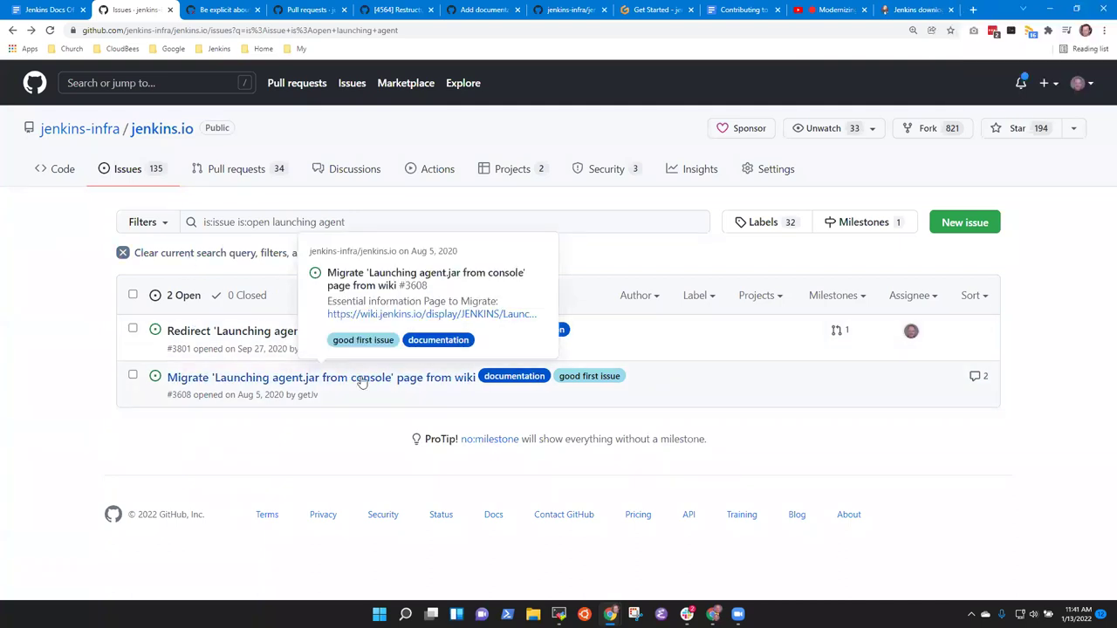
pyautogui.click(361, 380)
pyautogui.scroll(-4, 496, 434)
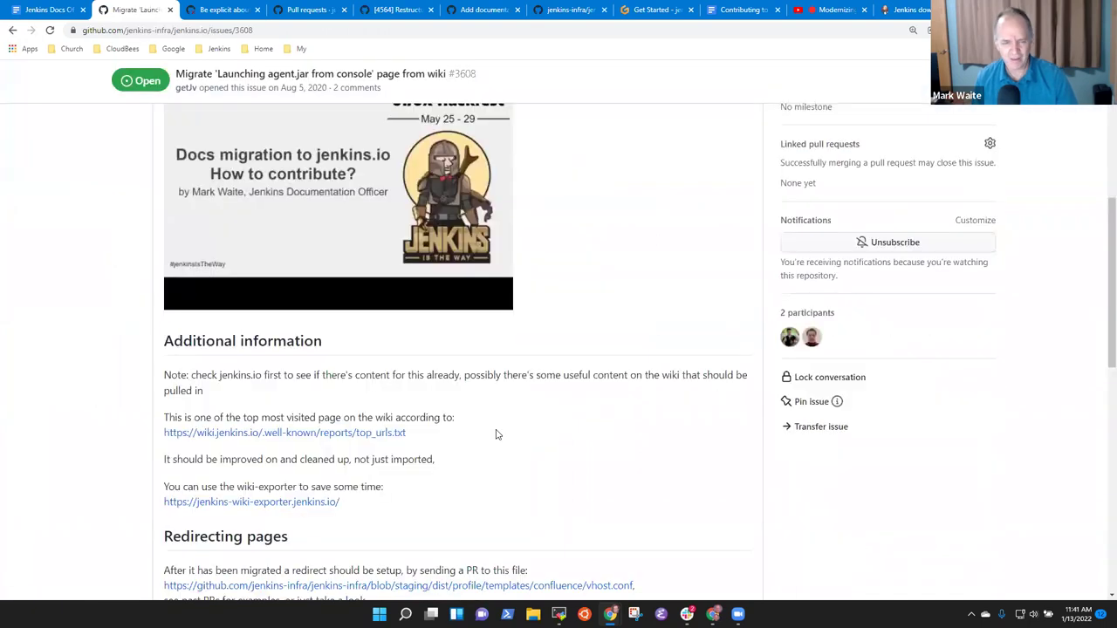
pyautogui.scroll(-5, 502, 436)
pyautogui.scroll(2, 532, 436)
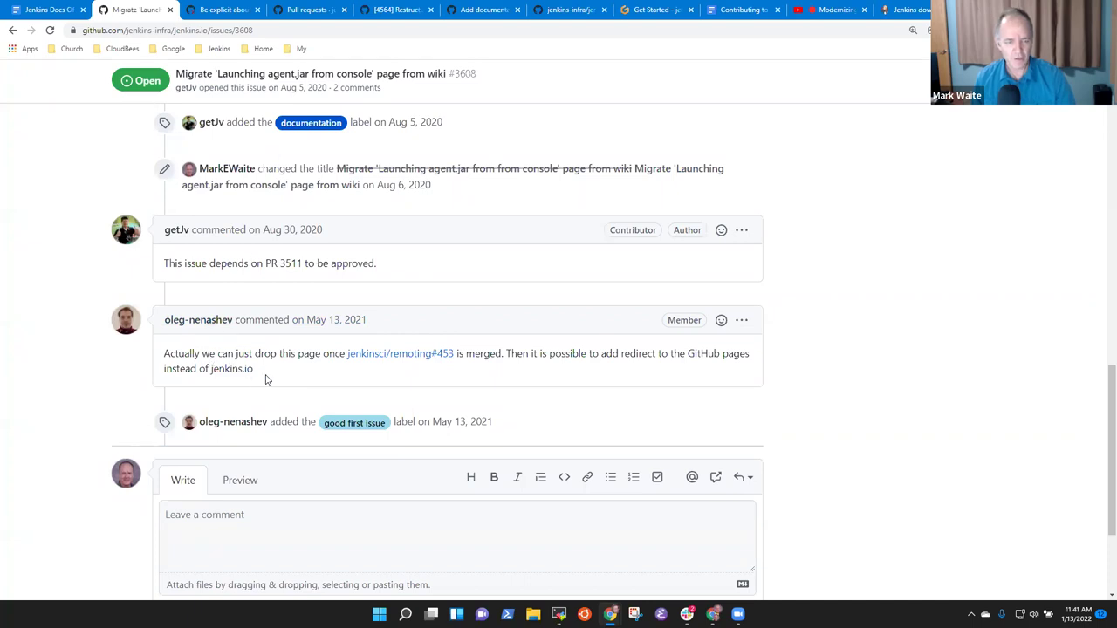
pyautogui.moveTo(266, 380); pyautogui.dragTo(154, 352)
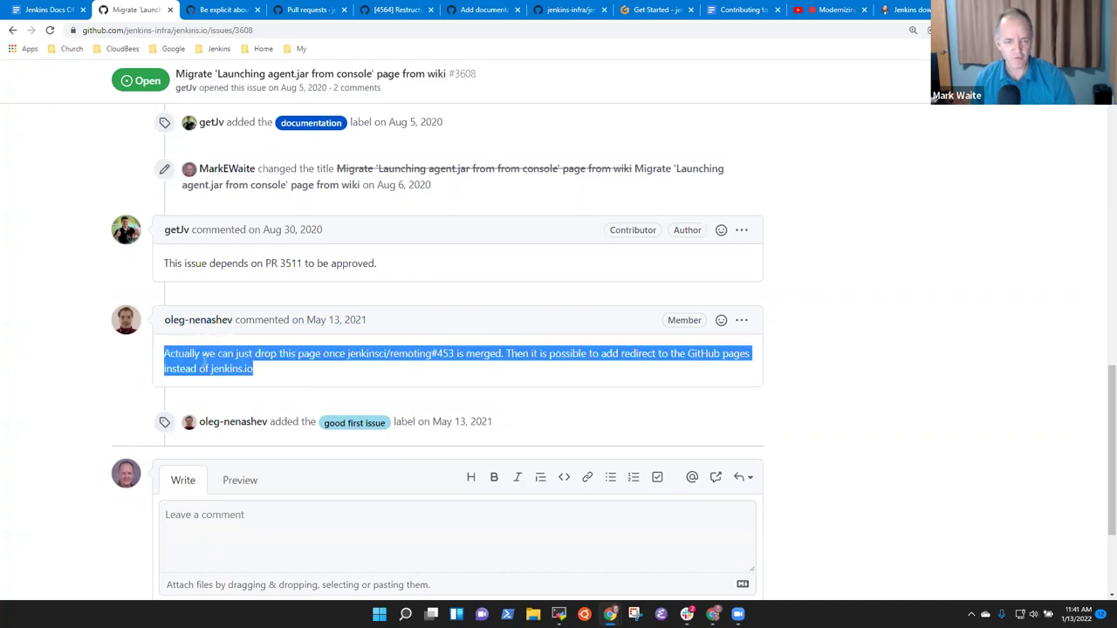
pyautogui.click(358, 379)
pyautogui.moveTo(409, 365)
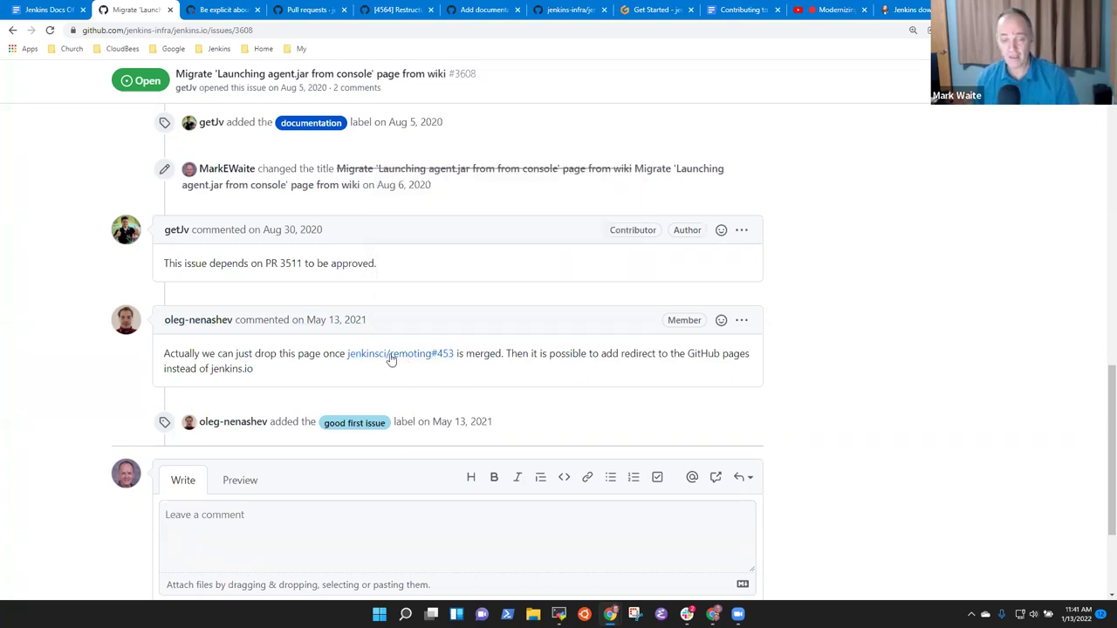
pyautogui.rightClick(390, 359)
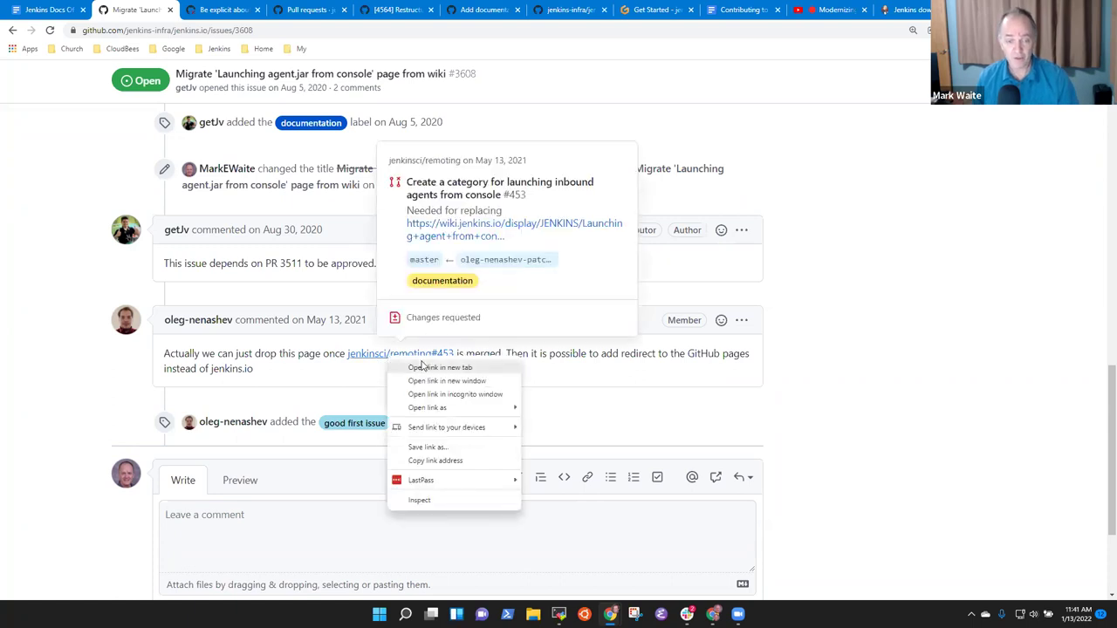
pyautogui.click(444, 367)
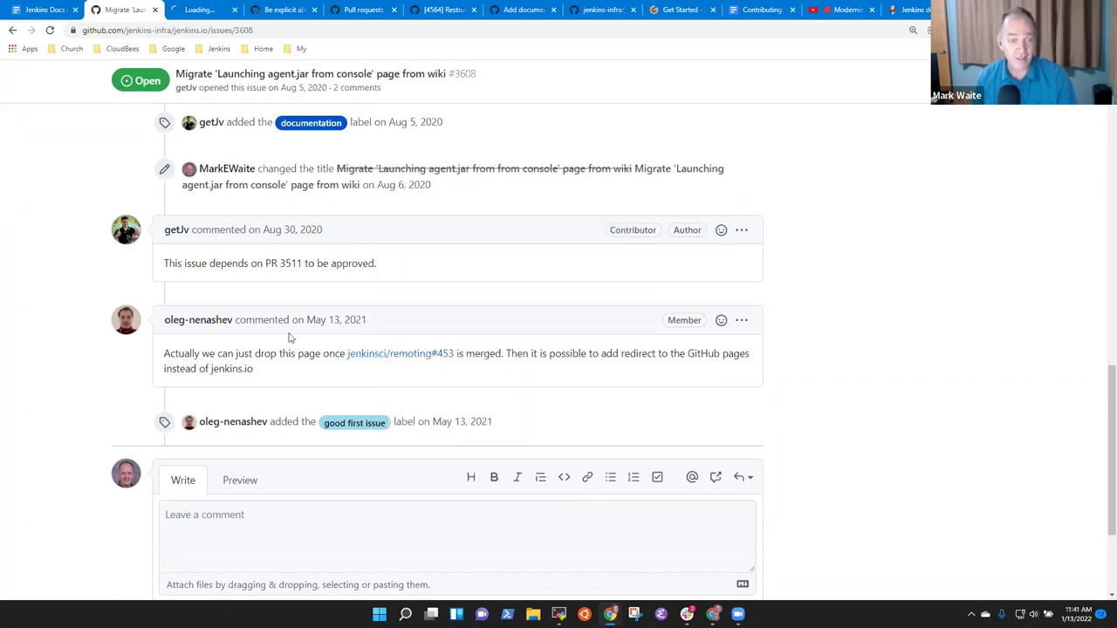
# - Look over the changed files of remoting pull request #453
pyautogui.click(190, 11)
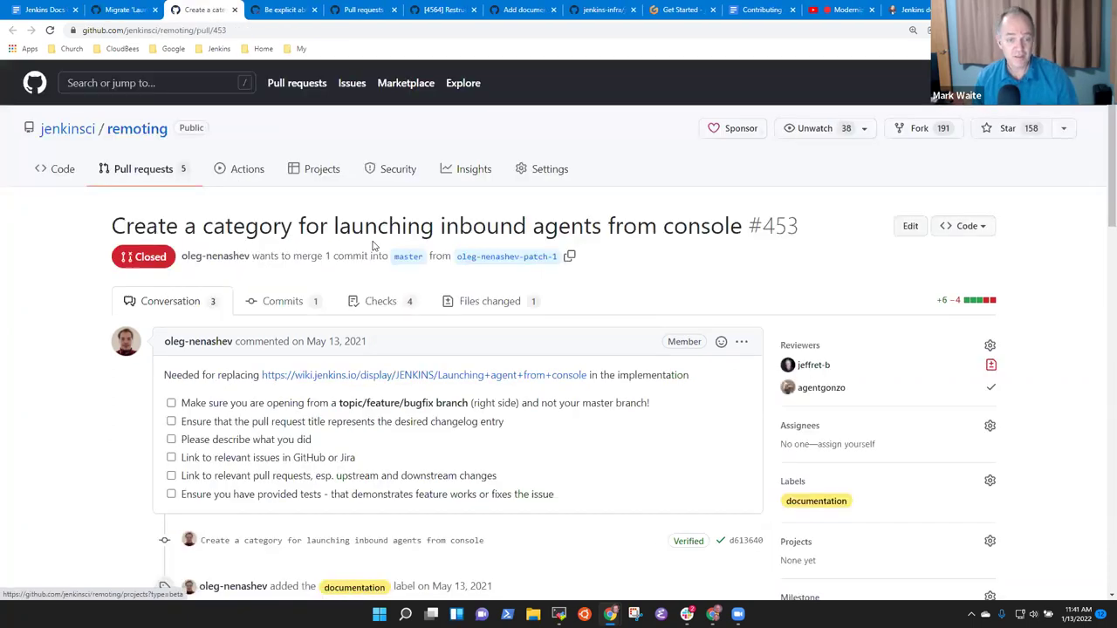
pyautogui.click(471, 306)
pyautogui.scroll(-3, 563, 302)
pyautogui.scroll(3, 563, 302)
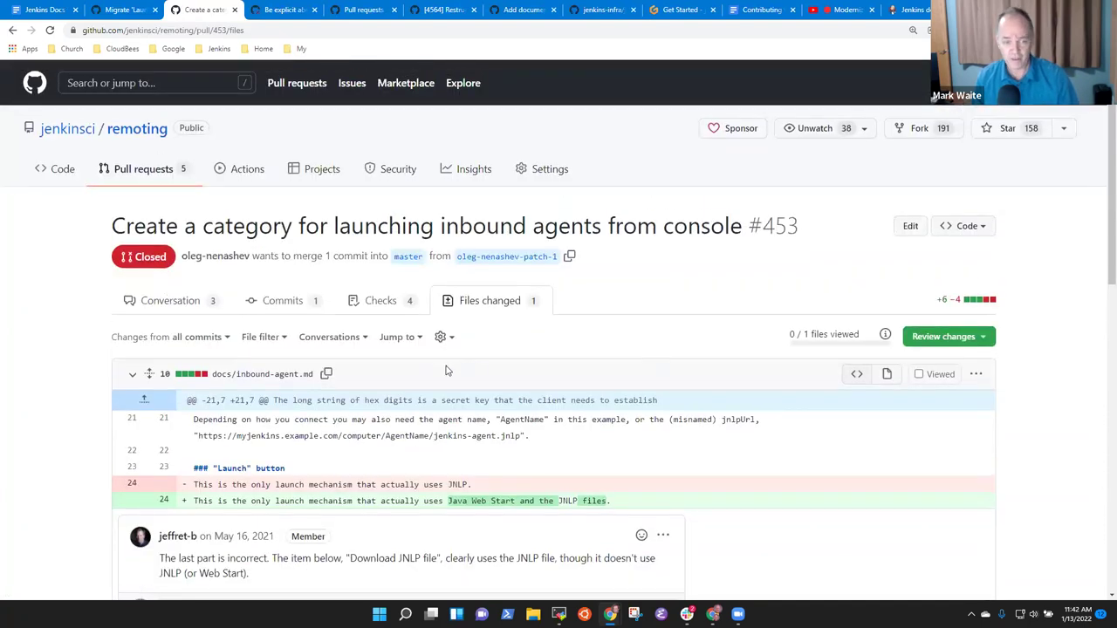
# - Open docs/inbound-agent.md in the remoting repository and read its launch mechanisms and parameters
pyautogui.click(54, 175)
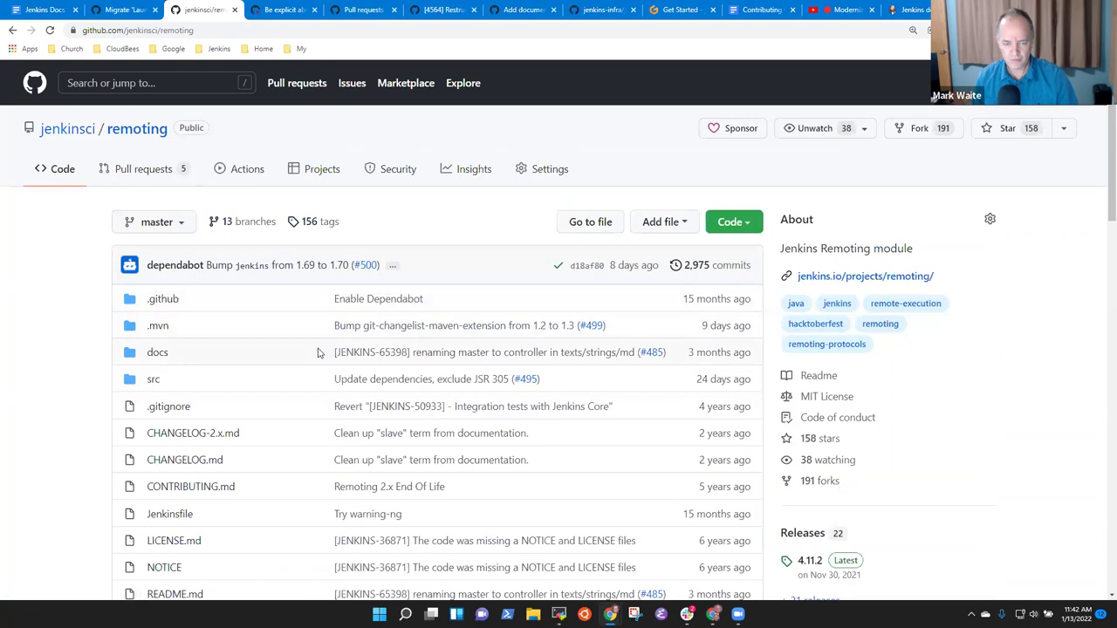
pyautogui.scroll(-5, 288, 323)
pyautogui.scroll(3, 224, 296)
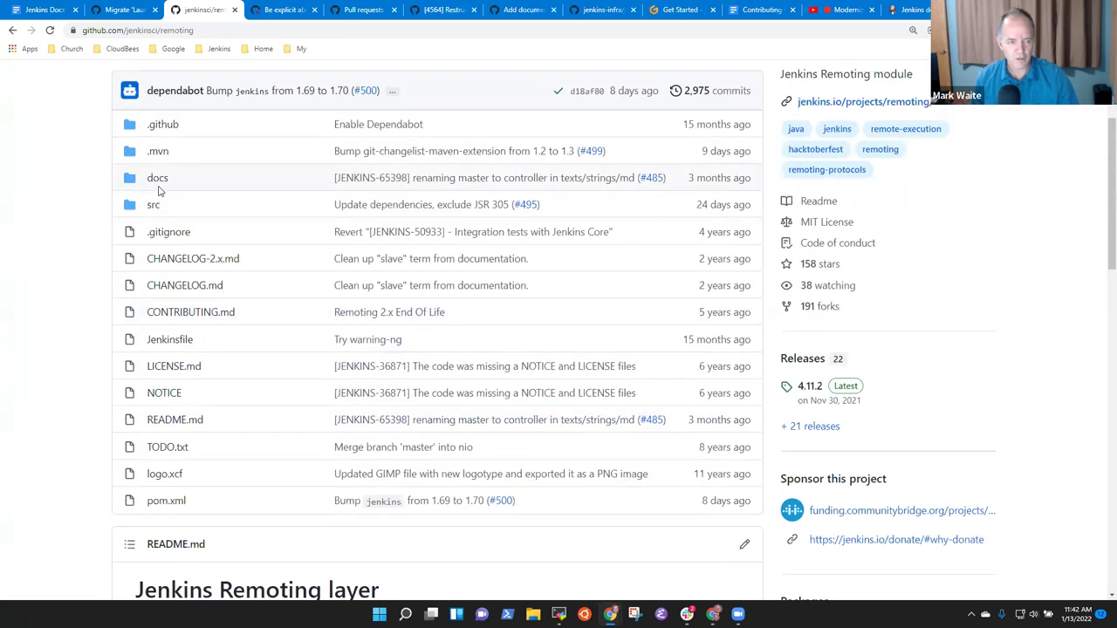
pyautogui.click(157, 178)
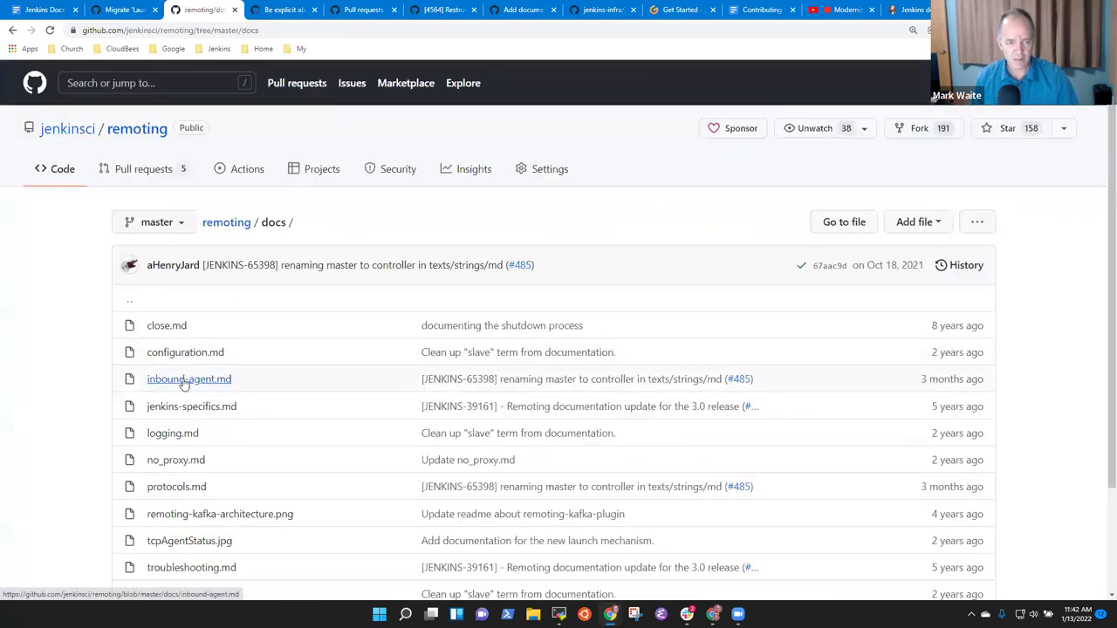
pyautogui.click(187, 379)
pyautogui.scroll(-3, 296, 362)
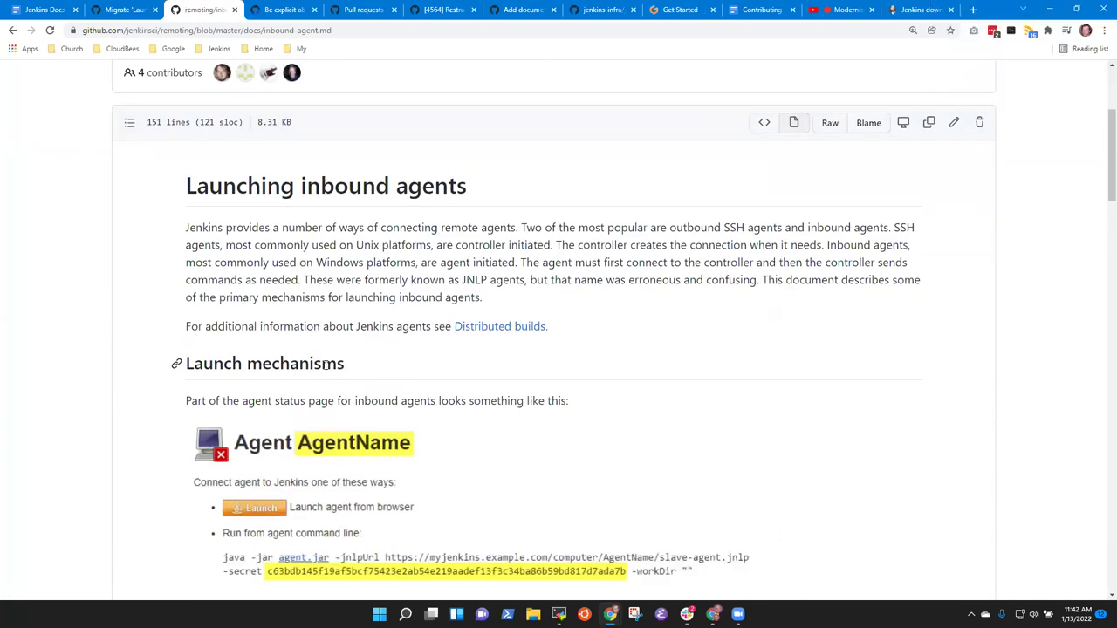
pyautogui.scroll(-10, 341, 366)
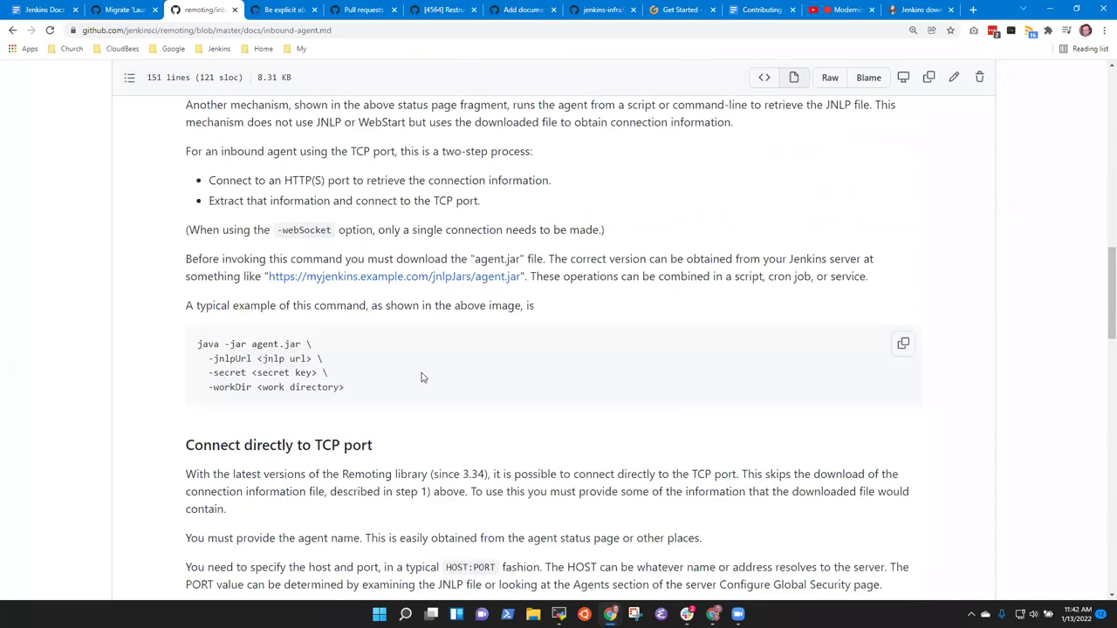
pyautogui.scroll(-11, 418, 387)
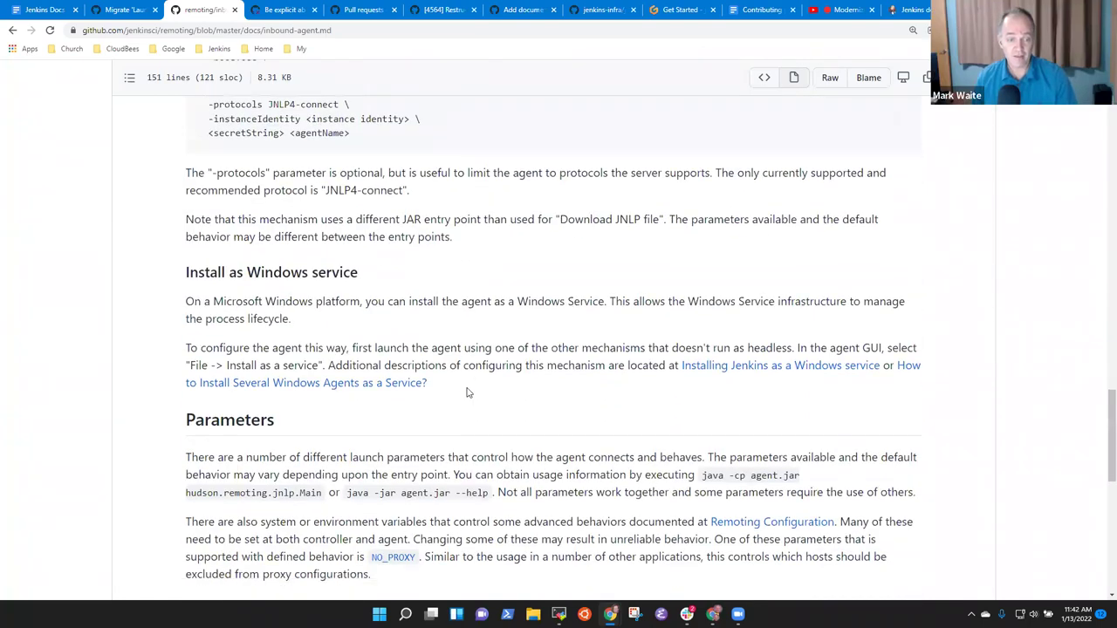
pyautogui.scroll(-1, 467, 393)
pyautogui.scroll(-2, 470, 397)
pyautogui.scroll(-1, 469, 397)
pyautogui.scroll(-2, 469, 394)
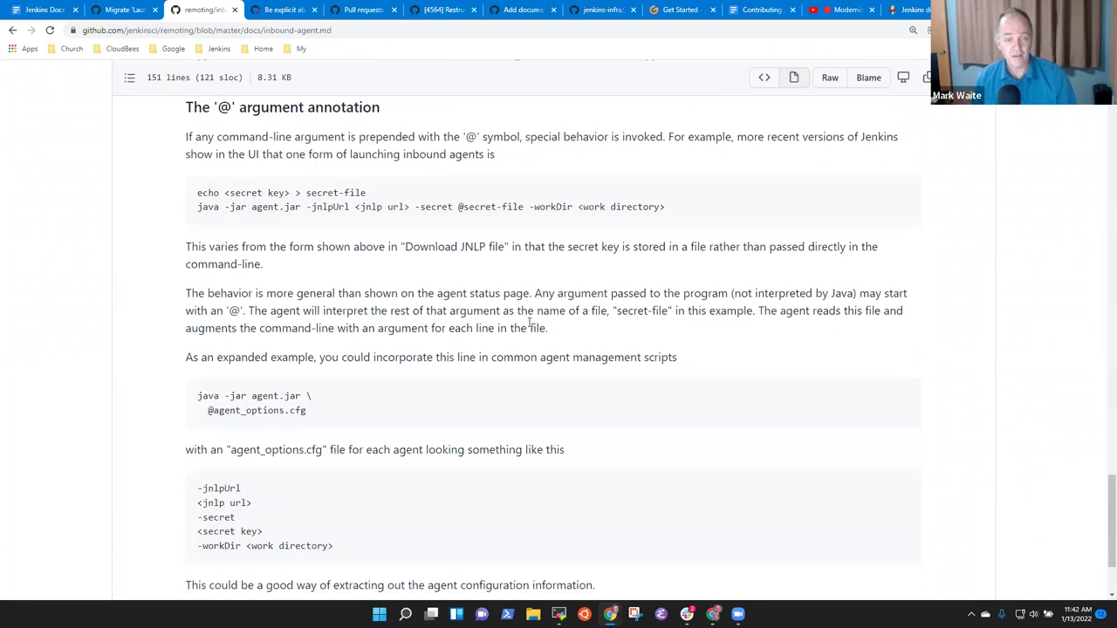
pyautogui.scroll(-2, 531, 326)
pyautogui.scroll(5, 541, 354)
pyautogui.scroll(20, 552, 358)
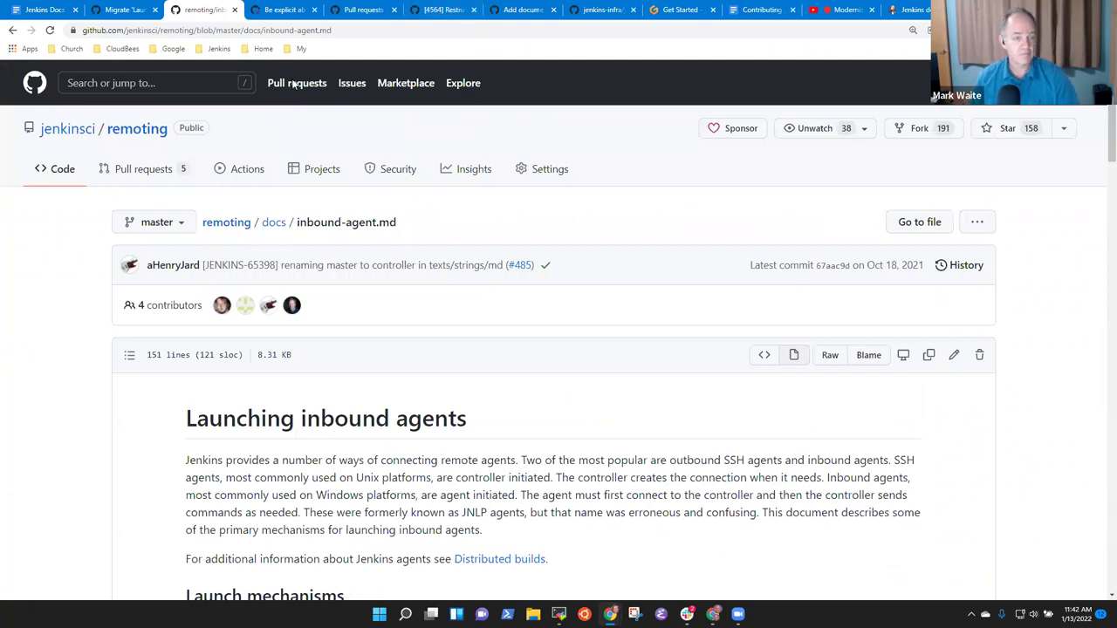
# - Read the Launching inbound agents section and linked Distributed builds wiki page, then return to the notes
pyautogui.click(176, 422)
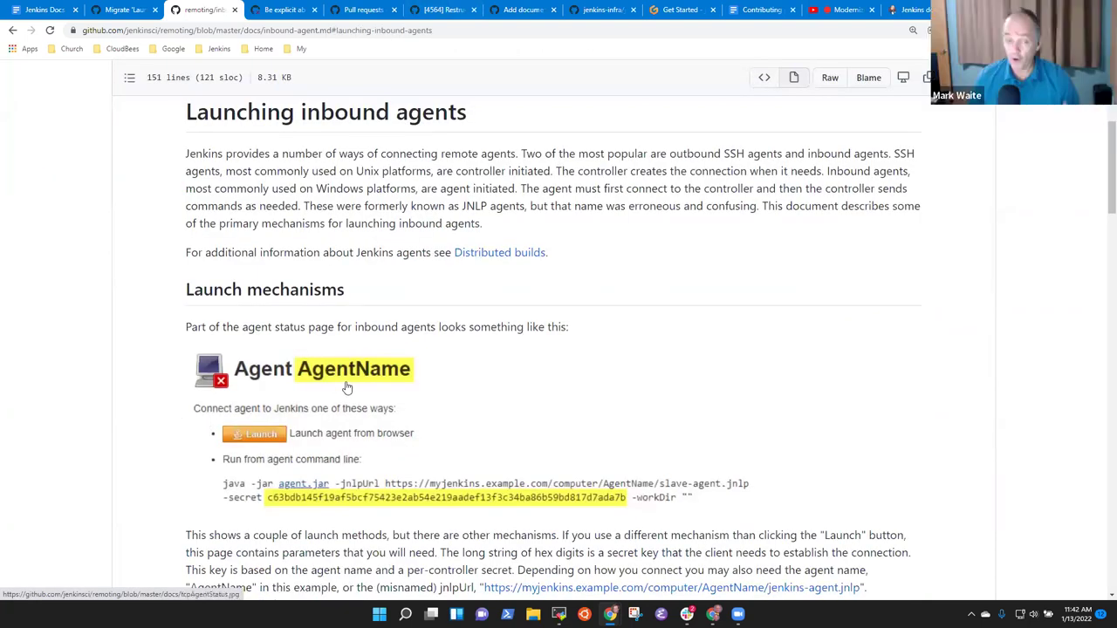
pyautogui.click(493, 255)
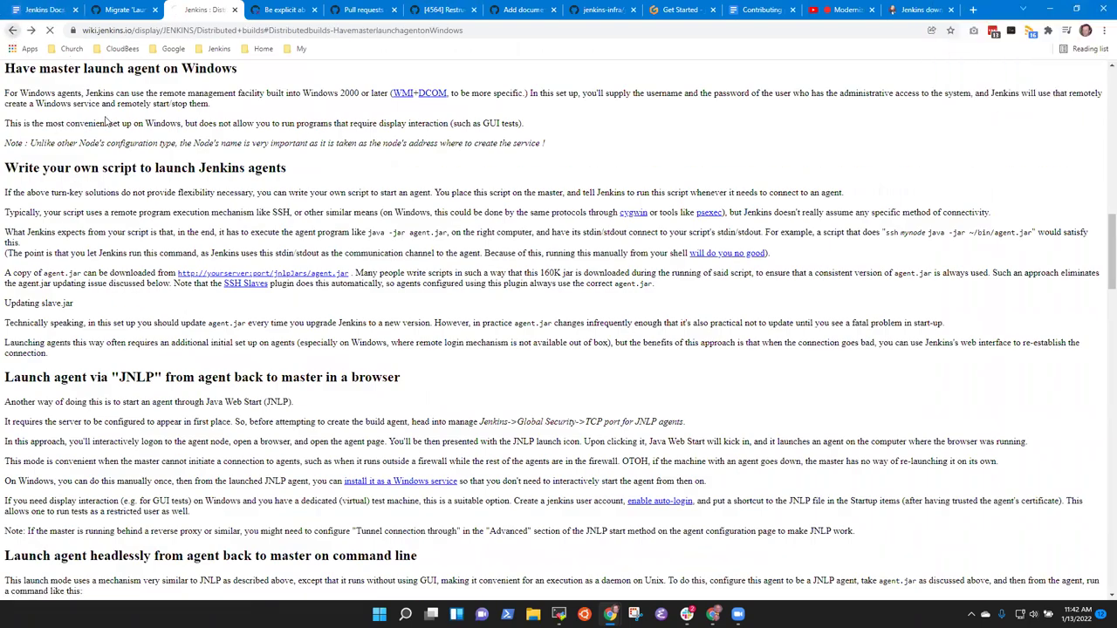
pyautogui.click(12, 31)
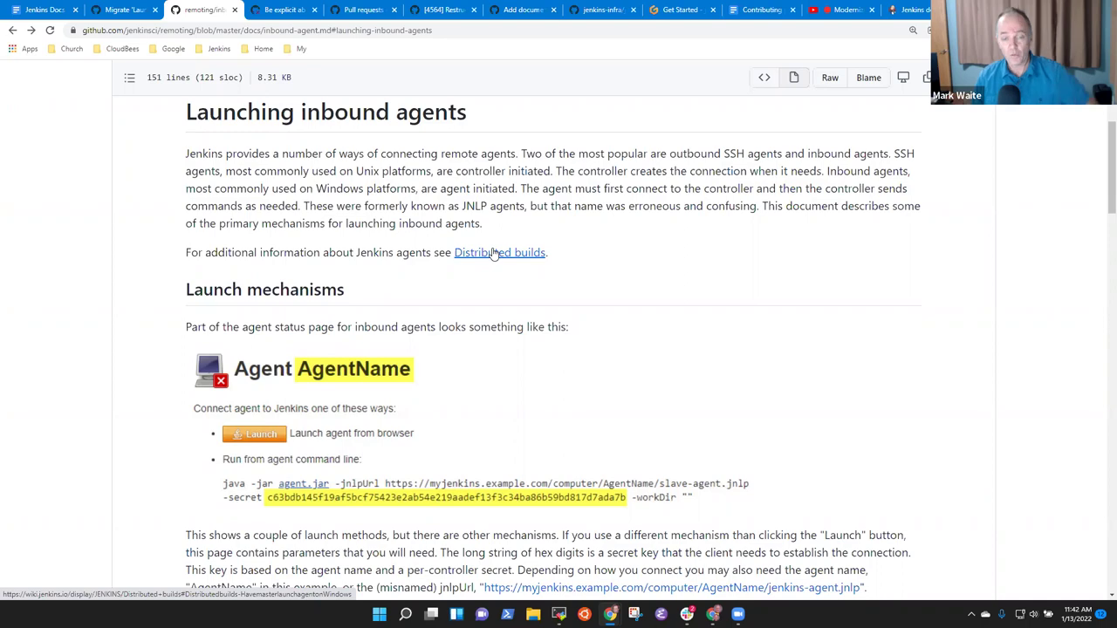
pyautogui.click(494, 253)
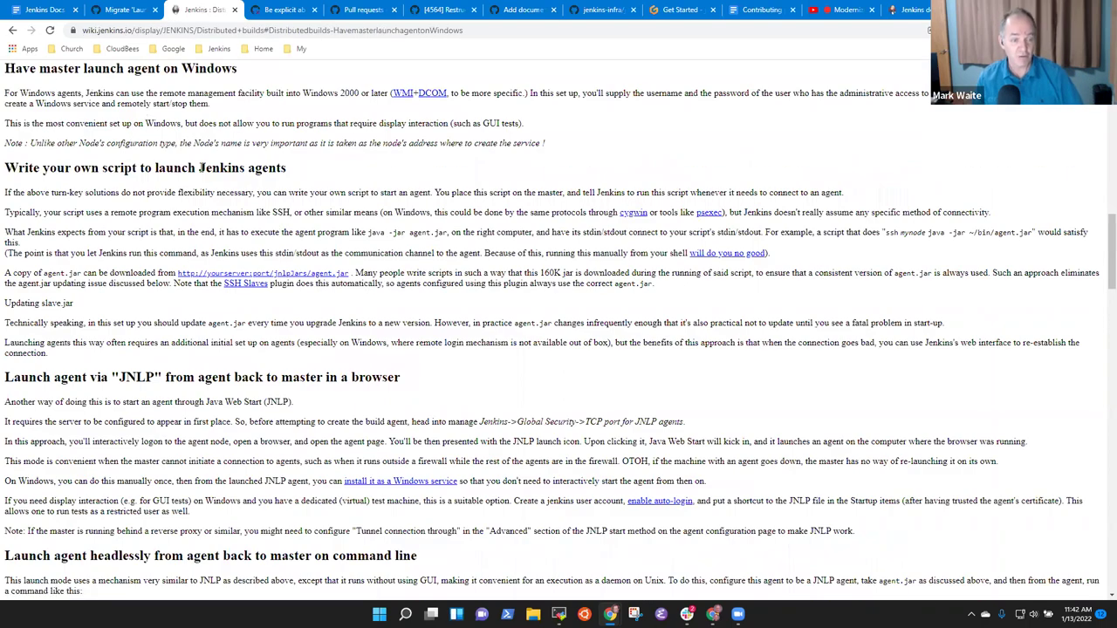
pyautogui.scroll(-4, 297, 528)
pyautogui.scroll(-2, 312, 532)
pyautogui.scroll(7, 262, 349)
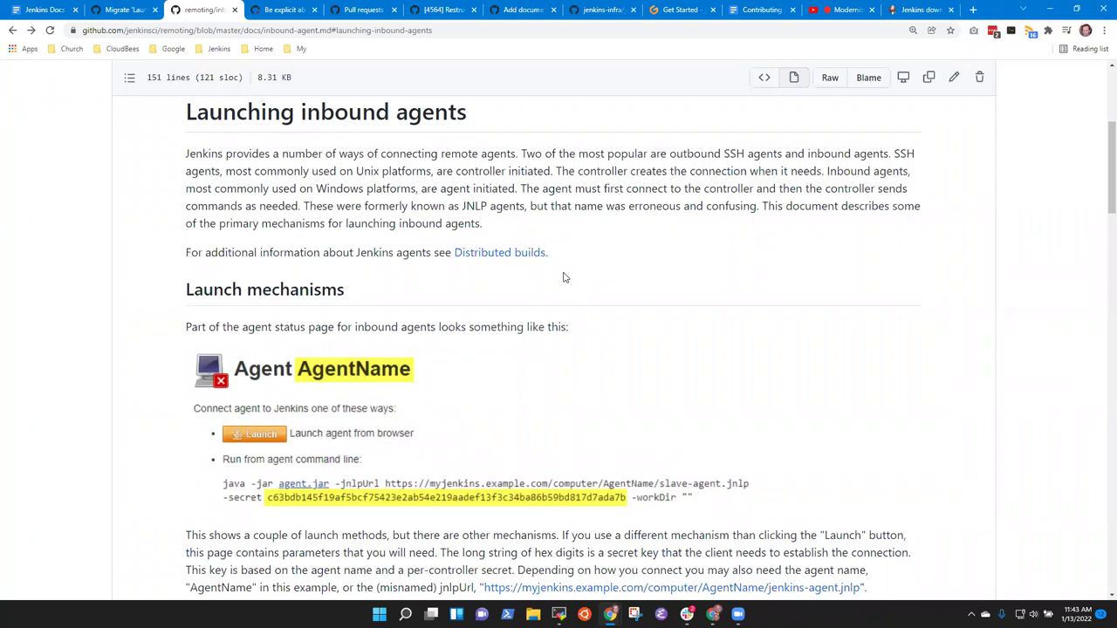
pyautogui.scroll(-10, 523, 262)
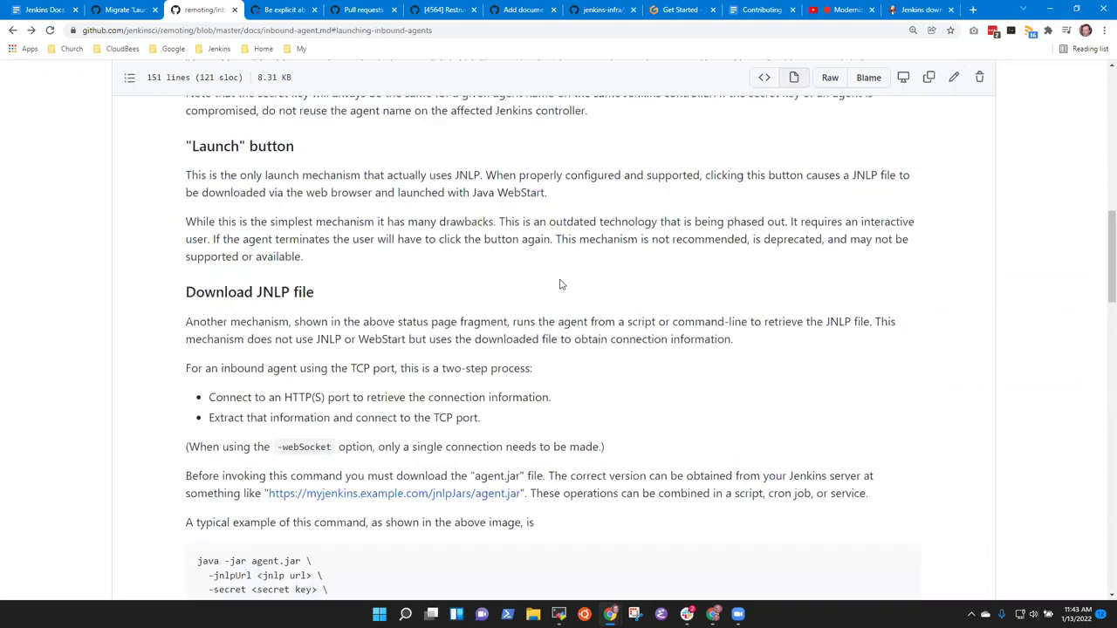
pyautogui.scroll(-4, 556, 324)
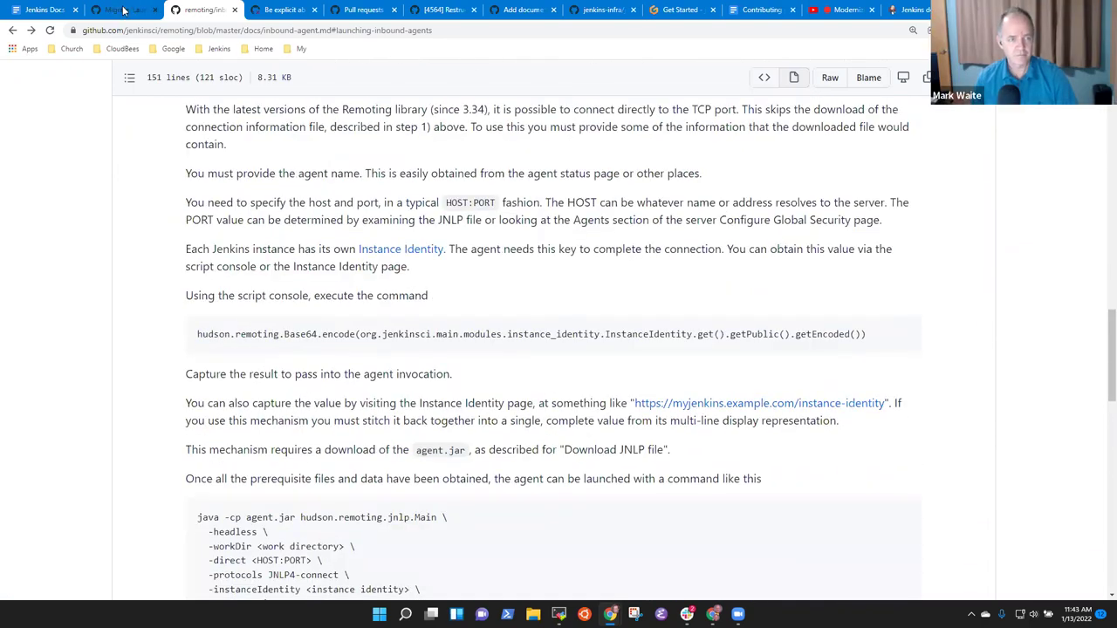
pyautogui.click(98, 11)
pyautogui.click(44, 10)
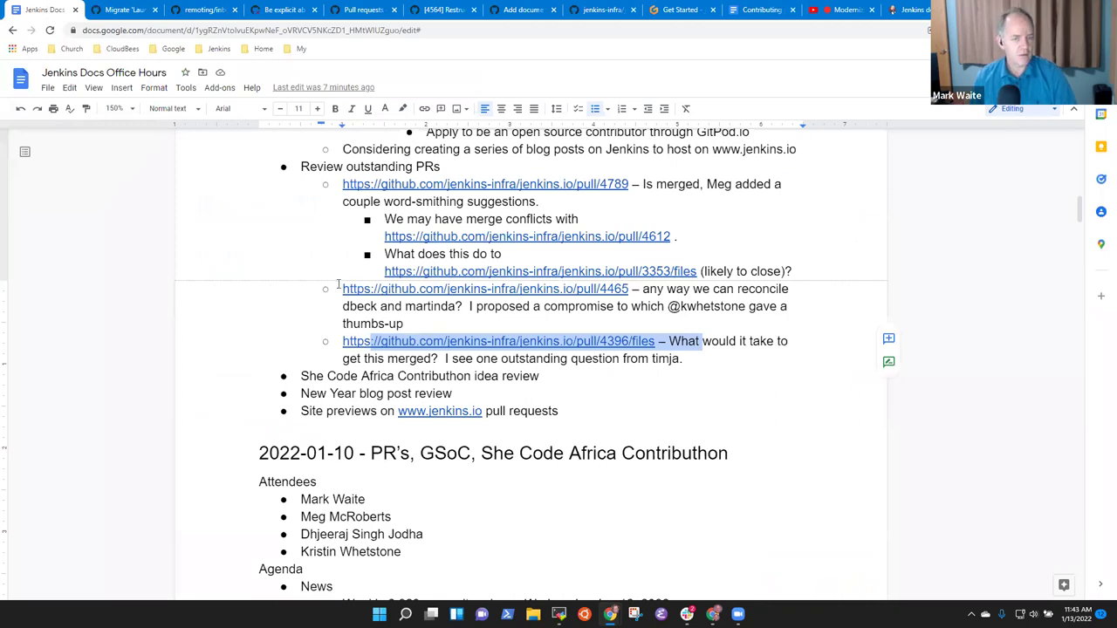
# - Show the jenkins.io open pull requests list, 34 open, led by #4819 Update index.adoc
pyautogui.click(130, 11)
pyautogui.scroll(10, 420, 231)
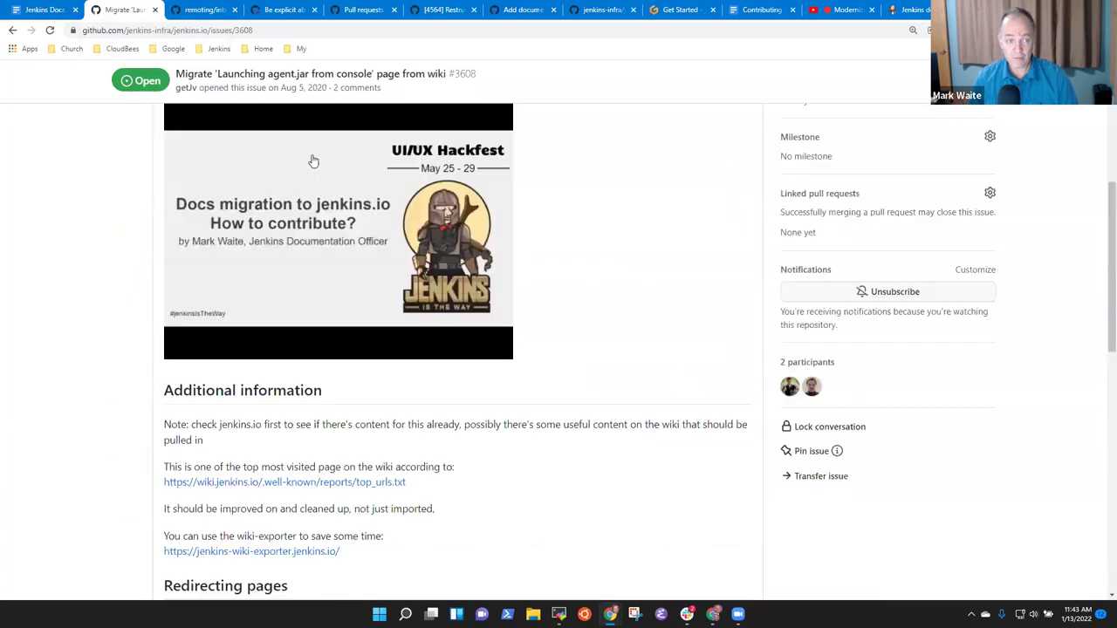
pyautogui.click(239, 169)
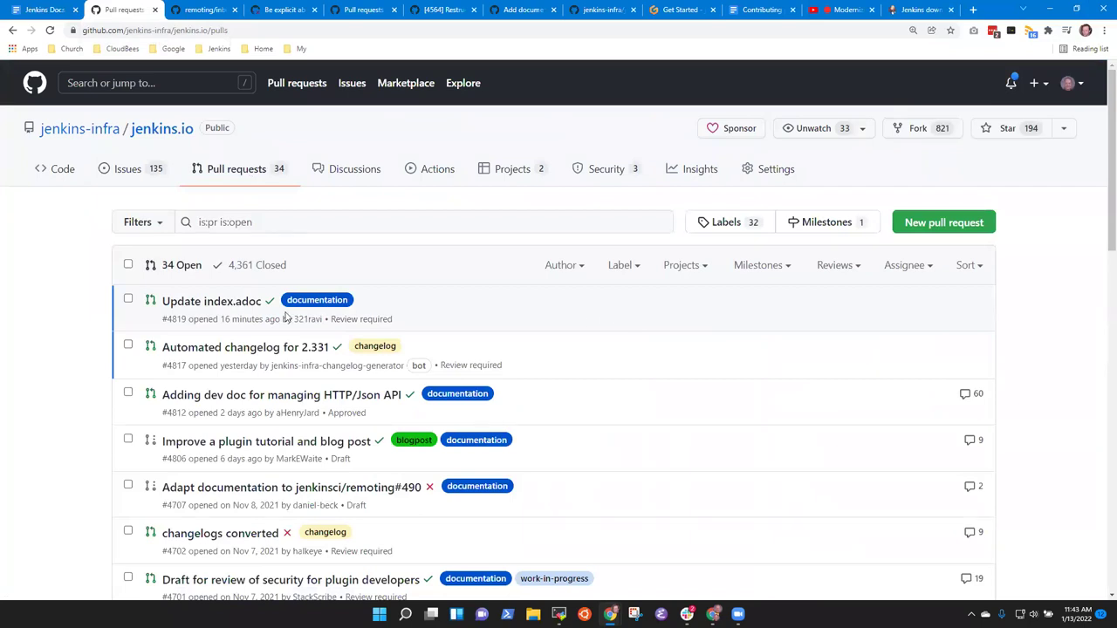
# - Open pull request #4819 Update index.adoc and submit an approving review from Files changed
pyautogui.click(242, 302)
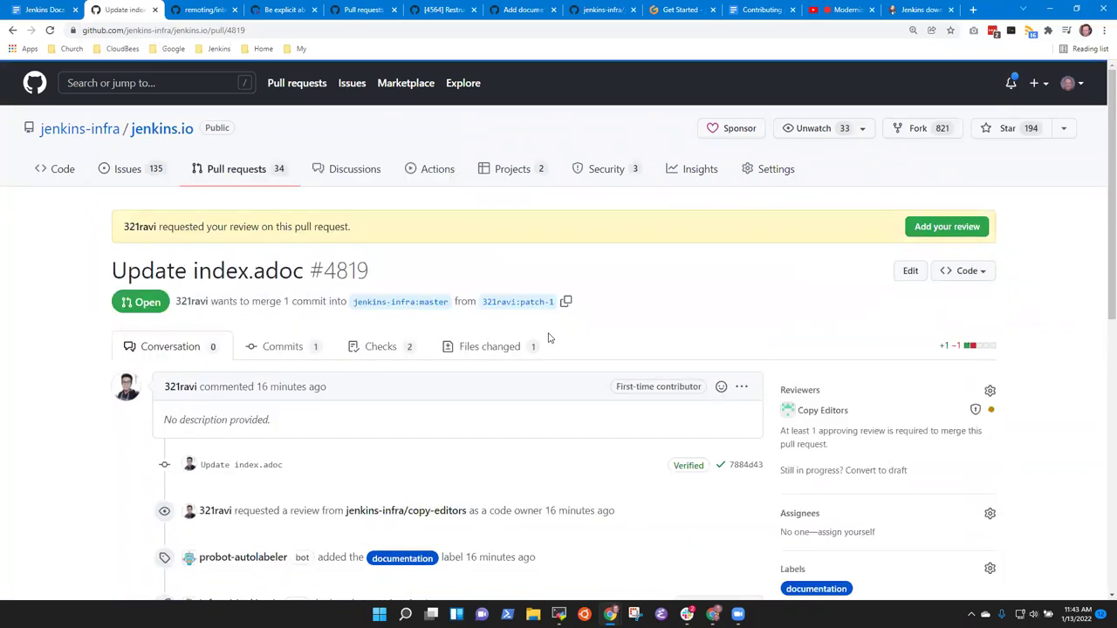
pyautogui.click(479, 347)
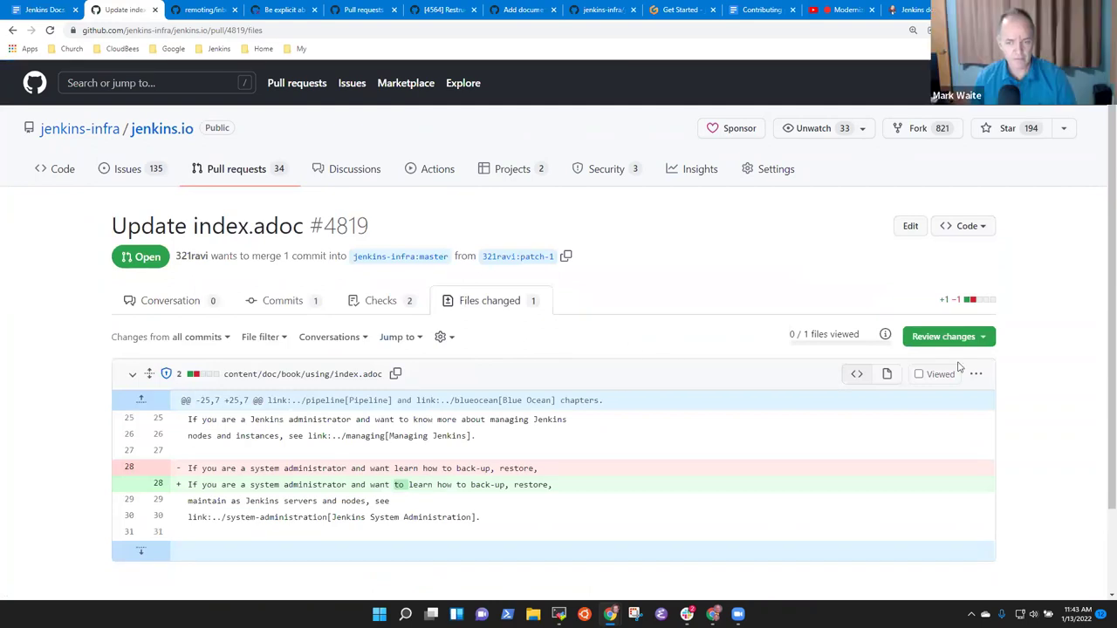
pyautogui.click(964, 345)
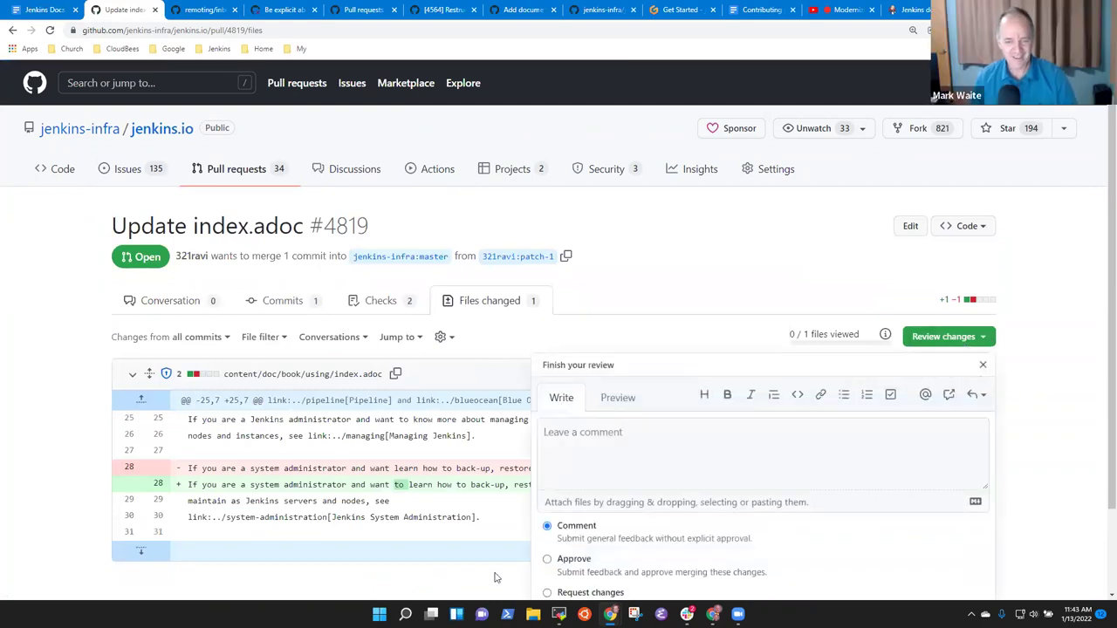
pyautogui.click(548, 557)
pyautogui.click(633, 452)
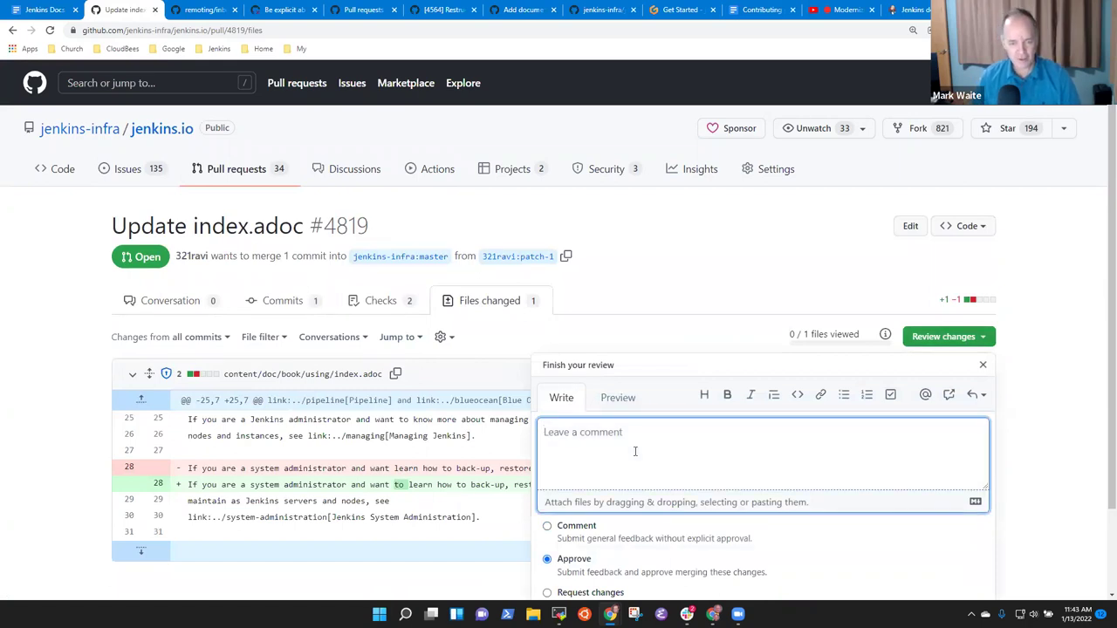
pyautogui.scroll(-1, 597, 457)
pyautogui.scroll(-1, 596, 457)
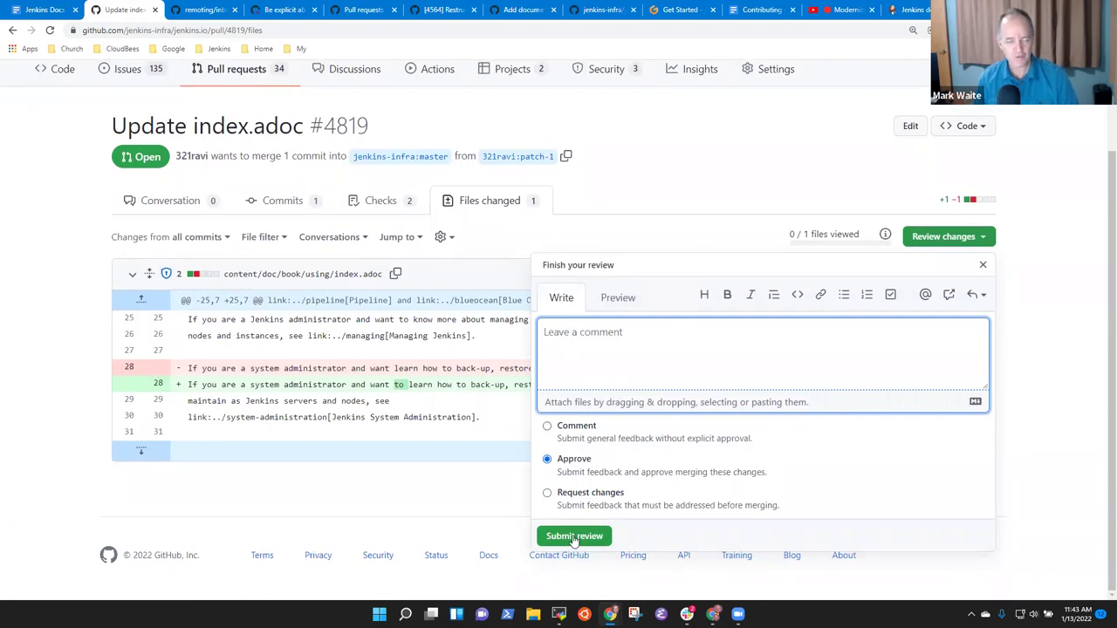
pyautogui.click(574, 536)
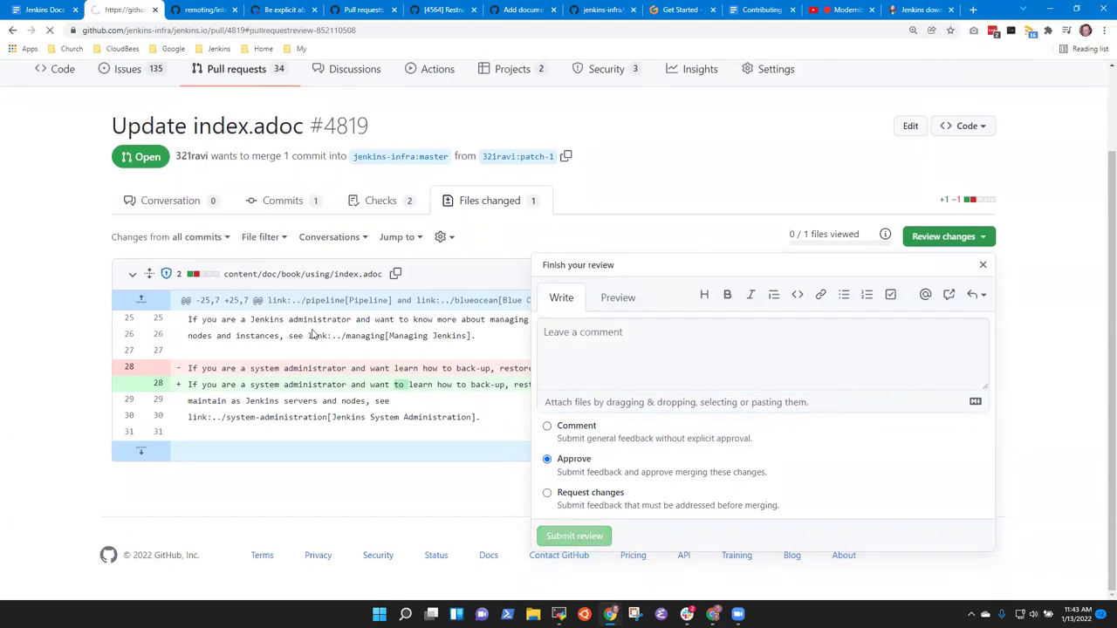
# - Squash-merge pull request #4819 and confirm the merge
pyautogui.click(235, 426)
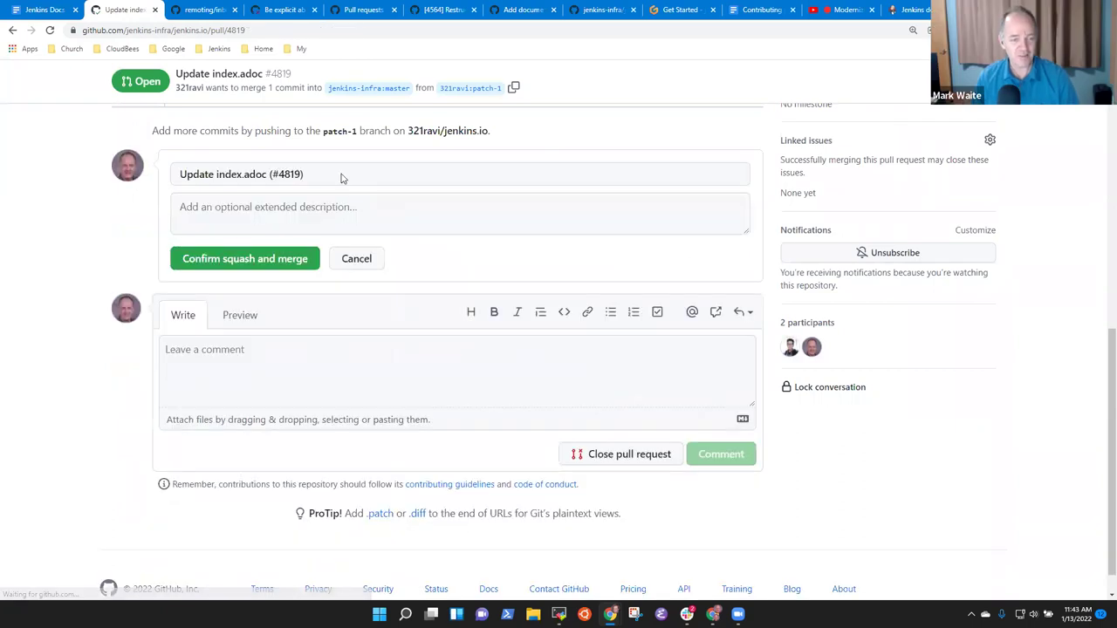
pyautogui.click(268, 262)
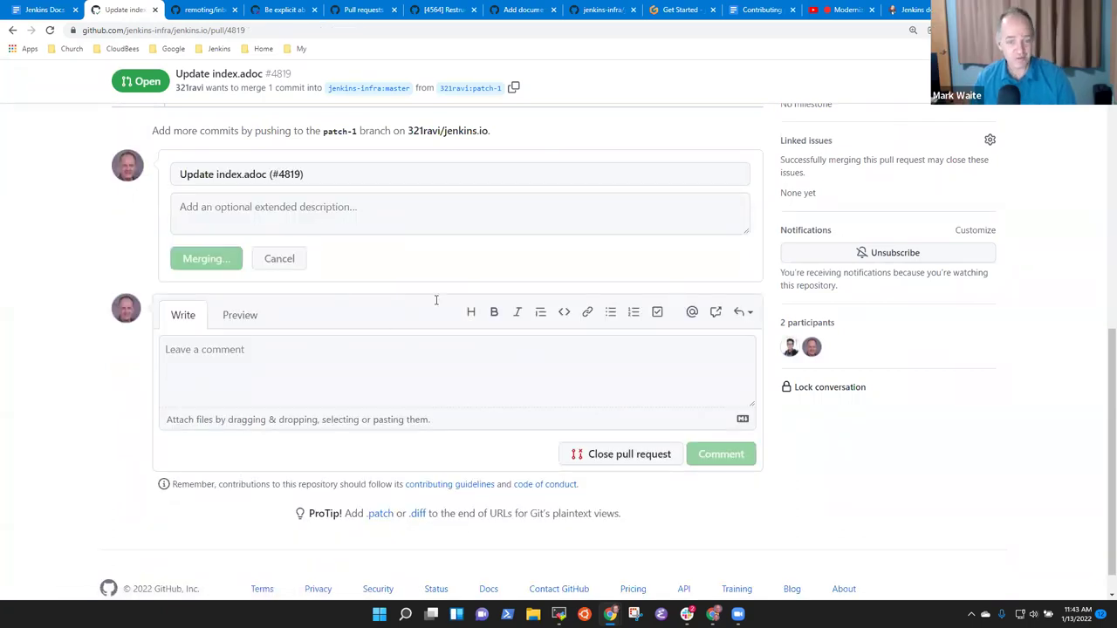
pyautogui.scroll(3, 742, 458)
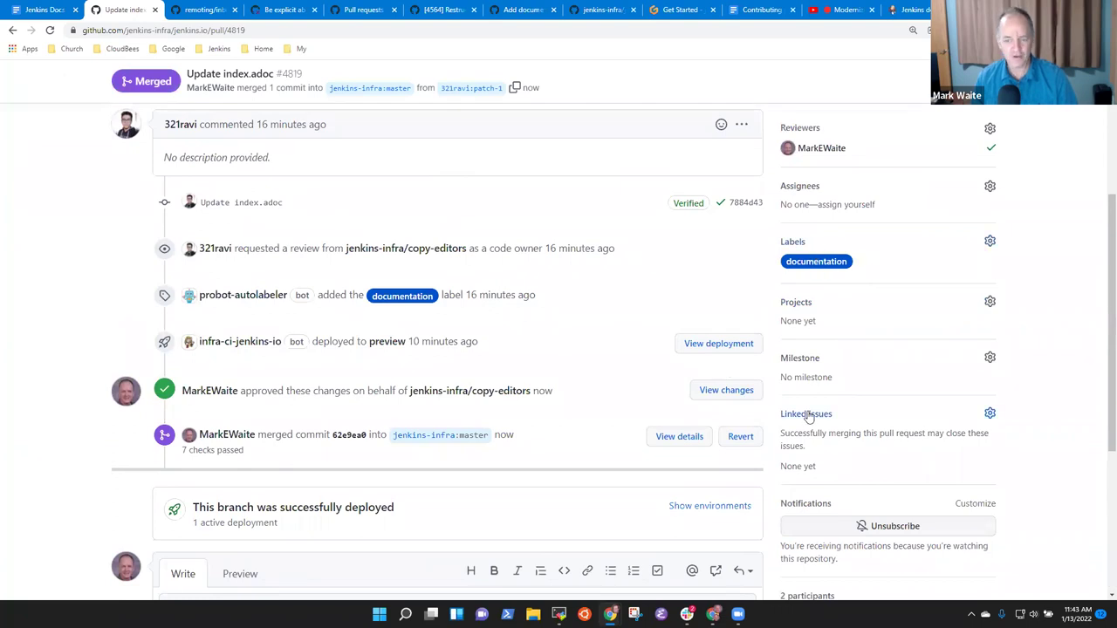
pyautogui.scroll(2, 326, 286)
pyautogui.scroll(3, 326, 286)
# - Open issue #4818 on the grammatical error, checking the closed pull requests along the way
pyautogui.click(128, 212)
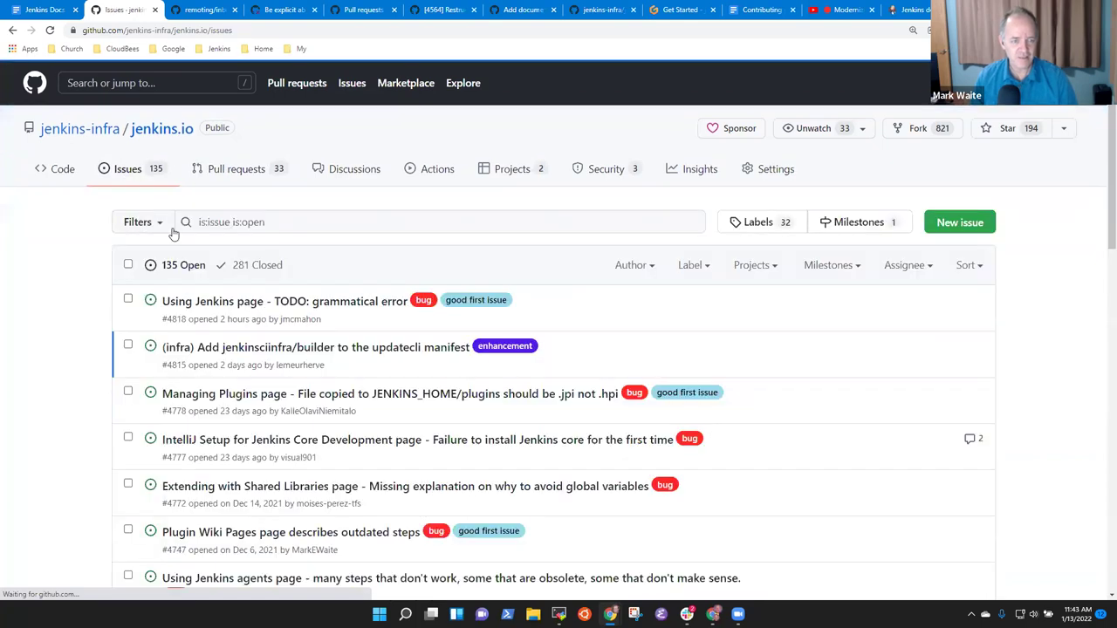
pyautogui.click(321, 303)
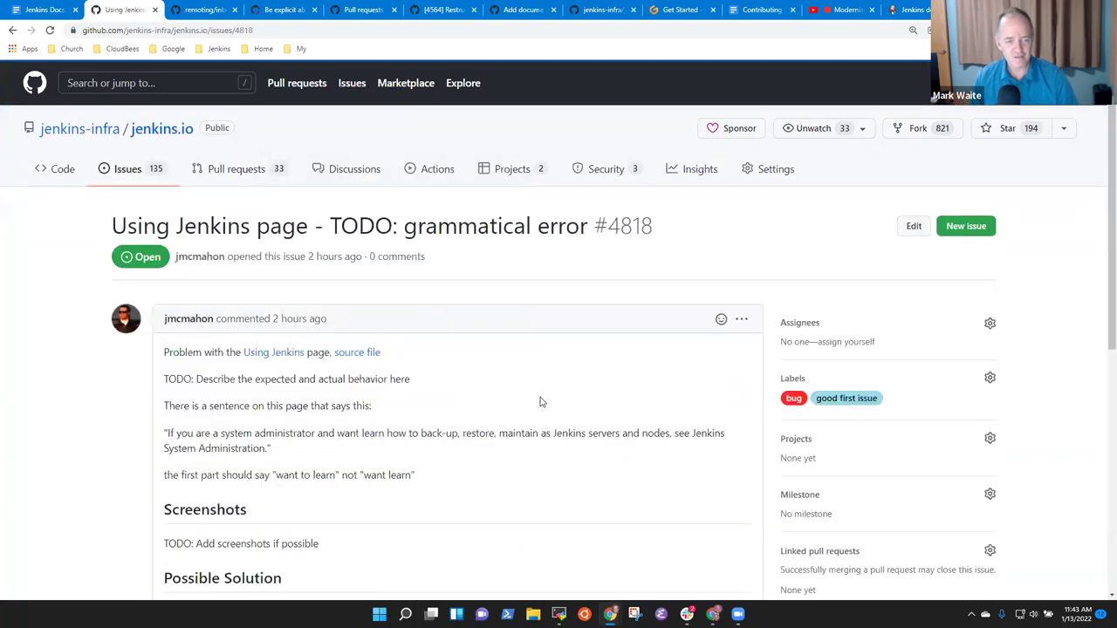
pyautogui.scroll(-5, 453, 399)
pyautogui.click(282, 369)
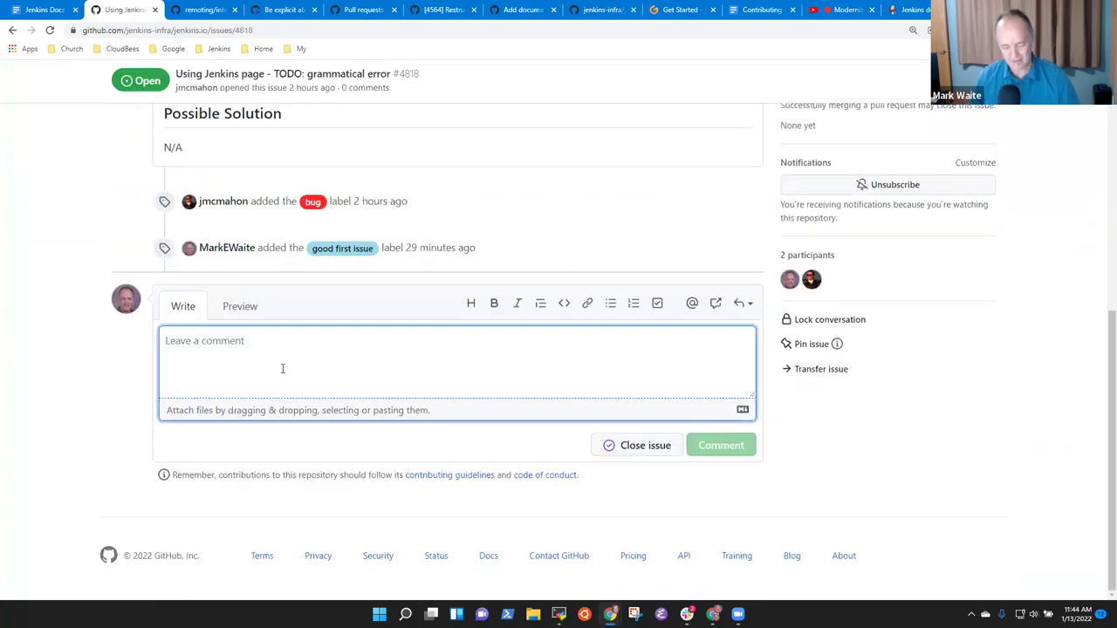
pyautogui.write('#')
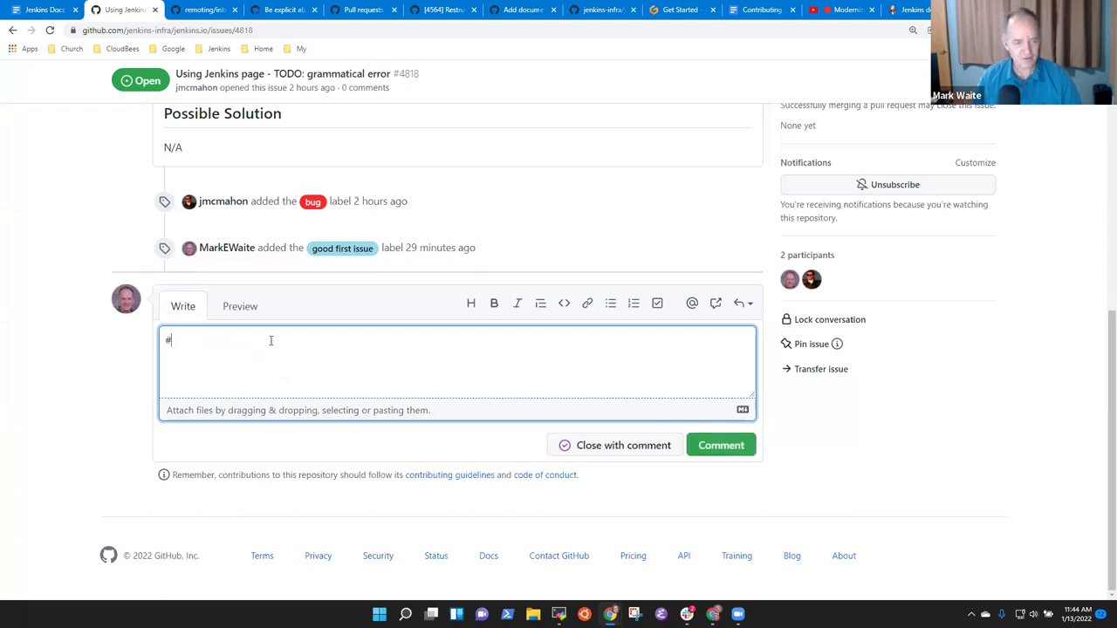
pyautogui.scroll(5, 170, 149)
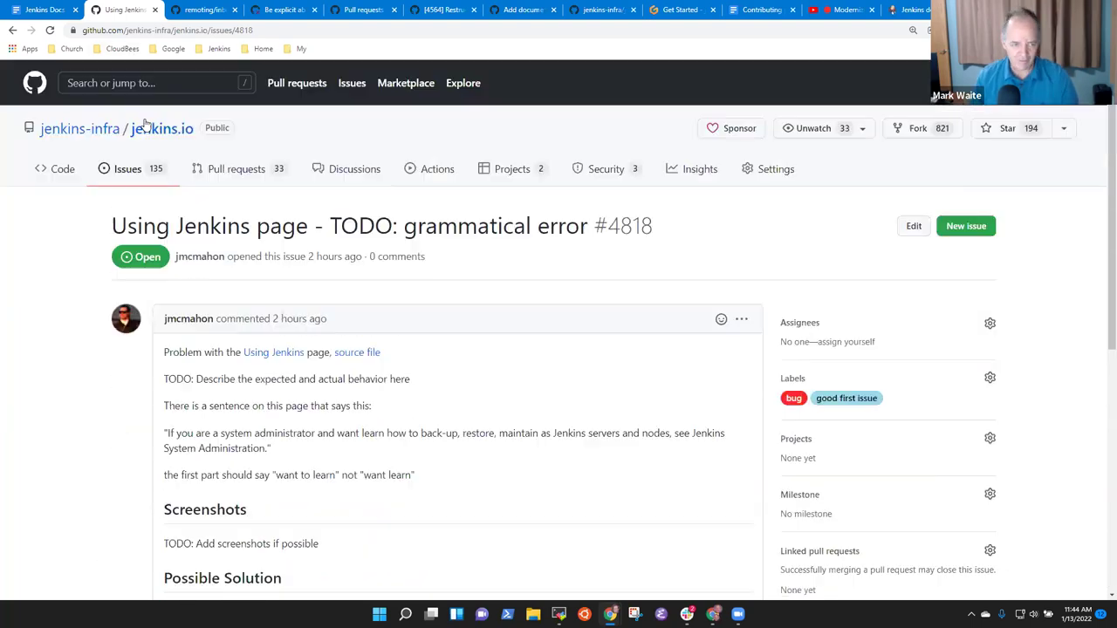
pyautogui.click(230, 172)
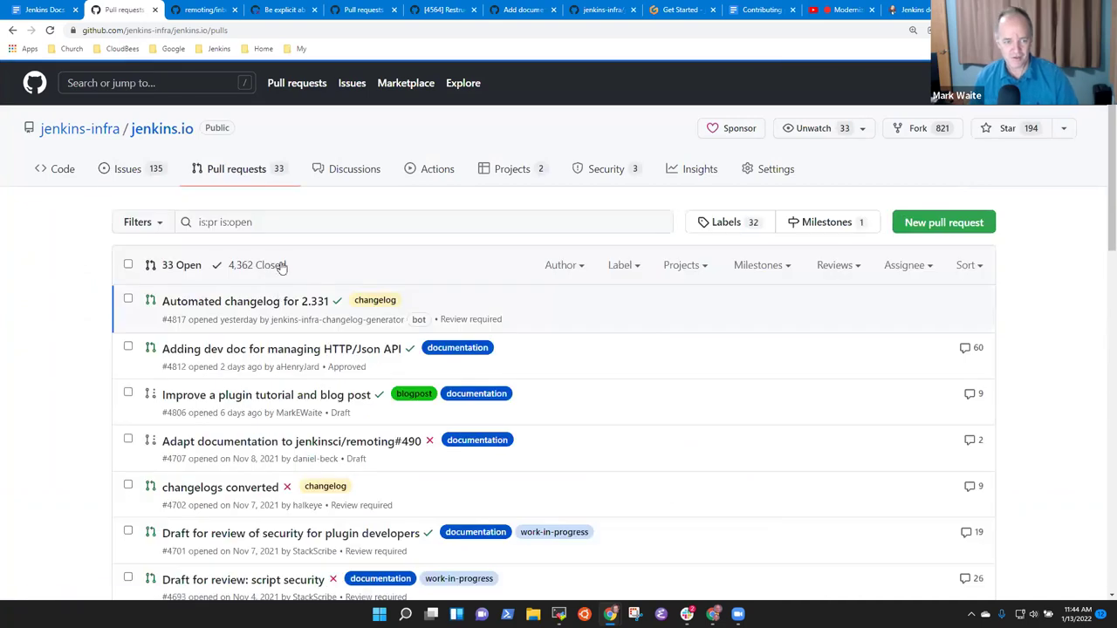
pyautogui.click(277, 266)
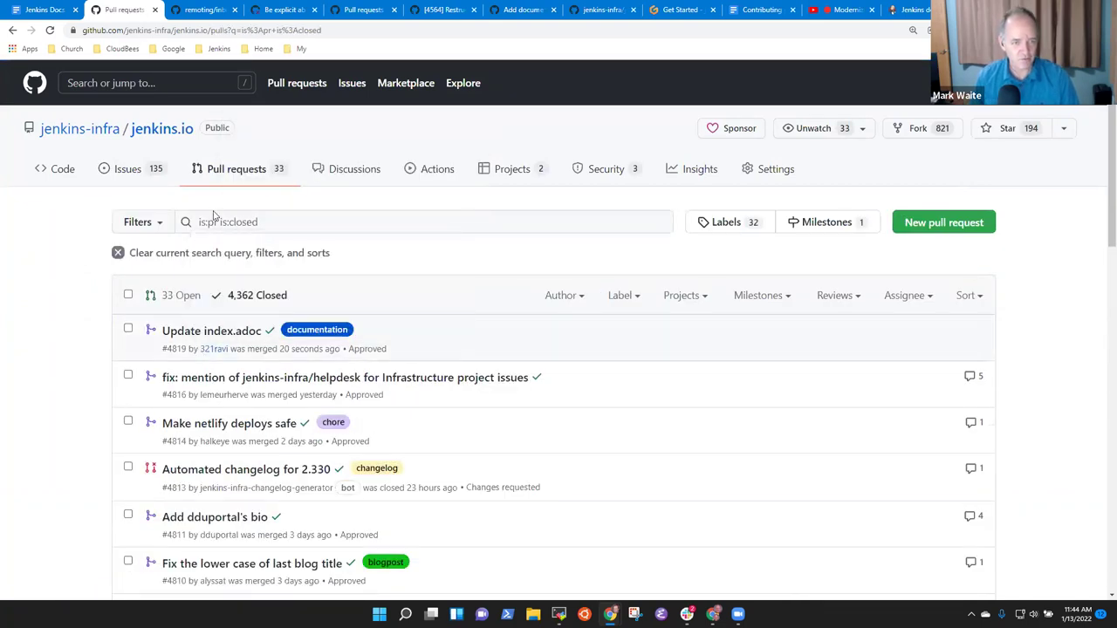
pyautogui.click(142, 170)
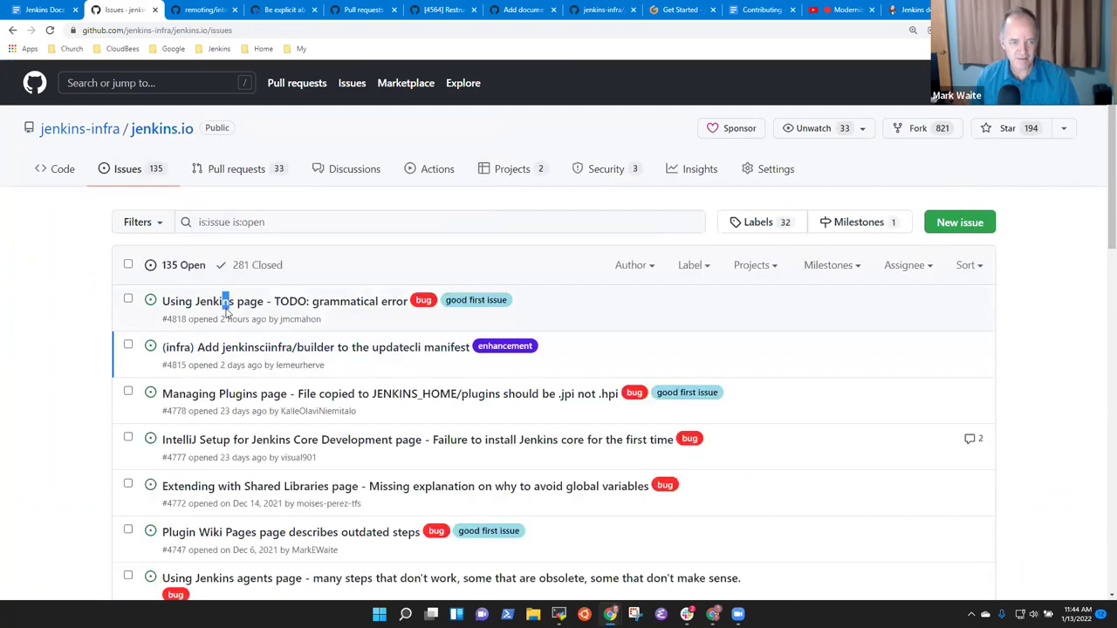
pyautogui.click(315, 306)
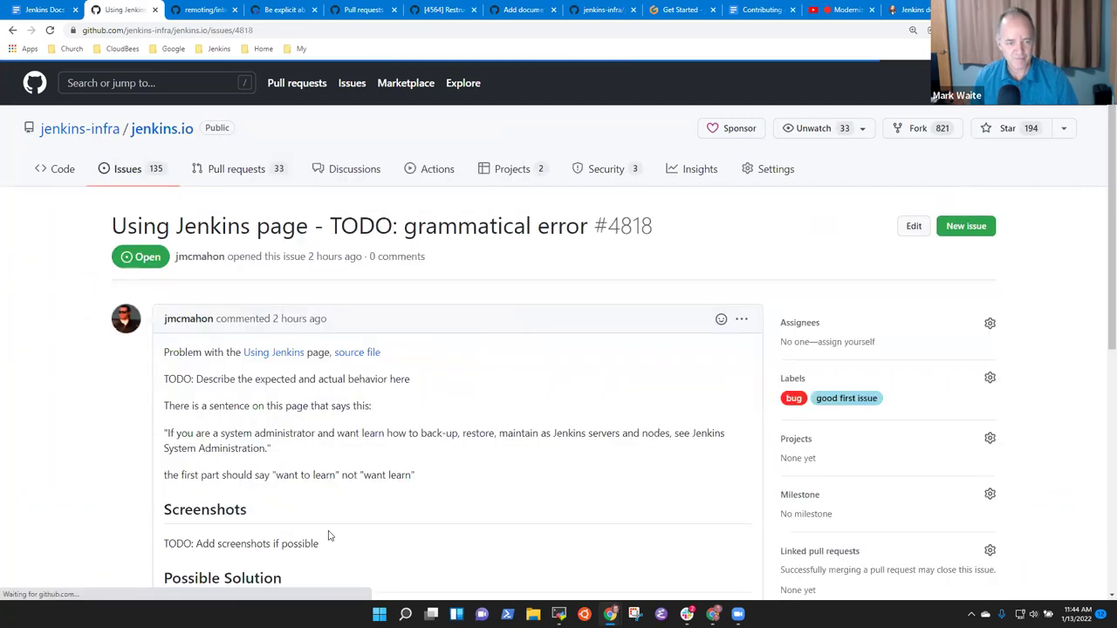
# - Comment '#4819 resolved this issue' on issue #4818 and close it
pyautogui.scroll(-5, 324, 536)
pyautogui.click(262, 352)
pyautogui.write('#')
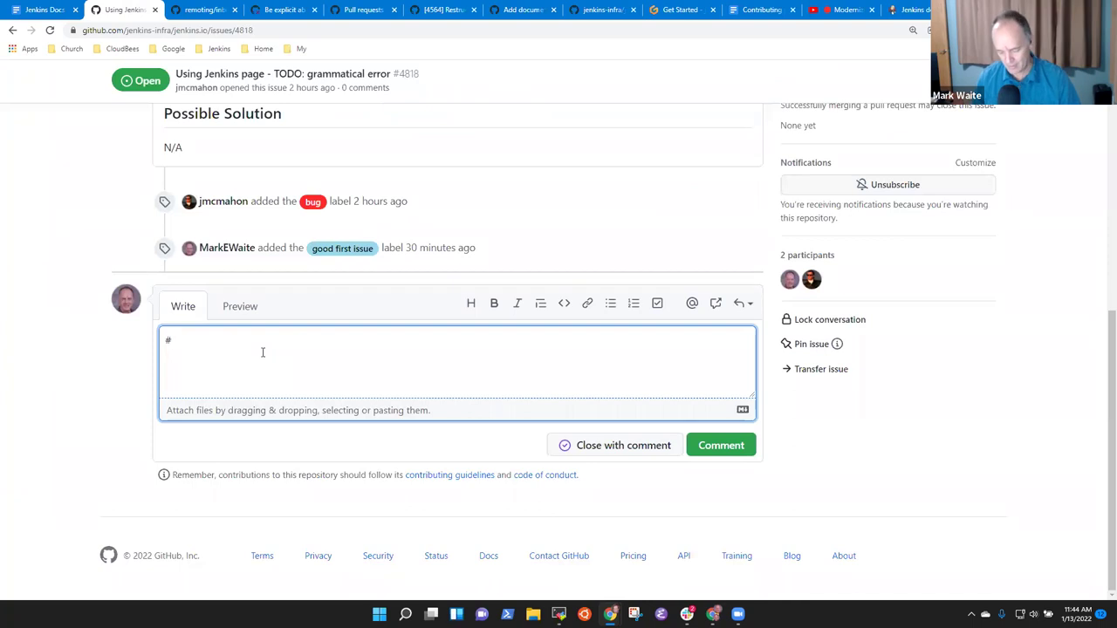
pyautogui.write('4819 resolve')
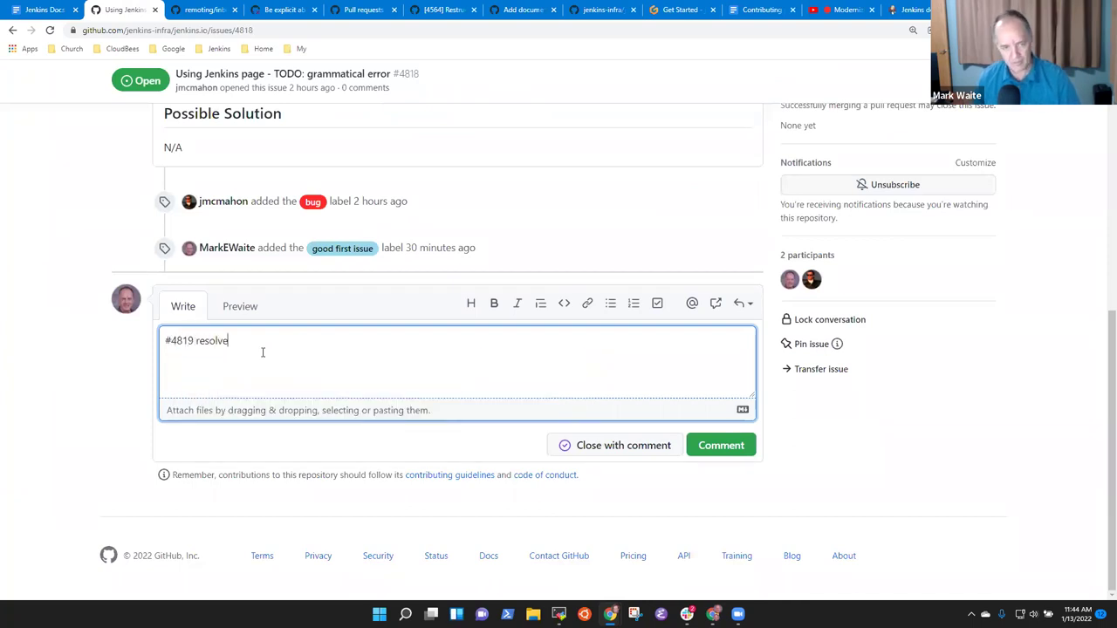
pyautogui.write('d this issue')
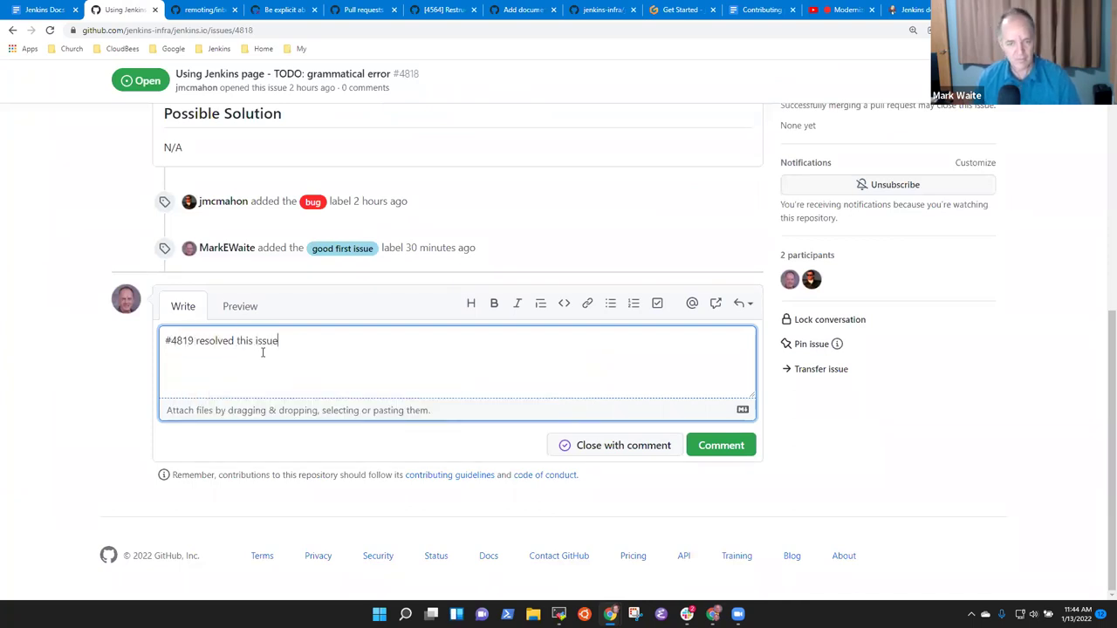
pyautogui.click(640, 448)
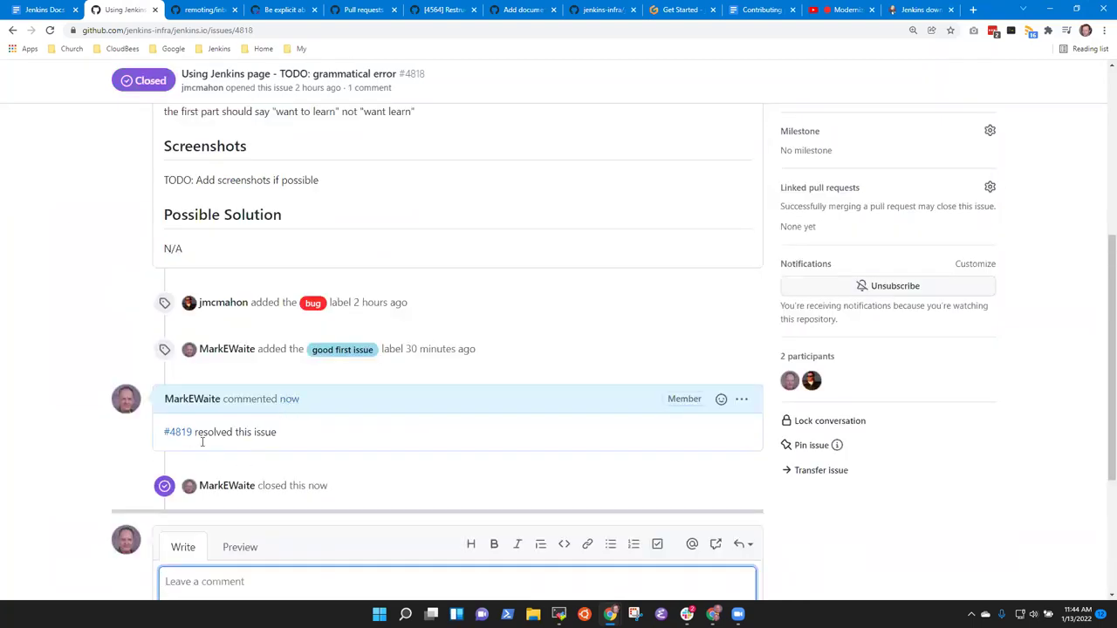
# - Link pull request #4819 to issue #4818 under Linked pull requests
pyautogui.moveTo(185, 437)
pyautogui.scroll(5, 899, 283)
pyautogui.scroll(-3, 894, 305)
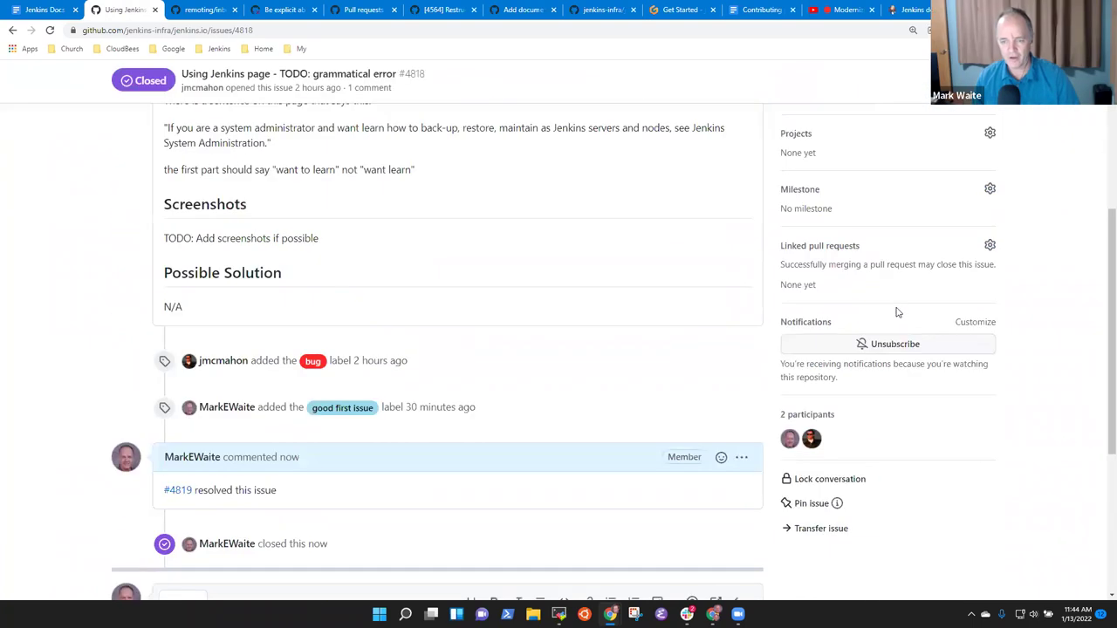
pyautogui.click(823, 248)
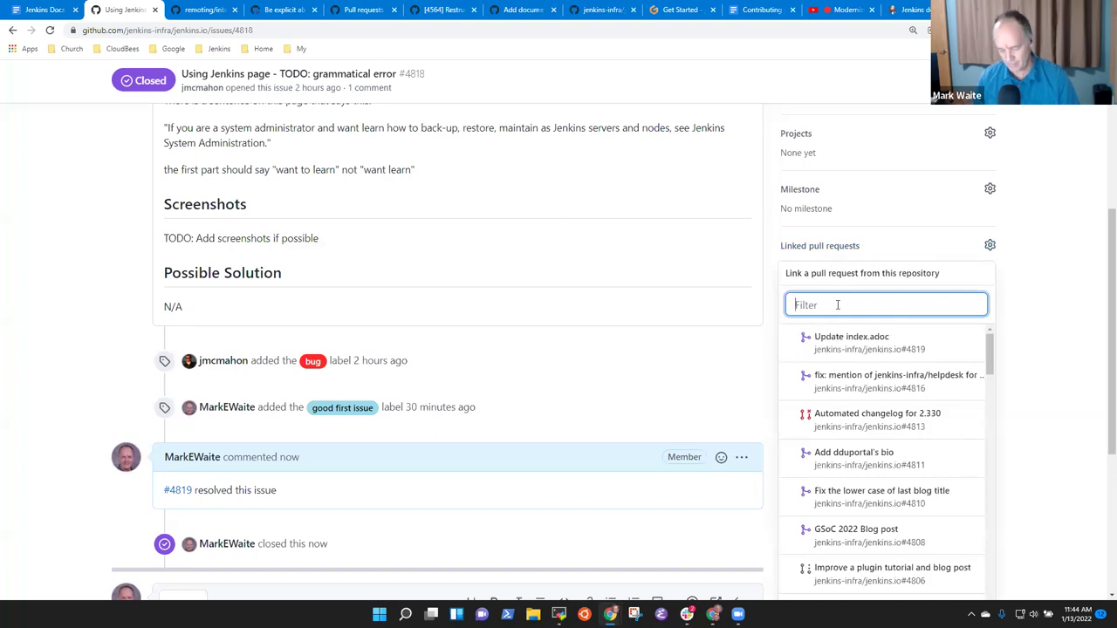
pyautogui.write('4819')
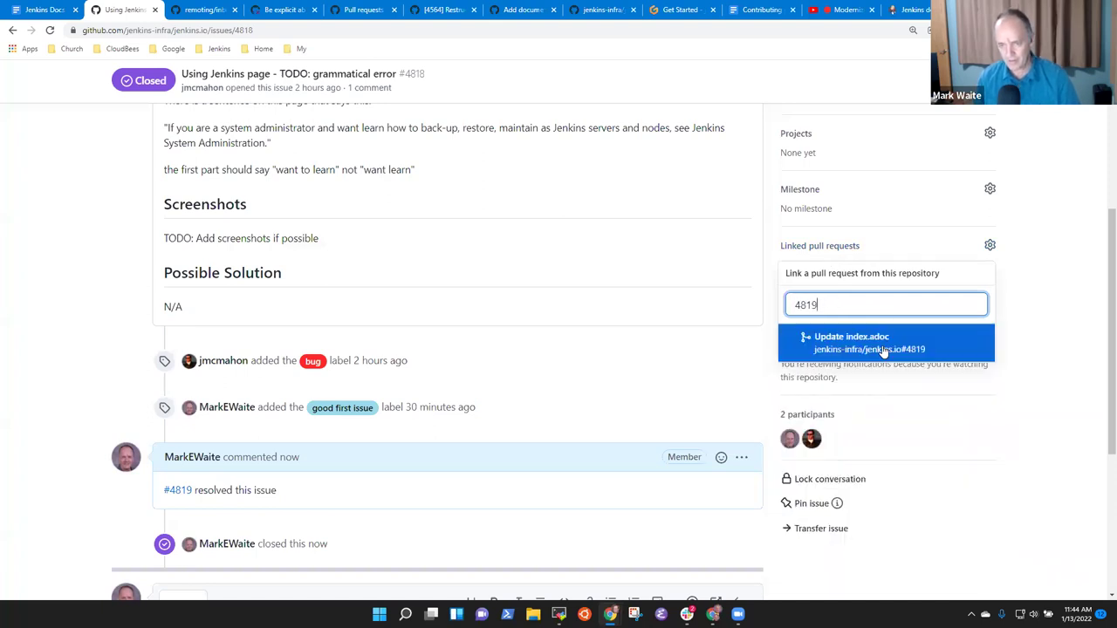
pyautogui.click(884, 351)
pyautogui.click(1048, 359)
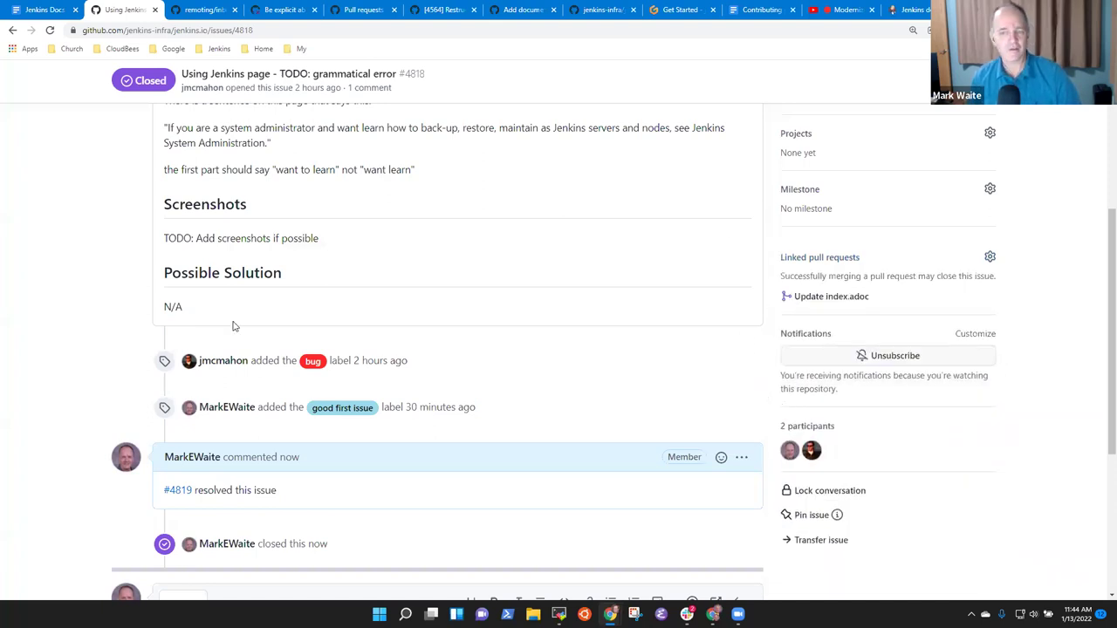
pyautogui.click(37, 11)
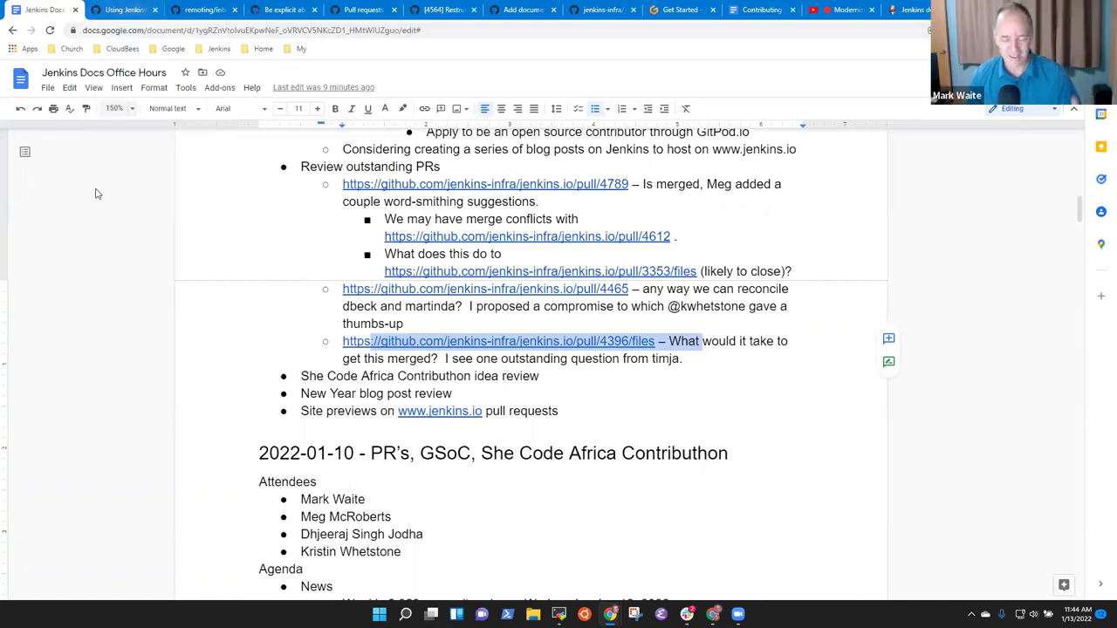
pyautogui.click(748, 343)
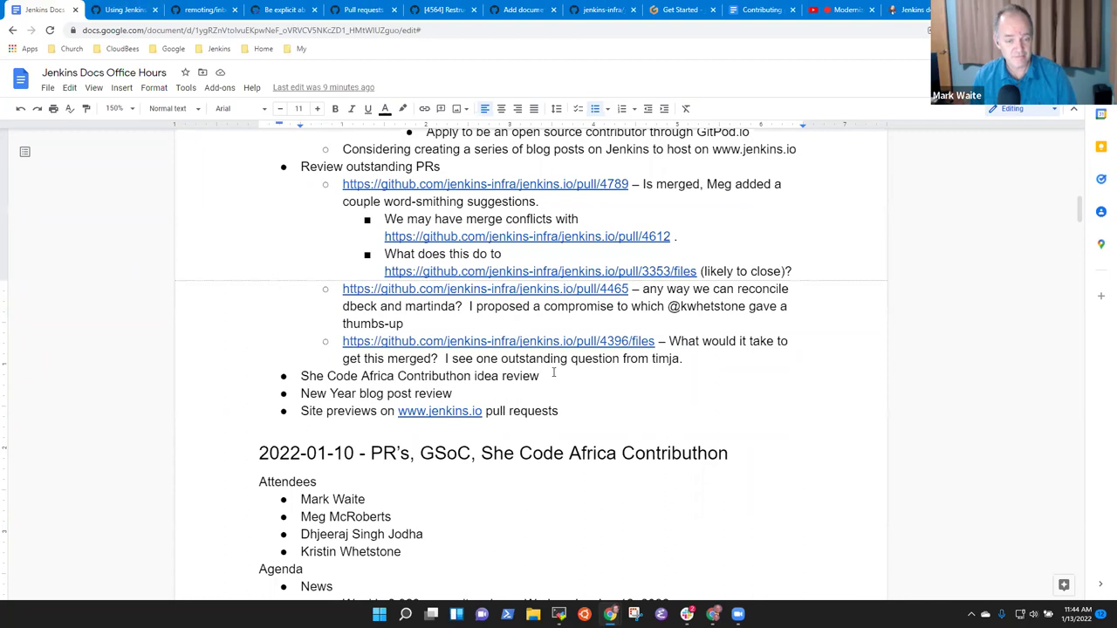
pyautogui.hotkey('shift', 'End')
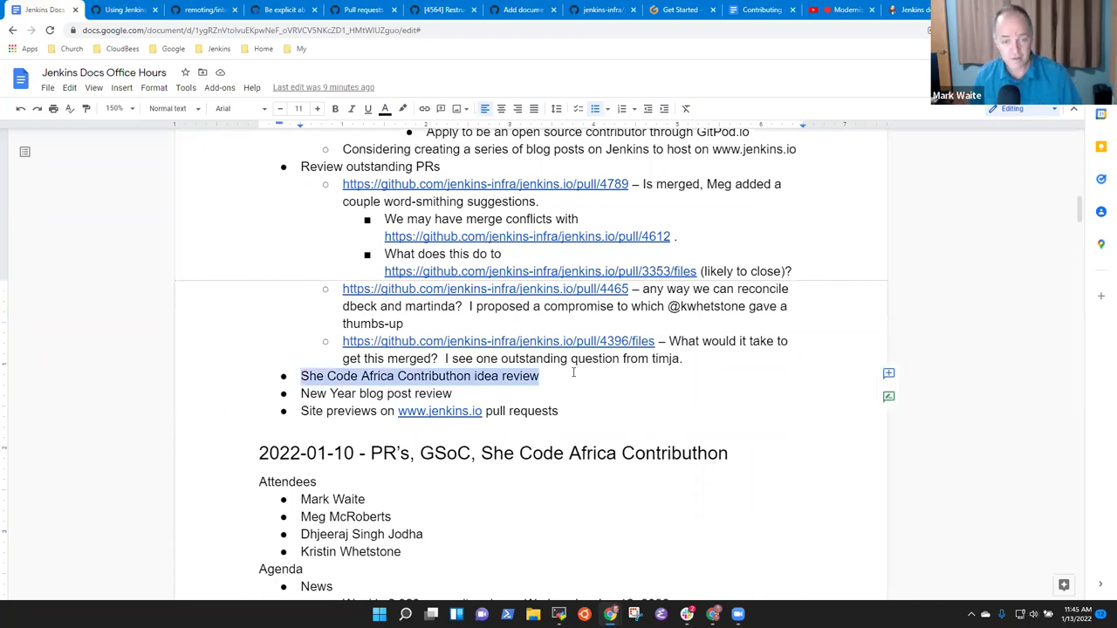
pyautogui.scroll(-5, 573, 373)
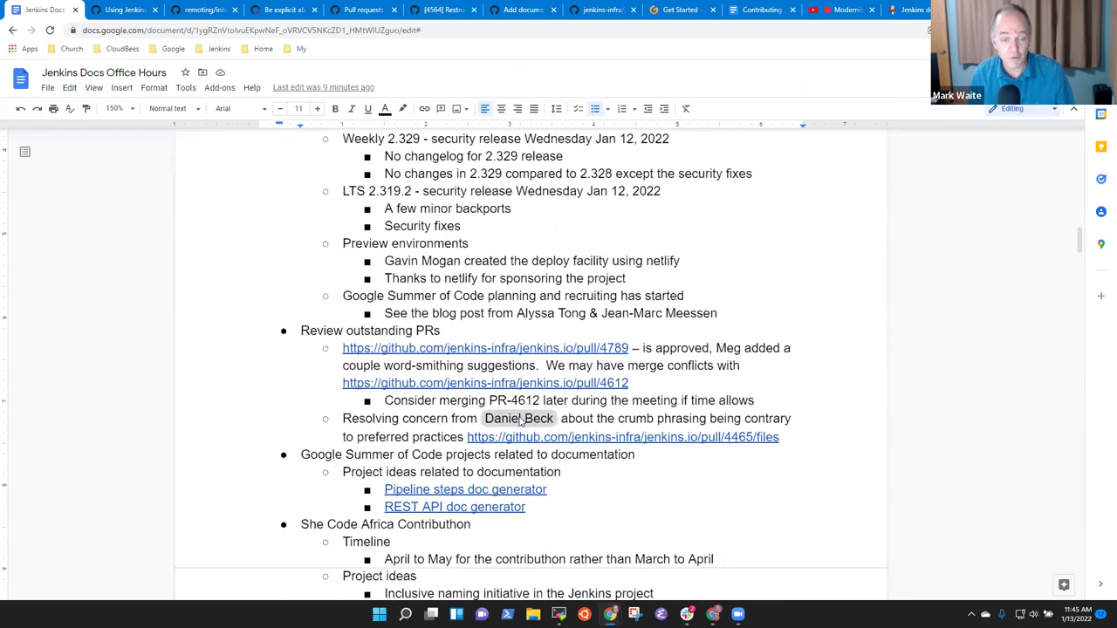
pyautogui.scroll(-2, 521, 421)
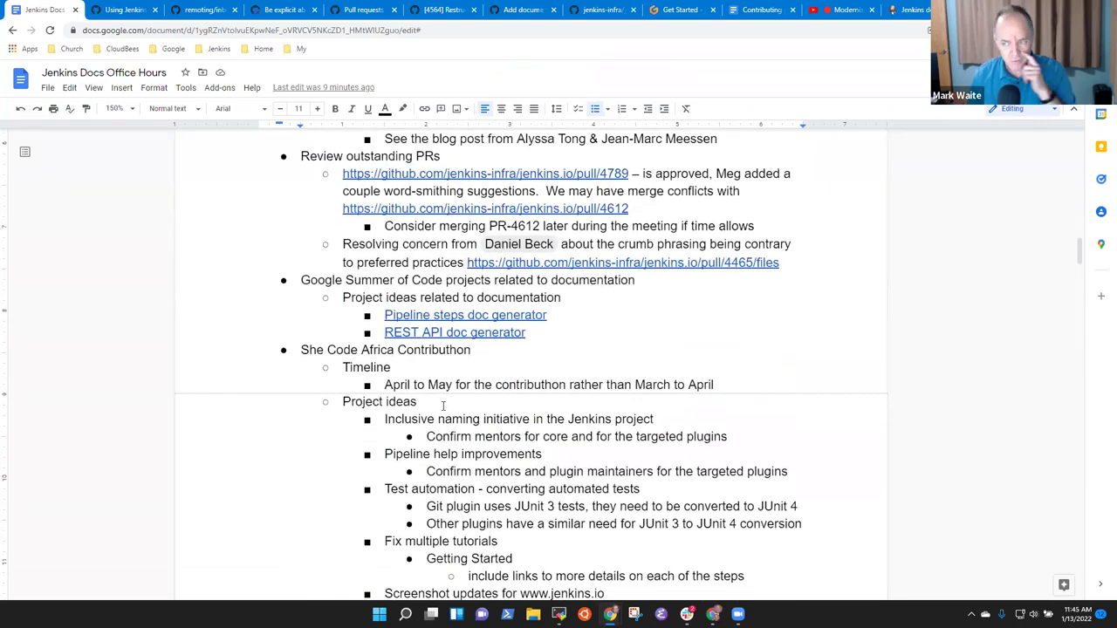
pyautogui.click(497, 419)
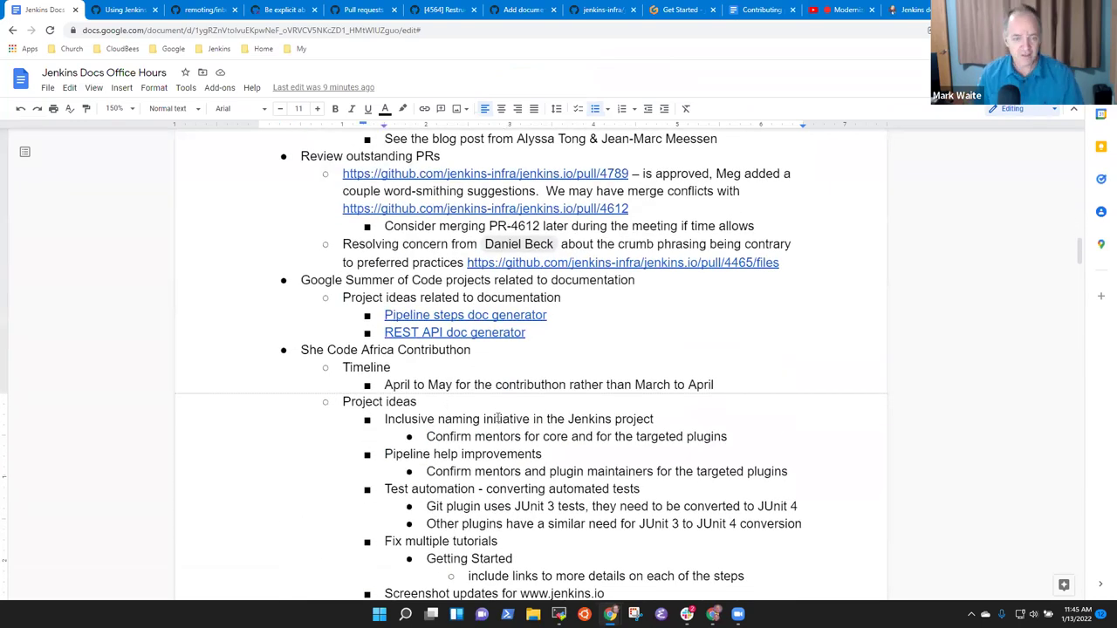
pyautogui.scroll(4, 497, 419)
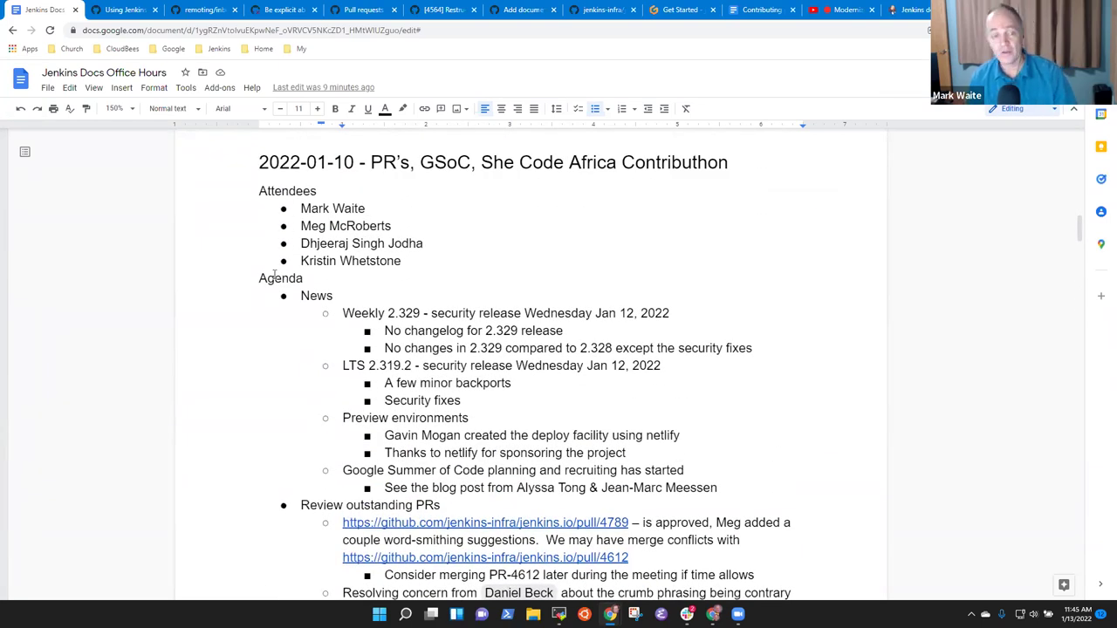
pyautogui.scroll(-2, 313, 283)
pyautogui.scroll(-4, 312, 284)
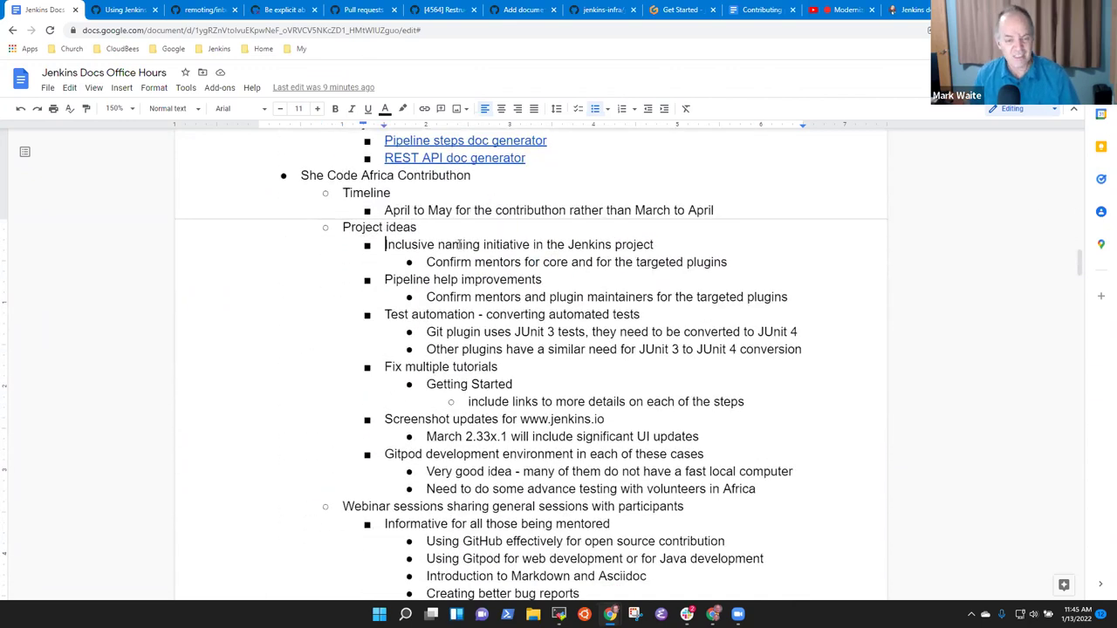
pyautogui.hotkey('shift', 'Down')
pyautogui.hotkey('shift', 'Down')
pyautogui.hotkey('shift', 'Down')
pyautogui.hotkey('shift', 'Down')
pyautogui.hotkey('shift', 'Down')
pyautogui.hotkey('shift', 'Down')
pyautogui.hotkey('shift', 'Down')
pyautogui.hotkey('shift', 'Down')
pyautogui.hotkey('shift', 'Down')
pyautogui.hotkey('shift', 'Down')
pyautogui.hotkey('shift', 'Down')
pyautogui.hotkey('shift', 'Down')
pyautogui.hotkey('shift', 'Down')
pyautogui.hotkey('shift', 'Down')
pyautogui.hotkey('shift', 'Down')
pyautogui.hotkey('shift', 'Left')
pyautogui.hotkey('shift', 'Left')
pyautogui.hotkey('ctrl', 'c')
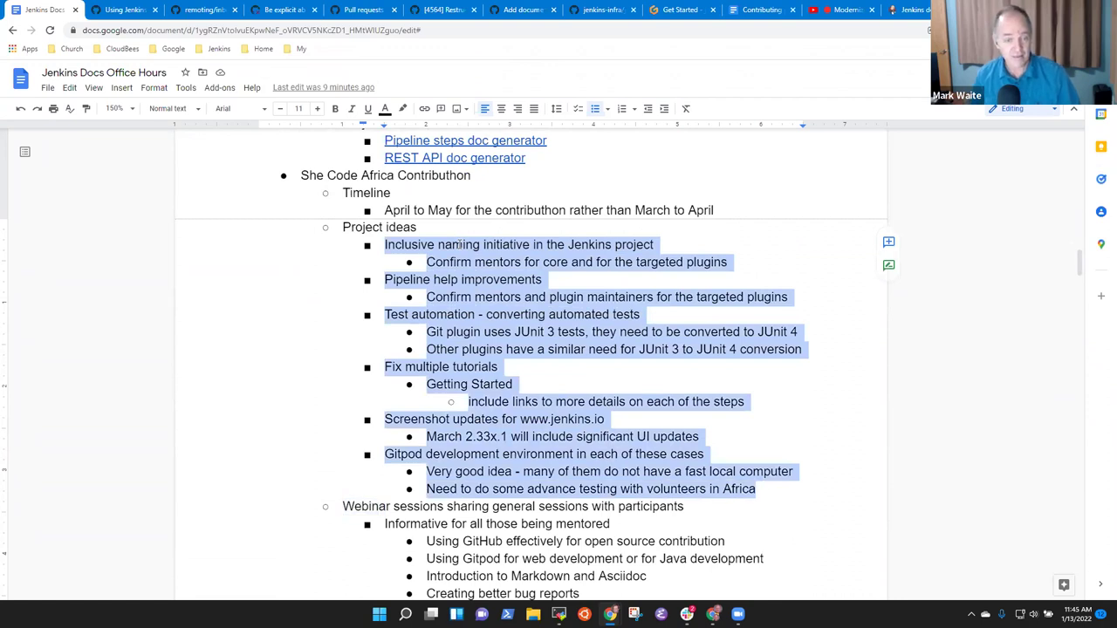
pyautogui.hotkey('ctrl', 'Home')
pyautogui.scroll(-6, 411, 209)
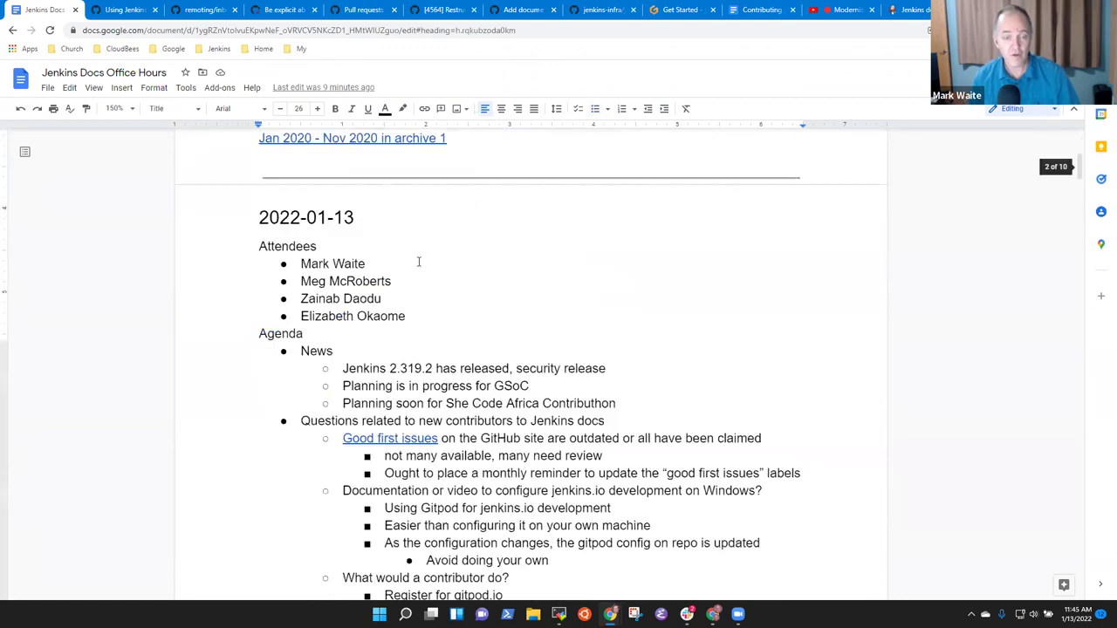
pyautogui.scroll(-8, 417, 323)
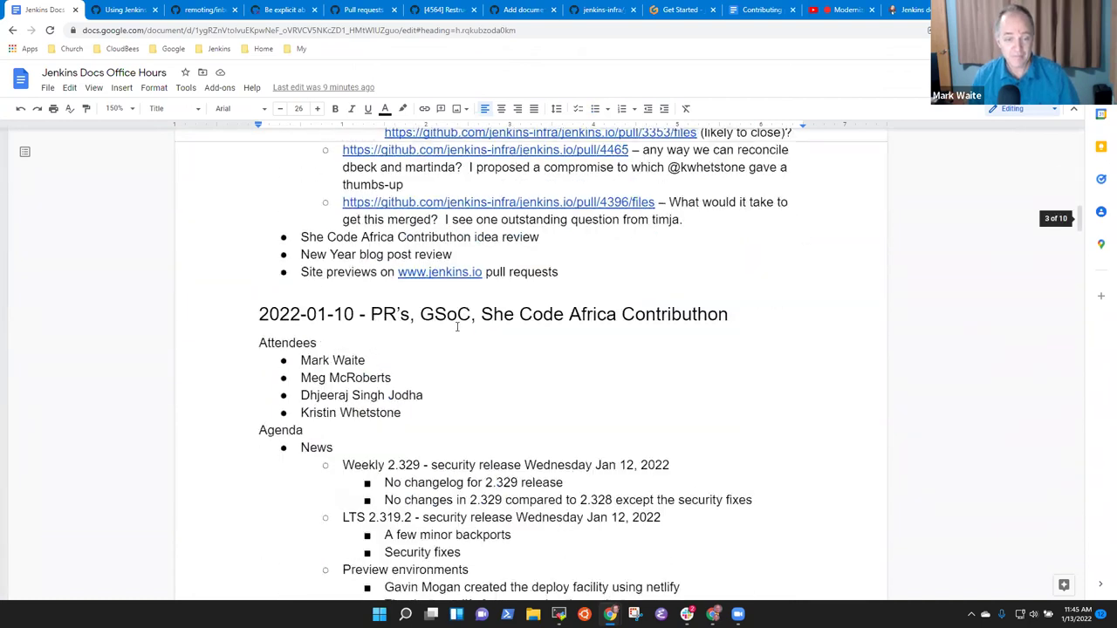
# - Paste the project ideas list as an indented sub-list under the idea review item
pyautogui.click(545, 220)
pyautogui.press('Return')
pyautogui.press('Tab')
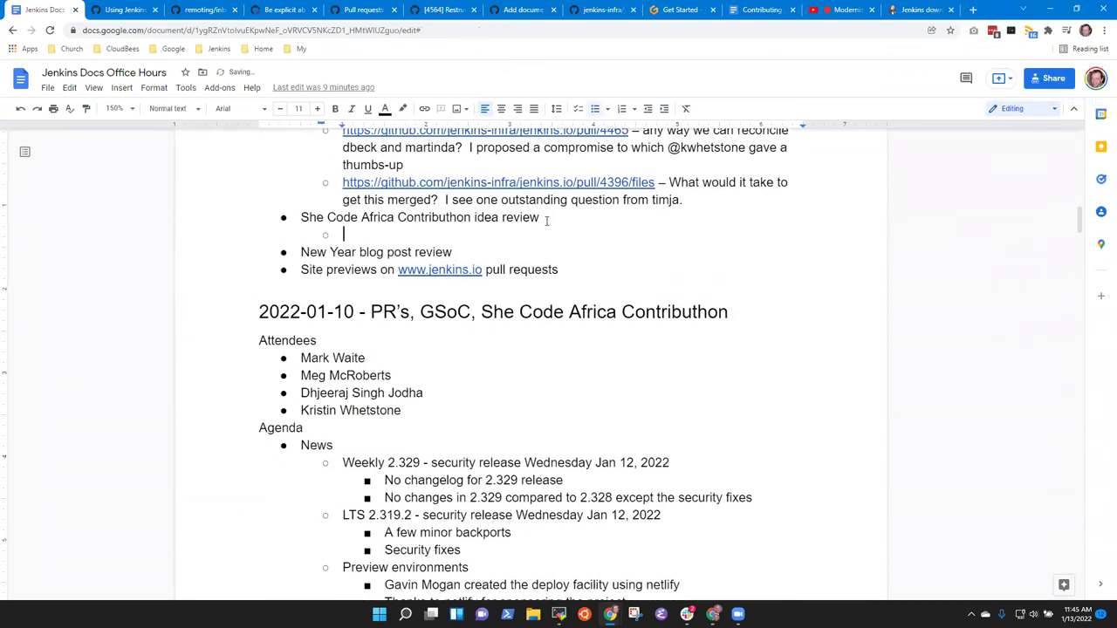
pyautogui.hotkey('ctrl', 'v')
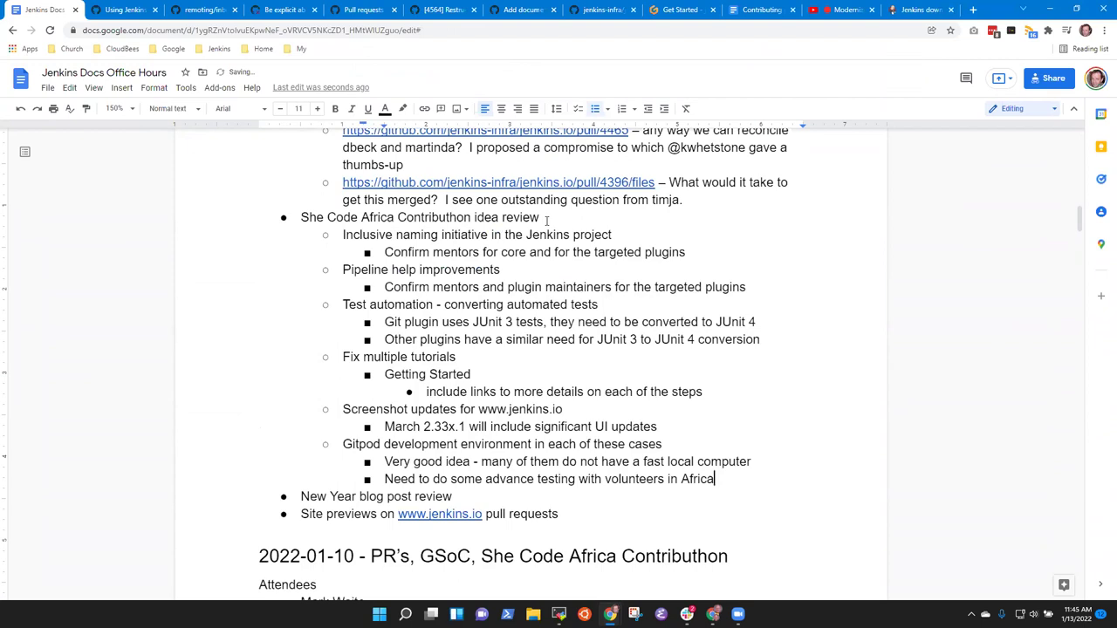
# - Highlight the Inclusive naming, Pipeline help improvements and Test automation ideas in turn for discussion
pyautogui.tripleClick(491, 234)
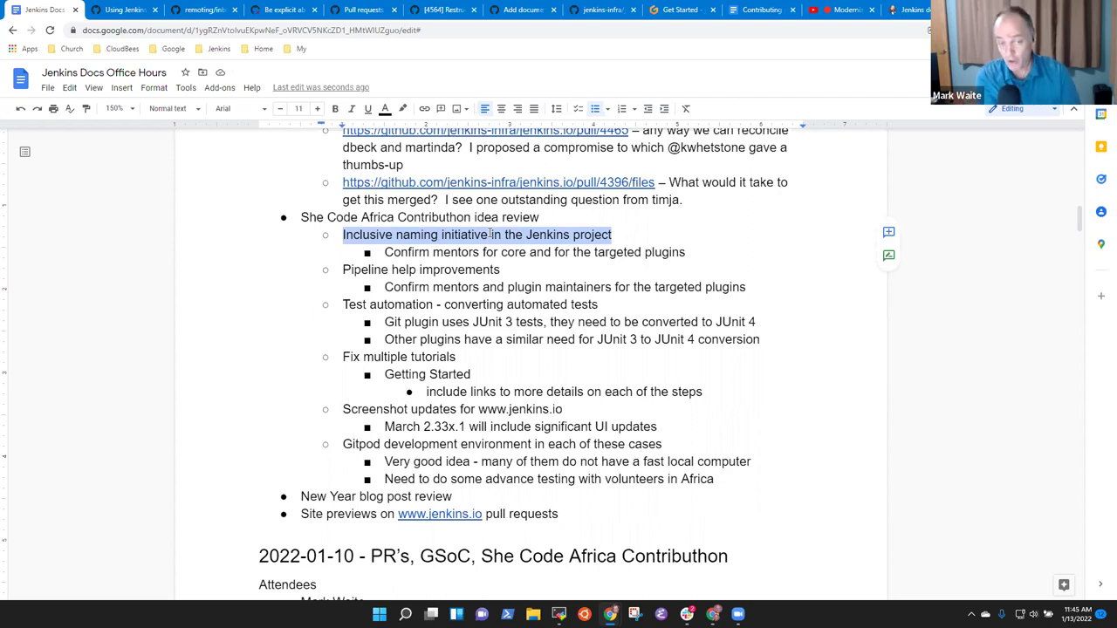
pyautogui.press('Down')
pyautogui.press('Down')
pyautogui.press('Down')
pyautogui.press('Up')
pyautogui.press('Home')
pyautogui.hotkey('shift', 'End')
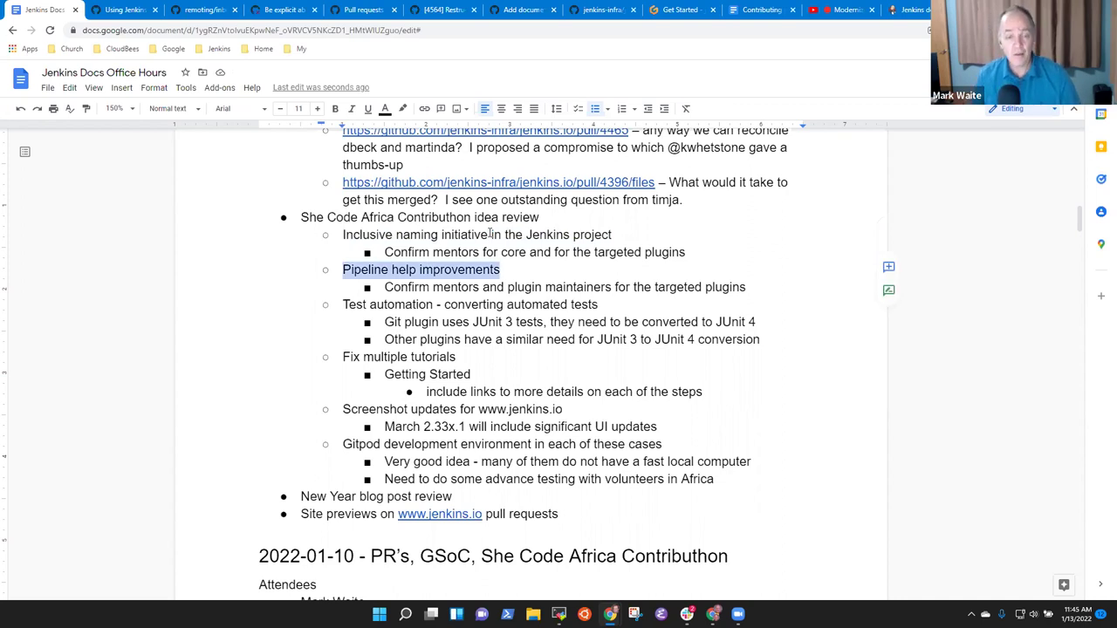
pyautogui.press('Down')
pyautogui.press('Down')
pyautogui.press('Home')
pyautogui.hotkey('shift', 'End')
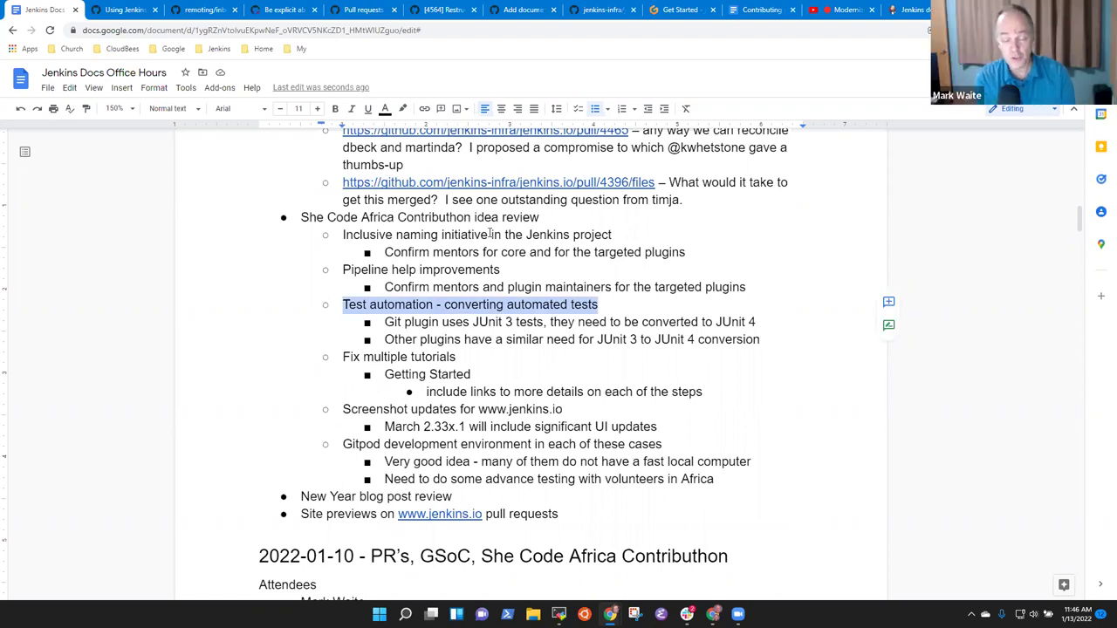
pyautogui.press('Down')
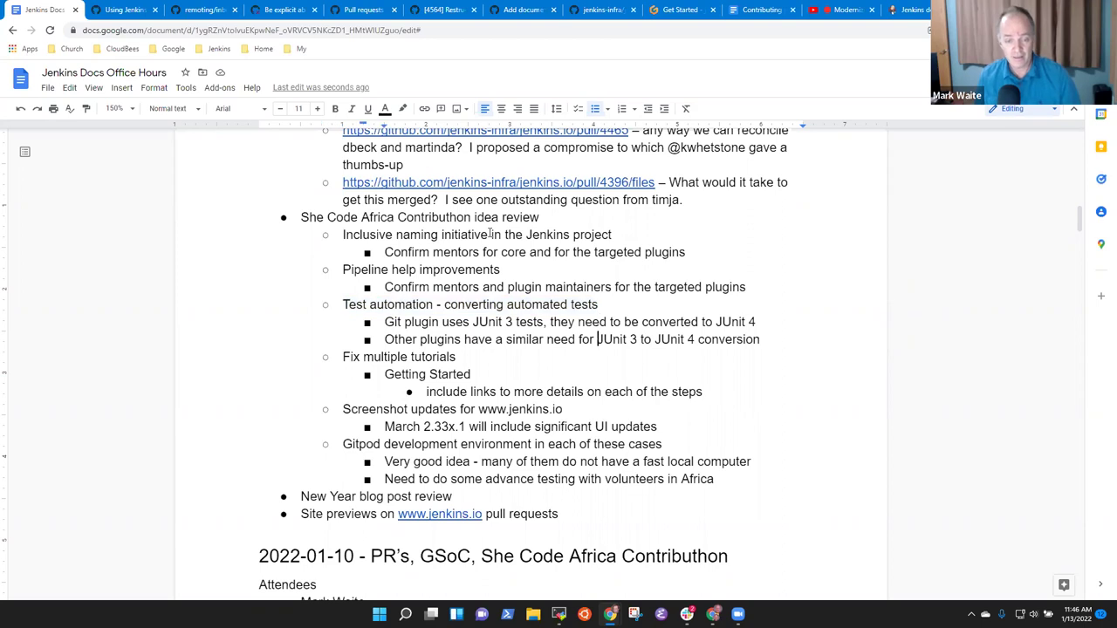
pyautogui.press('Home')
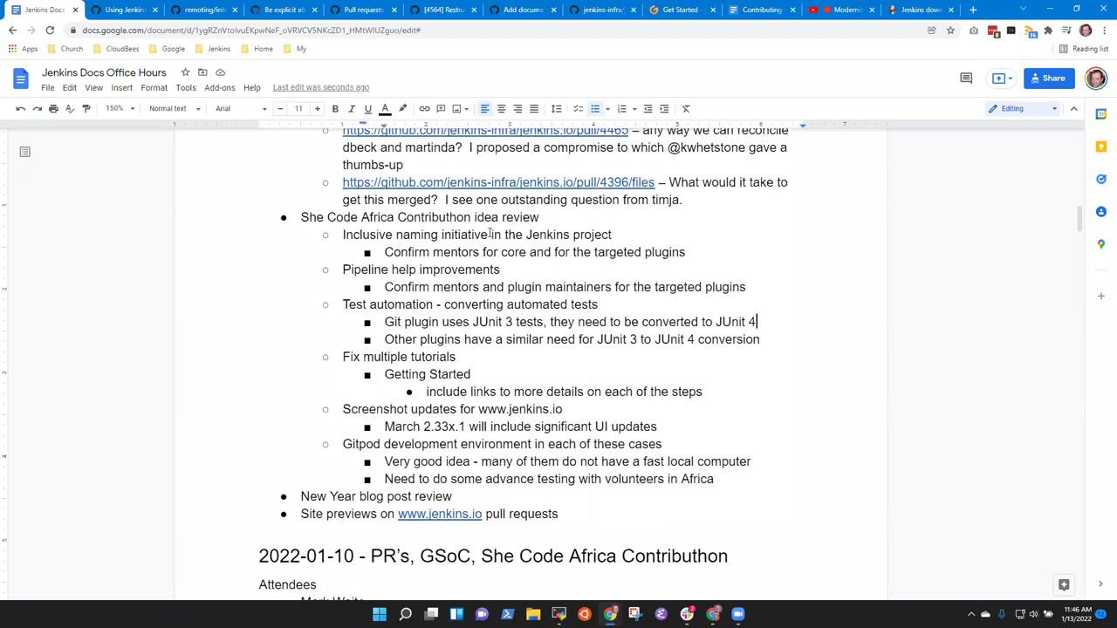
# - Add a bullet after Other plugins: 'May not be as interesting because most students start in Javascript'
pyautogui.press('Down')
pyautogui.press('Return')
pyautogui.write('May nopt')
pyautogui.press('BackSpace')
pyautogui.press('BackSpace')
pyautogui.write('t be as inte')
pyautogui.write('resting be')
pyautogui.write('cause most st')
pyautogui.write('udents are')
pyautogui.press('BackSpace')
pyautogui.press('BackSpace')
pyautogui.press('BackSpace')
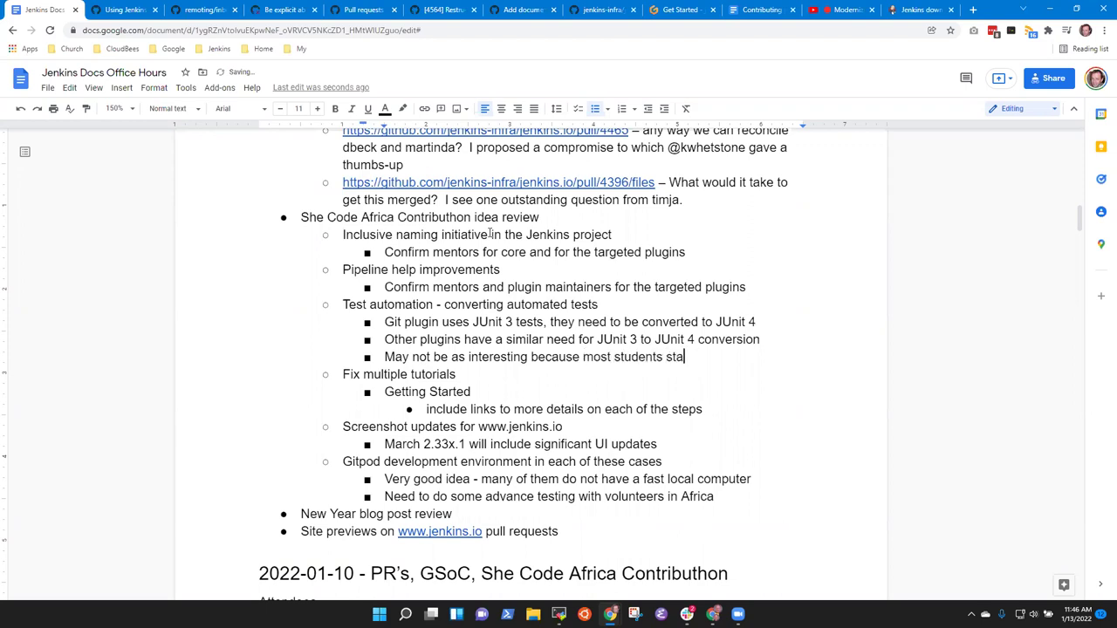
pyautogui.write('t in Javascript')
# - Add the sub-bullet 'Could consider one or two that are interested in Java'
pyautogui.press('Return')
pyautogui.press('Tab')
pyautogui.write('Could consider a')
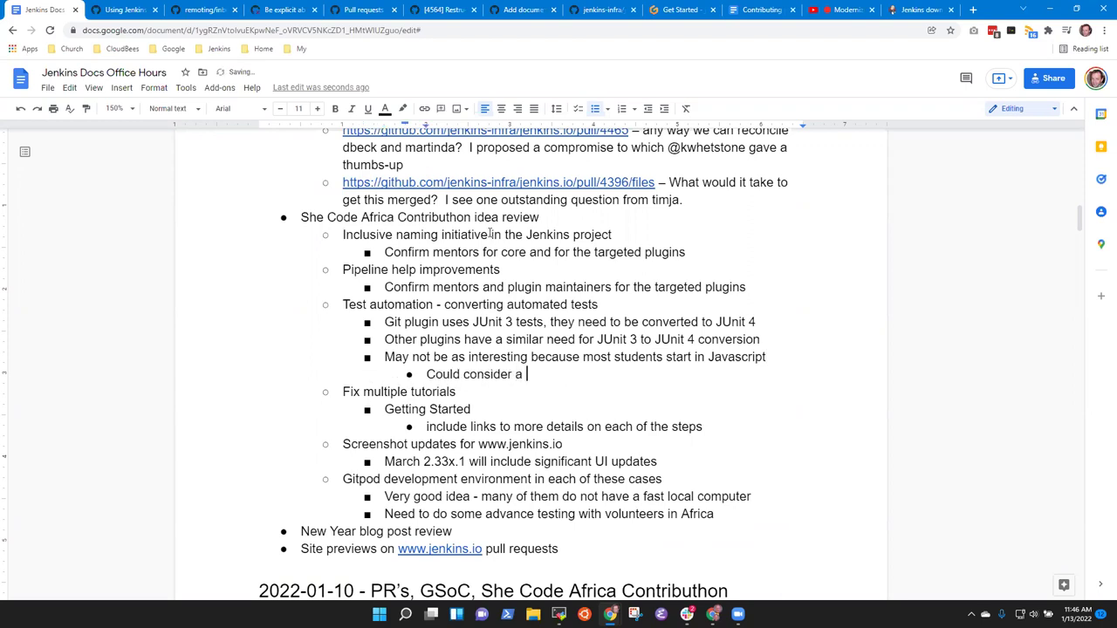
pyautogui.press('BackSpace')
pyautogui.press('BackSpace')
pyautogui.write('one or two that have')
pyautogui.press('BackSpace')
pyautogui.press('BackSpace')
pyautogui.press('BackSpace')
pyautogui.press('BackSpace')
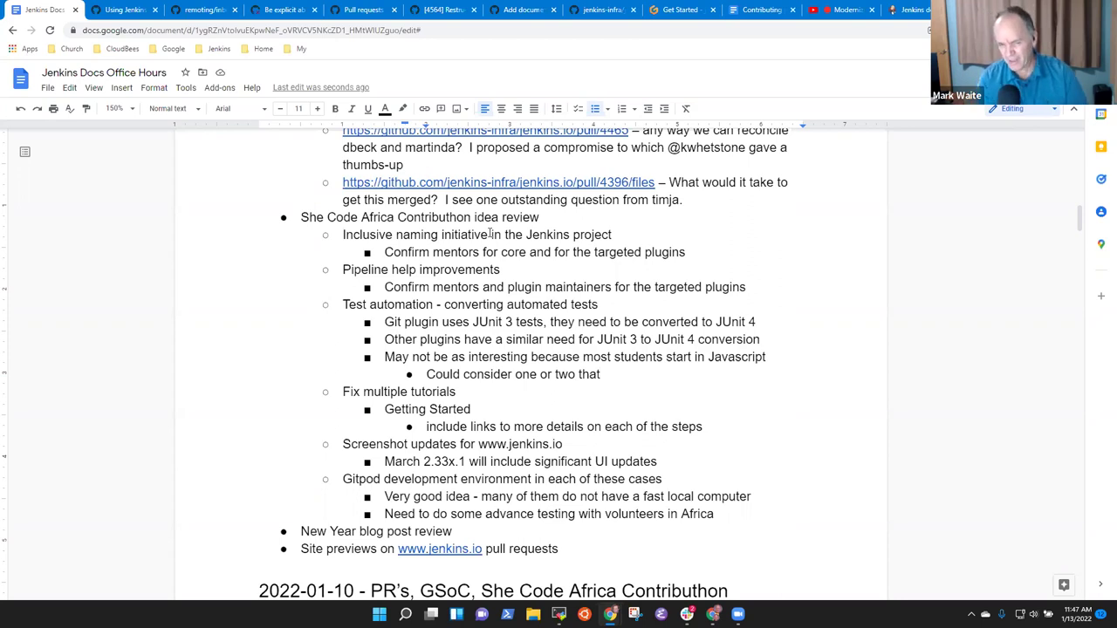
pyautogui.press('Up')
pyautogui.press('End')
pyautogui.hotkey('ctrl', 'shift', 'Left')
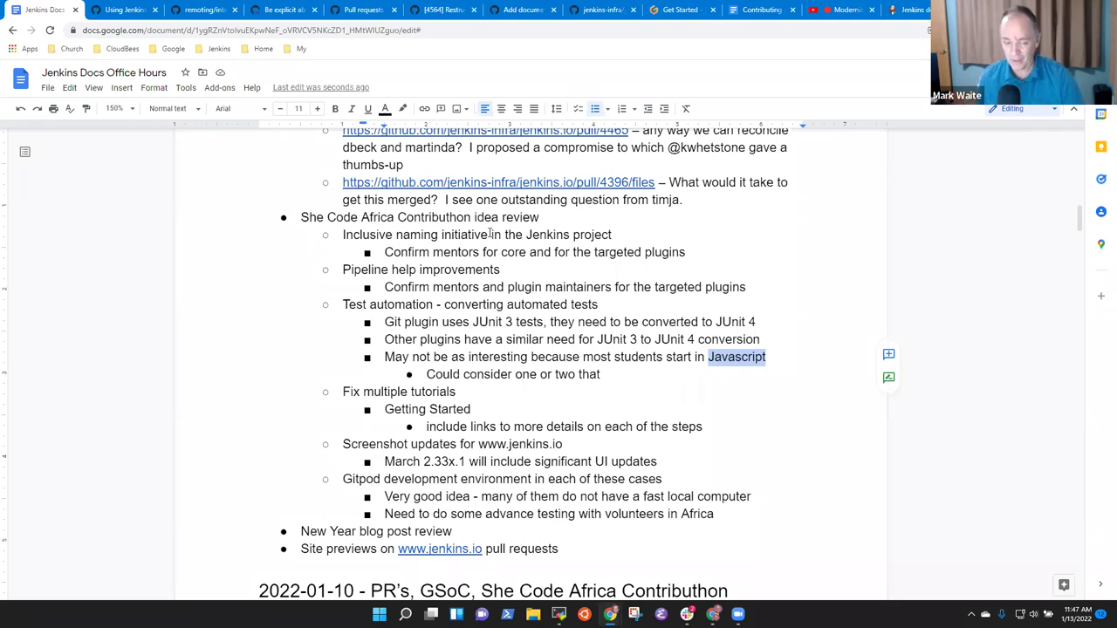
pyautogui.click(490, 234)
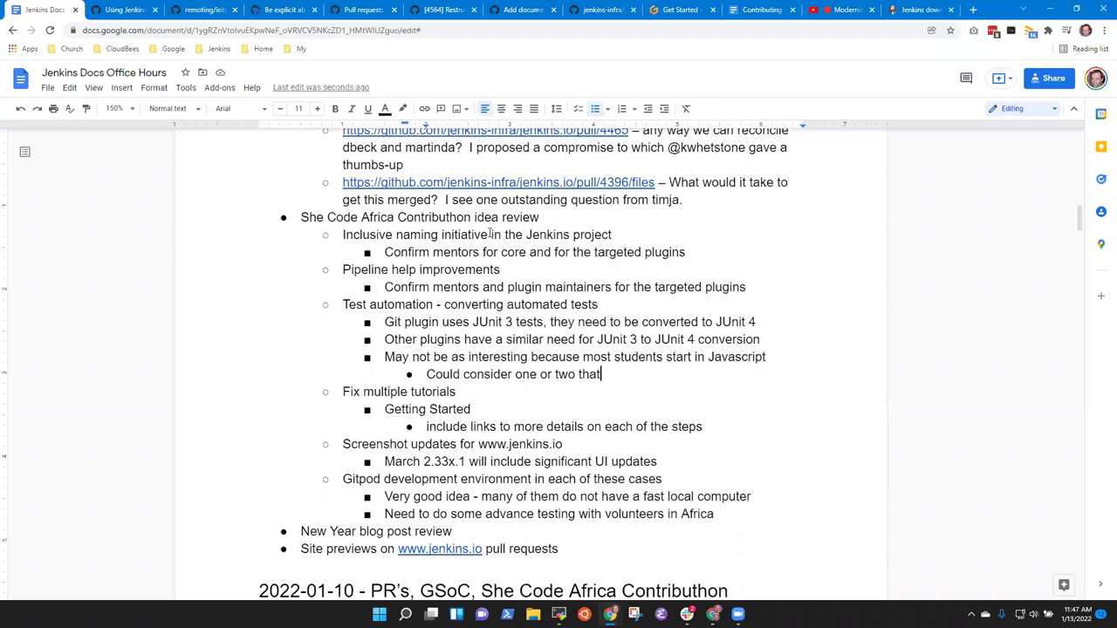
pyautogui.write('have Java')
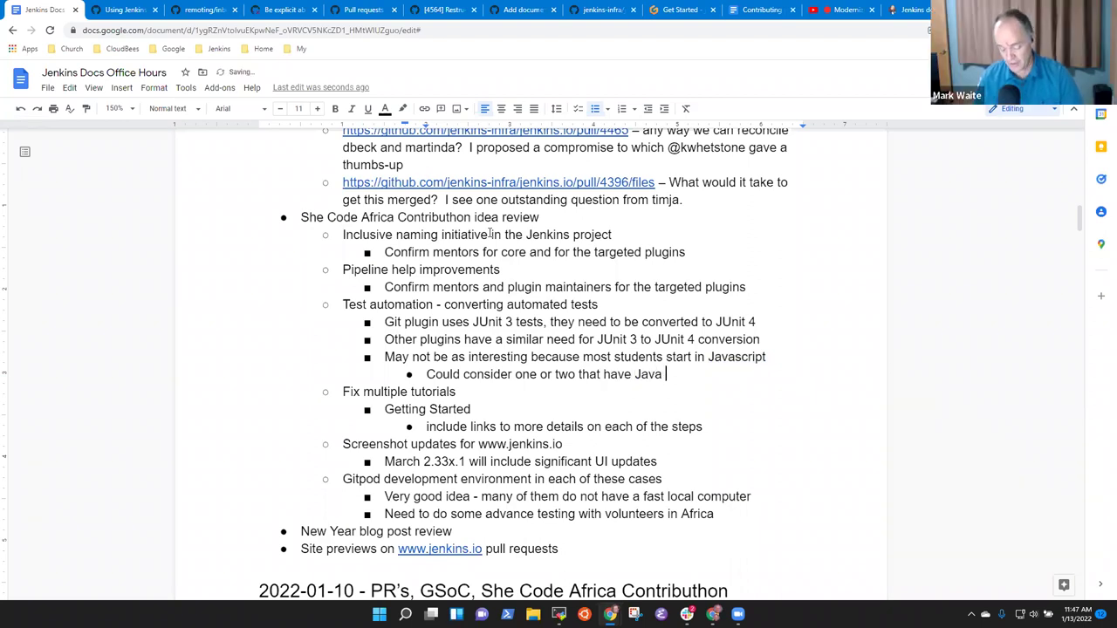
pyautogui.press('BackSpace')
pyautogui.press('BackSpace')
pyautogui.press('BackSpace')
pyautogui.press('BackSpace')
pyautogui.press('BackSpace')
pyautogui.press('BackSpace')
pyautogui.press('BackSpace')
pyautogui.press('BackSpace')
pyautogui.press('BackSpace')
pyautogui.press('BackSpace')
pyautogui.write('are int')
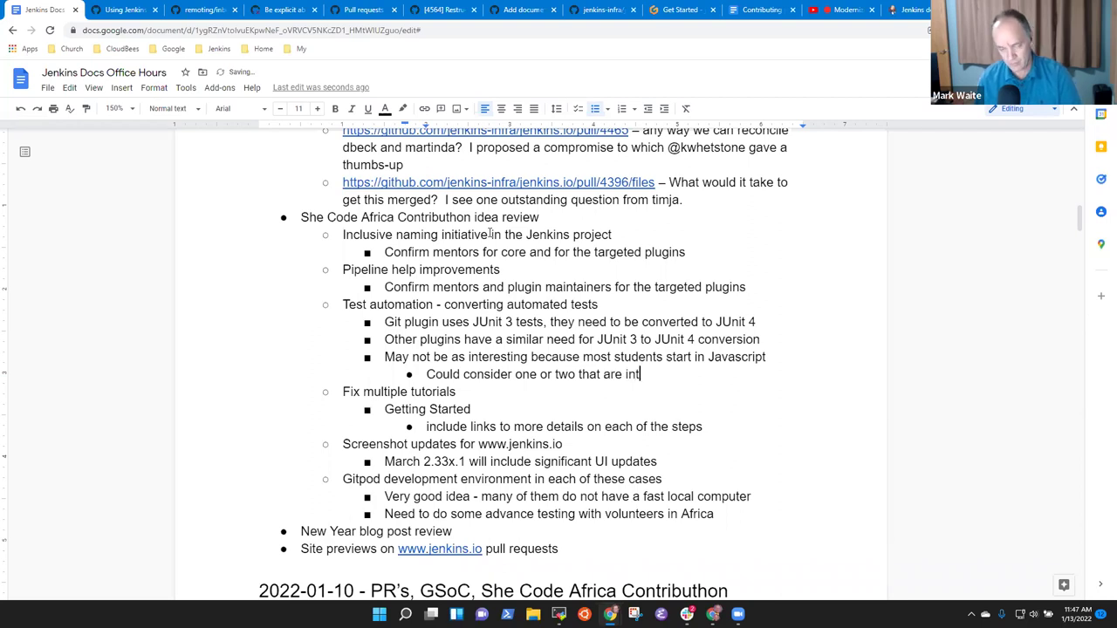
pyautogui.write('erested in Java')
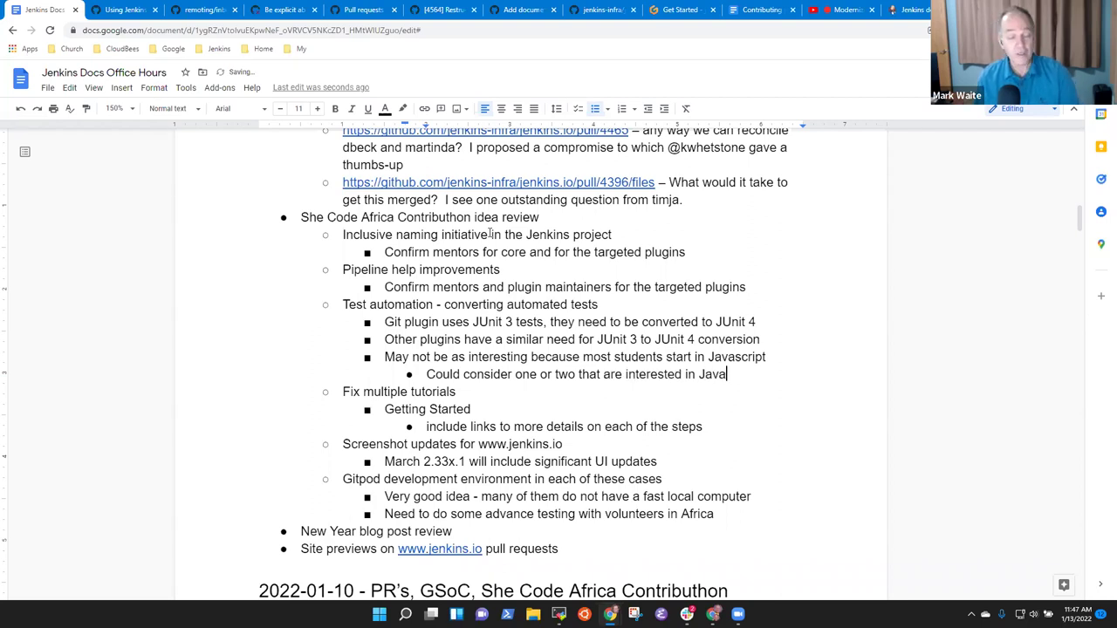
# - Reread the Test automation item and its Javascript note, ending on Fix multiple tutorials
pyautogui.press('Up')
pyautogui.press('Up')
pyautogui.press('Up')
pyautogui.press('Up')
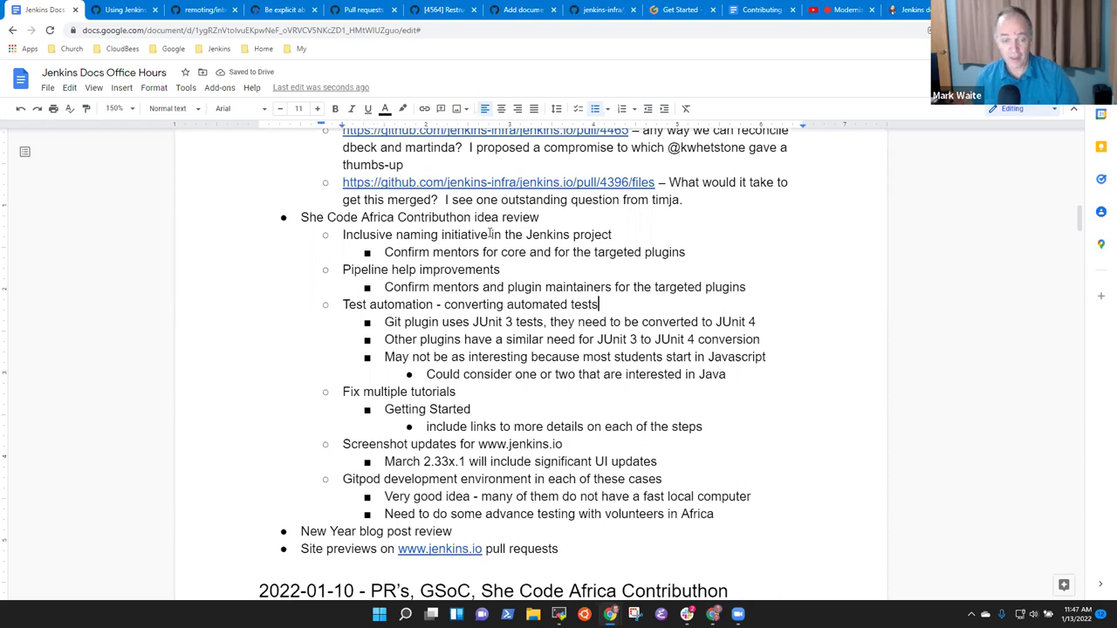
pyautogui.press('Home')
pyautogui.hotkey('shift', 'End')
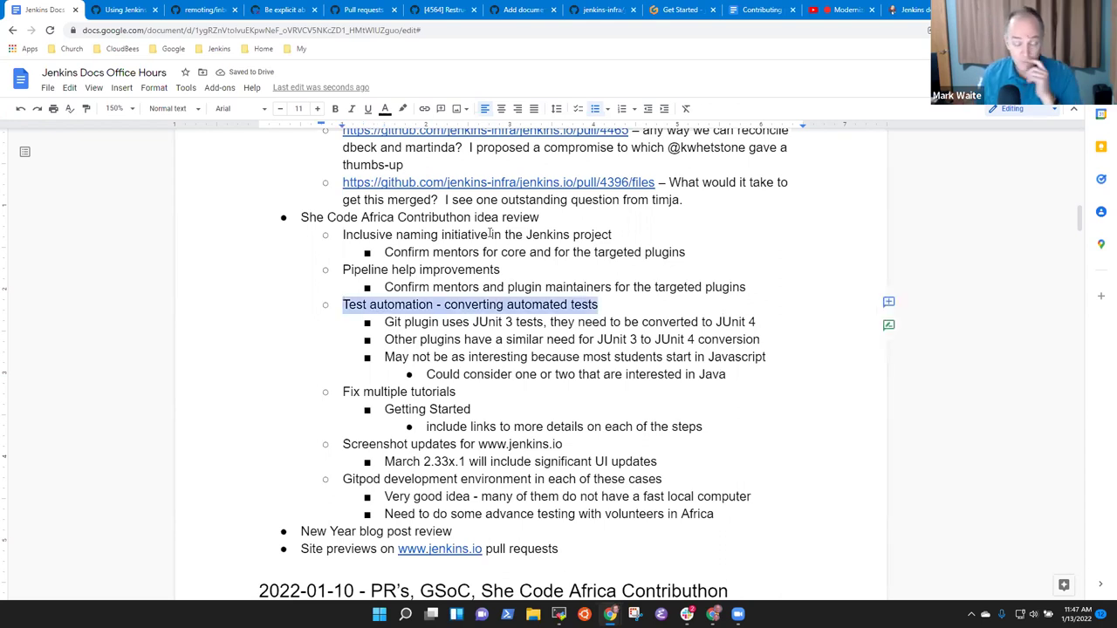
pyautogui.press('Down')
pyautogui.press('Down')
pyautogui.press('Down')
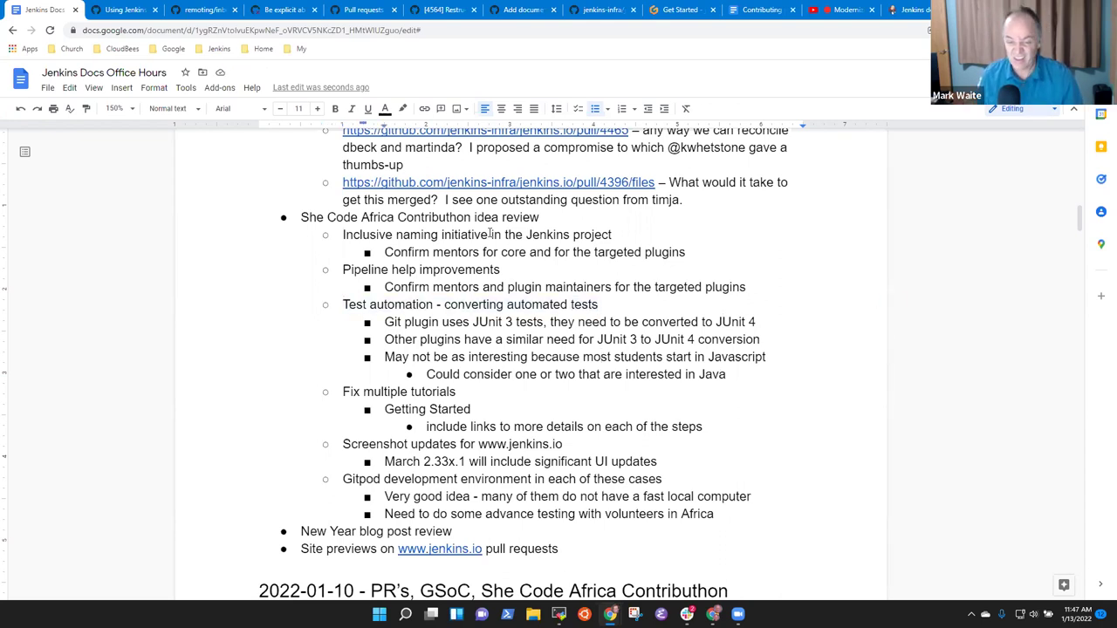
pyautogui.press('End')
pyautogui.hotkey('ctrl', 'shift', 'Left')
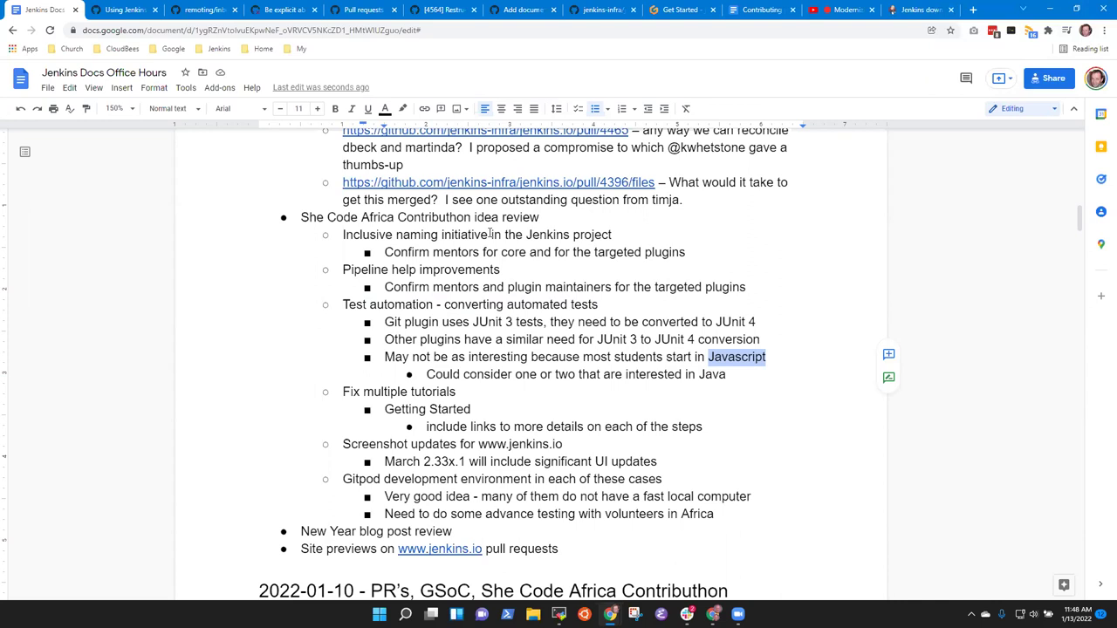
pyautogui.press('Down')
pyautogui.press('Down')
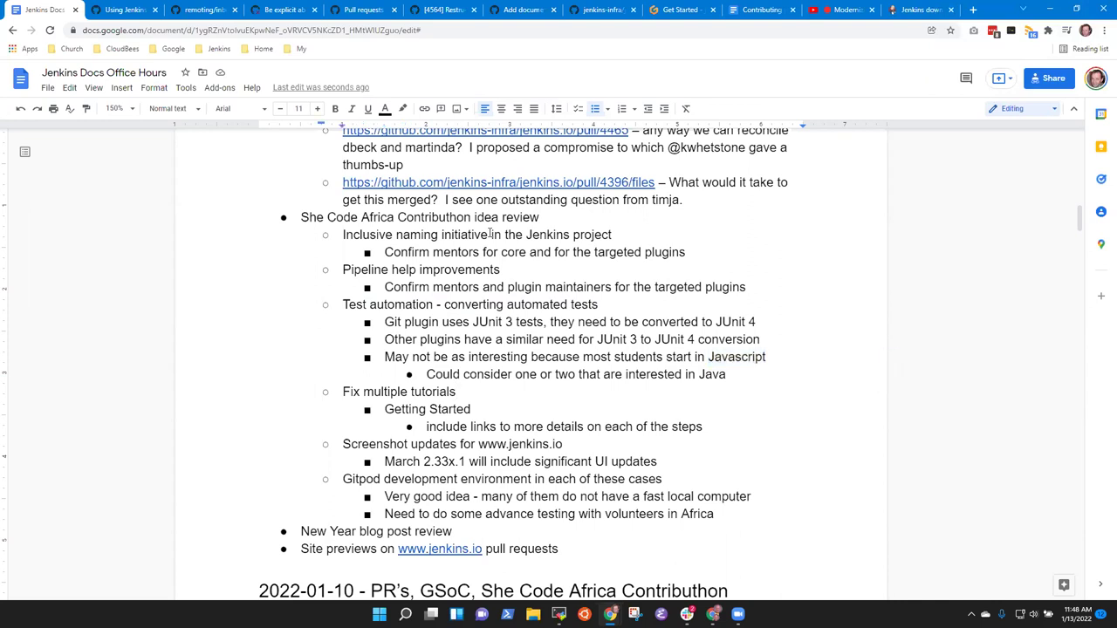
pyautogui.press('Down')
pyautogui.press('Down')
pyautogui.press('Up')
pyautogui.press('Up')
# - Add an outdented bullet 'Project ideas form allows us to guide to choose people with specific skills'
pyautogui.press('Return')
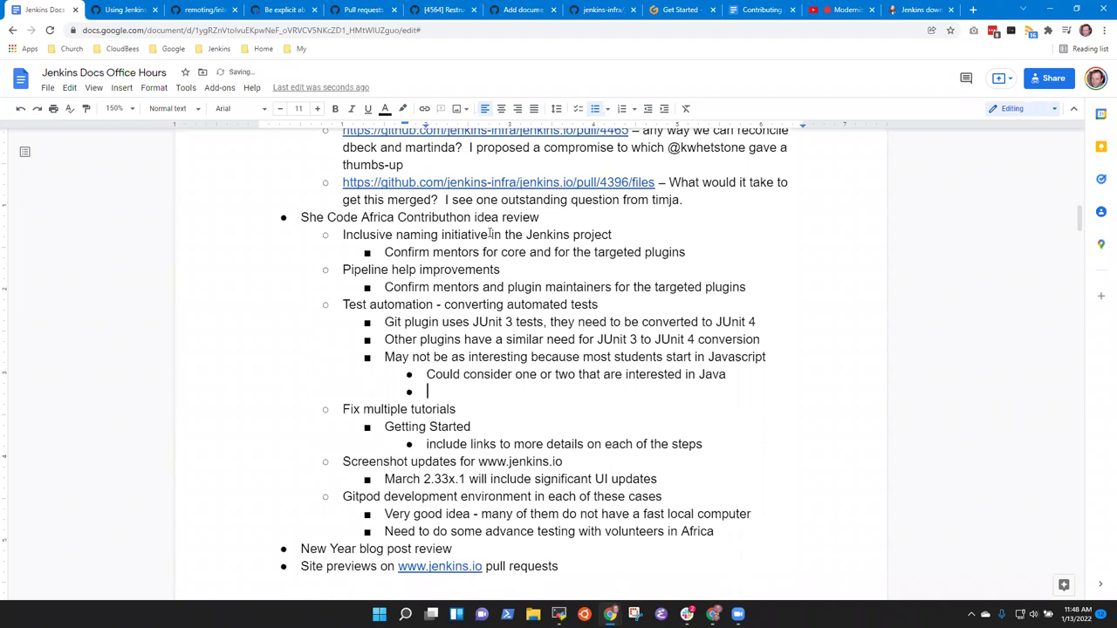
pyautogui.hotkey('shift', 'Tab')
pyautogui.write('Project ideas form ')
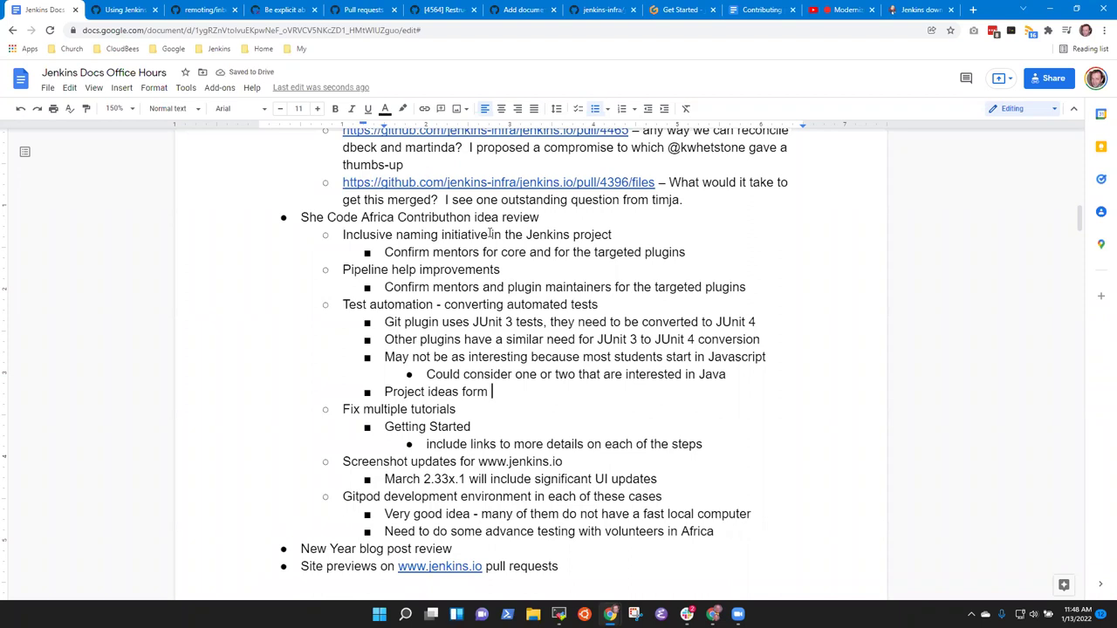
pyautogui.write('allows us to guide ')
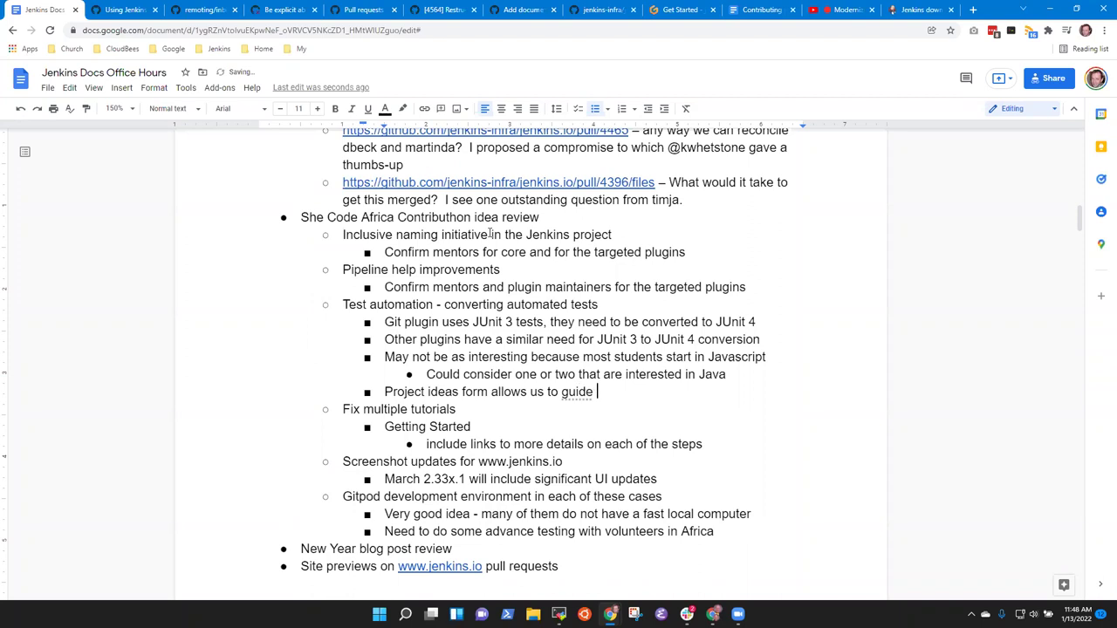
pyautogui.write('to choose people with sk')
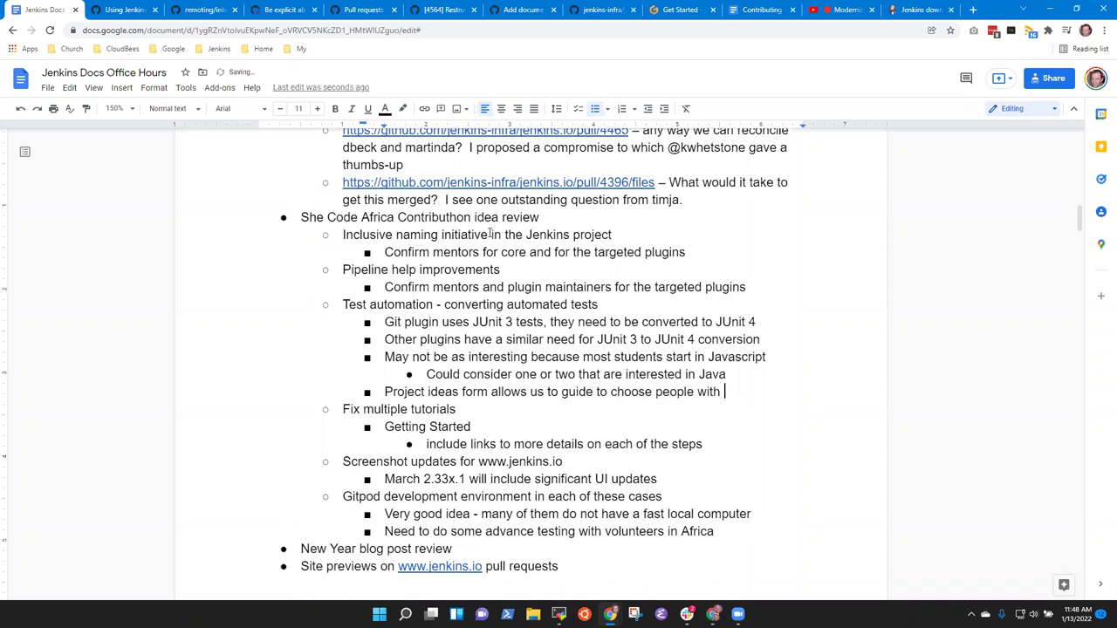
pyautogui.press('BackSpace')
pyautogui.press('BackSpace')
pyautogui.write('specific skills')
# - Add the sub-bullet 'Assure that we can answer the project idea questions in proposal'
pyautogui.press('Return')
pyautogui.press('Tab')
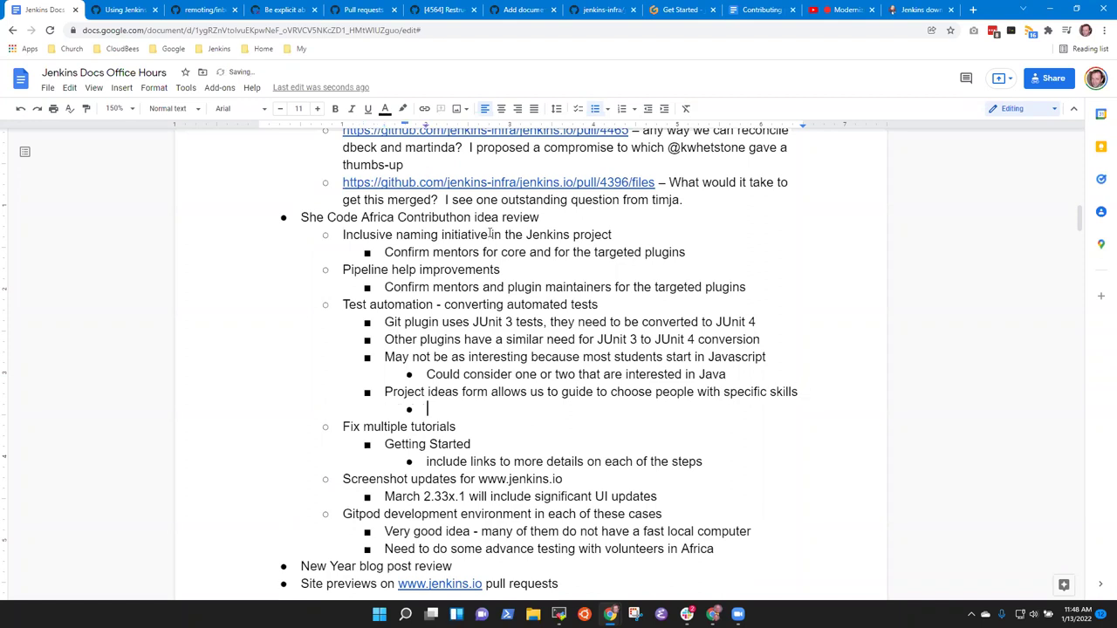
pyautogui.write('Assure that we include')
pyautogui.press('BackSpace')
pyautogui.hotkey('ctrl', 'BackSpace')
pyautogui.hotkey('ctrl', 'BackSpace')
pyautogui.hotkey('ctrl', 'BackSpace')
pyautogui.hotkey('ctrl', 'BackSpace')
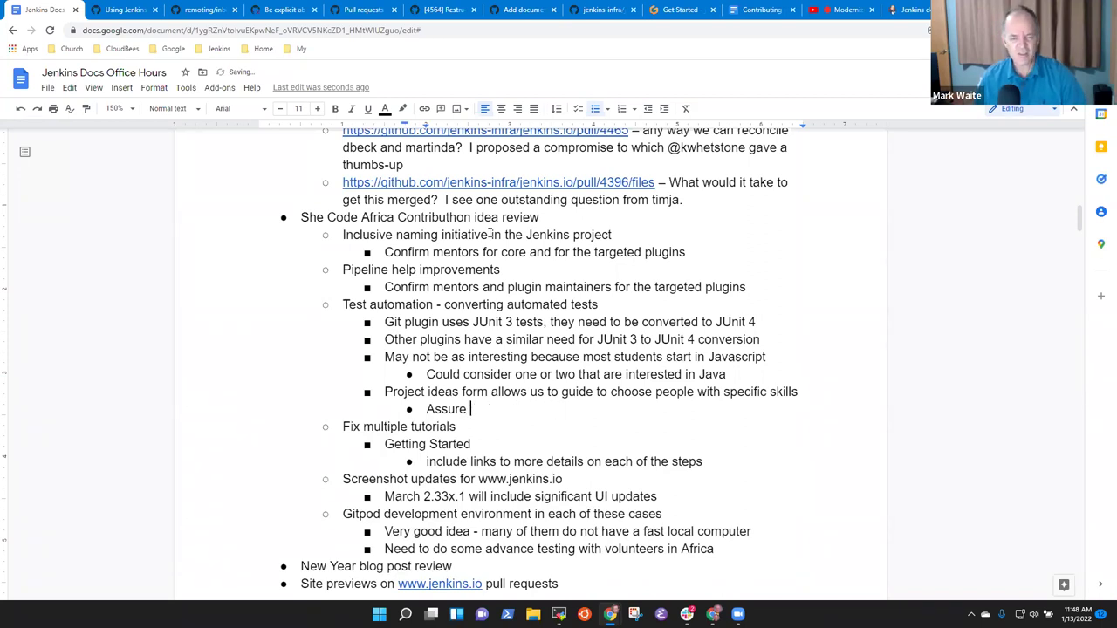
pyautogui.write('Assure that we can answer the project idea questions in the propo')
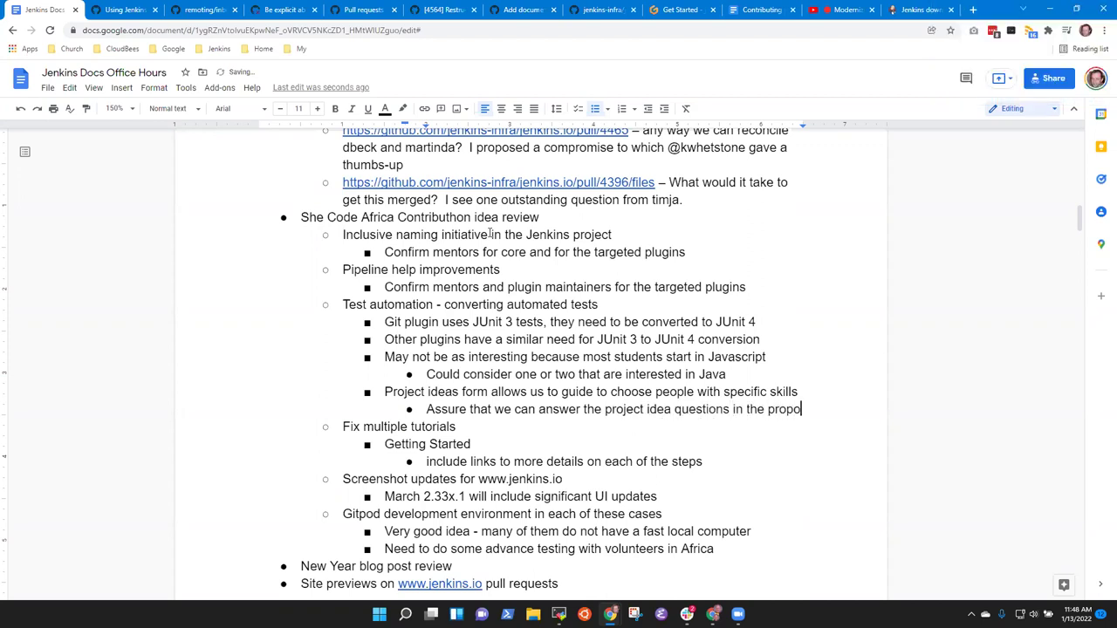
pyautogui.write('s')
pyautogui.press('BackSpace')
pyautogui.press('BackSpace')
pyautogui.press('BackSpace')
pyautogui.press('BackSpace')
pyautogui.press('BackSpace')
pyautogui.press('BackSpace')
pyautogui.press('BackSpace')
pyautogui.press('BackSpace')
pyautogui.press('BackSpace')
pyautogui.press('BackSpace')
pyautogui.press('BackSpace')
pyautogui.press('BackSpace')
pyautogui.press('BackSpace')
pyautogui.write('in proposal')
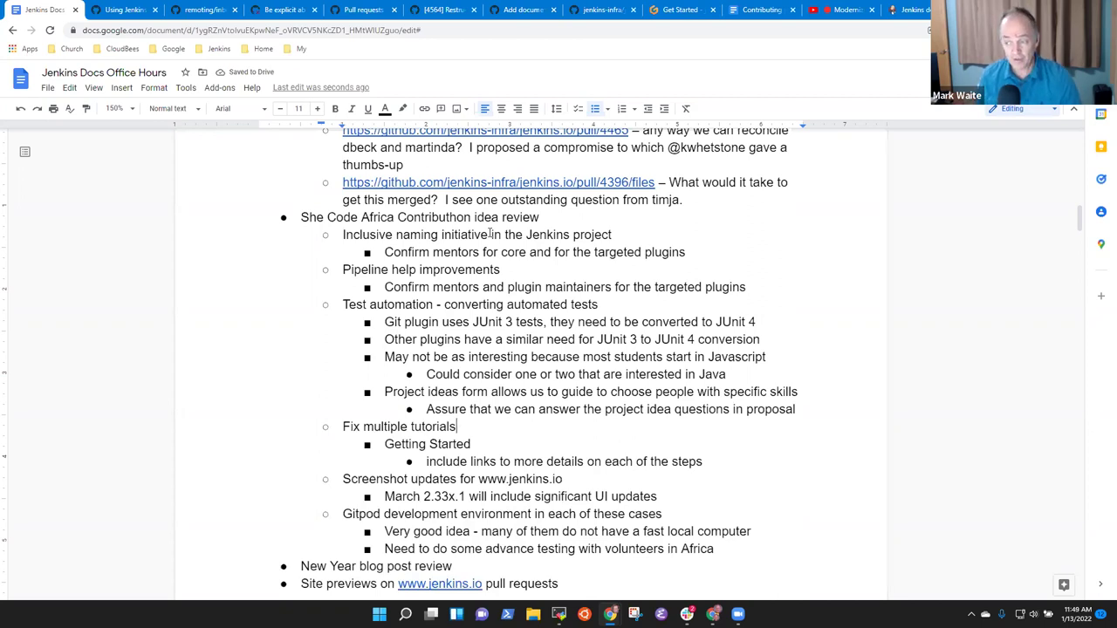
# - After the include links line, add a tutorials-level item 'Test multiple tutorials and report problems detected'
pyautogui.hotkey('shift', 'Home')
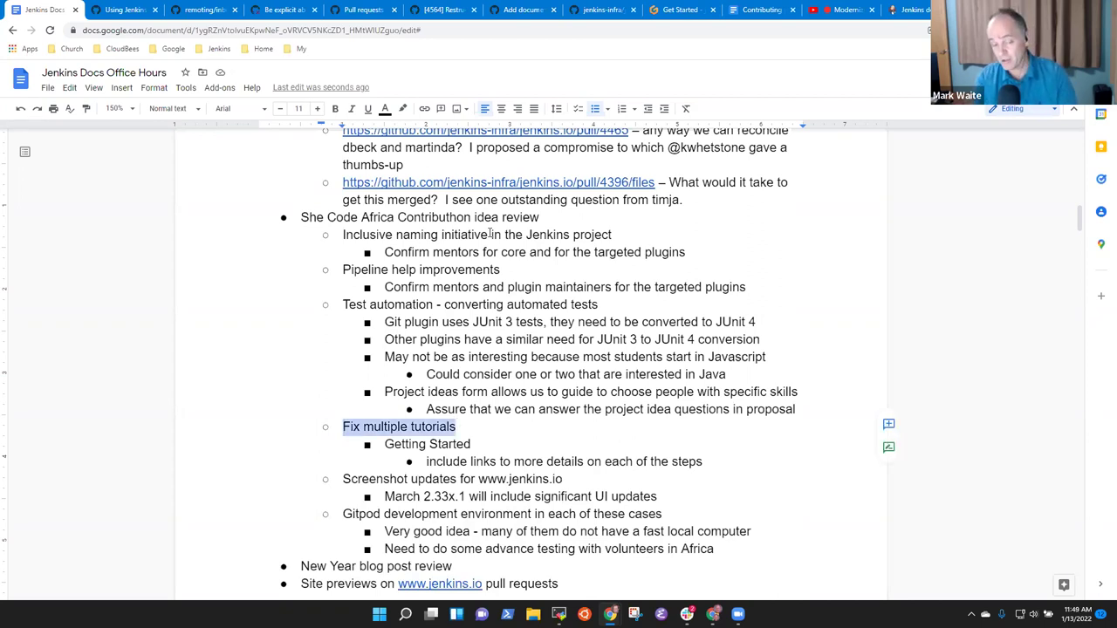
pyautogui.press('Down')
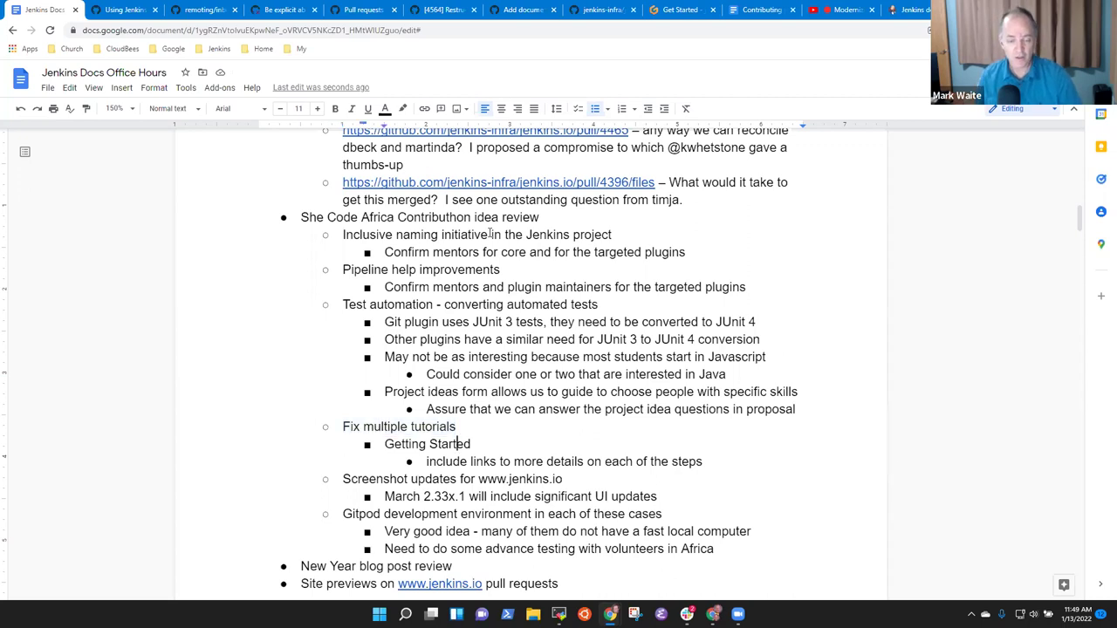
pyautogui.press('Home')
pyautogui.hotkey('shift', 'End')
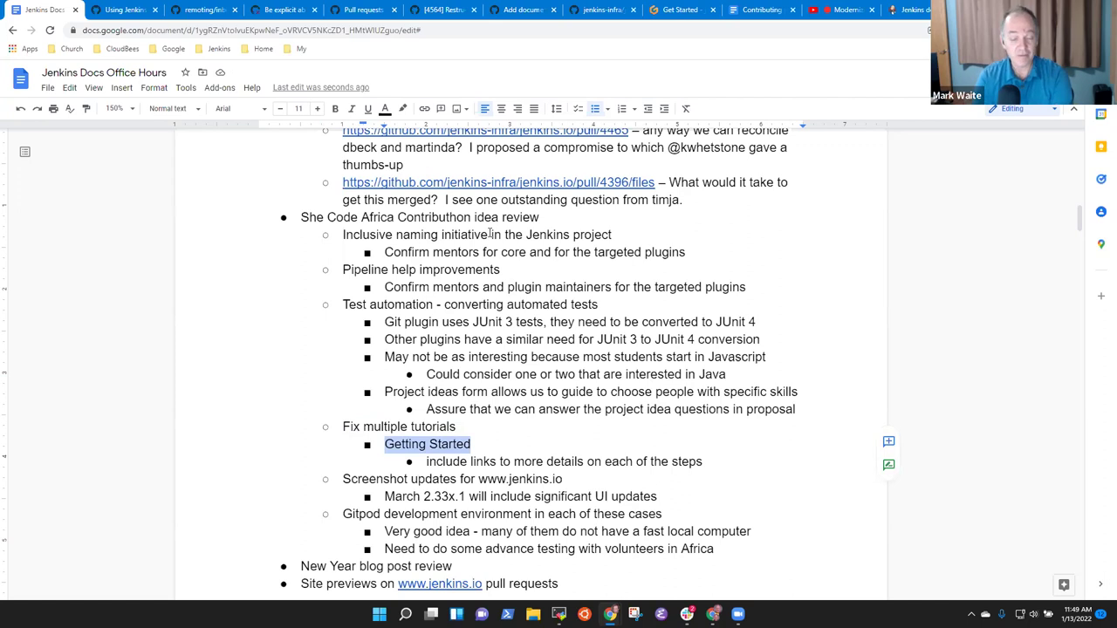
pyautogui.press('Down')
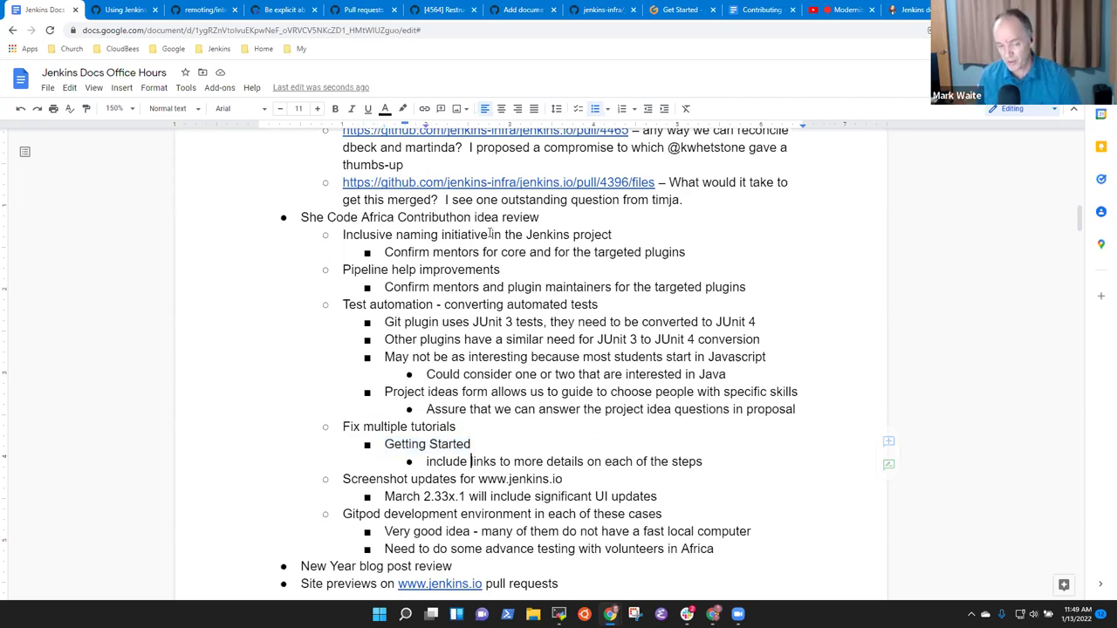
pyautogui.press('Up')
pyautogui.press('Up')
pyautogui.press('Up')
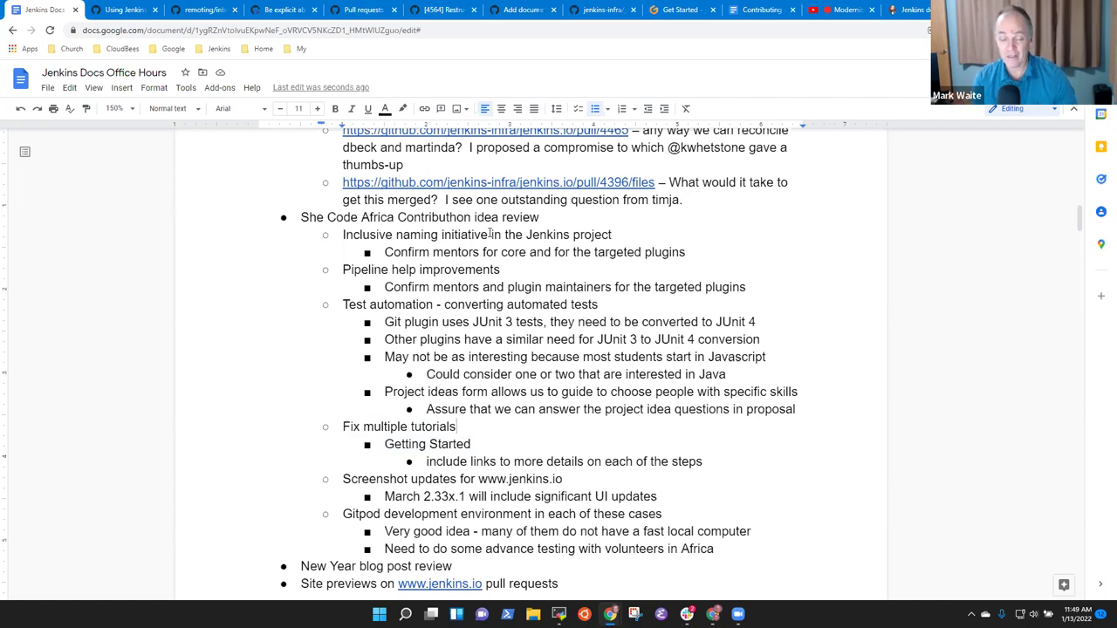
pyautogui.press('Down')
pyautogui.press('Down')
pyautogui.press('End')
pyautogui.press('Return')
pyautogui.hotkey('shift', 'Tab')
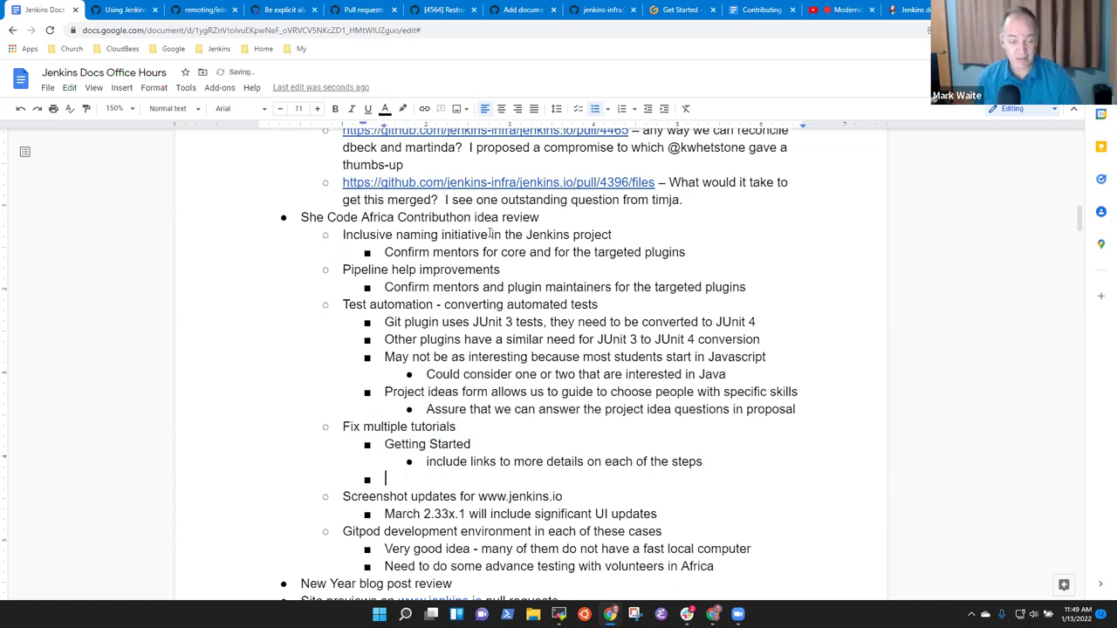
pyautogui.hotkey('shift', 'Tab')
pyautogui.write('Test multipl')
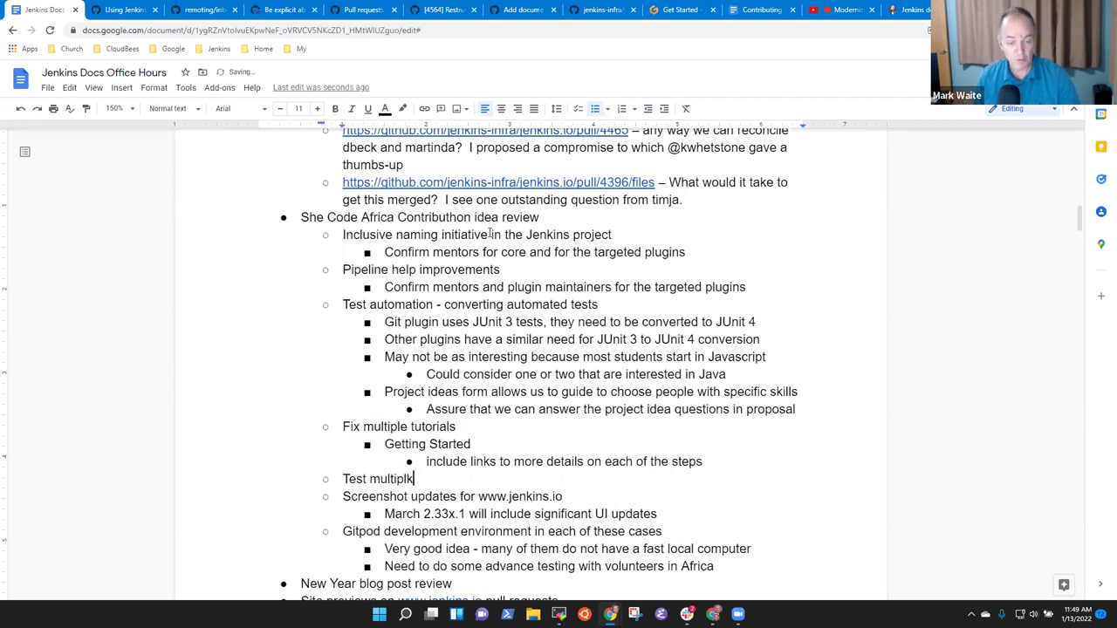
pyautogui.write('e tutorials an')
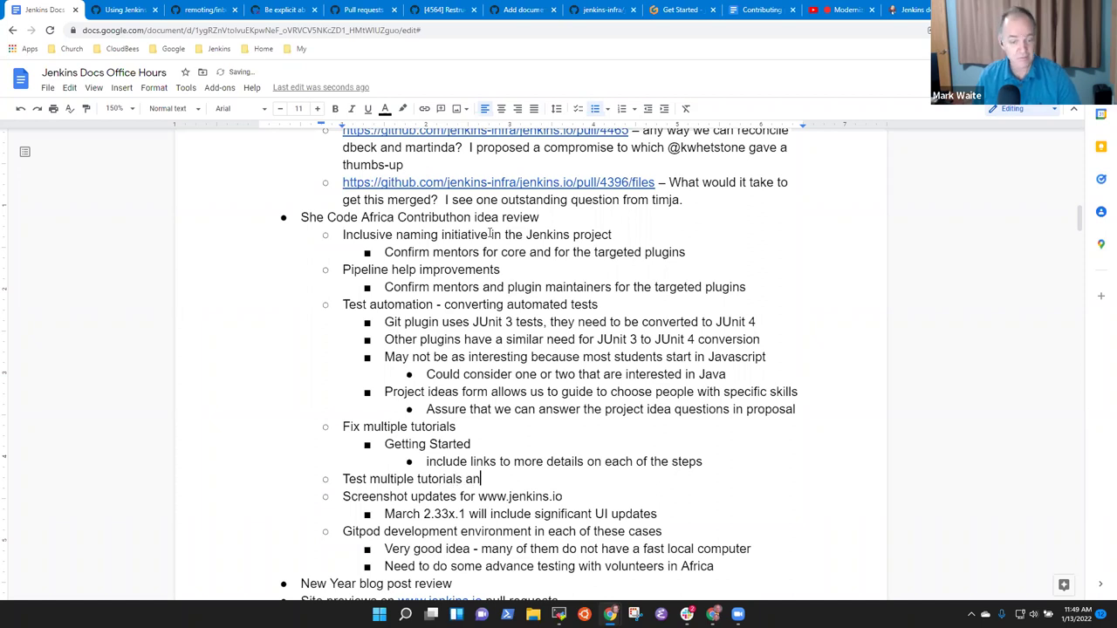
pyautogui.write('d report problems ')
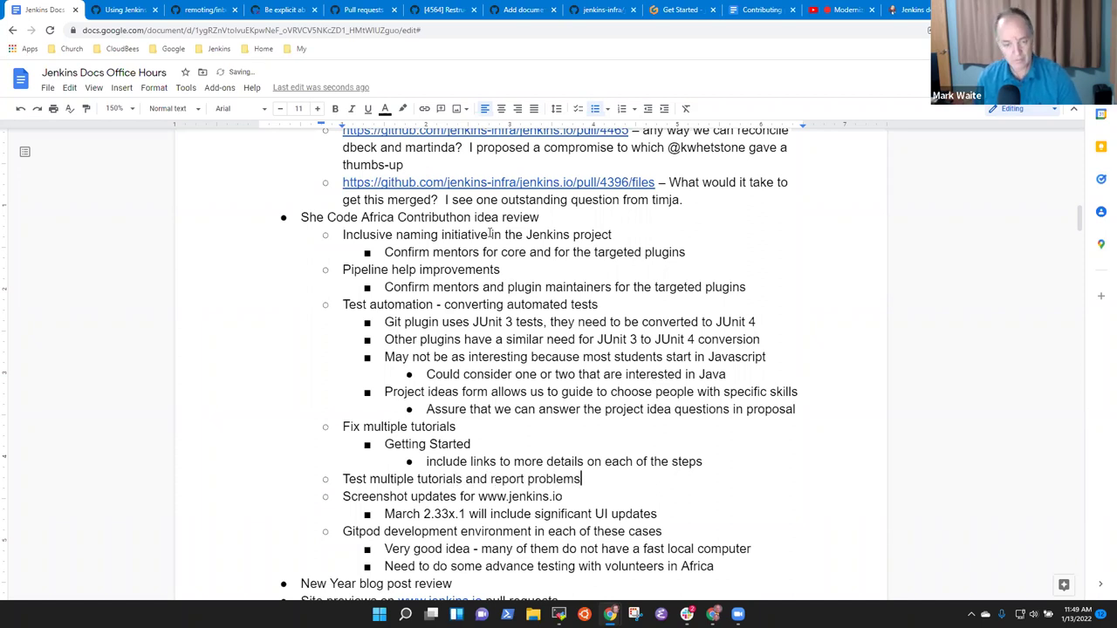
pyautogui.write('detected')
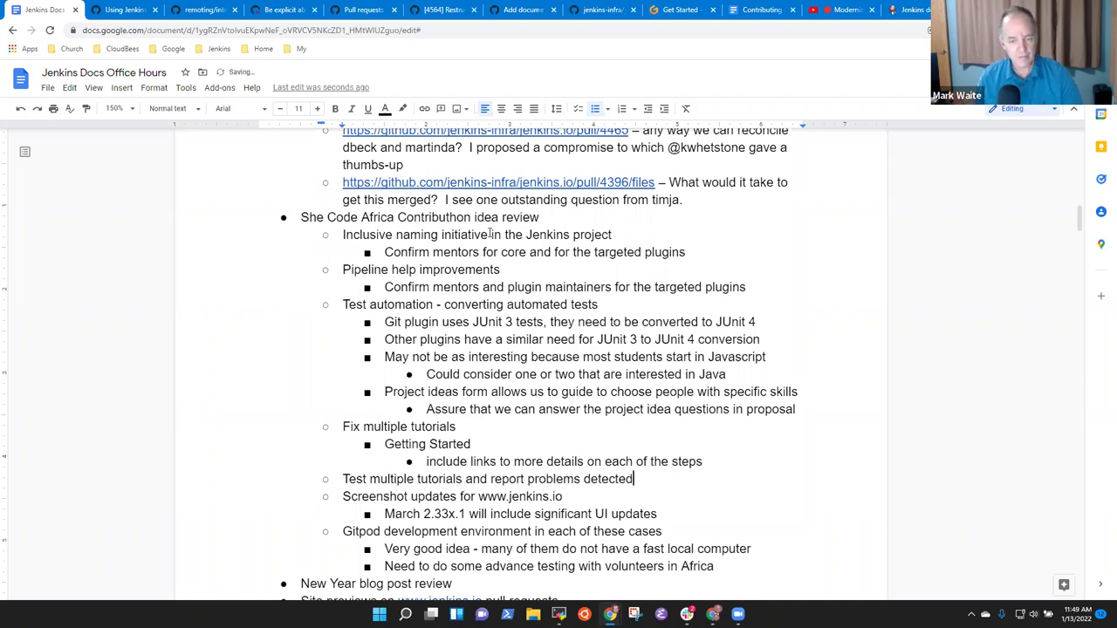
# - Add the sub-bullet 'Good for a first time user, but a testing project, not a programming project'
pyautogui.press('Return')
pyautogui.press('Tab')
pyautogui.write('Good for a f')
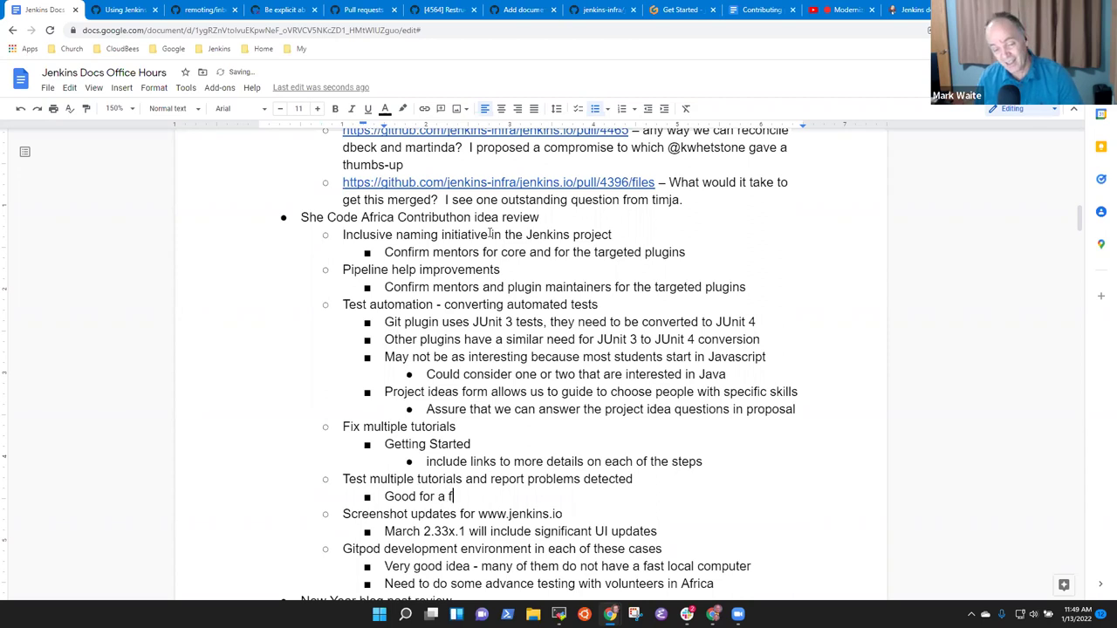
pyautogui.write('irst ')
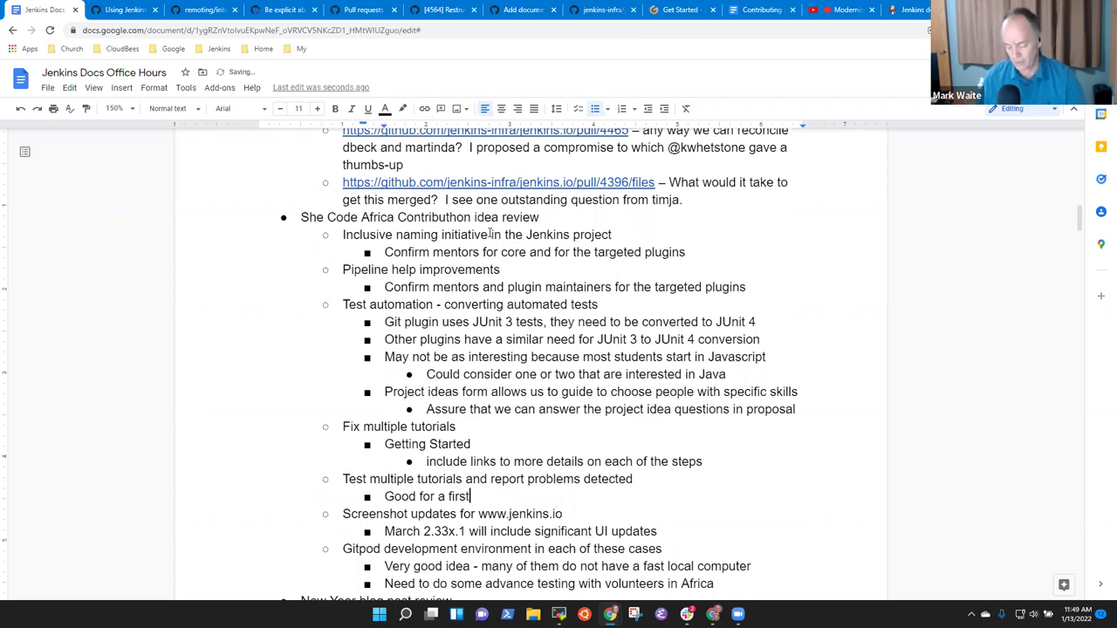
pyautogui.write('time user')
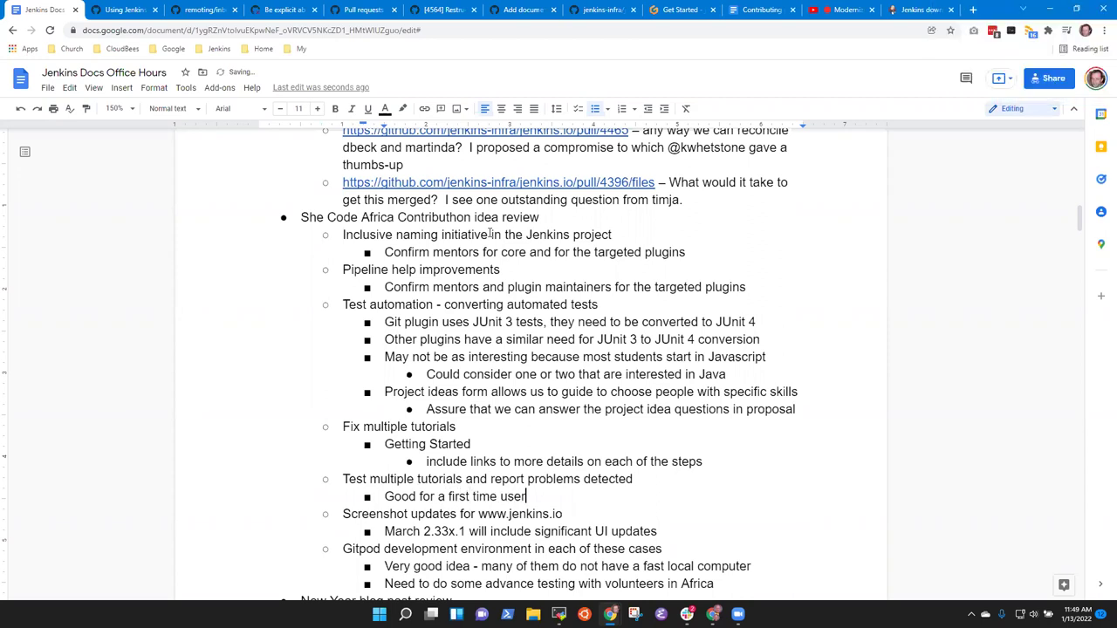
pyautogui.write(', but a testing project')
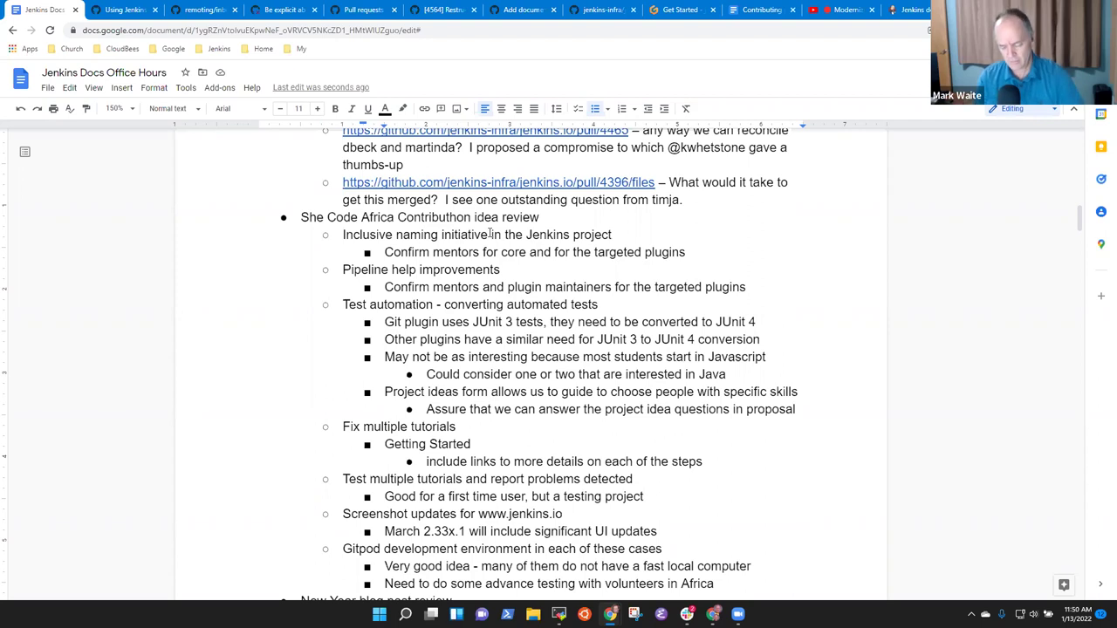
pyautogui.write(', not a ')
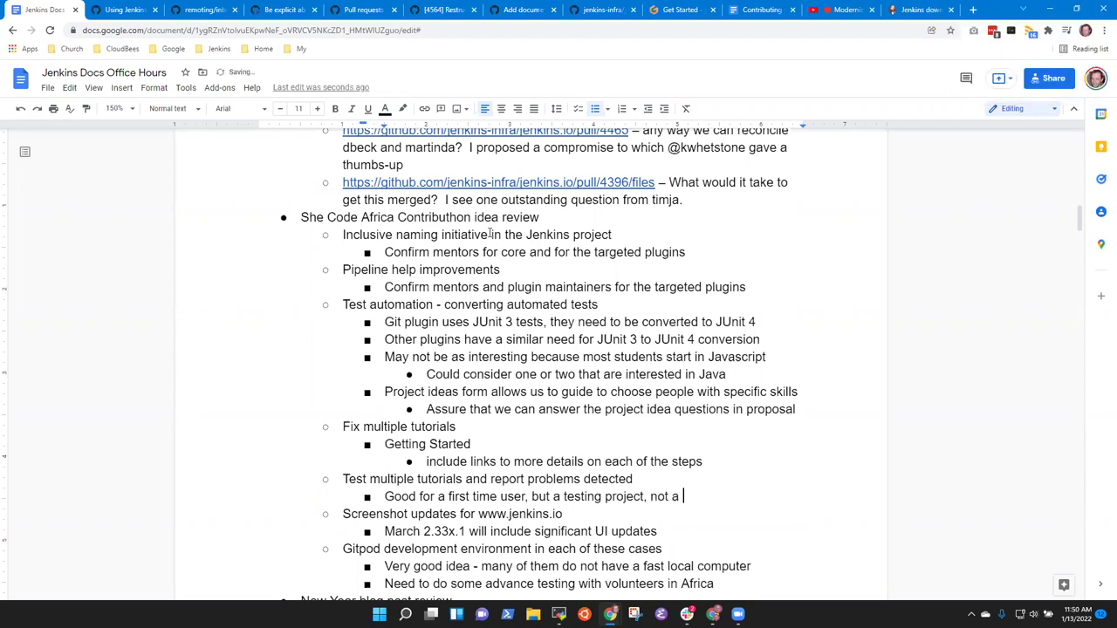
pyautogui.write('programming project')
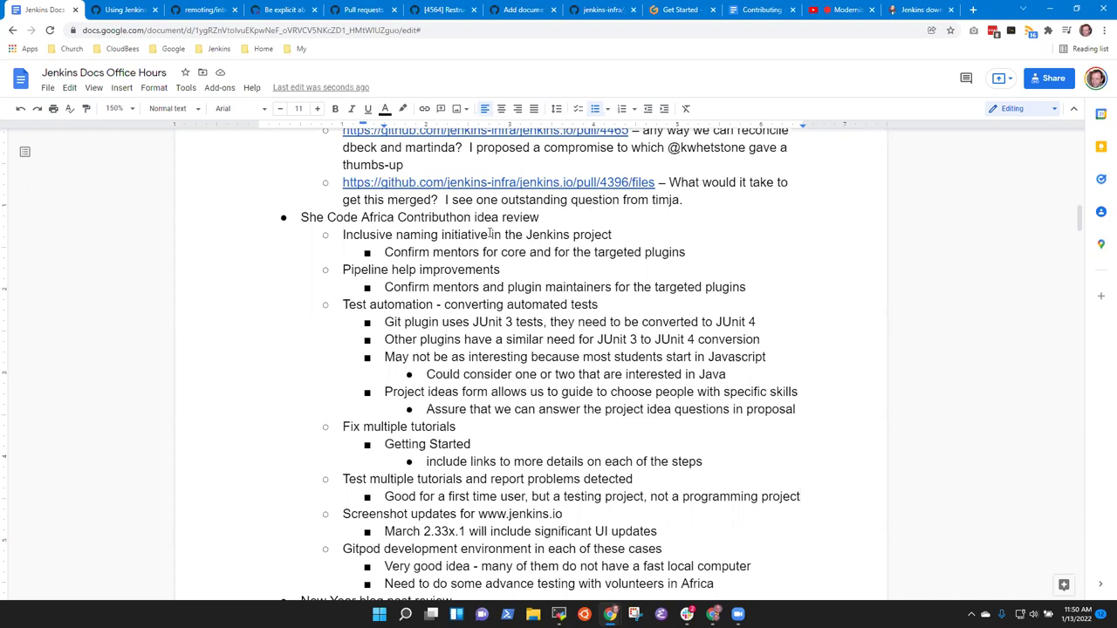
# - Add a topic-level bullet 'Other projects outside development are allowed as well'
pyautogui.press('Return')
pyautogui.hotkey('shift', 'Tab')
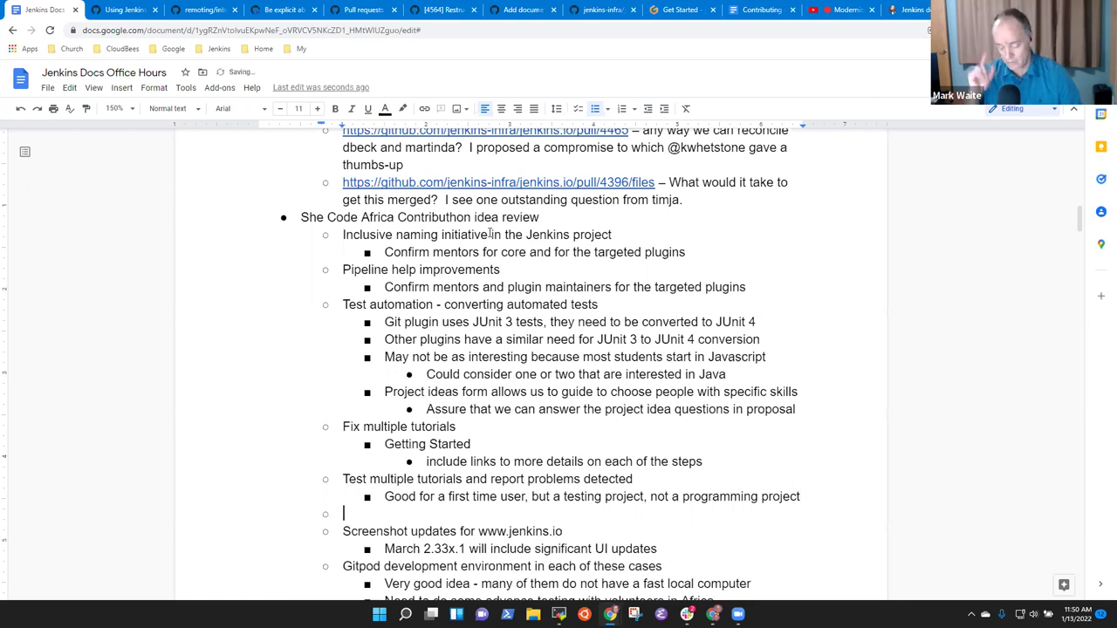
pyautogui.write('Commun')
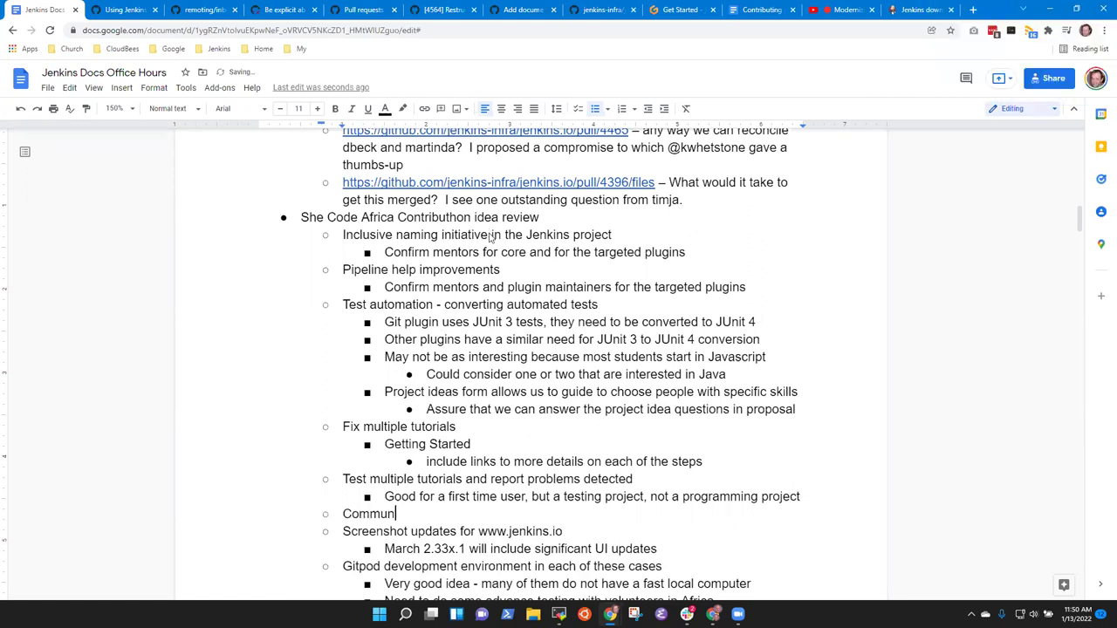
pyautogui.hotkey('ctrl', 'BackSpace')
pyautogui.write('Design')
pyautogui.press('Return')
pyautogui.write('Comm')
pyautogui.hotkey('ctrl', 'BackSpace')
pyautogui.press('BackSpace')
pyautogui.press('BackSpace')
pyautogui.press('BackSpace')
pyautogui.hotkey('ctrl', 'BackSpace')
pyautogui.write('Other projects outs')
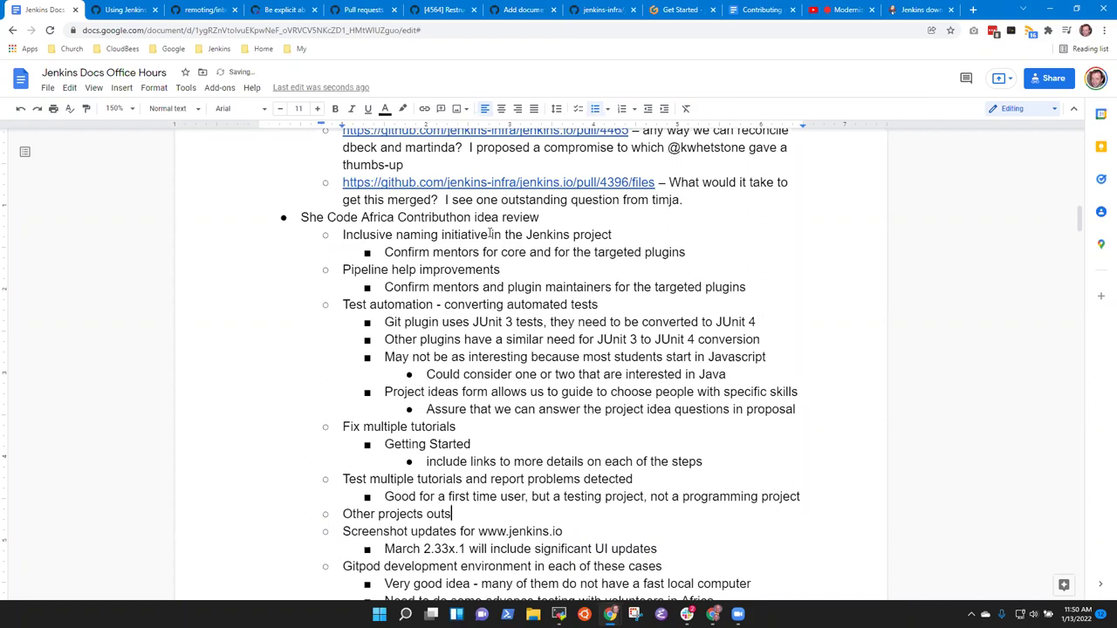
pyautogui.write('ide development are allowe')
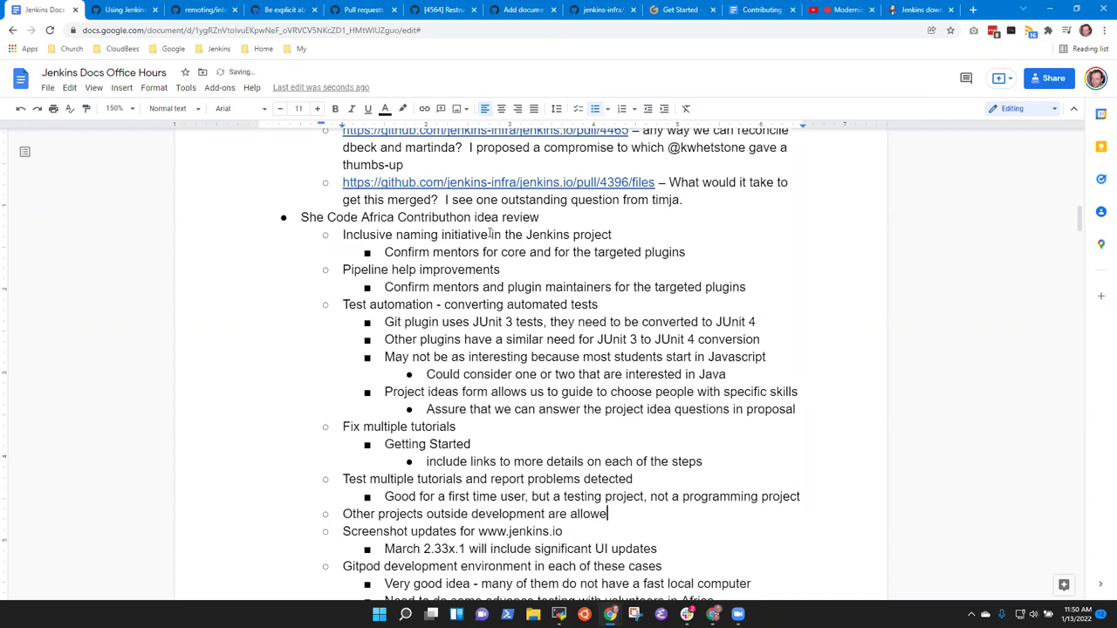
pyautogui.write('d as well')
# - List 'Community management' and 'Design / image' as its sub-bullets, then open a new browser tab
pyautogui.press('Return')
pyautogui.press('Tab')
pyautogui.write('Community mana')
pyautogui.write('ger')
pyautogui.press('BackSpace')
pyautogui.press('BackSpace')
pyautogui.press('BackSpace')
pyautogui.write('e')
pyautogui.press('BackSpace')
pyautogui.write('gement')
pyautogui.press('Return')
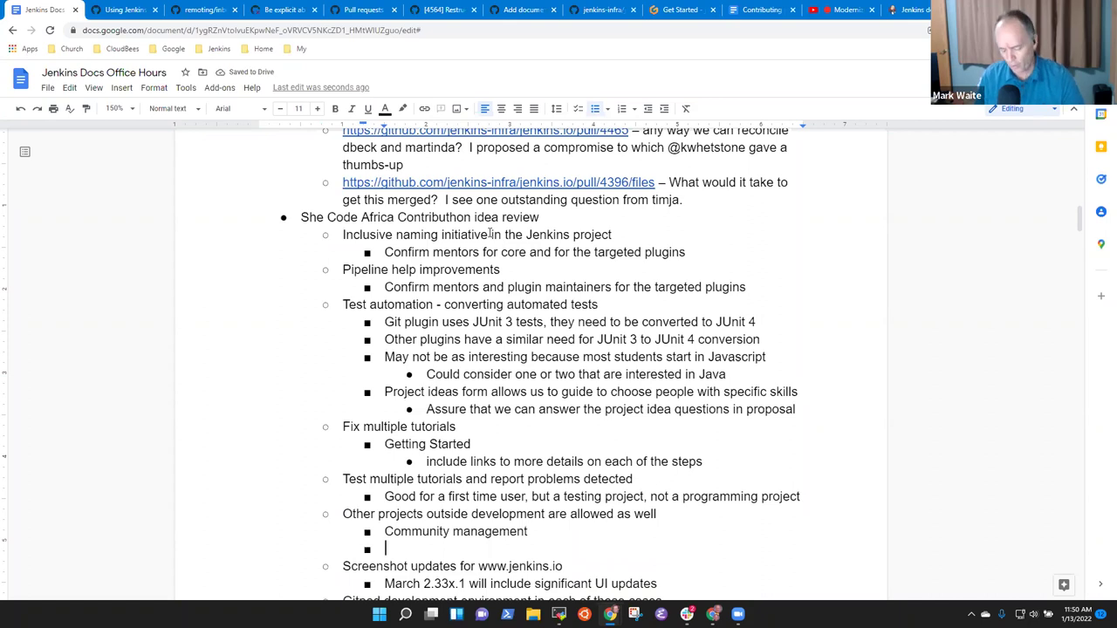
pyautogui.write('Design')
pyautogui.press('Return')
pyautogui.press('Left')
pyautogui.write('/ image')
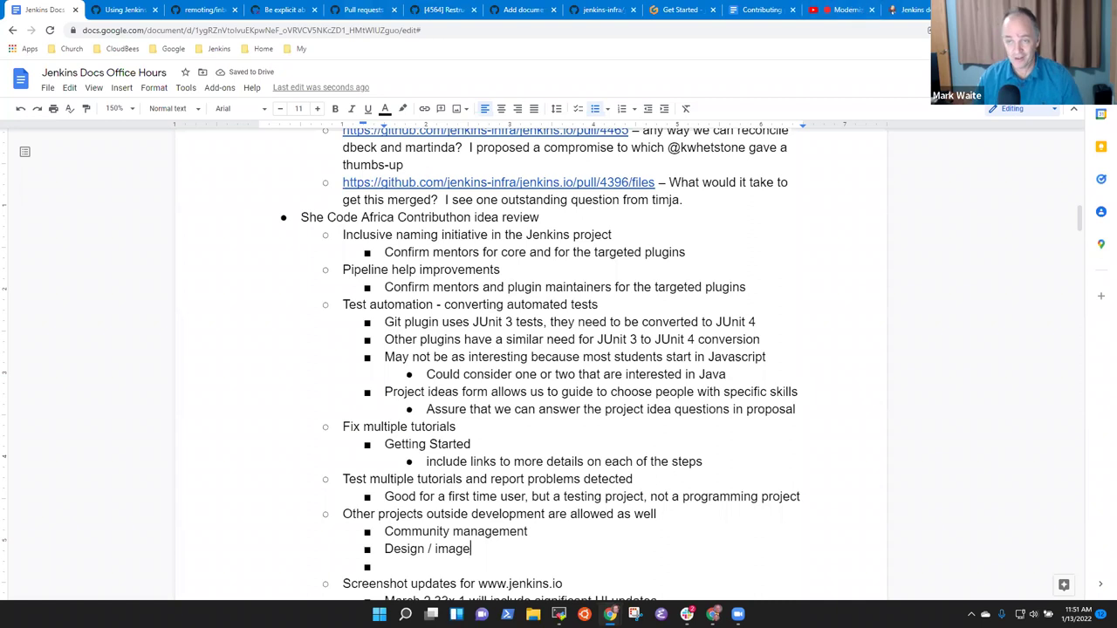
pyautogui.hotkey('ctrl', 't')
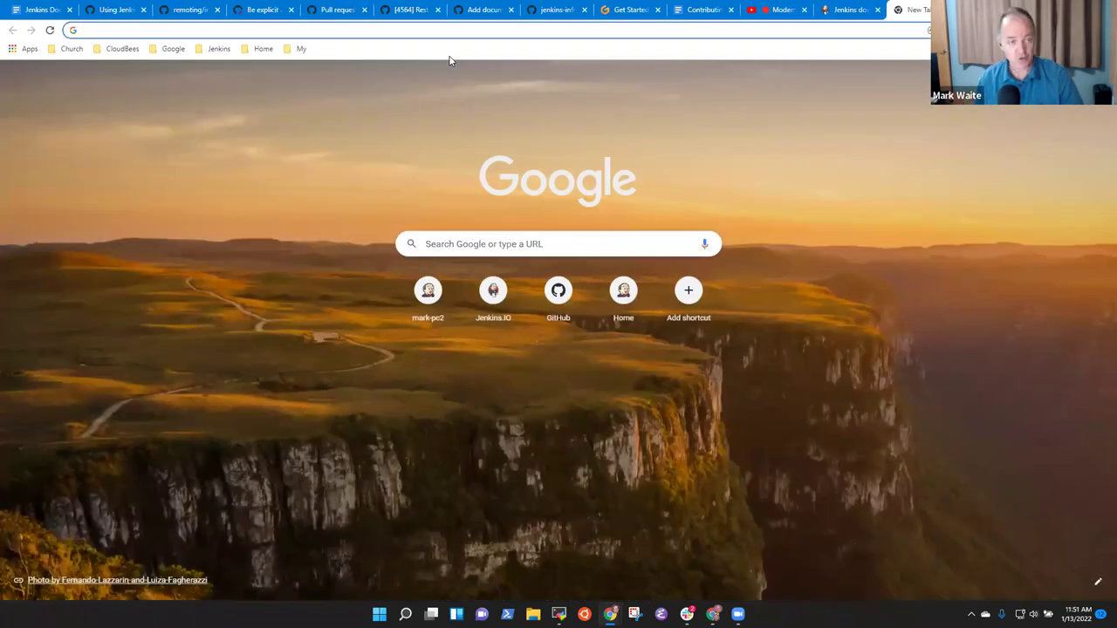
# - Open the jenkins.io site from the bookmarks and go to the About > Artwork page
pyautogui.click(218, 50)
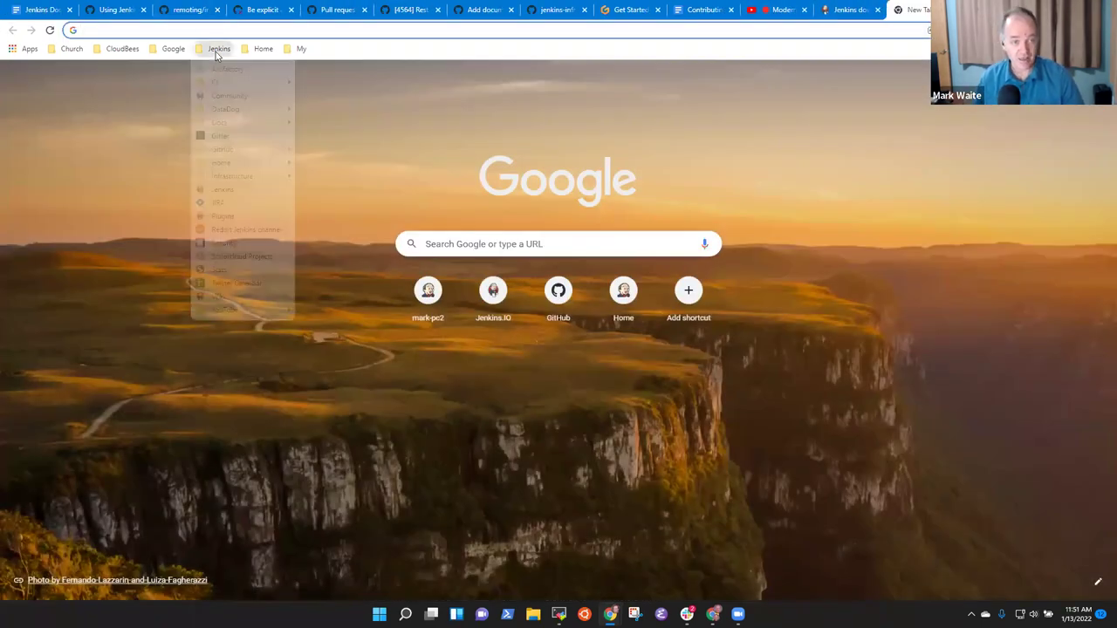
pyautogui.click(237, 189)
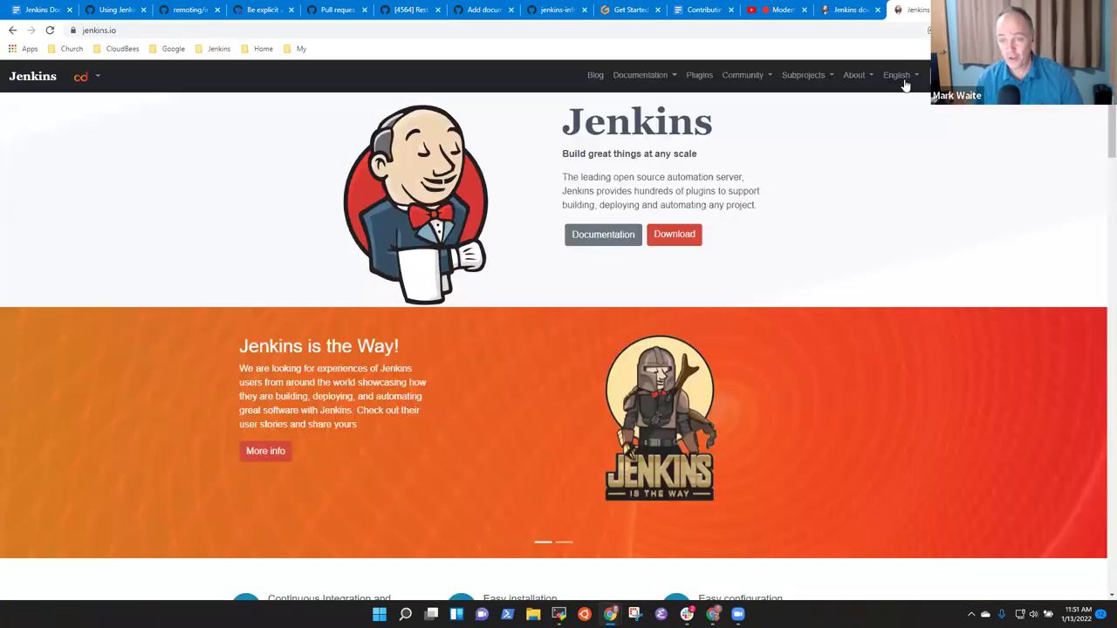
pyautogui.click(855, 76)
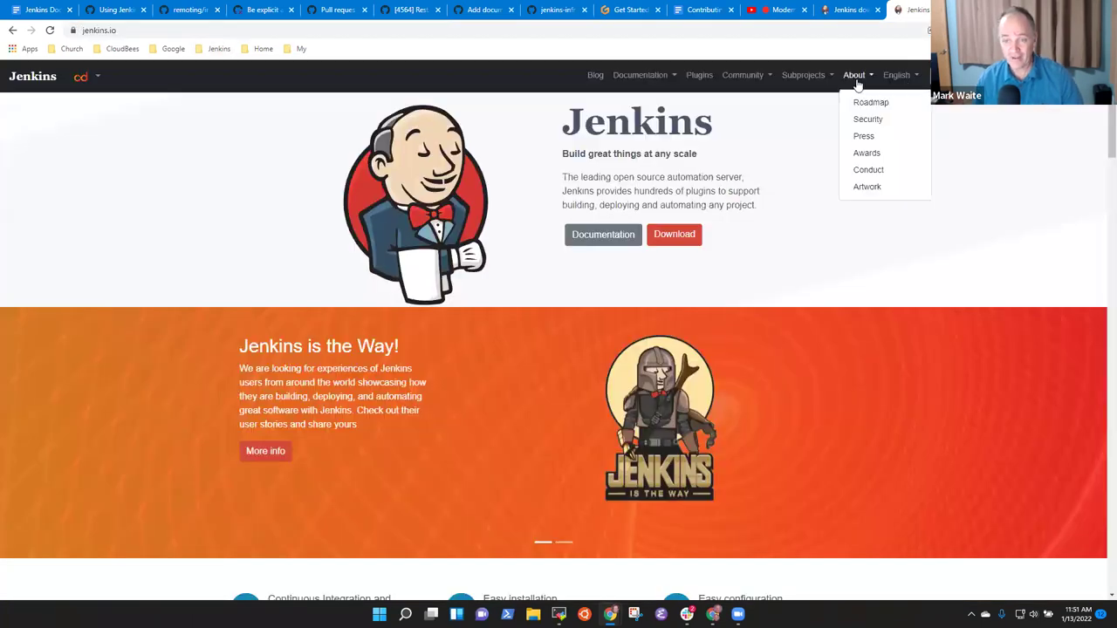
pyautogui.click(869, 188)
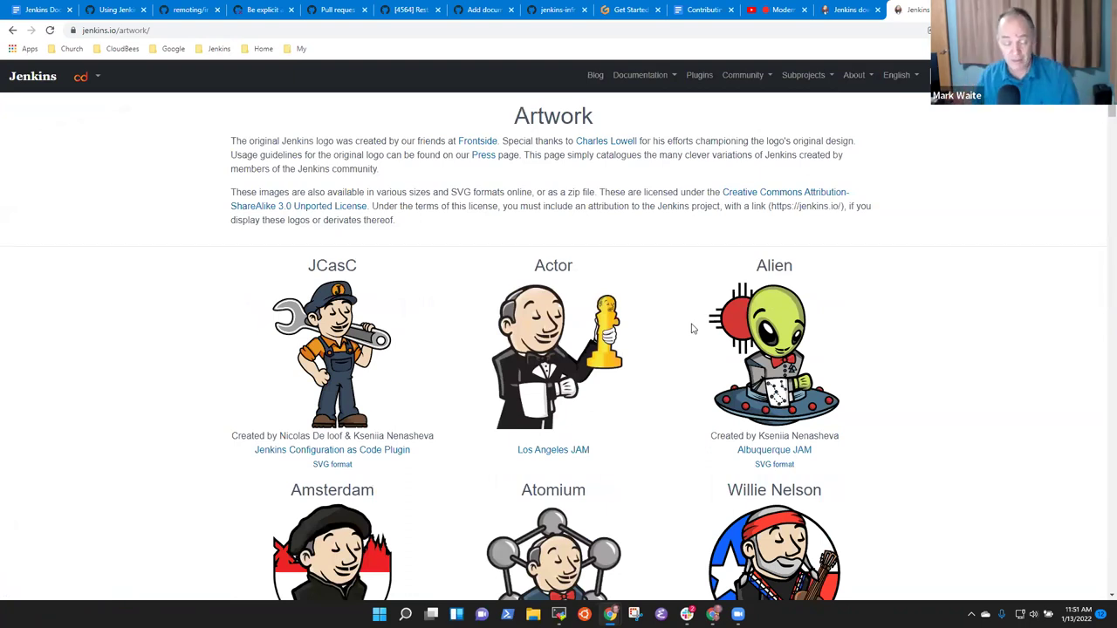
# - Scroll the gallery, search for 'duce', and bring up the Duchess France image's context menu
pyautogui.scroll(-10, 448, 393)
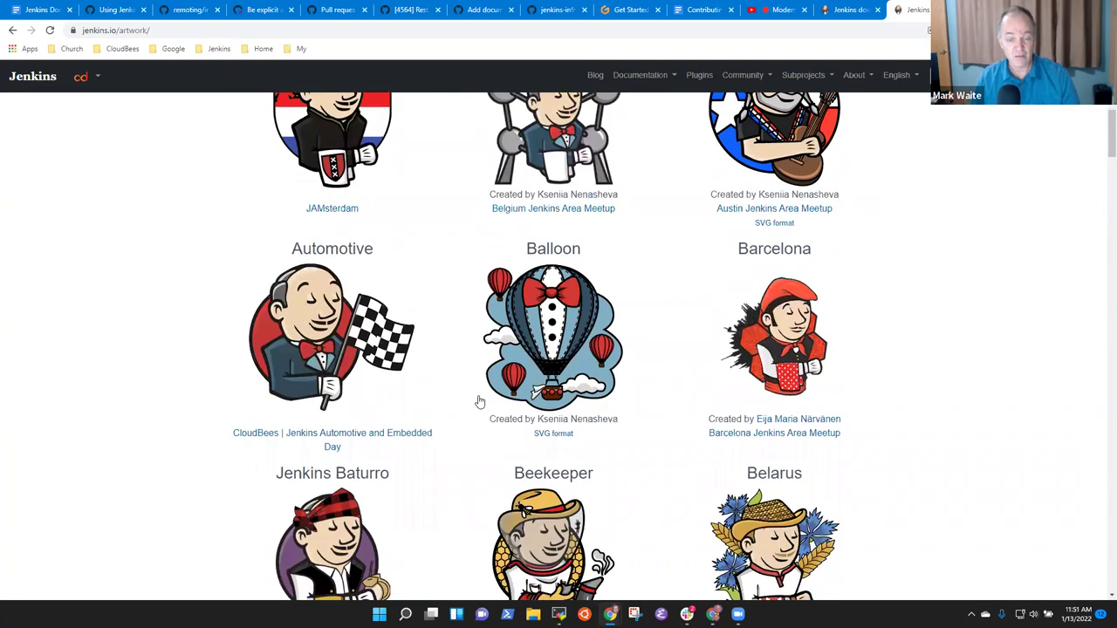
pyautogui.scroll(-18, 503, 420)
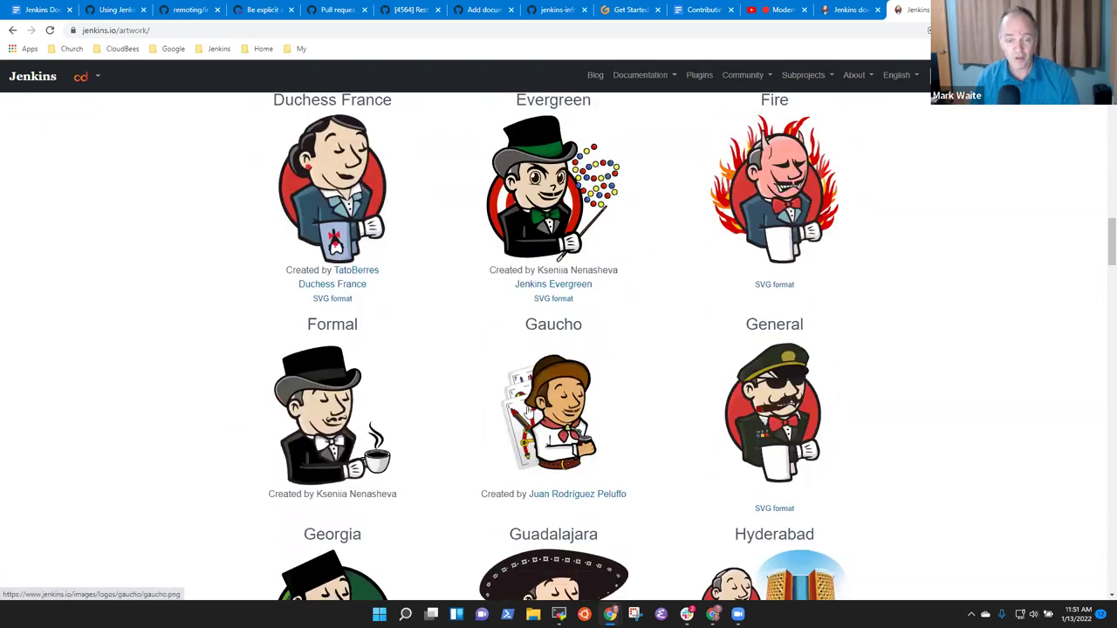
pyautogui.scroll(-7, 567, 410)
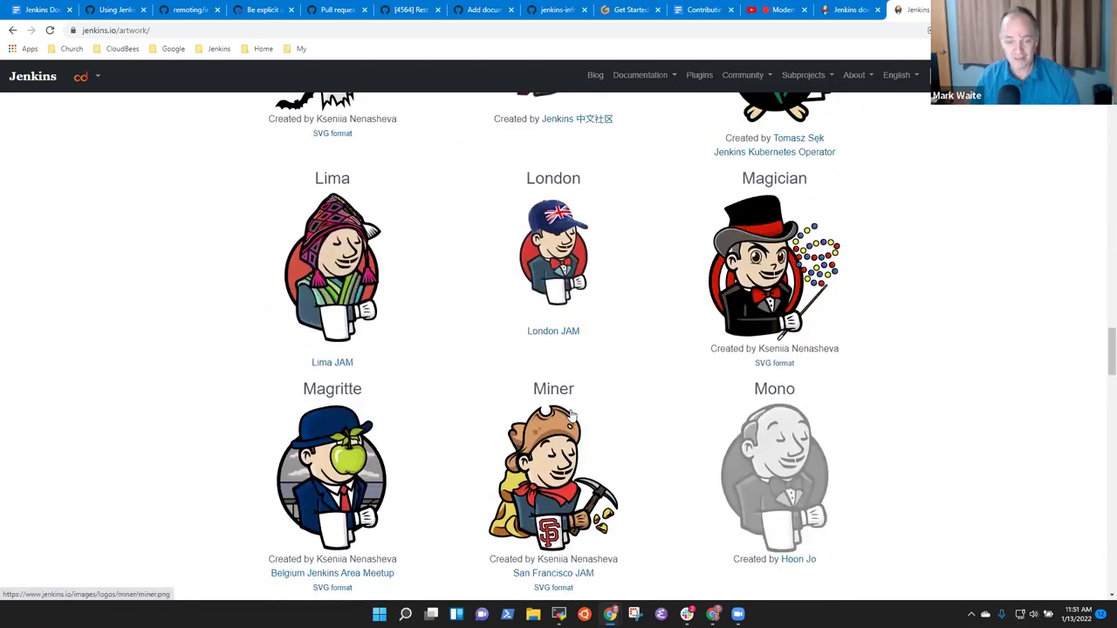
pyautogui.hotkey('ctrl', 'f')
pyautogui.write('duce')
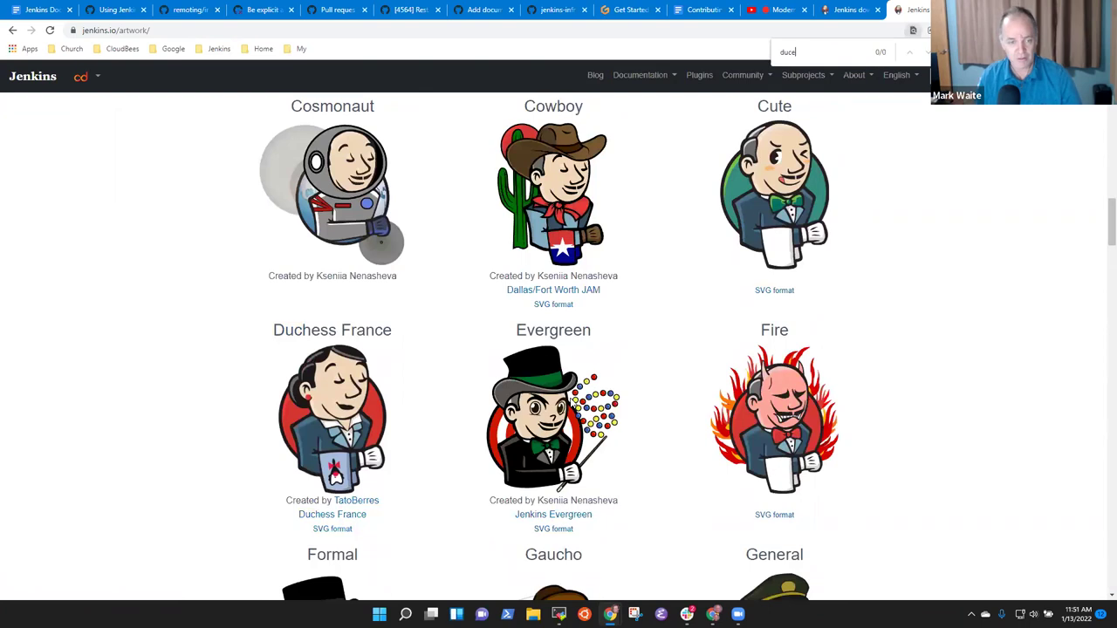
pyautogui.scroll(-2, 427, 344)
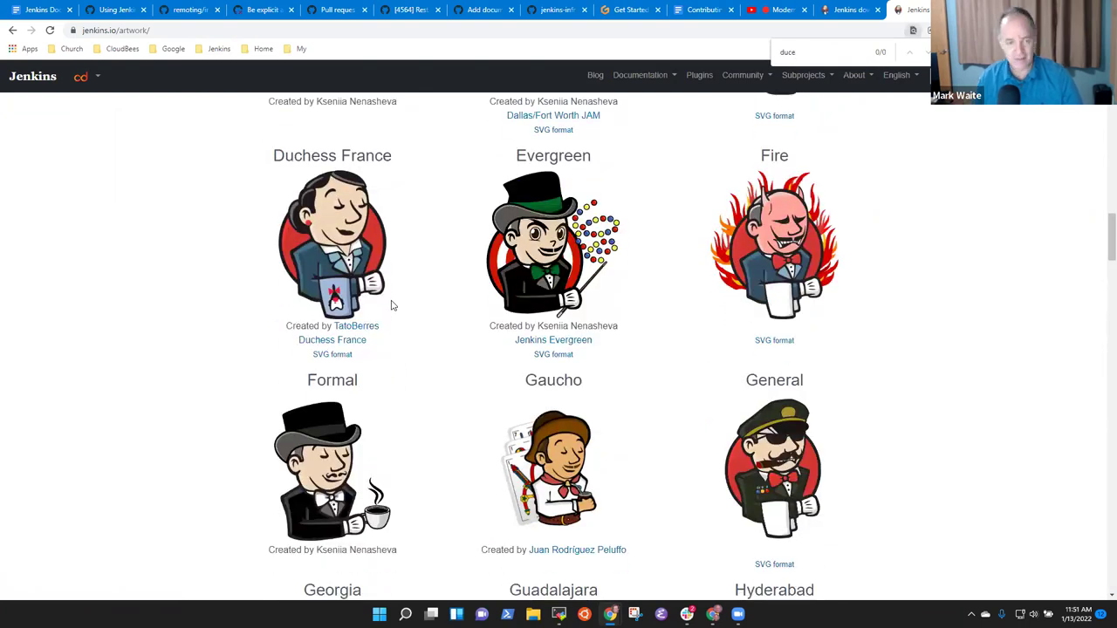
pyautogui.rightClick(339, 234)
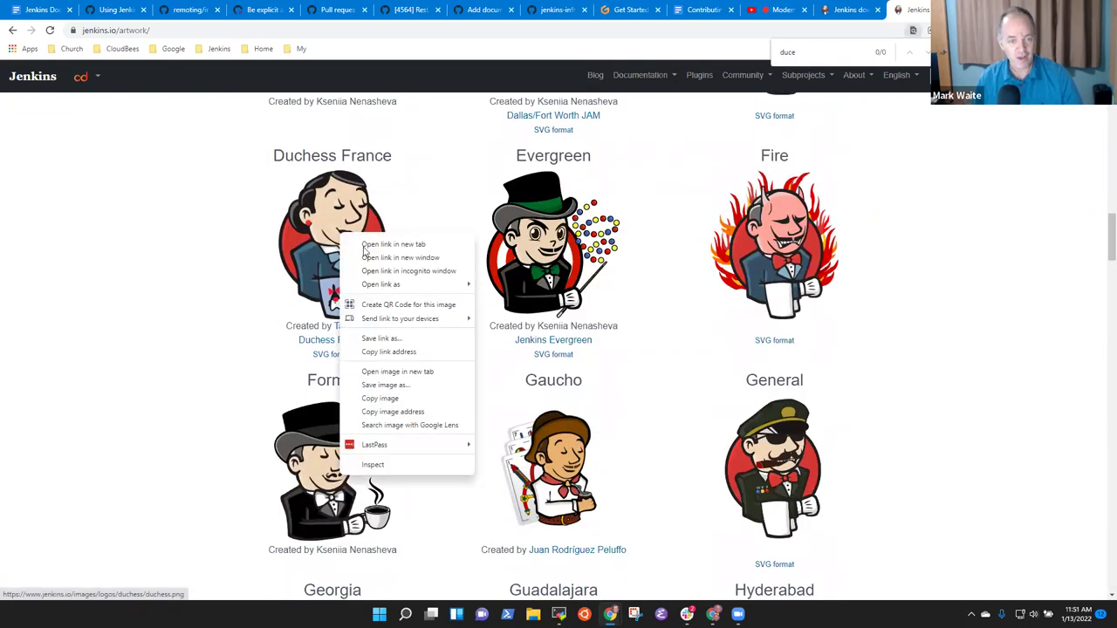
pyautogui.click(391, 376)
pyautogui.click(921, 10)
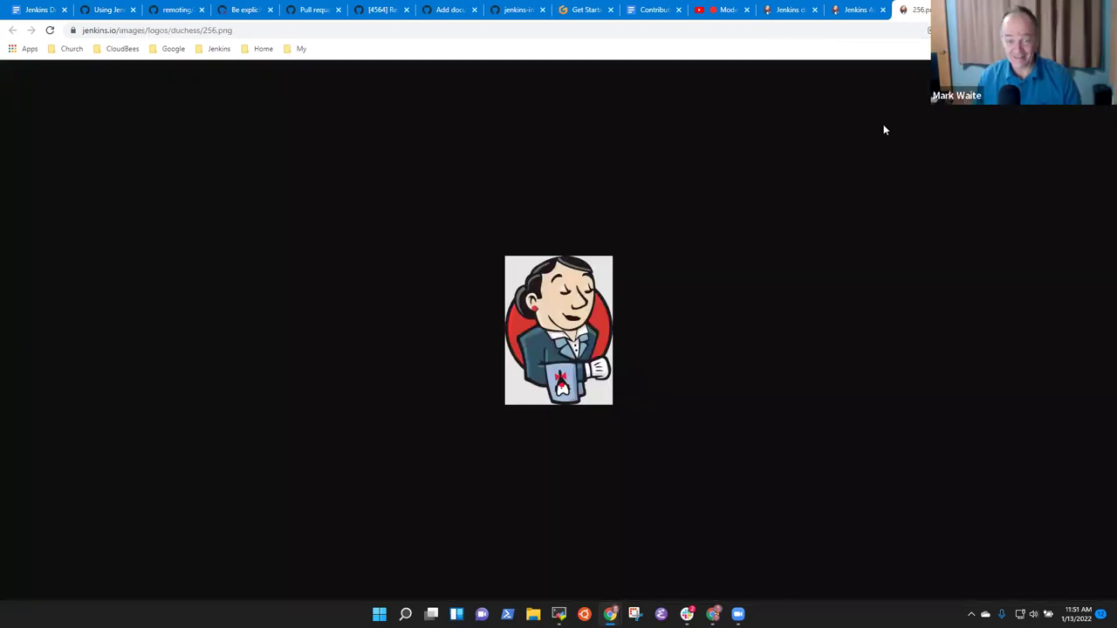
pyautogui.hotkey('ctrl', '+')
pyautogui.hotkey('ctrl', '+')
pyautogui.hotkey('ctrl', '+')
pyautogui.hotkey('ctrl', '+')
pyautogui.hotkey('ctrl', '+')
pyautogui.hotkey('ctrl', '+')
pyautogui.hotkey('ctrl', '+')
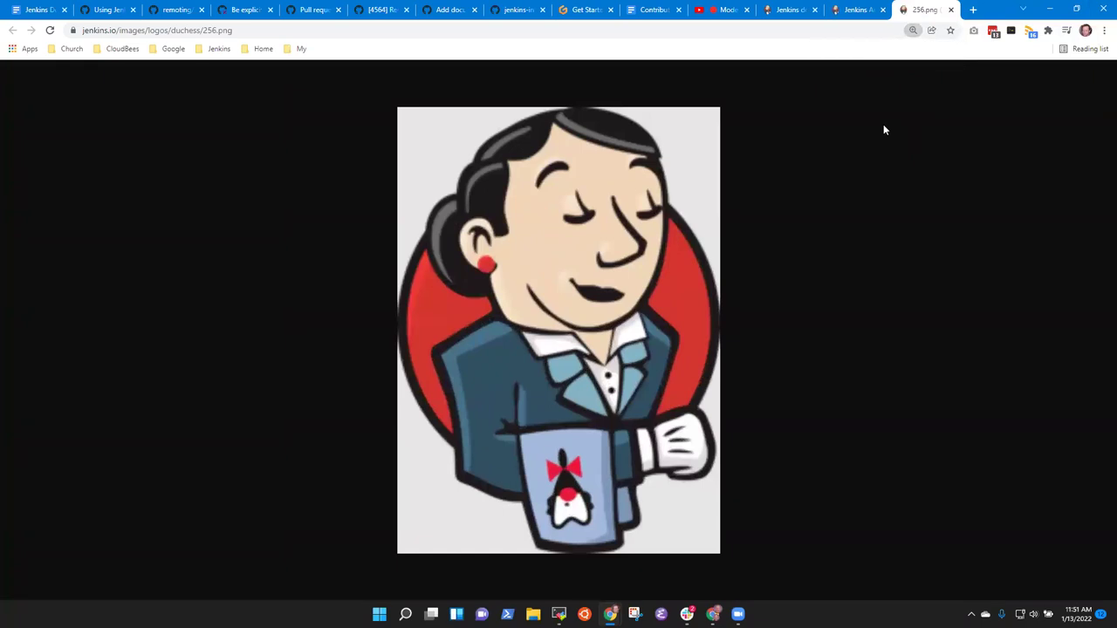
pyautogui.hotkey('ctrl', '-')
pyautogui.hotkey('ctrl', '-')
pyautogui.hotkey('ctrl', '-')
pyautogui.hotkey('ctrl', '-')
pyautogui.hotkey('ctrl', '-')
pyautogui.hotkey('ctrl', '-')
pyautogui.hotkey('ctrl', '-')
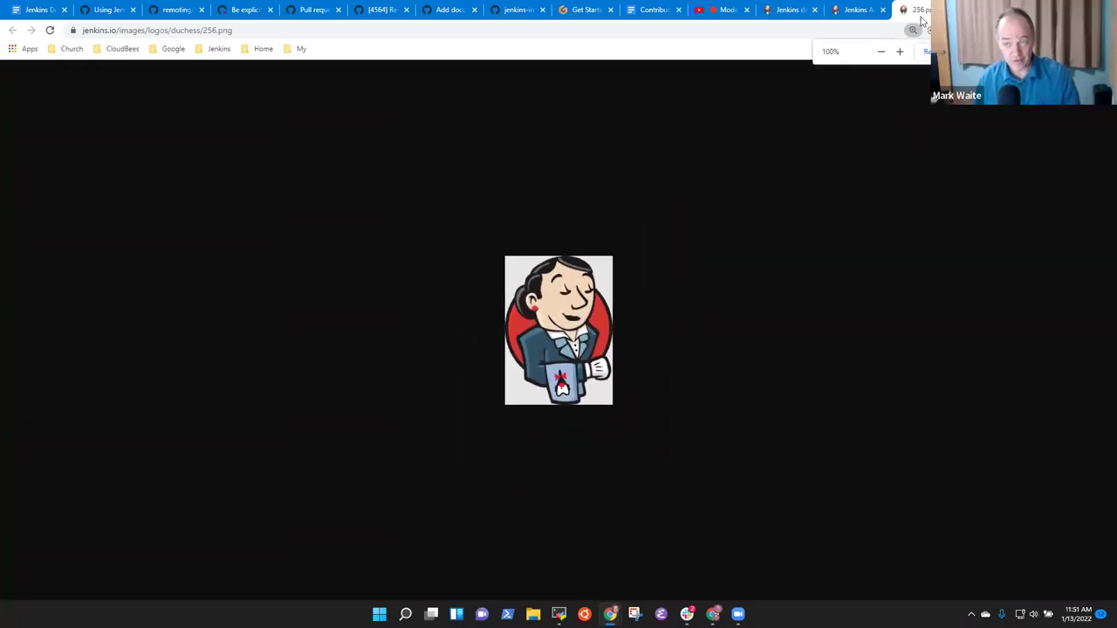
pyautogui.hotkey('ctrl', 'w')
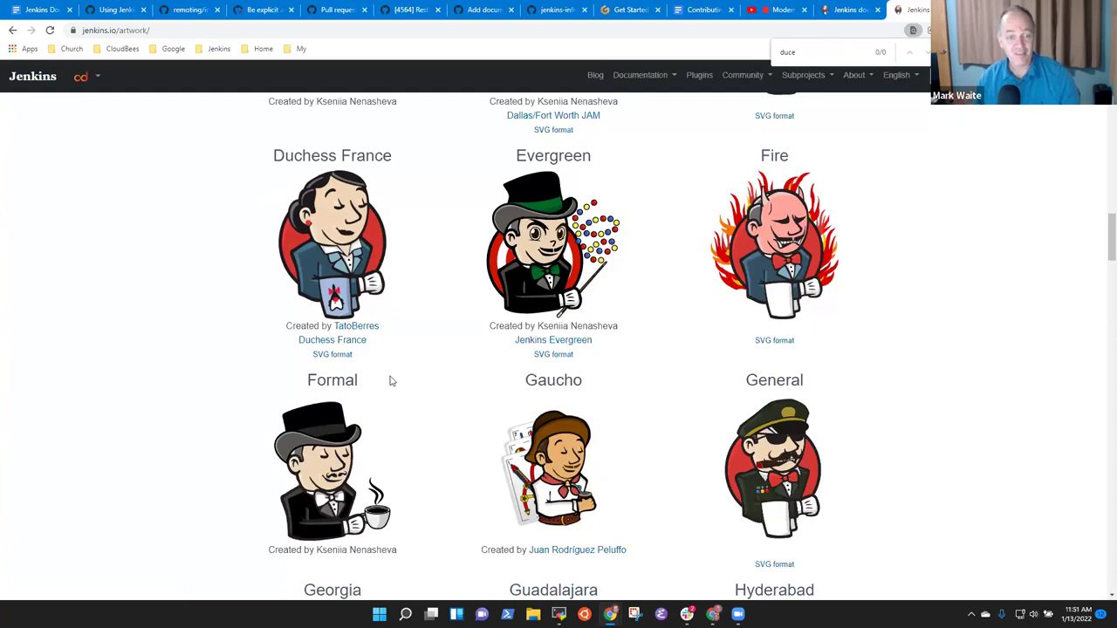
pyautogui.scroll(3, 418, 384)
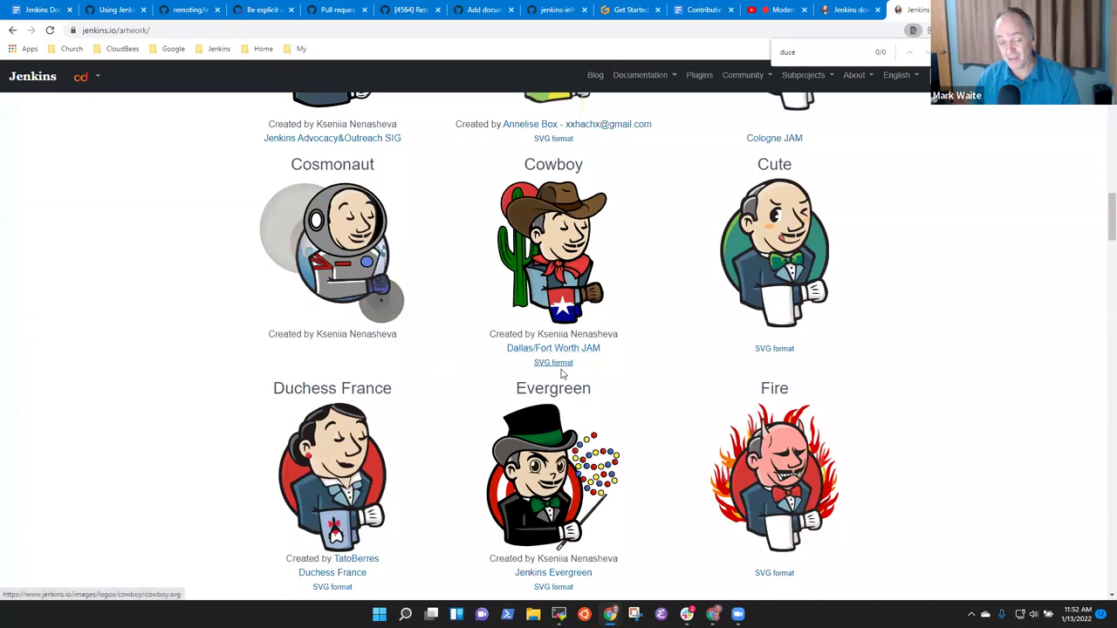
pyautogui.scroll(-2, 568, 386)
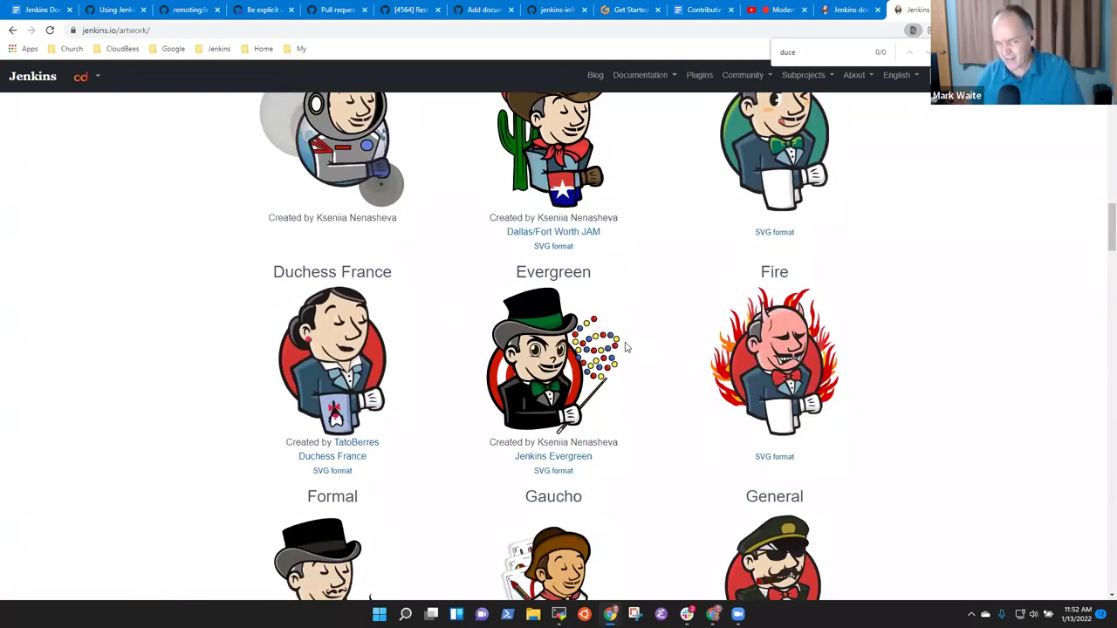
# - Replace 'Design / image' with 'Web design' and start the bullet 'Artwork from designers (lower' below
pyautogui.click(40, 10)
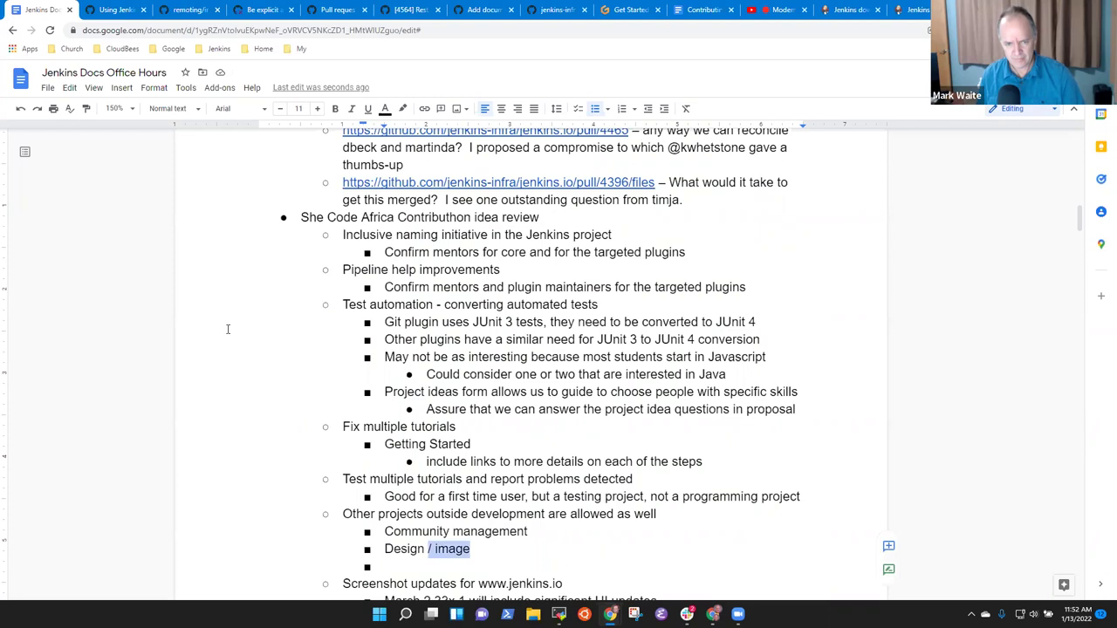
pyautogui.hotkey('ctrl', 'shift', 'Left')
pyautogui.hotkey('ctrl', 'shift', 'Left')
pyautogui.hotkey('ctrl', 'shift', 'Left')
pyautogui.write('Web design')
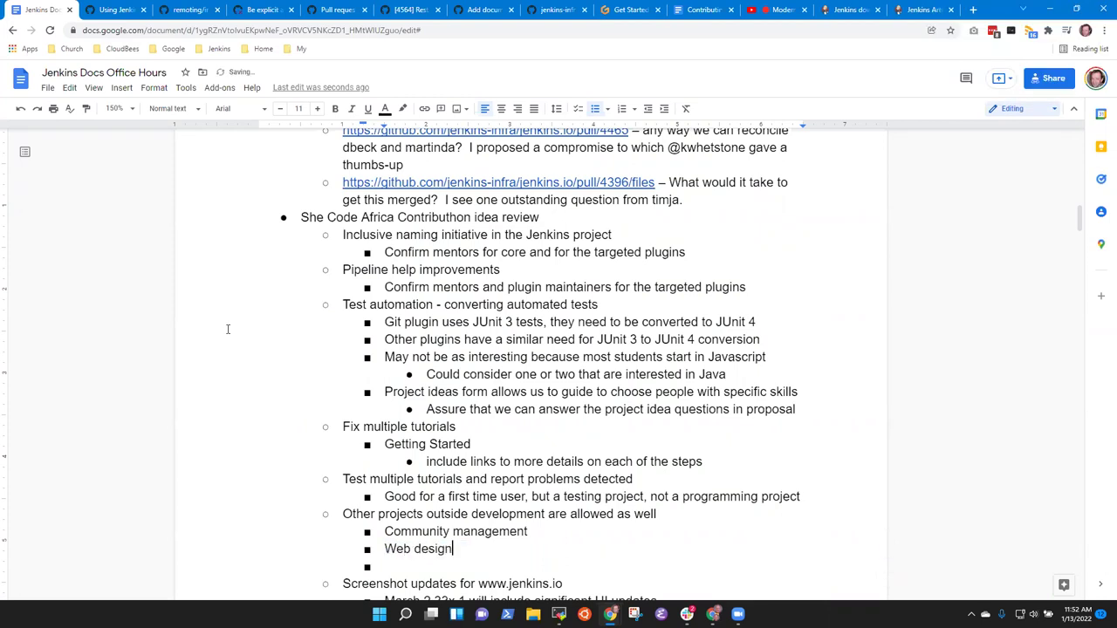
pyautogui.press('Down')
pyautogui.write('Artwork from design')
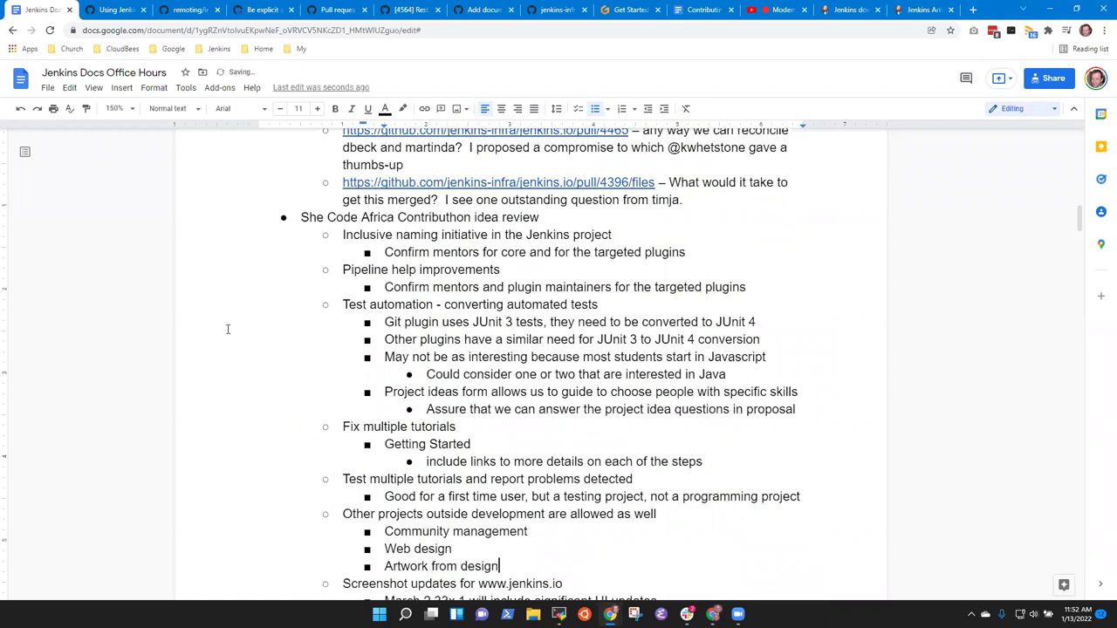
pyautogui.write('ers (lower')
# - Revise the Artwork bullet's parenthetical note to read 'less likely'
pyautogui.hotkey('ctrl', 'BackSpace')
pyautogui.write('ideas')
pyautogui.hotkey('ctrl', 'BackSpace')
pyautogui.write('lers')
pyautogui.press('BackSpace')
pyautogui.press('BackSpace')
pyautogui.press('BackSpace')
pyautogui.write('ess likely')
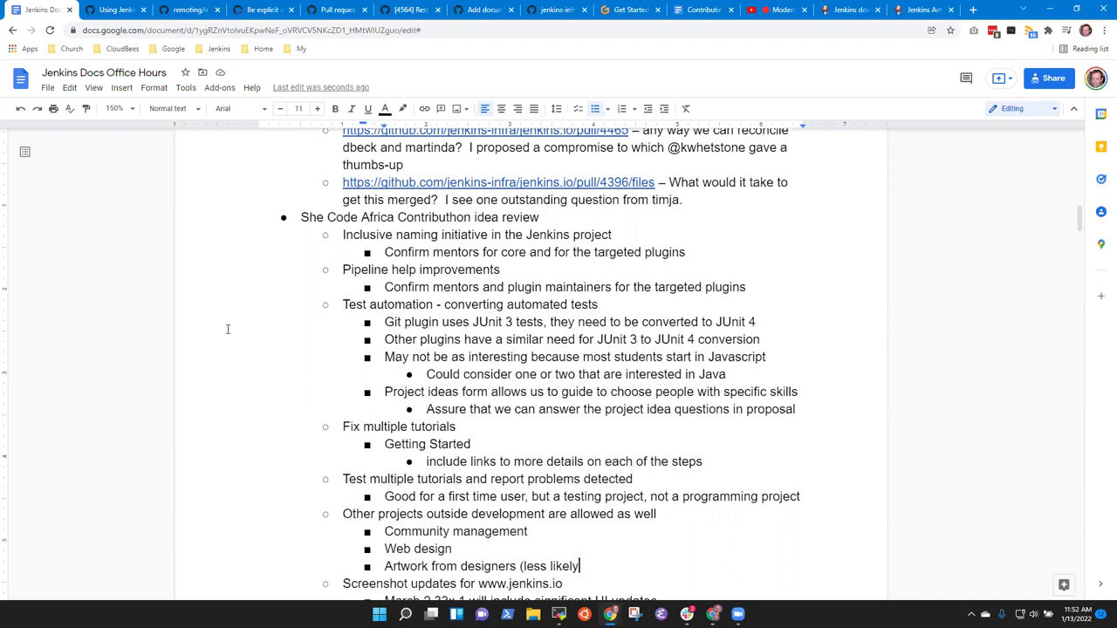
# - Replace the parenthetical with ', but would need a month's worth of work'
pyautogui.hotkey('ctrl', 'BackSpace')
pyautogui.hotkey('ctrl', 'BackSpace')
pyautogui.press('BackSpace')
pyautogui.press('BackSpace')
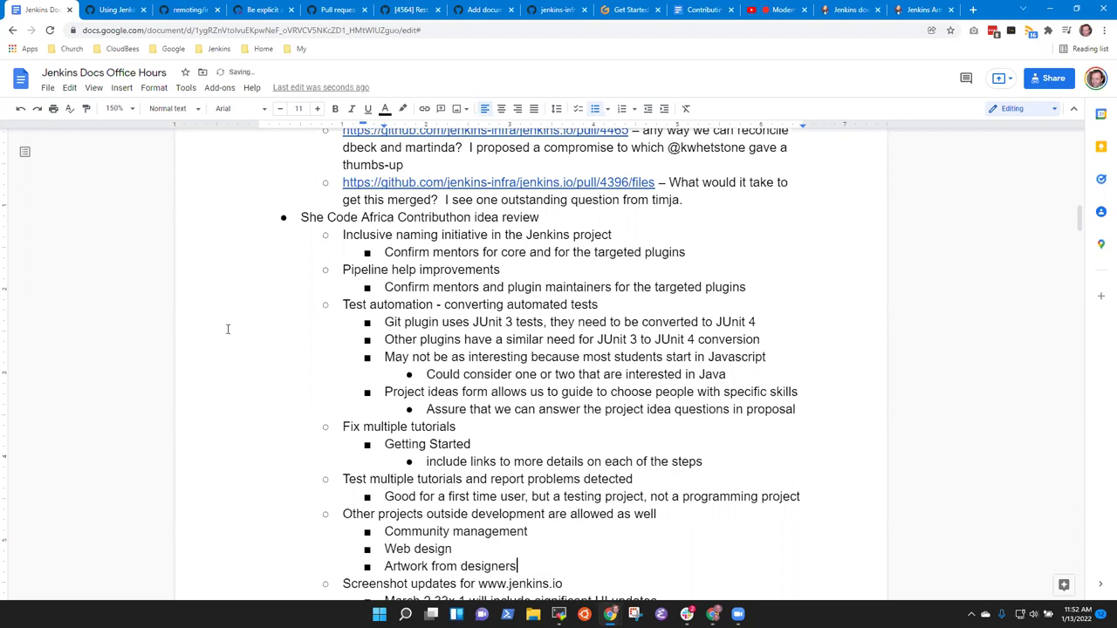
pyautogui.write(', but w')
pyautogui.press('BackSpace')
pyautogui.press('BackSpace')
pyautogui.press('BackSpace')
pyautogui.write("would need a month's work")
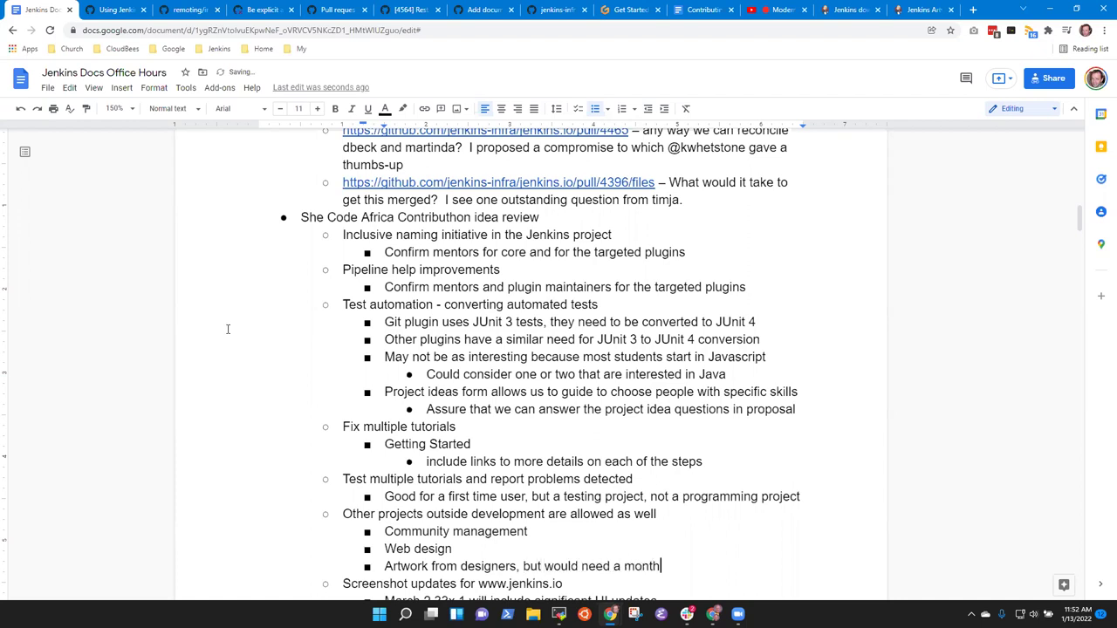
pyautogui.press('BackSpace')
pyautogui.press('BackSpace')
pyautogui.write('rth of work')
pyautogui.press('Up')
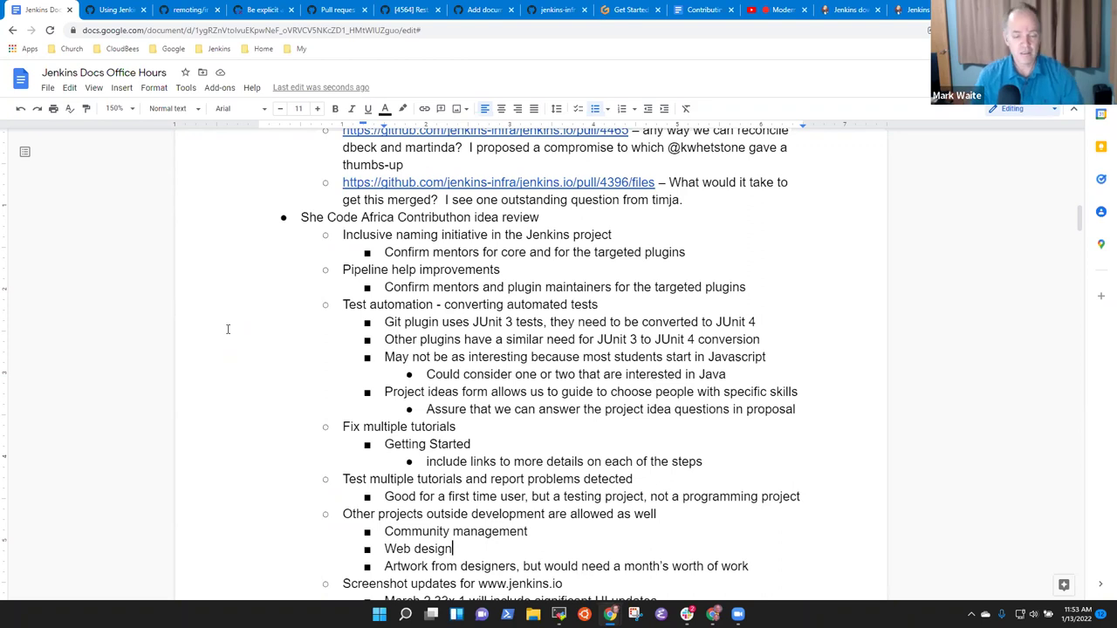
pyautogui.hotkey('shift', 'End')
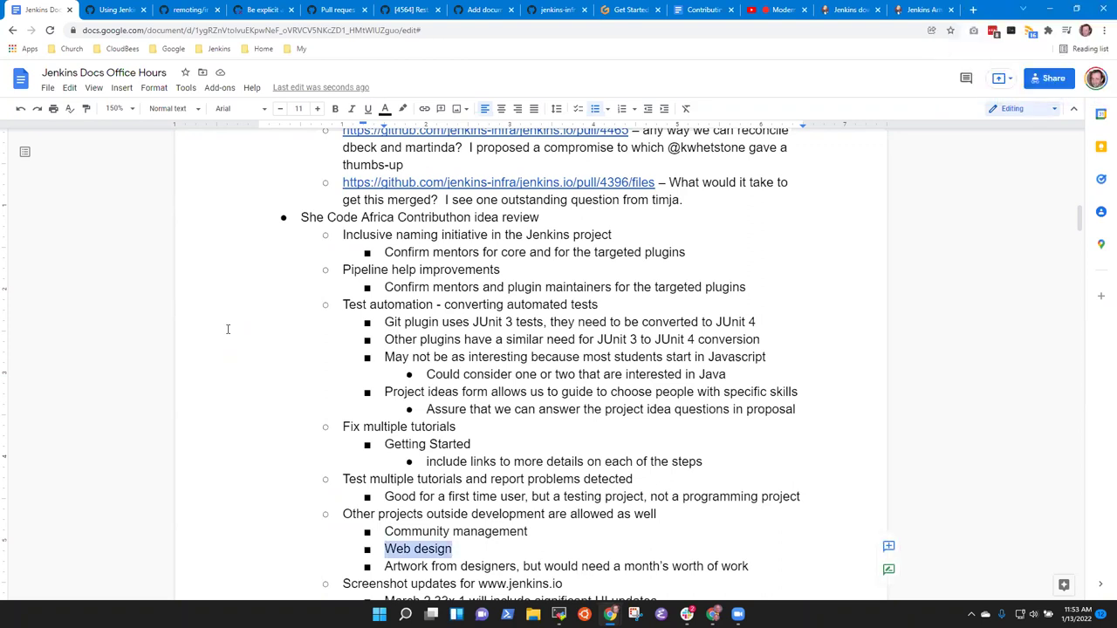
pyautogui.press('End')
pyautogui.write('for the')
pyautogui.press('BackSpace')
pyautogui.press('BackSpace')
pyautogui.press('BackSpace')
pyautogui.press('BackSpace')
pyautogui.press('BackSpace')
pyautogui.press('BackSpace')
pyautogui.press('BackSpace')
pyautogui.press('BackSpace')
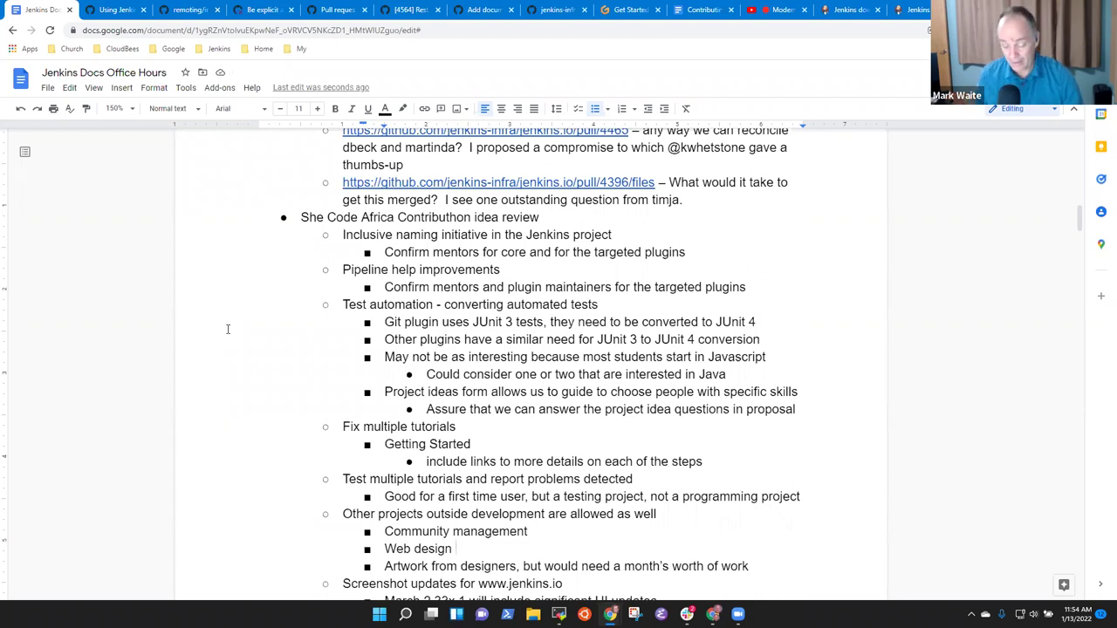
pyautogui.press('BackSpace')
pyautogui.write('improvements for ')
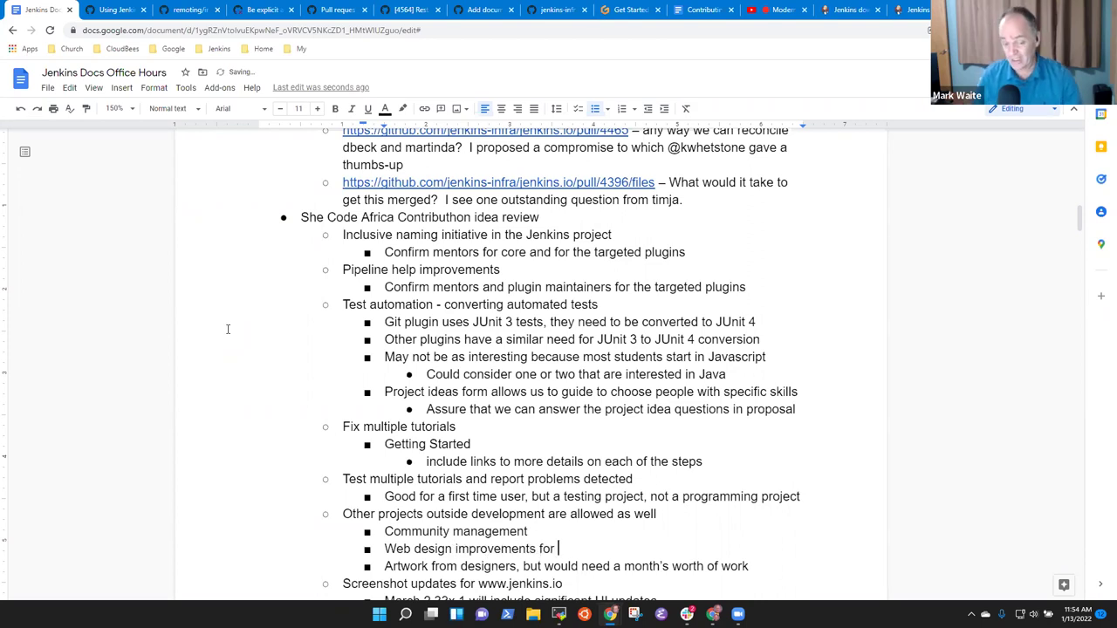
pyautogui.write('the jenkins')
pyautogui.hotkey('ctrl', 'BackSpace')
pyautogui.hotkey('ctrl', 'BackSpace')
pyautogui.write('www.jenk')
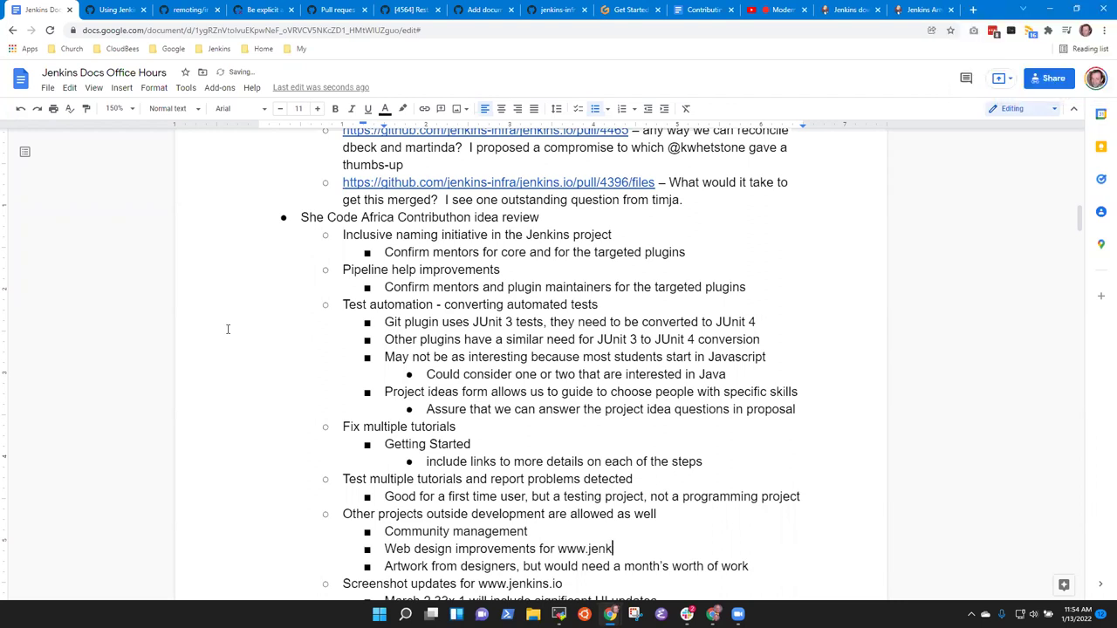
pyautogui.write('ins.io ')
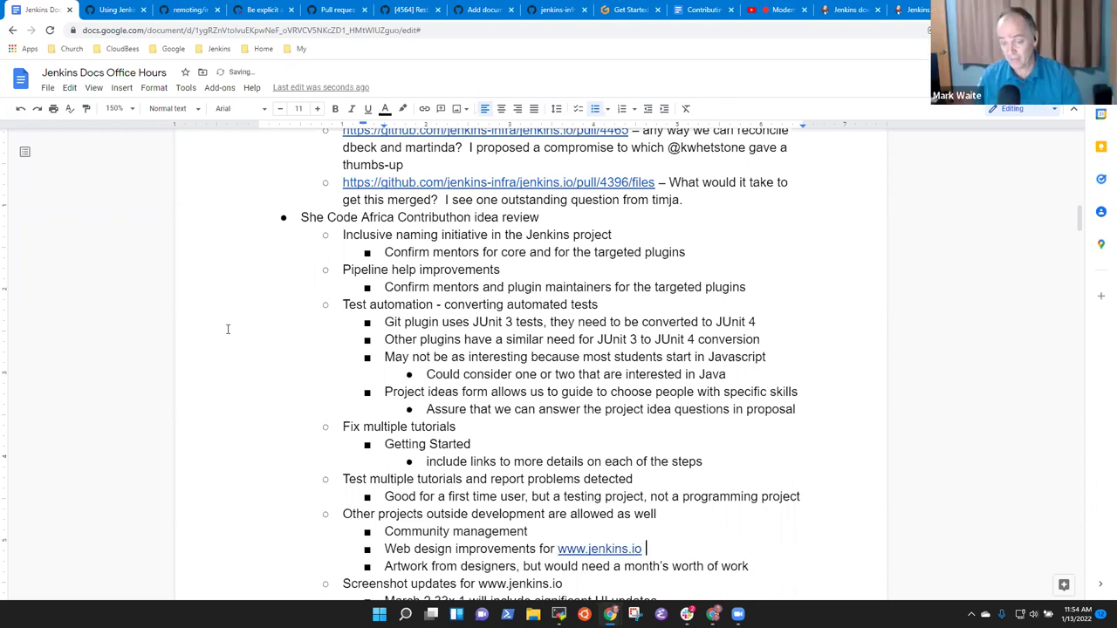
pyautogui.write(', page ')
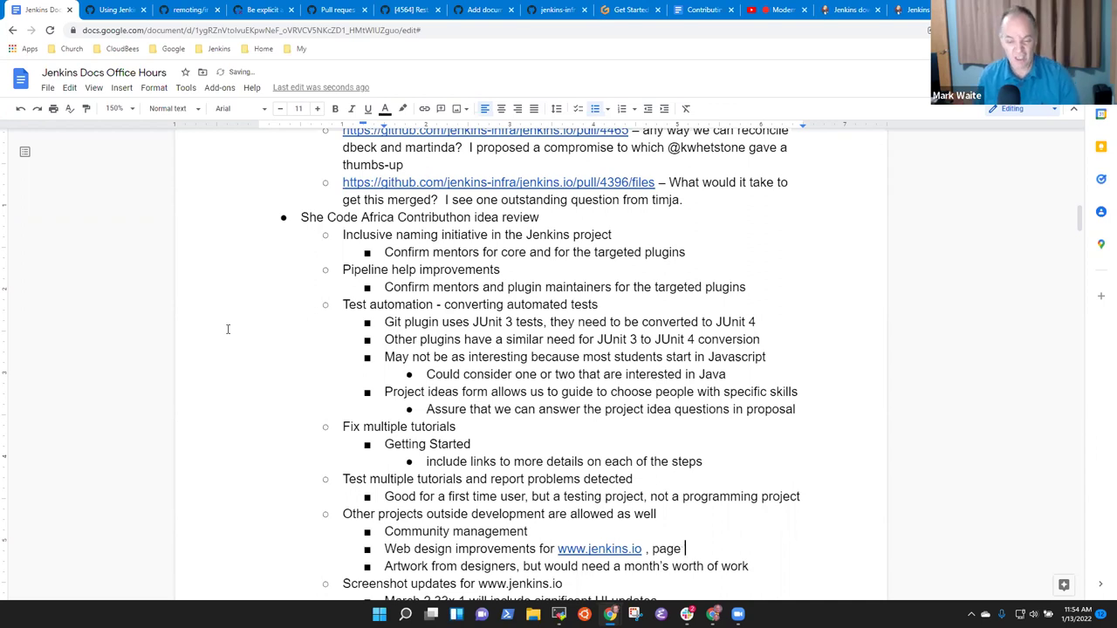
pyautogui.write('navigati')
pyautogui.press('BackSpace')
pyautogui.press('BackSpace')
pyautogui.press('BackSpace')
pyautogui.write('gation')
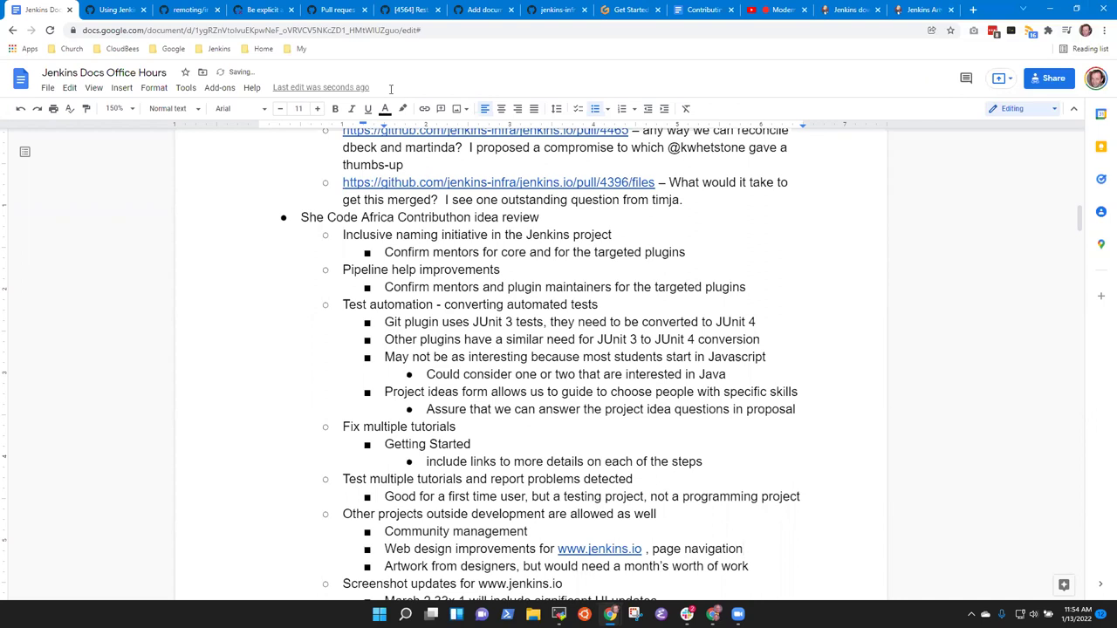
# - In a new tab, open jenkins.io and go to the Documentation User Guide
pyautogui.hotkey('ctrl', 't')
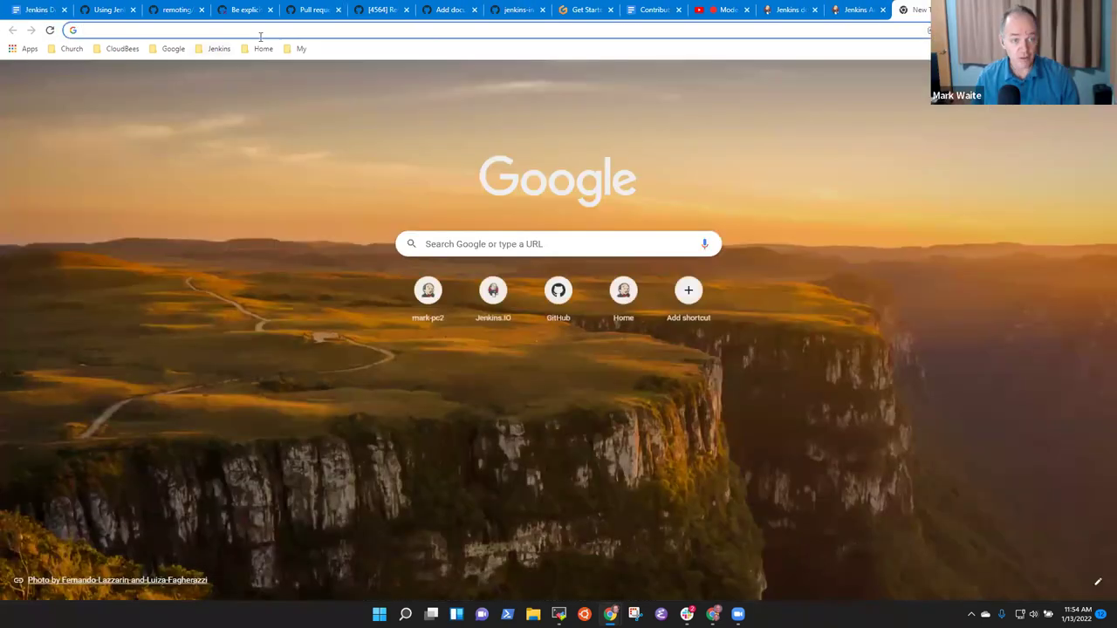
pyautogui.click(218, 49)
pyautogui.click(226, 190)
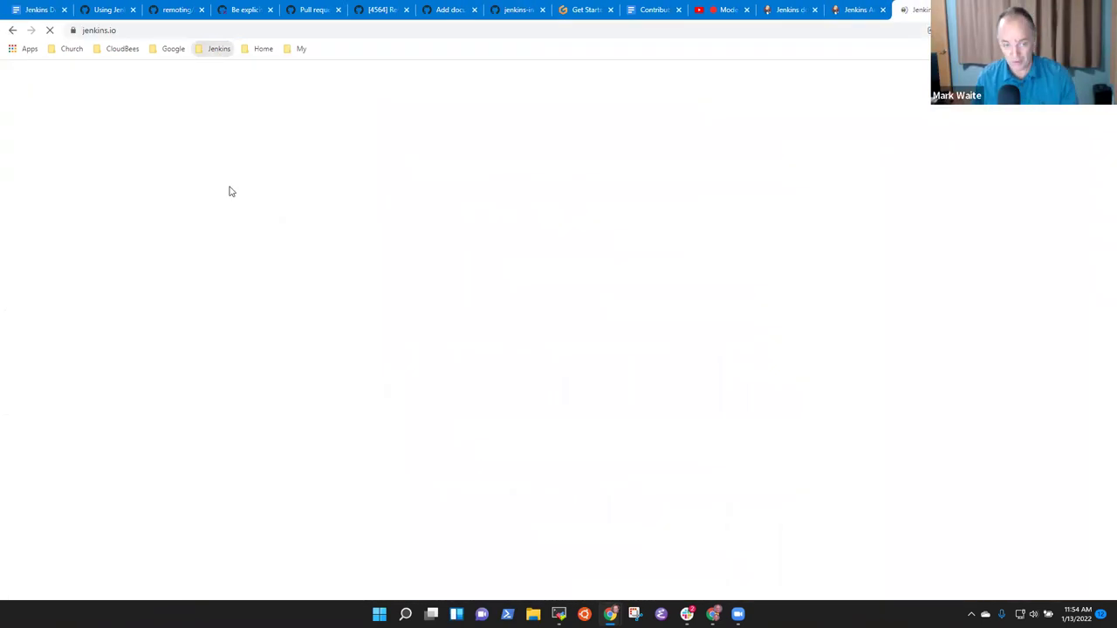
pyautogui.click(646, 76)
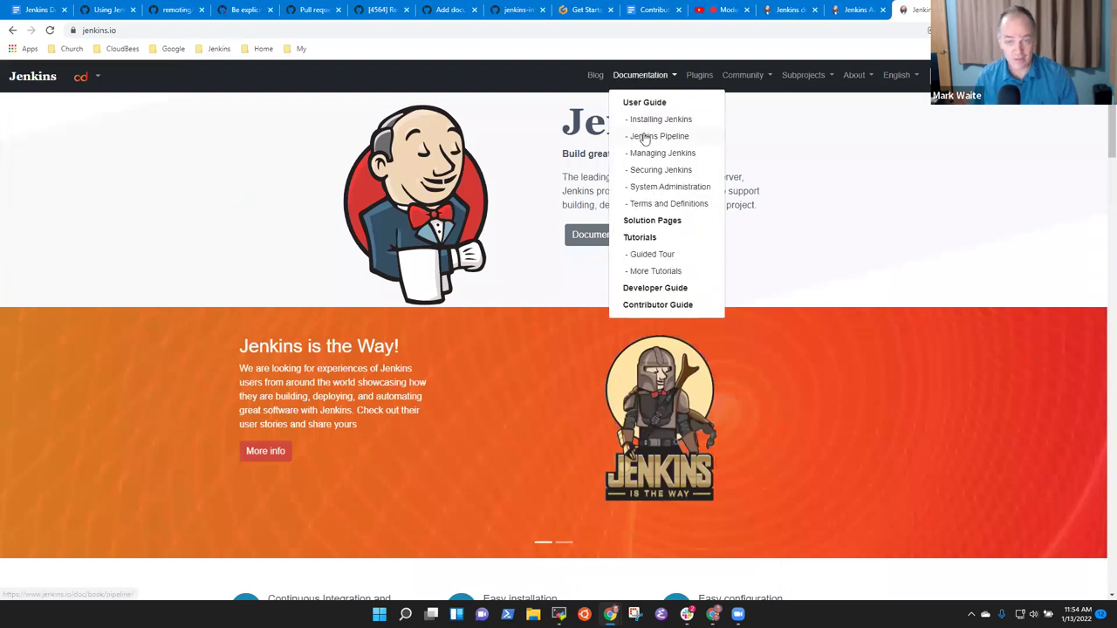
pyautogui.click(645, 104)
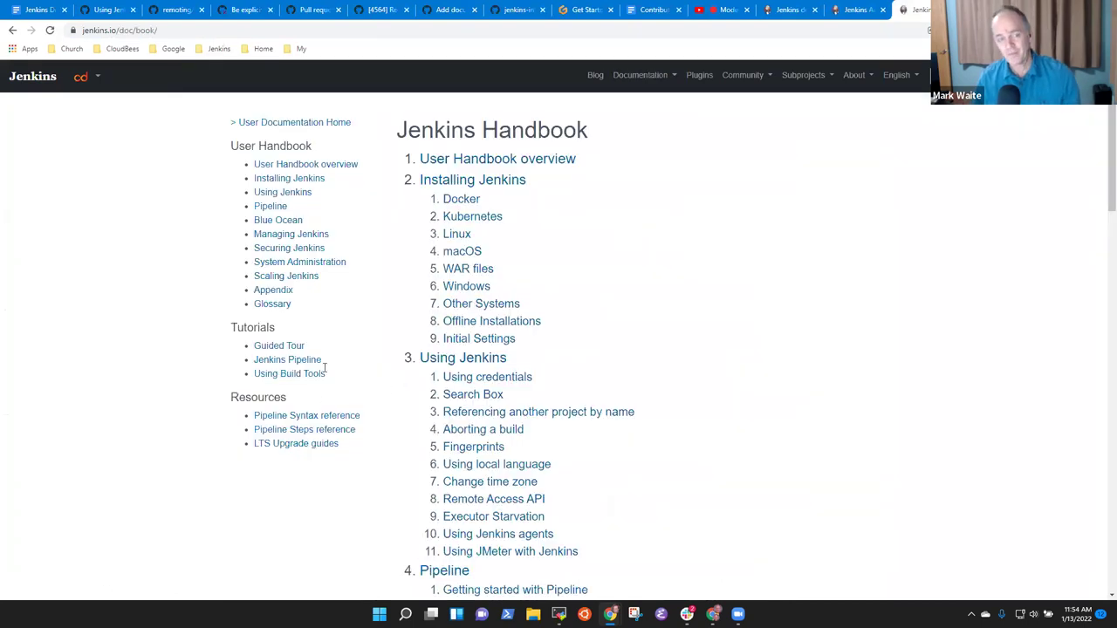
# - Browse the Installing, Using, Pipeline and Managing Jenkins chapters to Managing Plugins at 125% zoom
pyautogui.click(296, 165)
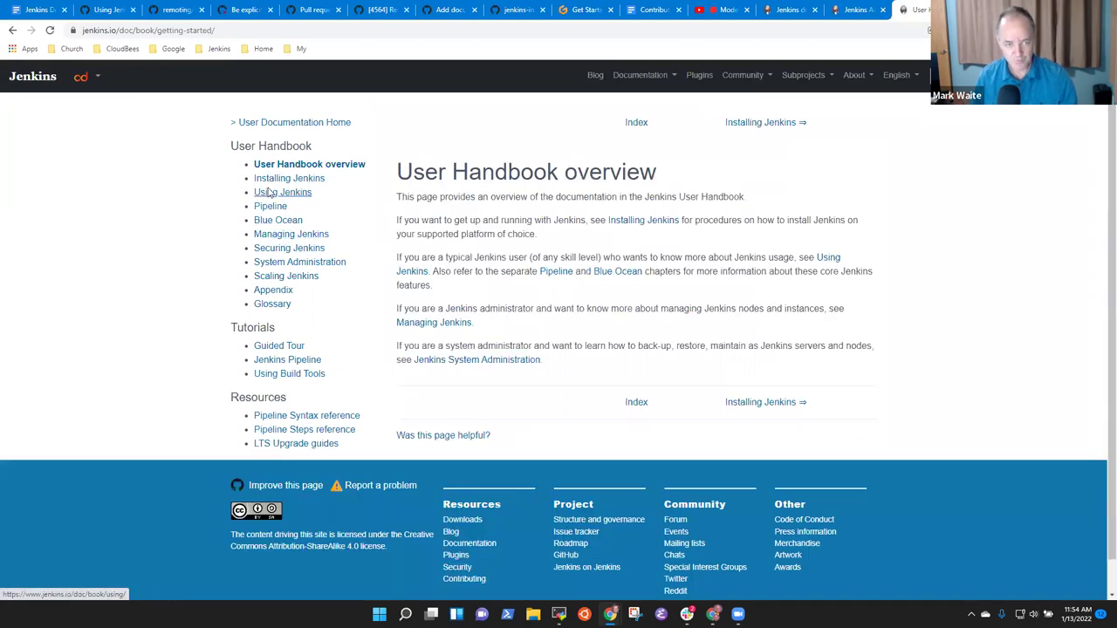
pyautogui.click(274, 180)
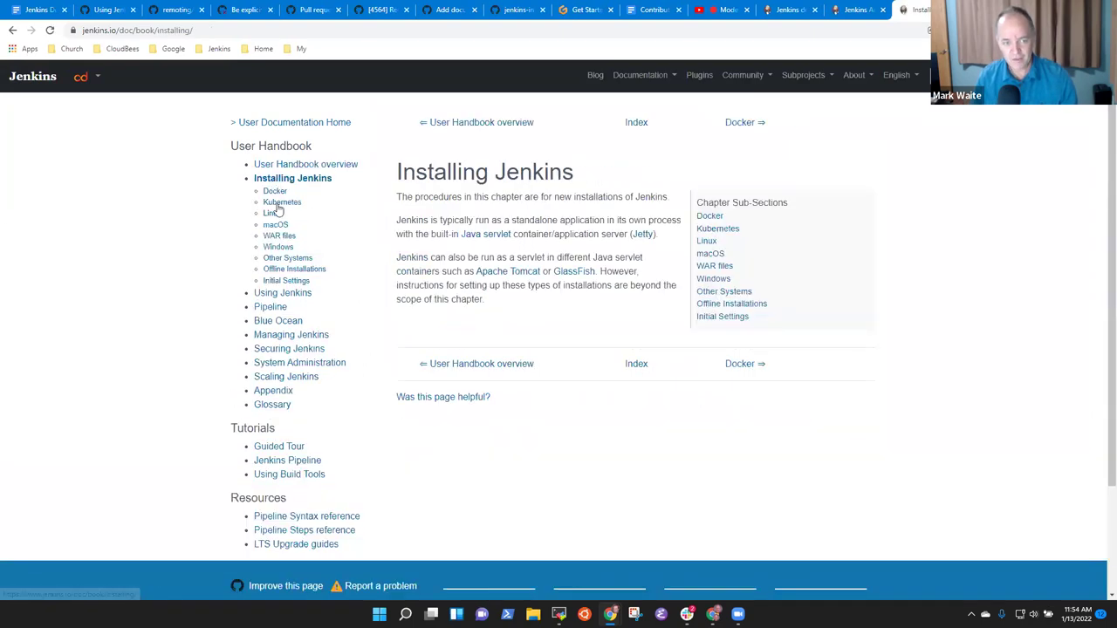
pyautogui.click(279, 295)
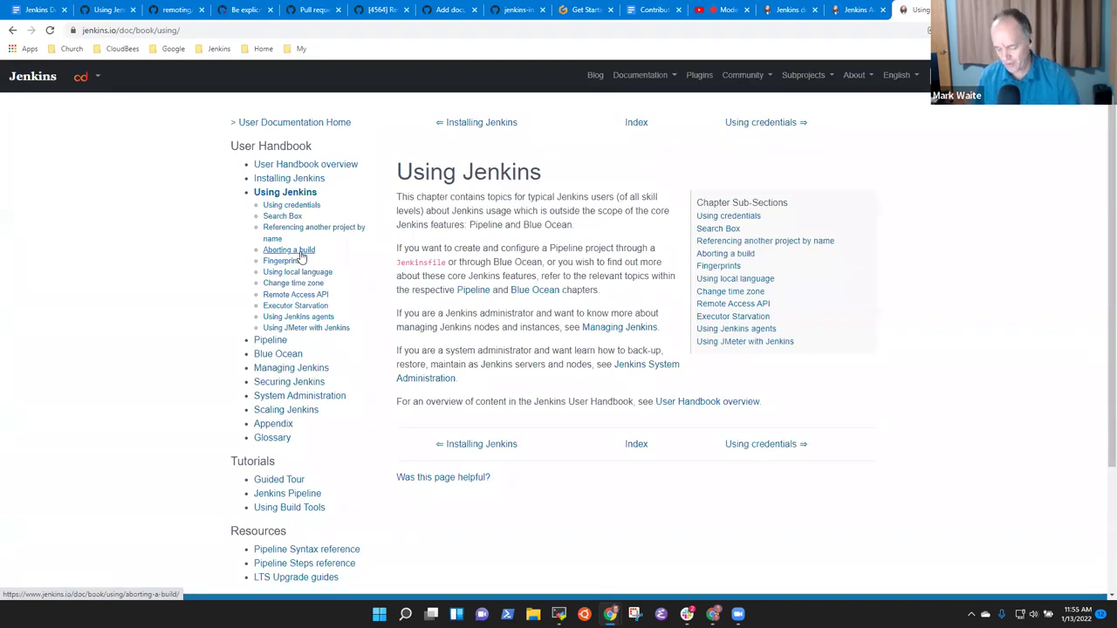
pyautogui.hotkey('ctrl', '+')
pyautogui.hotkey('ctrl', '+')
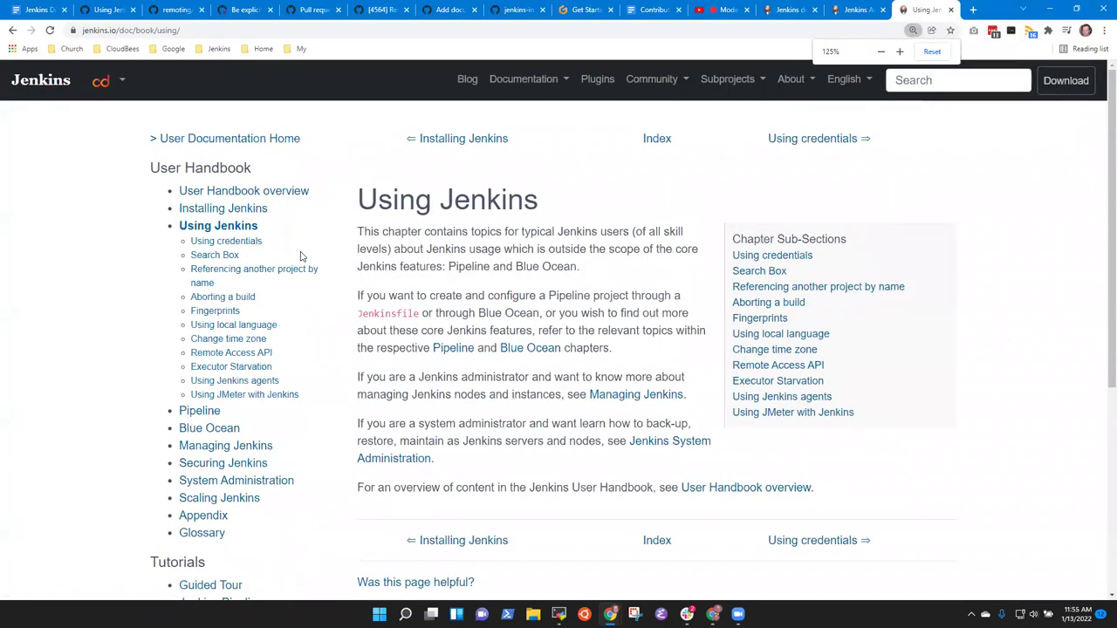
pyautogui.click(214, 416)
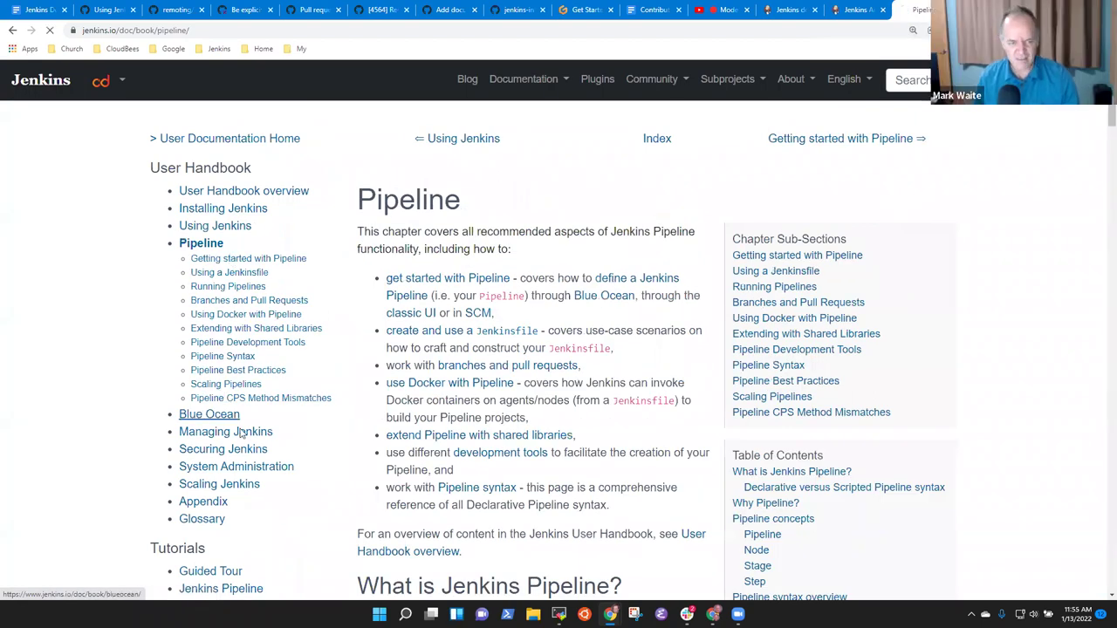
pyautogui.click(207, 364)
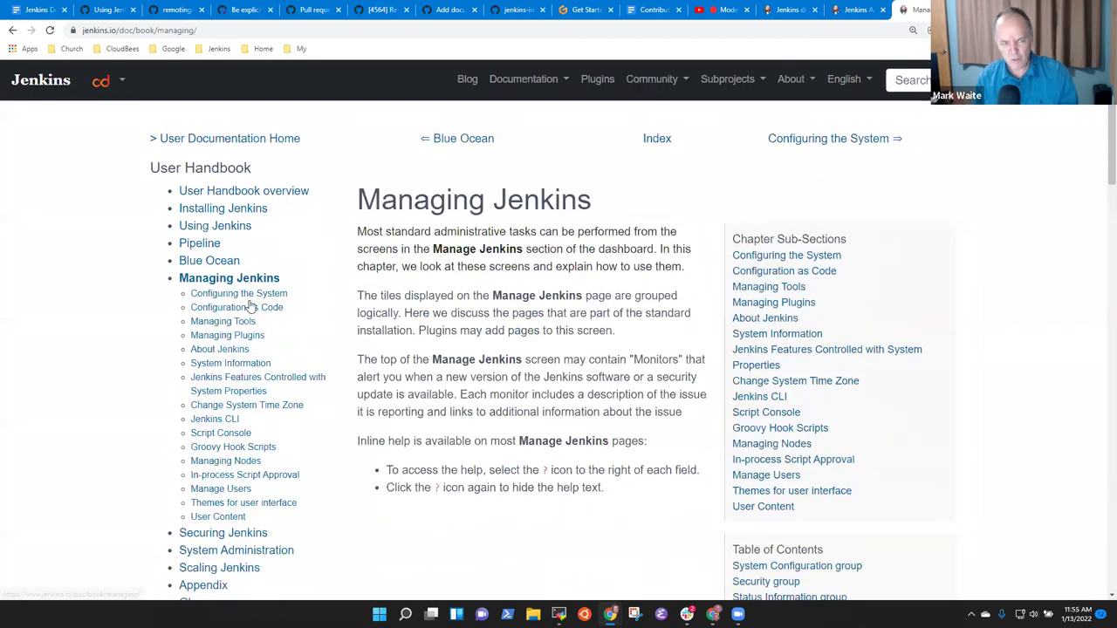
pyautogui.click(248, 336)
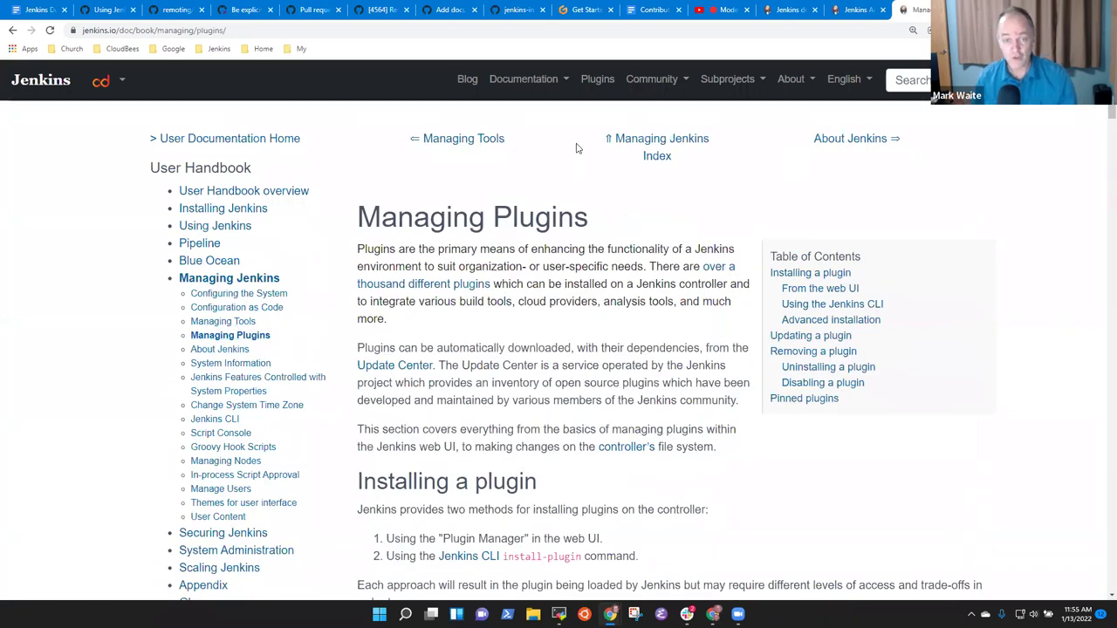
pyautogui.click(528, 80)
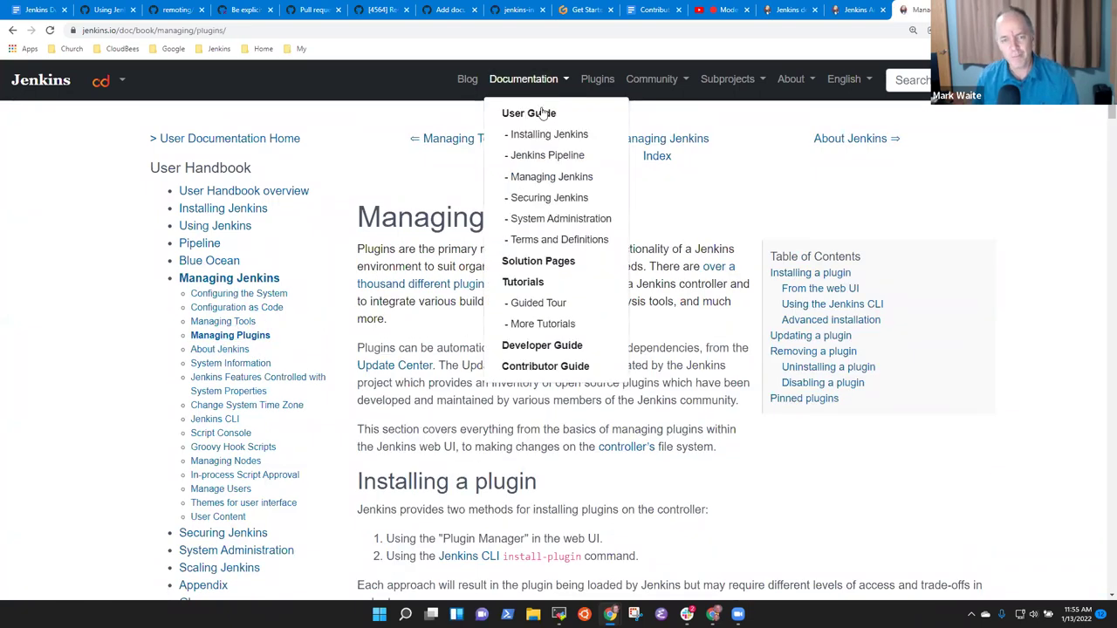
# - Open the Developer Guide's How-To Guides and read Writing Pipeline-Compatible Plugins and Optional dependencies
pyautogui.click(543, 346)
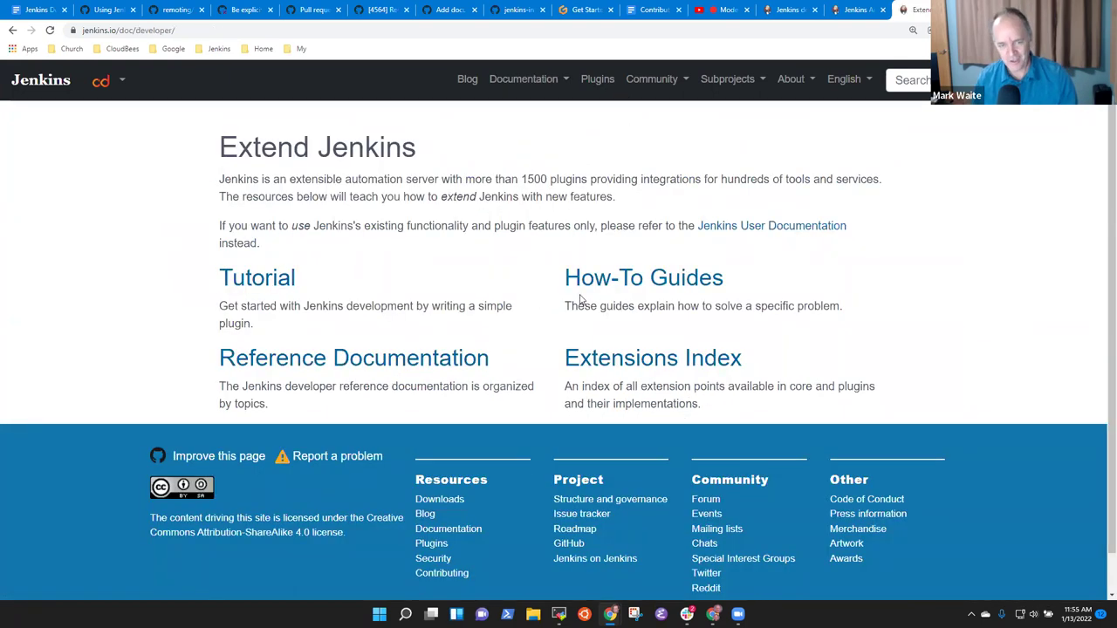
pyautogui.click(611, 281)
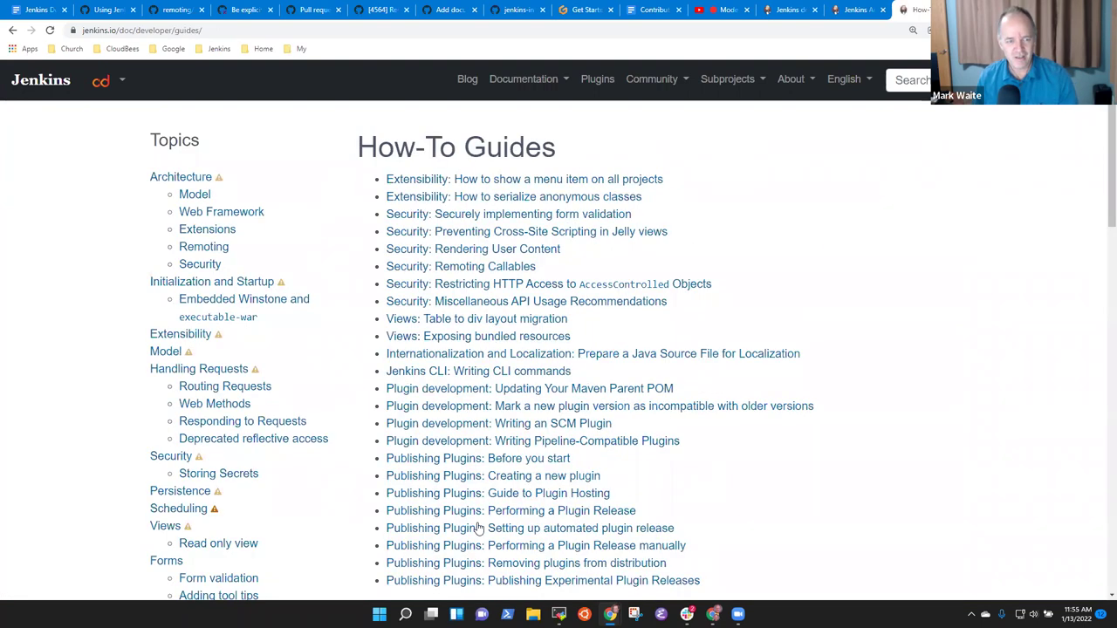
pyautogui.click(504, 444)
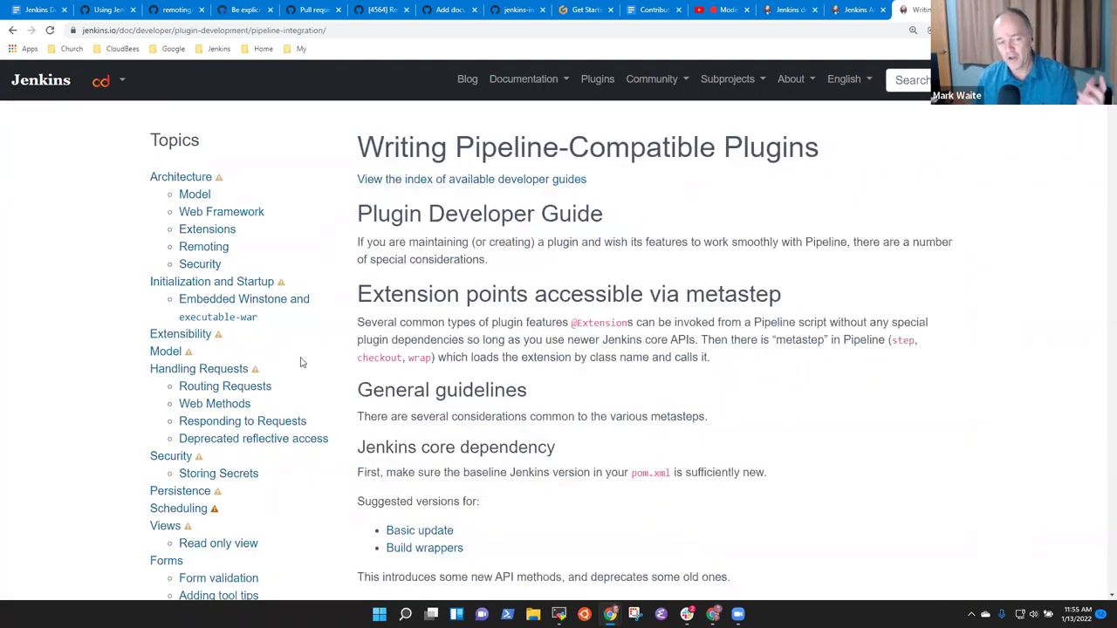
pyautogui.scroll(-8, 252, 229)
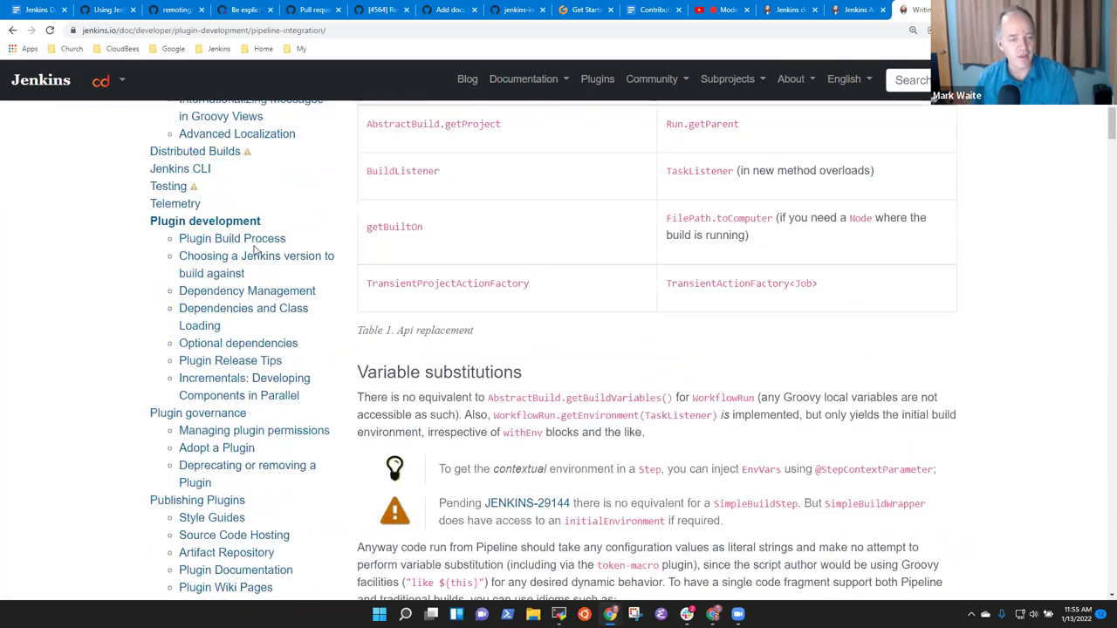
pyautogui.click(251, 358)
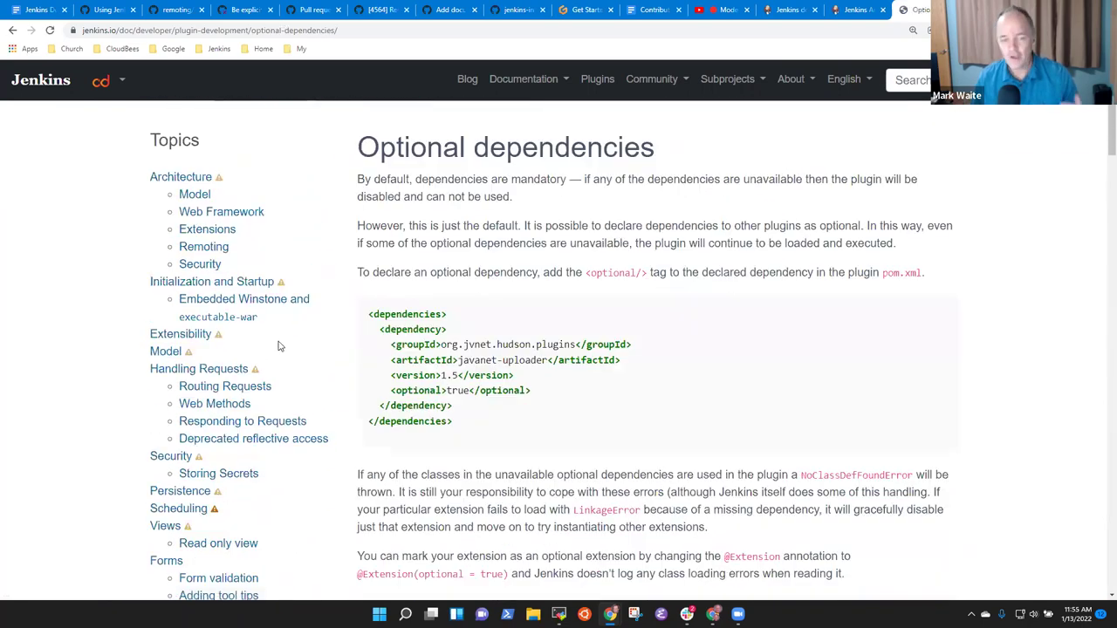
pyautogui.scroll(-5, 301, 360)
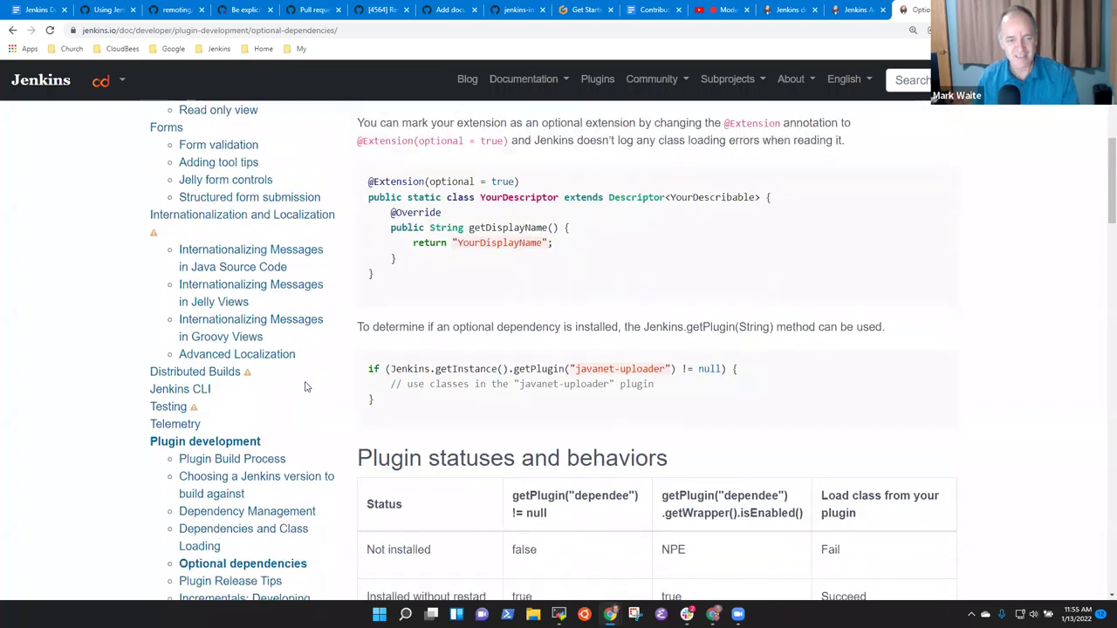
pyautogui.scroll(-1, 305, 386)
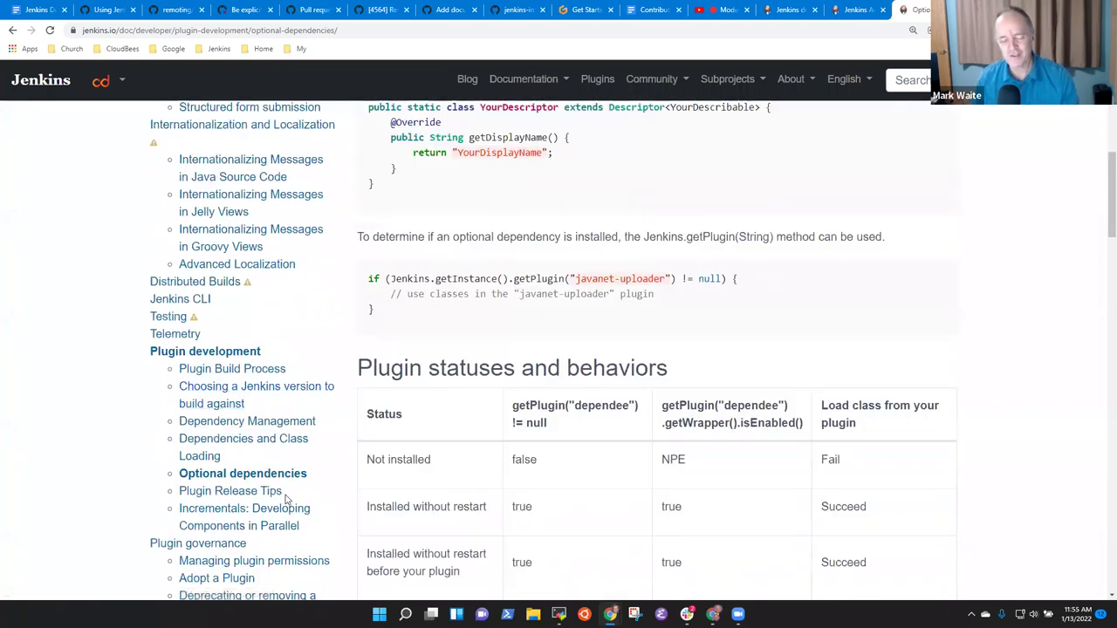
pyautogui.scroll(6, 306, 511)
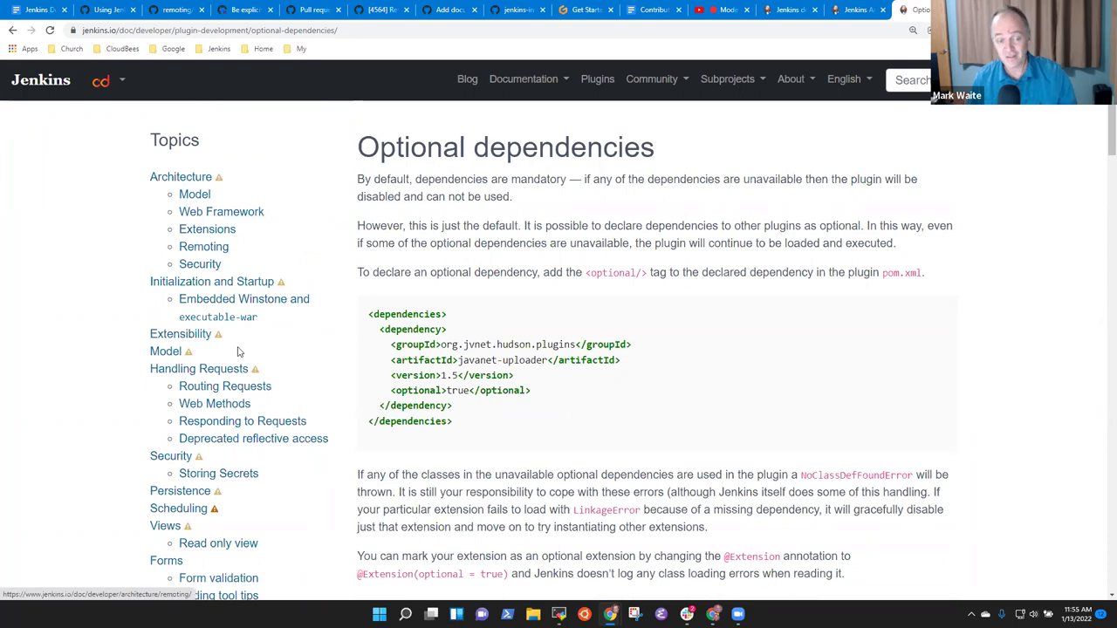
pyautogui.scroll(-3, 321, 347)
pyautogui.scroll(-10, 321, 347)
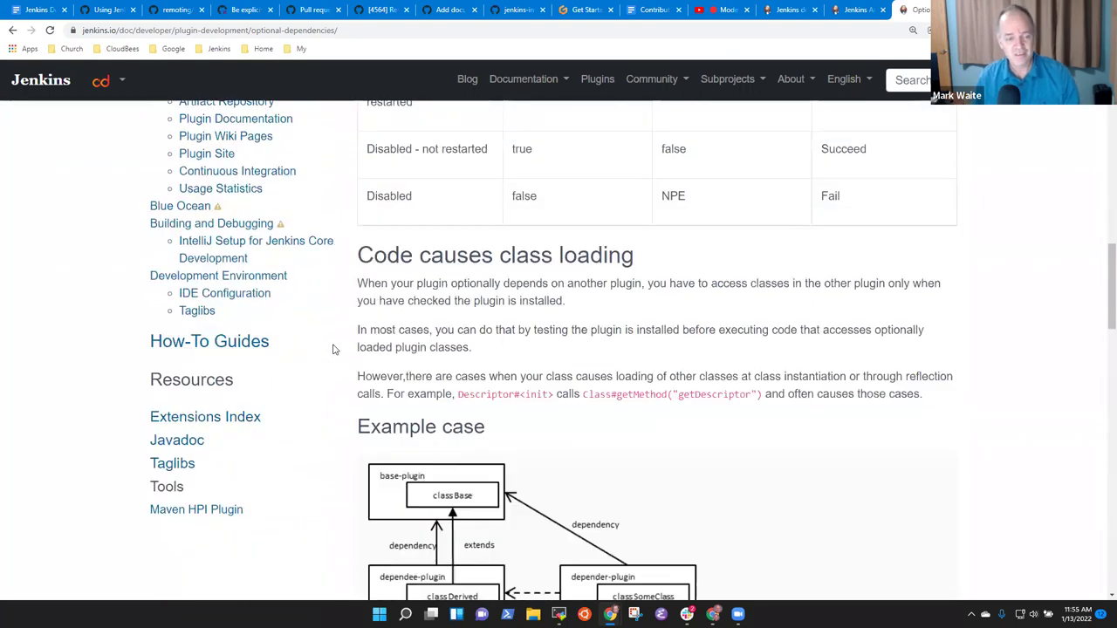
# - Browse the Development Environment chapter and open the IDE Configuration page
pyautogui.click(238, 277)
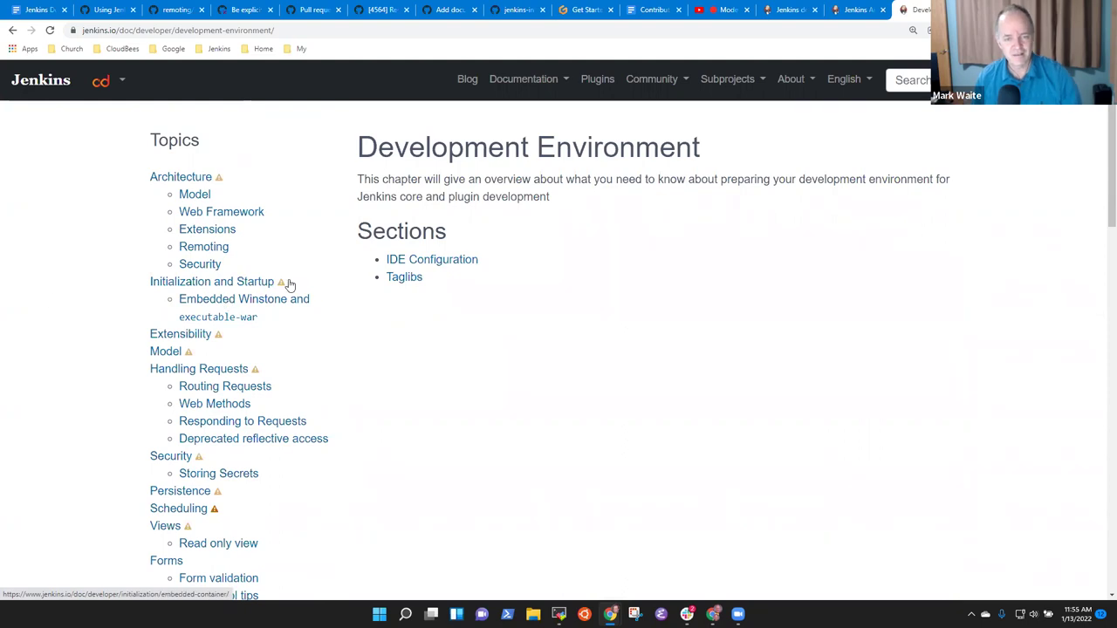
pyautogui.moveTo(290, 285)
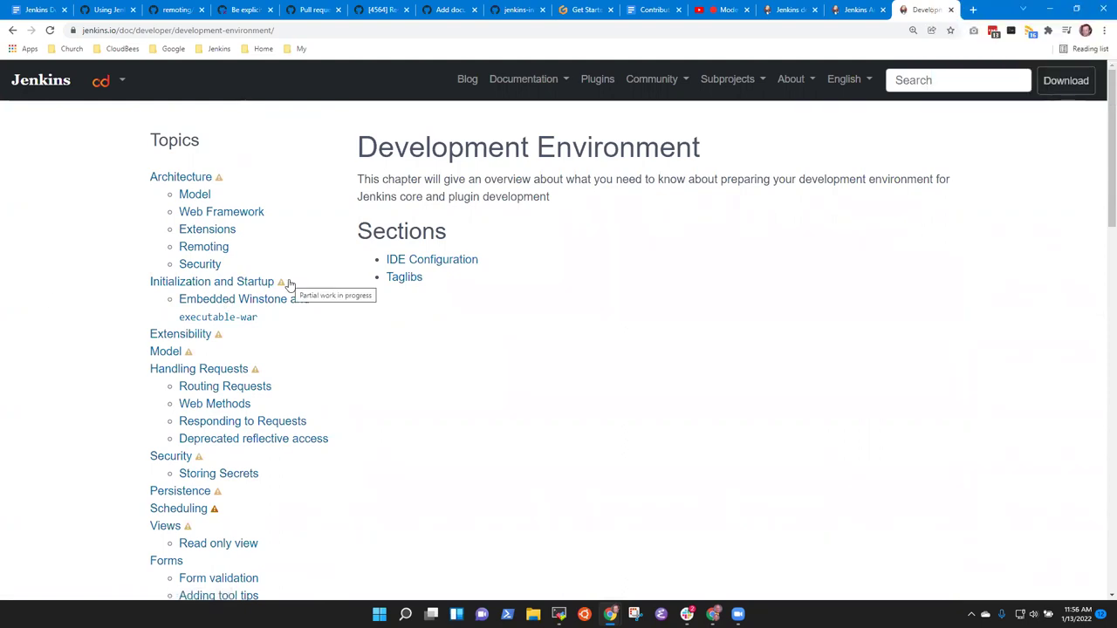
pyautogui.scroll(-4, 262, 375)
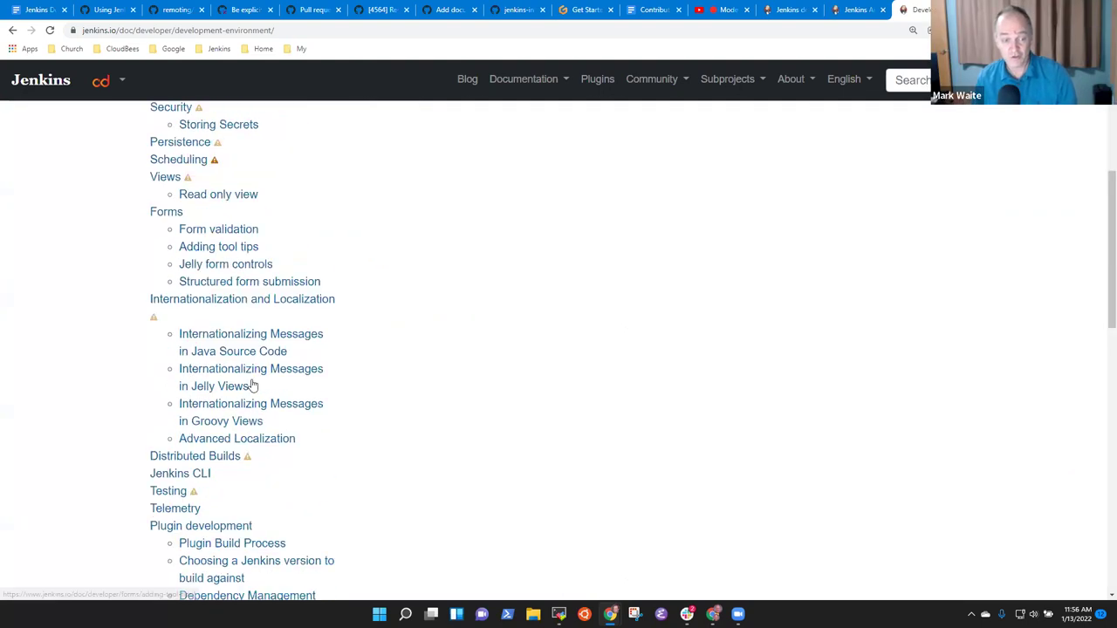
pyautogui.scroll(3, 280, 397)
pyautogui.scroll(2, 282, 401)
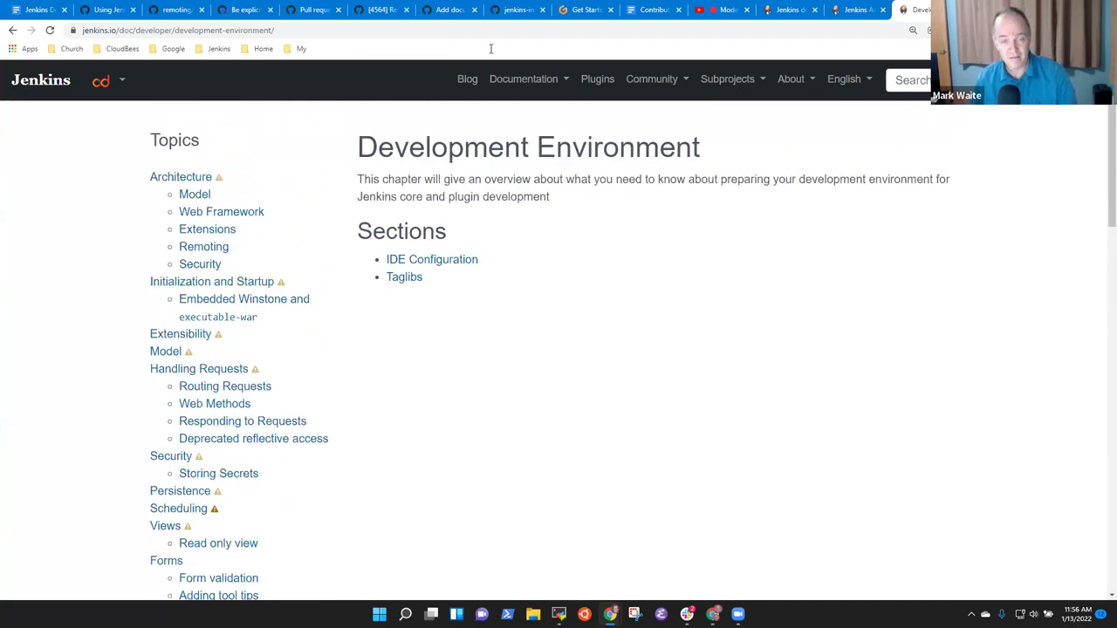
pyautogui.scroll(-6, 514, 471)
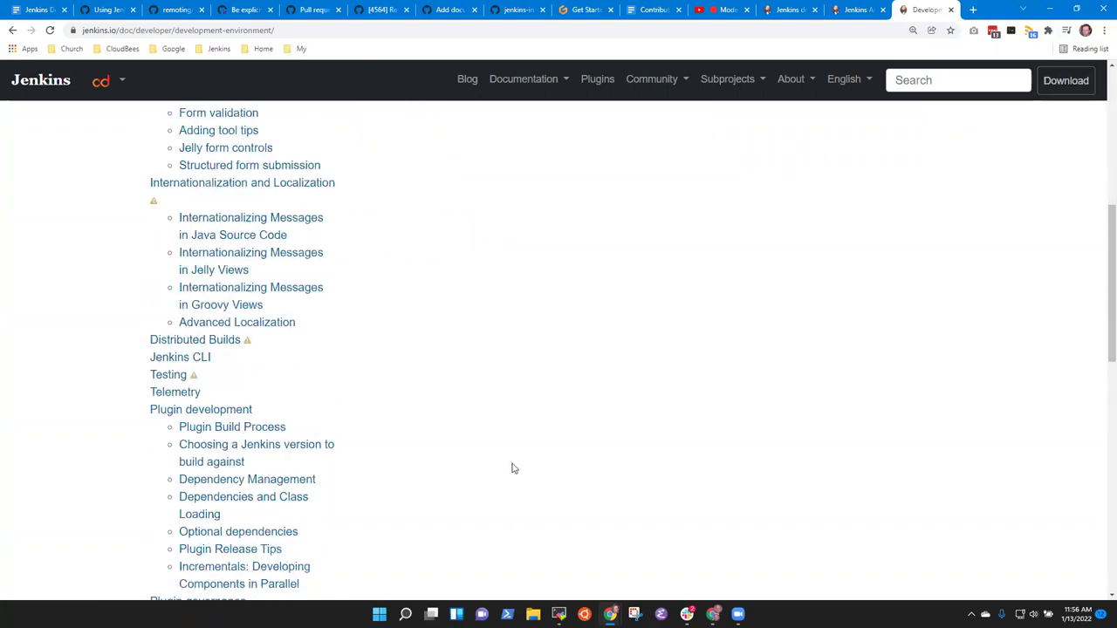
pyautogui.scroll(-7, 514, 472)
pyautogui.scroll(3, 522, 475)
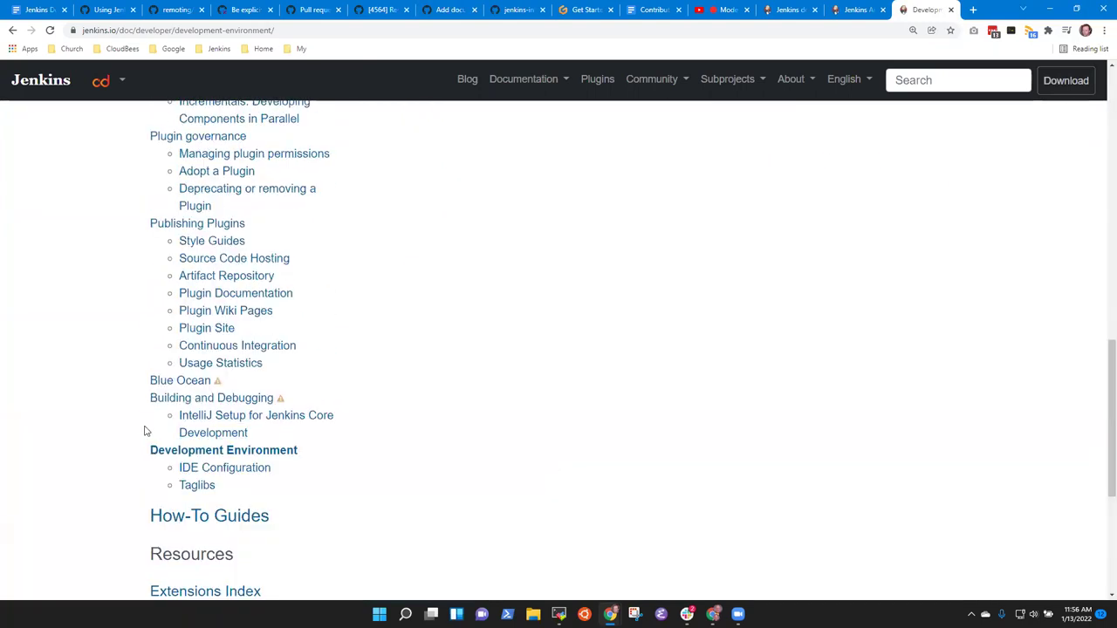
pyautogui.click(214, 469)
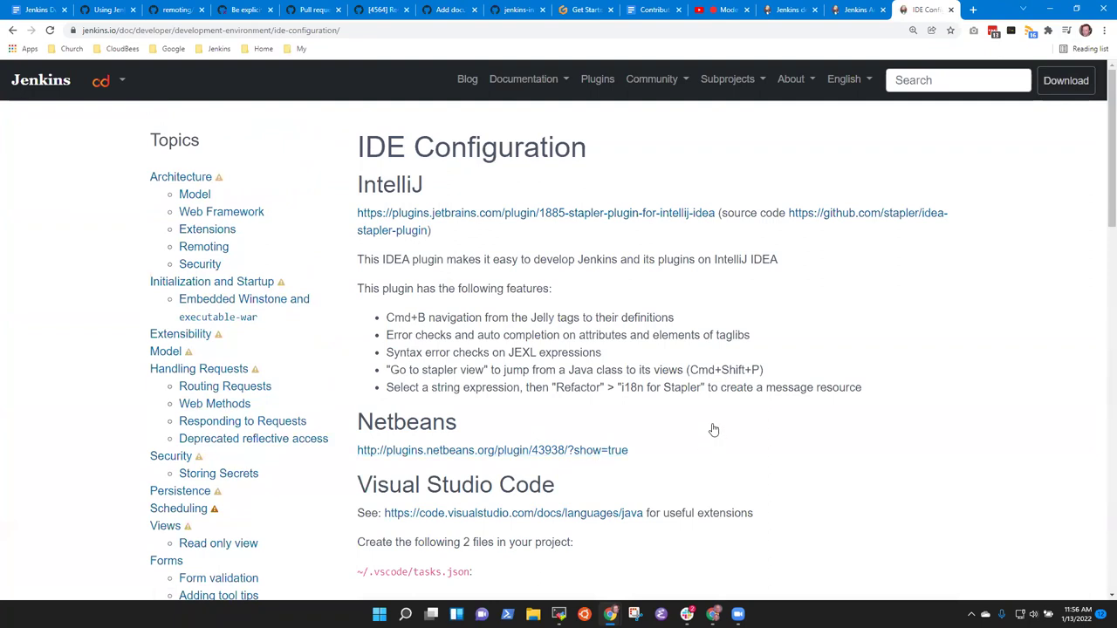
# - Reopen the Developer Guide landing page, select its address, and return to the Office Hours notes
pyautogui.click(558, 80)
pyautogui.click(759, 158)
pyautogui.click(396, 32)
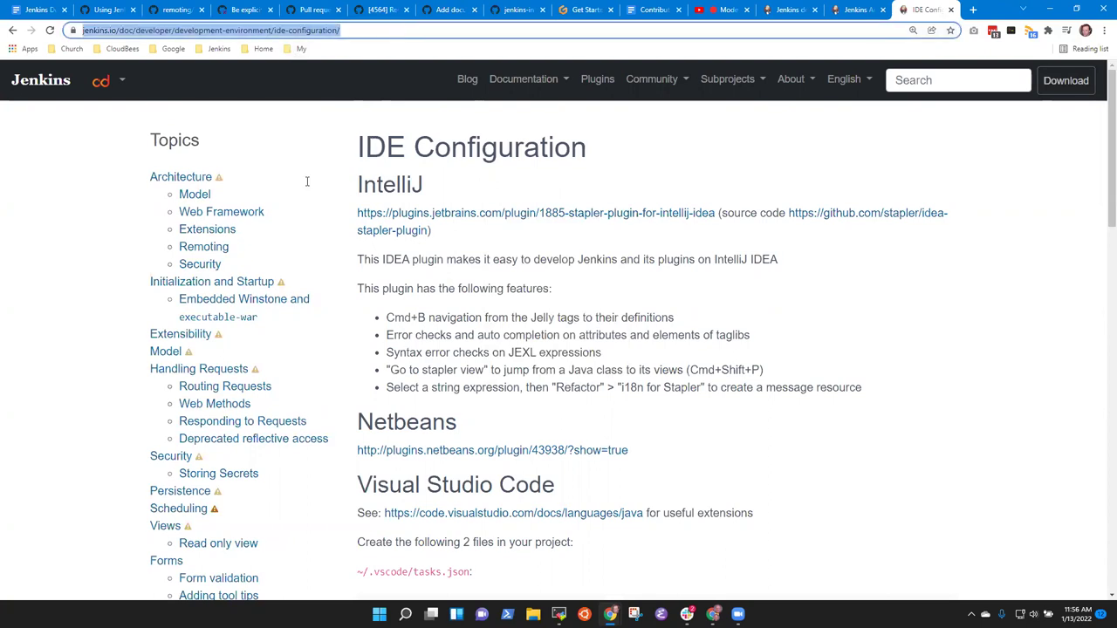
pyautogui.click(517, 80)
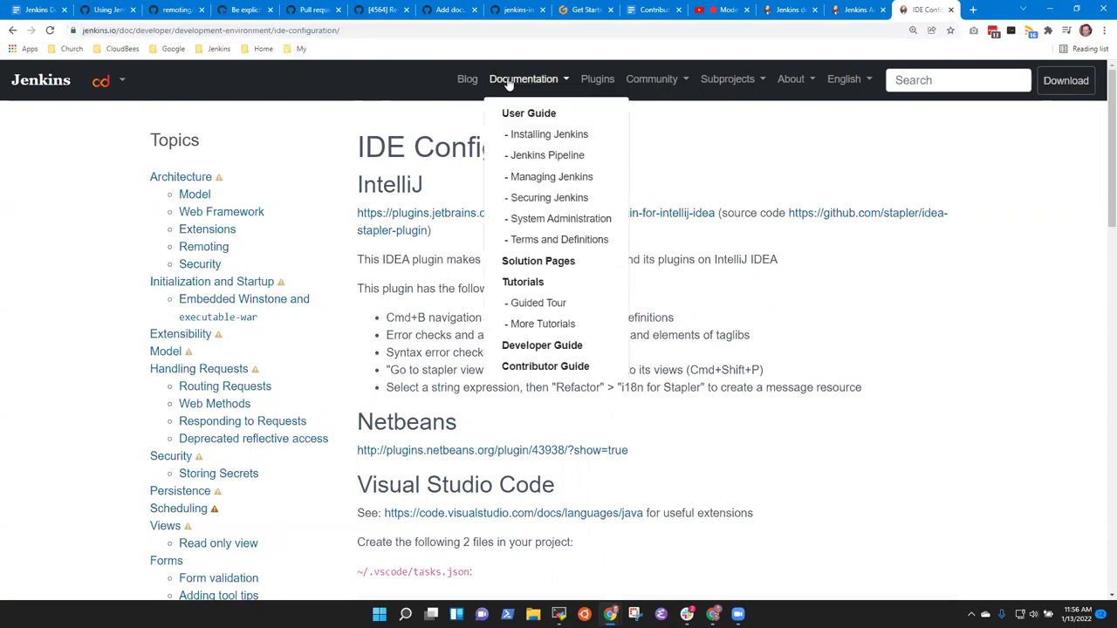
pyautogui.click(546, 347)
pyautogui.click(228, 29)
pyautogui.hotkey('ctrl', 'c')
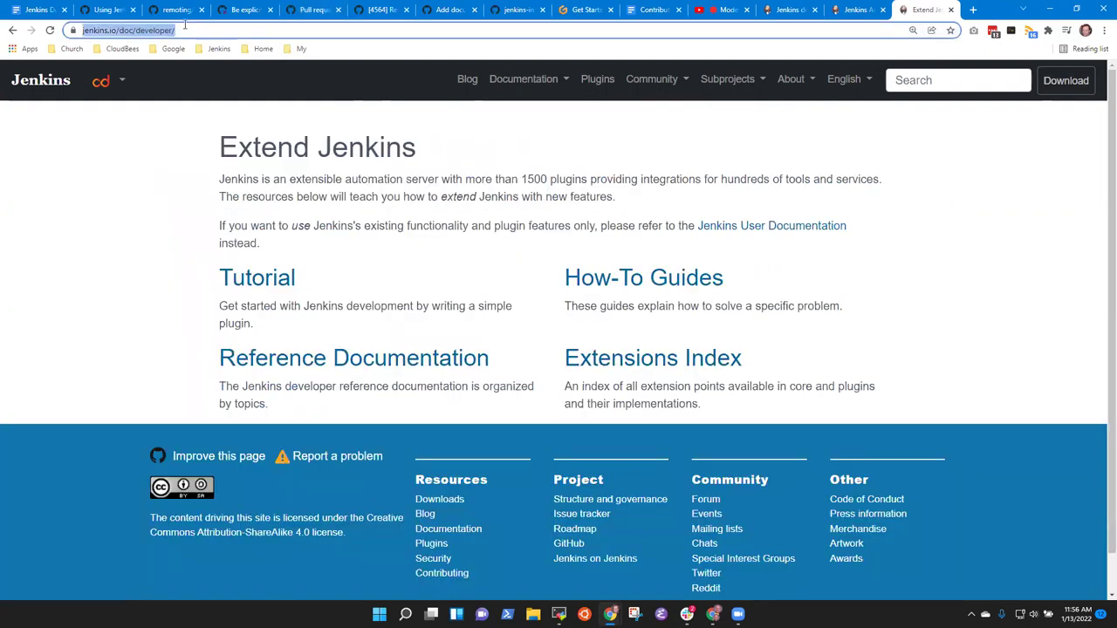
pyautogui.click(27, 7)
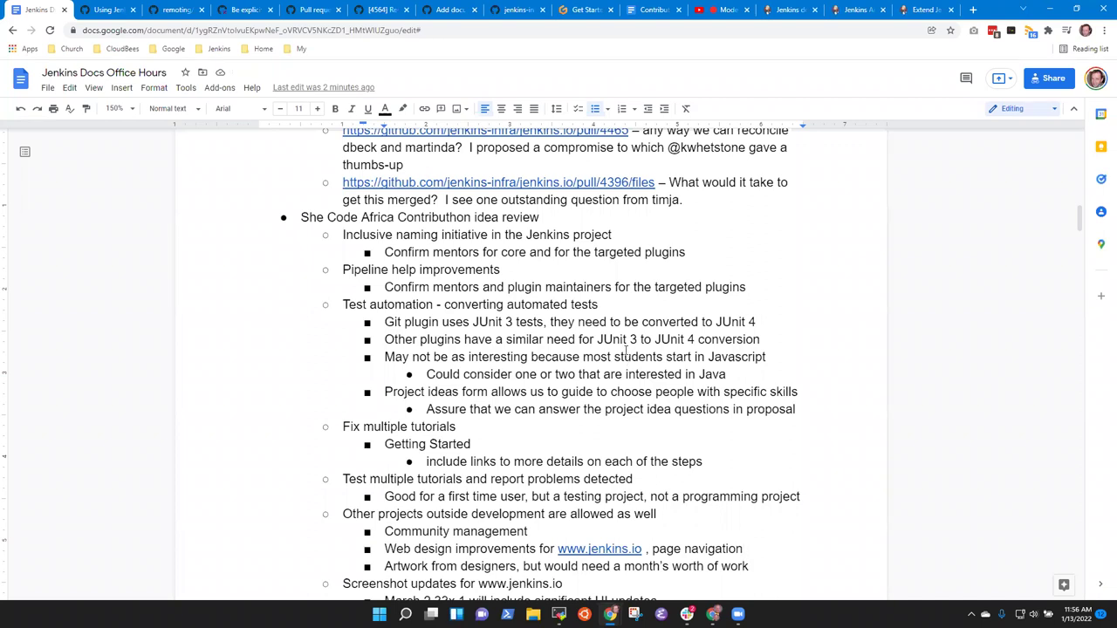
# - Make the bullet 'Developer page navigation for' followed by the pasted jenkins.io/doc/developer/ address
pyautogui.press('BackSpace')
pyautogui.press('BackSpace')
pyautogui.press('BackSpace')
pyautogui.press('Return')
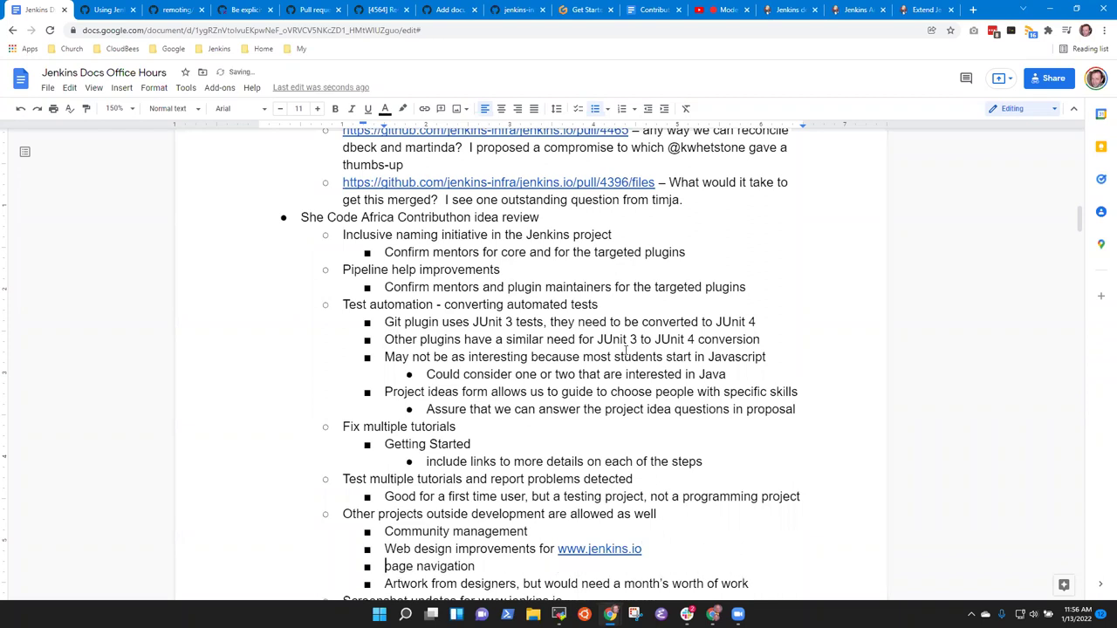
pyautogui.write('Developer')
pyautogui.press('End')
pyautogui.write('for')
pyautogui.hotkey('ctrl', 'v')
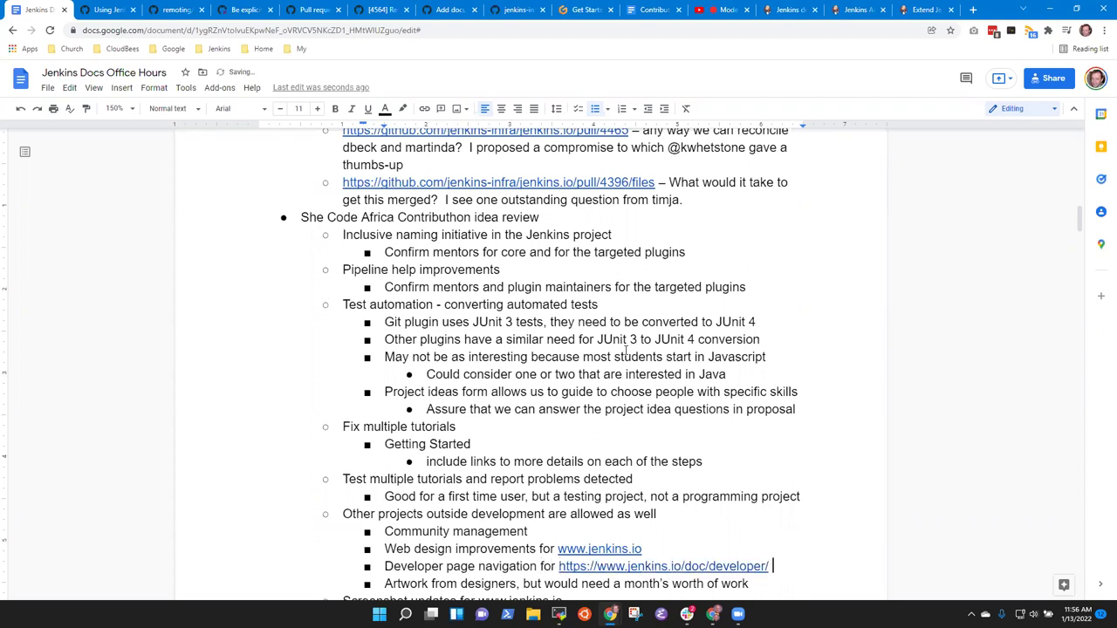
# - Add an indented sub-point 'Make it navigate like the user page' beneath it
pyautogui.press('Return')
pyautogui.press('Tab')
pyautogui.write('Make')
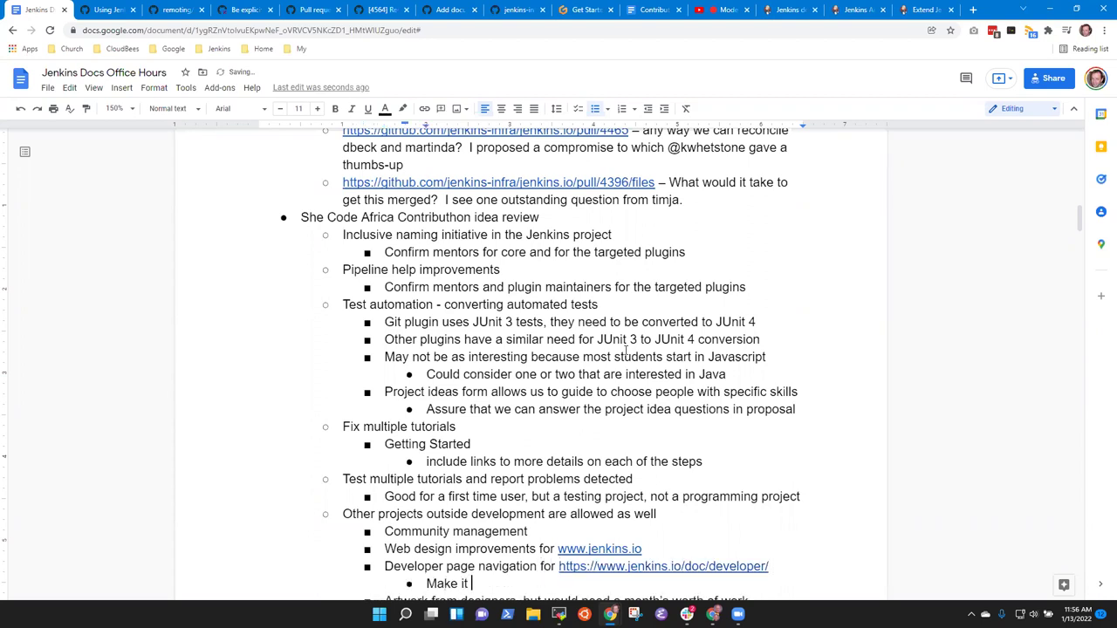
pyautogui.write('navigate like the user page')
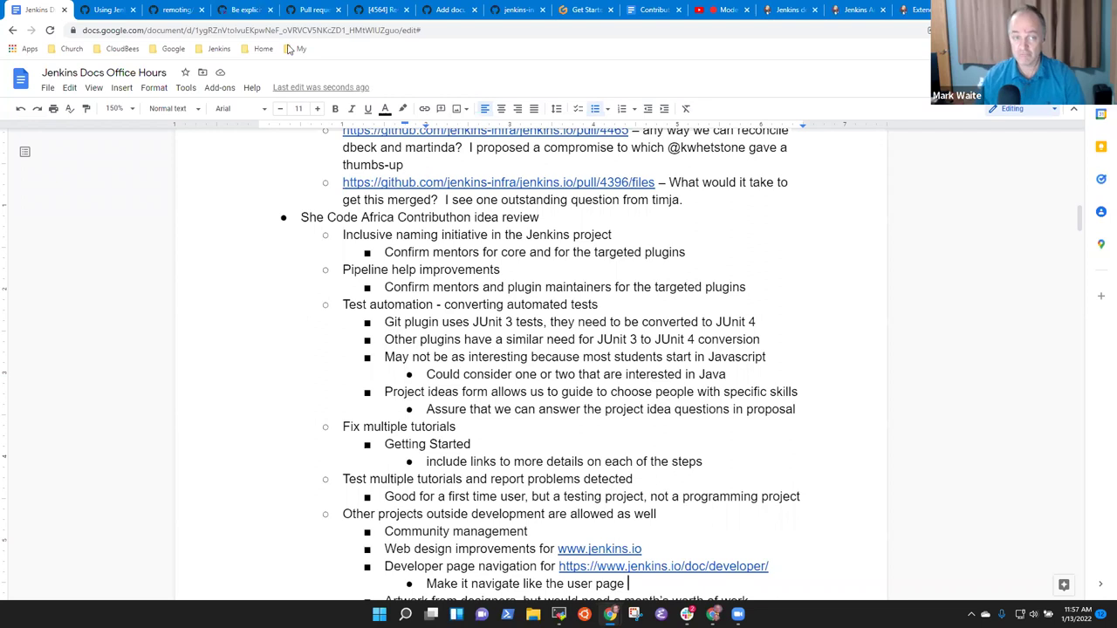
pyautogui.press('Return')
# - On jenkins.io, open Installing Jenkins > Docker, select its address, and return to the notes
pyautogui.click(106, 10)
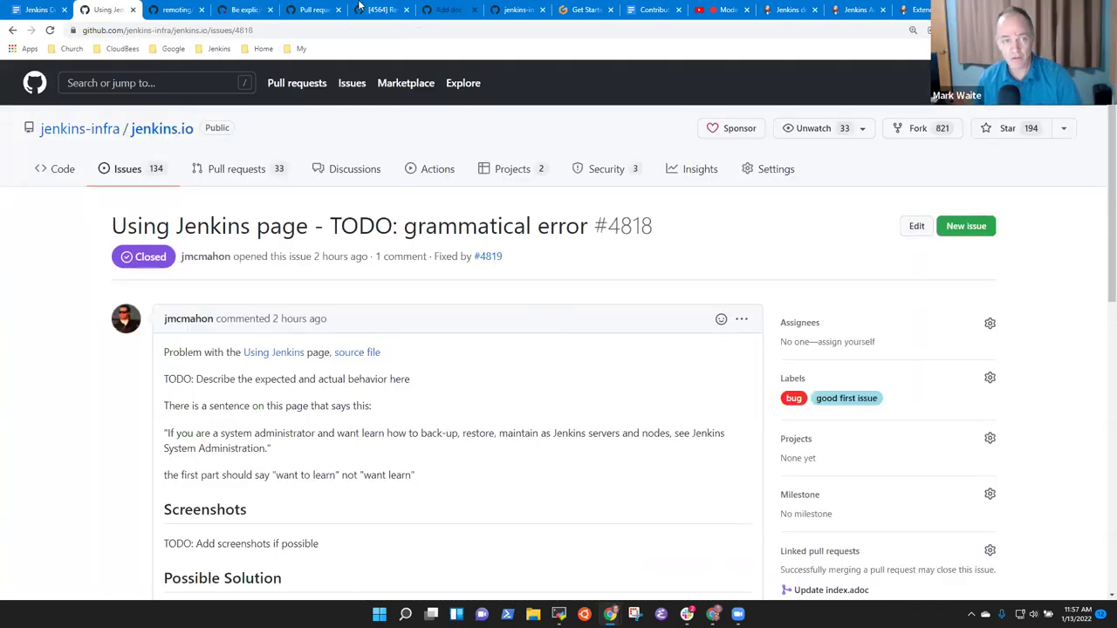
pyautogui.click(916, 10)
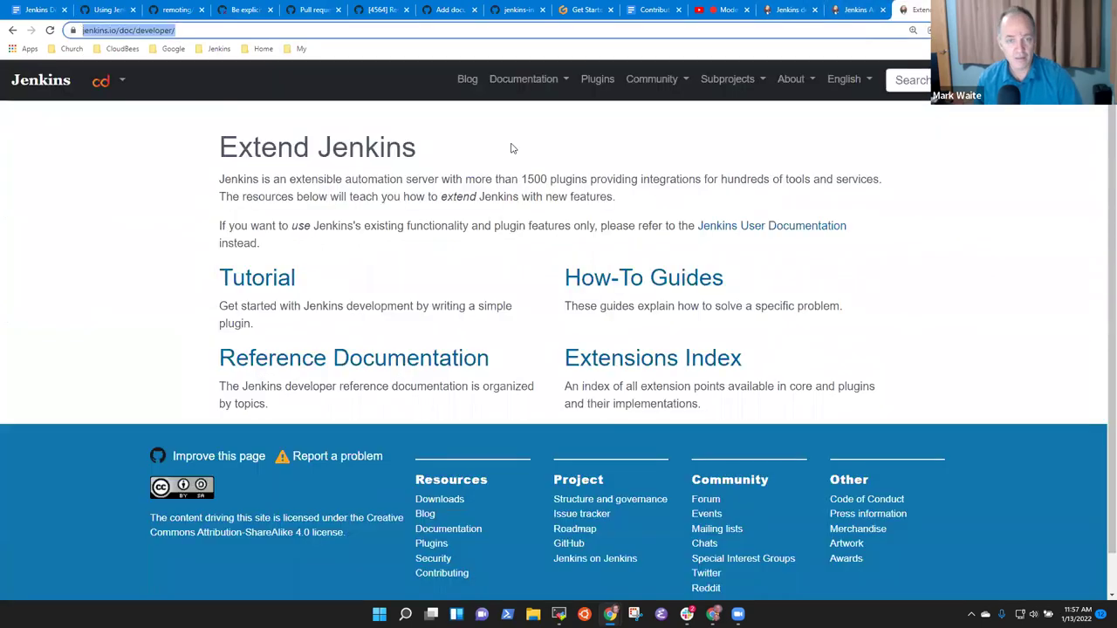
pyautogui.click(543, 79)
pyautogui.click(530, 136)
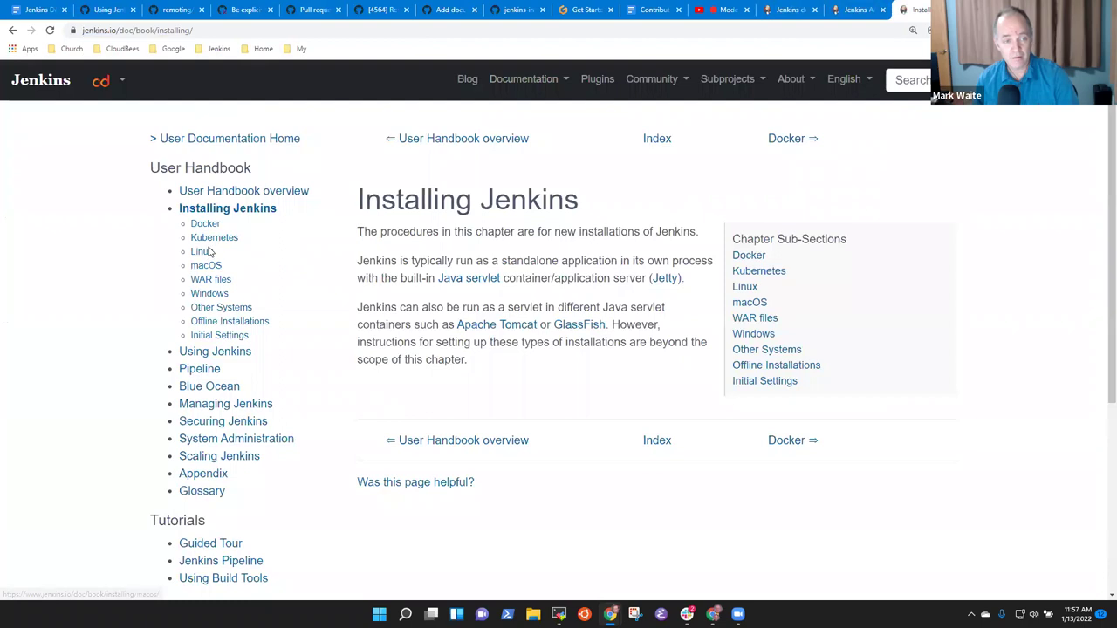
pyautogui.click(215, 226)
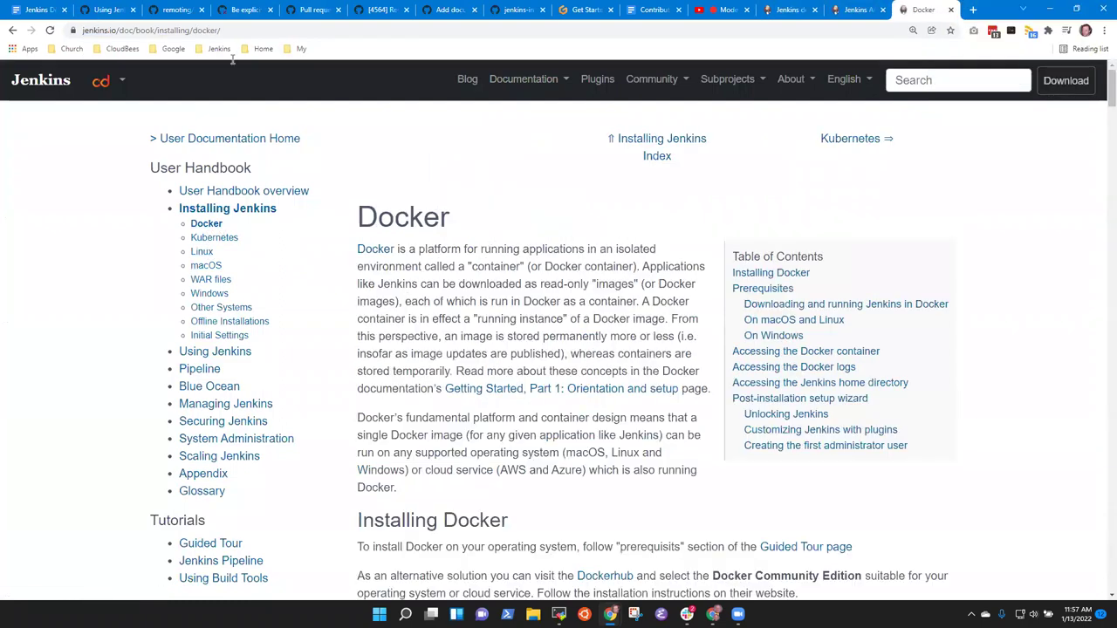
pyautogui.click(235, 32)
pyautogui.hotkey('ctrl', 'c')
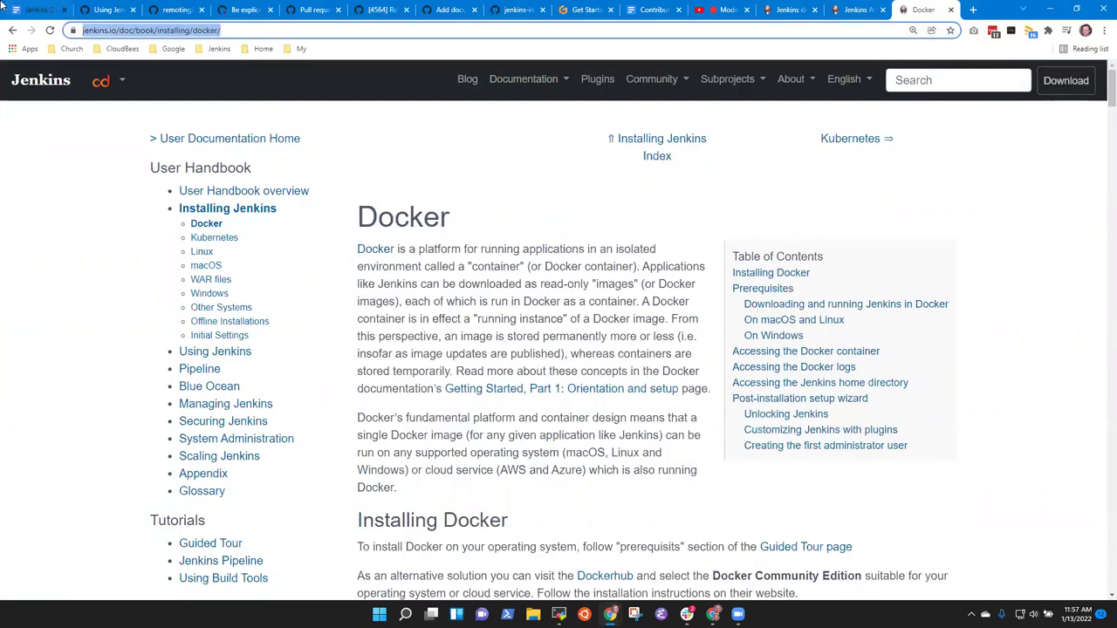
pyautogui.click(41, 10)
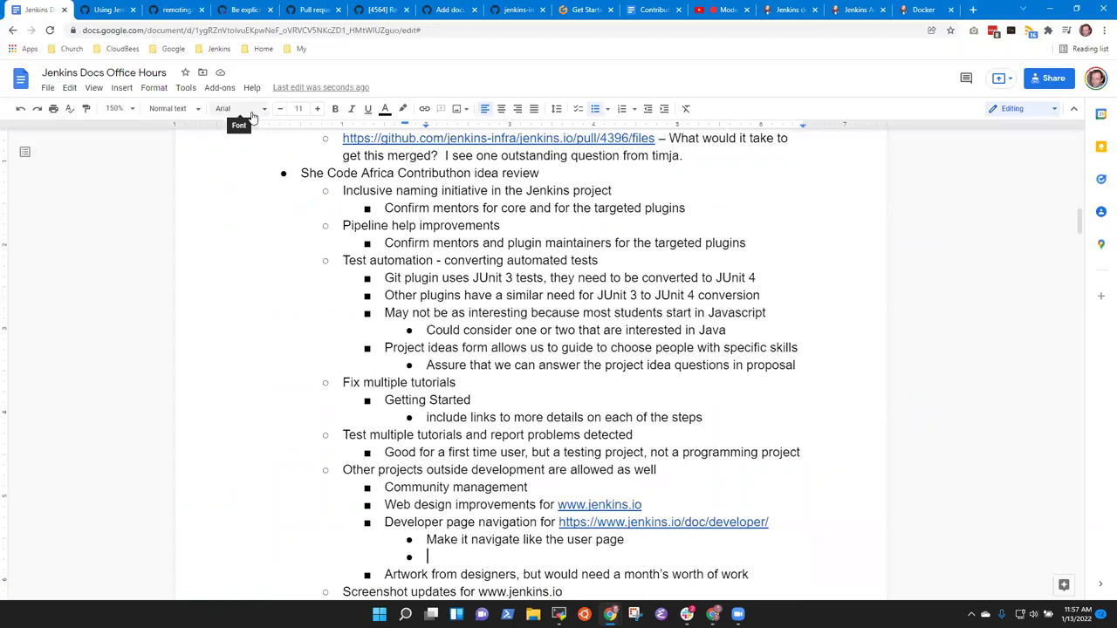
# - Paste the jenkins.io/doc/book/installing/docker/ link into the empty sub-point under Developer page navigation
pyautogui.hotkey('ctrl', 'v')
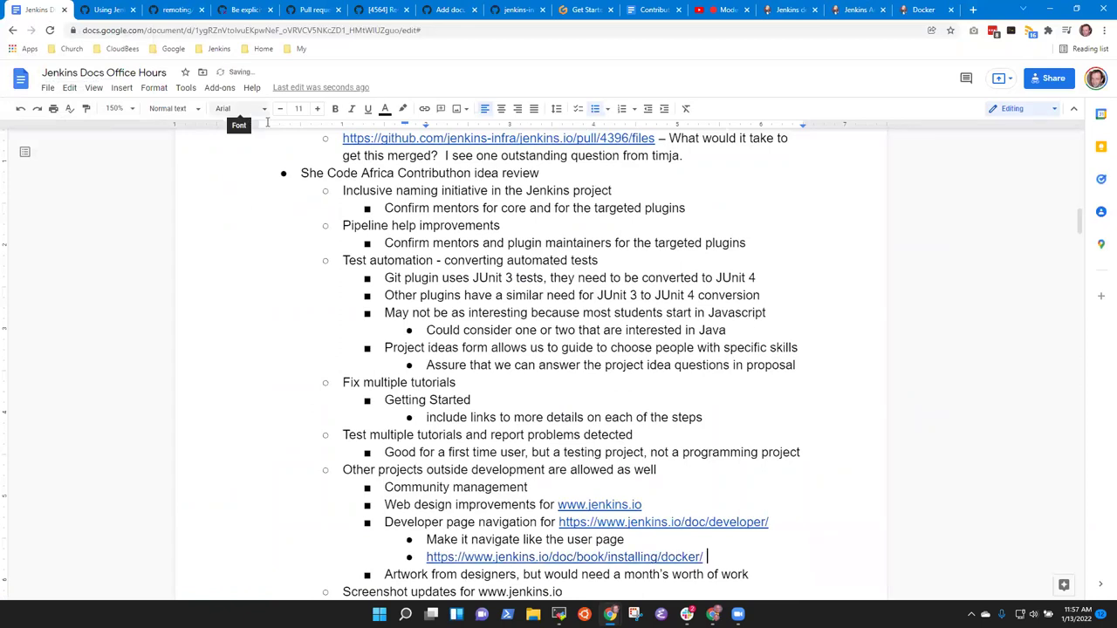
pyautogui.scroll(-2, 454, 381)
pyautogui.click(471, 389)
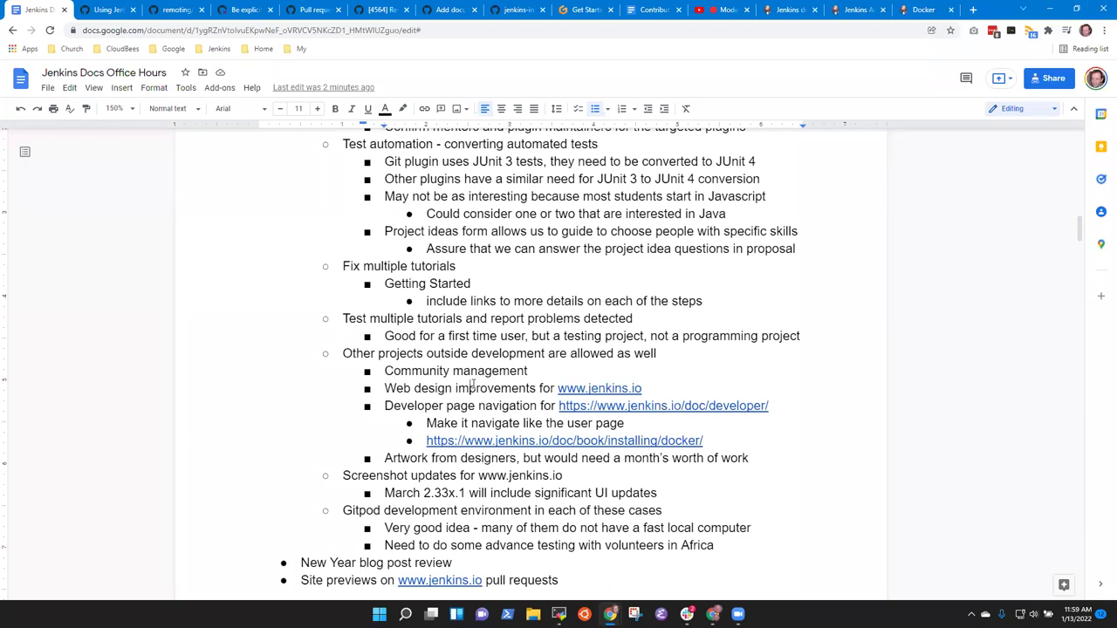
# - Add an indented 'Like in the Advocacy and Outreach SIG' sub-point under Community management
pyautogui.click(471, 371)
pyautogui.press('End')
pyautogui.press('Return')
pyautogui.press('Tab')
pyautogui.write('Like in the Advocac')
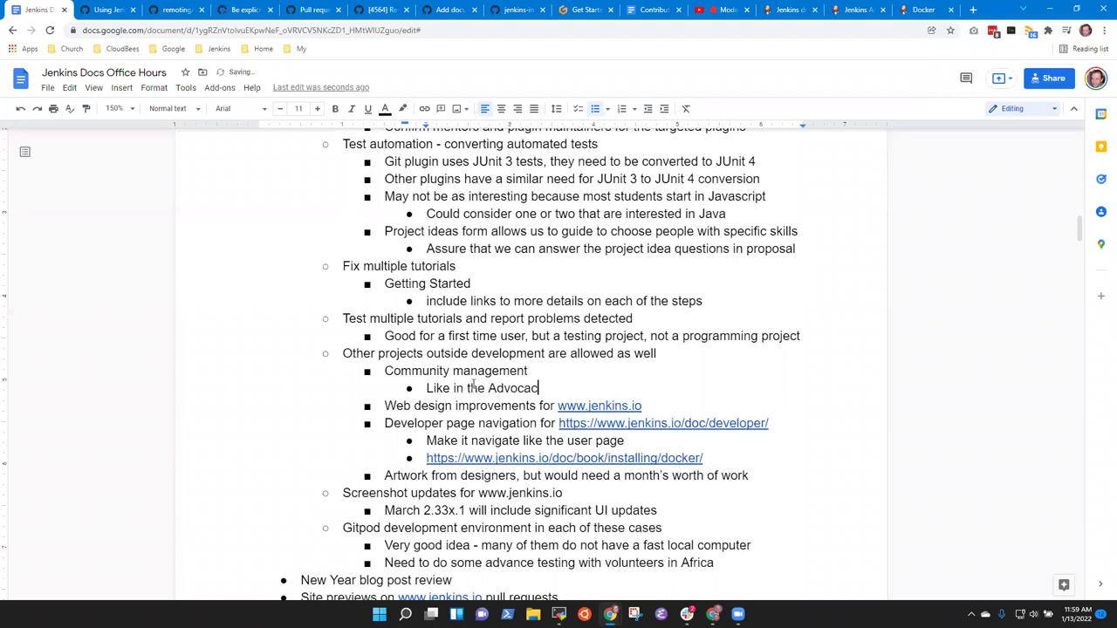
pyautogui.write('y and Outreach SIG')
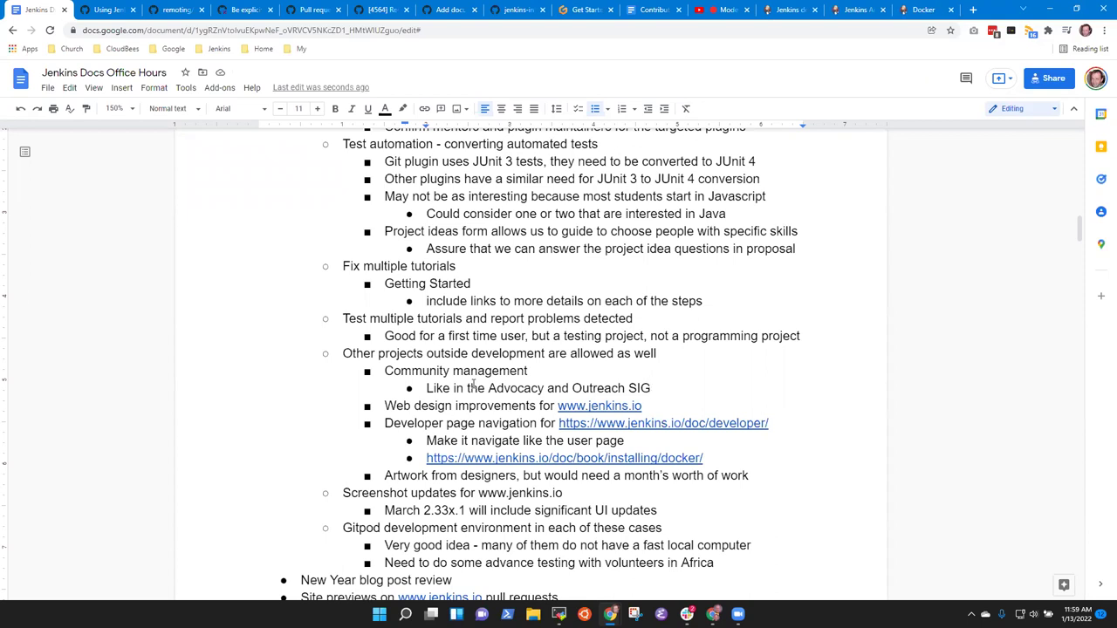
pyautogui.press('Down')
pyautogui.press('Down')
pyautogui.press('Down')
pyautogui.press('Down')
pyautogui.press('Down')
pyautogui.press('Down')
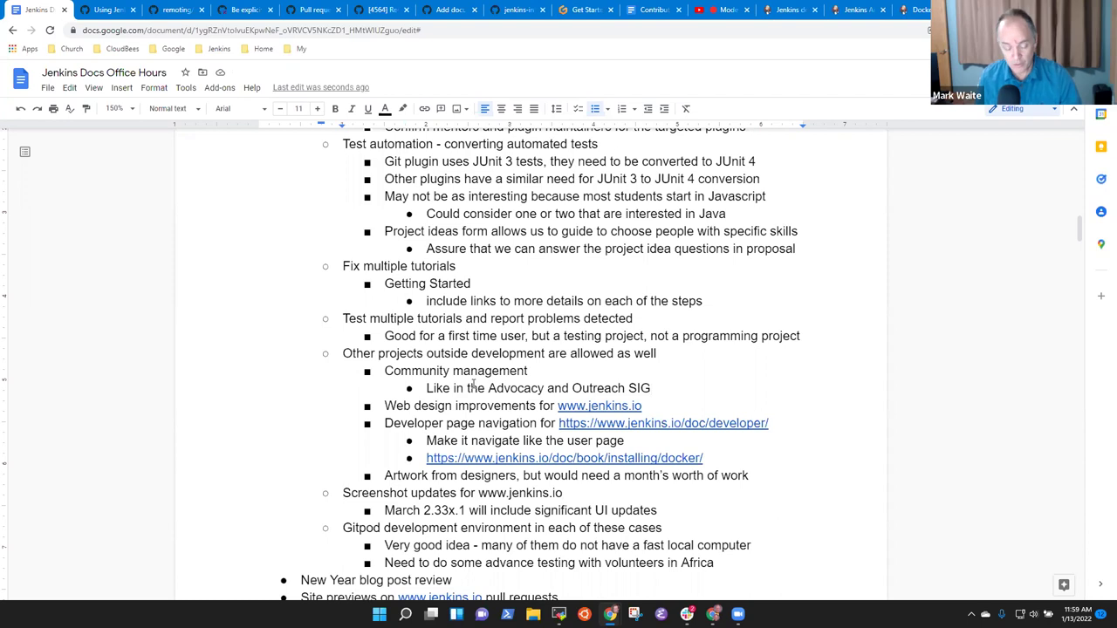
pyautogui.hotkey('shift', 'Home')
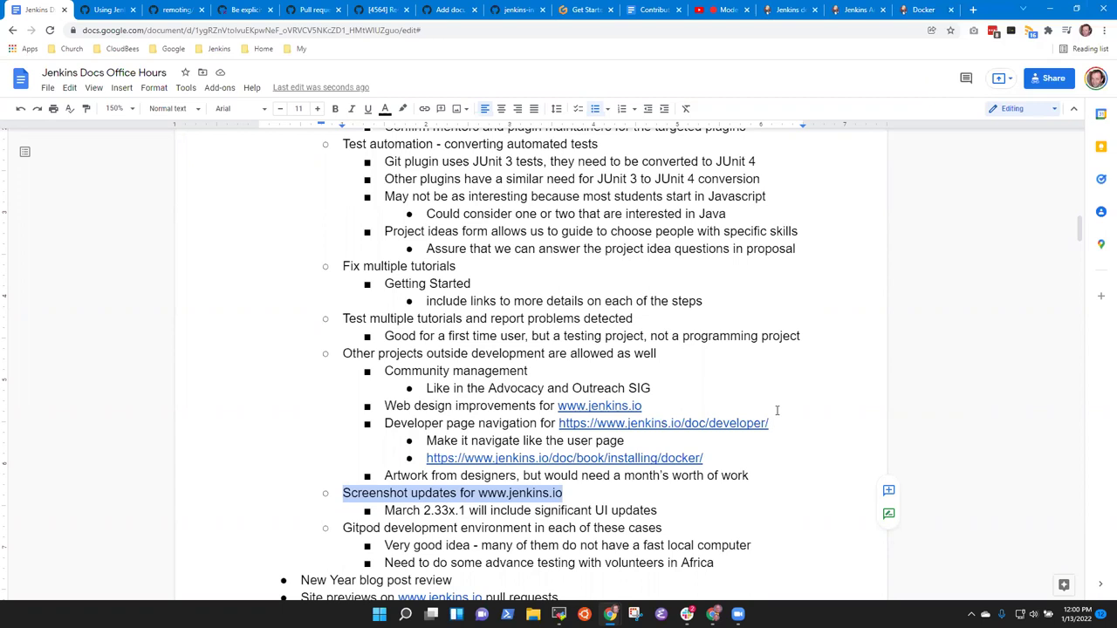
# - Start an indented sub-bullet beneath the 'propose a time' item in the GitPod section
pyautogui.scroll(5, 413, 287)
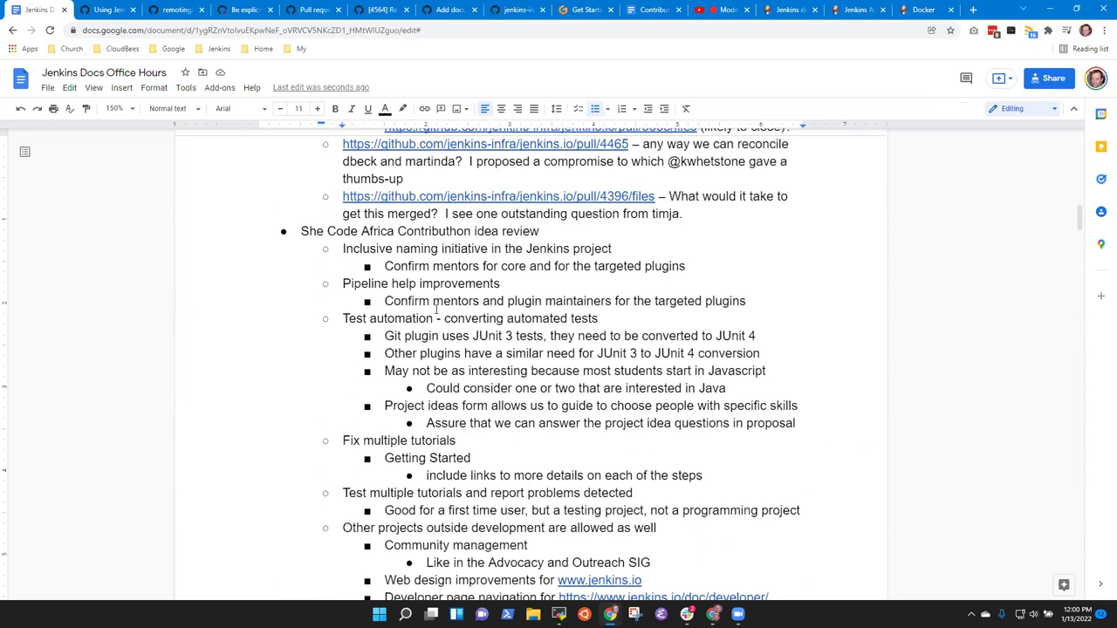
pyautogui.scroll(3, 456, 322)
pyautogui.scroll(-3, 532, 355)
pyautogui.scroll(4, 541, 288)
pyautogui.click(548, 272)
pyautogui.press('Return')
pyautogui.press('Tab')
# - Write the action item: send a doodle poll to three participants to find a time for later reference
pyautogui.write('Mark ')
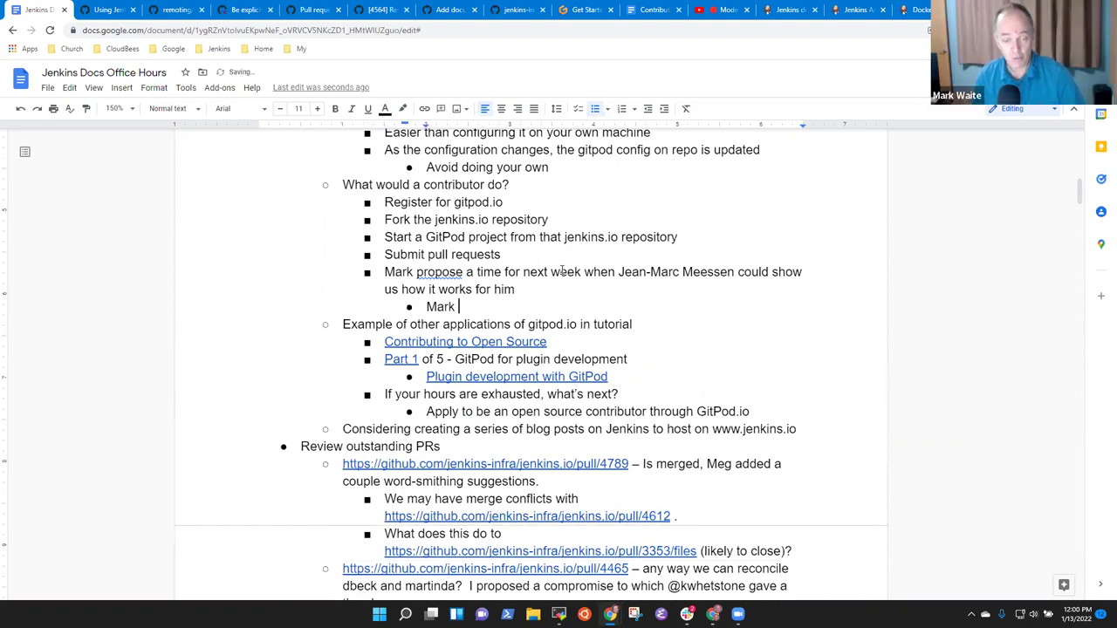
pyautogui.write('send')
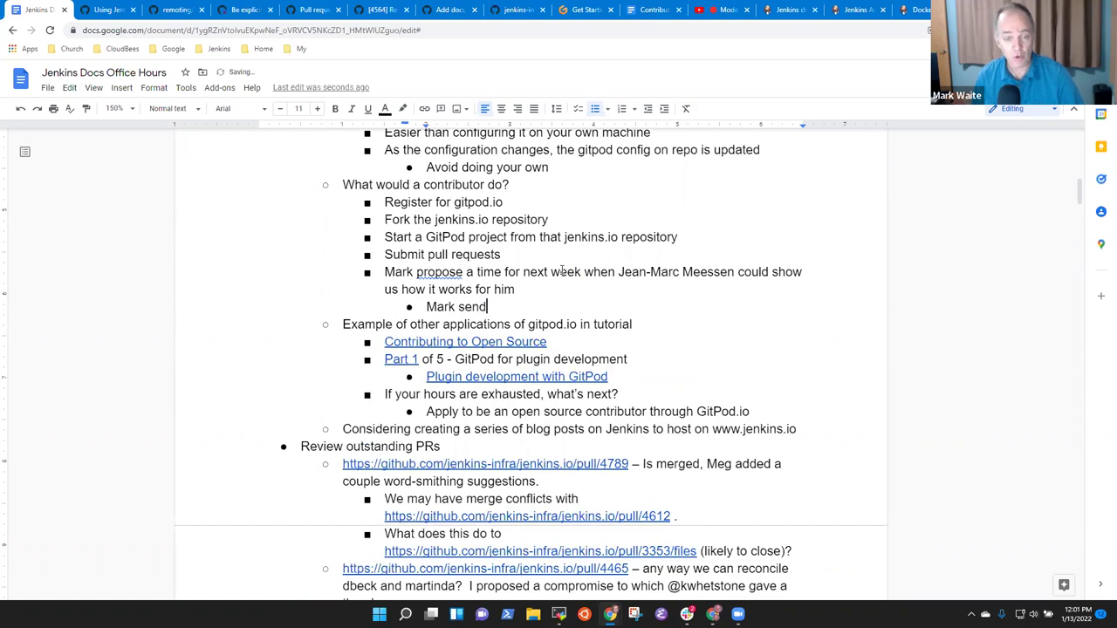
pyautogui.write(' a doodle ')
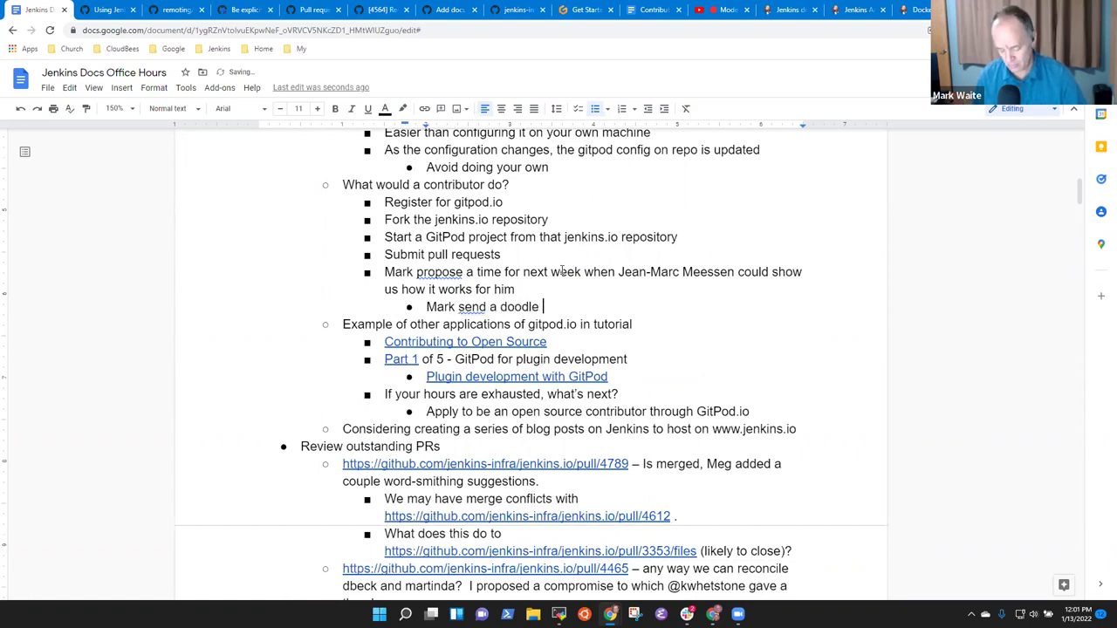
pyautogui.write('poll to')
pyautogui.press('BackSpace')
pyautogui.press('BackSpace')
pyautogui.press('BackSpace')
pyautogui.write('l to Eliz')
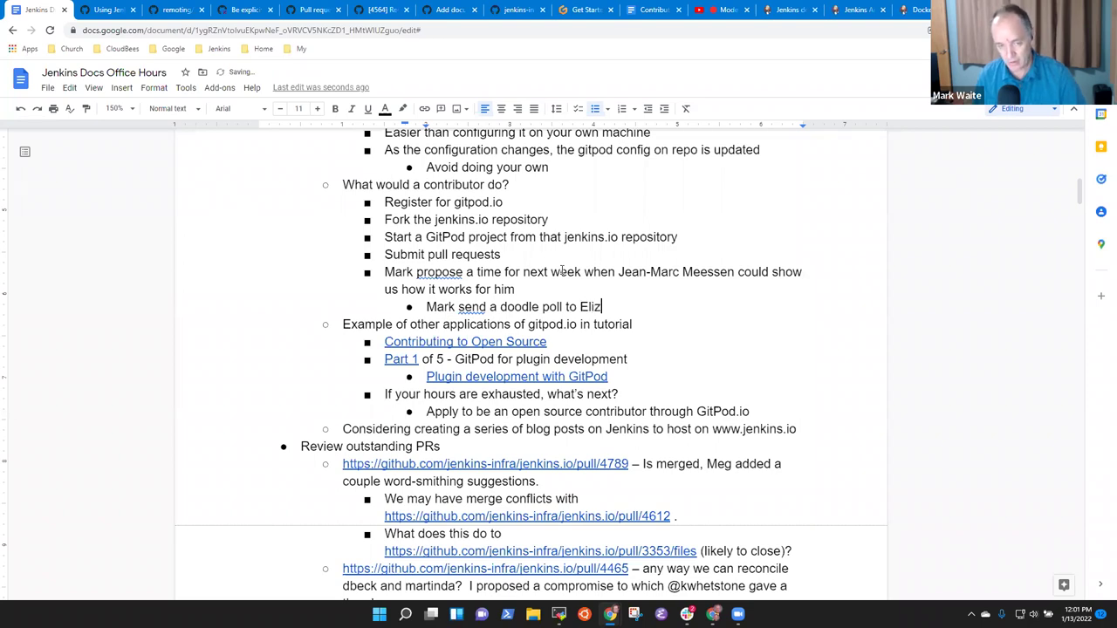
pyautogui.write('atbeth,')
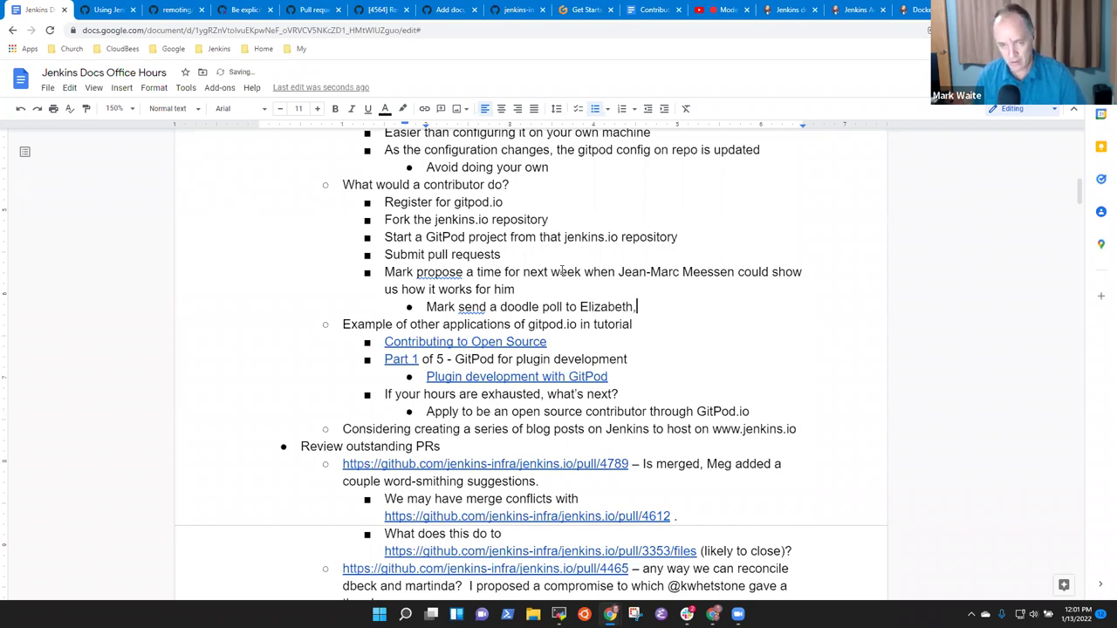
pyautogui.write(' Zainab, ')
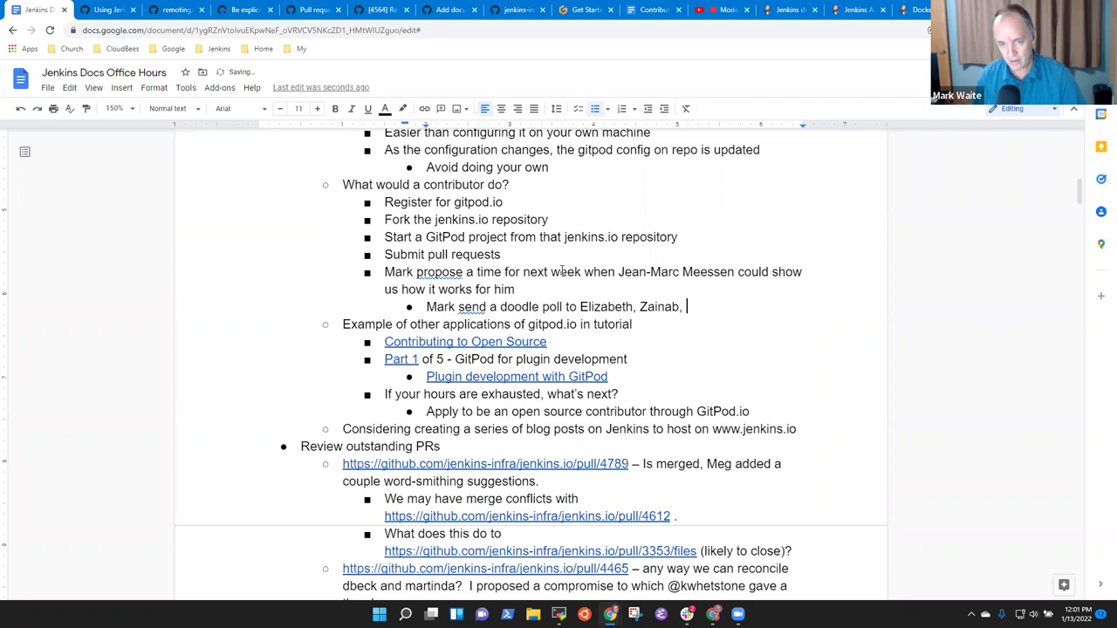
pyautogui.write('and Ejen')
pyautogui.press('BackSpace')
pyautogui.press('BackSpace')
pyautogui.press('BackSpace')
pyautogui.write('Jena')
pyautogui.press('BackSpace')
pyautogui.press('BackSpace')
pyautogui.press('BackSpace')
pyautogui.press('BackSpace')
pyautogui.press('BackSpace')
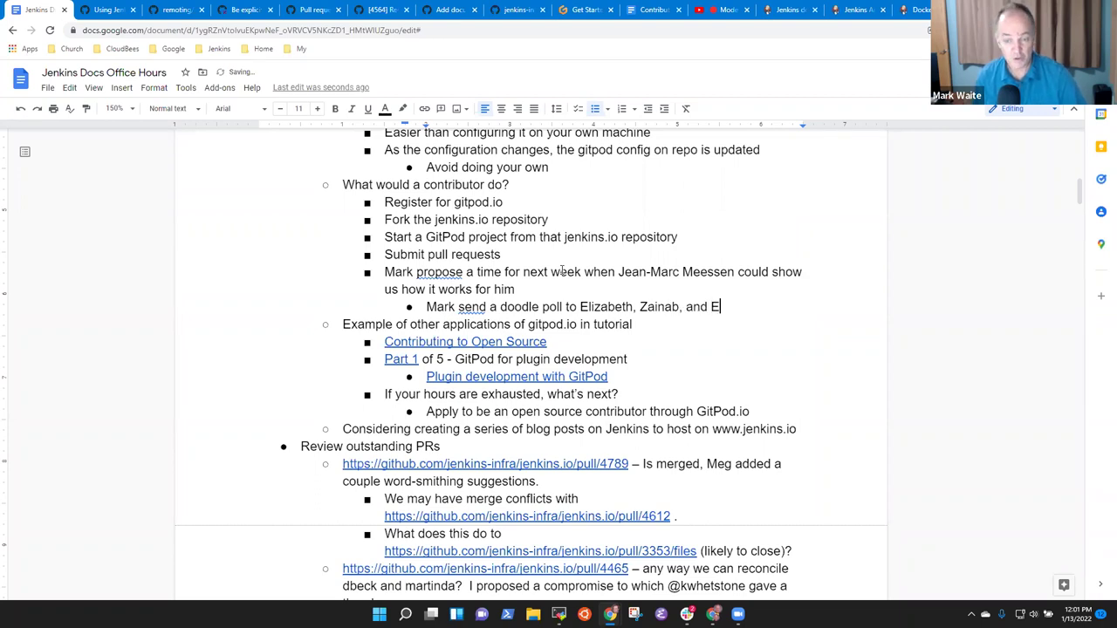
pyautogui.write('Jean-Marc')
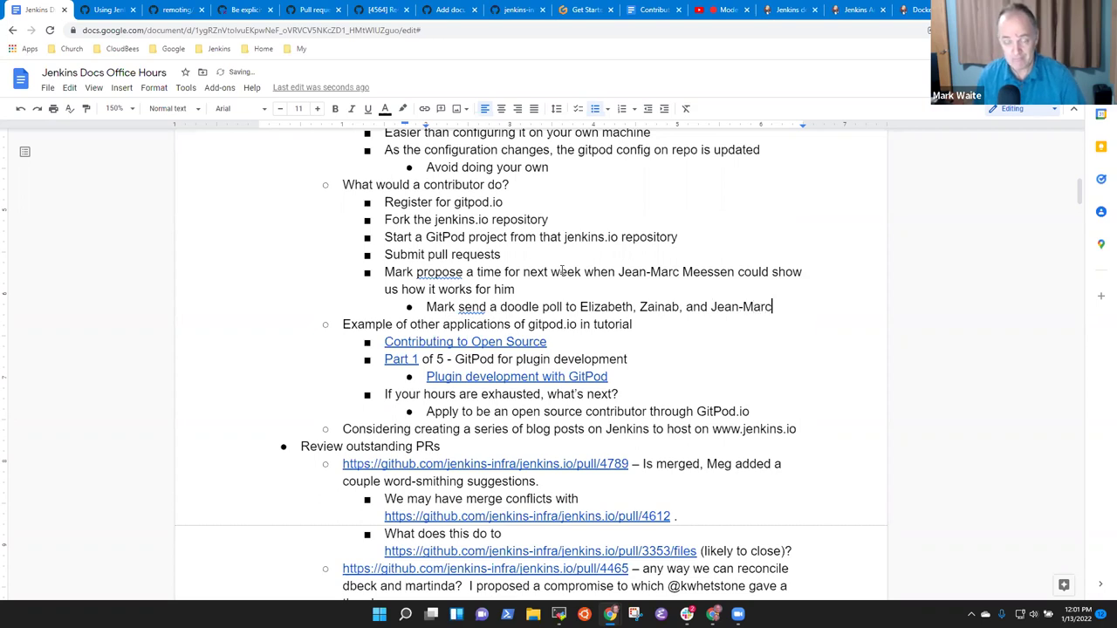
pyautogui.write(' to find a tim')
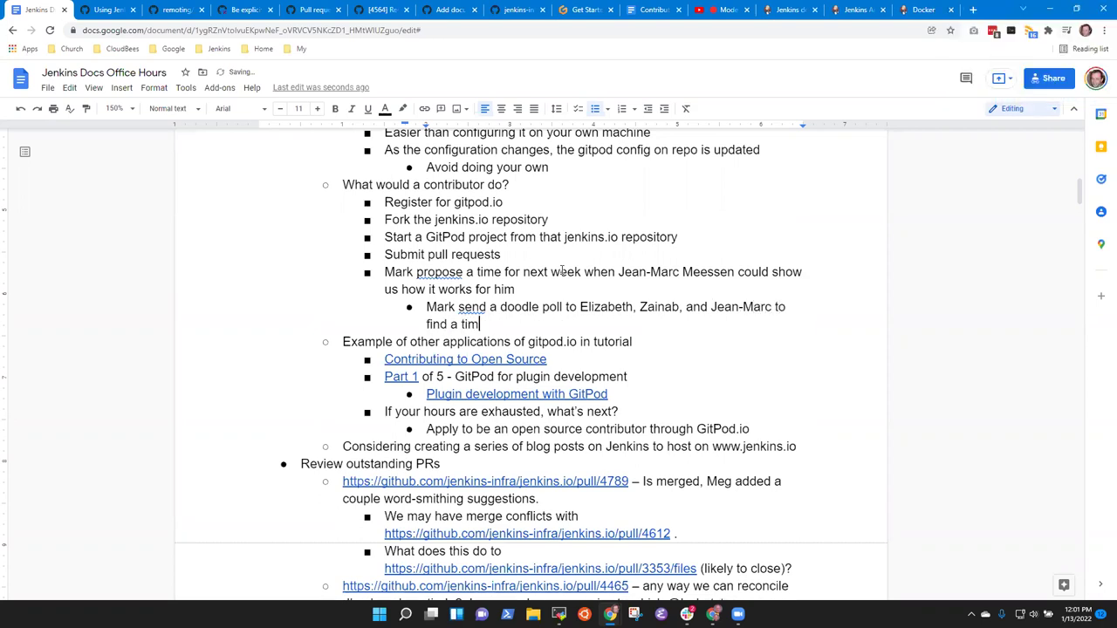
pyautogui.write('e that we can use for ')
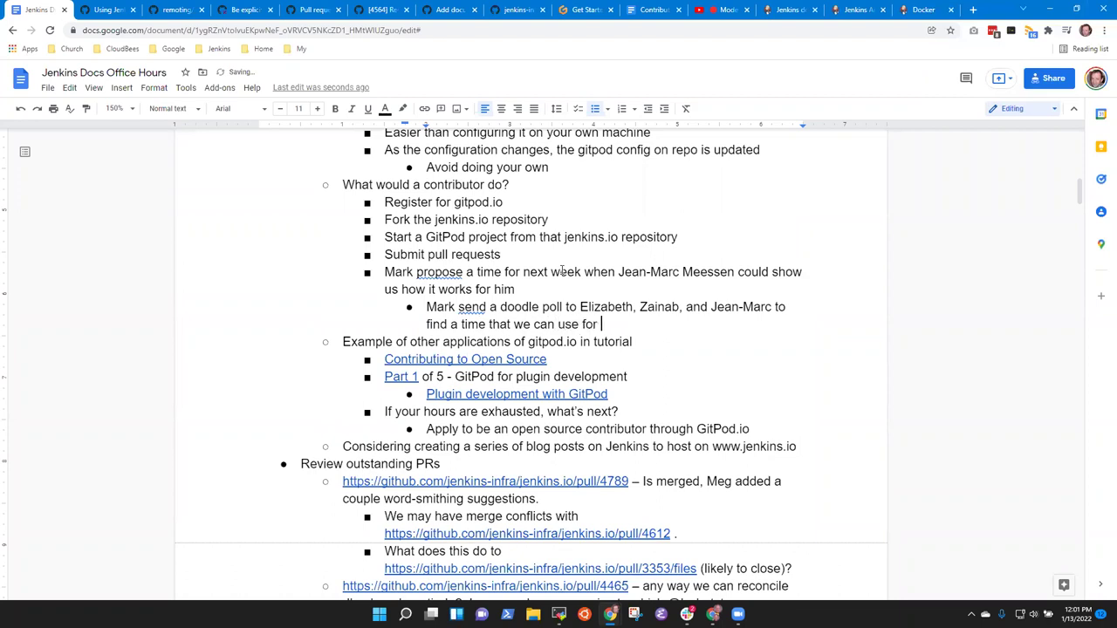
pyautogui.write('later reference')
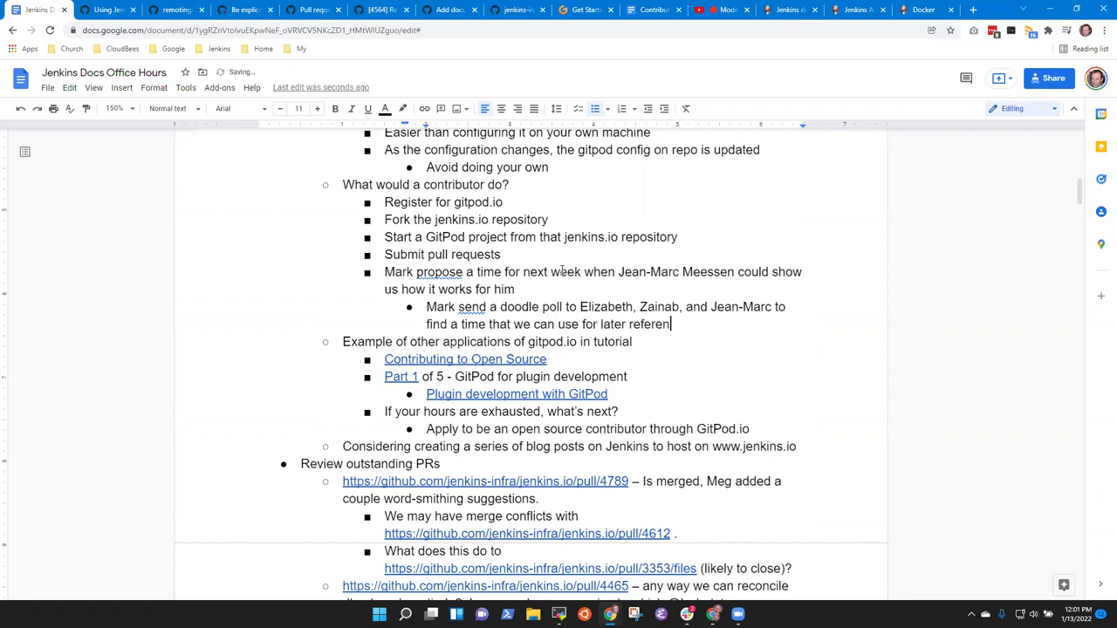